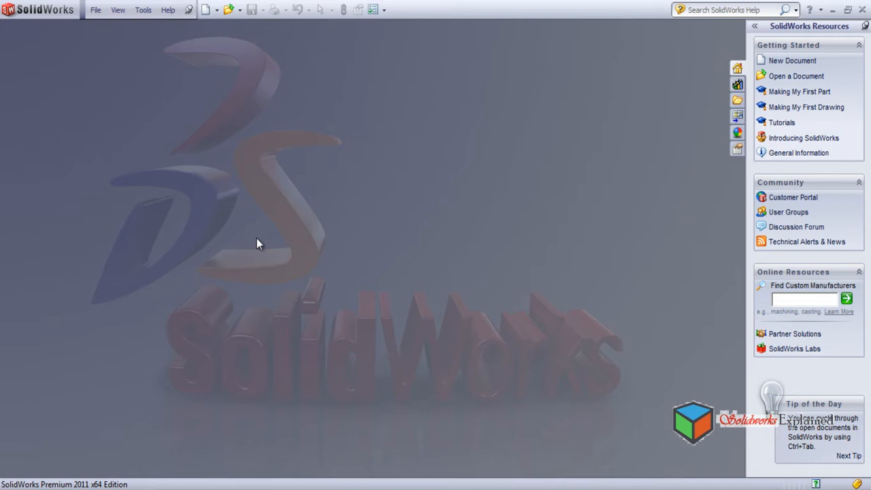
Step: Create a new part and orient the view normal to the Front plane
click(205, 9)
click(444, 437)
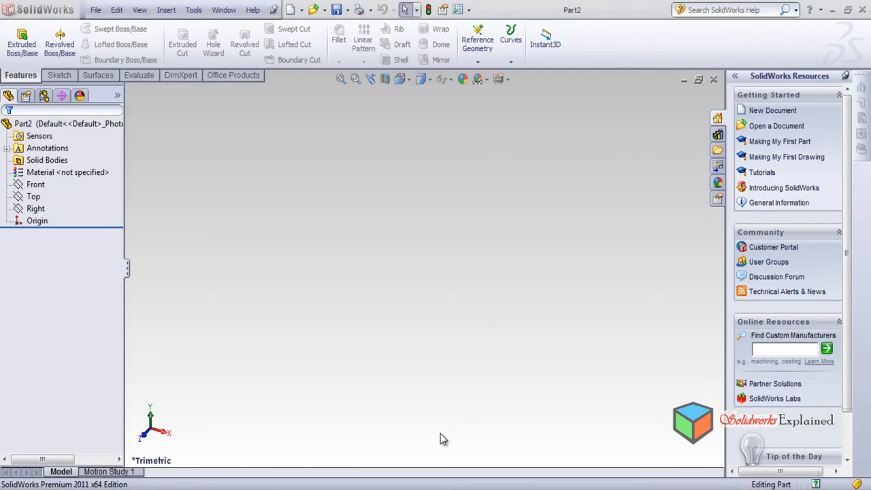
click(36, 185)
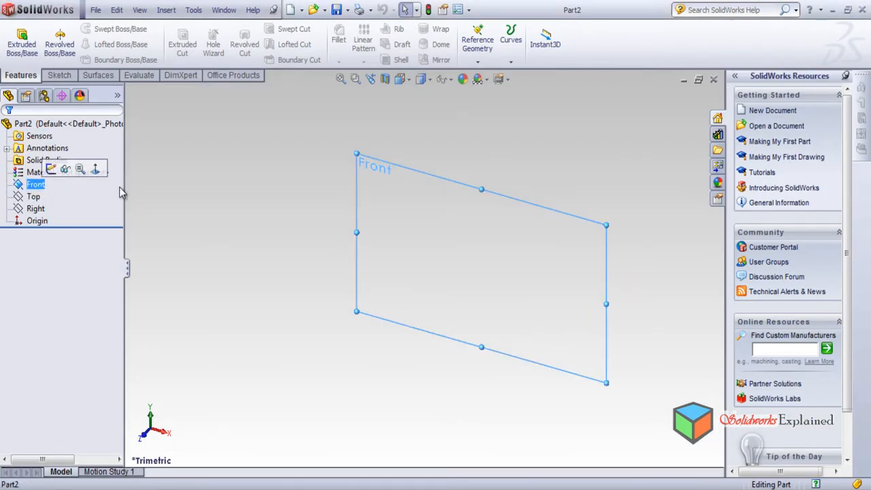
click(89, 170)
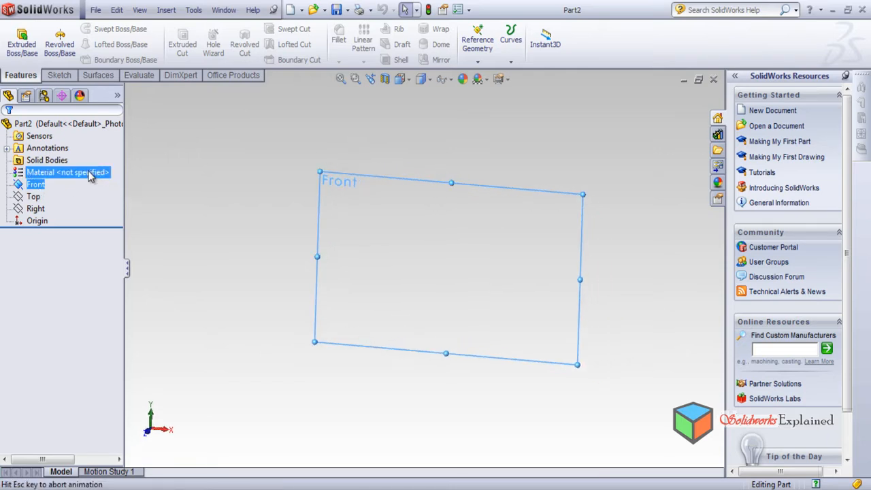
Step: Sketch a horizontal straight slot around the origin on the Front plane, about 98 mm between arc centres and 69 mm wide
click(60, 75)
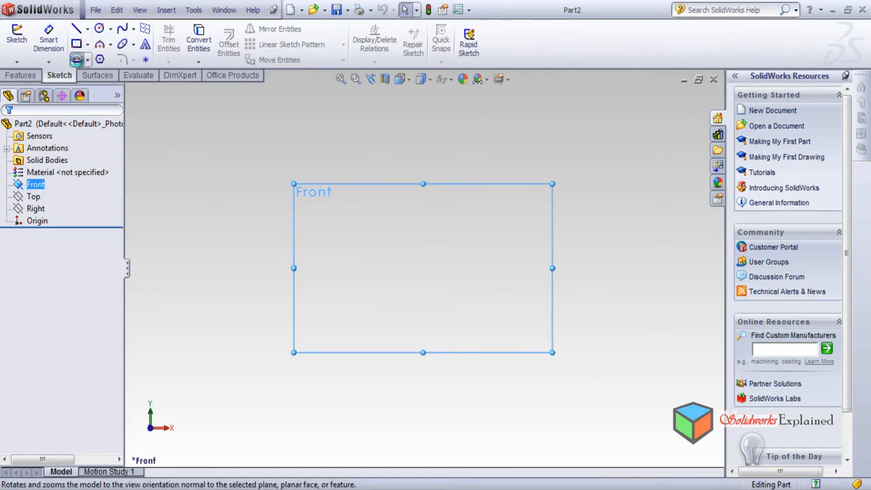
click(77, 59)
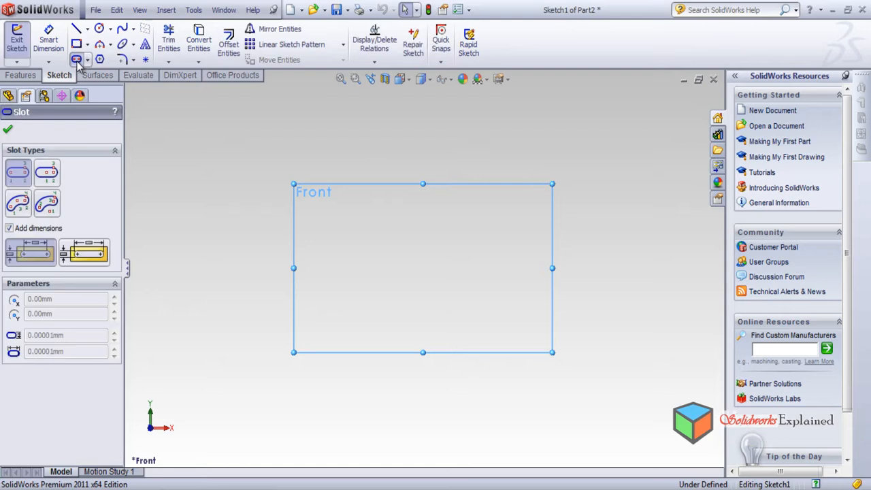
click(349, 268)
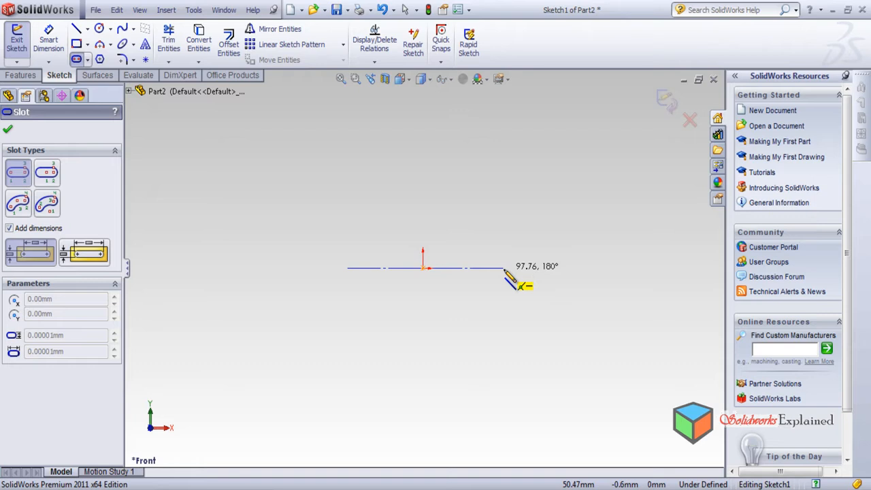
click(505, 268)
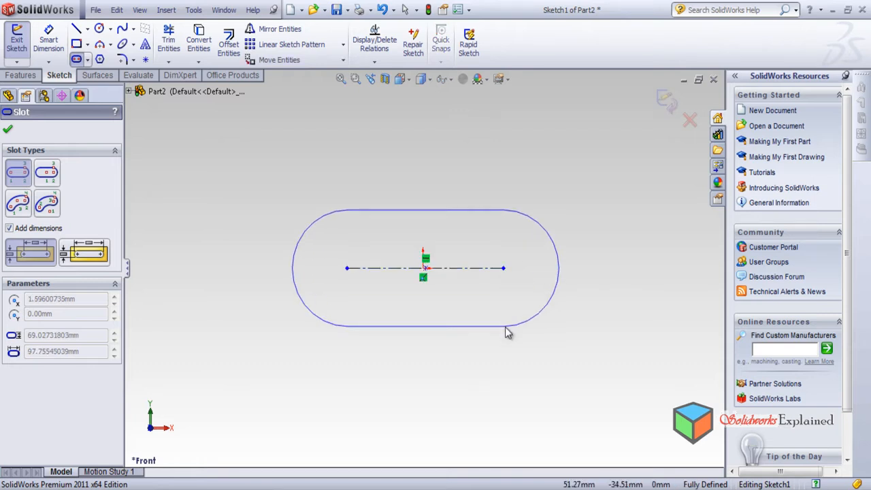
click(506, 327)
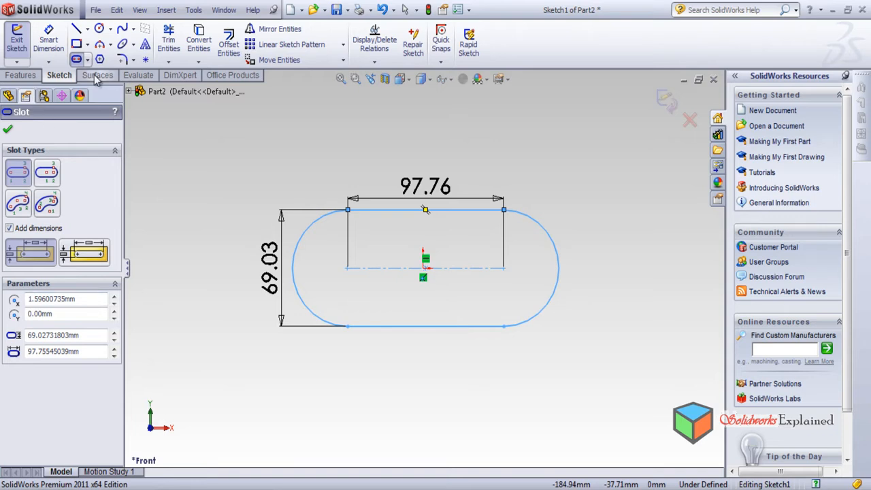
click(99, 29)
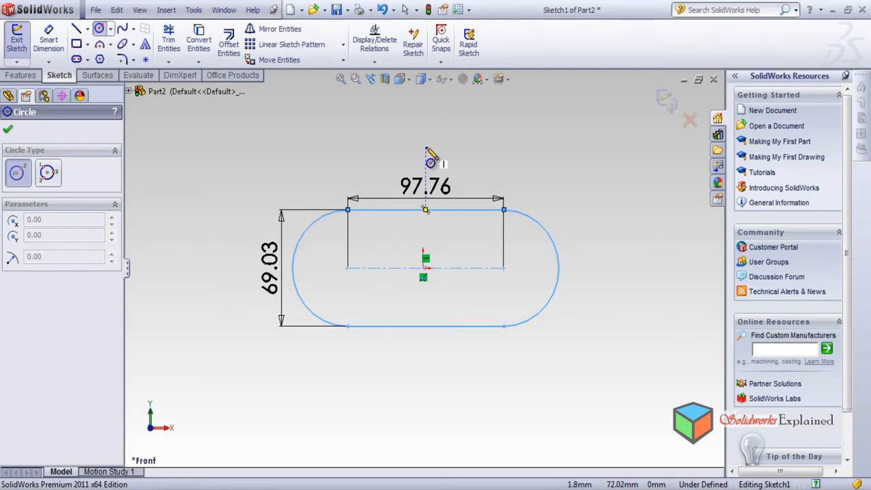
click(667, 103)
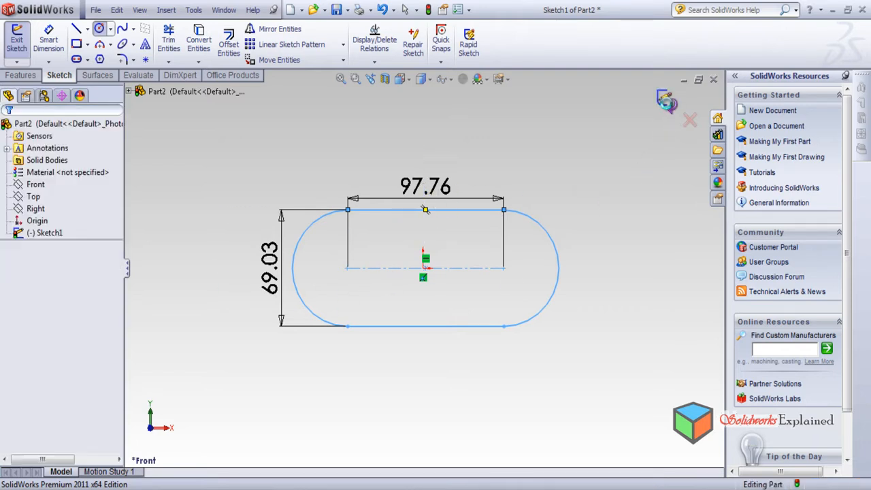
click(46, 232)
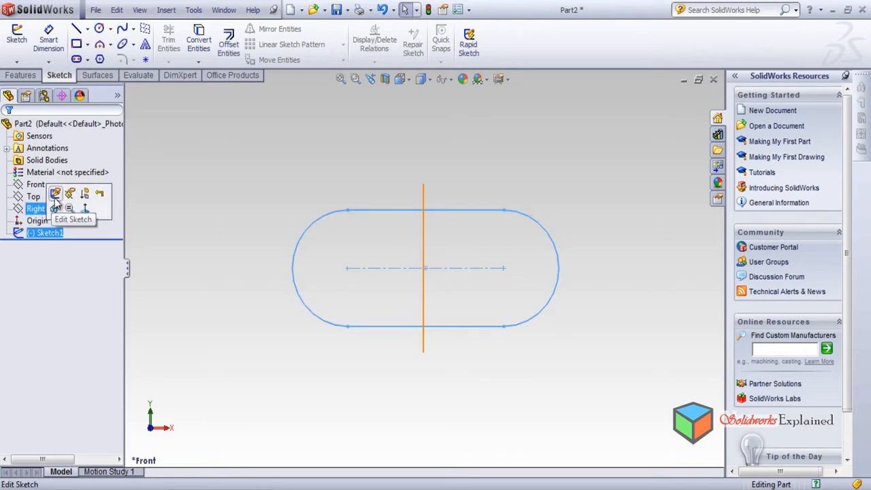
click(54, 204)
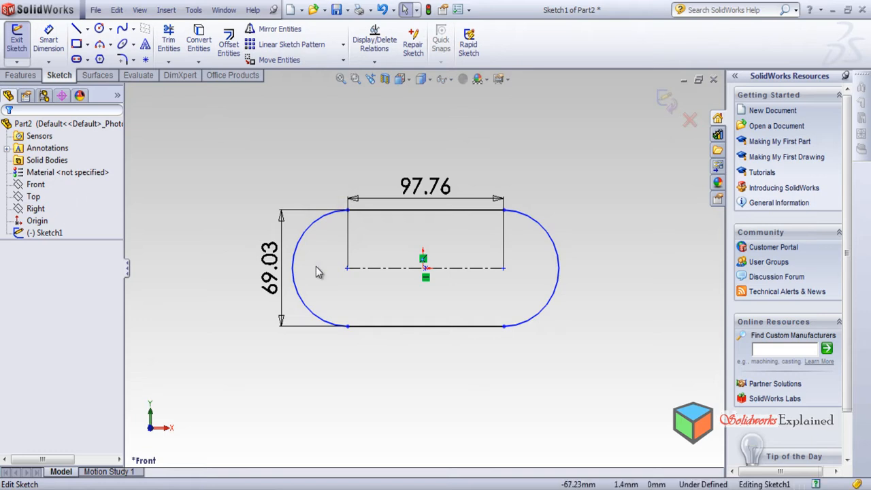
Step: Set the slot's centre-to-centre length to 120 mm and its width to 80 mm
click(436, 190)
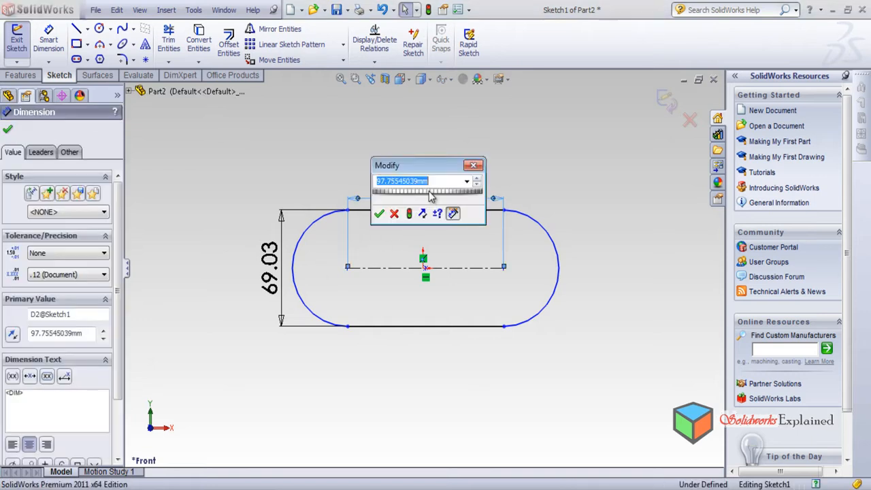
text(10)
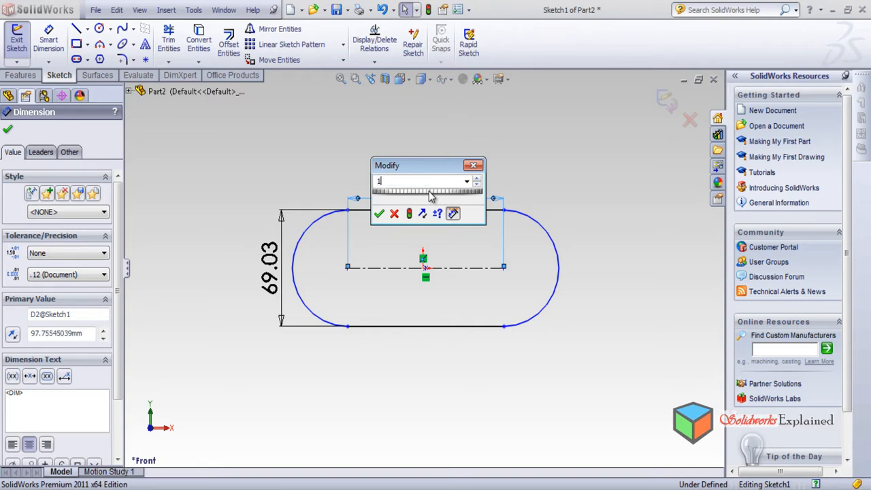
key(Return)
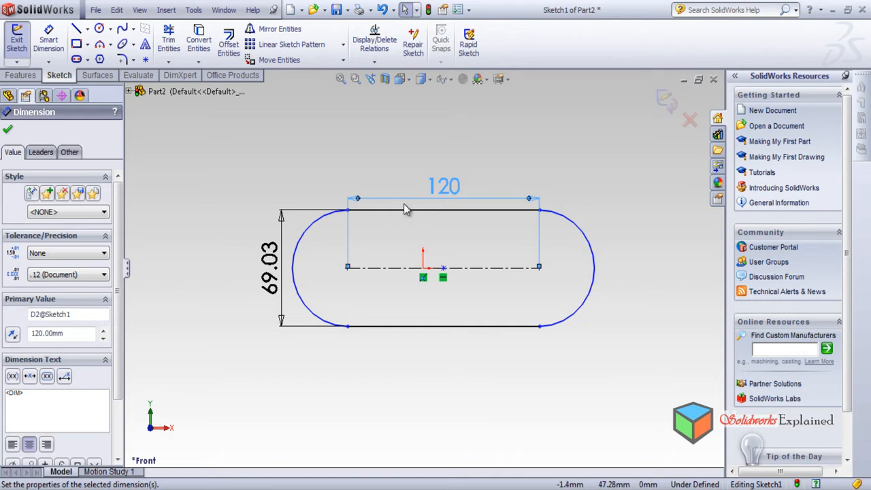
click(271, 273)
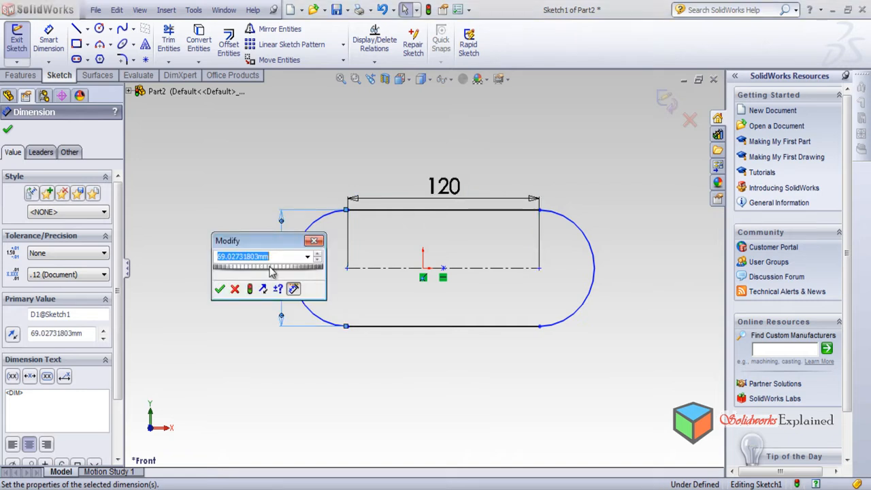
text(80)
key(Return)
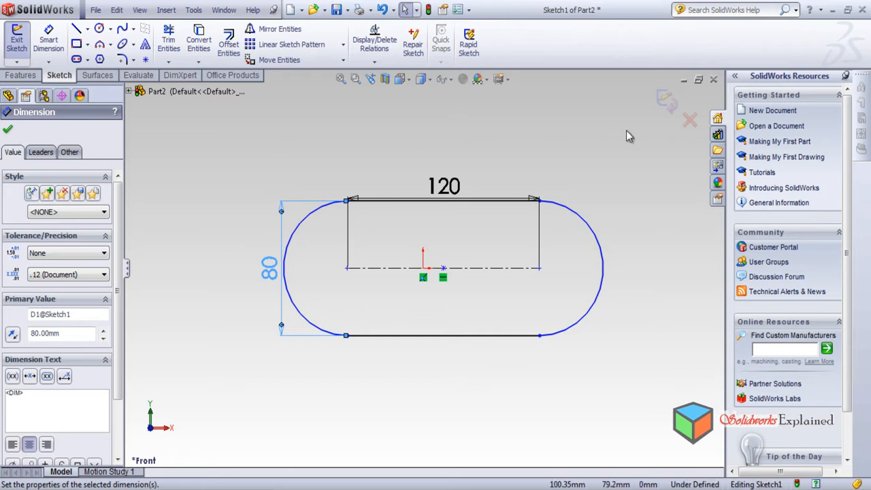
click(667, 102)
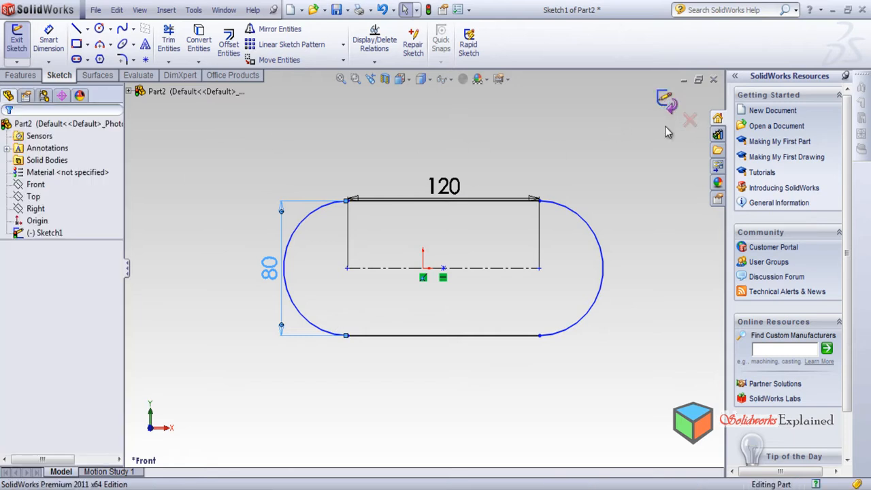
Step: Draw a circle centred on the slot's left arc centre and set its radius to 20 mm
click(100, 31)
click(347, 269)
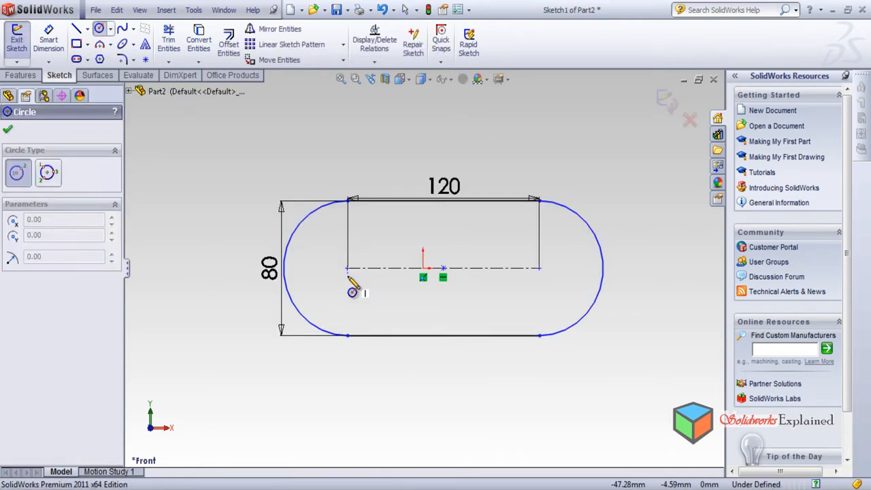
click(348, 268)
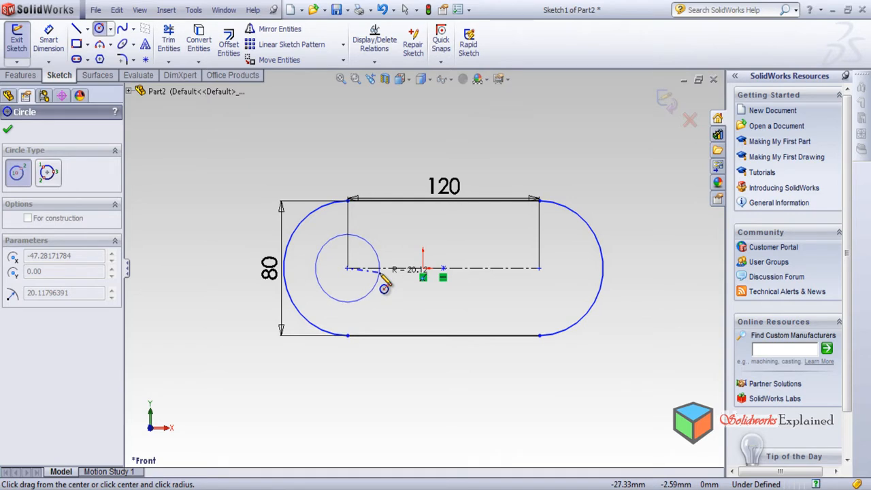
click(382, 293)
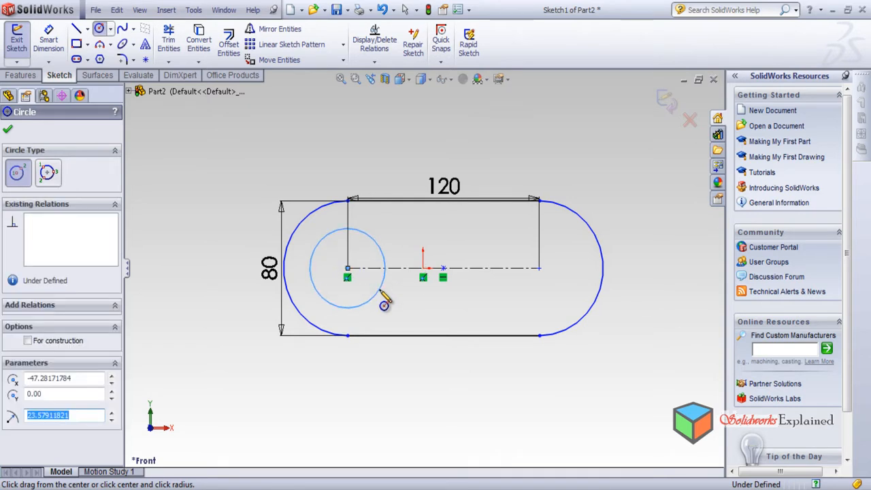
text(50)
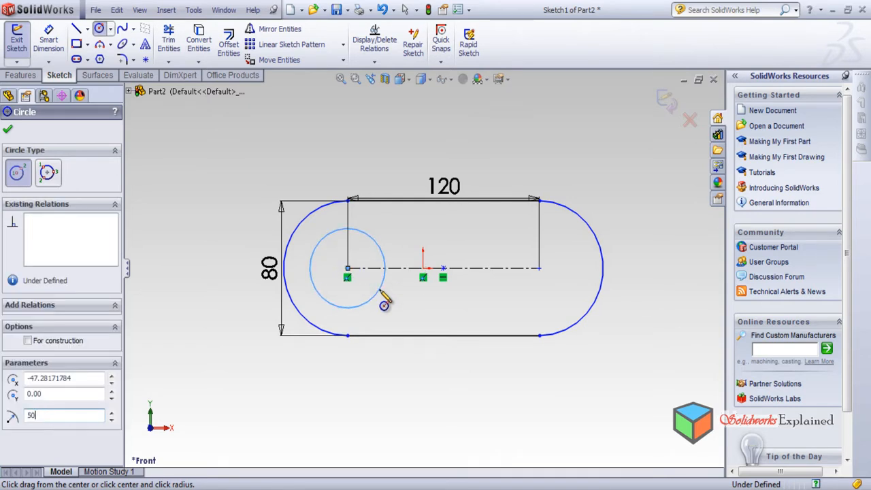
key(Return)
drag(55, 413, 2, 421)
text(20)
key(Return)
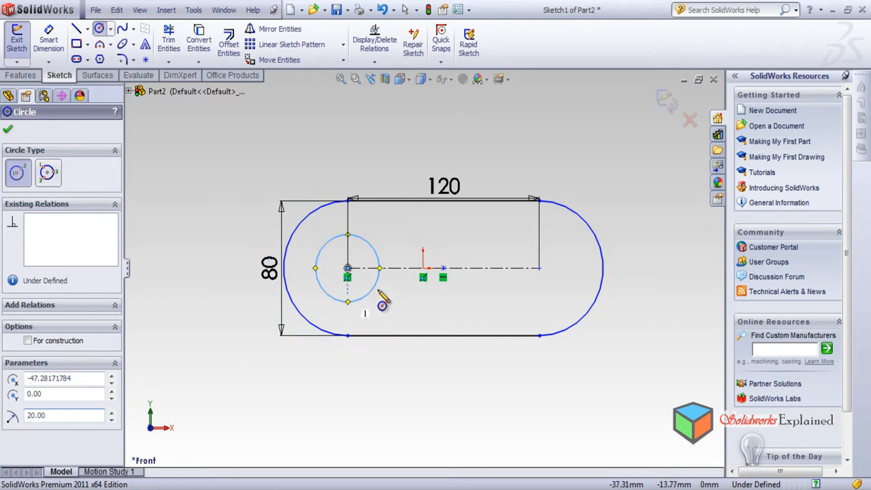
Step: Draw a second circle of 20 mm radius centred on the slot's right arc centre
click(539, 269)
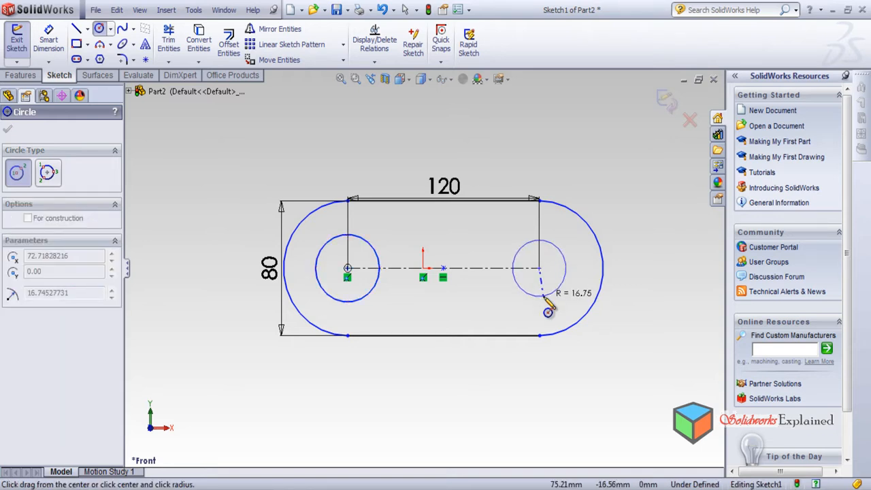
click(547, 317)
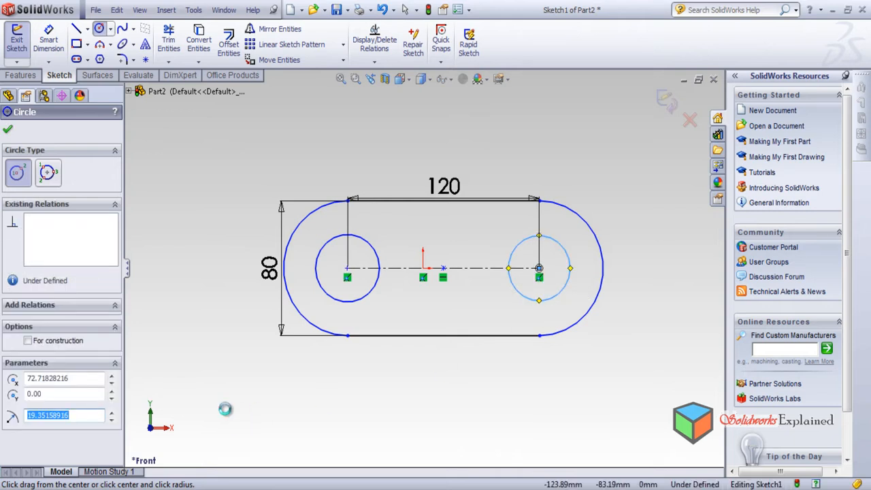
text(20)
key(Return)
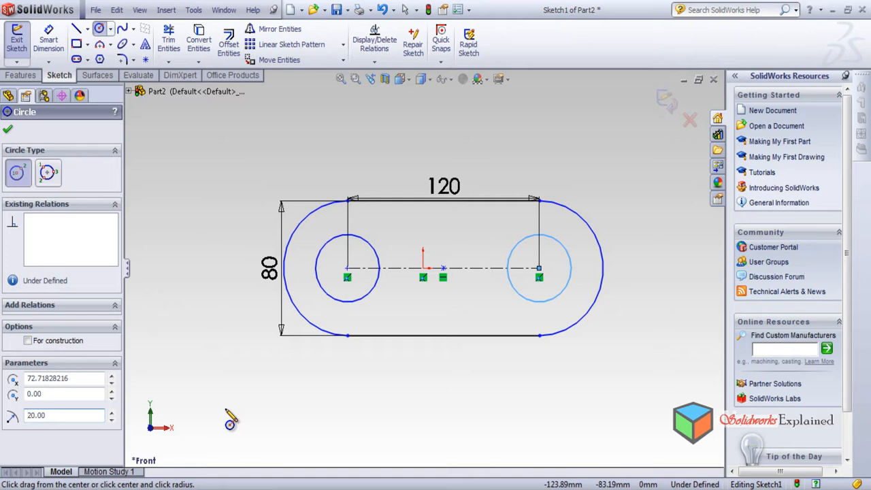
click(8, 129)
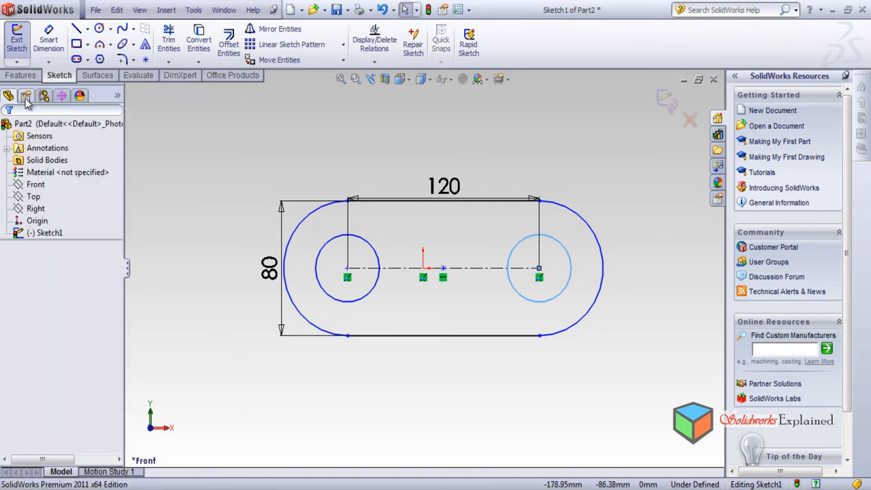
Step: Extrude the slot profile with its two holes to a blind depth of 20 mm
click(20, 75)
click(22, 45)
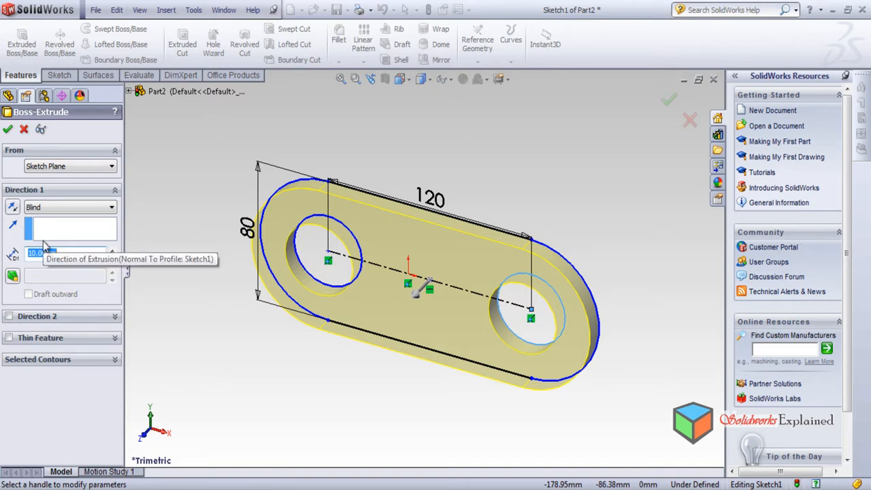
text(20)
key(Return)
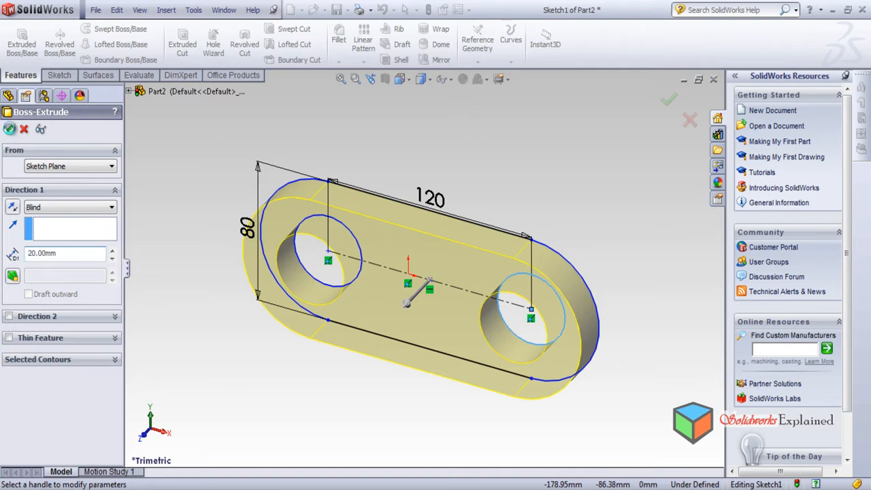
click(9, 128)
middle_drag(368, 366, 352, 374)
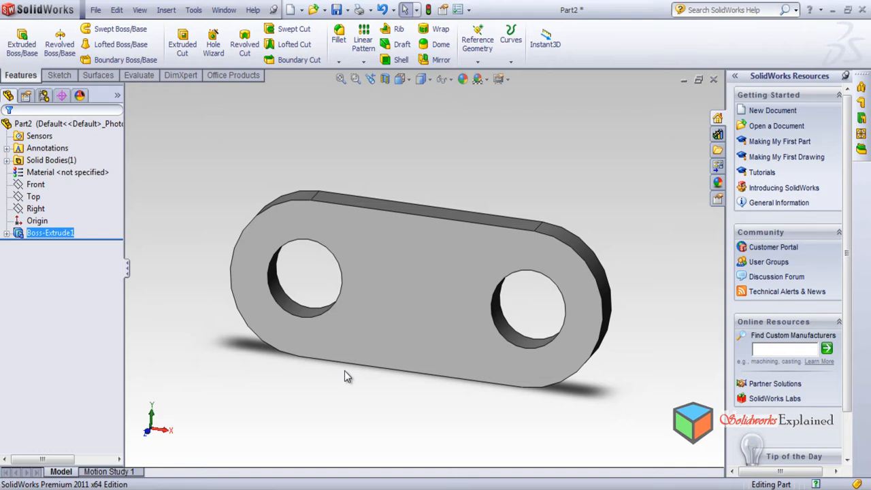
Step: Start saving the part under a new name and create a folder named "Gear mates" inside the practice parts folder
click(96, 11)
click(132, 111)
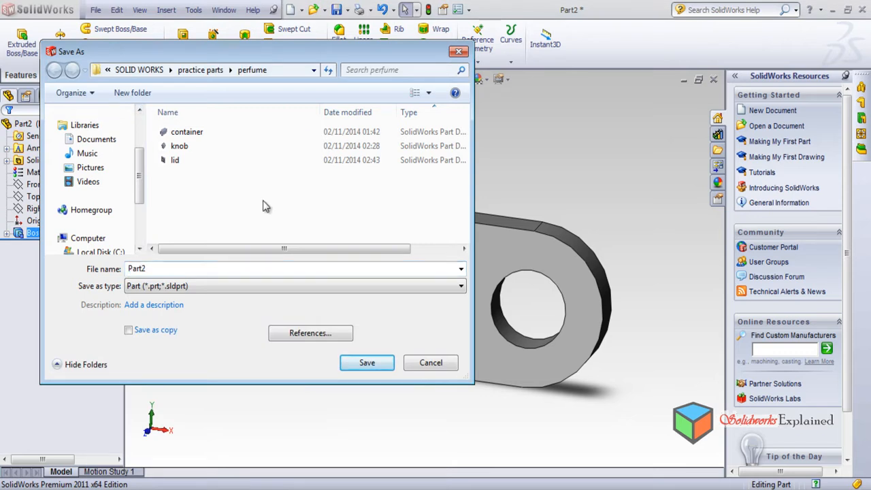
key(alt+Up)
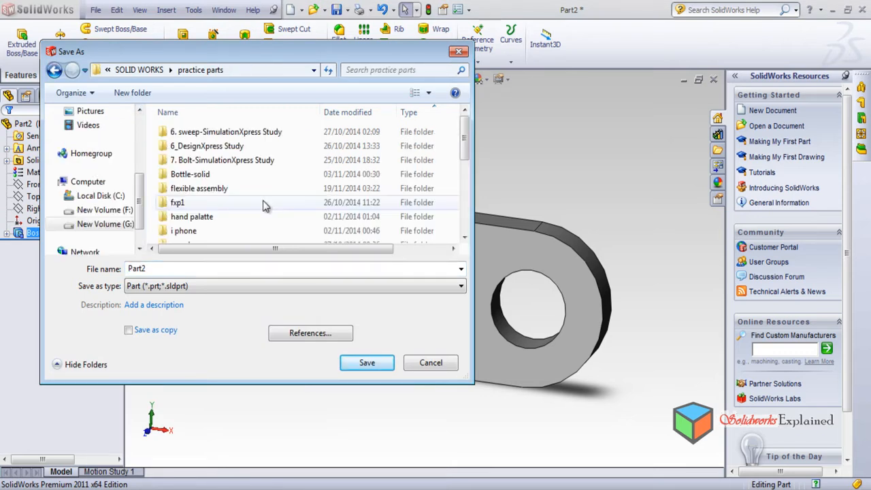
click(134, 93)
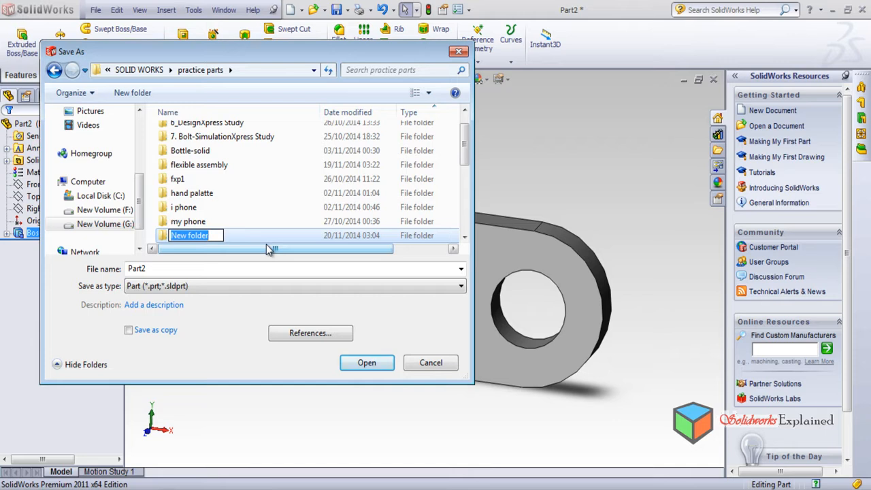
text(Gear )
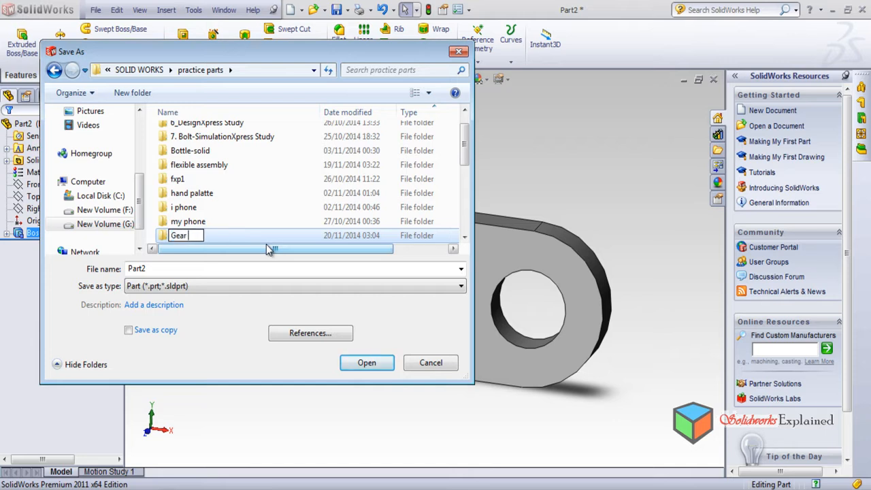
text(mates)
key(Return)
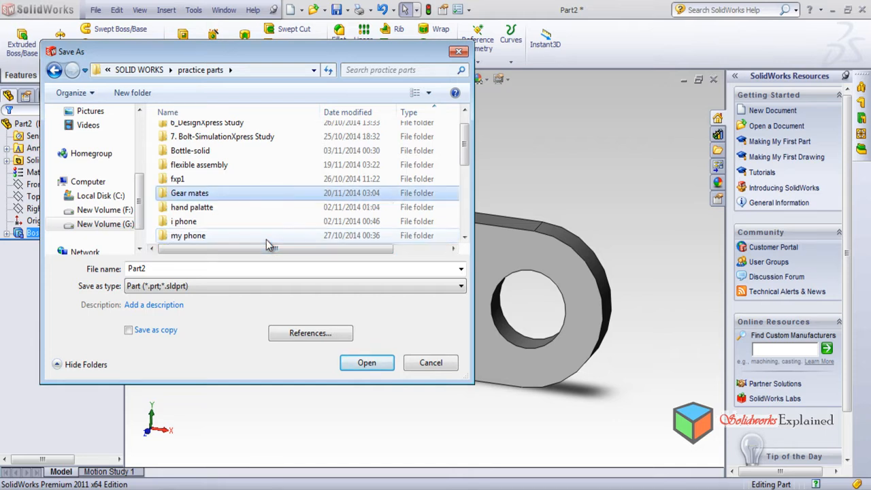
Step: Save the part as "Holder" inside the Gear mates folder and close it
key(Return)
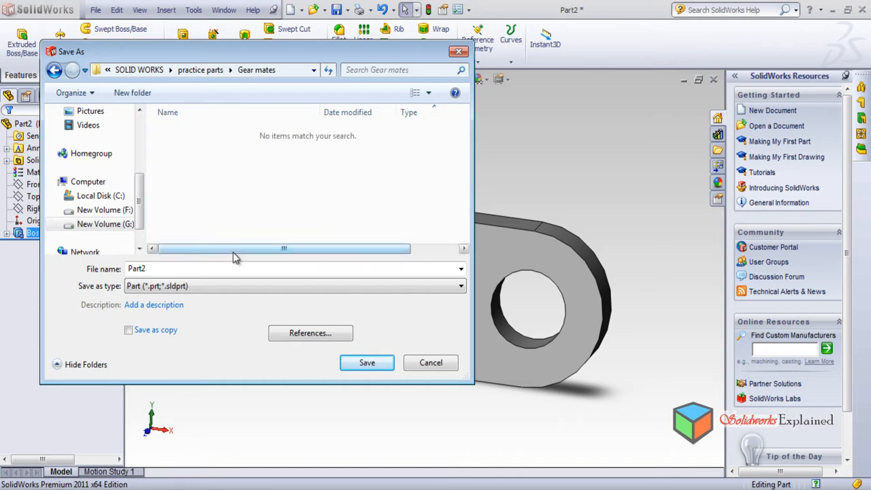
drag(202, 269, 66, 266)
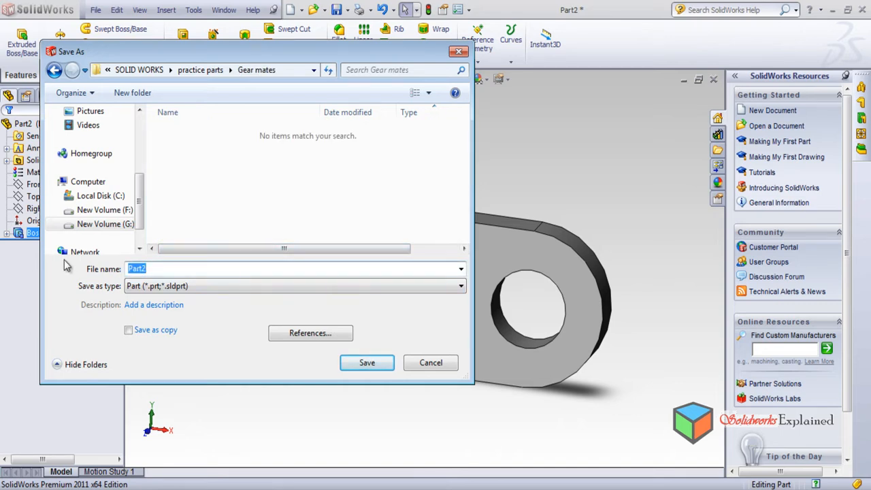
text(Holder)
click(366, 363)
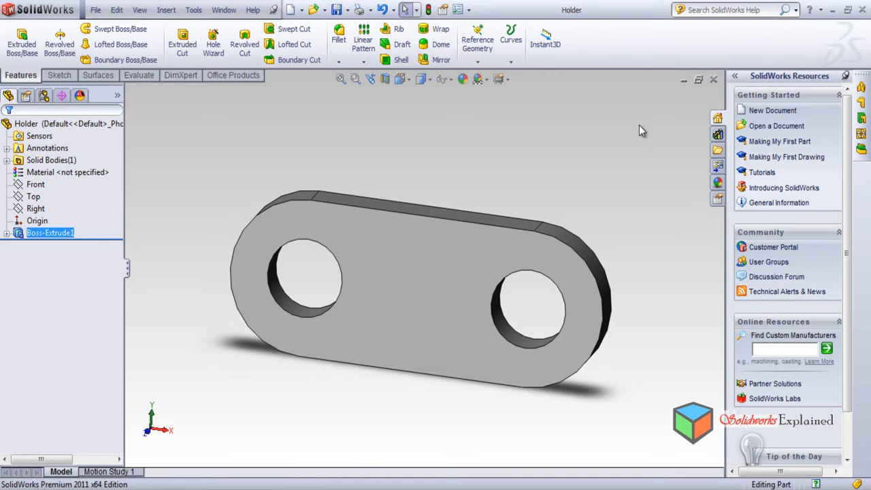
click(714, 79)
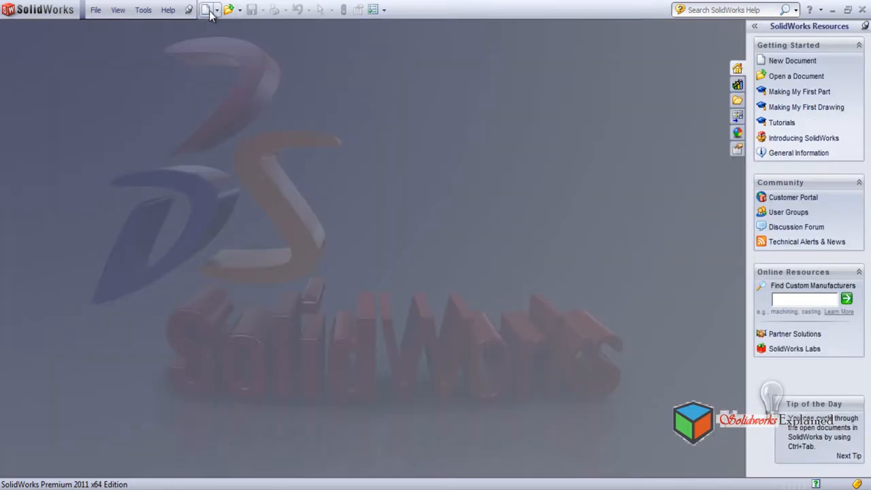
Step: Create a new part and sketch a circle of 20 mm radius centred on the origin of the Front plane
click(208, 12)
click(448, 436)
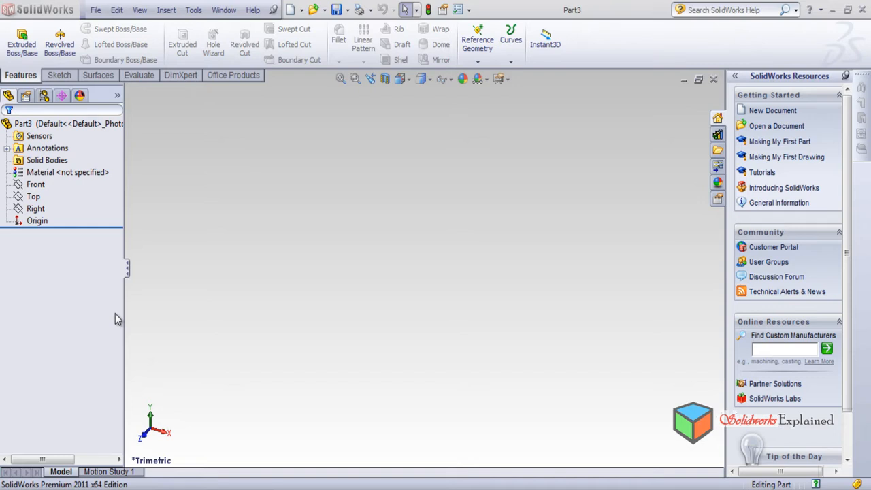
click(34, 185)
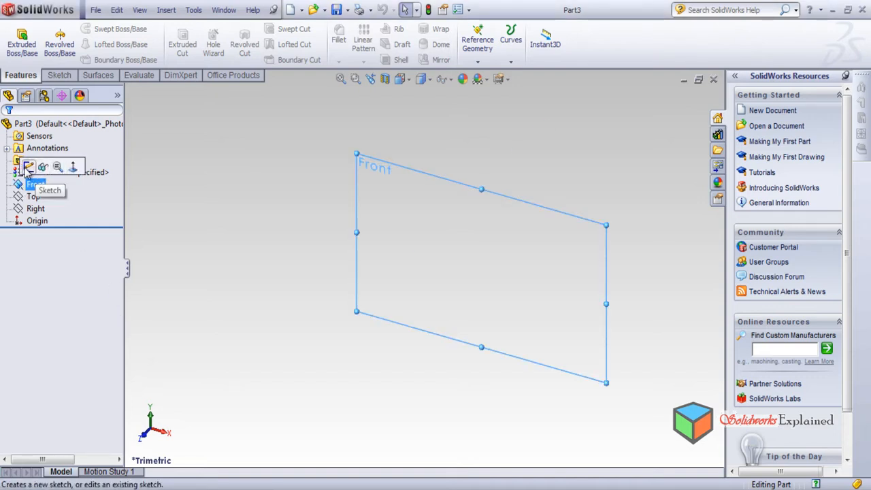
click(27, 169)
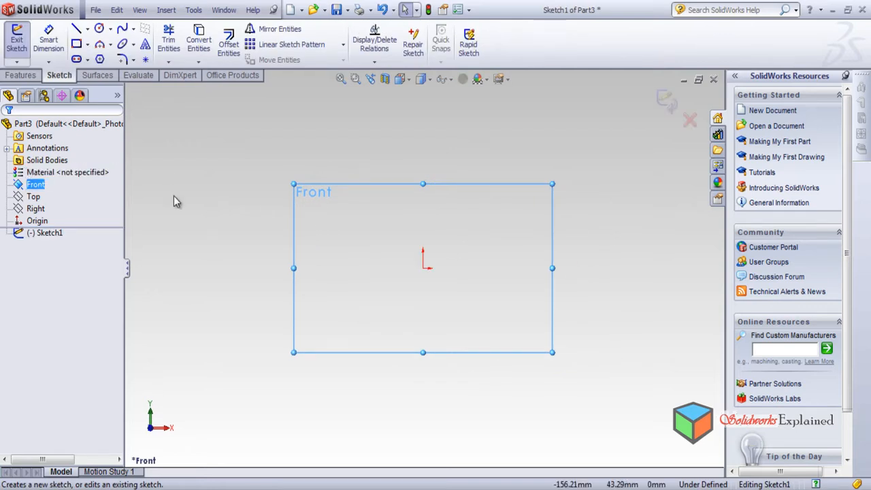
click(100, 29)
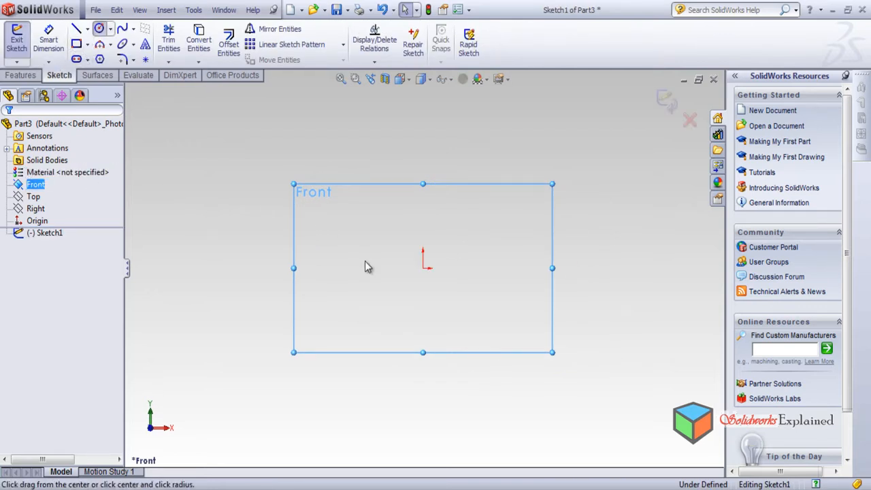
click(424, 268)
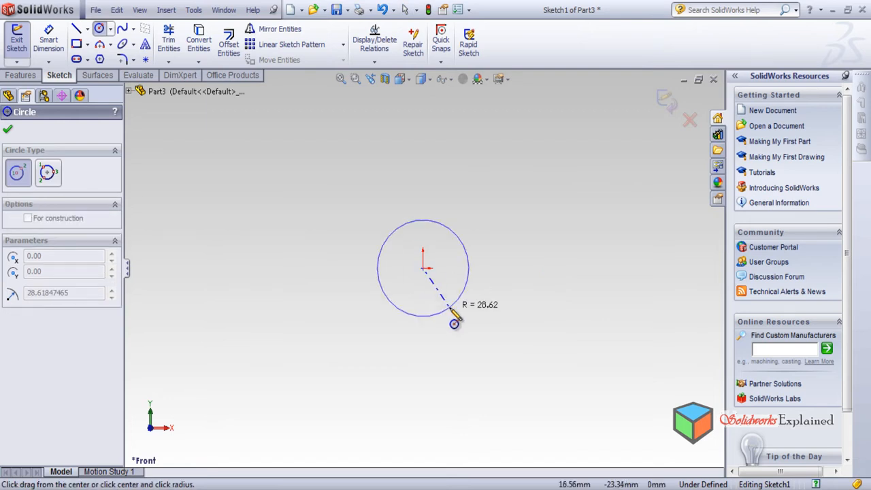
click(454, 323)
text(20)
key(Return)
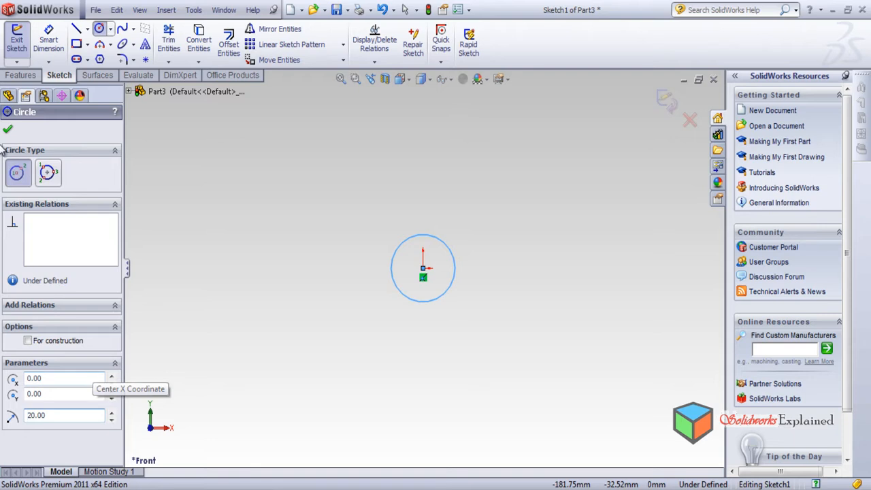
Step: Extrude the circle to a blind depth of 150 mm to form a solid cylinder
click(21, 75)
click(22, 42)
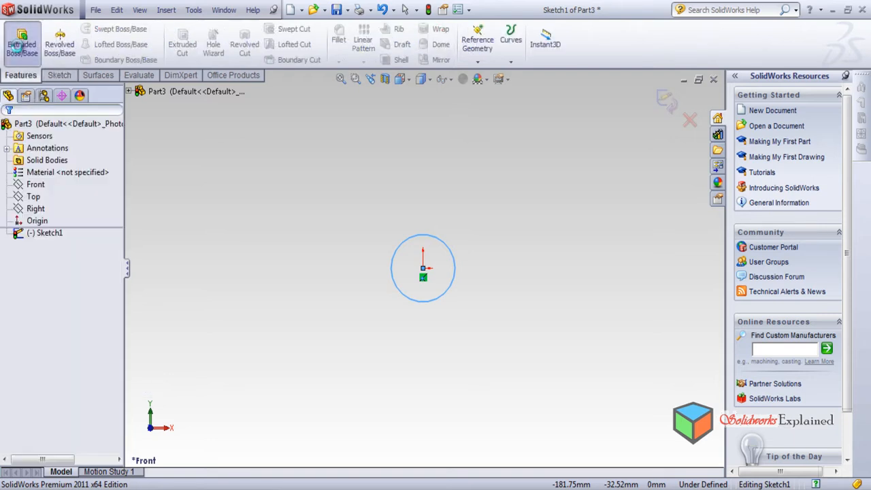
text(100)
key(Return)
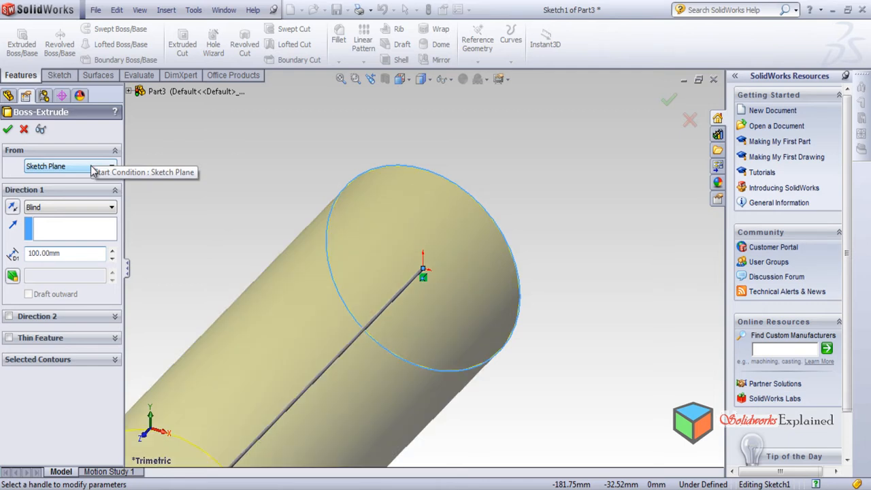
scroll(541, 289, down, 3)
scroll(560, 282, up, 5)
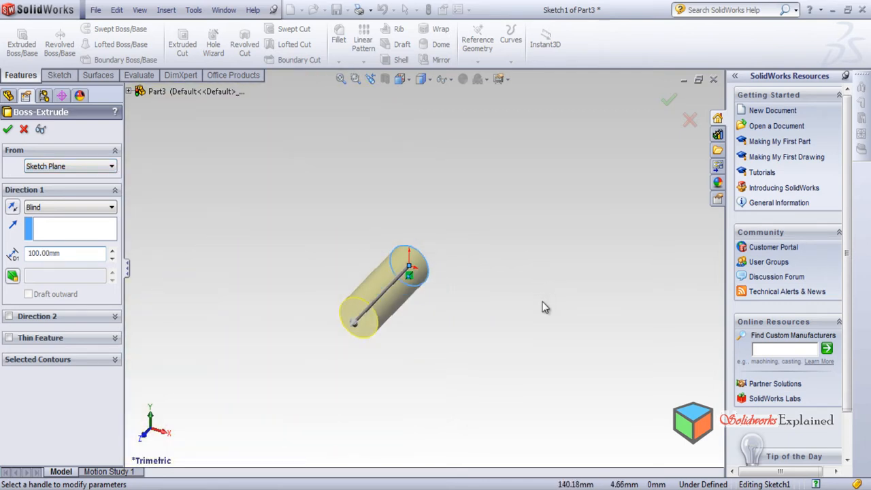
scroll(545, 298, down, 2)
double_click(70, 253)
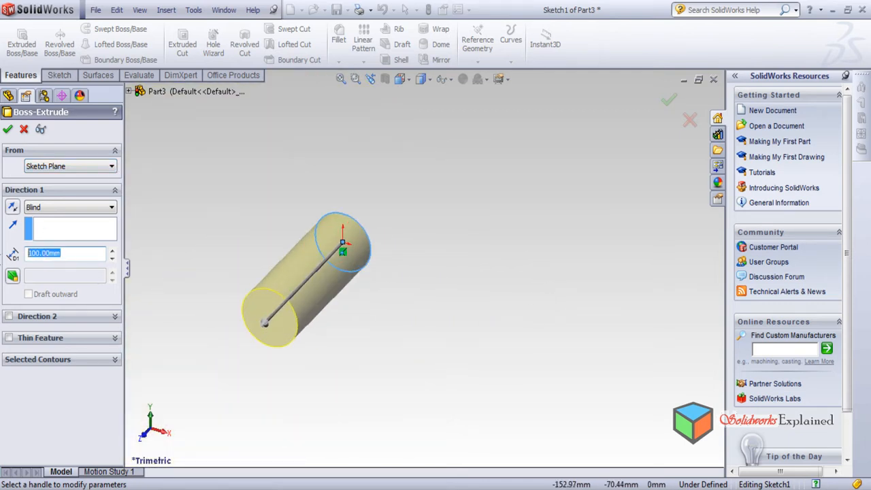
text(150)
key(Return)
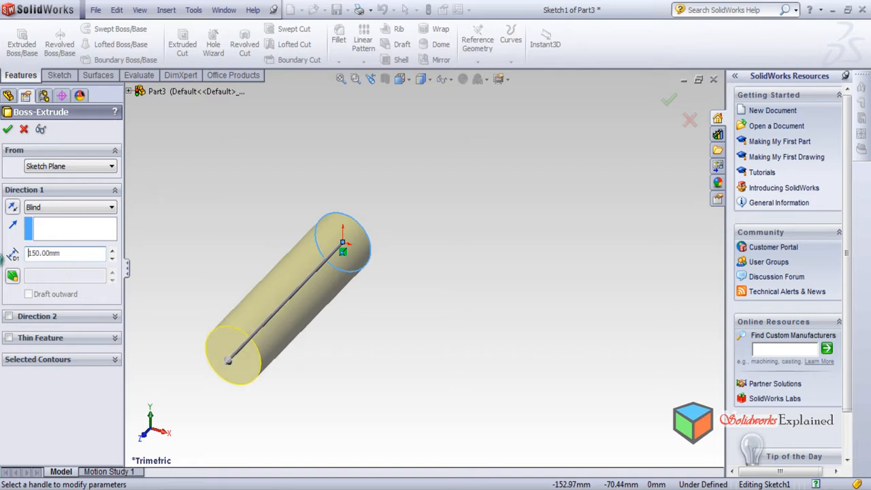
click(8, 130)
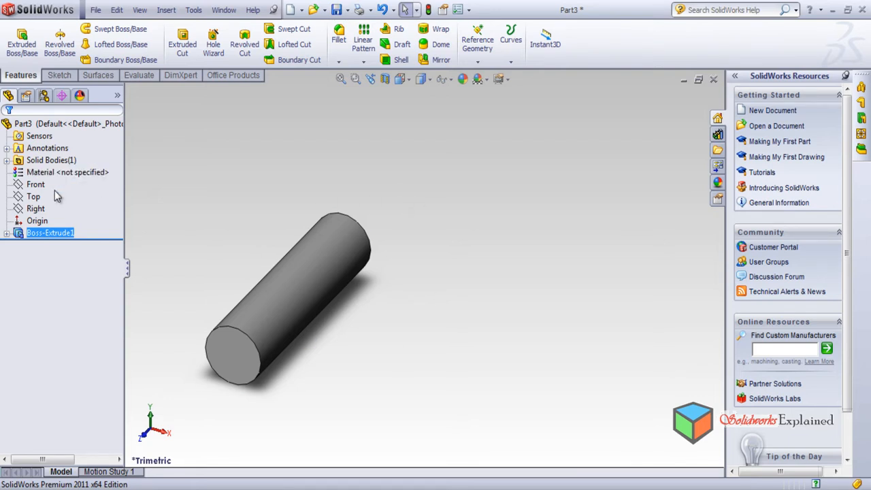
Step: Create a reference plane offset 60 mm from the Front plane, cutting through the cylinder
click(35, 184)
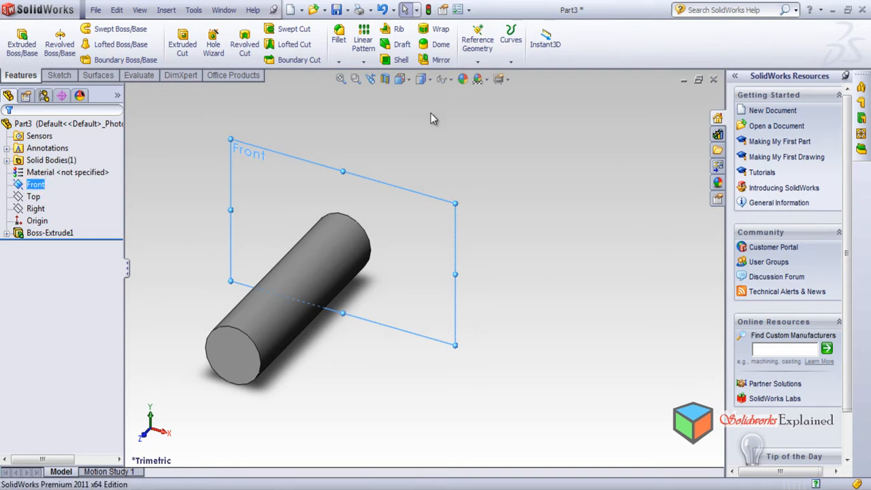
click(480, 61)
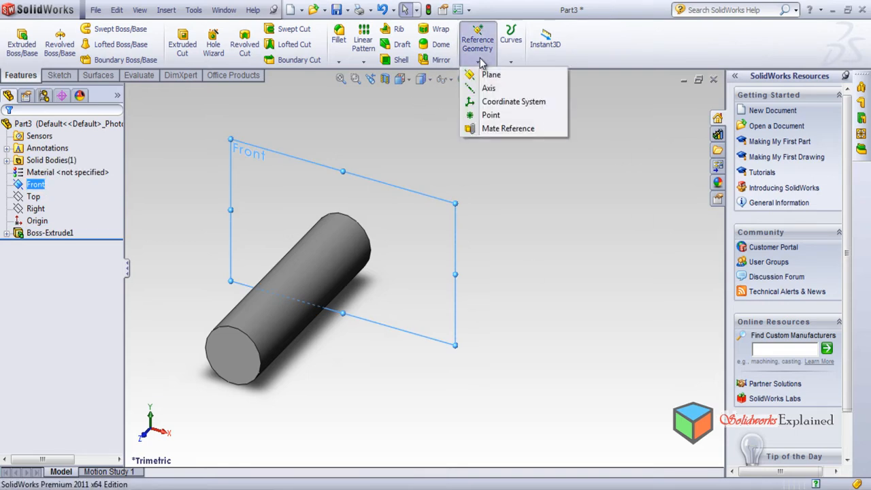
click(517, 78)
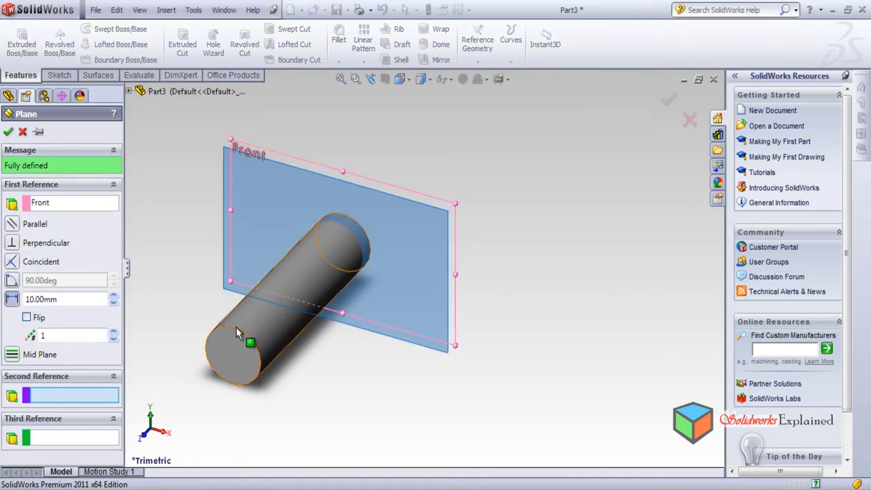
click(114, 296)
click(113, 296)
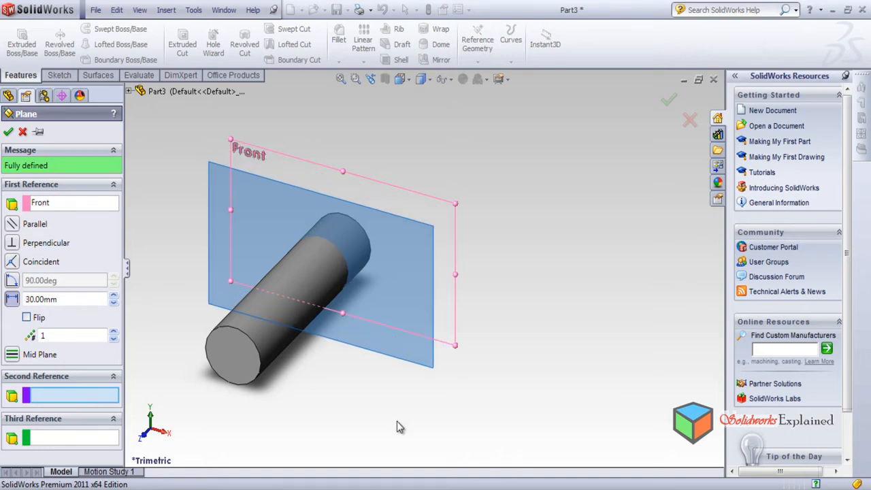
click(114, 296)
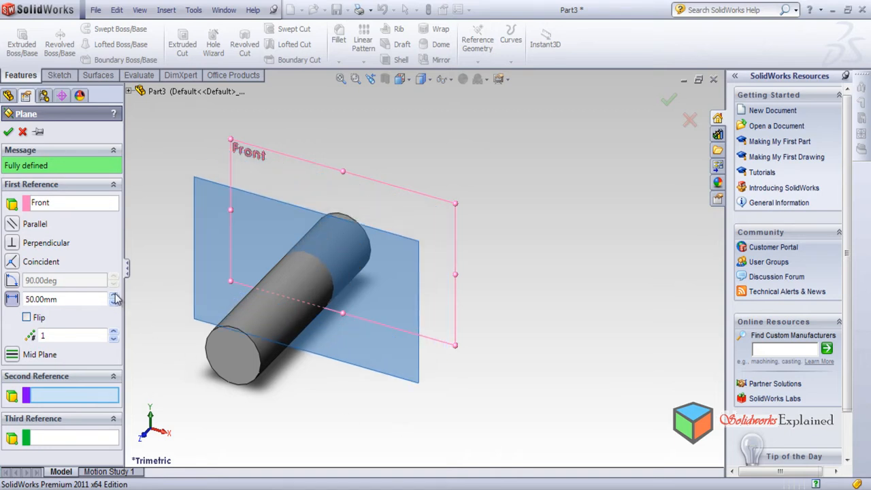
click(113, 296)
click(114, 296)
click(114, 296)
click(114, 296)
click(114, 296)
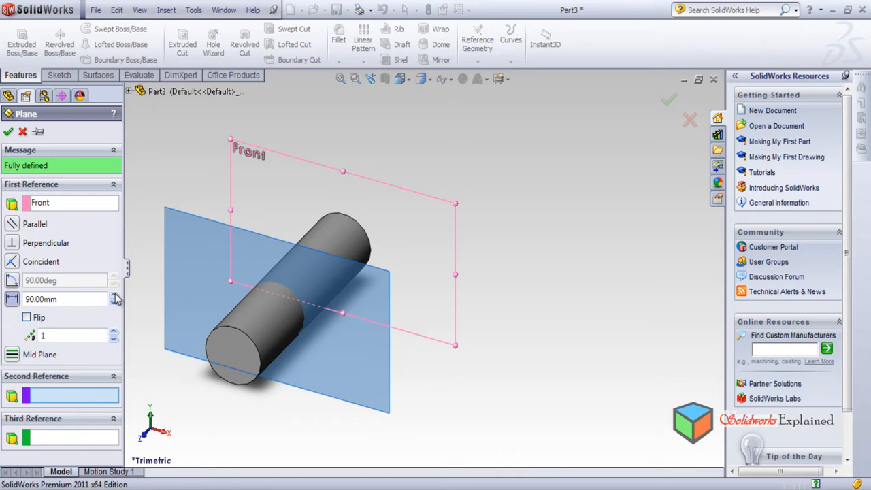
click(113, 304)
click(113, 304)
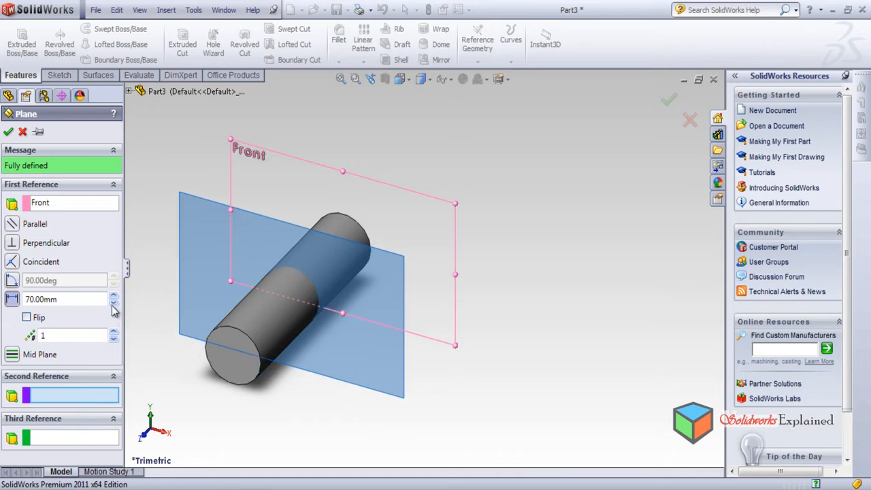
click(113, 304)
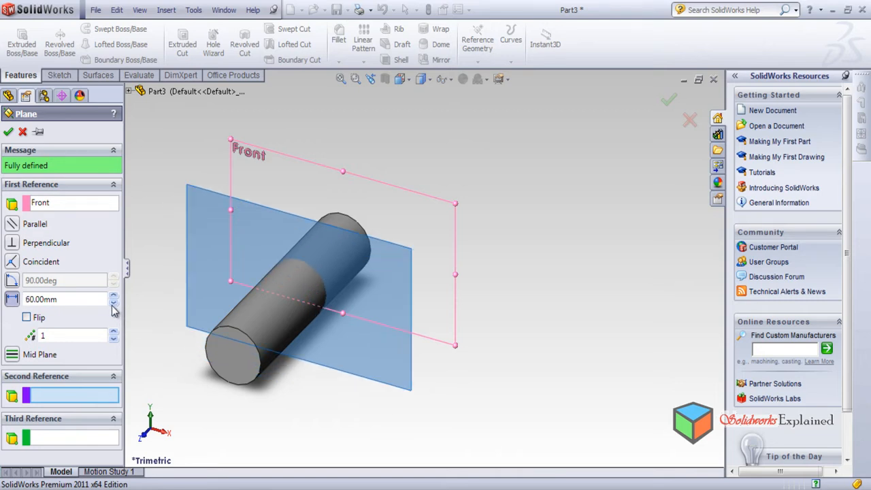
click(8, 132)
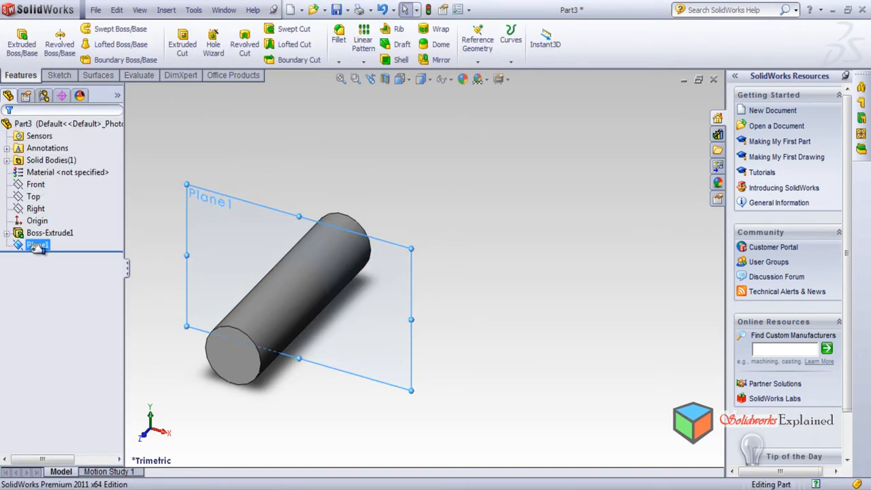
Step: On the new offset plane, viewed face-on, sketch a circle of 25 mm radius centred on the origin
right_click(39, 247)
click(93, 225)
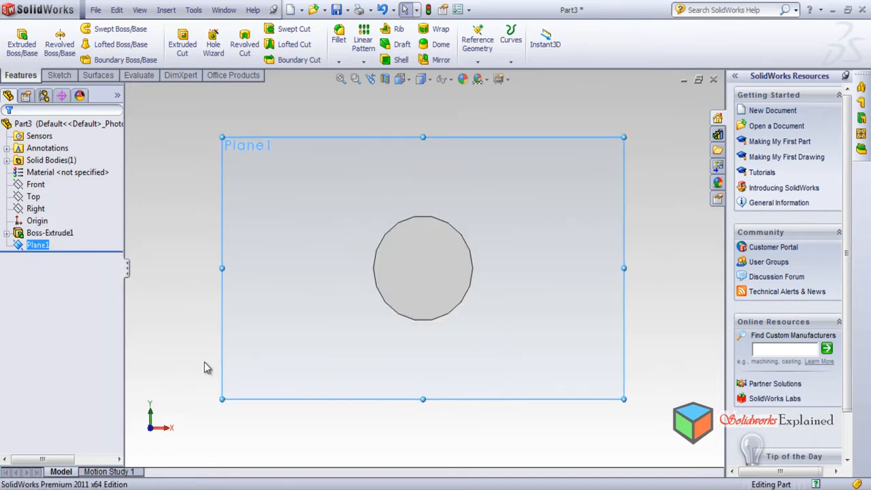
click(69, 77)
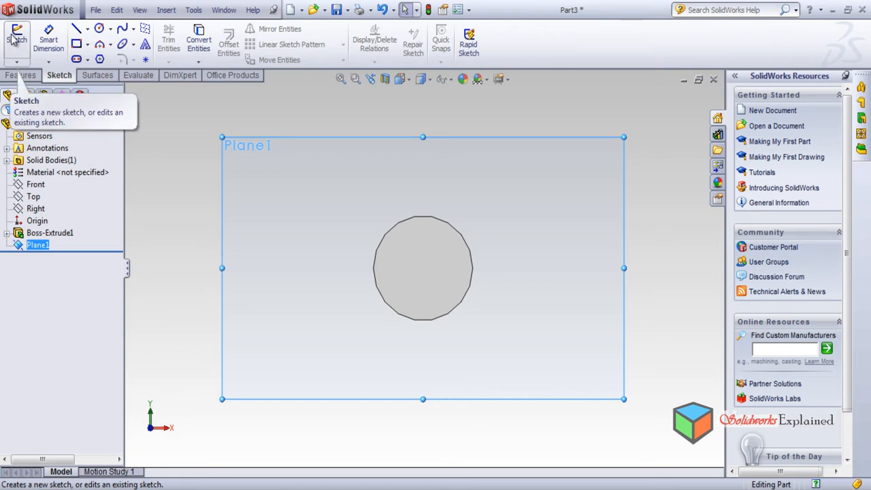
click(100, 31)
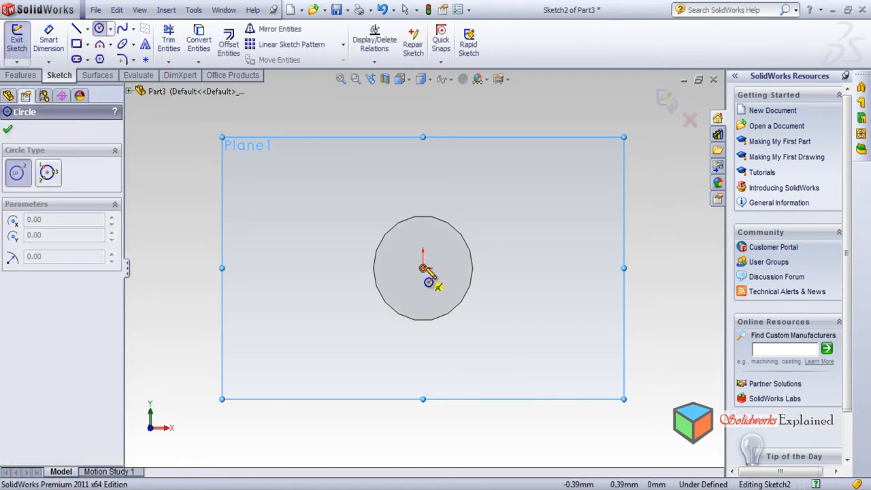
click(423, 269)
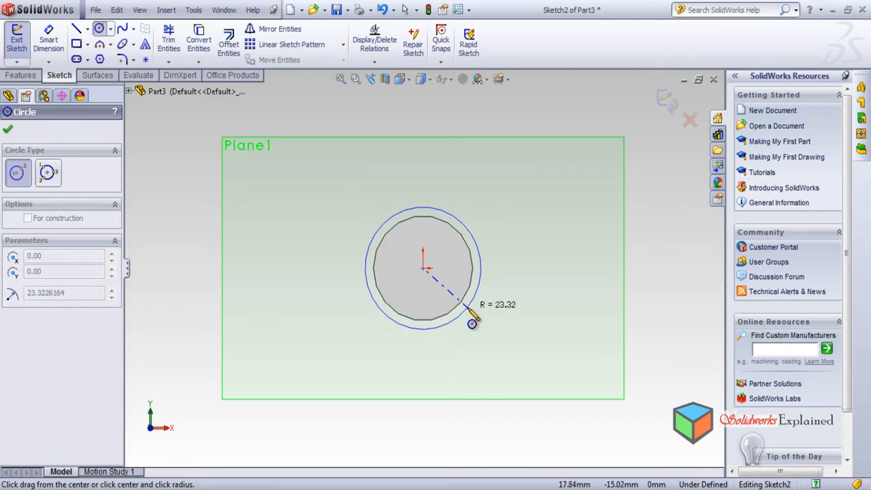
click(472, 322)
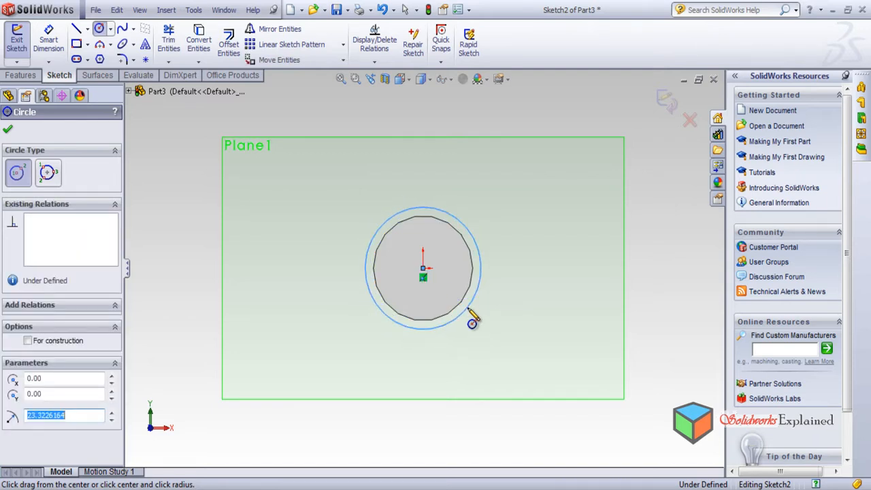
text(25)
key(Return)
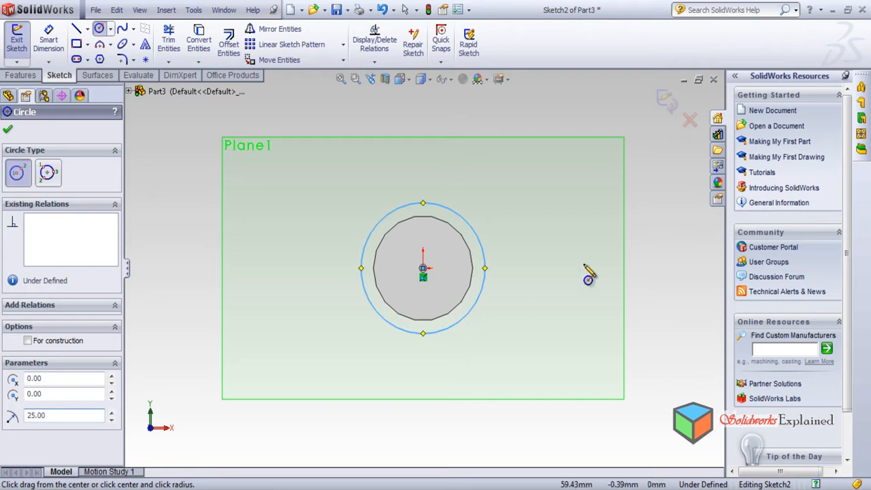
click(8, 129)
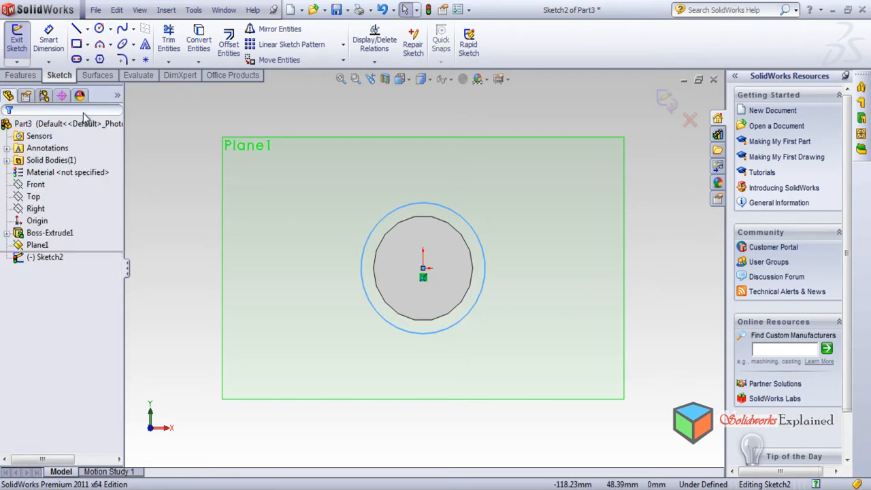
Step: Draw a vertical construction centerline through the origin, extending beyond both sides of the 25 mm radius circle
click(88, 29)
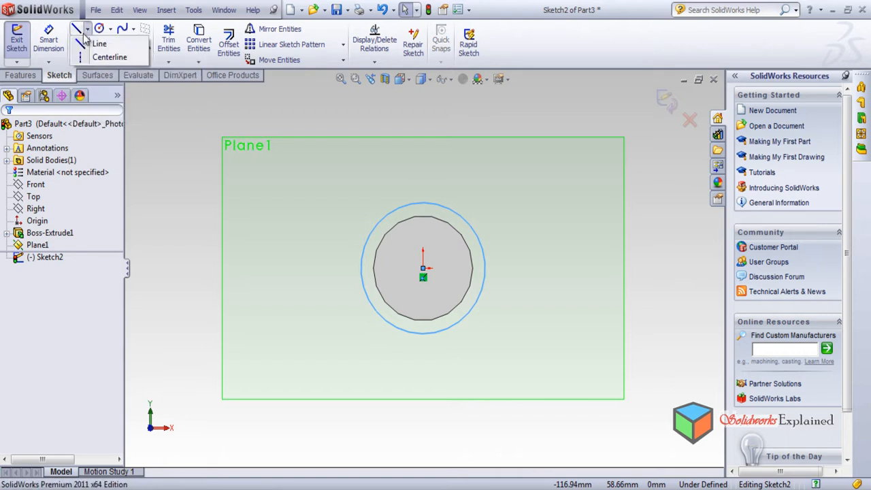
click(82, 58)
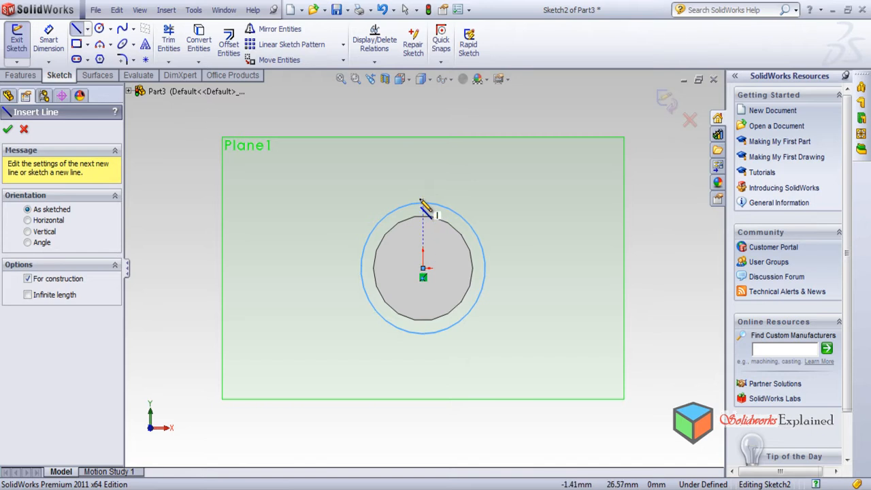
click(423, 144)
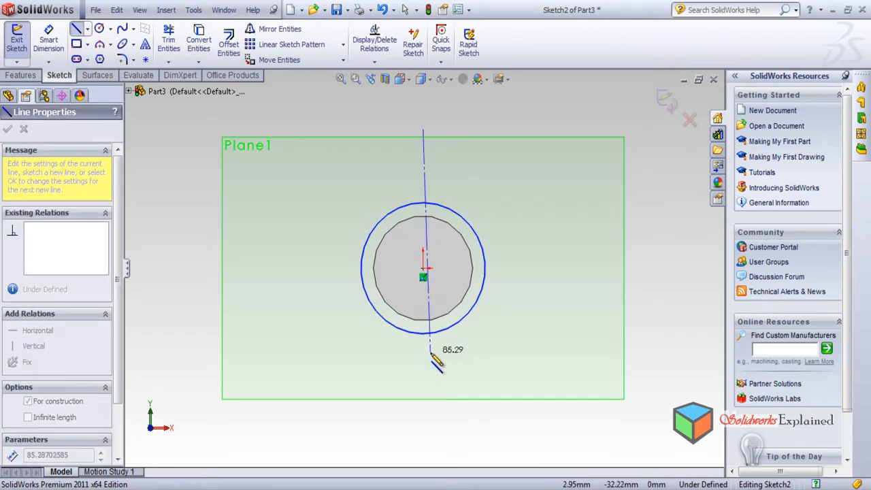
click(423, 359)
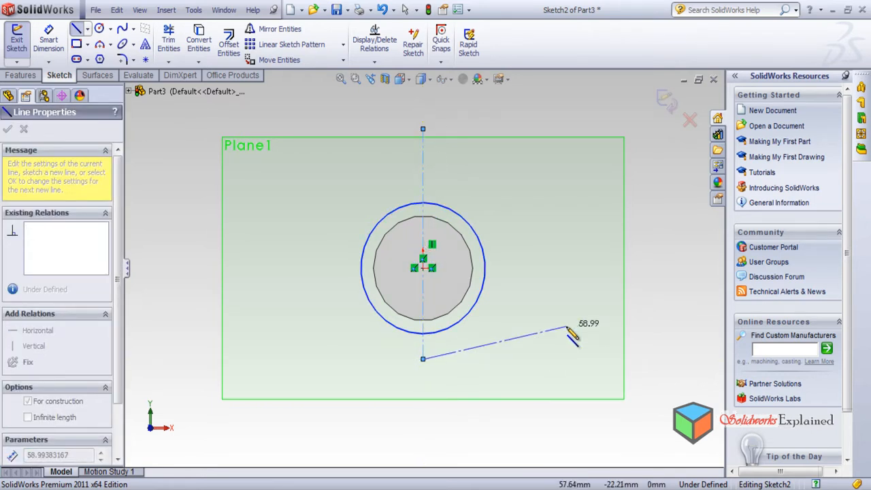
key(Escape)
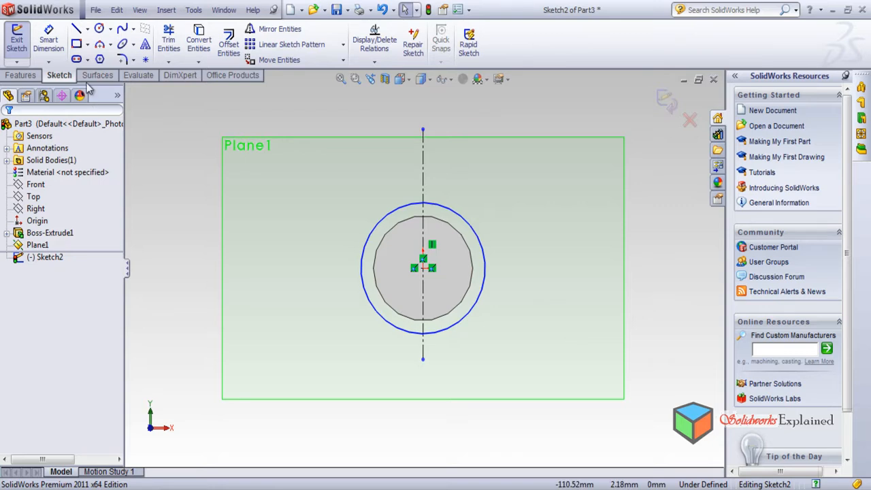
click(76, 31)
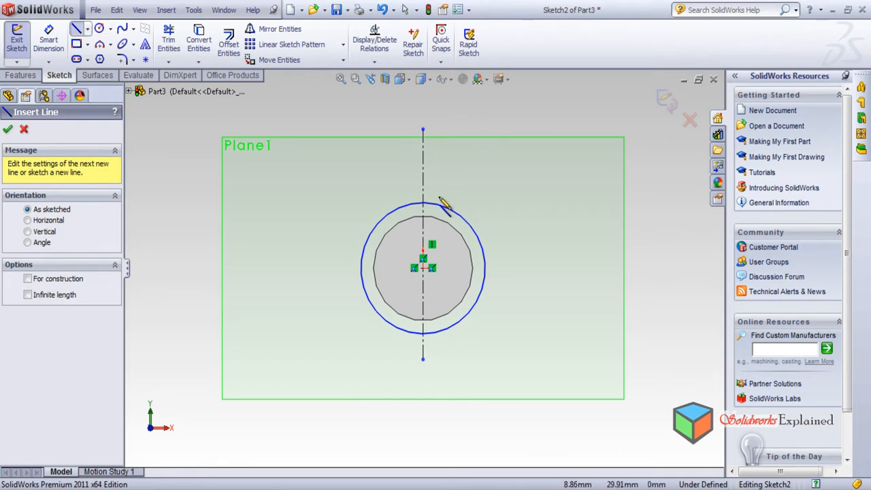
scroll(410, 229, down, 5)
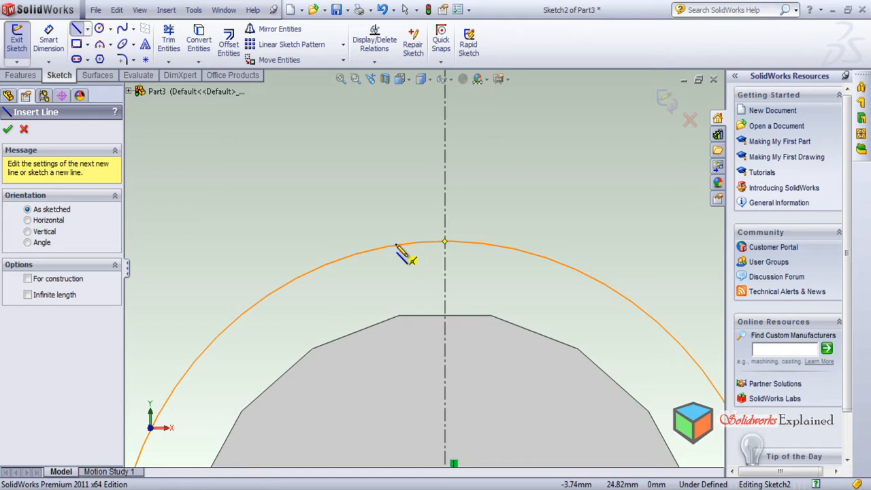
click(402, 246)
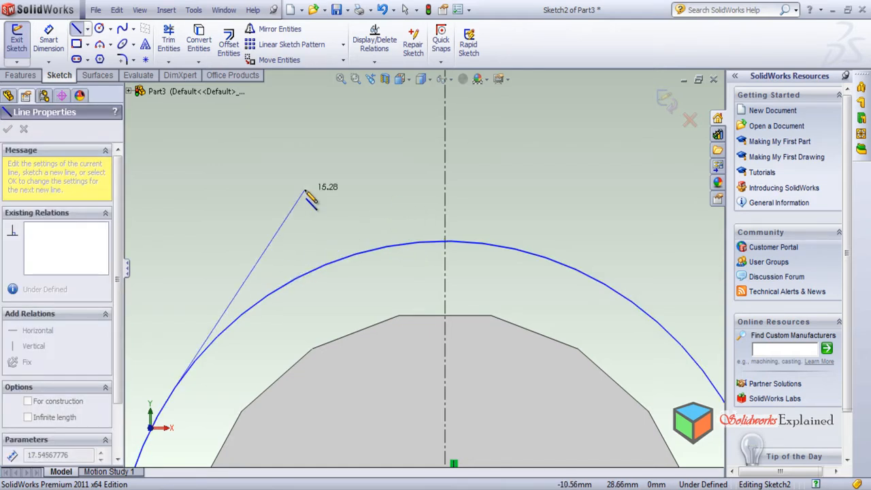
scroll(249, 230, up, 5)
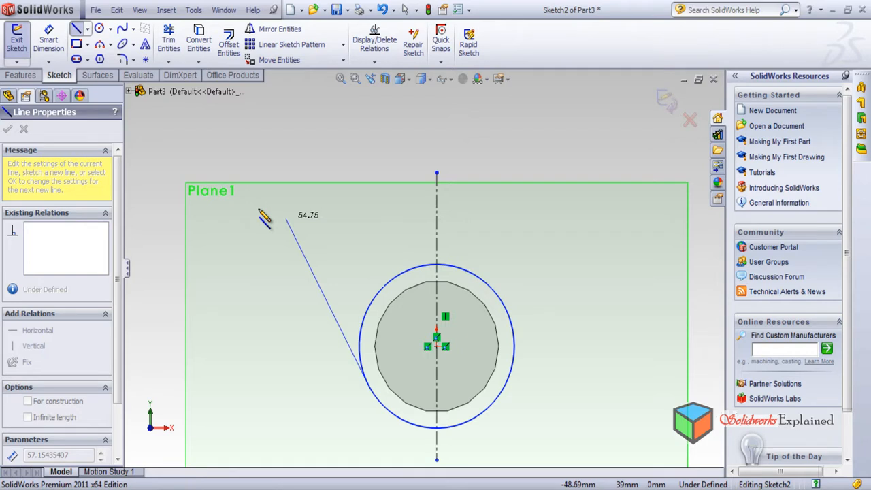
key(Escape)
key(Escape)
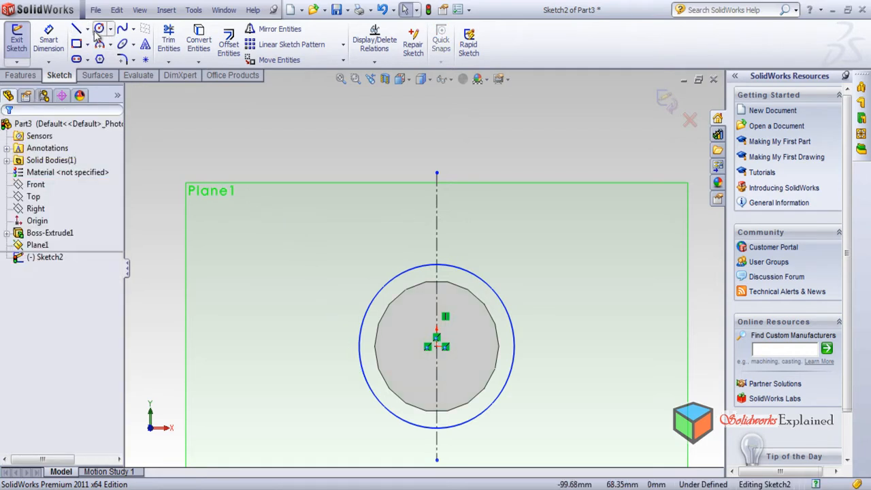
Step: Sketch a three-sided rectangular tooth outline about 11 mm wide and 3.6 mm tall on top of the circle, straddling the centerline
click(77, 29)
scroll(416, 272, down, 2)
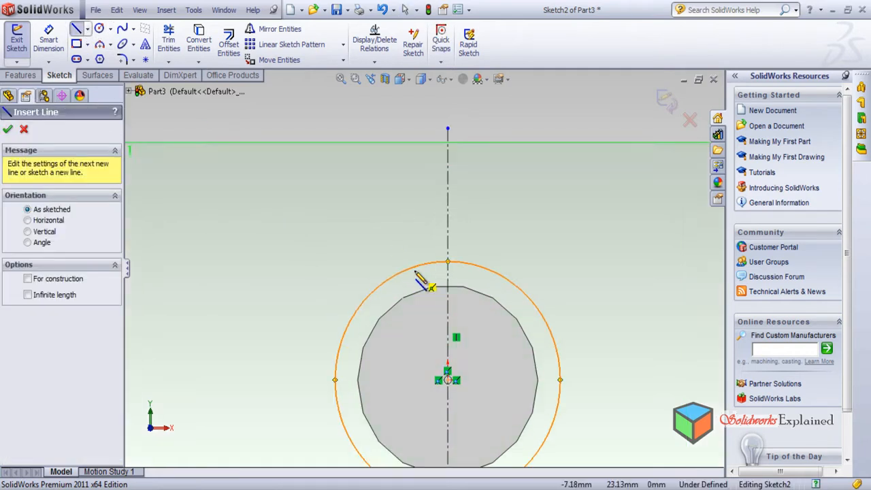
scroll(420, 279, down, 2)
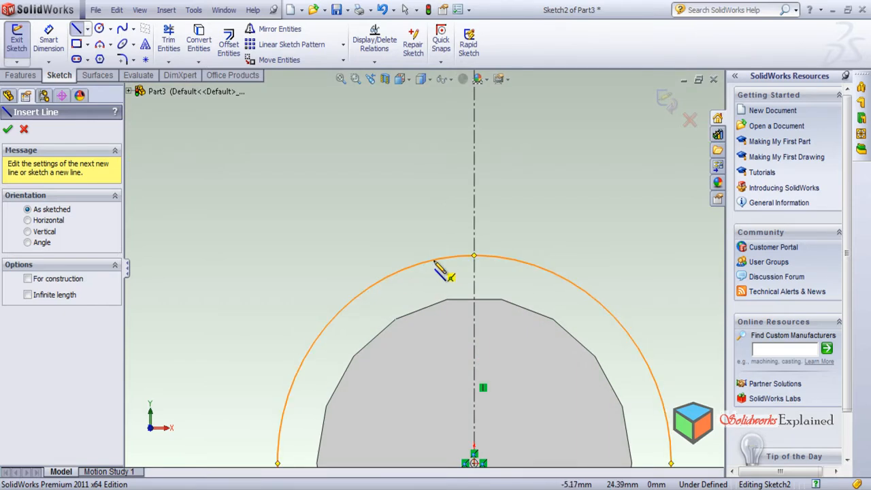
click(435, 260)
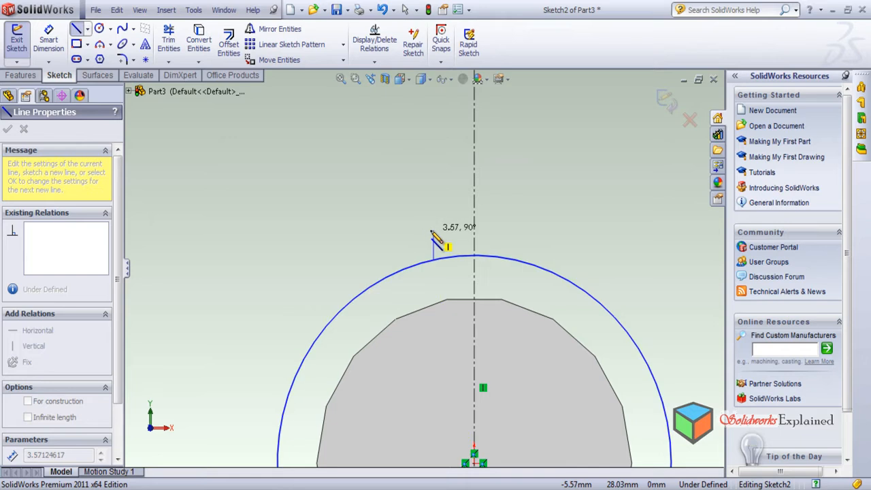
click(433, 230)
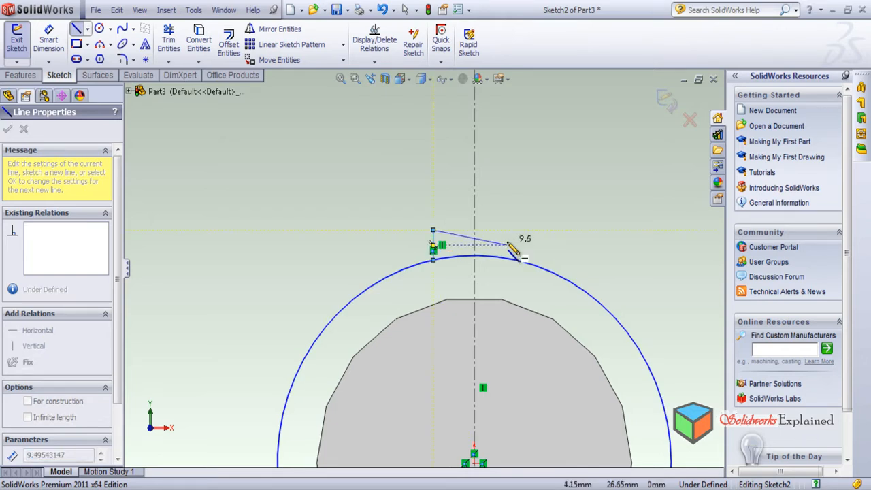
click(520, 230)
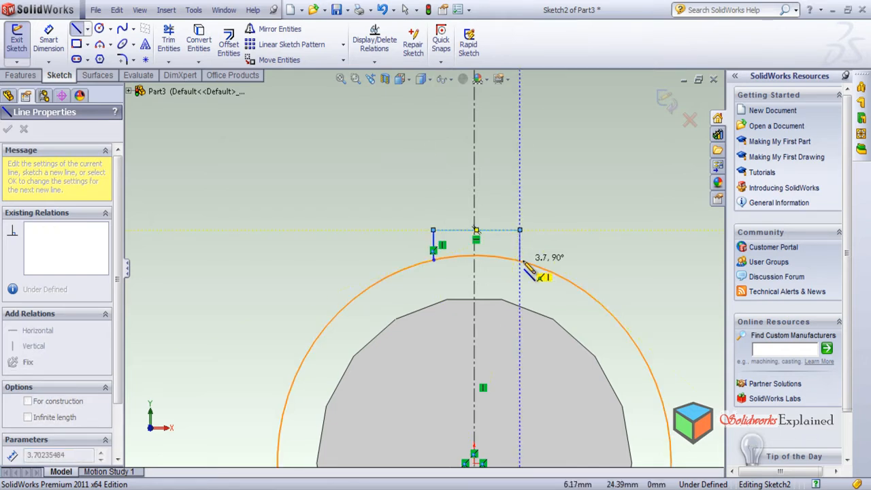
click(520, 260)
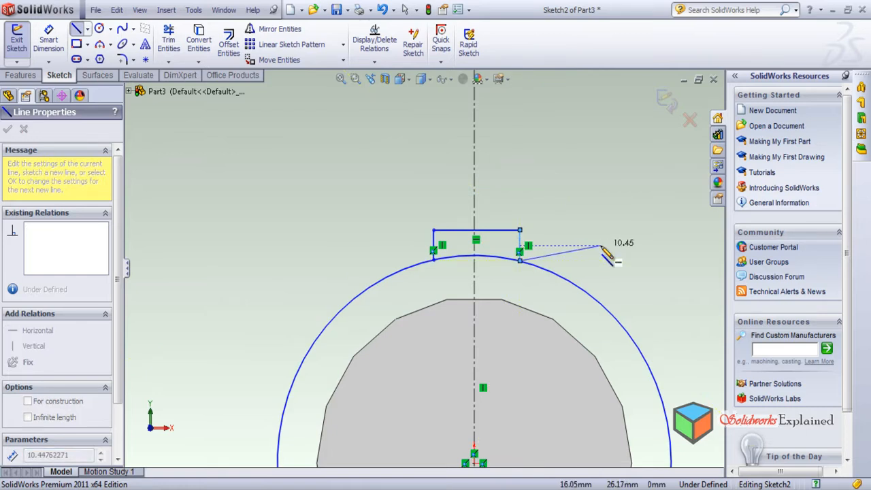
key(Escape)
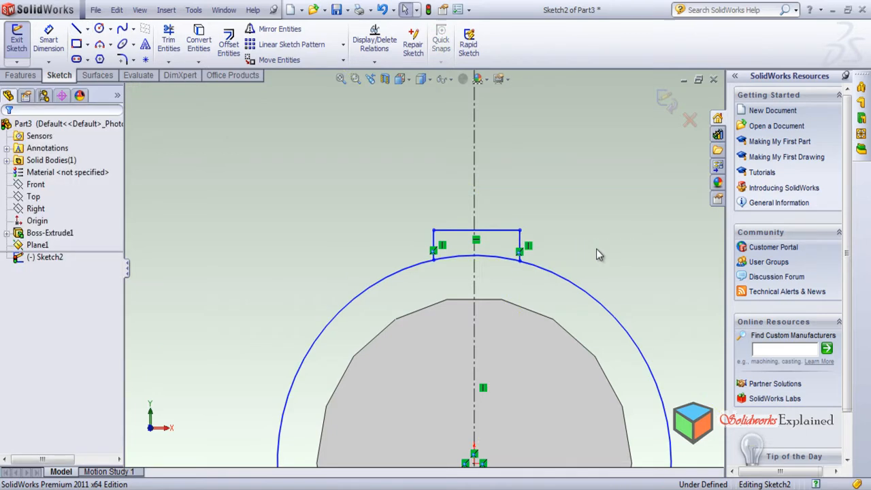
Step: Add an Equal relation between the two vertical sides of the tooth outline
click(433, 245)
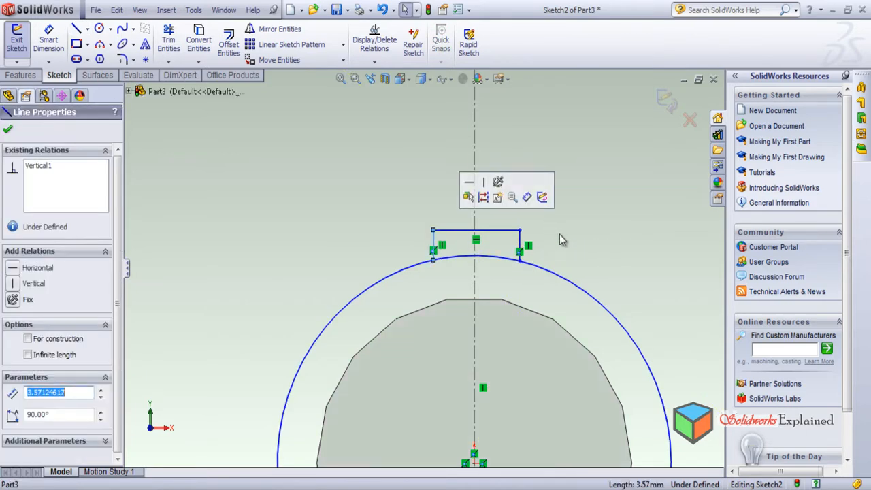
ctrl+click(521, 246)
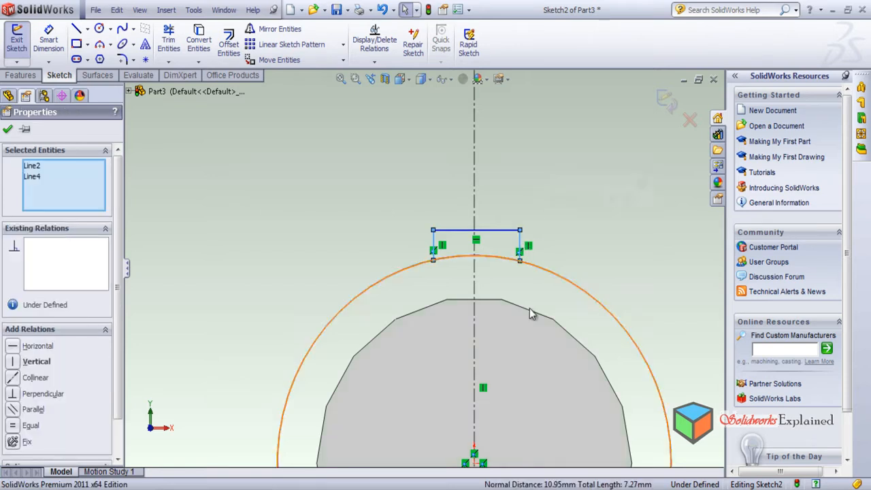
click(15, 427)
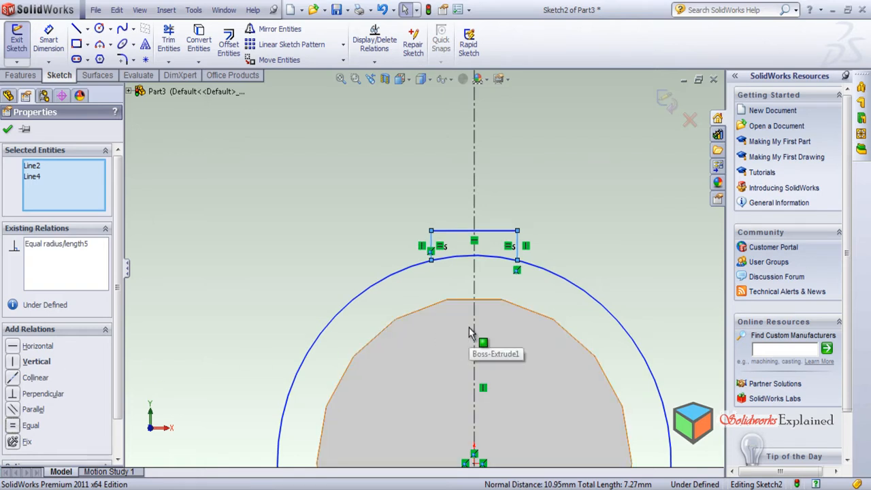
scroll(568, 273, down, 2)
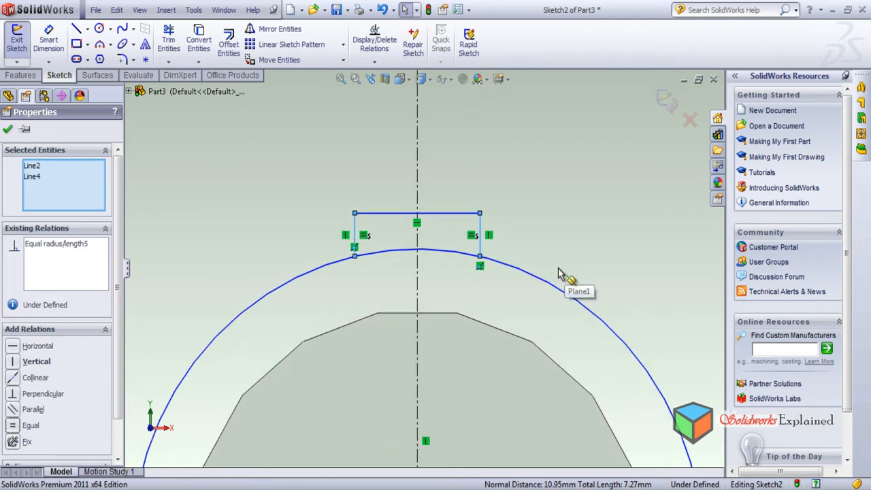
scroll(423, 265, up, 2)
click(8, 130)
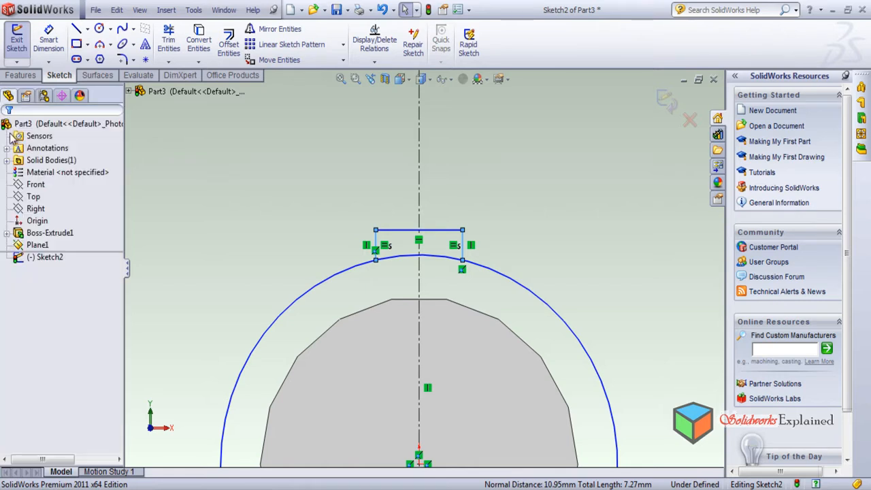
Step: Dimension the right vertical side of the tooth outline and set its length to 2 mm
scroll(454, 286, down, 2)
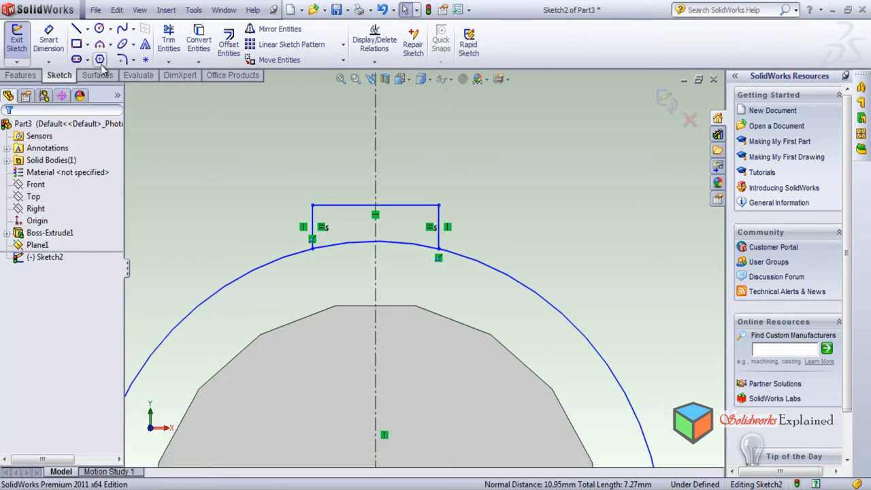
click(49, 39)
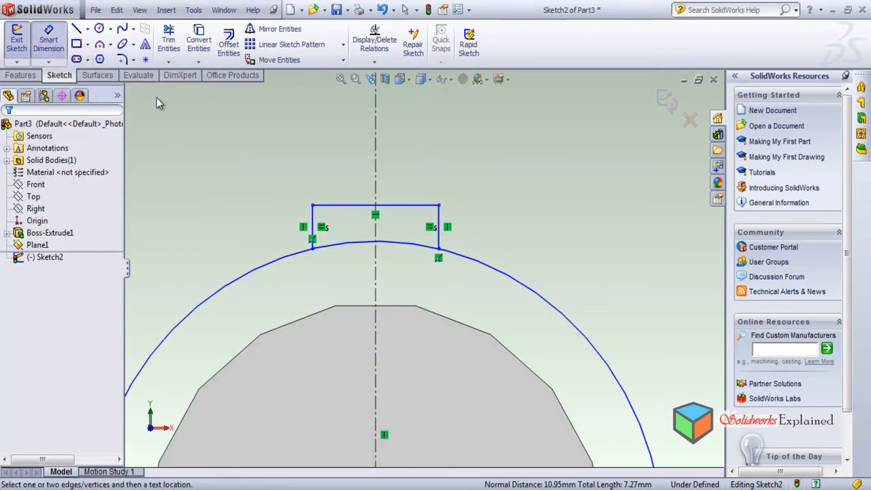
click(443, 222)
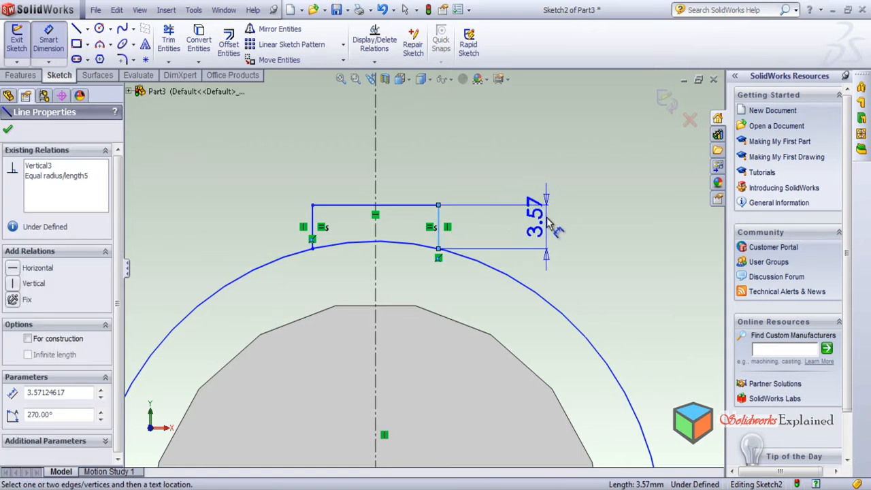
click(549, 221)
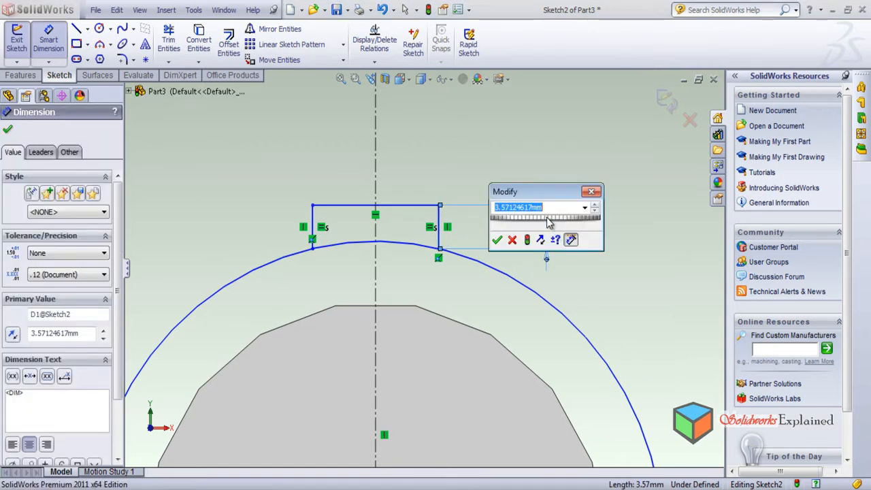
text(2)
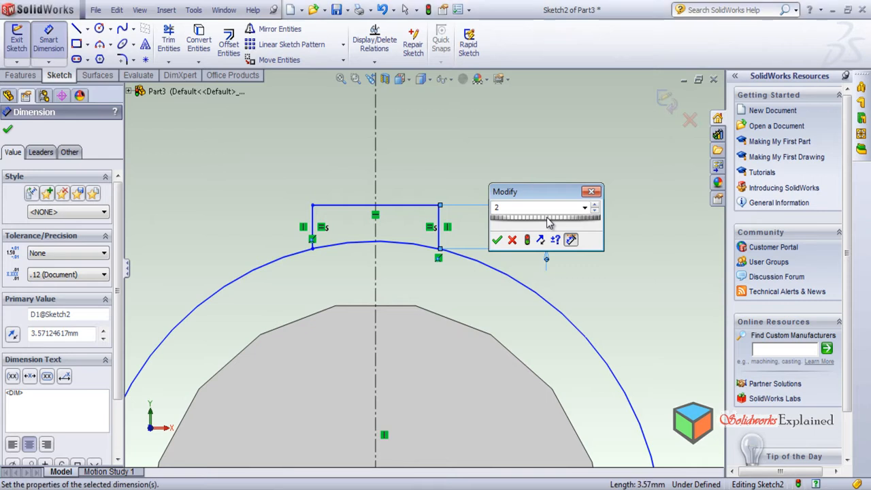
key(Return)
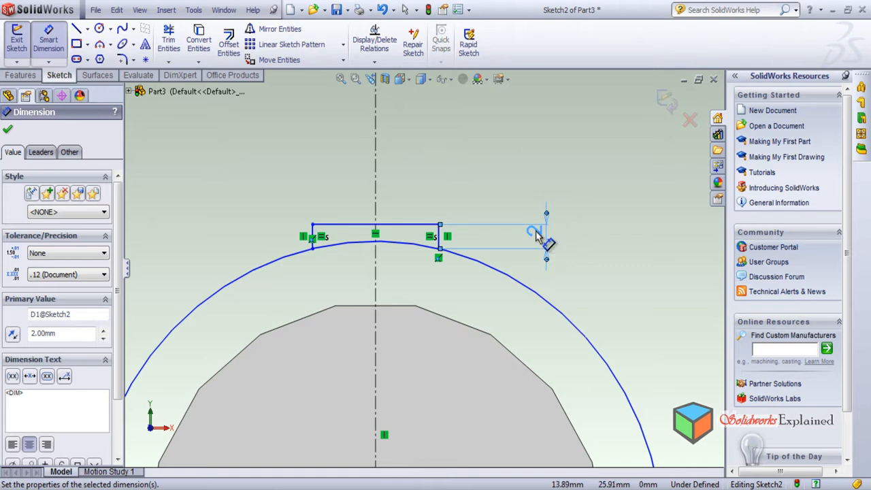
Step: Change the tooth's side height dimension to 3 mm
double_click(537, 233)
text(3)
key(Return)
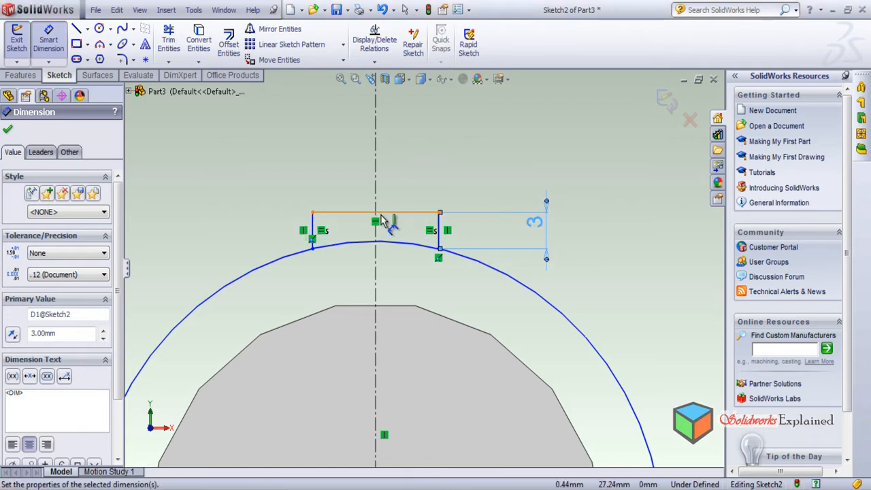
Step: Dimension the top line of the tooth outline and set its width to 6 mm
click(407, 213)
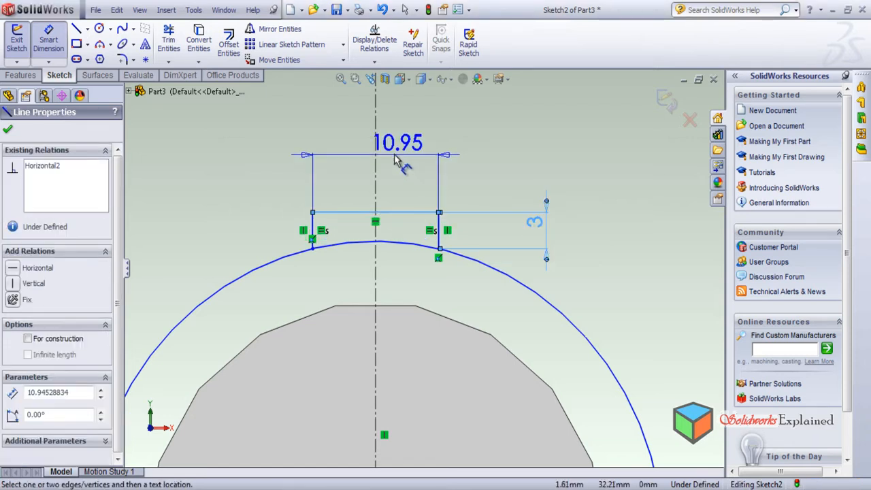
click(388, 155)
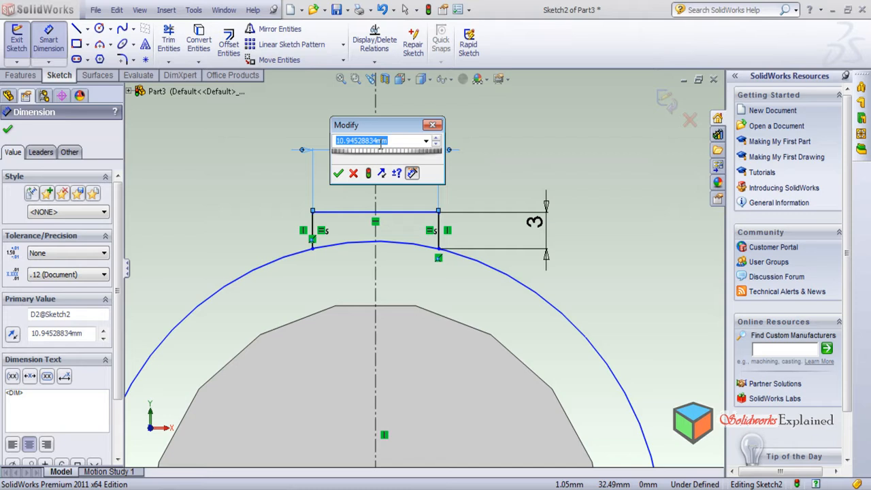
text(6)
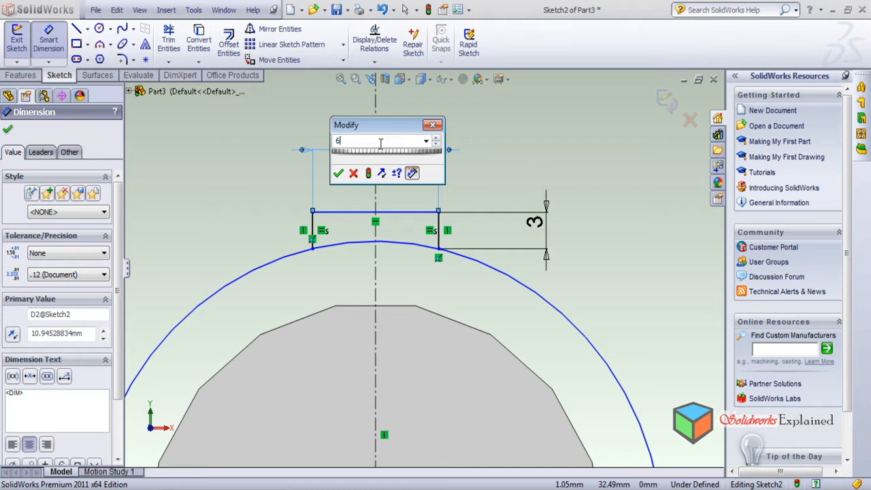
key(Return)
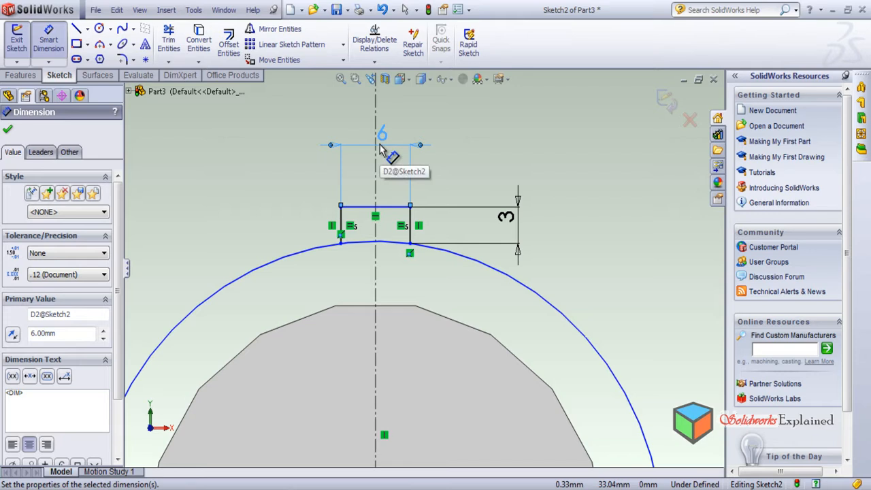
Step: Set the tooth's side height dimension to 2 mm and exit the sketch
click(511, 227)
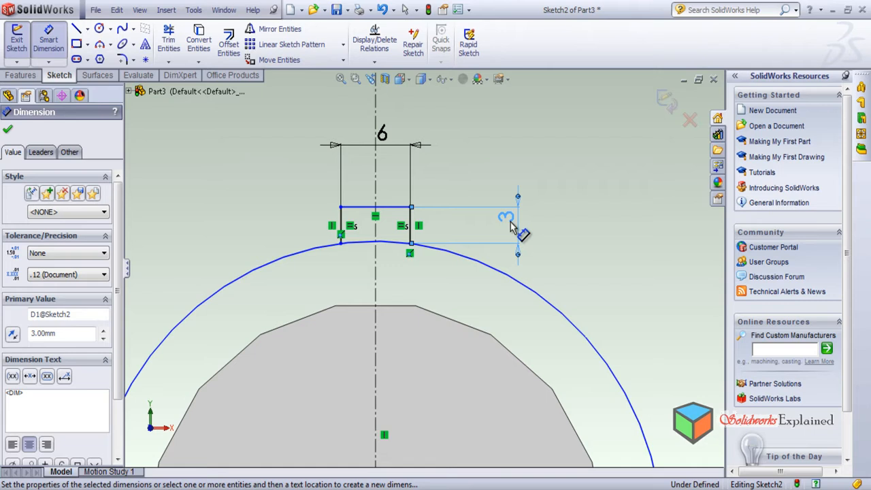
double_click(510, 226)
text(2)
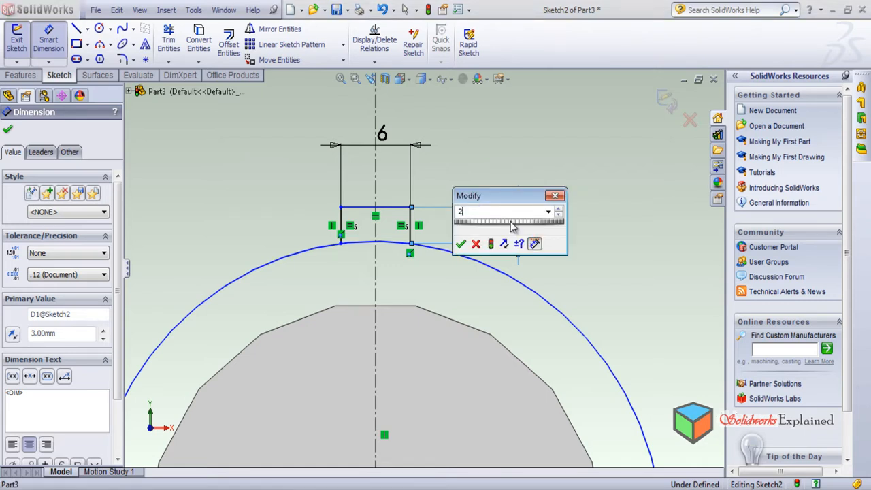
key(Return)
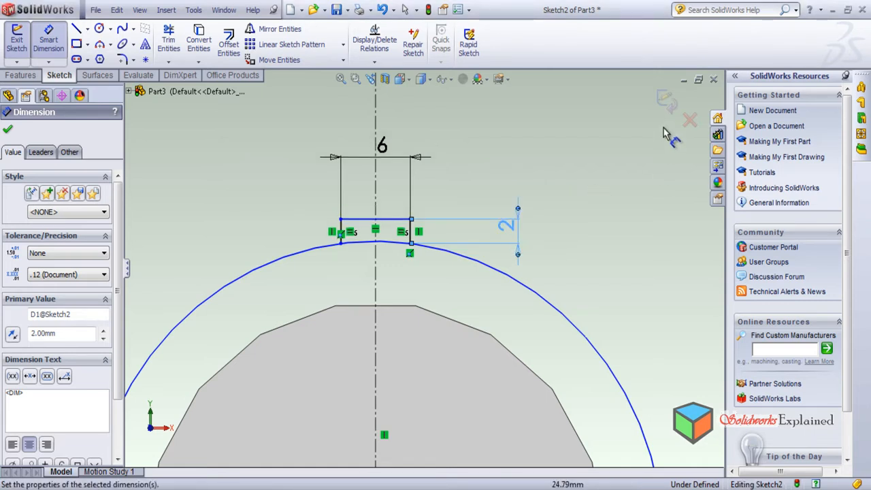
click(666, 100)
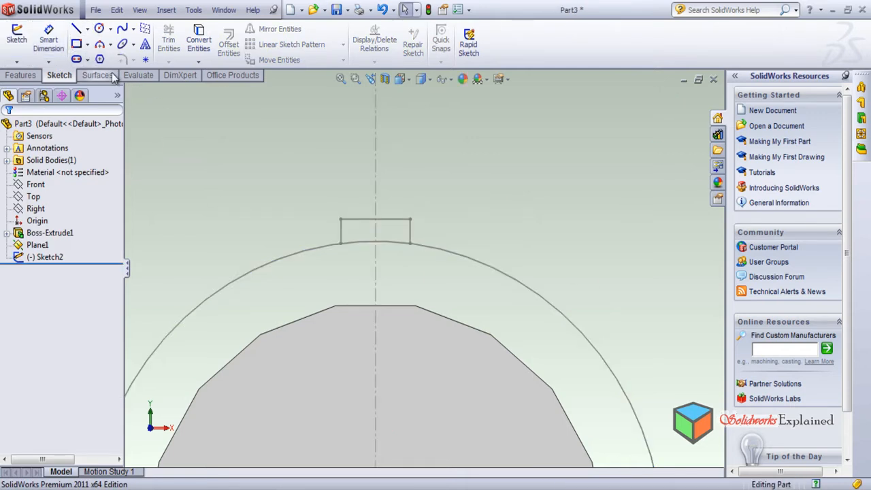
Step: Reopen the tooth sketch for editing and trim away the circle's arc between the two vertical sides of the tooth
click(49, 257)
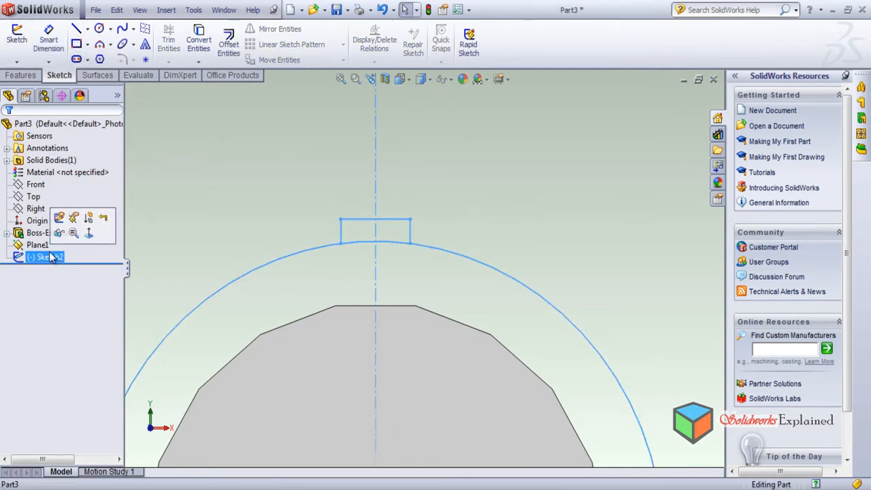
click(59, 219)
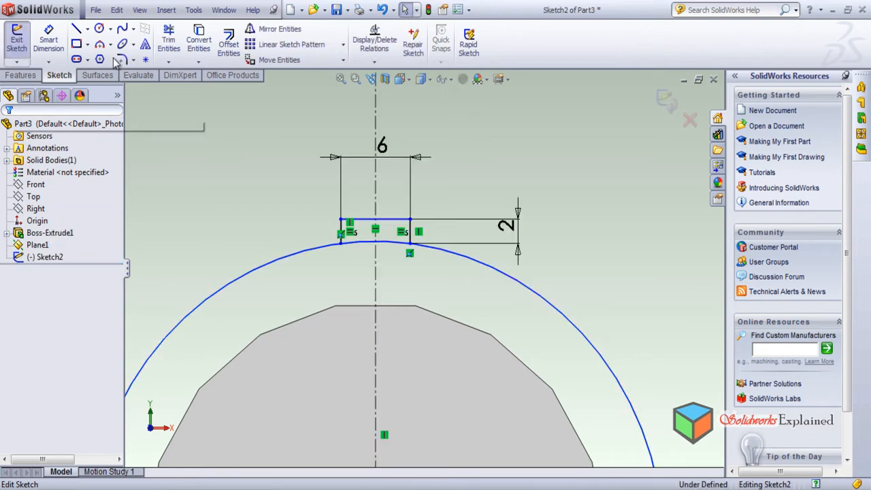
click(167, 40)
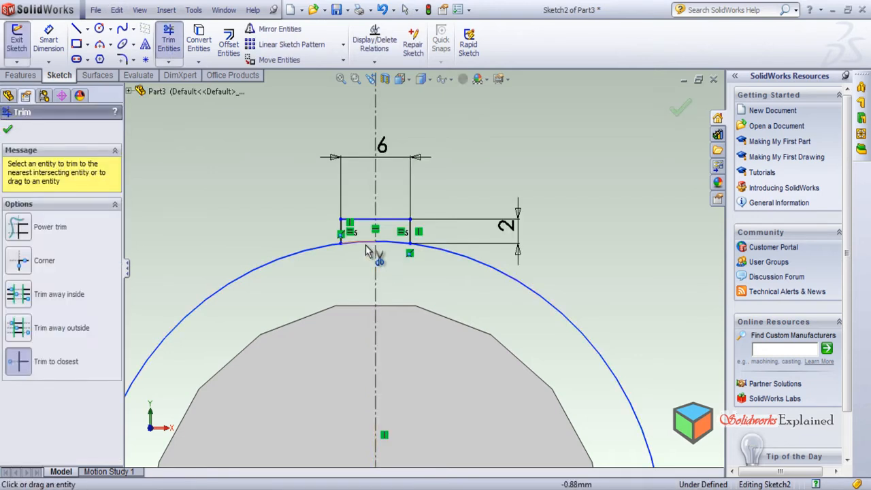
scroll(449, 317, up, 5)
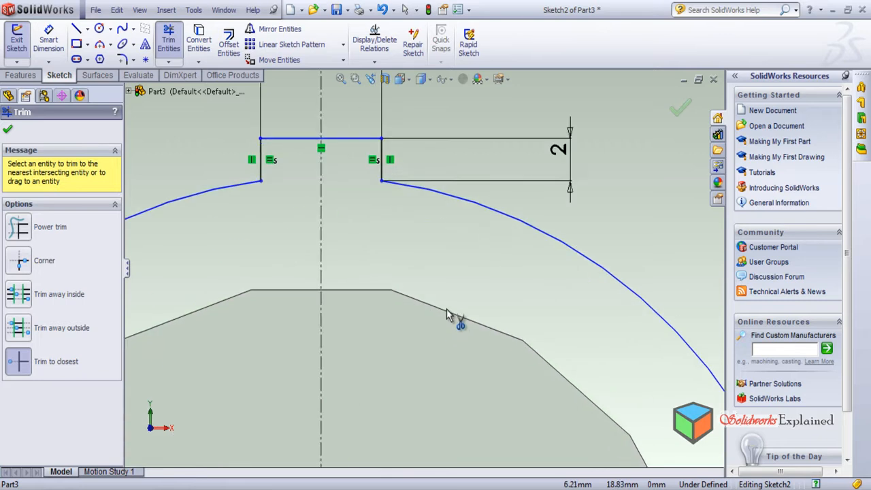
scroll(513, 301, up, 2)
Step: Extrude the toothed profile as a boss with a blind depth of 15 mm, merged with the shaft
mouse_move(513, 301)
middle_down()
mouse_move(463, 347)
mouse_move(420, 370)
mouse_move(482, 312)
mouse_move(511, 324)
mouse_move(286, 224)
middle_up()
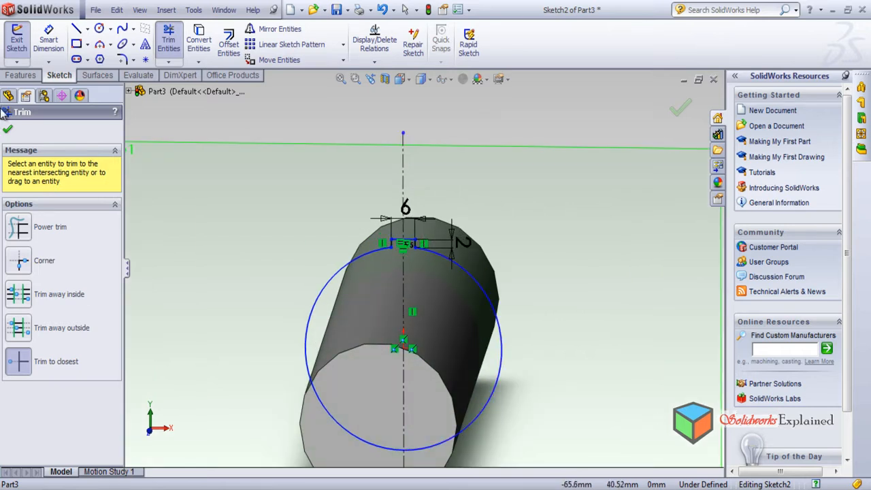
click(19, 75)
click(22, 41)
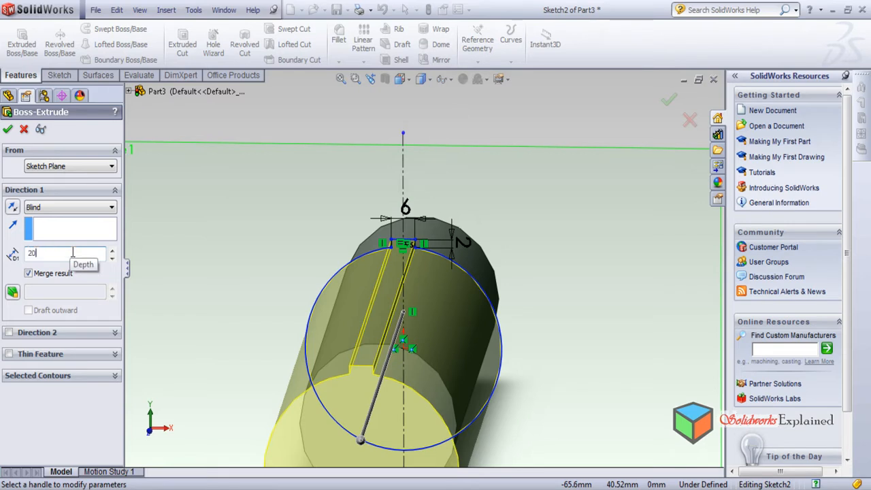
key(Return)
middle_drag(574, 325, 249, 326)
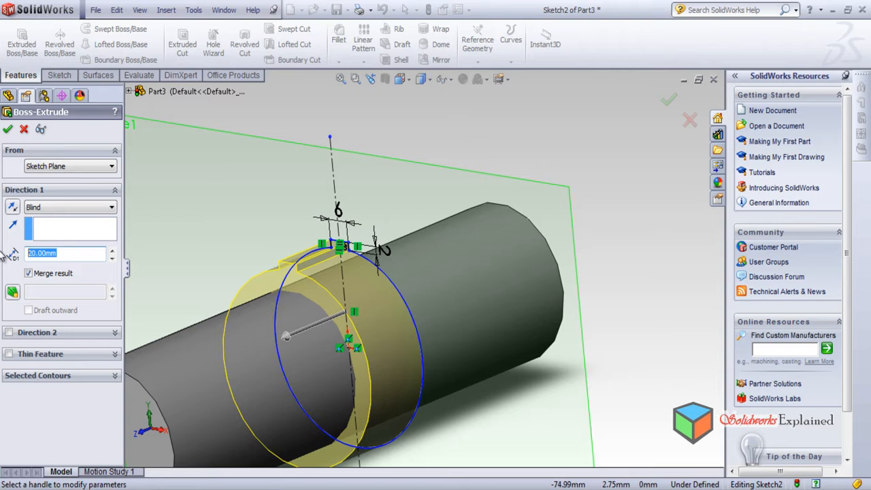
key(Return)
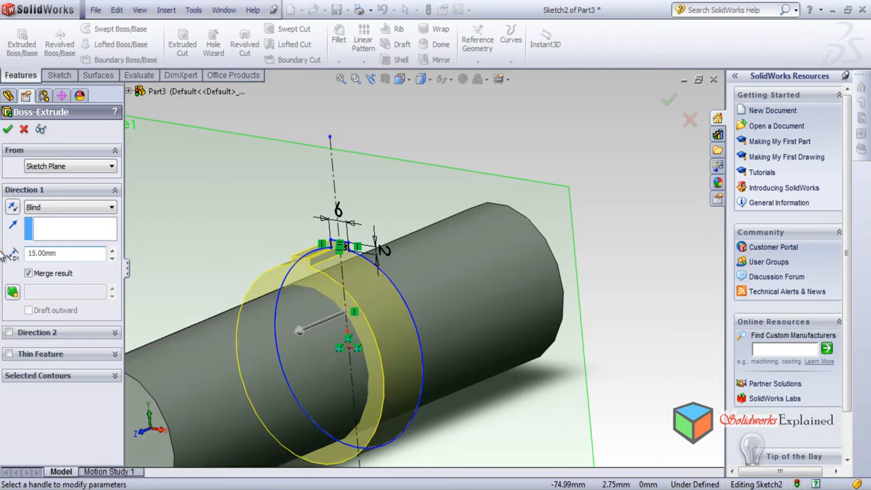
scroll(418, 357, down, 2)
scroll(413, 351, up, 4)
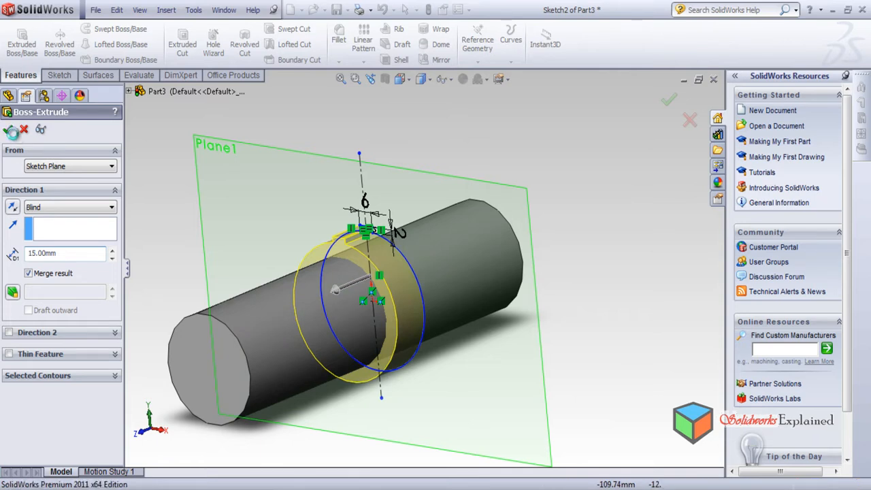
click(9, 129)
Step: Hide the offset plane Plane1 used for the toothed collar
middle_drag(320, 346, 346, 325)
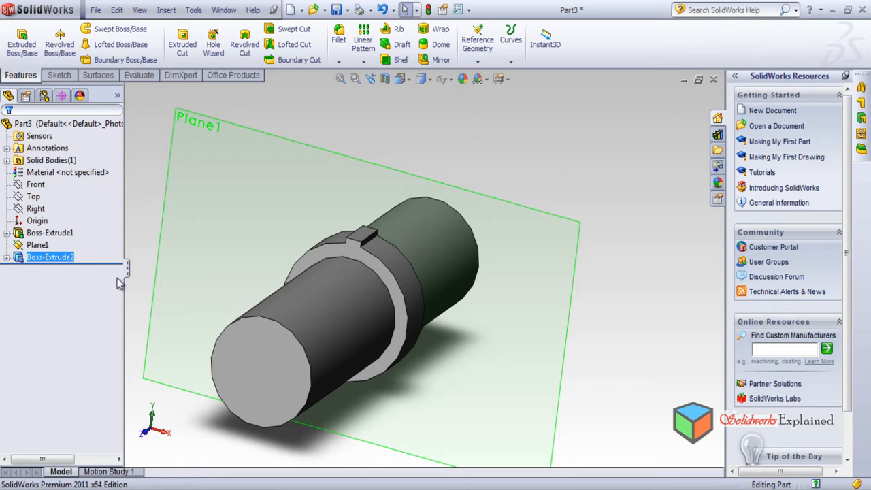
click(19, 248)
right_click(23, 249)
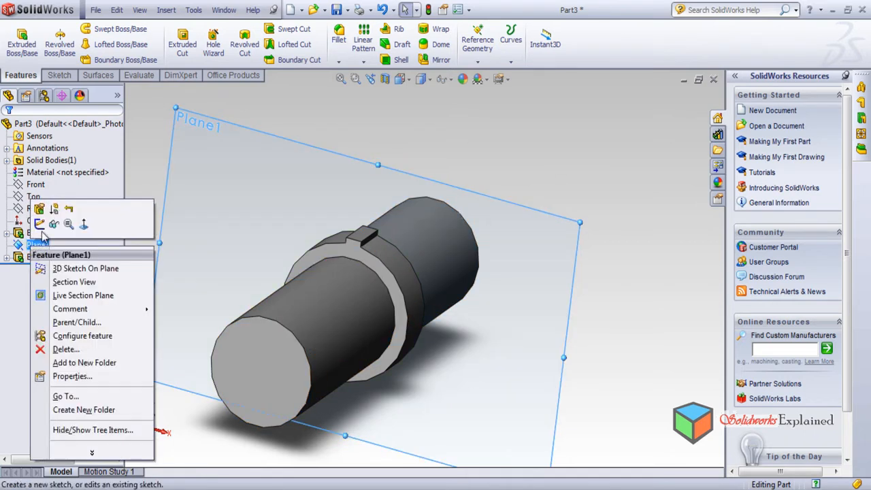
click(54, 224)
scroll(515, 306, down, 2)
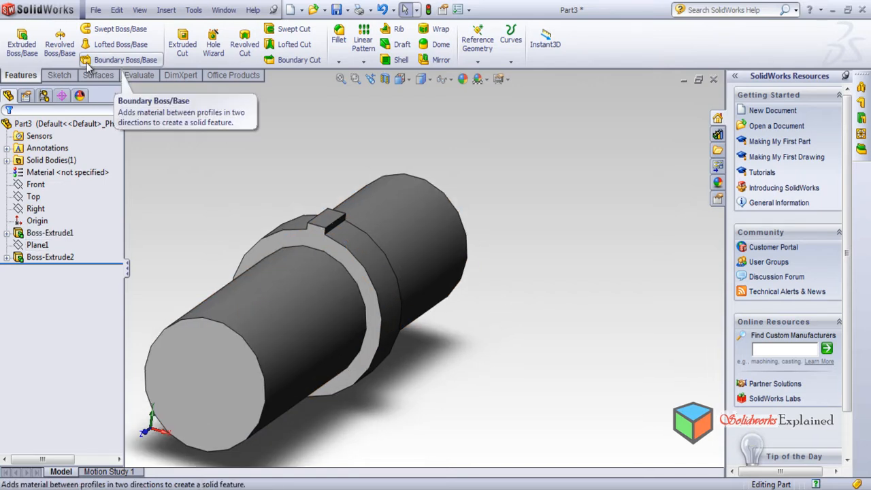
Step: Save the shaft part as "Rod" in the Gear mates folder and close the document
key(ctrl+s)
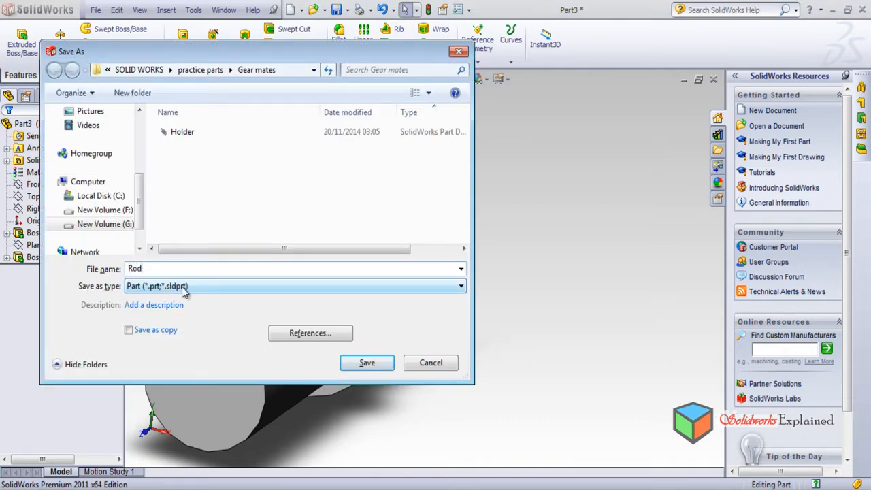
key(Return)
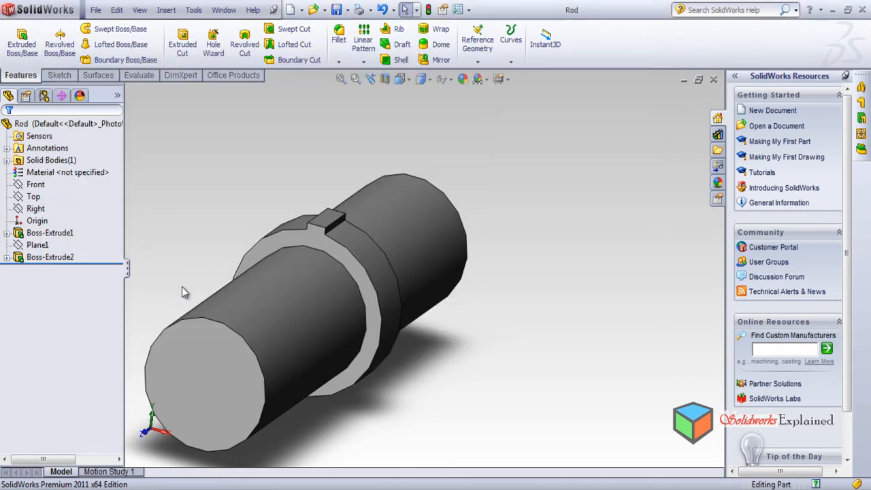
scroll(384, 372, down, 1)
scroll(387, 374, up, 2)
middle_drag(387, 371, 390, 459)
scroll(332, 223, down, 1)
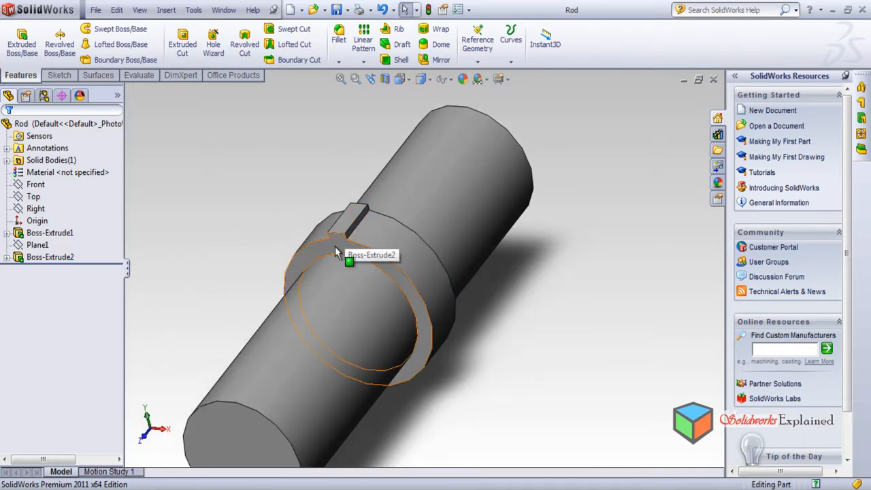
middle_drag(434, 300, 401, 281)
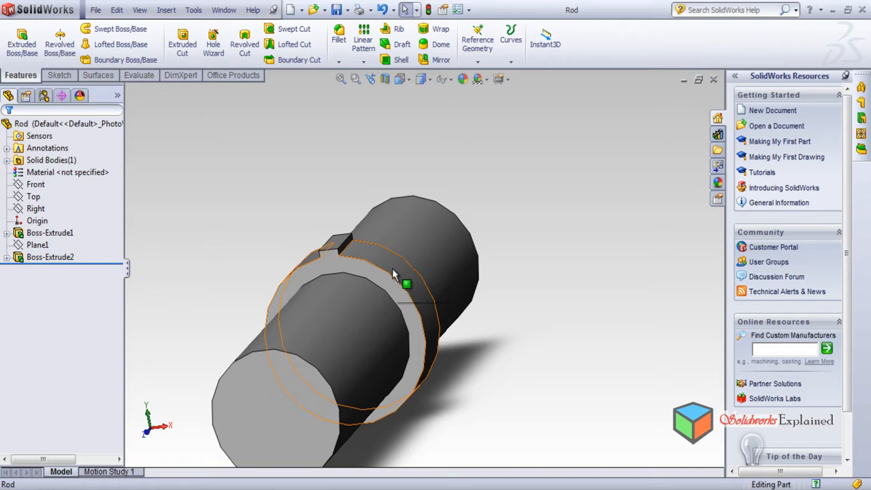
click(714, 80)
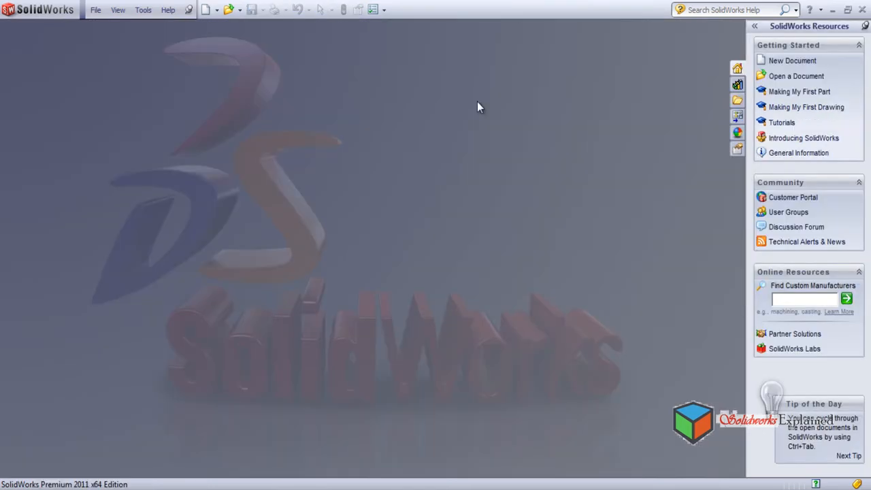
Step: Create a new part document and orient the view normal to the Front plane
click(205, 11)
click(450, 439)
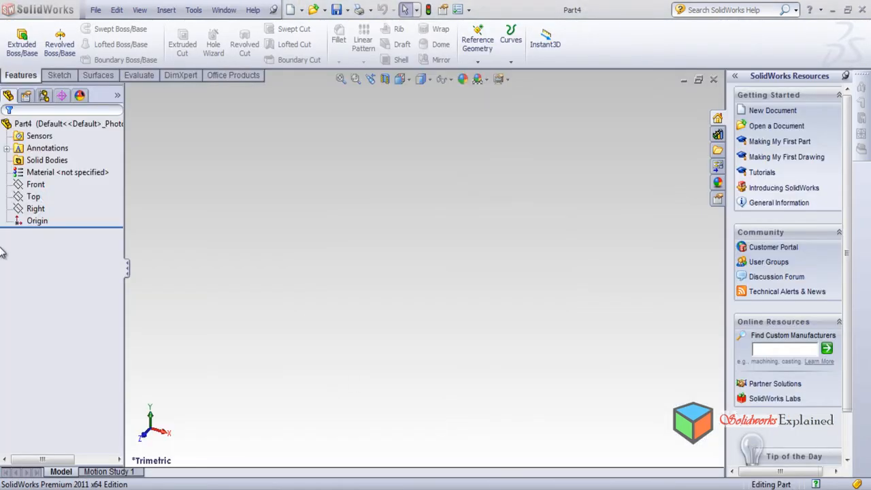
click(36, 185)
click(35, 186)
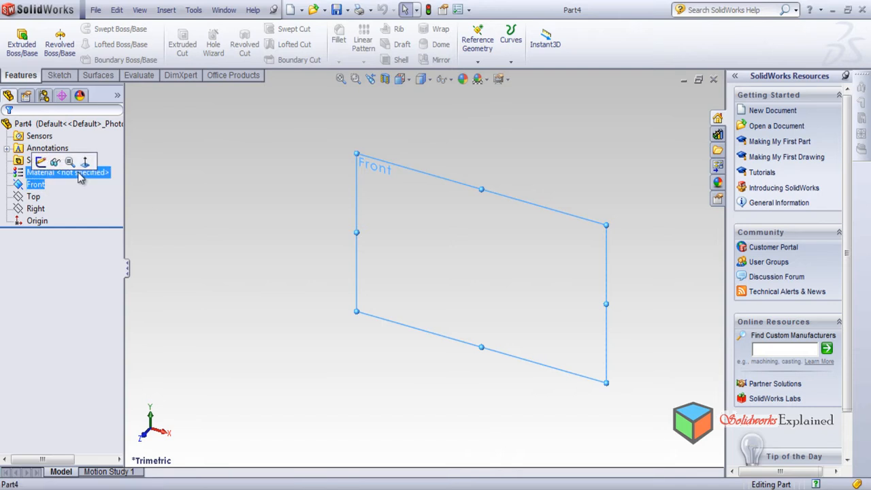
click(85, 168)
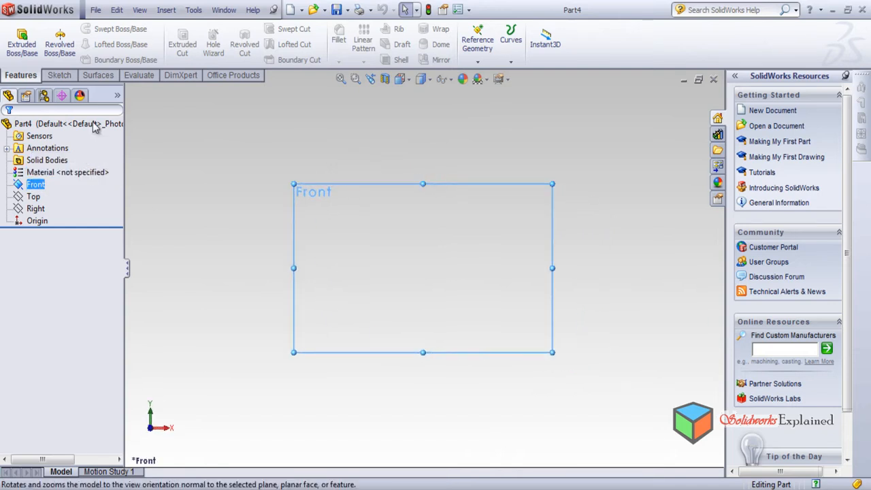
Step: Sketch a circle centred on the origin of the Front plane with a radius of 25 mm
click(59, 75)
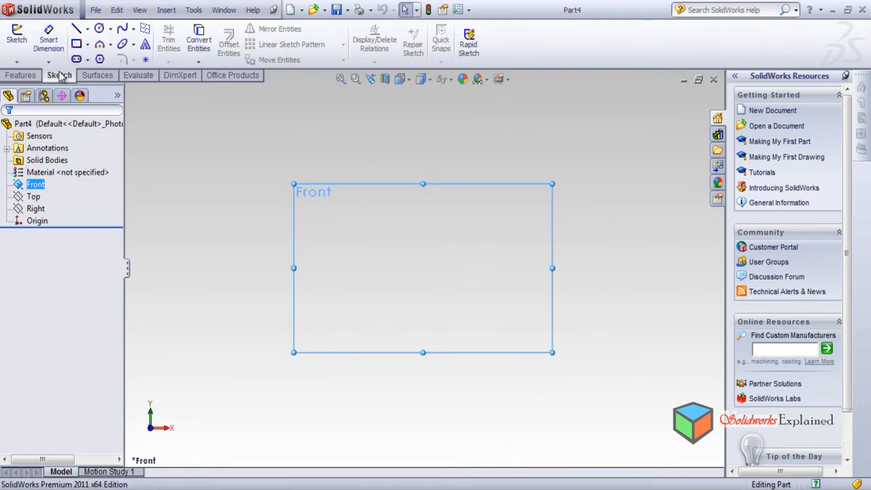
click(99, 28)
click(423, 268)
click(491, 331)
text(25)
key(Return)
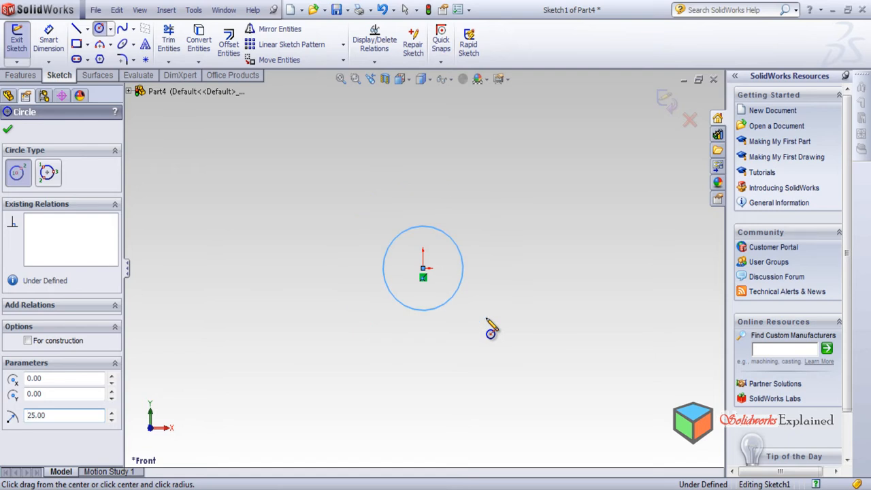
Step: Sketch a larger concentric circle centred on the origin with a radius of 80 mm
scroll(435, 292, down, 3)
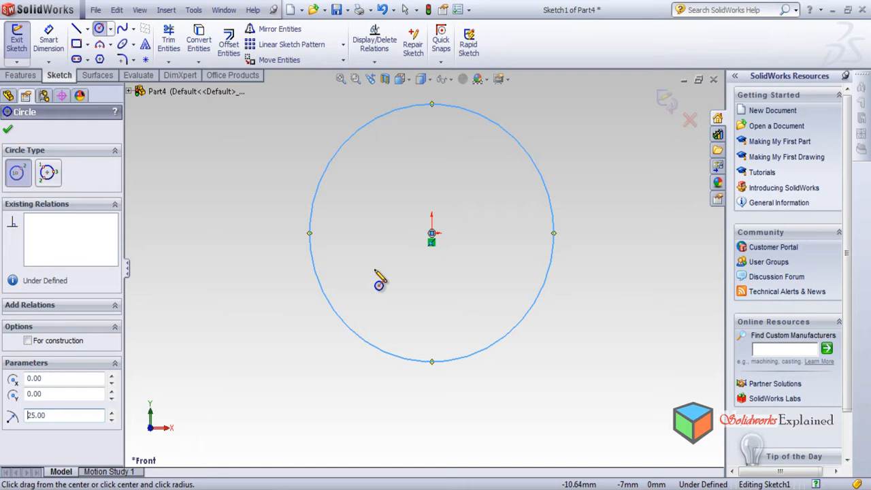
scroll(381, 286, up, 3)
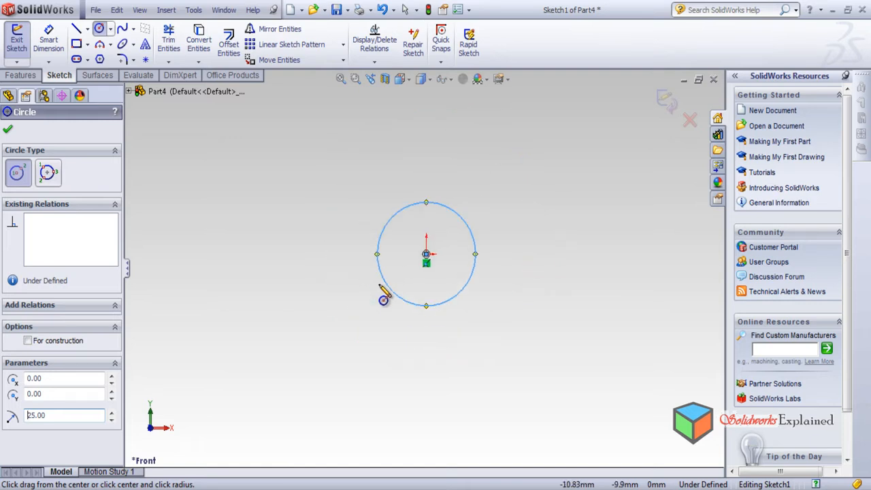
click(426, 256)
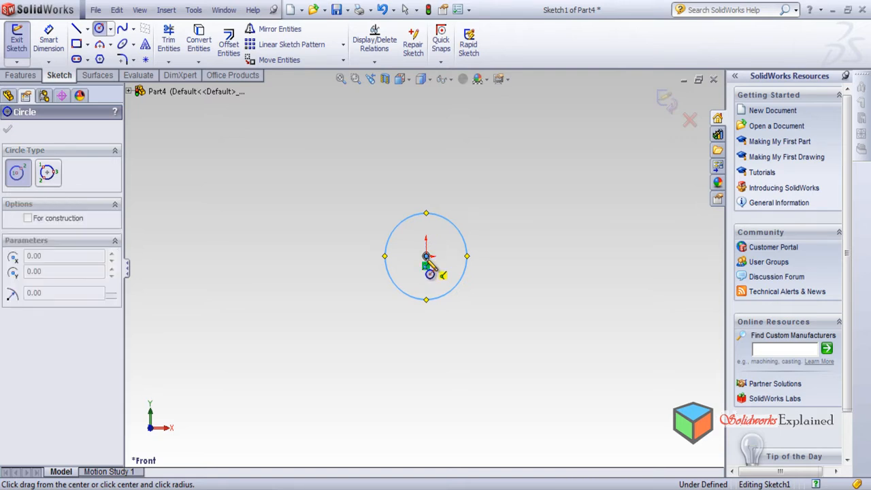
click(516, 359)
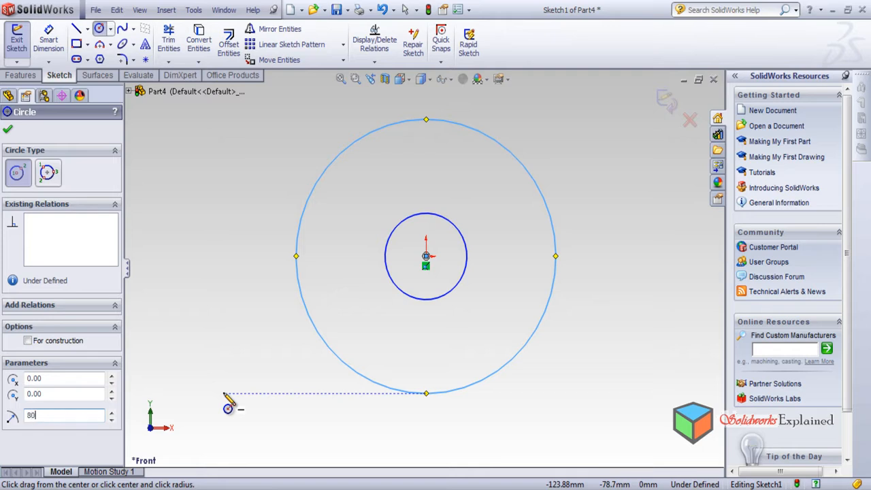
key(Return)
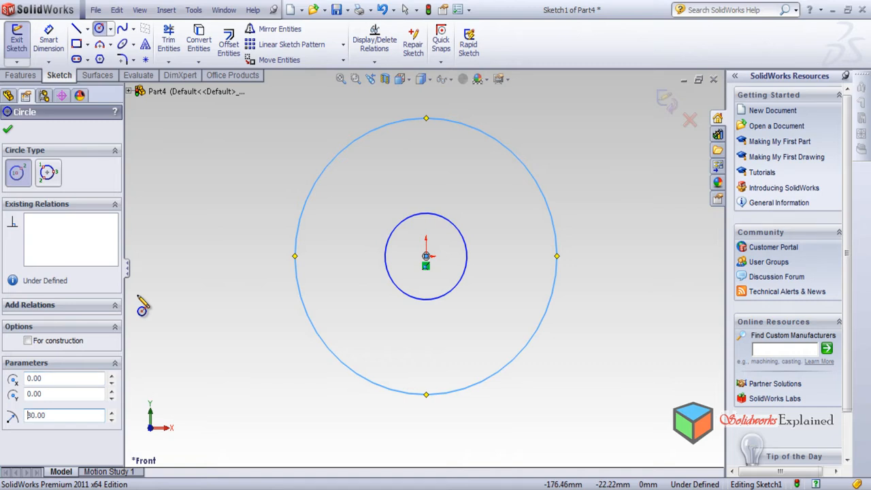
click(8, 131)
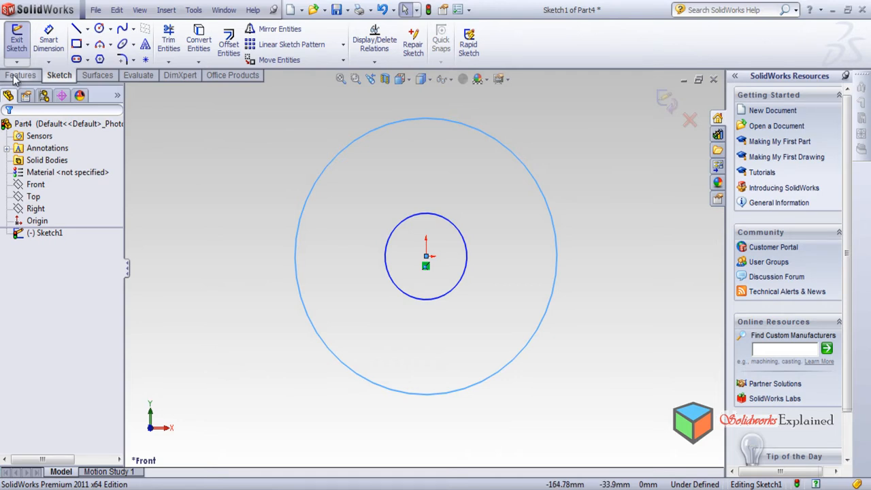
Step: Sketch a vertical centerline through the origin, extending above and below the inner circle
scroll(477, 262, down, 3)
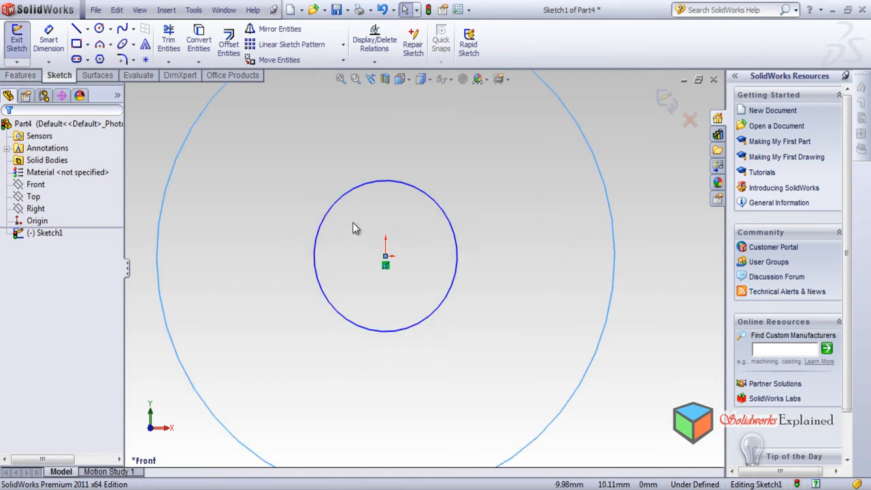
click(87, 29)
click(88, 59)
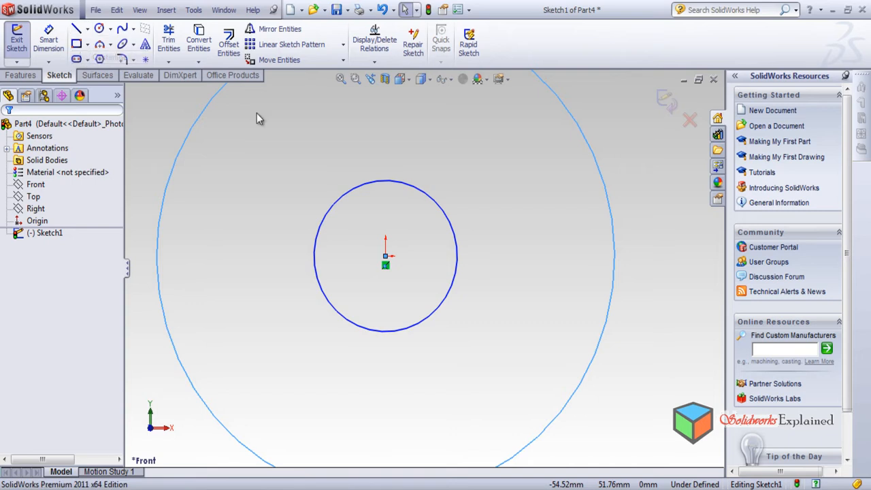
click(385, 256)
click(386, 146)
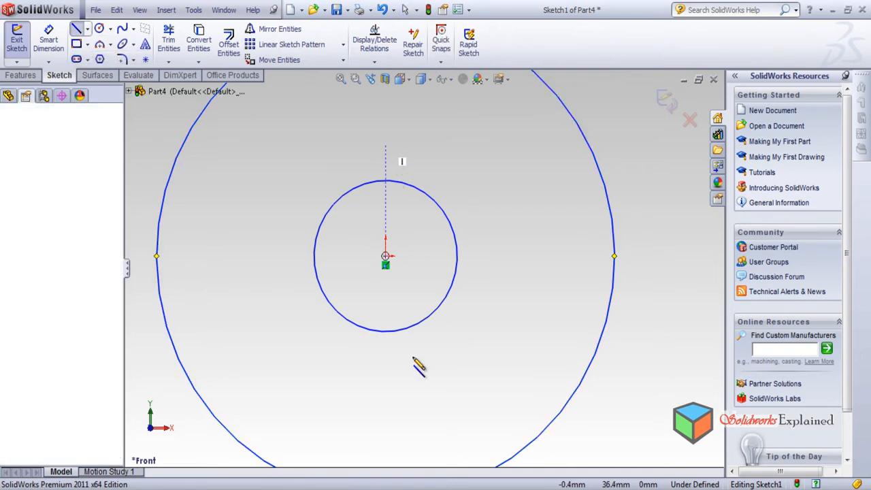
click(385, 388)
scroll(414, 167, down, 3)
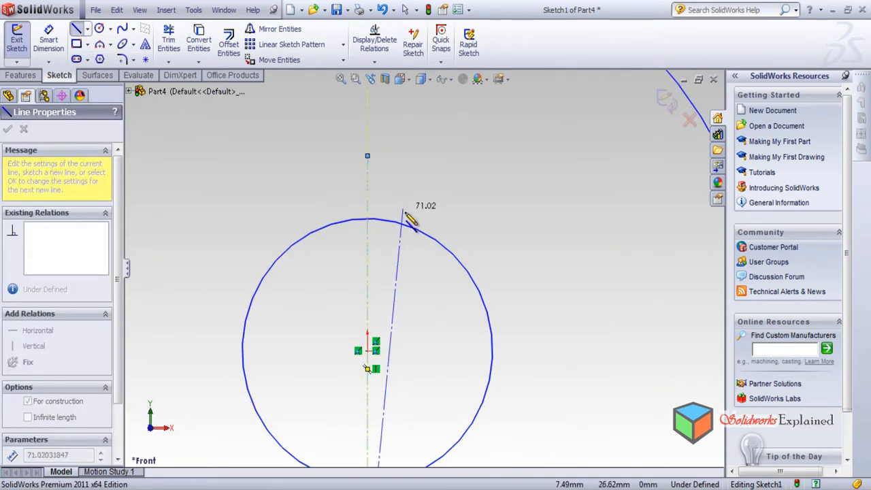
key(Escape)
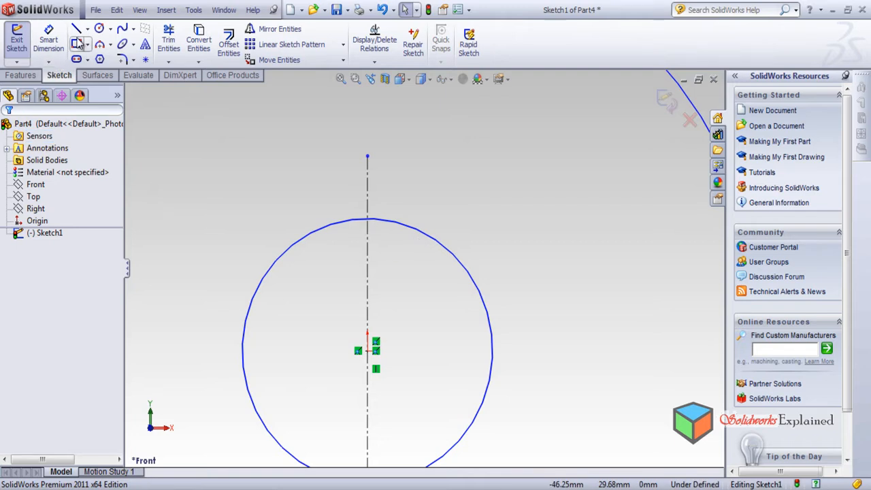
Step: Sketch a three-sided rectangular keyway outline about 5.3 mm wide and 1.2 mm high on the inner circle's top, across the centerline
click(77, 28)
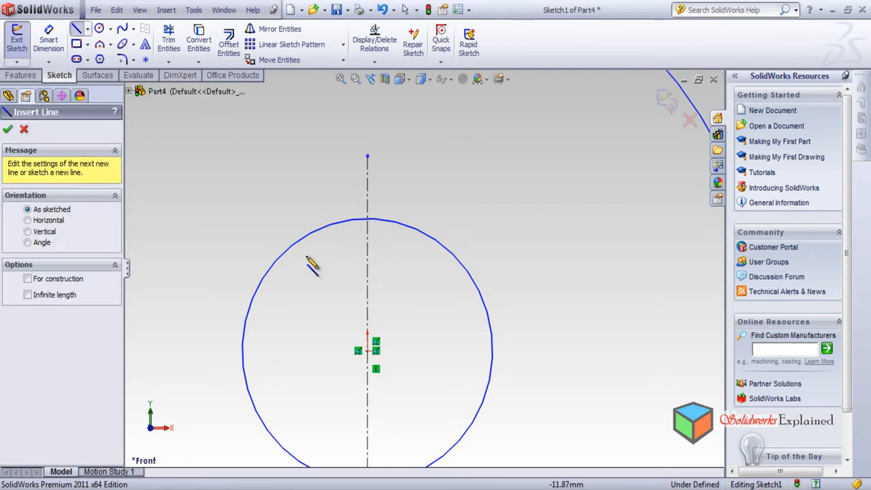
scroll(368, 194, down, 5)
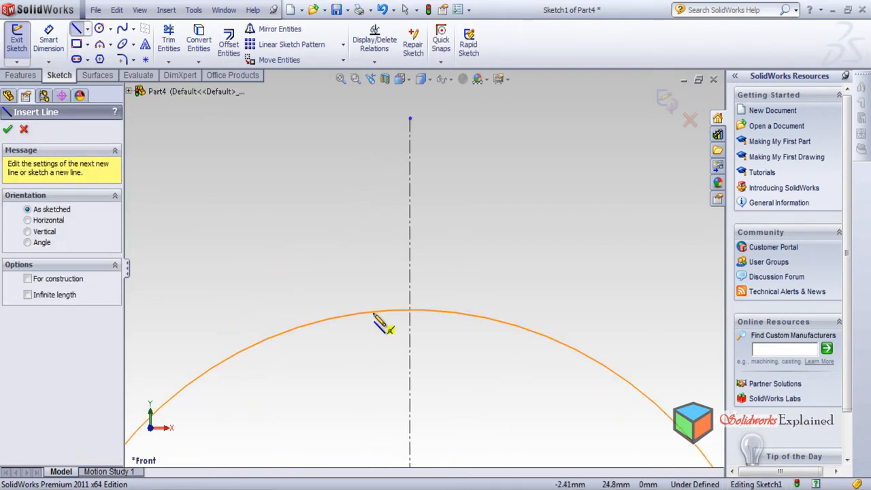
click(376, 314)
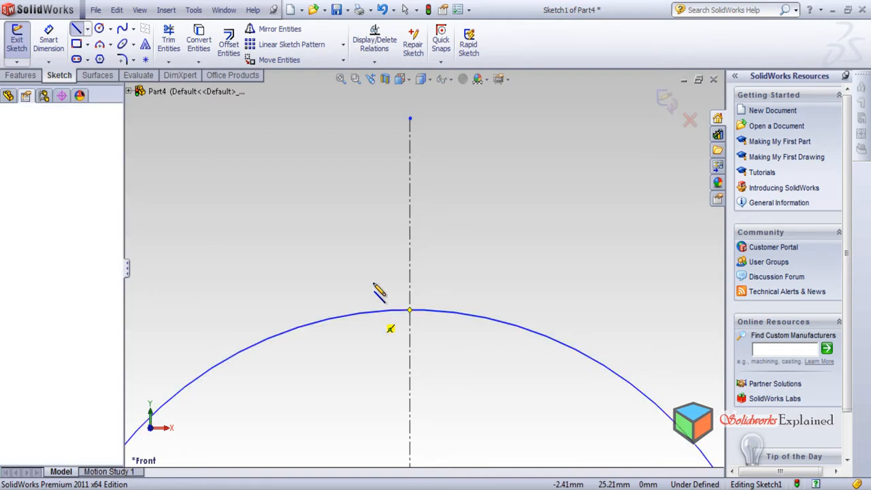
click(373, 293)
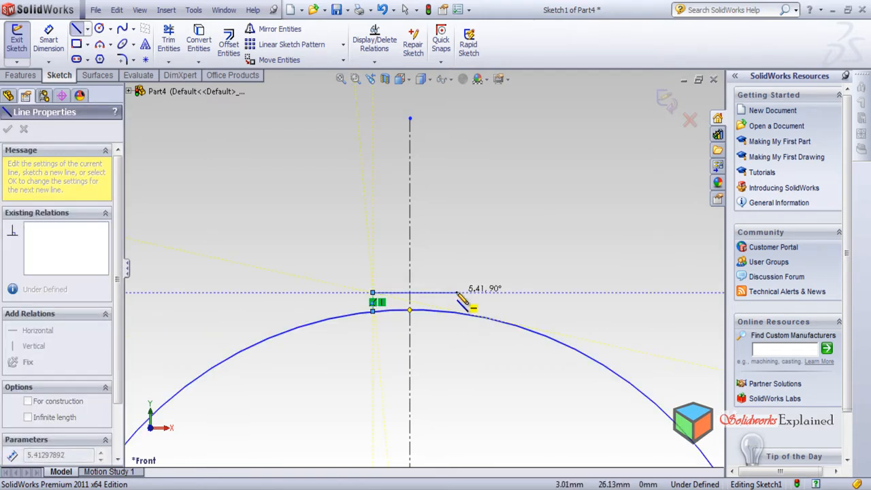
click(455, 293)
click(454, 312)
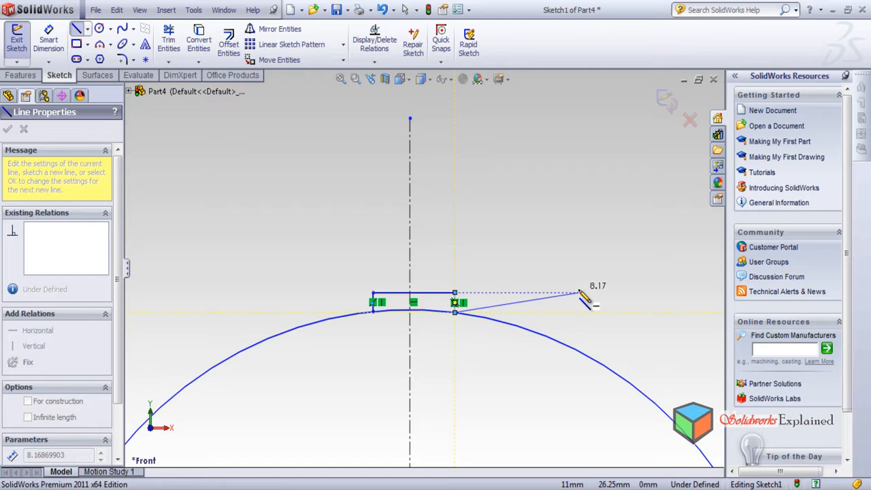
key(Escape)
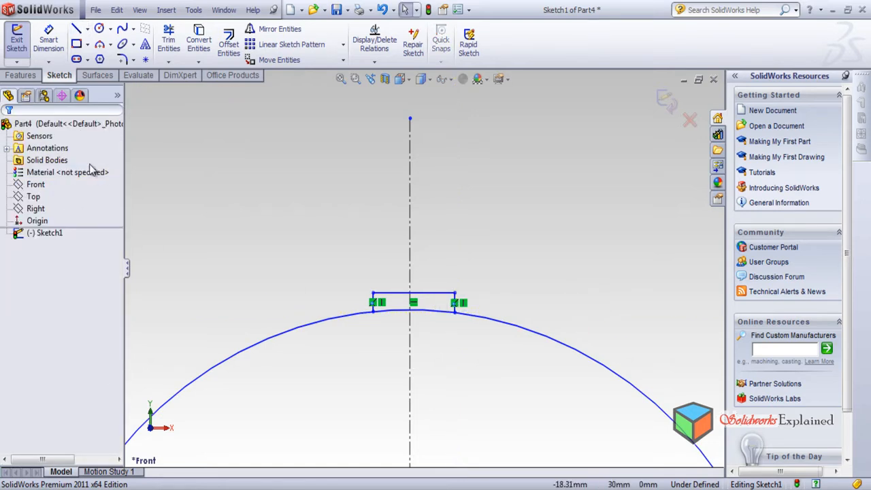
Step: Add an Equal relation between the two vertical sides of the keyway outline
scroll(413, 320, down, 5)
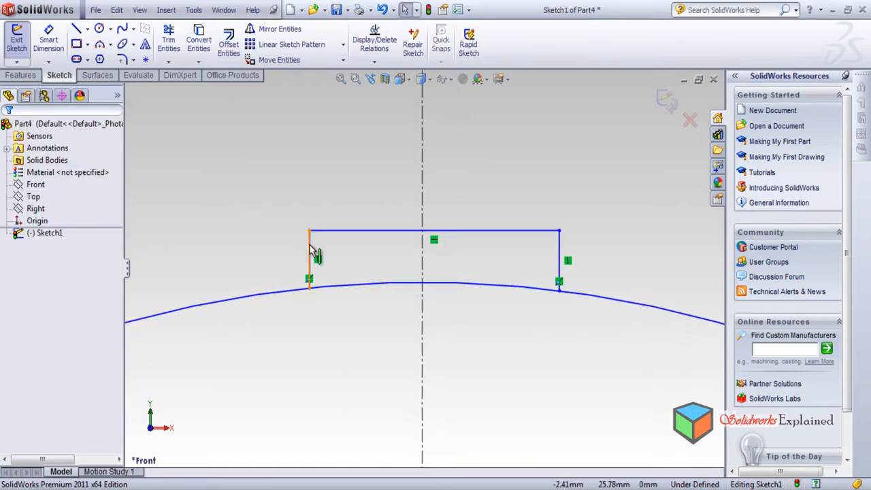
click(323, 247)
ctrl+click(558, 252)
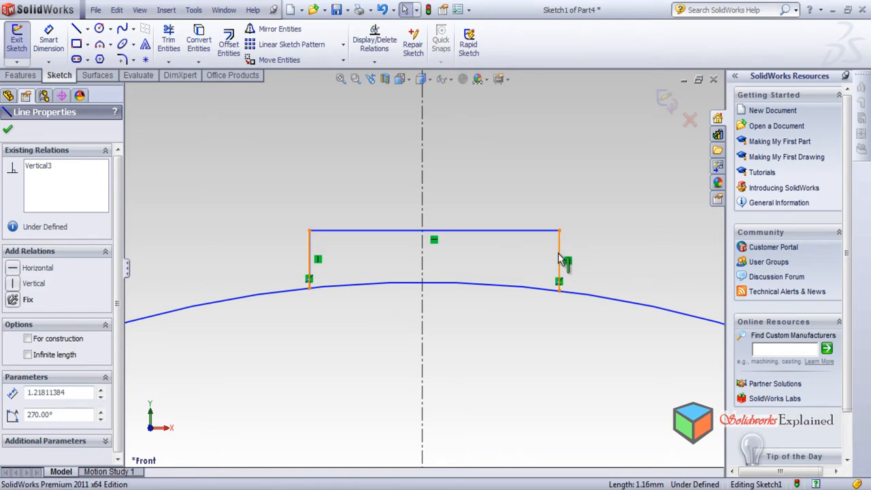
click(16, 426)
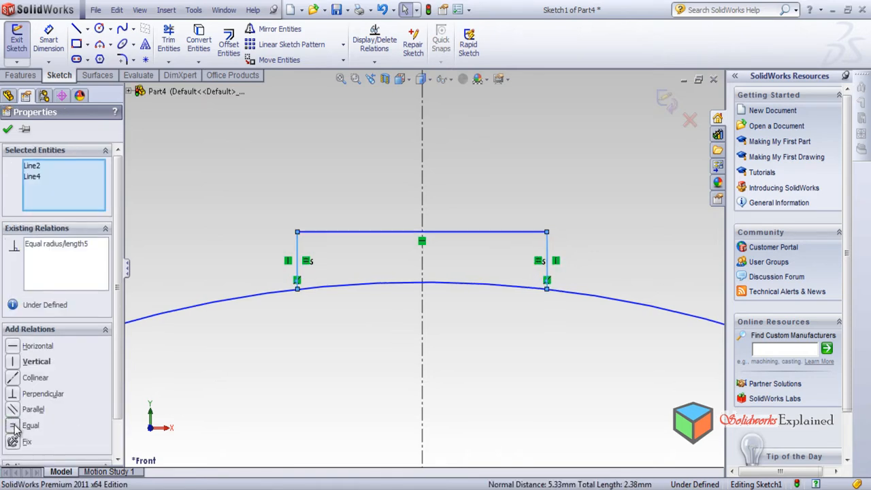
click(6, 129)
Step: Dimension the keyway outline with a width of 4 mm and a side height of 2 mm
click(48, 38)
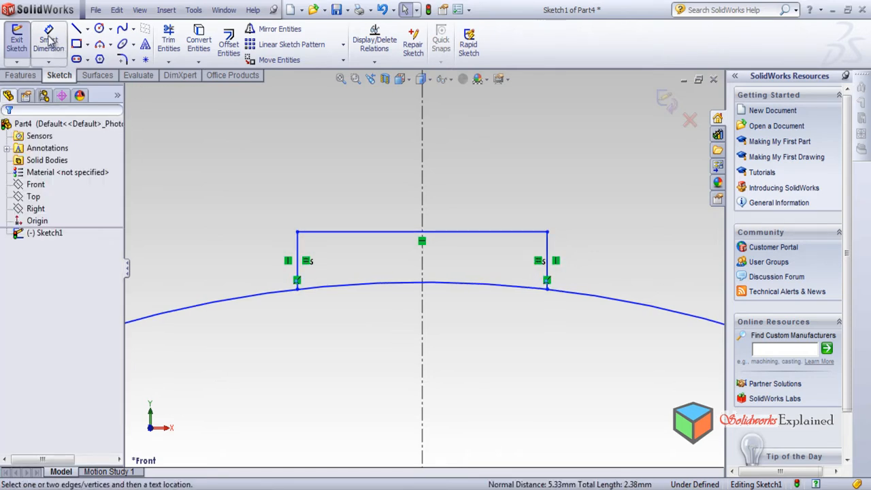
click(371, 234)
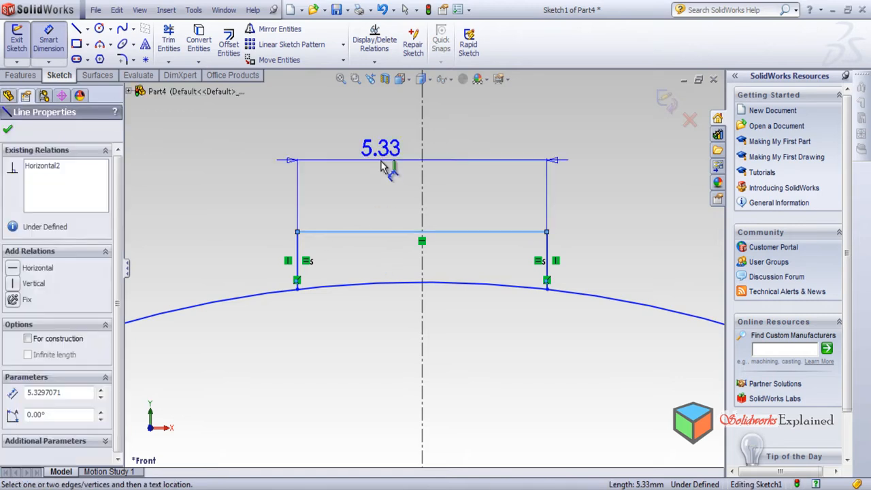
click(381, 161)
text(4)
key(Return)
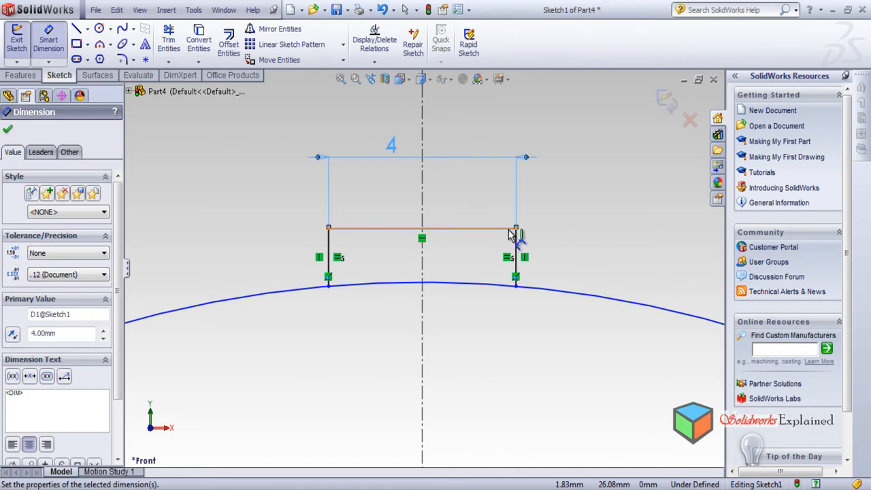
click(517, 248)
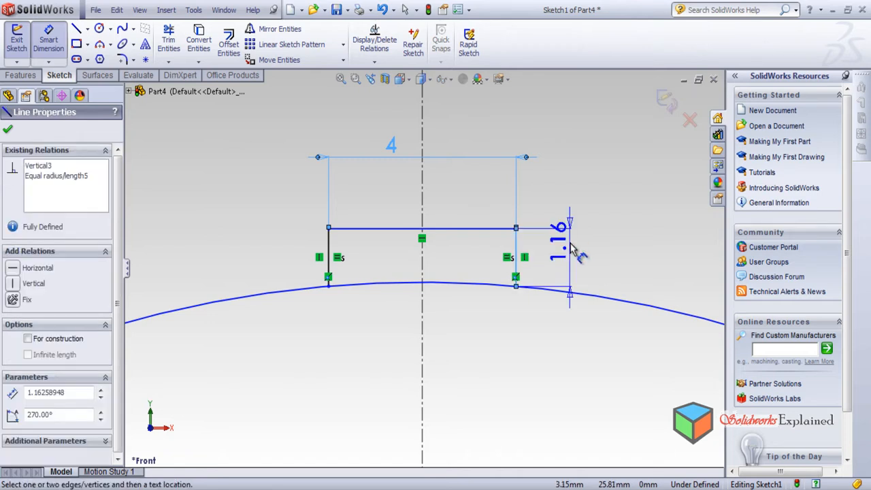
click(583, 273)
text(2)
key(Return)
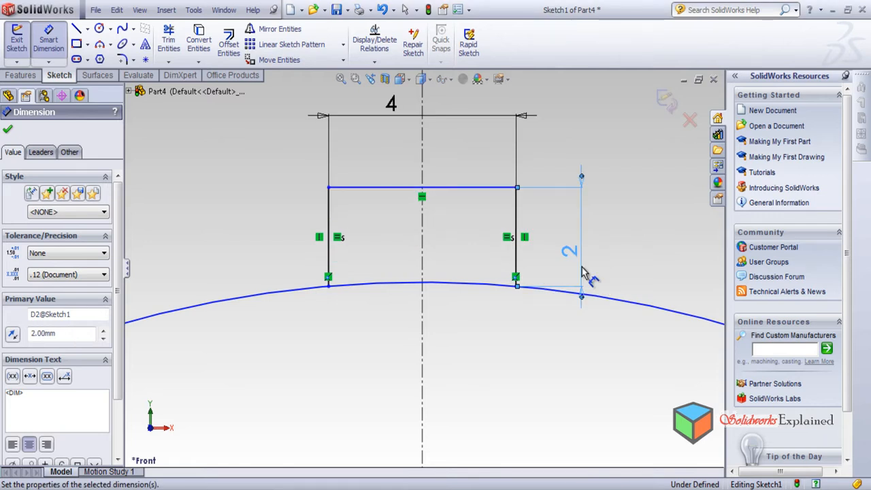
Step: Trim away the inner circle's arc between the keyway sides so the slot opens into the bore
scroll(584, 270, down, 3)
scroll(530, 288, down, 2)
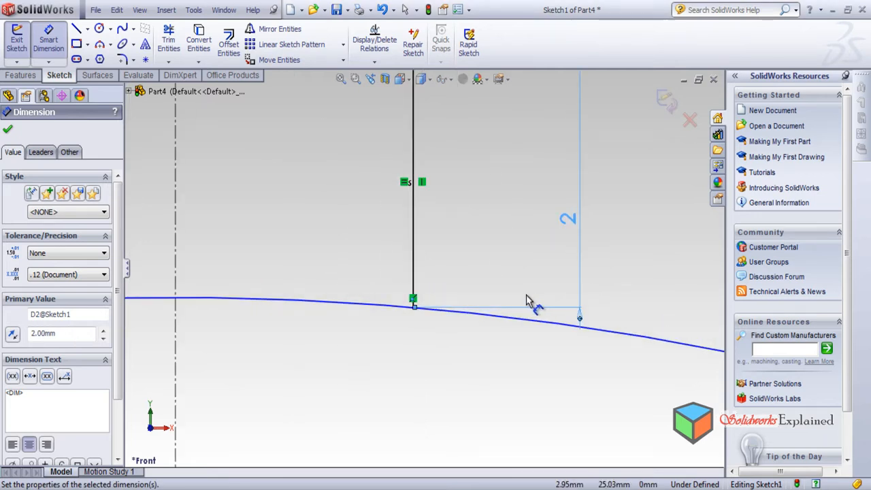
scroll(530, 295, up, 8)
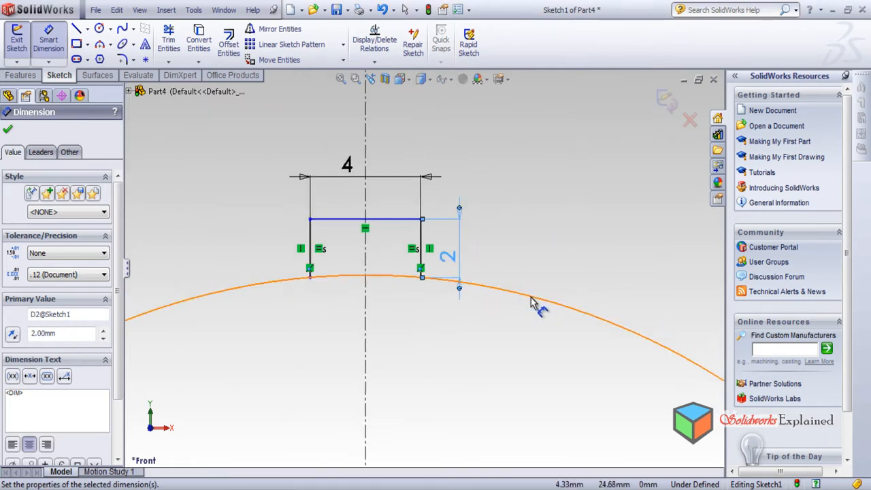
click(164, 45)
click(350, 276)
scroll(454, 315, down, 1)
scroll(461, 311, up, 6)
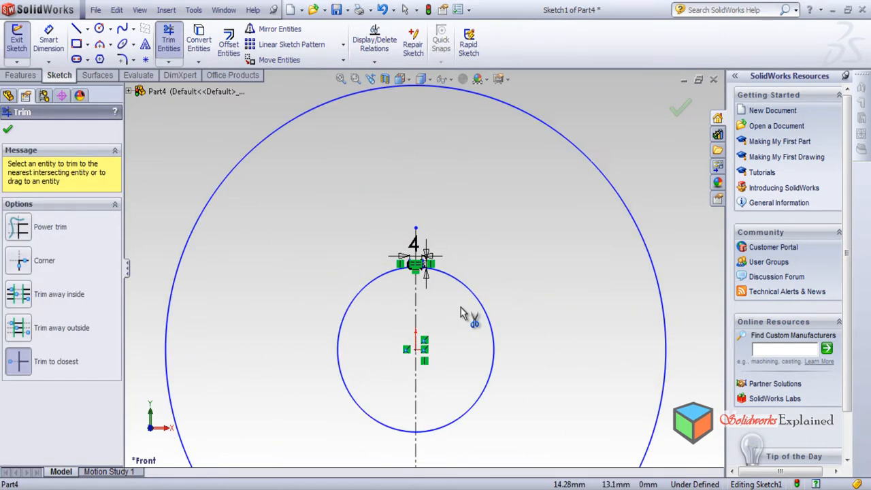
scroll(461, 313, down, 1)
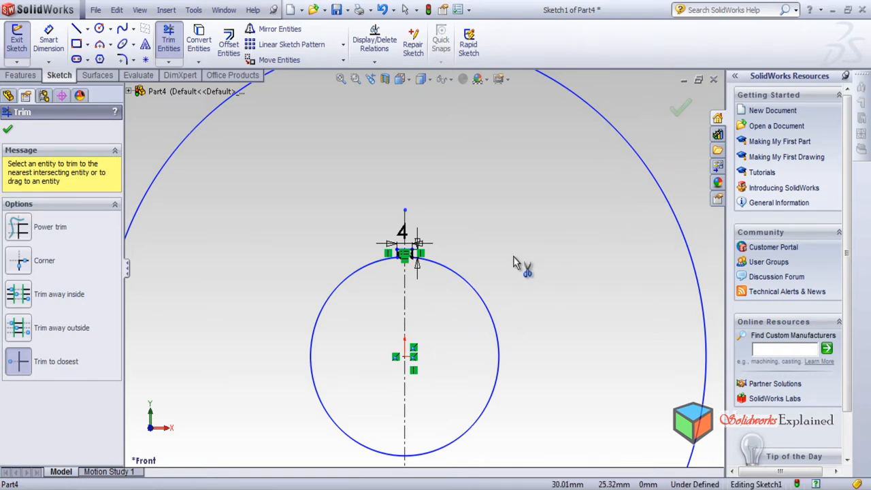
click(679, 111)
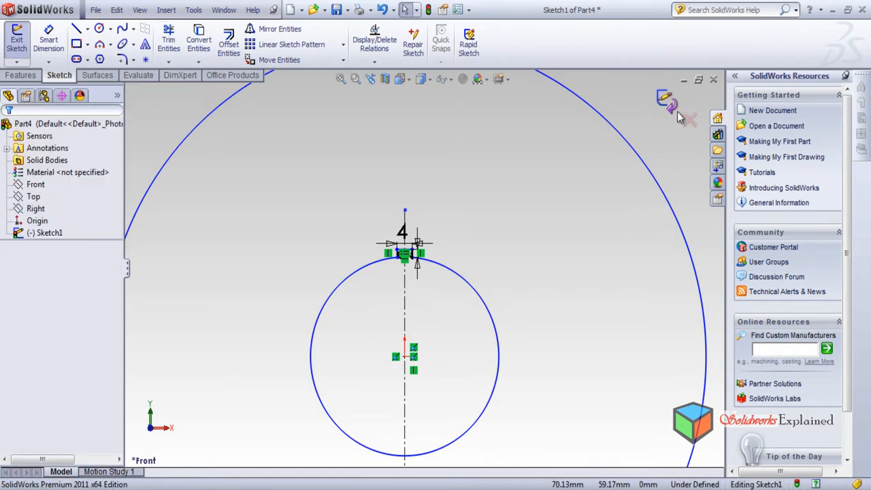
Step: Extrude the keyed ring profile as a blind boss with a depth of 20 mm
scroll(409, 305, down, 4)
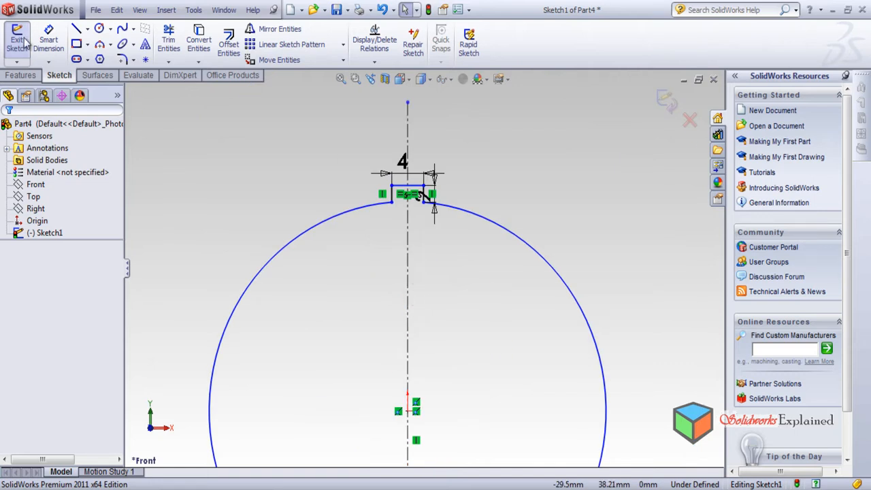
click(25, 77)
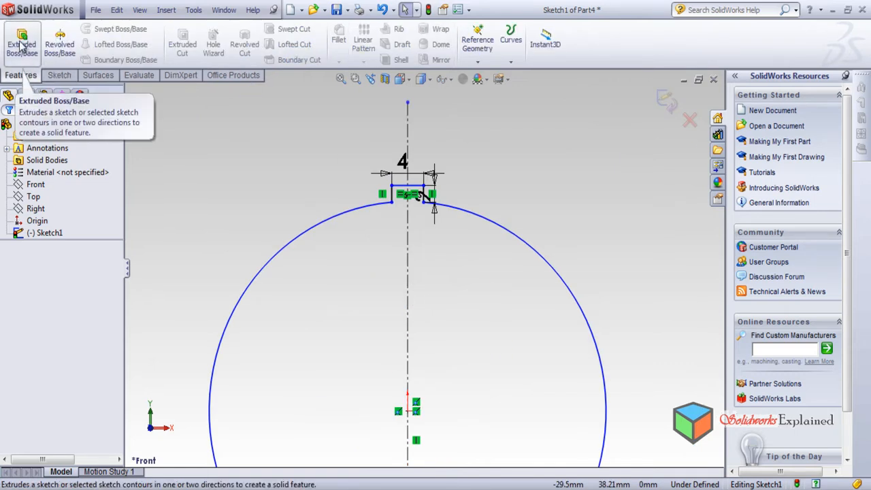
click(22, 44)
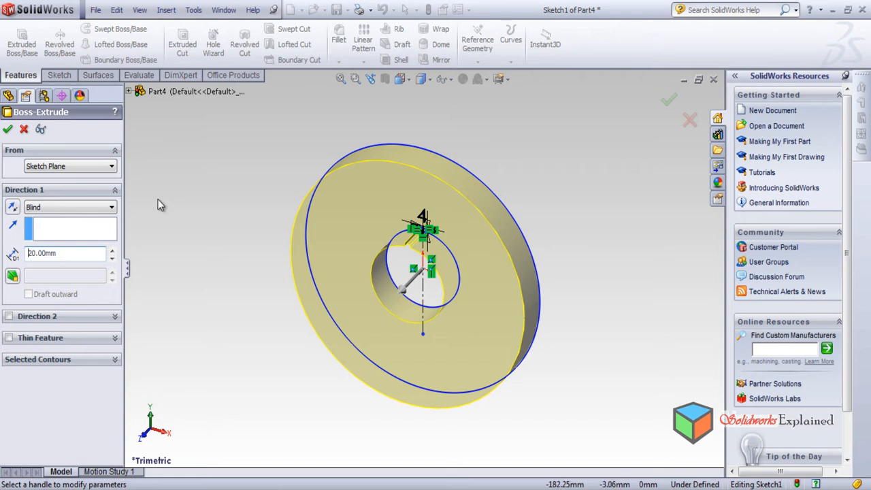
click(8, 130)
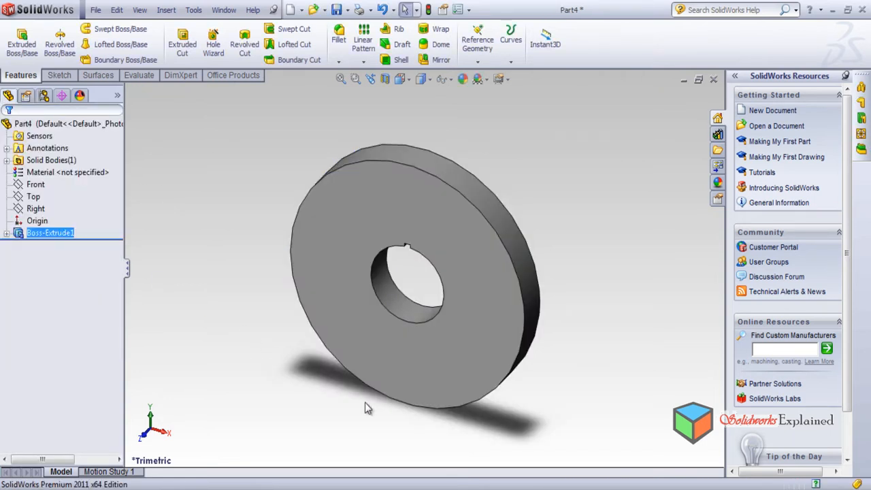
Step: Orient the view normal to the extruded disc's front face and start a new sketch on that face
middle_drag(415, 447, 415, 344)
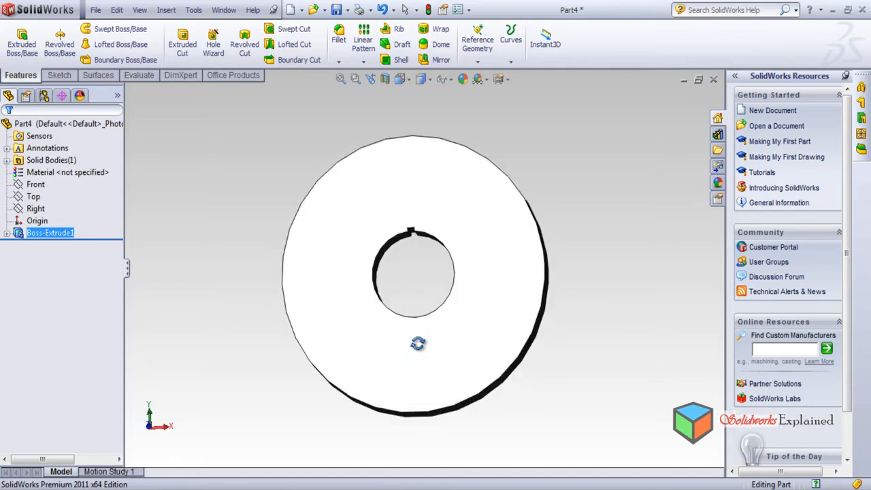
right_click(38, 234)
click(72, 212)
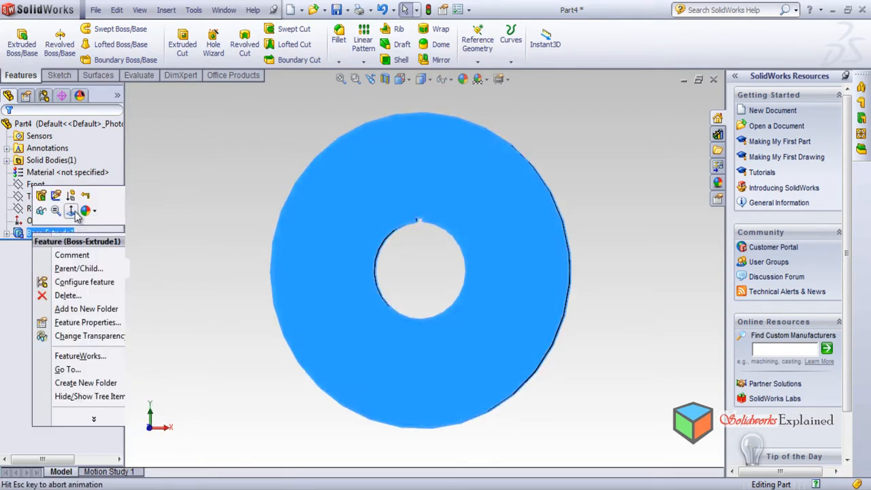
click(190, 242)
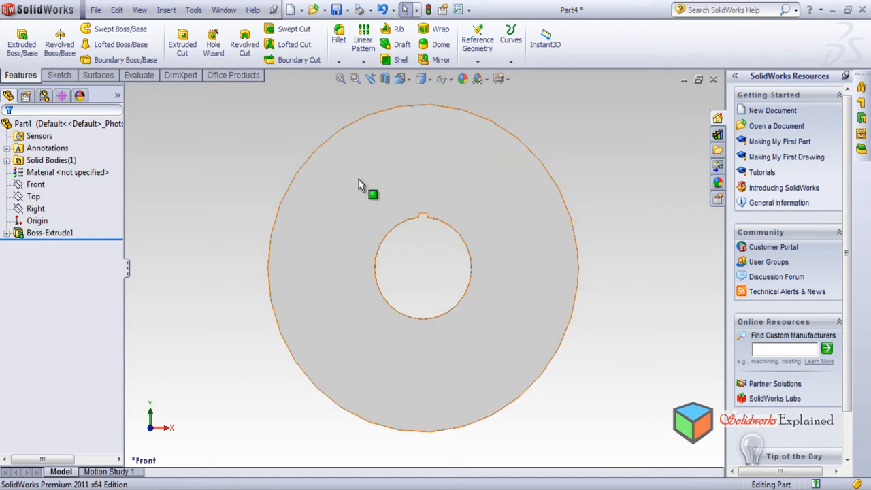
click(59, 76)
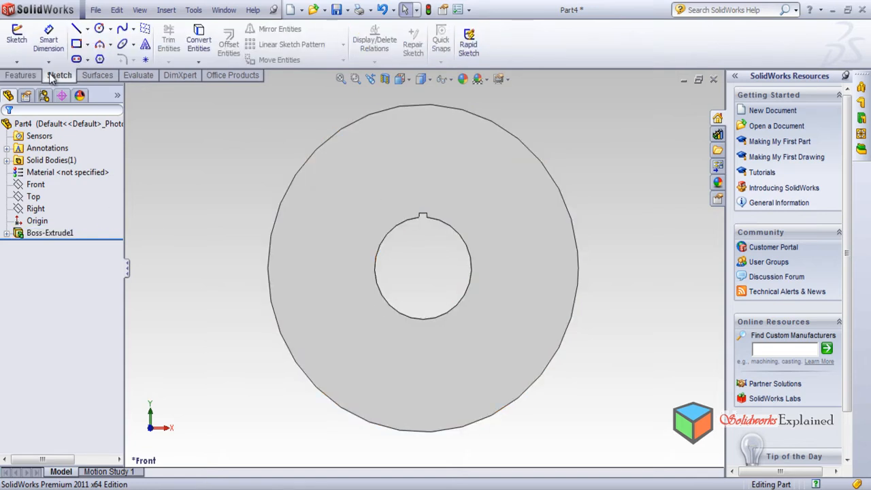
click(17, 34)
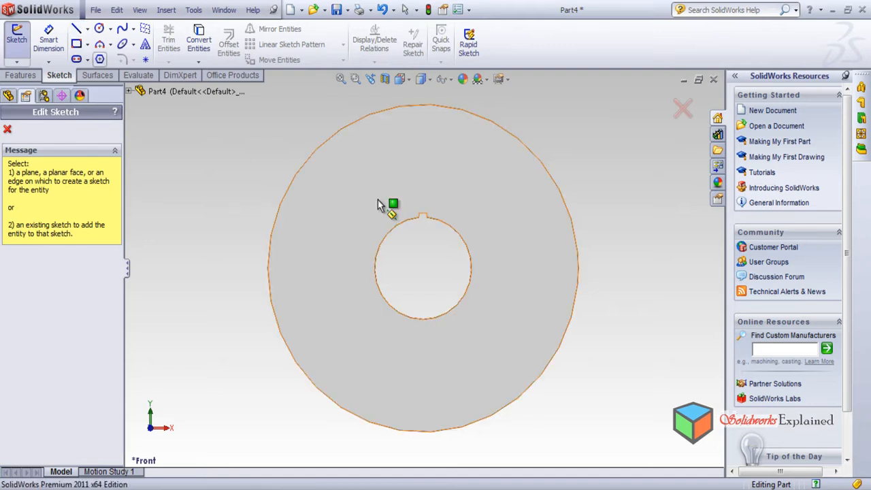
click(403, 133)
Step: Sketch a closed kite-shaped tooth gap across the disc's top rim, with lower sides about 31 mm and upper sides about 20 mm
key(l)
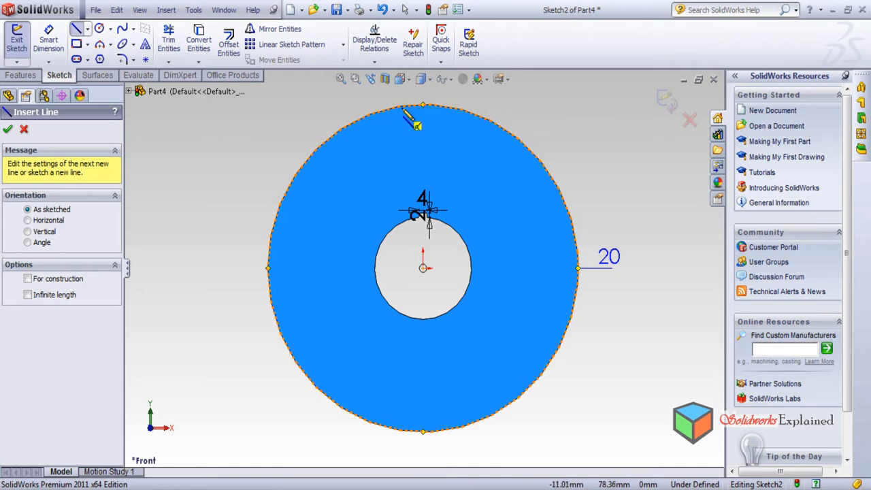
click(391, 109)
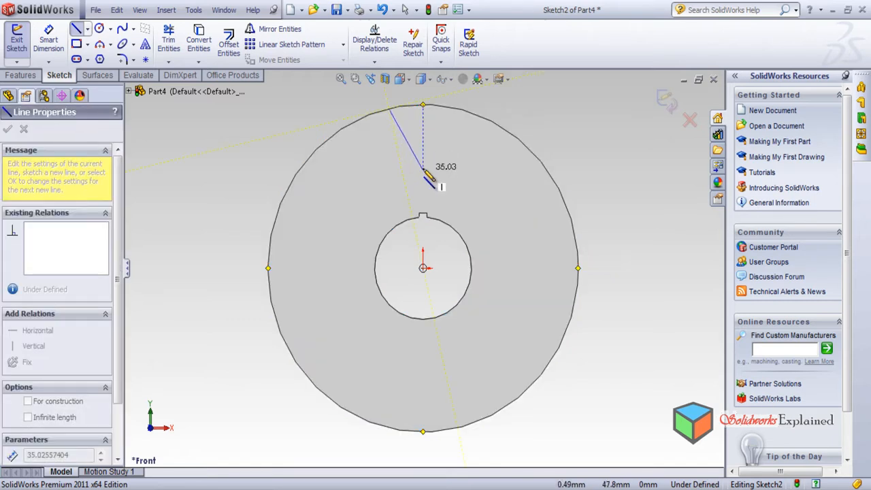
click(423, 160)
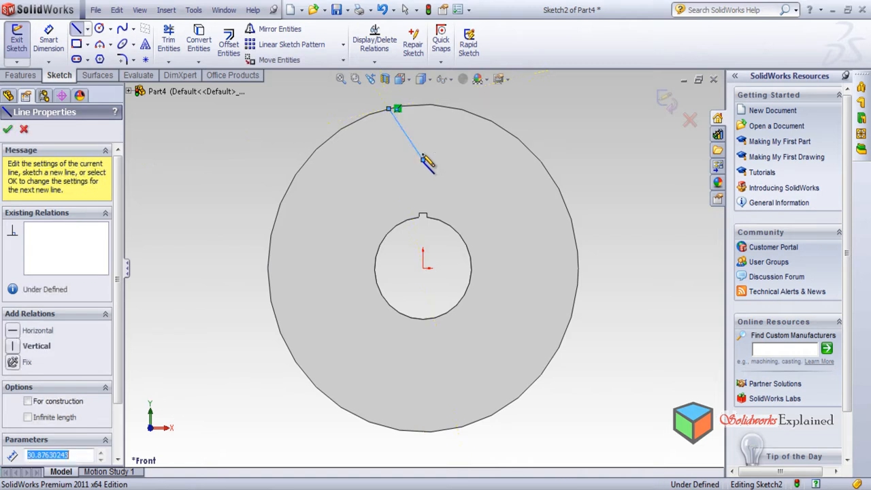
click(466, 109)
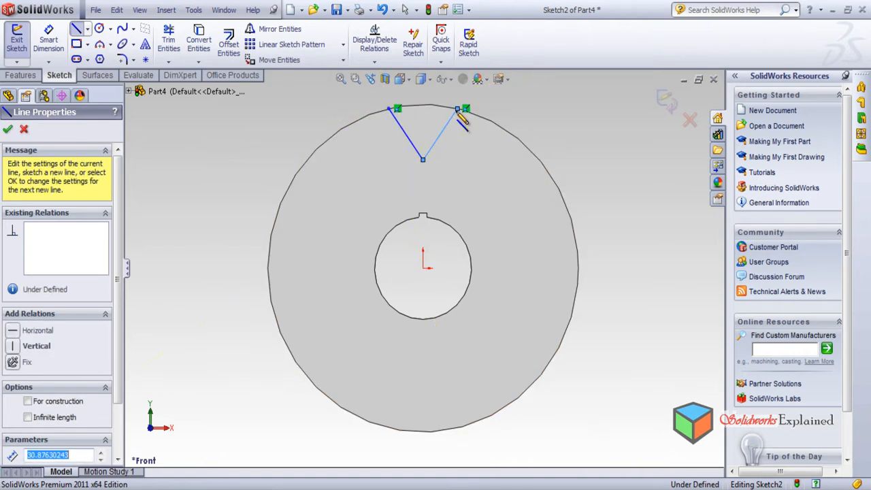
click(423, 91)
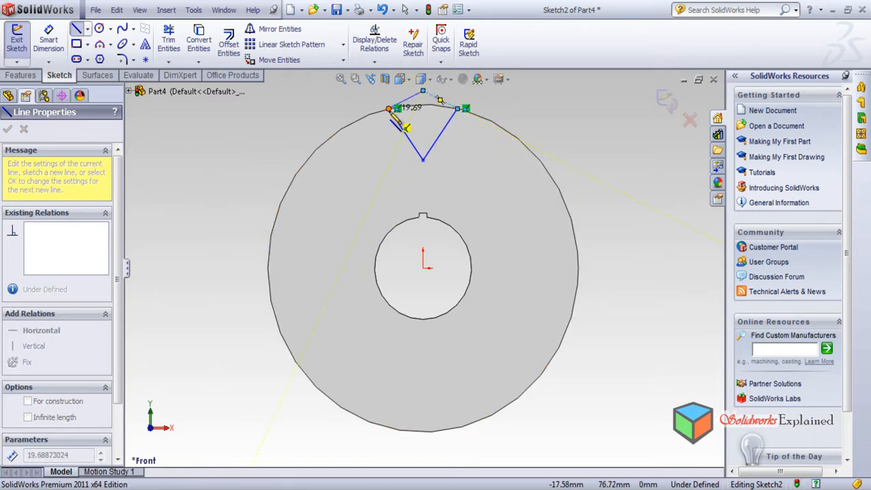
click(397, 109)
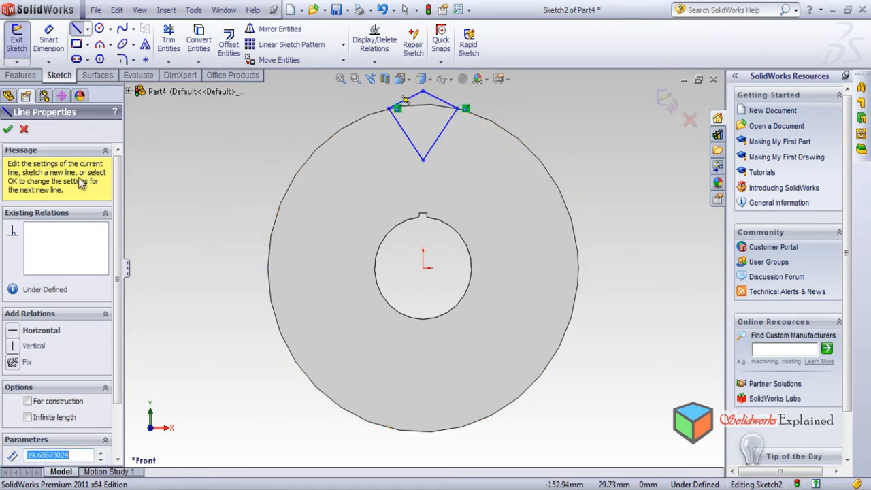
click(8, 130)
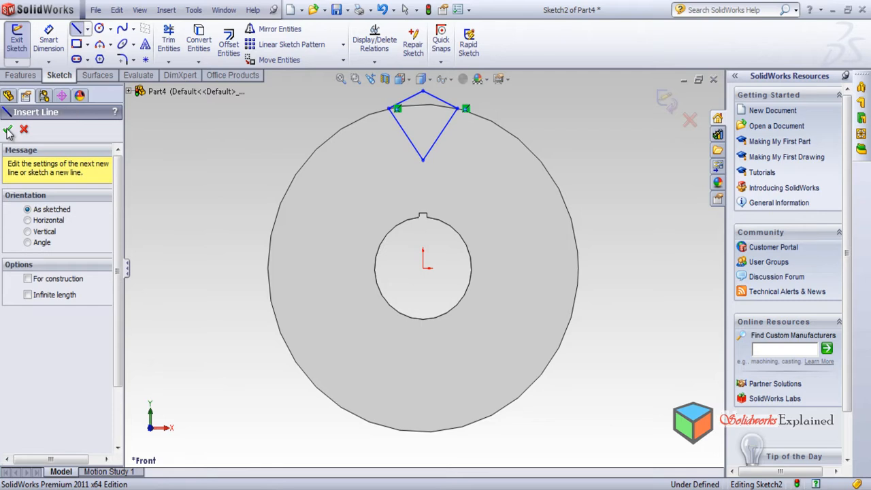
Step: Make an extruded cut from the kite-shaped profile to form a V-shaped notch in the disc's rim
click(20, 75)
click(184, 46)
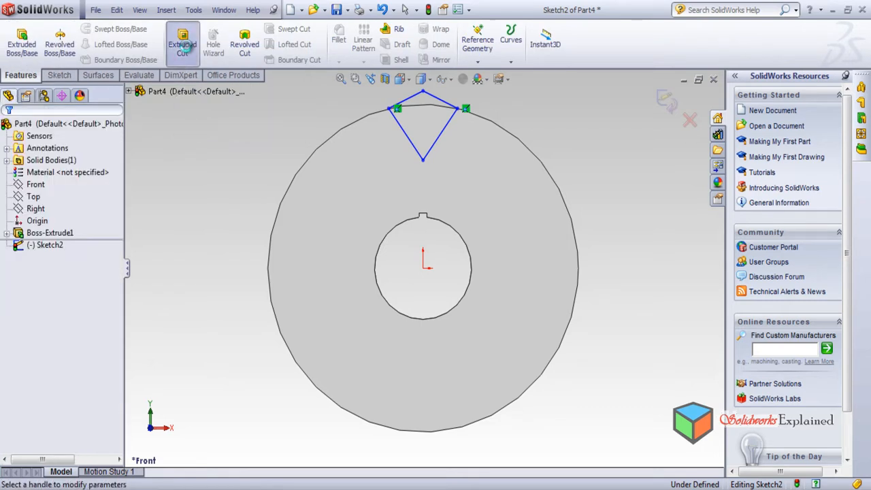
click(8, 129)
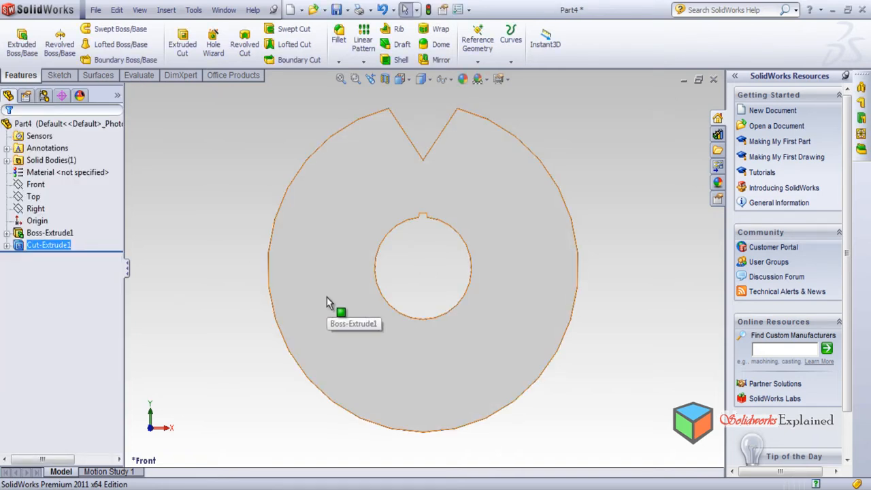
Step: Start a circular pattern of the V-notch cut, using the disc's outer circular edge as the rotation reference
click(59, 76)
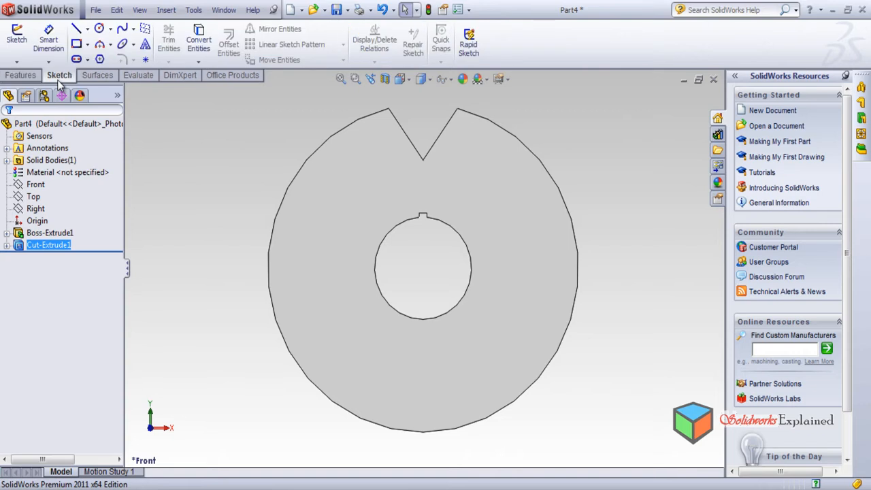
click(97, 76)
click(25, 76)
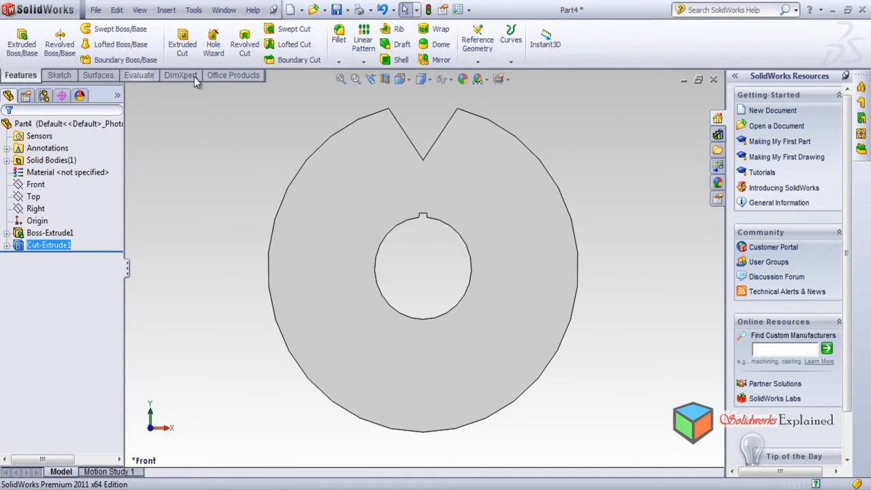
click(362, 62)
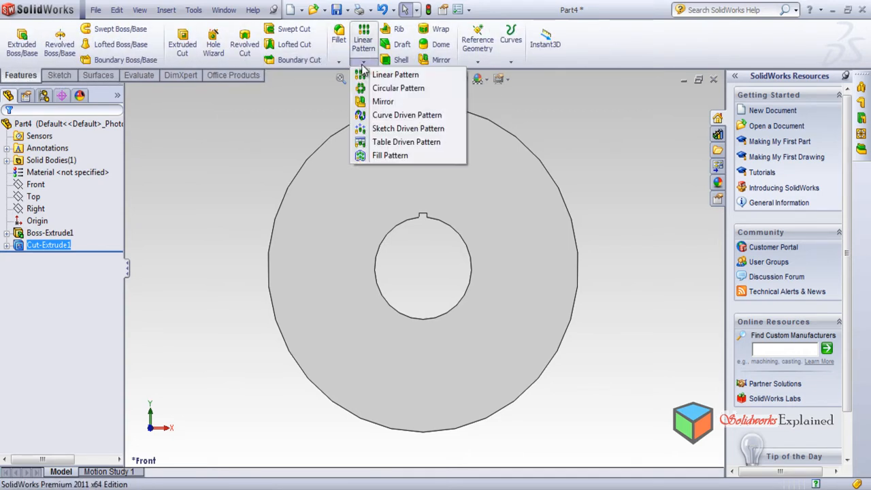
click(398, 89)
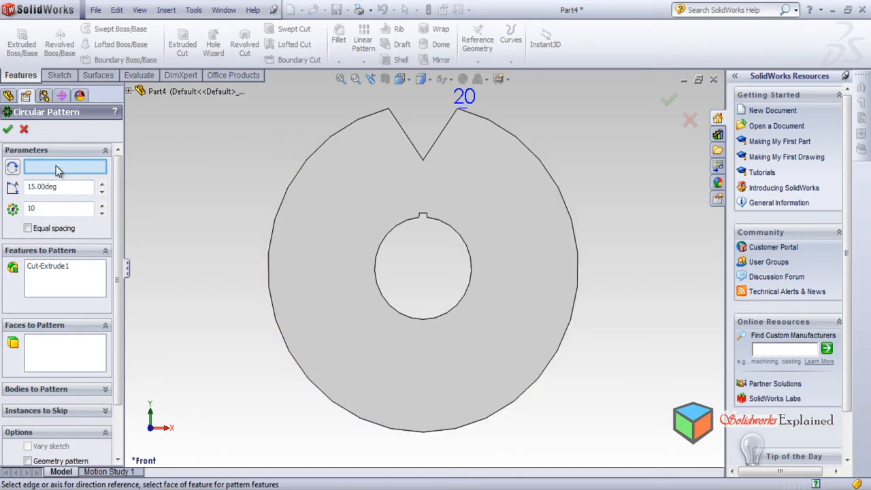
click(304, 162)
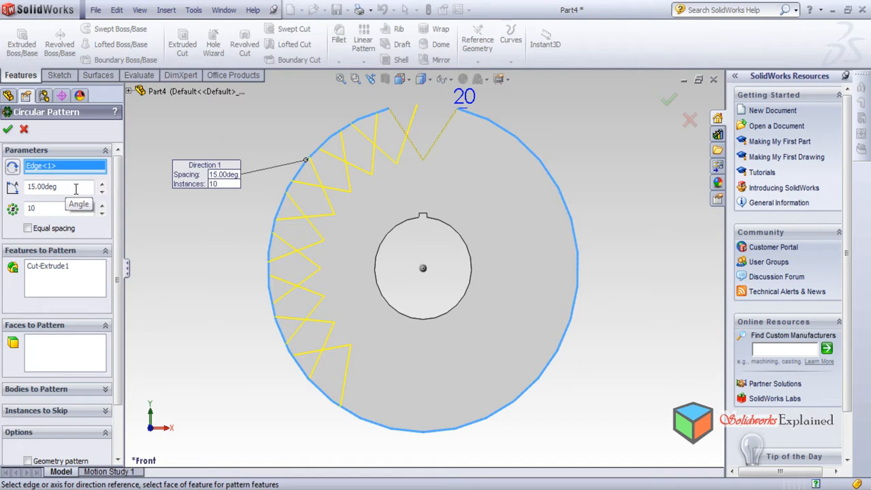
Step: Set the angular spacing of the notch pattern to 36 degrees
click(101, 185)
click(102, 185)
click(101, 185)
click(101, 185)
click(101, 184)
click(102, 184)
click(101, 184)
click(101, 185)
click(101, 184)
click(101, 184)
click(102, 184)
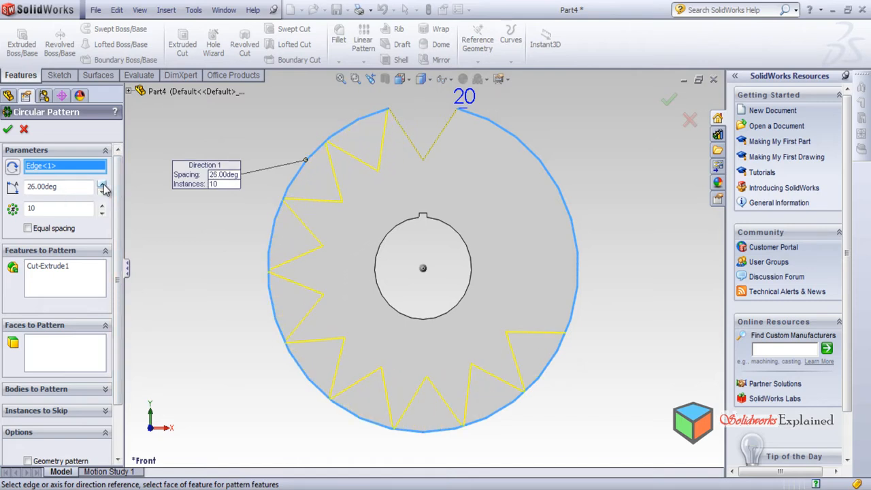
click(102, 185)
click(102, 184)
click(101, 185)
click(102, 184)
click(102, 185)
click(101, 184)
click(102, 185)
click(102, 184)
click(101, 185)
click(102, 193)
click(102, 184)
click(102, 184)
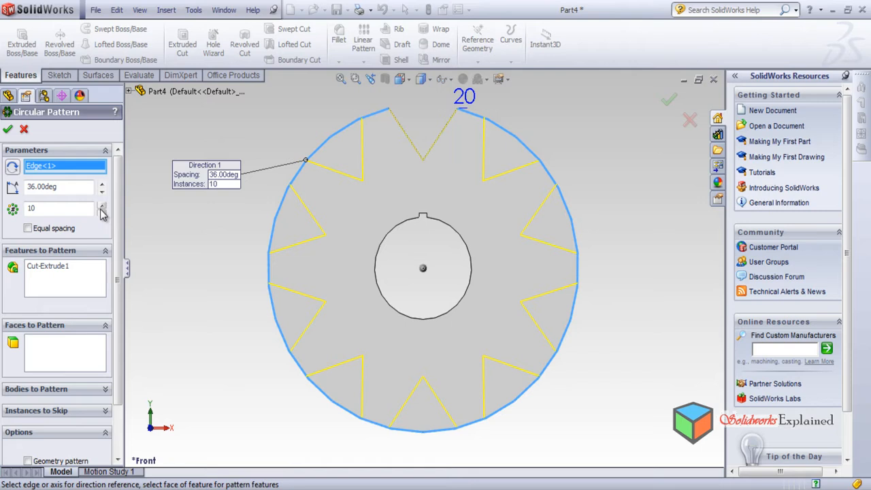
click(103, 206)
key(super)
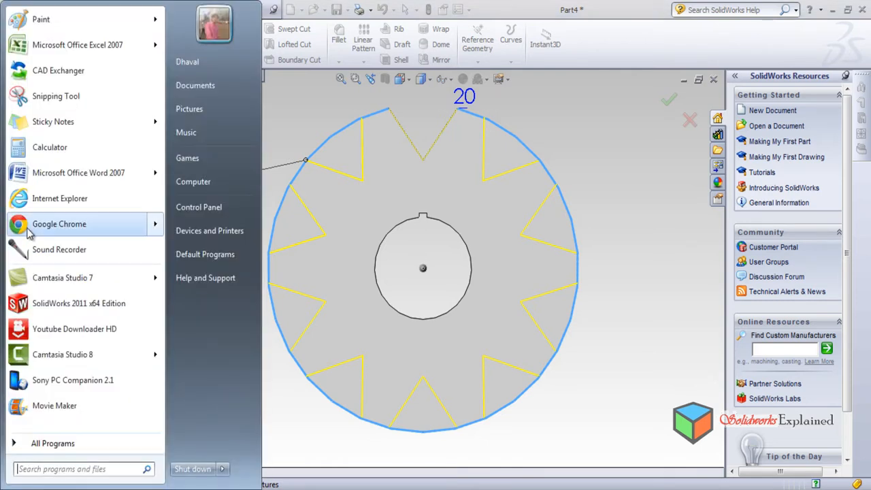
click(47, 144)
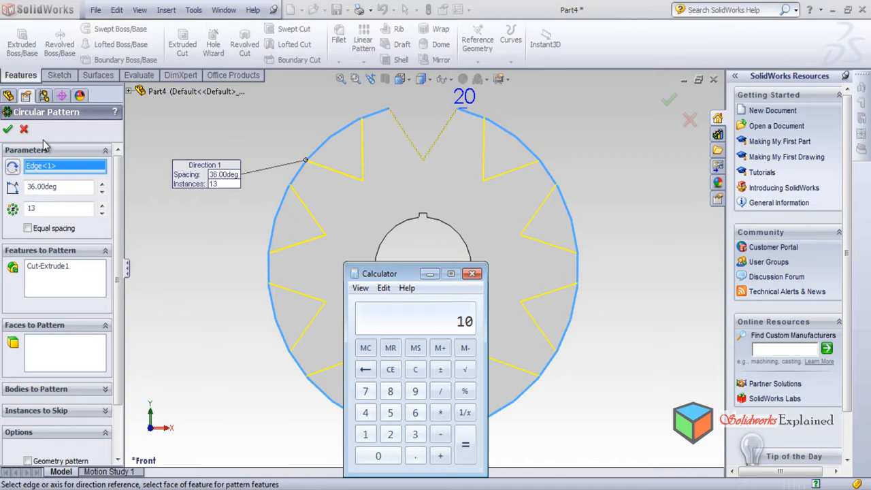
click(472, 275)
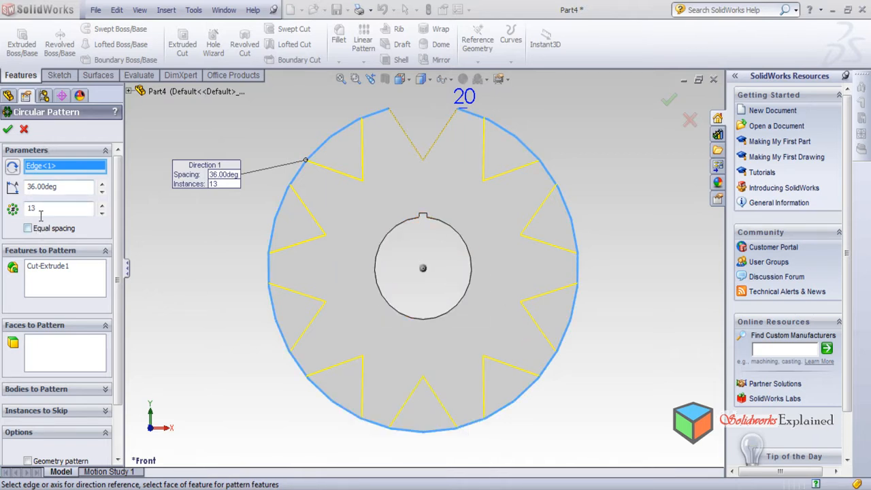
Step: Set the notch pattern to 10 instances and accept the circular pattern to form the gear teeth
double_click(42, 212)
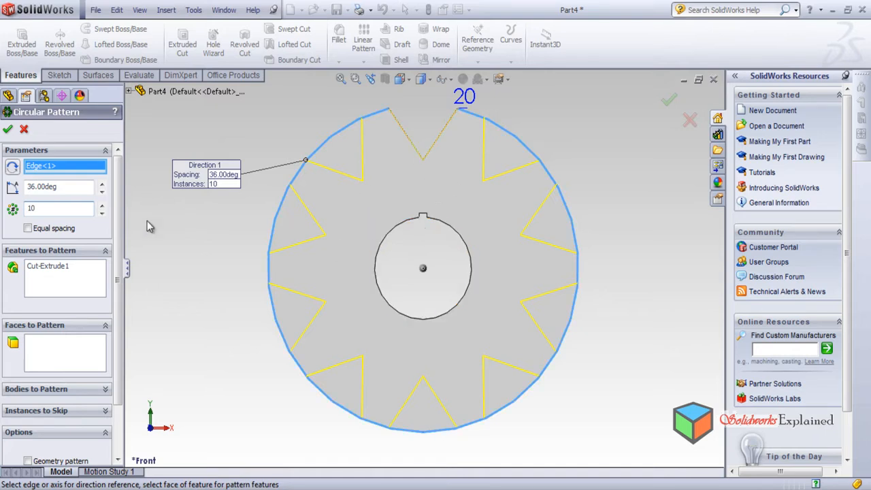
click(7, 130)
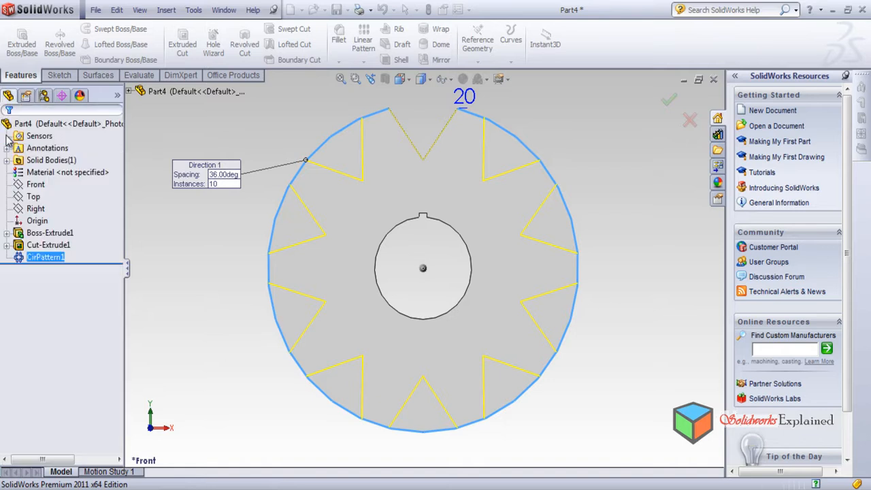
mouse_move(404, 301)
middle_down()
mouse_move(302, 321)
mouse_move(395, 305)
mouse_move(416, 143)
mouse_move(409, 301)
middle_up()
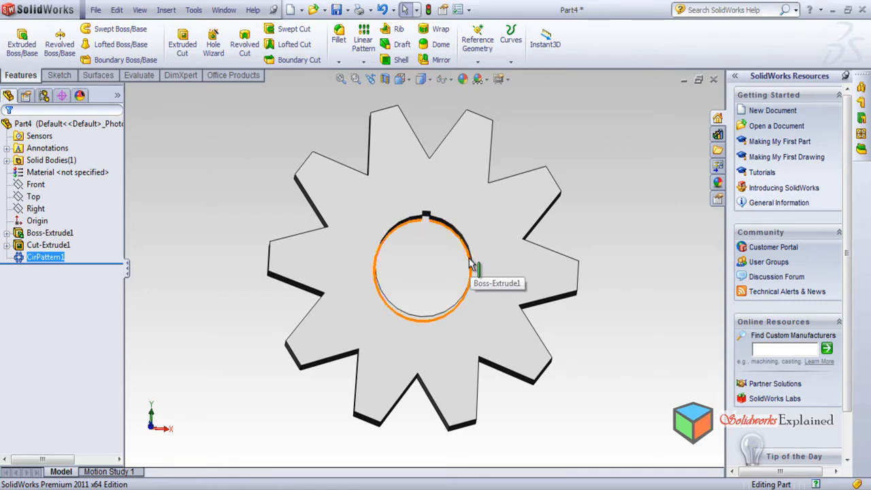
Step: Save the gear part as "Spur" in the Gear mates folder and close it
key(ctrl+s)
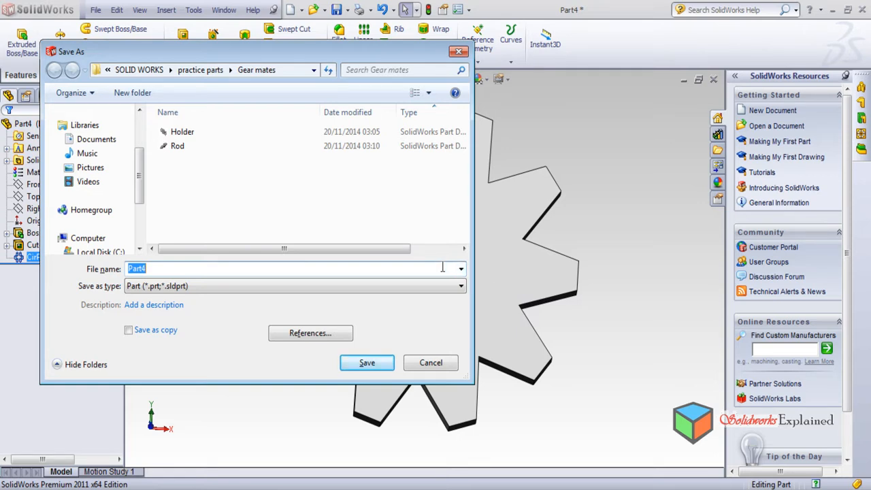
text(s)
click(367, 362)
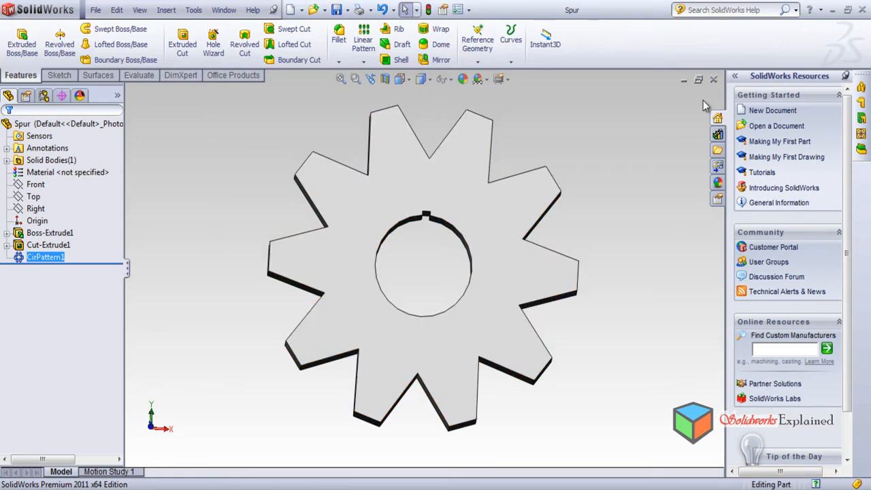
click(713, 80)
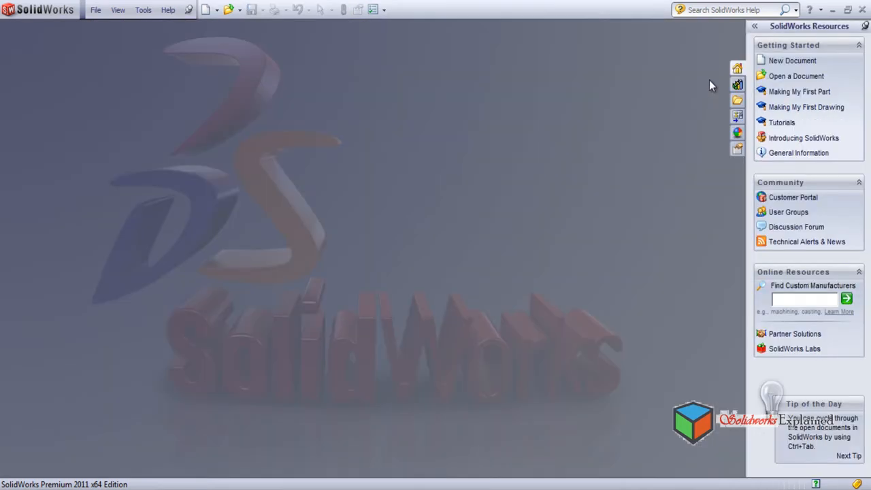
Step: Create a new assembly document from the "assem" template
click(206, 10)
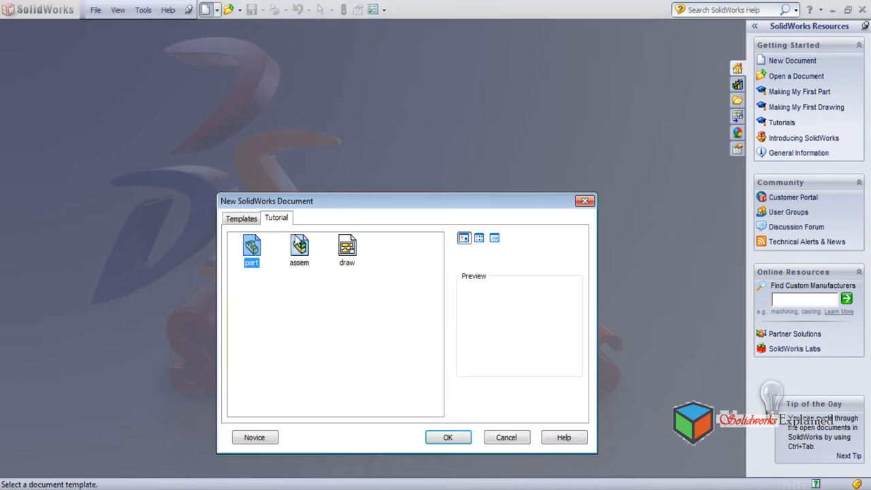
click(300, 249)
click(446, 439)
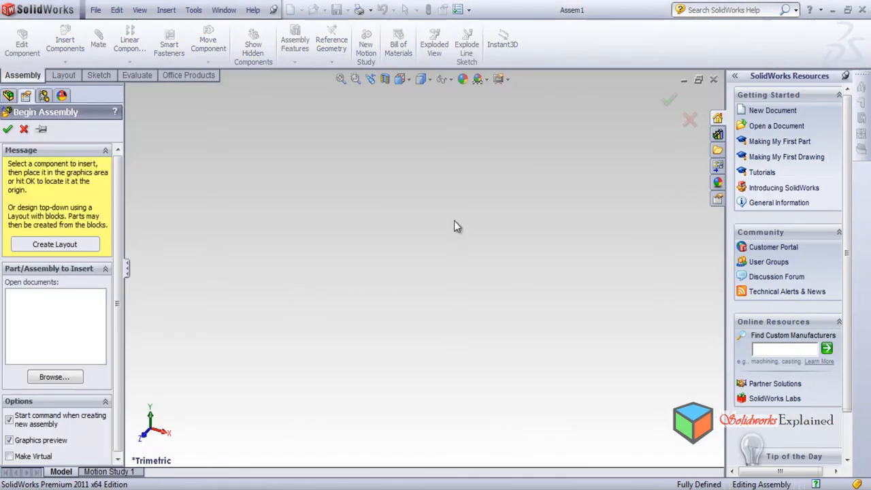
Step: Insert the Holder part from the Gear mates folder as the assembly's first component
click(53, 378)
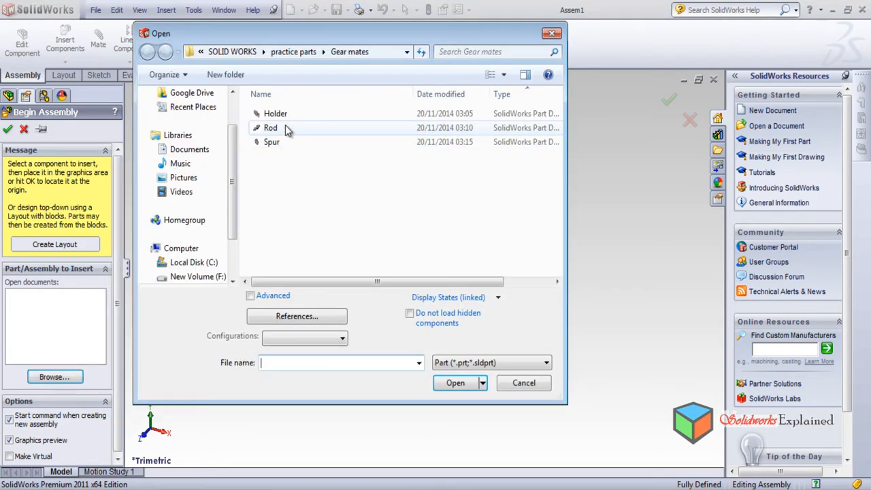
click(286, 117)
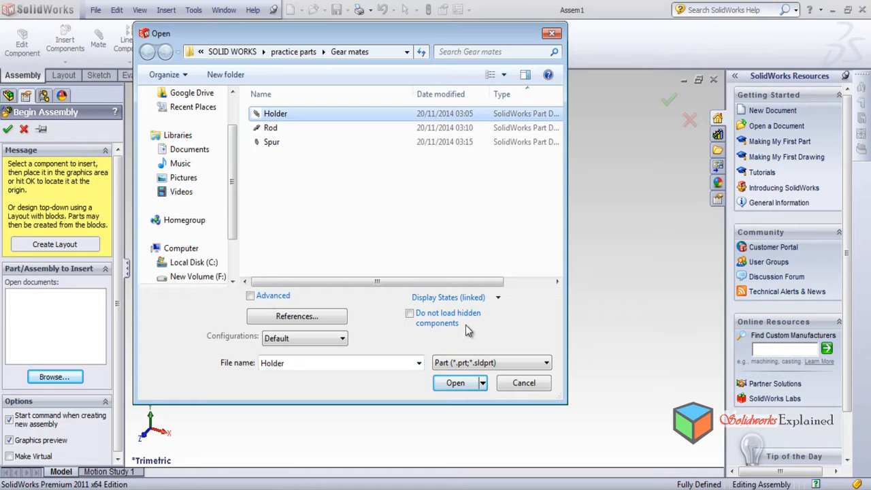
click(441, 385)
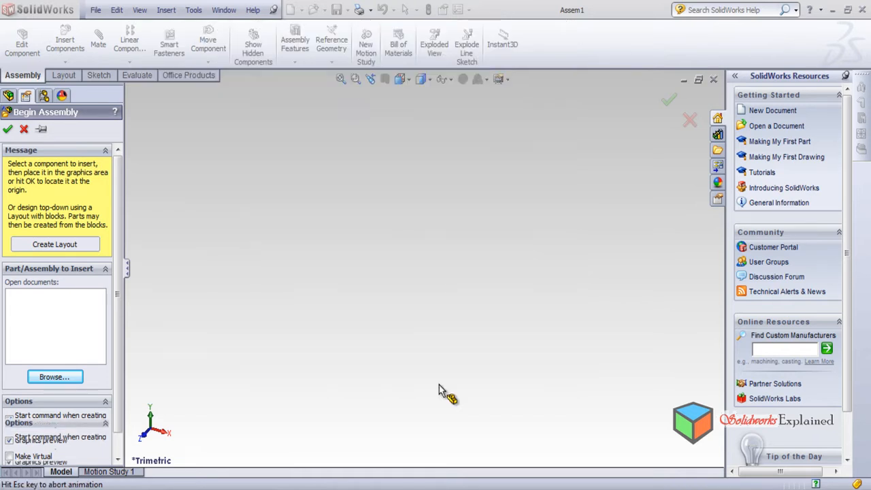
click(434, 271)
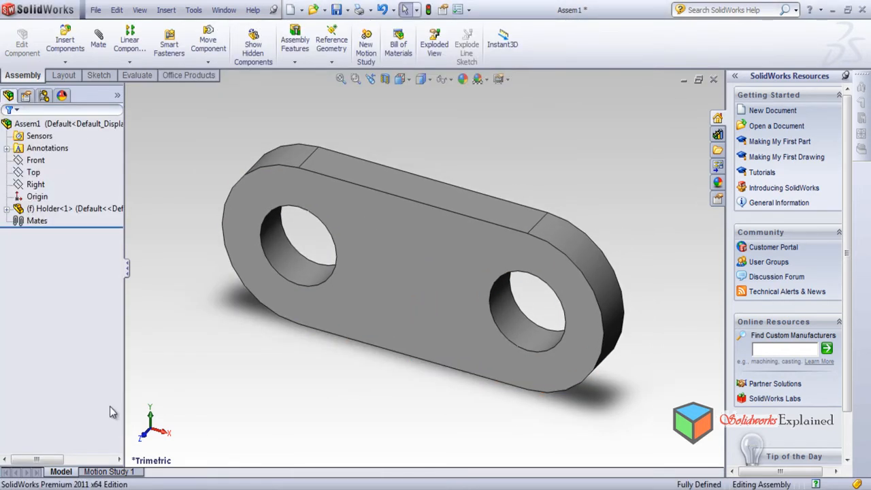
Step: Insert the Rod part from the Gear mates folder and place it in front of the Holder, near its left hole
click(65, 42)
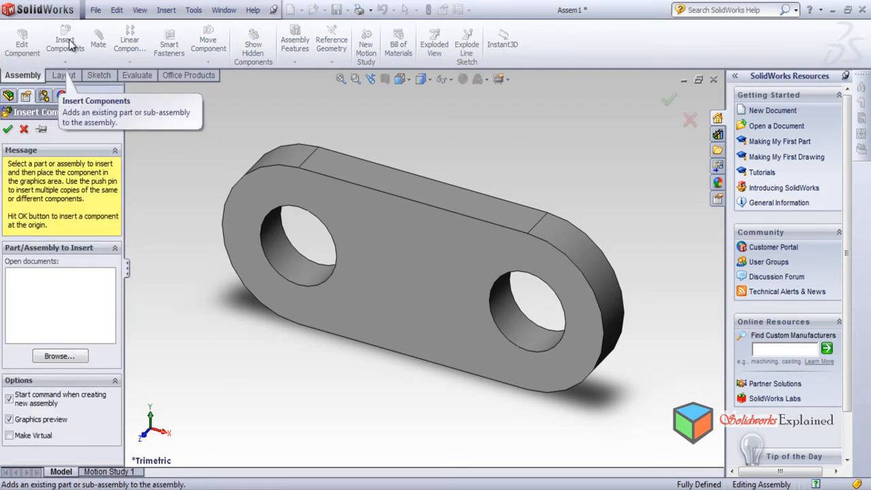
click(45, 358)
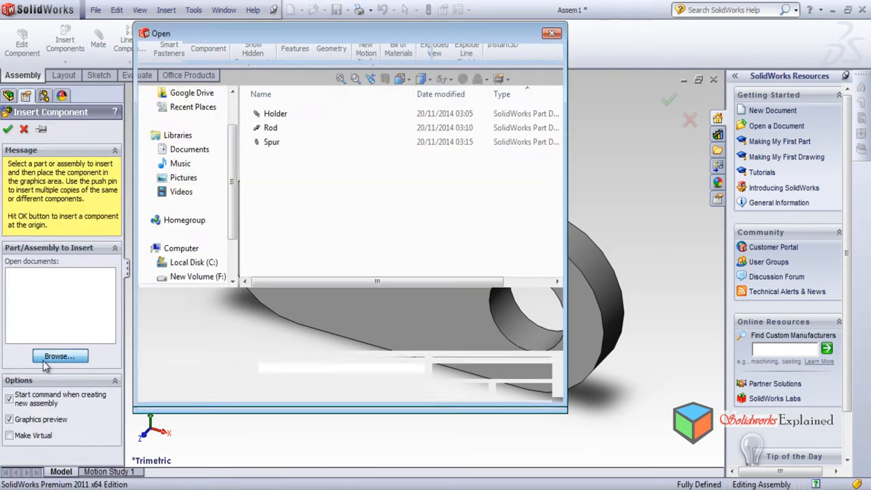
click(263, 128)
click(439, 383)
scroll(235, 330, up, 3)
scroll(246, 317, down, 3)
scroll(310, 334, up, 4)
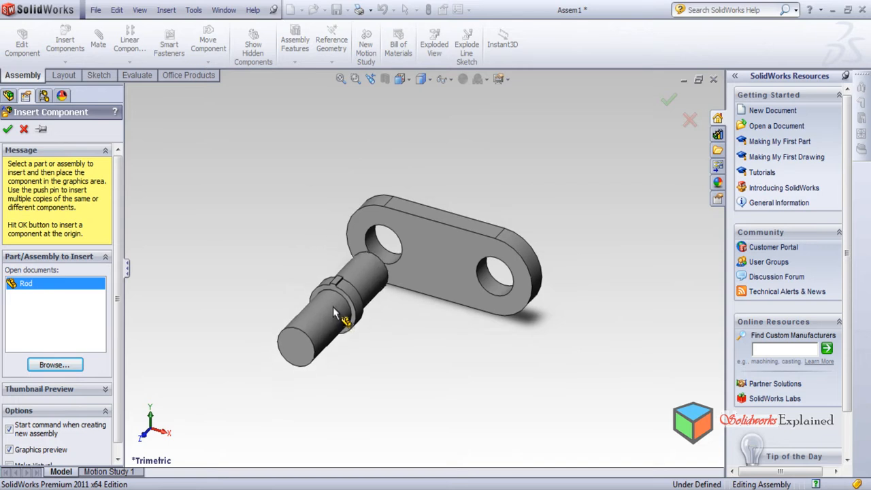
click(313, 315)
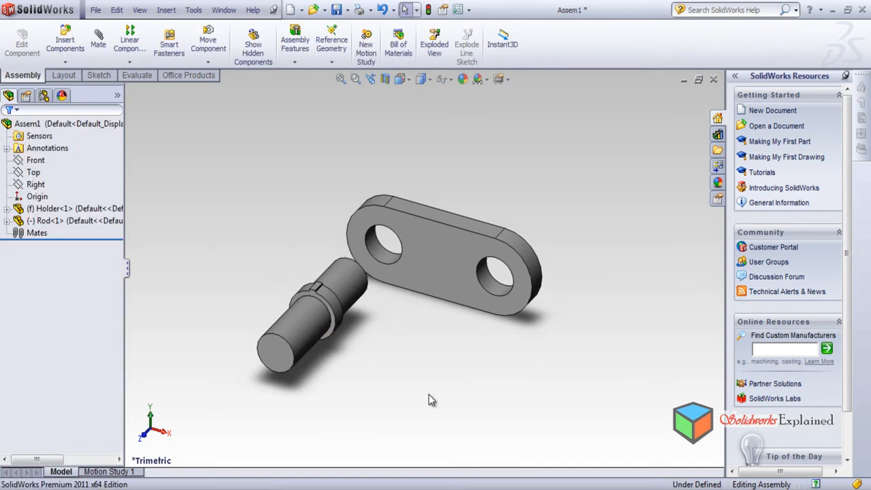
Step: Try to move the Holder component in the assembly and clear its selection
mouse_move(431, 361)
middle_down()
mouse_move(388, 418)
mouse_move(432, 379)
mouse_move(426, 368)
middle_up()
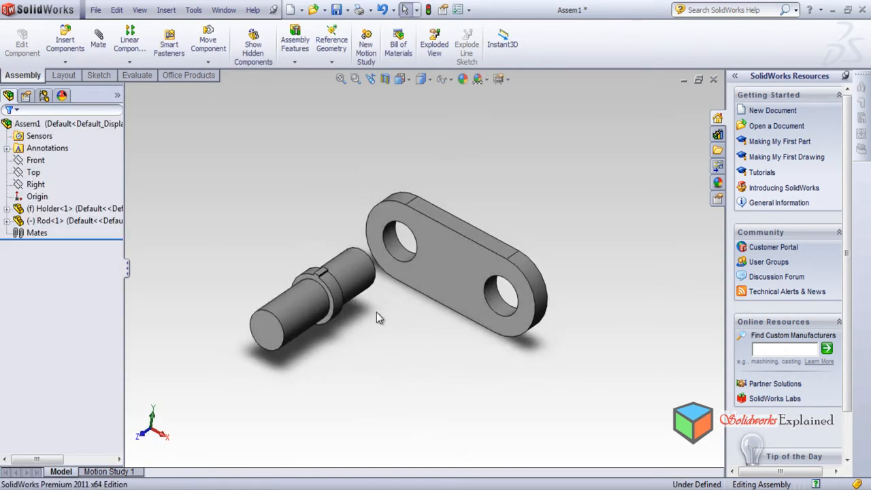
drag(433, 256, 420, 320)
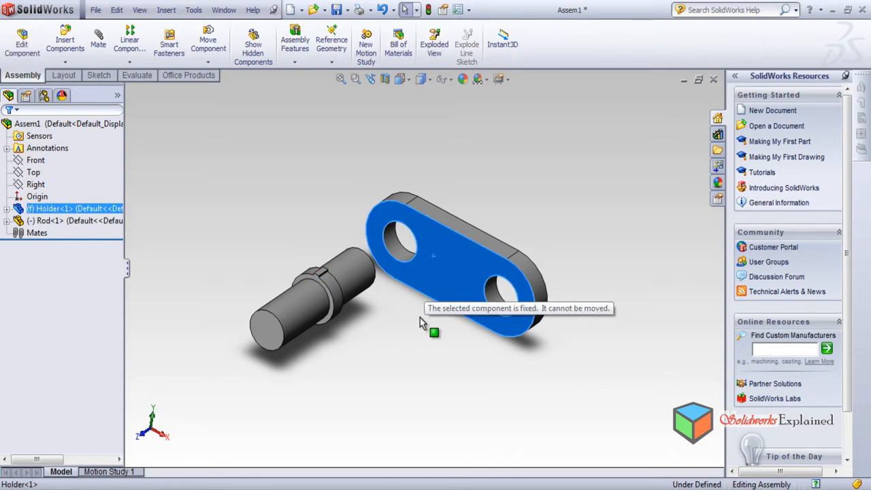
click(480, 150)
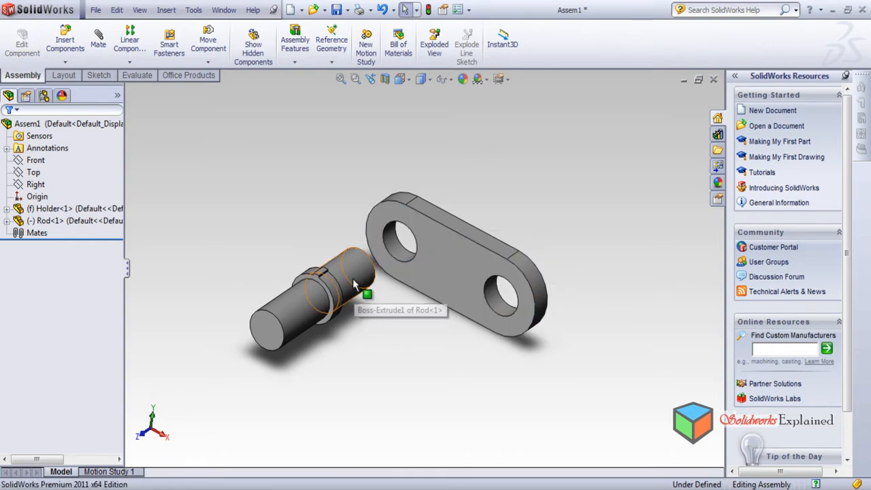
Step: Turn on the display of temporary axes for the Rod and Holder components
scroll(353, 279, down, 3)
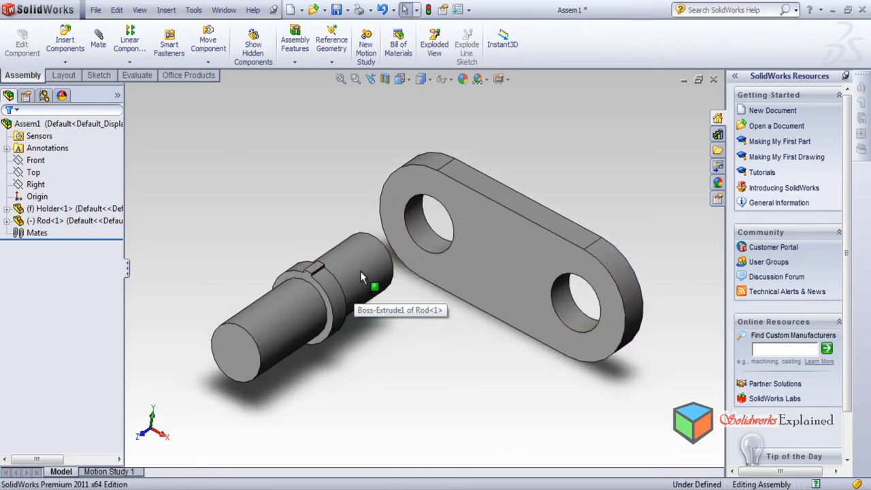
click(361, 271)
click(404, 408)
click(75, 221)
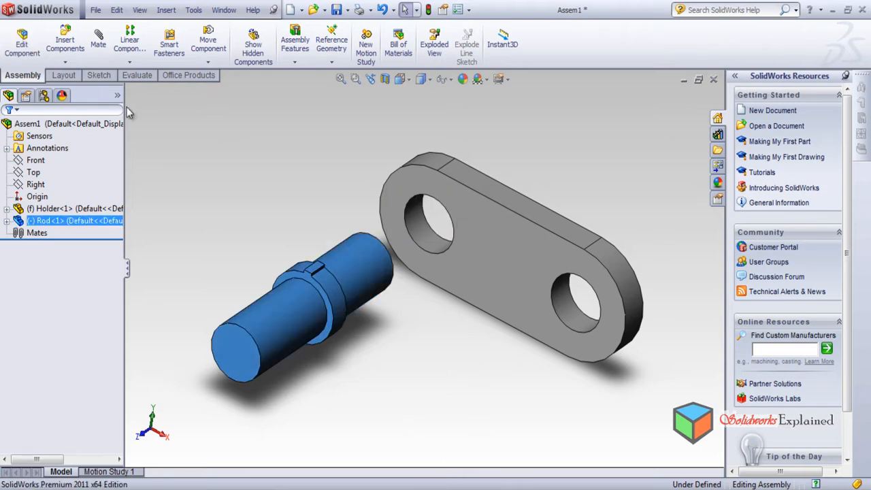
click(139, 11)
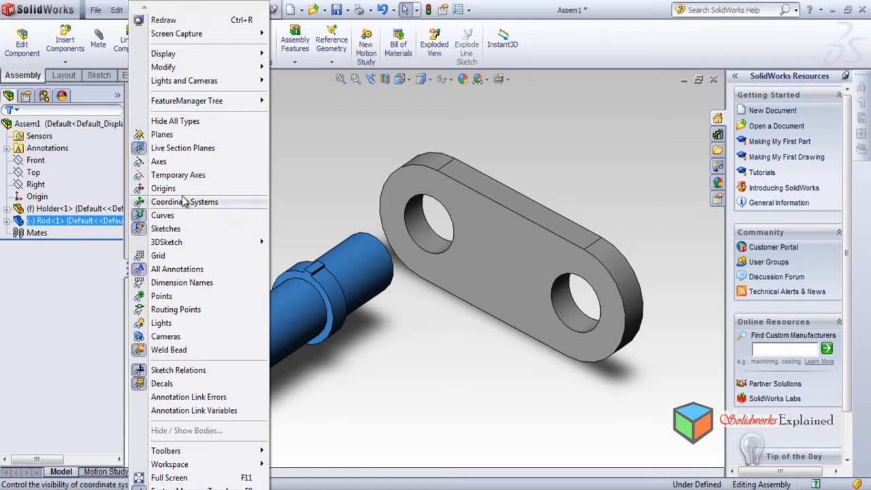
click(193, 175)
click(409, 350)
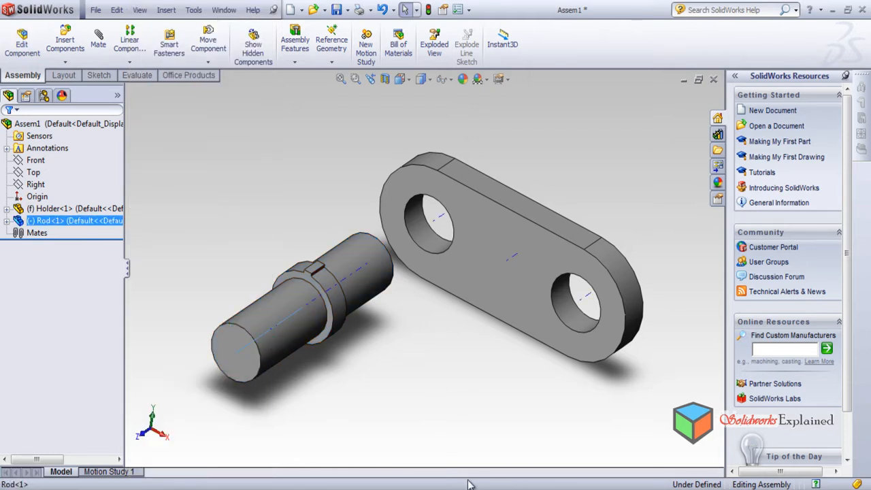
Step: Add a coincident mate between the Rod's axis and the axis of the Holder's nearer hole
click(98, 41)
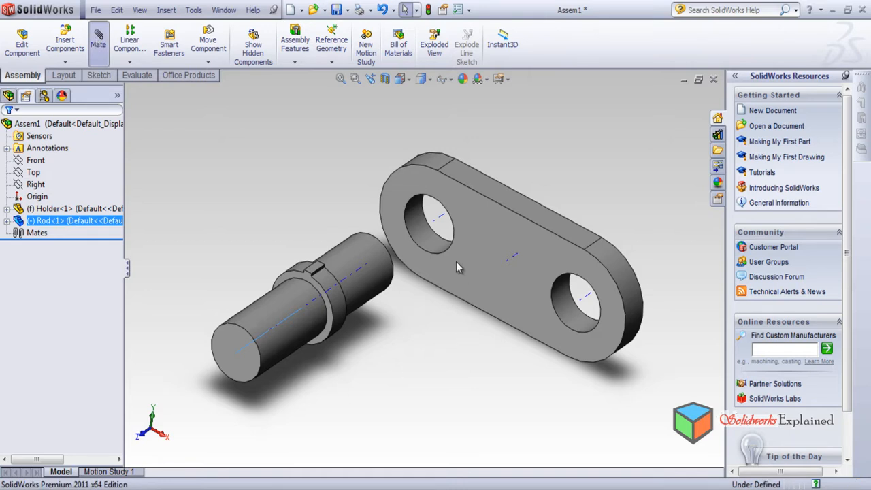
click(441, 222)
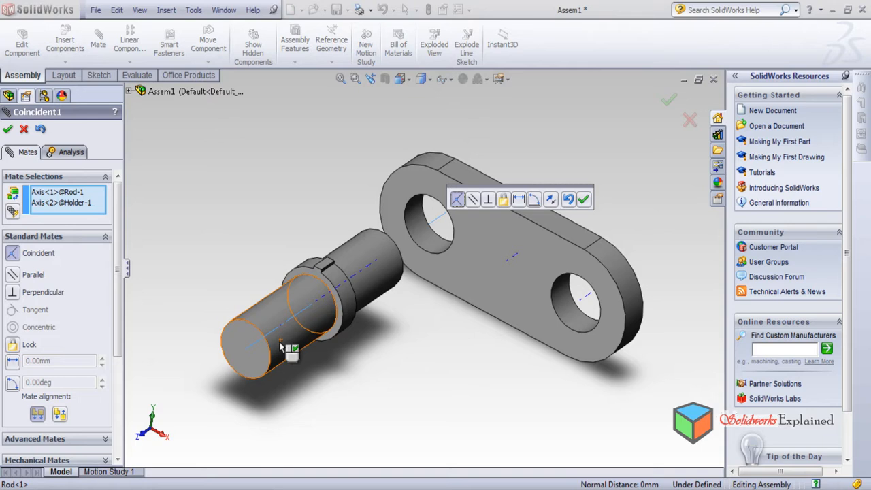
click(9, 129)
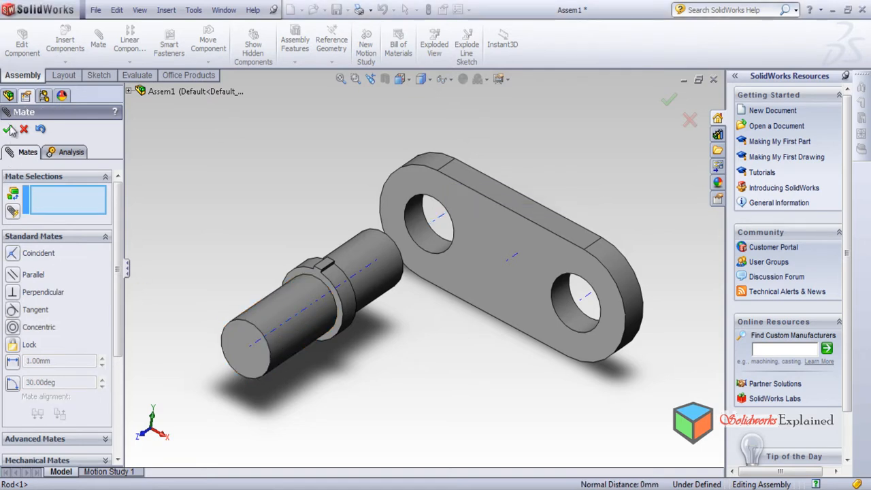
Step: Slide the Rod along the hole axis and rotate it to check its remaining freedom of movement
click(281, 339)
drag(182, 353, 323, 324)
click(419, 347)
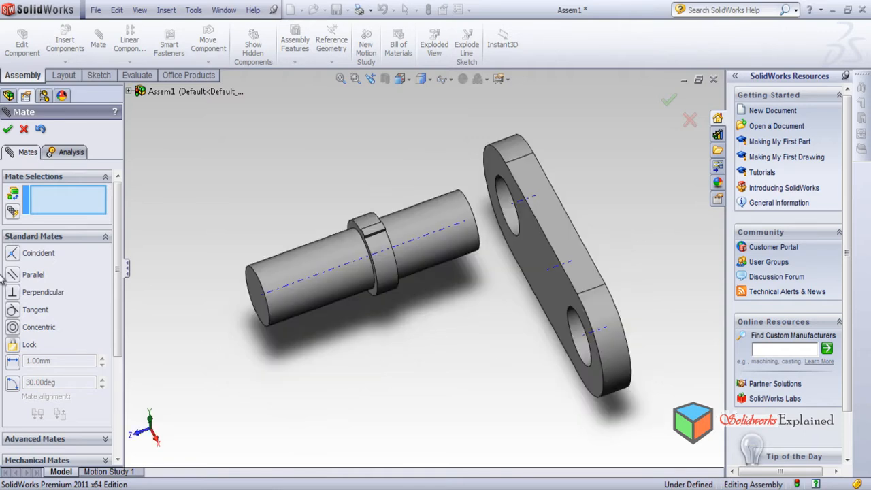
click(313, 294)
mouse_move(312, 294)
mouse_down()
mouse_move(311, 253)
mouse_move(293, 213)
mouse_move(309, 267)
mouse_move(292, 245)
mouse_move(294, 327)
mouse_move(289, 244)
mouse_move(329, 291)
mouse_up()
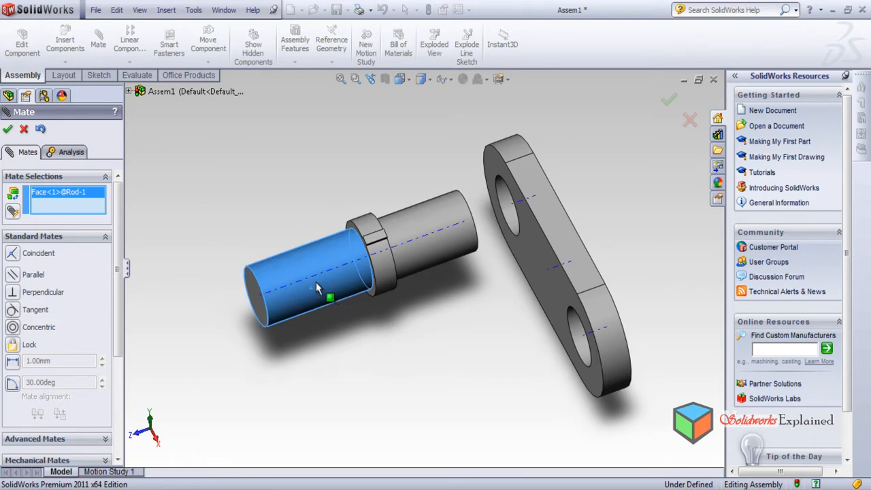
mouse_move(317, 288)
mouse_down()
mouse_move(362, 224)
mouse_move(376, 284)
mouse_move(353, 292)
mouse_move(329, 176)
mouse_move(346, 347)
mouse_move(329, 282)
mouse_up()
middle_drag(433, 356, 379, 371)
click(293, 268)
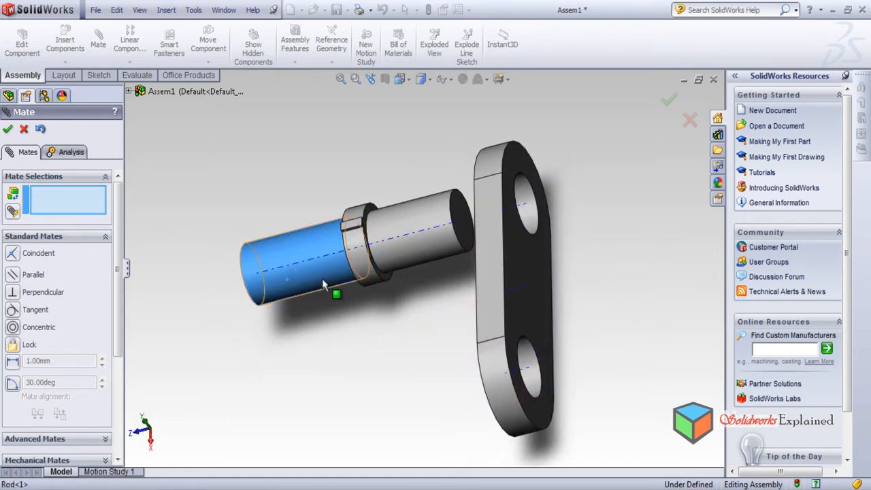
Step: Add a coincident mate between the Rod collar's face toward the Holder and the Holder's front face
scroll(382, 254, down, 2)
scroll(382, 255, down, 3)
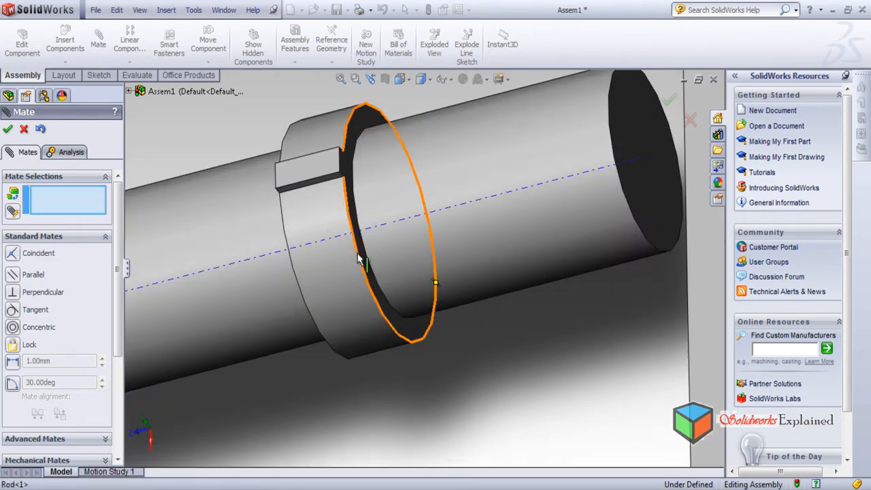
click(363, 259)
click(428, 371)
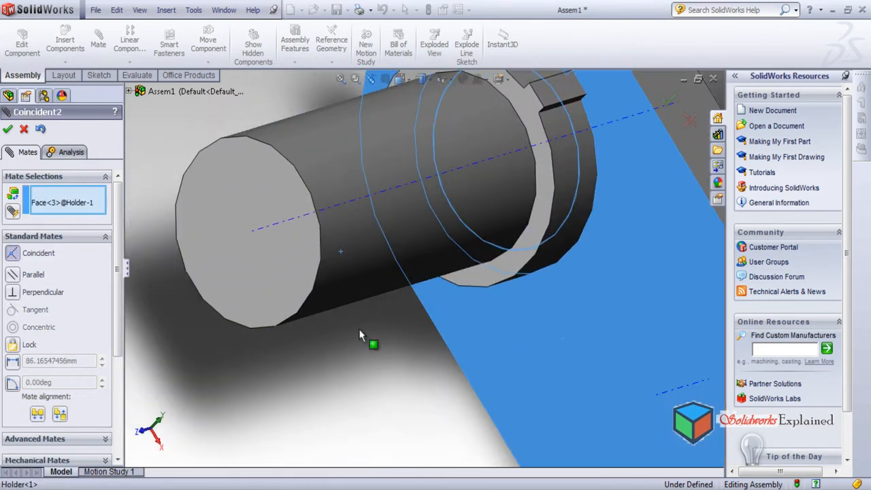
click(225, 286)
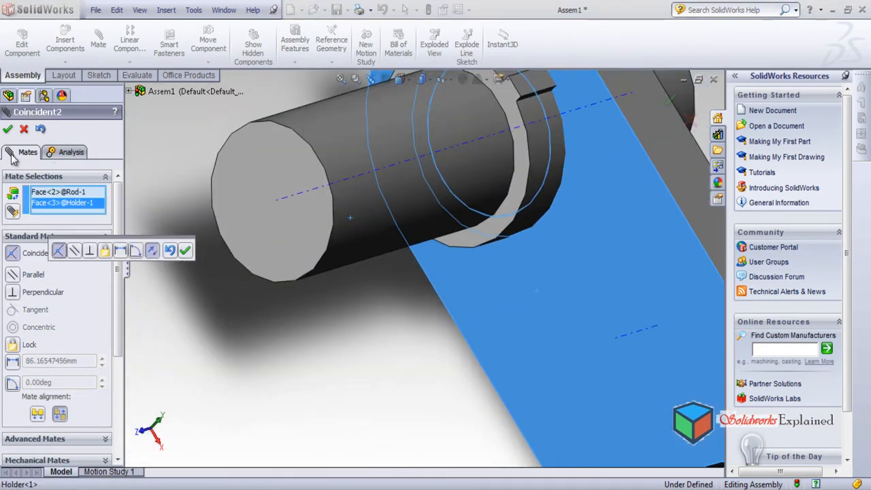
click(8, 130)
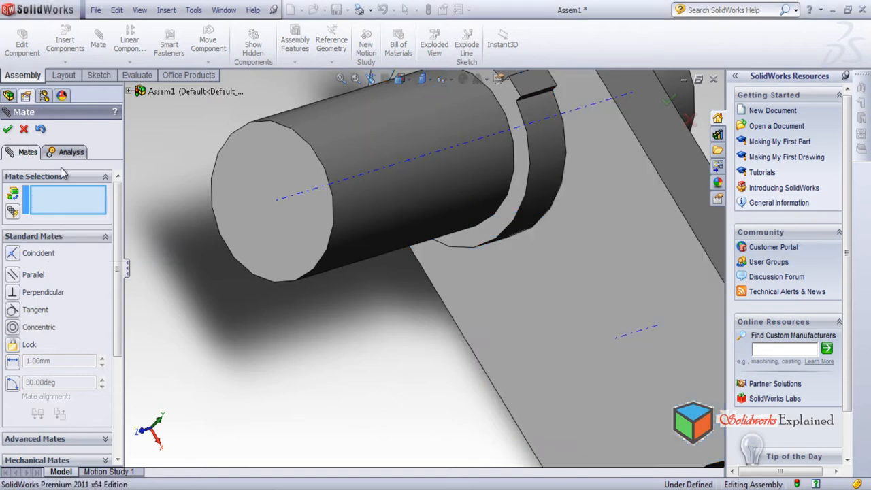
Step: Rotate the Rod in the Holder's hole to check its motion, and leave the Mate command
scroll(395, 321, up, 3)
middle_drag(379, 349, 408, 413)
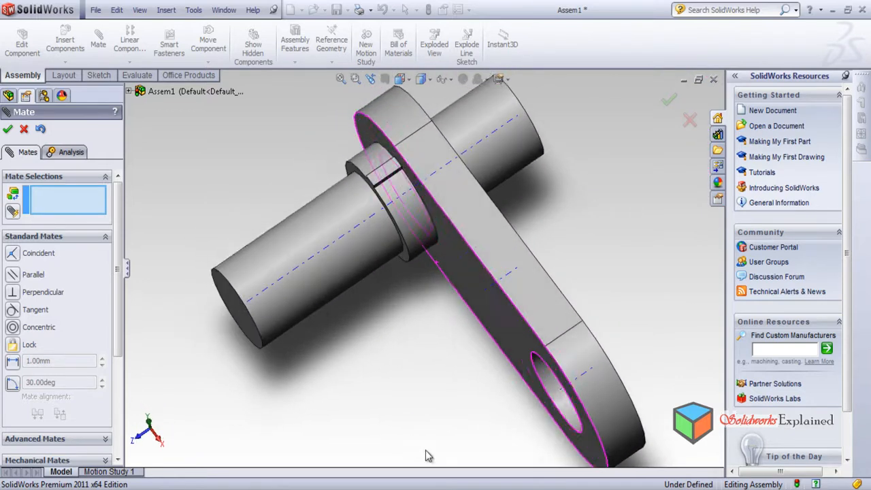
click(302, 242)
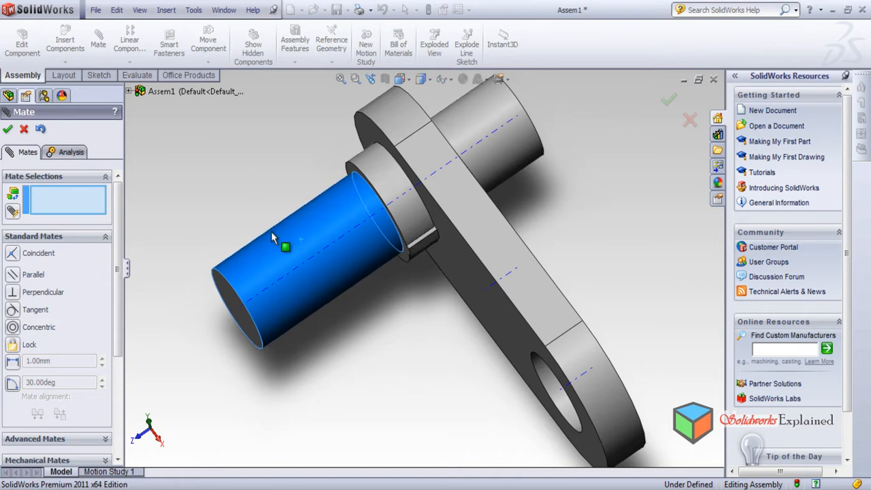
drag(260, 189, 293, 336)
drag(264, 219, 256, 261)
mouse_move(242, 224)
mouse_down()
mouse_move(242, 277)
mouse_move(235, 235)
mouse_up()
drag(243, 279, 274, 267)
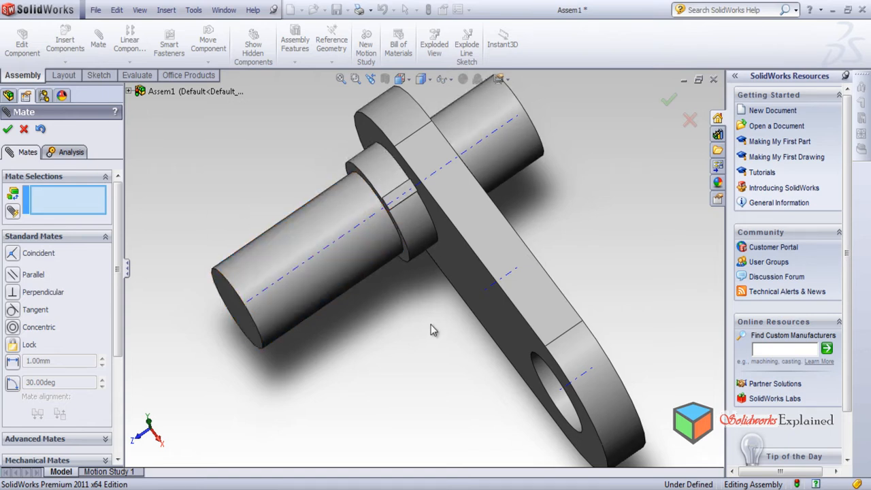
key(f)
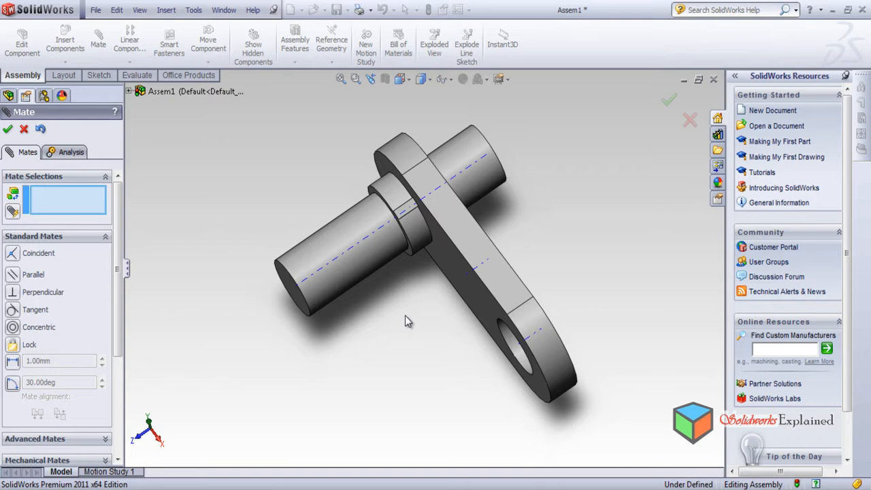
middle_drag(362, 388, 242, 308)
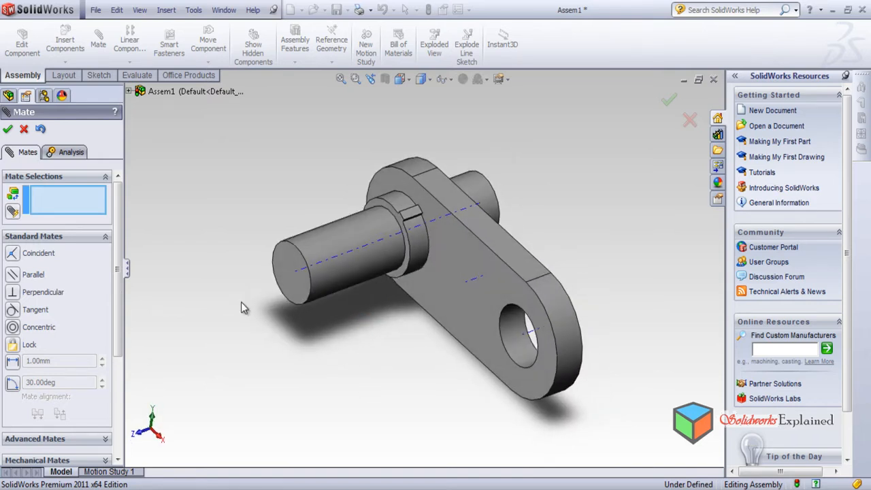
click(25, 129)
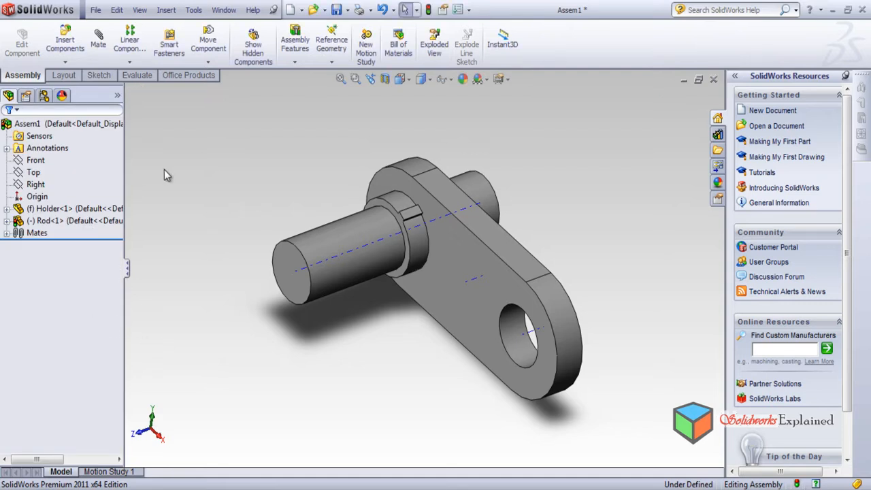
Step: Insert the Spur part from the Gear mates folder and place it in front of the Rod's free end
click(64, 35)
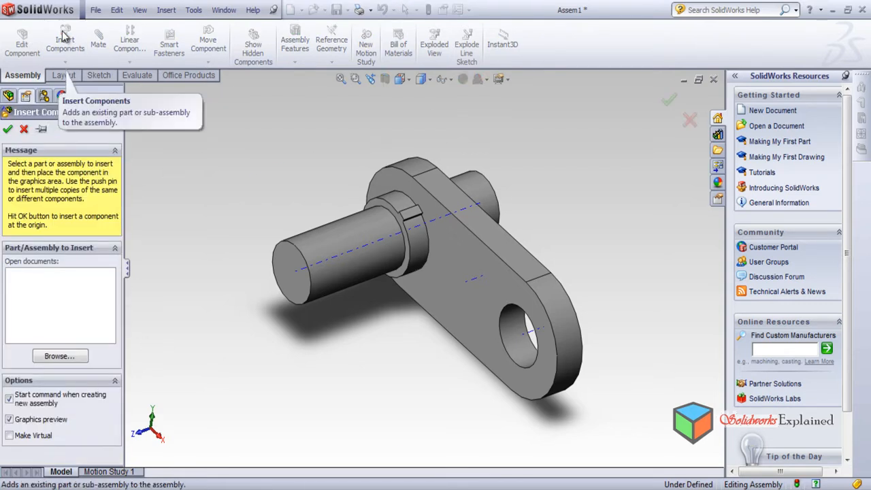
click(60, 356)
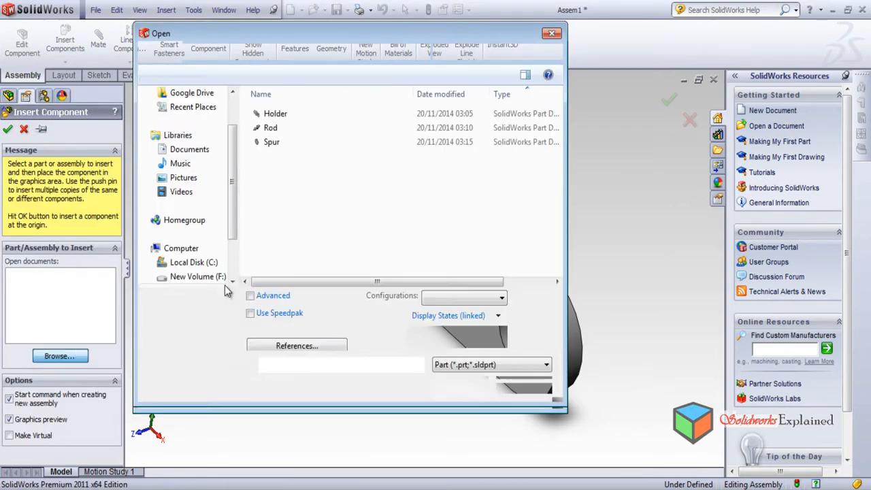
double_click(270, 143)
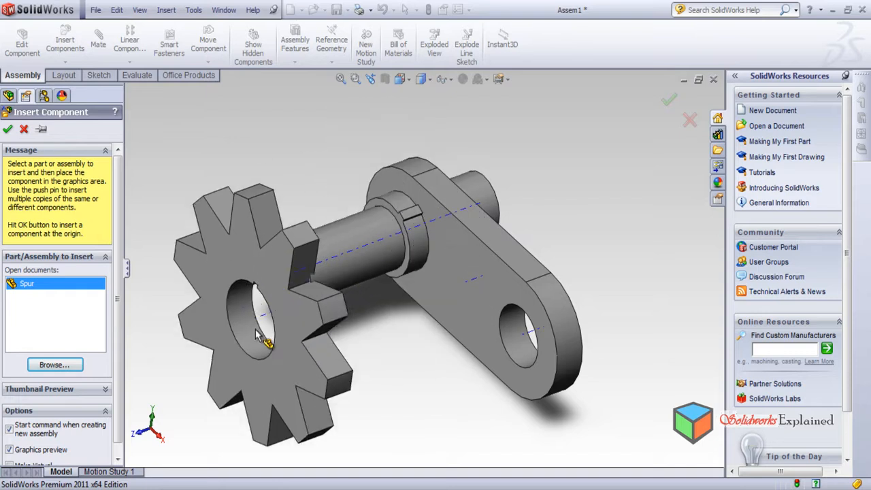
click(213, 333)
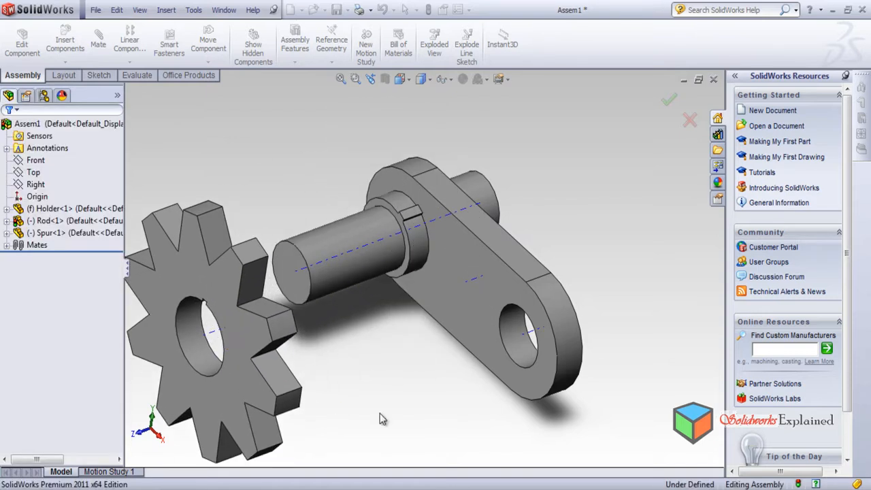
Step: Add a coincident mate between the Spur's bore axis and the Rod's axis, and slide the Spur onto the Rod
mouse_move(418, 416)
middle_down()
mouse_move(399, 286)
mouse_move(408, 439)
mouse_move(404, 416)
mouse_move(424, 426)
middle_up()
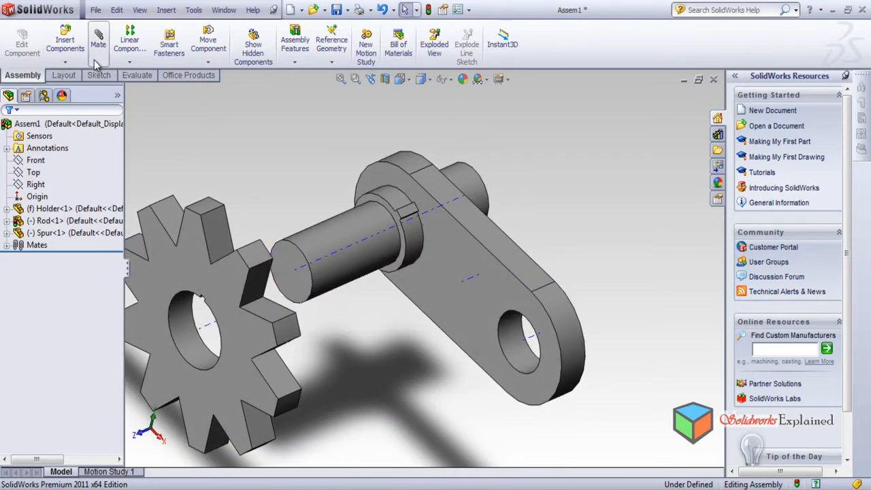
click(204, 331)
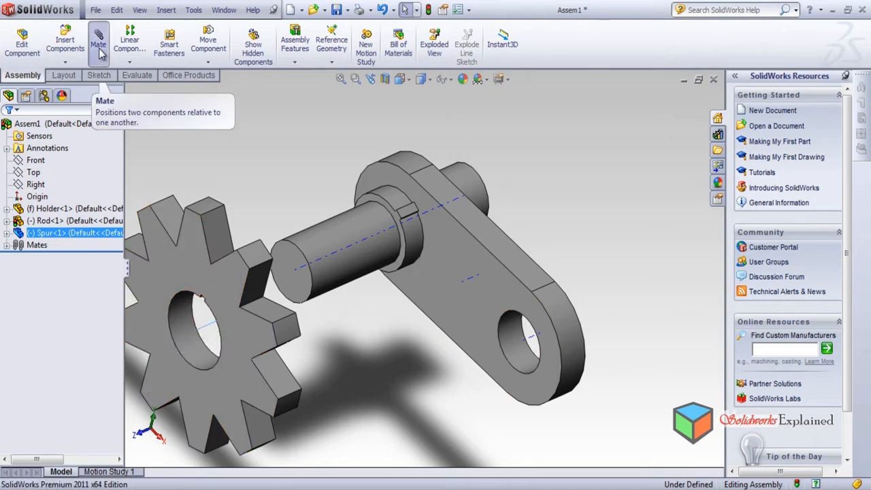
click(326, 260)
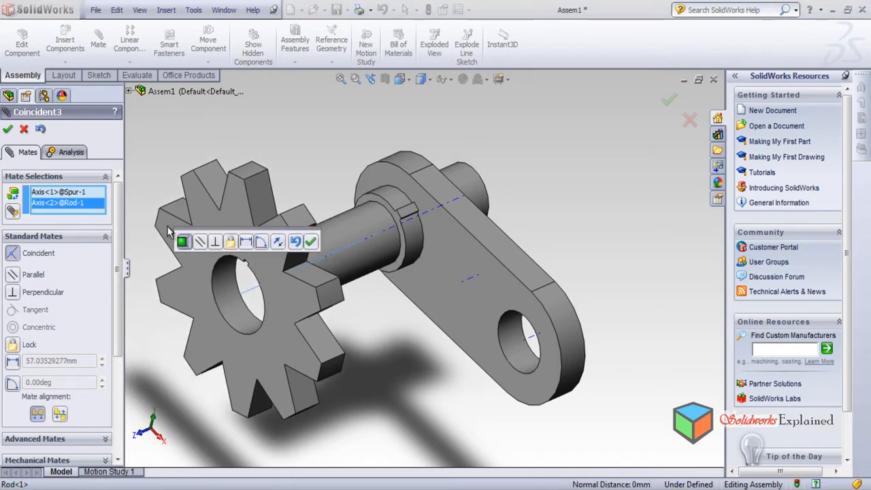
click(7, 130)
drag(275, 265, 360, 310)
Step: Try to add a coincident mate between the side face of the Rod collar's key and a side face of the Spur's keyway
mouse_move(454, 394)
middle_down()
mouse_move(490, 398)
mouse_move(440, 401)
mouse_move(438, 388)
middle_up()
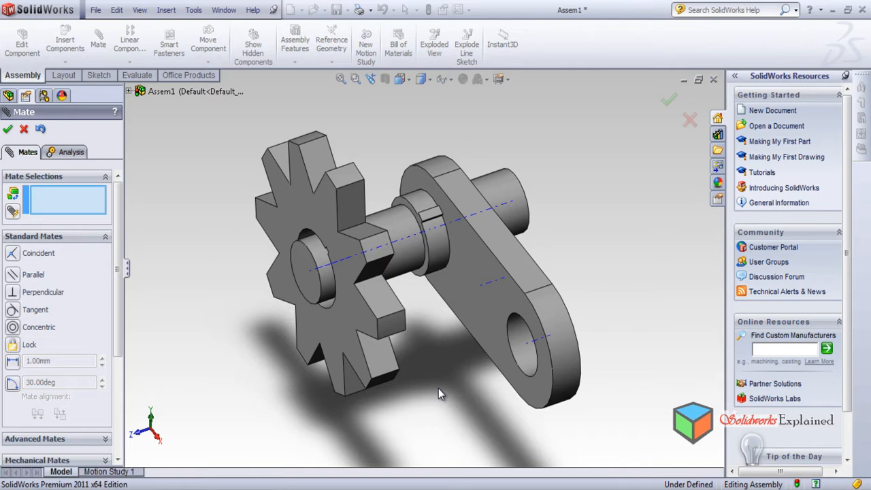
scroll(436, 371, down, 5)
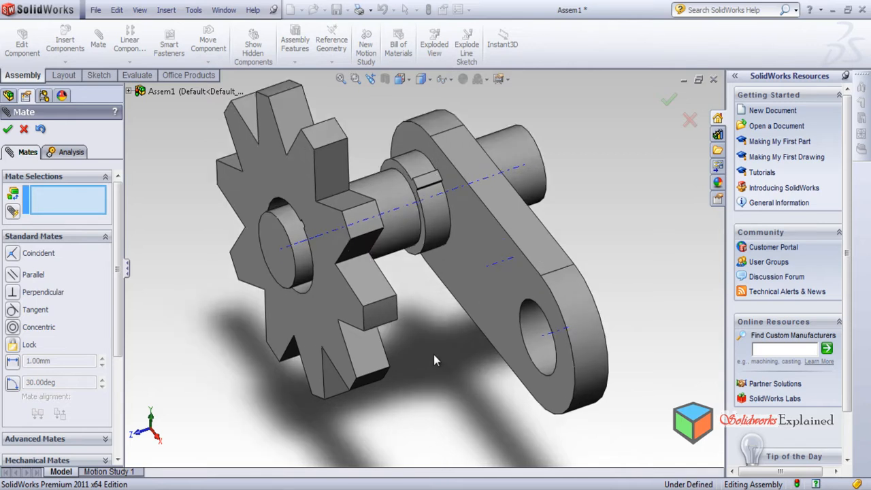
middle_drag(418, 342, 419, 279)
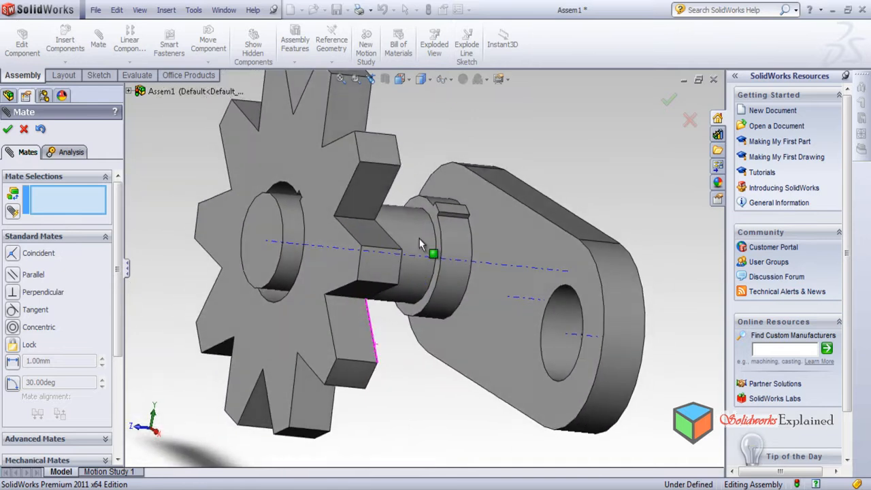
scroll(449, 204, down, 5)
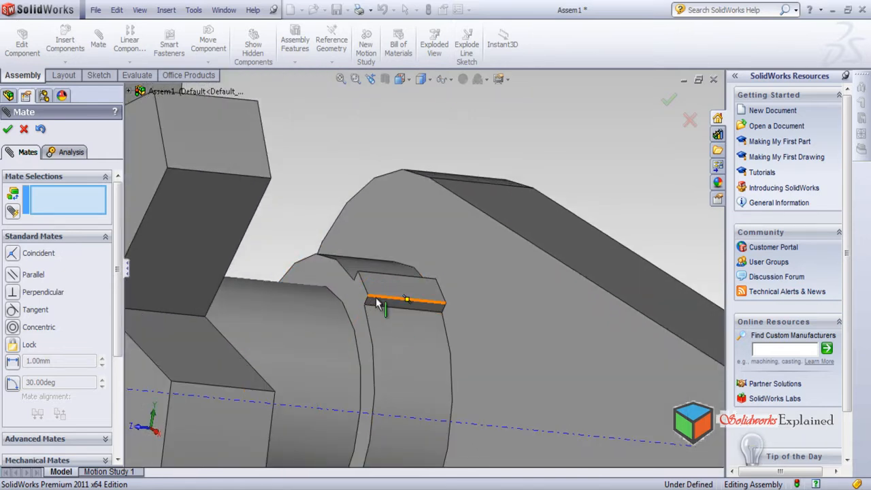
click(379, 304)
scroll(367, 387, down, 2)
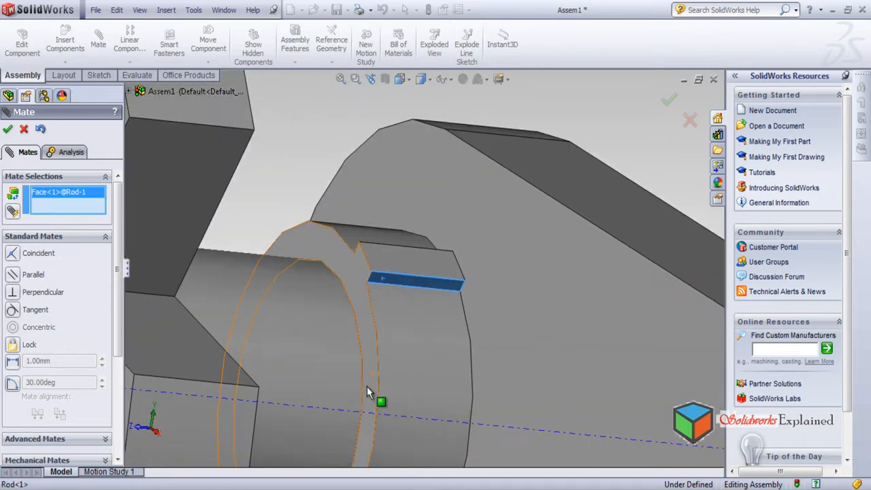
scroll(367, 386, up, 2)
middle_drag(371, 391, 429, 408)
scroll(425, 320, down, 10)
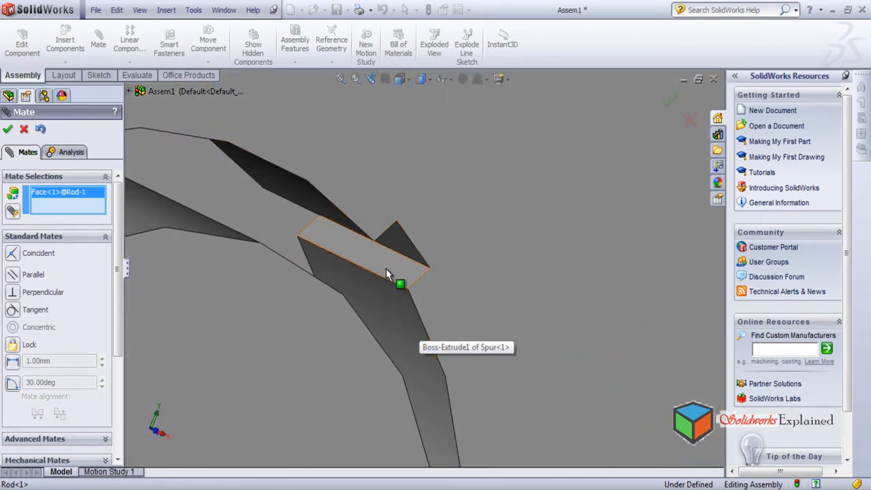
click(386, 275)
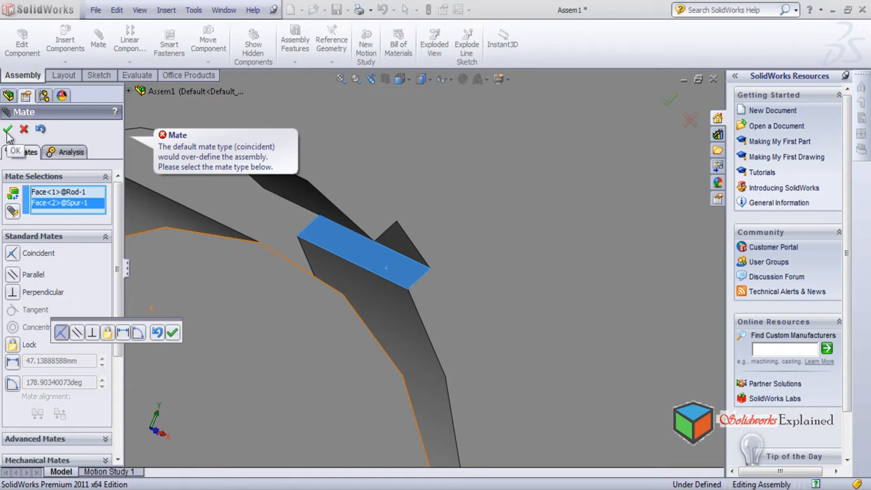
scroll(403, 315, up, 6)
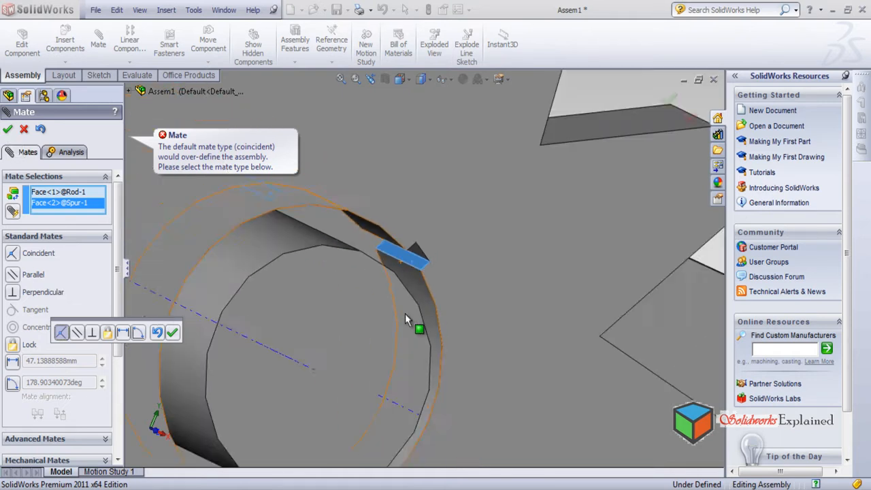
scroll(407, 314, up, 3)
middle_drag(406, 314, 346, 317)
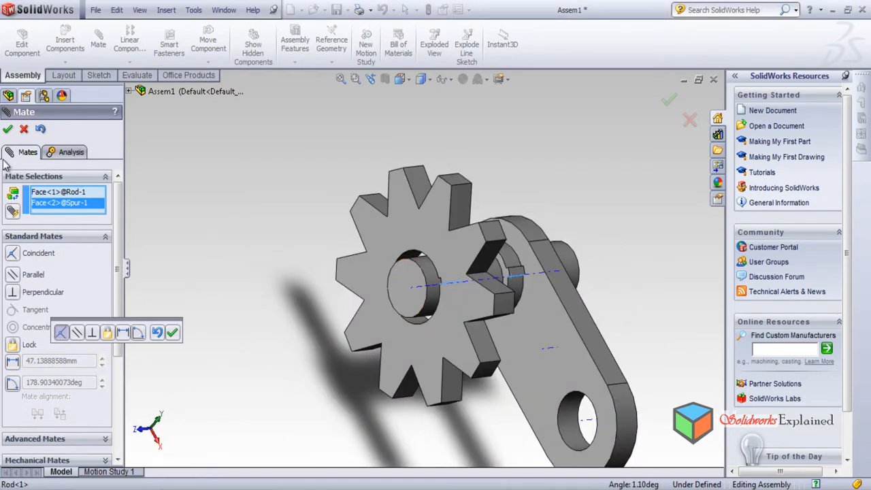
click(9, 130)
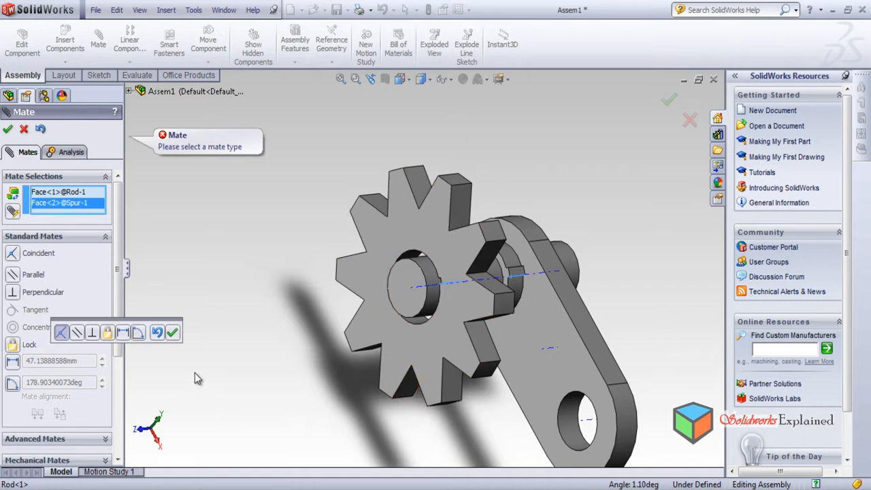
middle_drag(236, 377, 401, 329)
scroll(399, 264, down, 5)
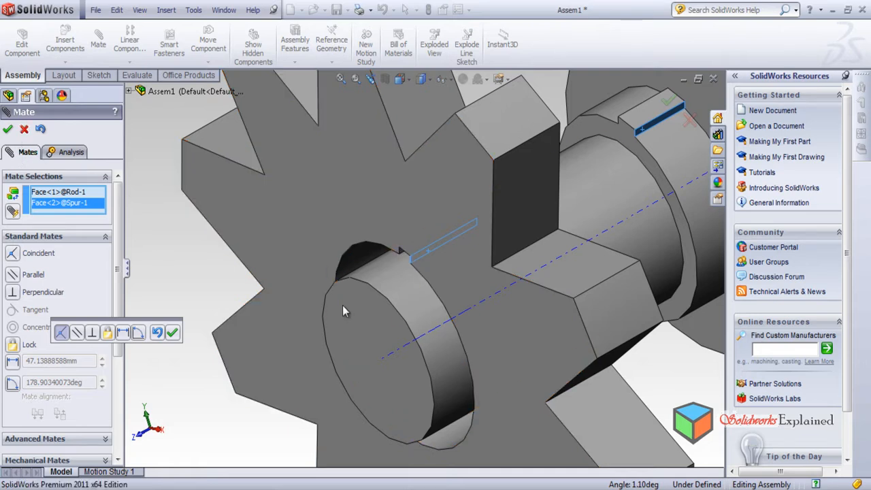
key(Escape)
Step: Slide the Spur along the Rod onto the collar and compare the collar's key with the Spur's keyway
scroll(444, 313, down, 1)
scroll(464, 310, up, 2)
drag(441, 257, 681, 115)
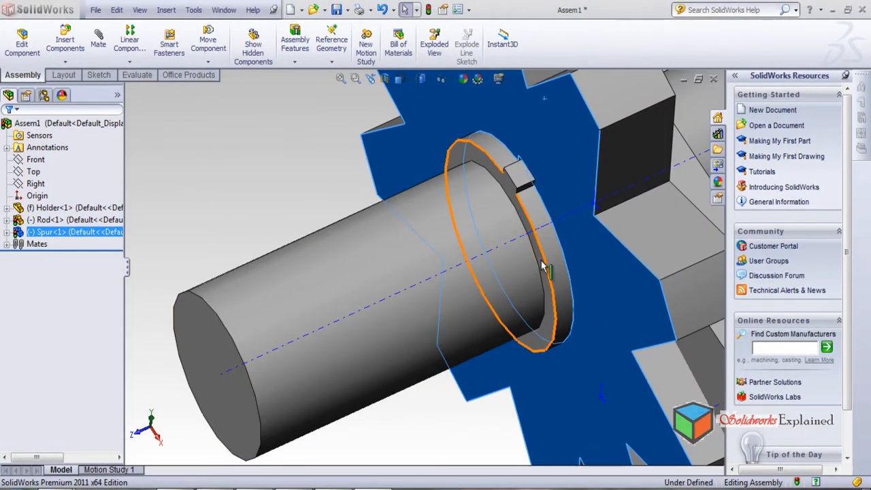
middle_click(544, 264)
middle_drag(543, 264, 565, 273)
scroll(535, 161, down, 2)
middle_drag(536, 161, 515, 178)
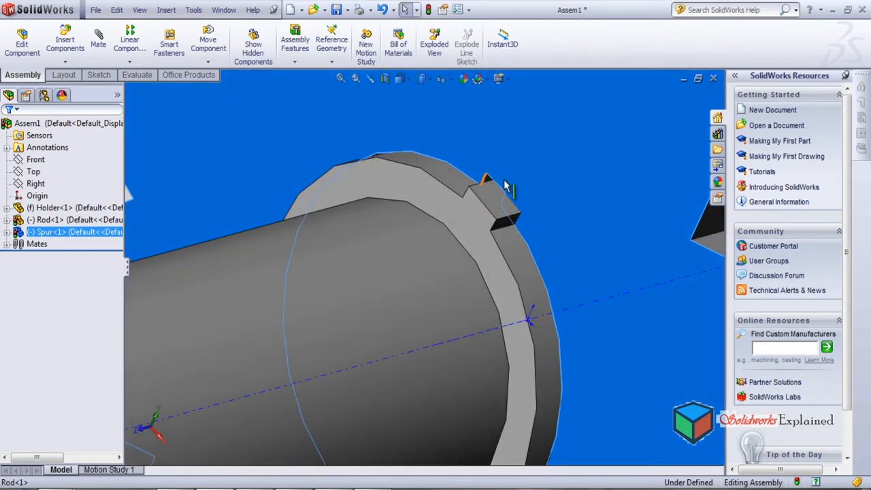
drag(559, 170, 565, 218)
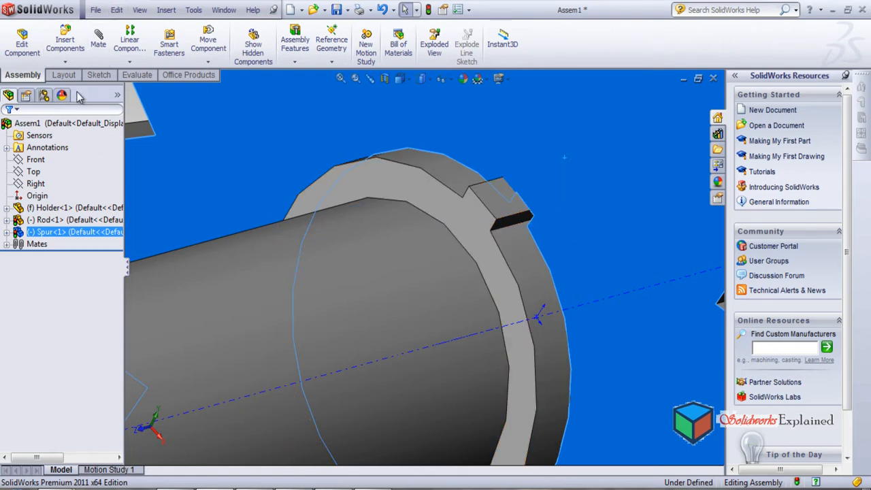
Step: Measure the width of the Rod collar's key against the Spur's keyway using Smart Dimension
click(99, 75)
click(47, 38)
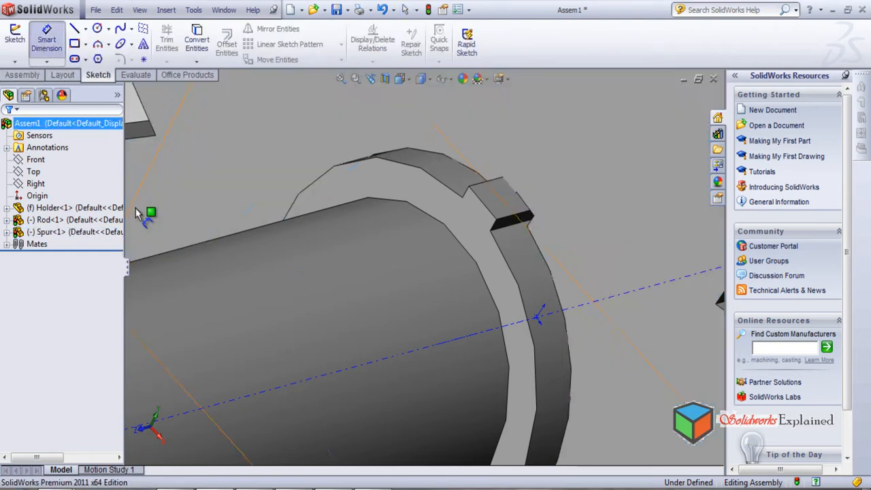
click(480, 204)
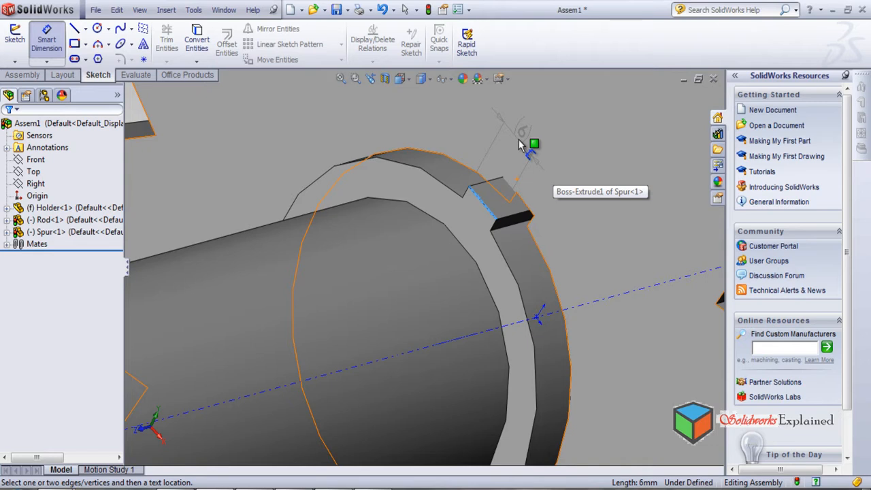
click(518, 140)
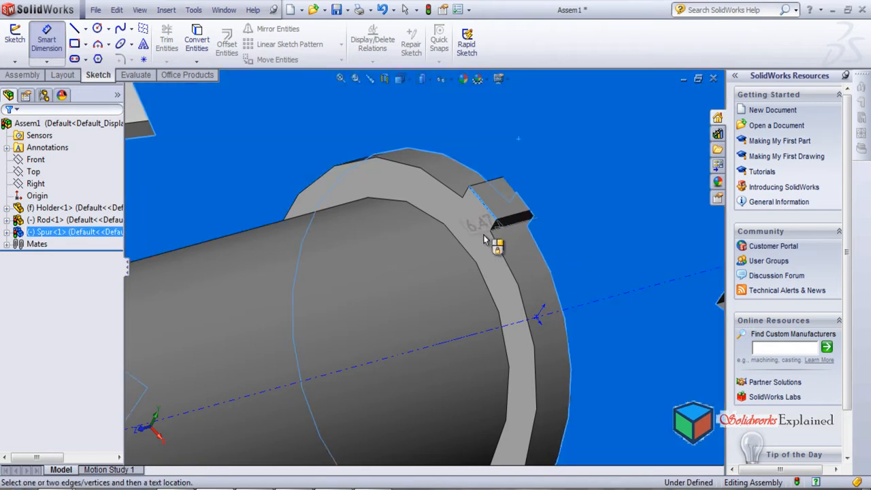
click(443, 243)
click(476, 281)
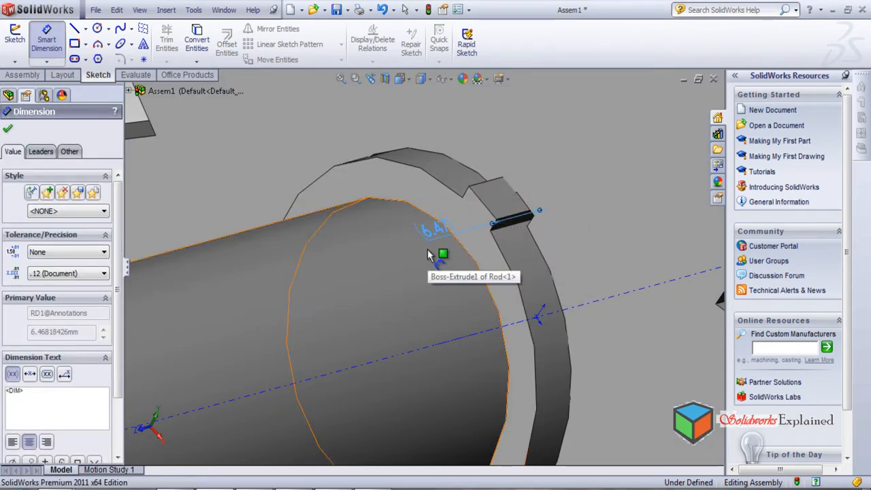
key(Escape)
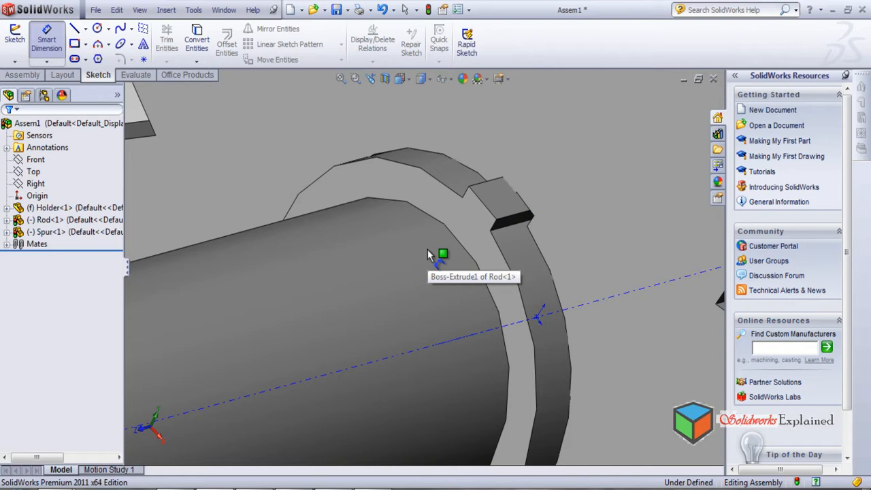
click(528, 210)
click(562, 160)
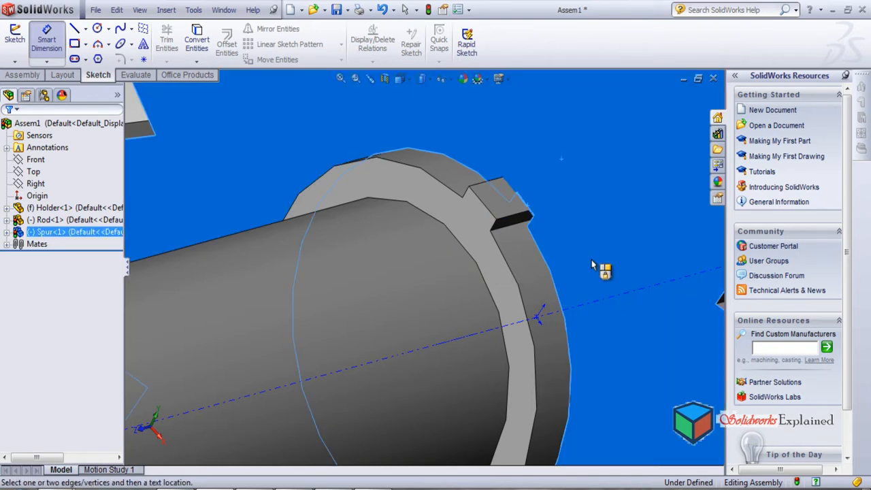
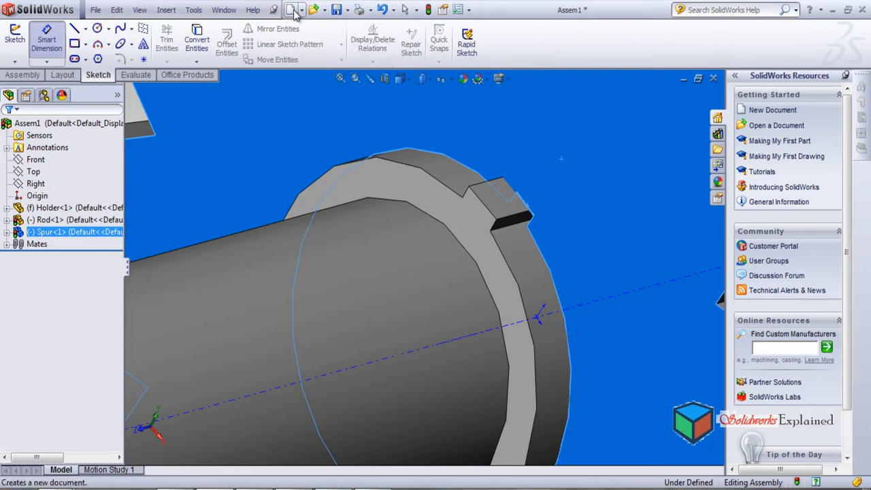
Step: Switch to the Rod part and view Sketch2 of the collar extrusion Boss-Extrude2 face-on
click(315, 10)
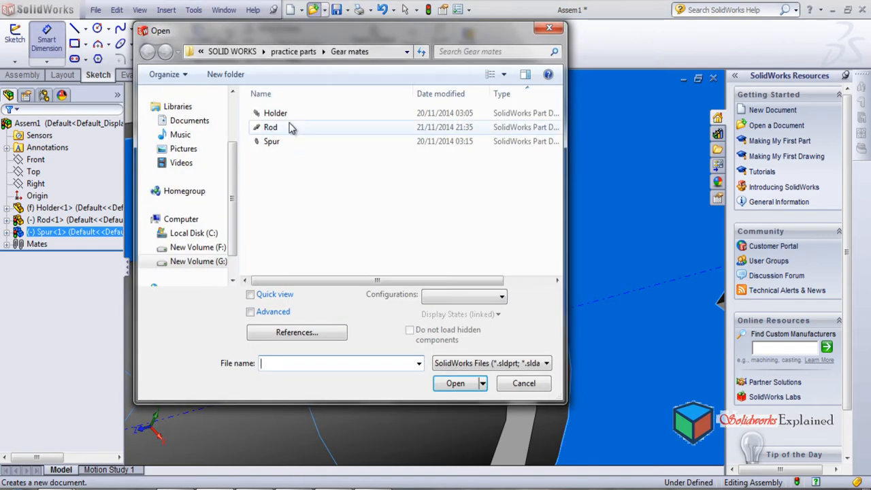
key(Escape)
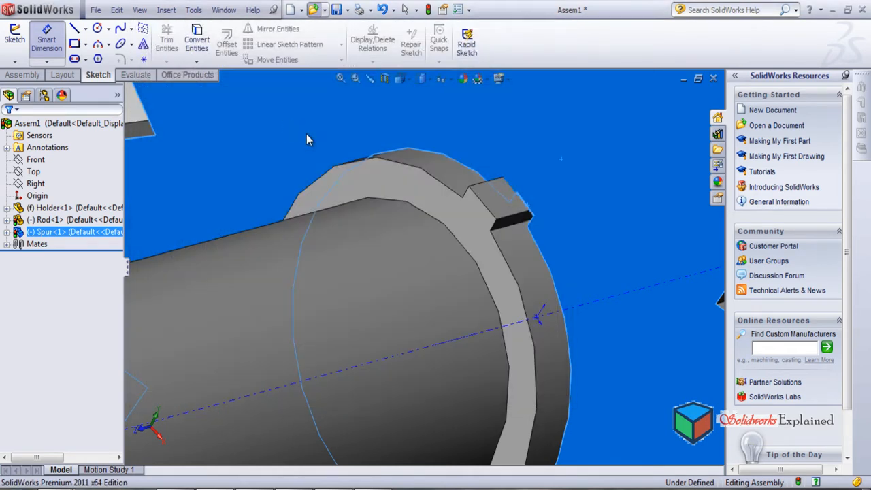
scroll(444, 278, up, 5)
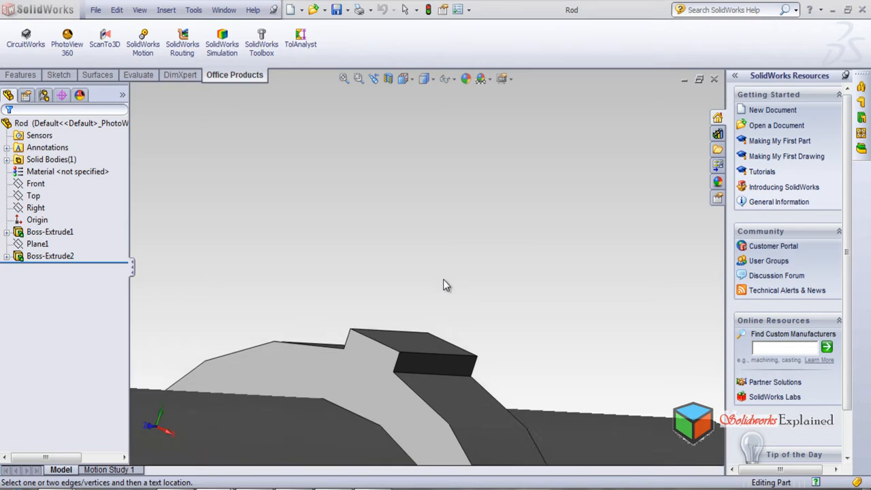
middle_drag(367, 300, 375, 366)
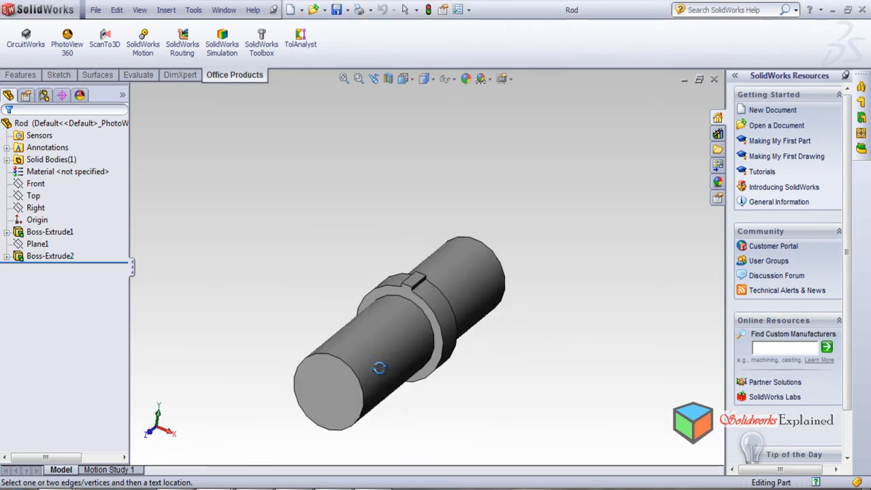
click(6, 258)
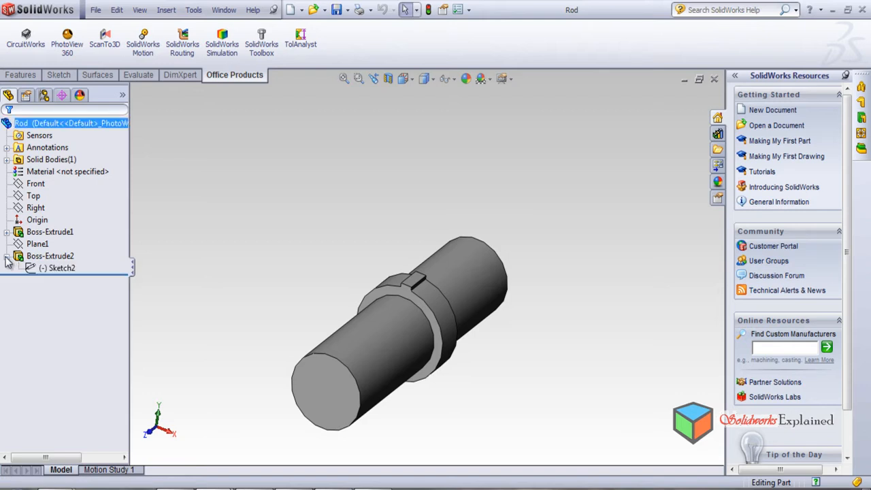
click(45, 270)
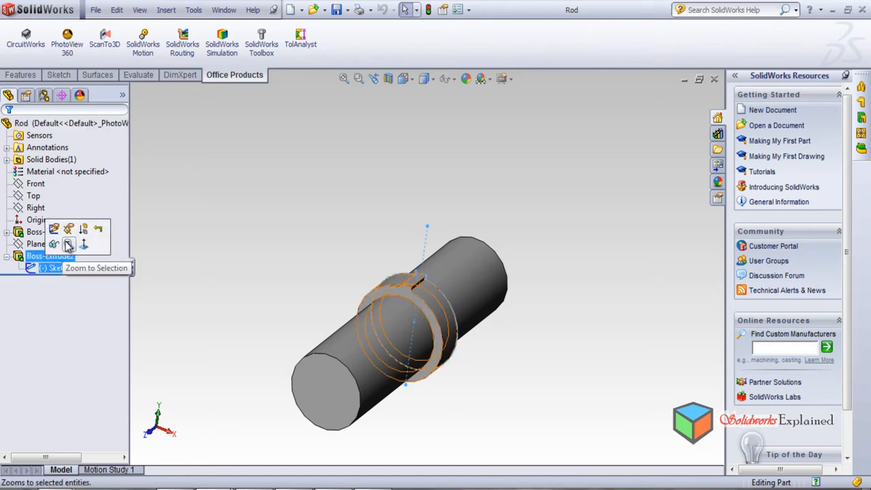
click(85, 246)
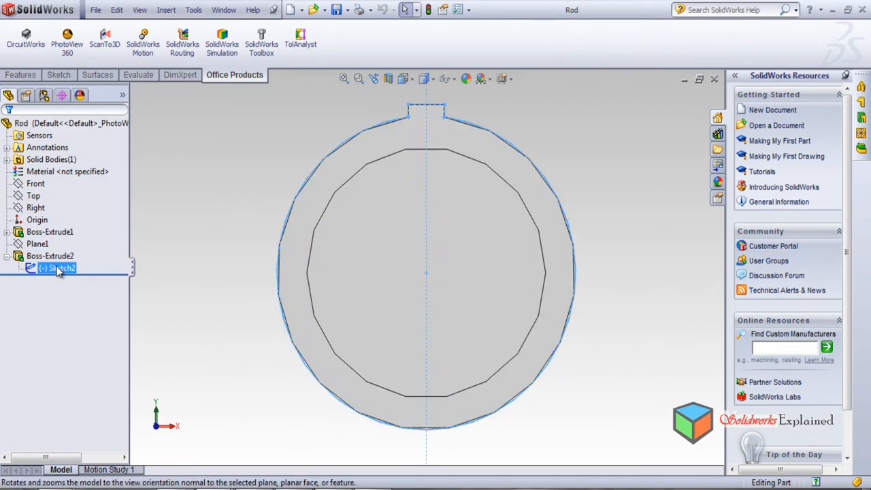
Step: Edit Sketch2 of the Rod's collar, set the key's width to 4 mm, and exit the sketch
right_click(59, 271)
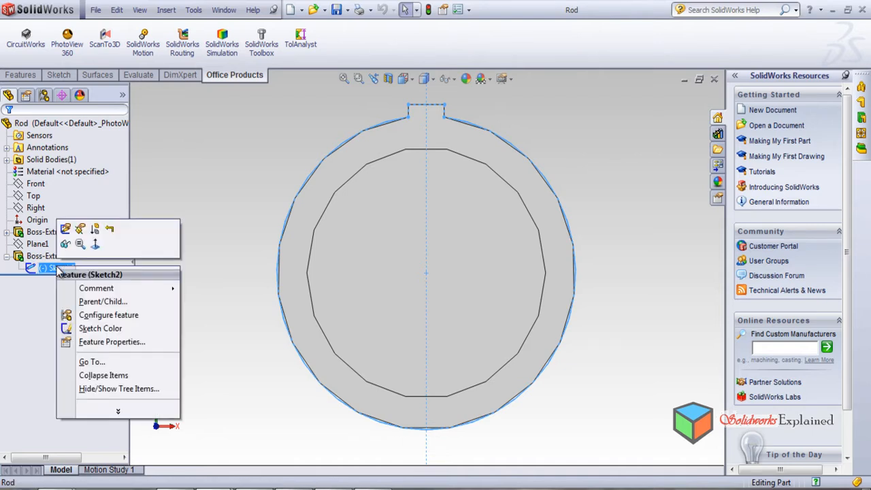
click(66, 235)
scroll(464, 131, down, 2)
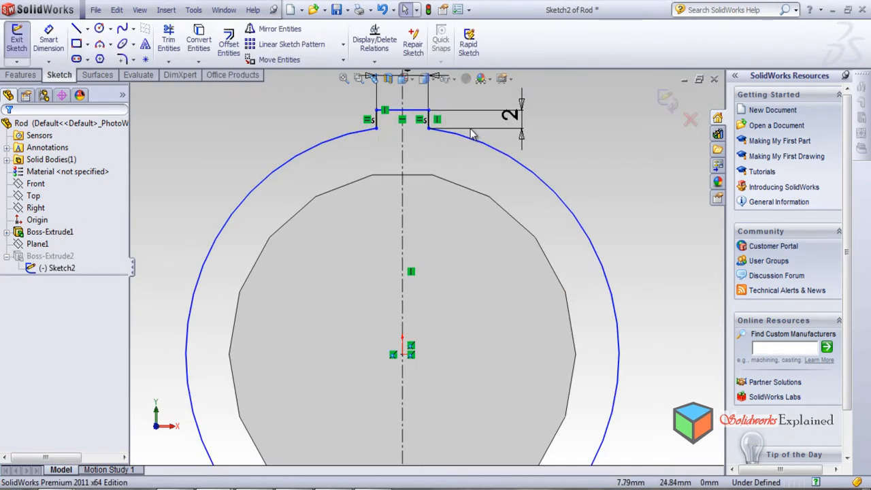
scroll(409, 140, down, 3)
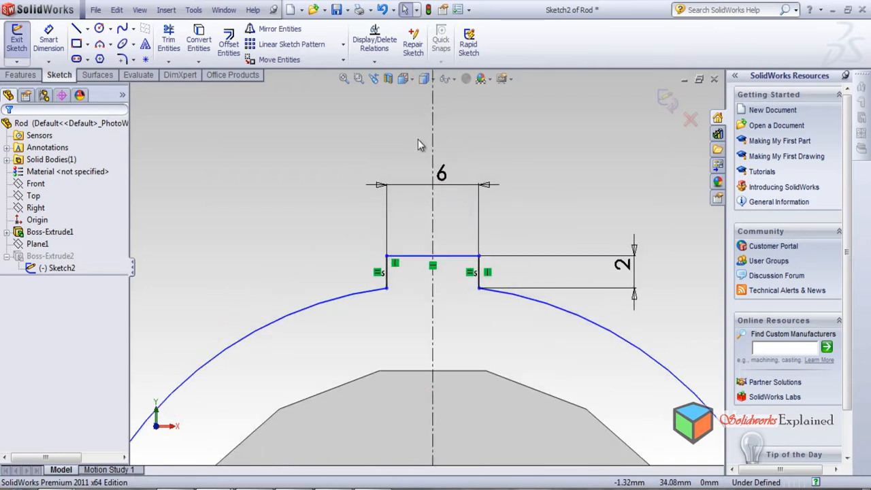
double_click(441, 173)
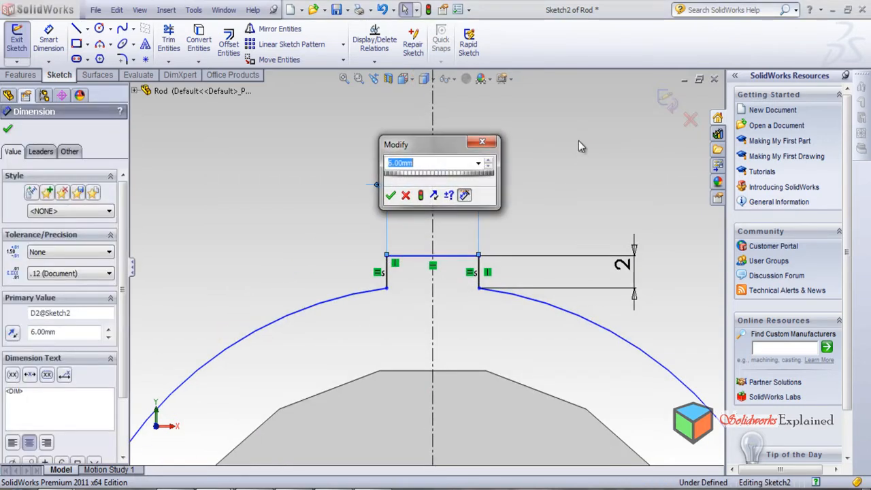
key(Return)
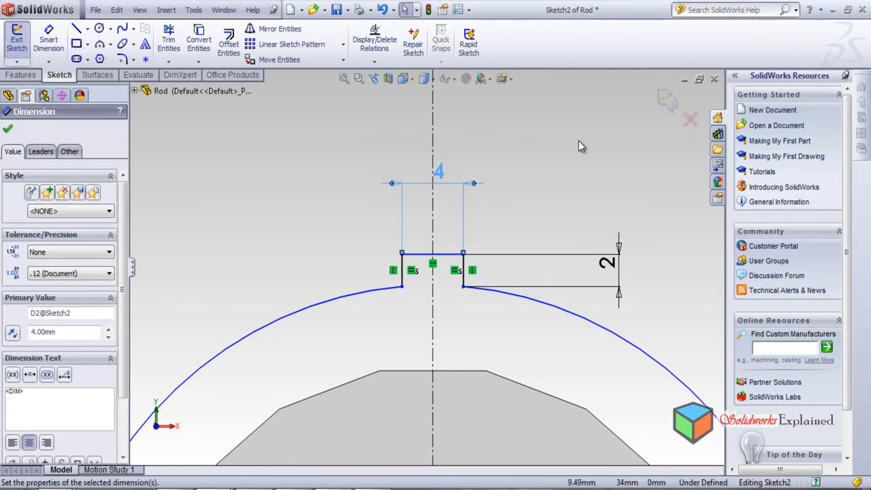
click(675, 97)
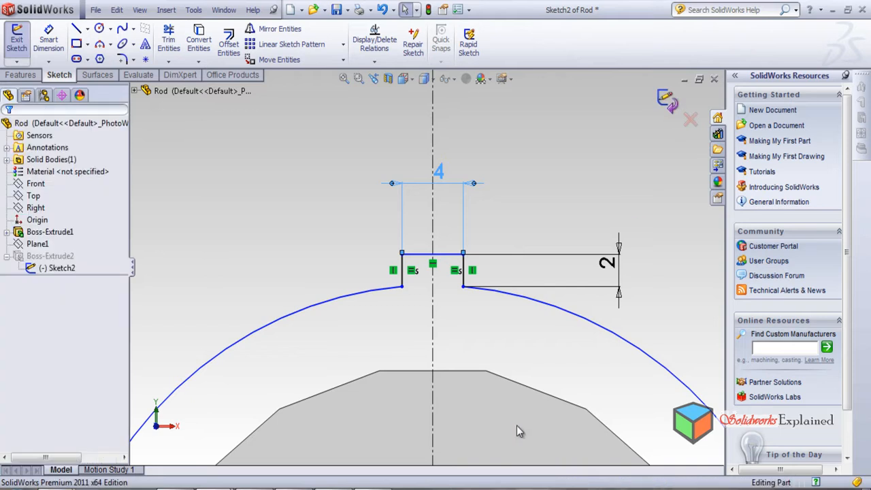
scroll(512, 299, up, 5)
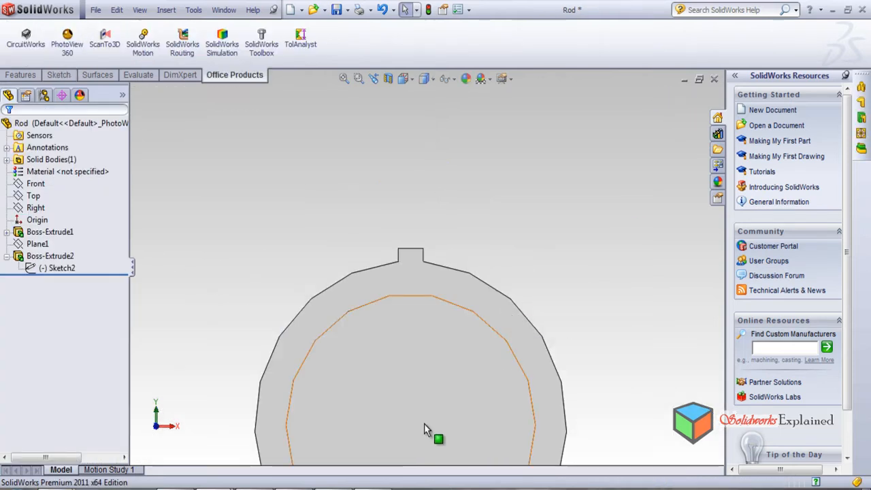
Step: Save the Rod part, return to the Assem1 assembly, and rebuild it with the changed Rod
scroll(320, 415, up, 3)
scroll(438, 280, down, 3)
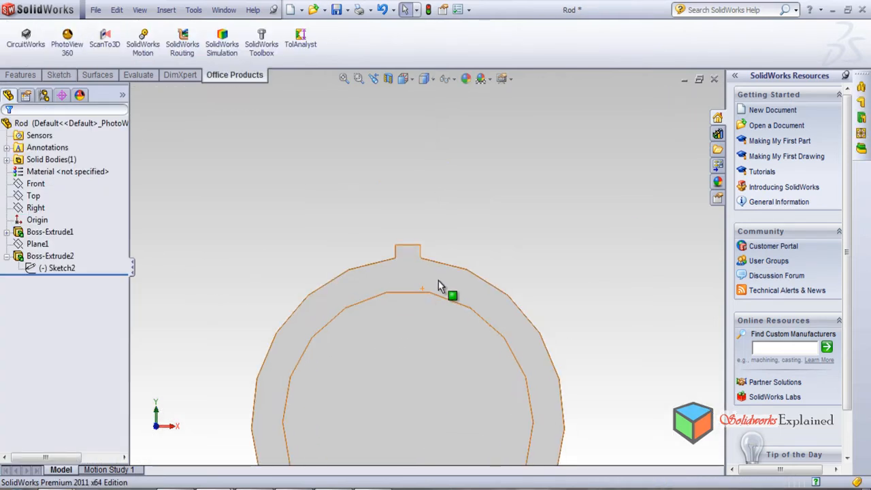
scroll(488, 233, up, 5)
middle_drag(325, 437, 274, 362)
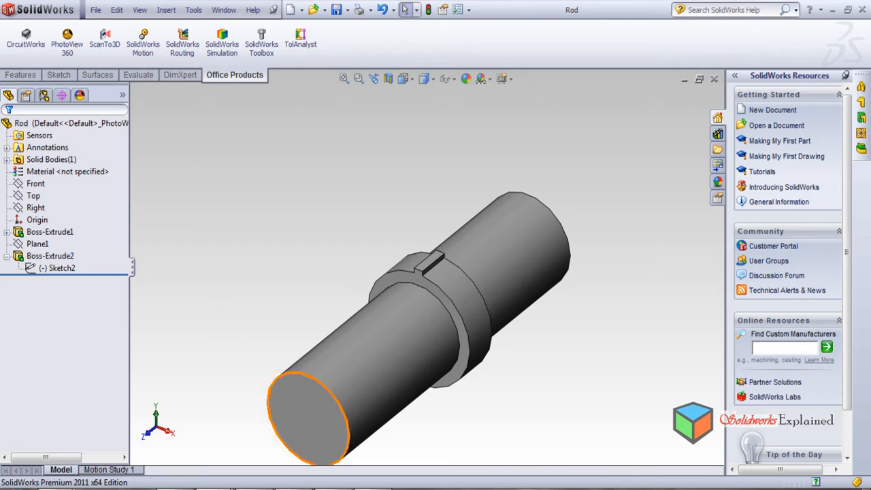
mouse_move(233, 485)
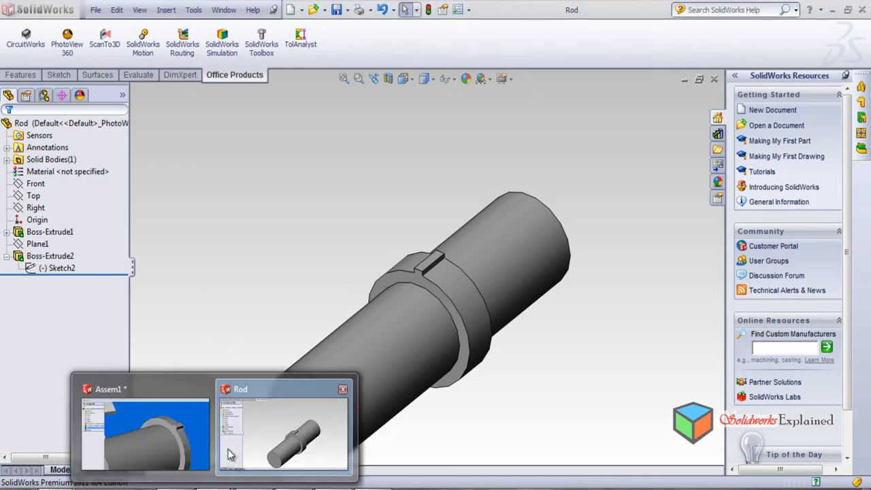
click(176, 424)
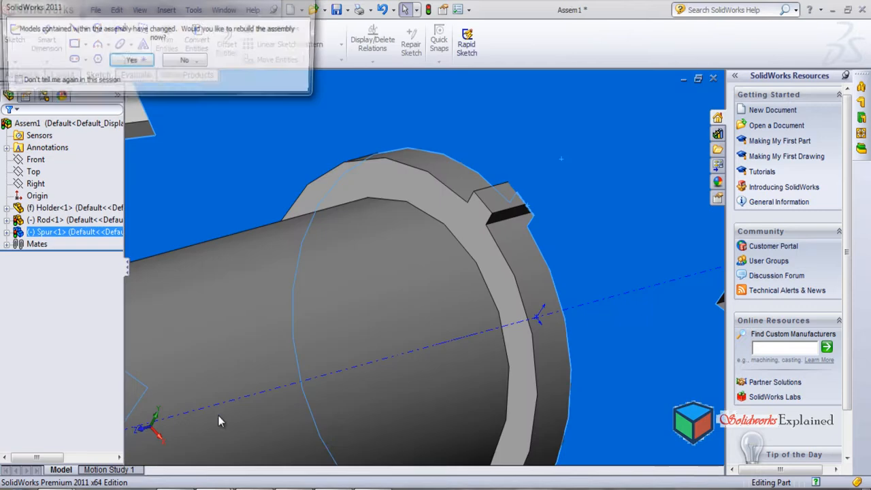
click(133, 66)
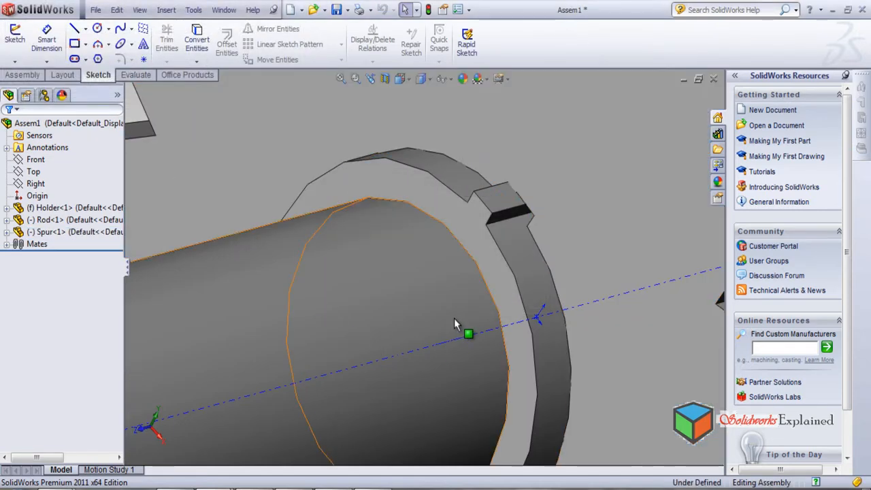
Step: Slide the Spur along the Rod off the collar toward the Rod's free end, exposing the collar's key
mouse_move(439, 302)
middle_down()
mouse_move(431, 298)
mouse_move(469, 249)
mouse_move(452, 287)
mouse_move(437, 286)
middle_up()
drag(570, 201, 374, 278)
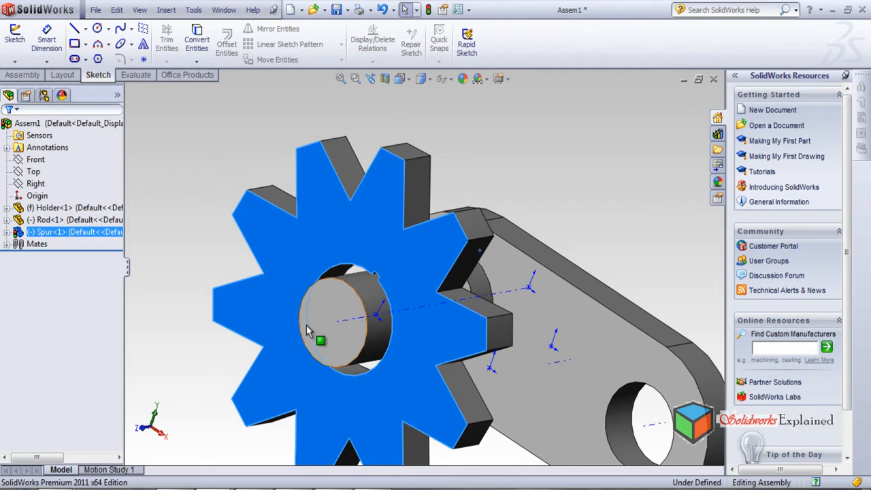
middle_drag(326, 252, 442, 312)
click(442, 279)
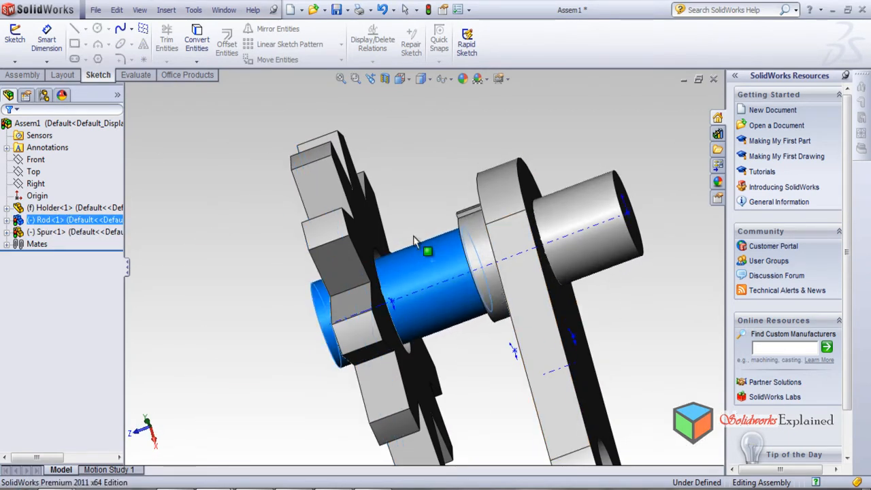
middle_drag(401, 286, 170, 291)
click(169, 291)
drag(398, 292, 436, 184)
middle_drag(507, 324, 495, 299)
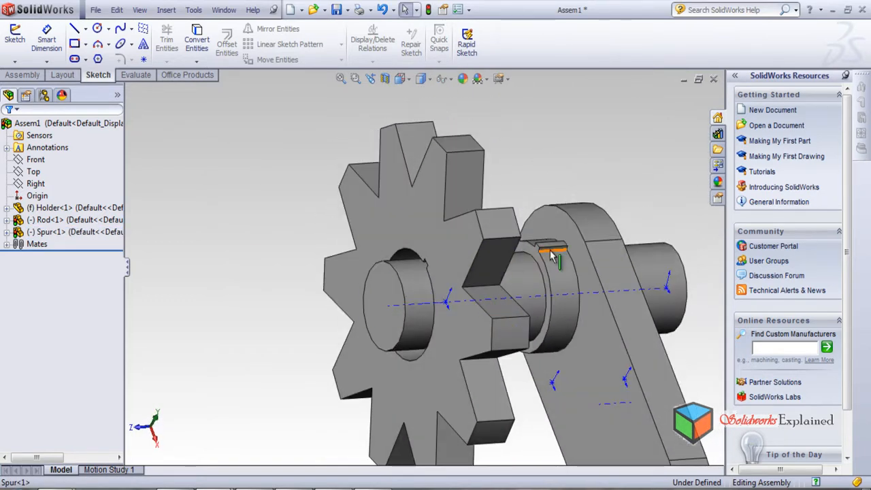
Step: Add a Coincident mate between the side face of the Rod collar's key and the matching side face of the Spur's keyway
scroll(565, 241, down, 7)
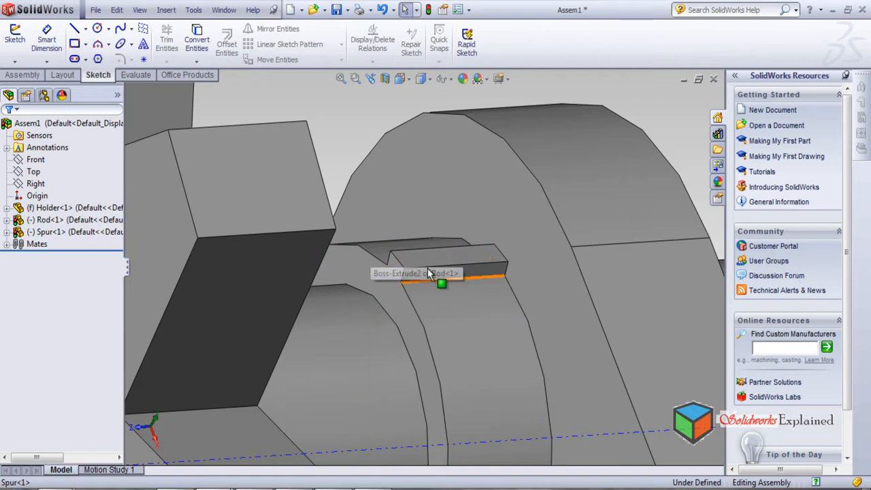
click(463, 271)
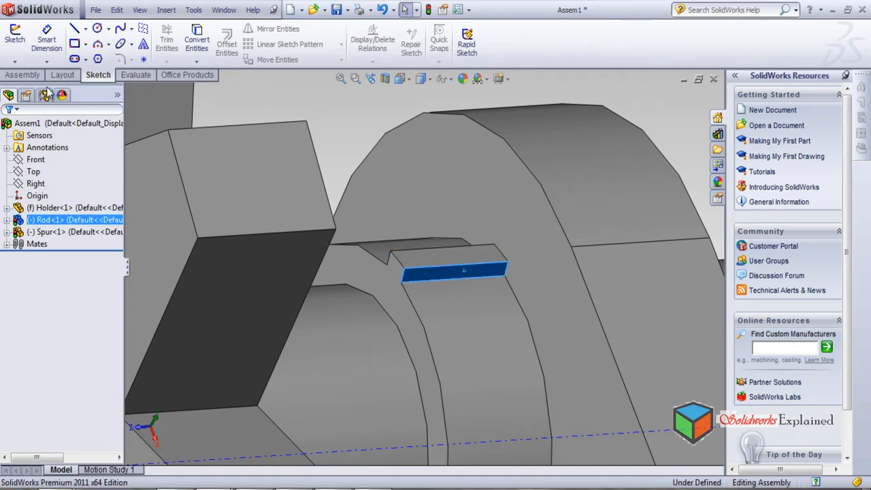
click(25, 74)
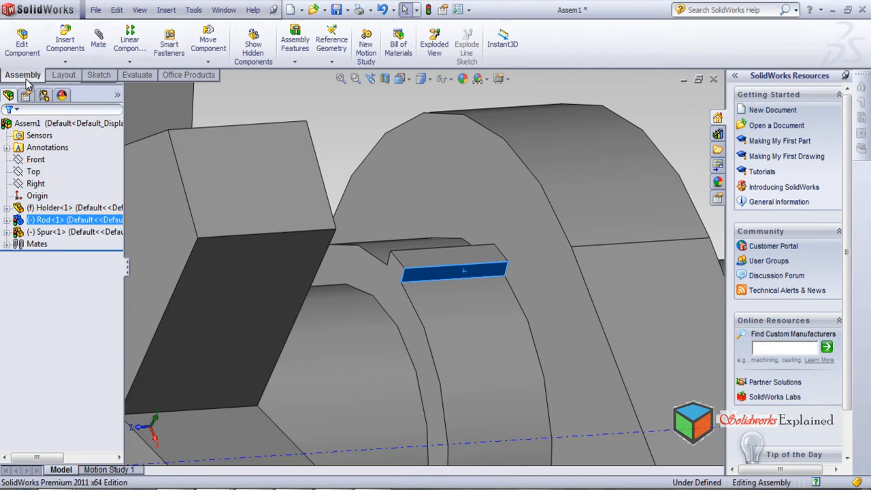
click(102, 43)
middle_drag(298, 298, 388, 296)
scroll(384, 292, up, 5)
scroll(283, 291, down, 3)
scroll(282, 291, down, 4)
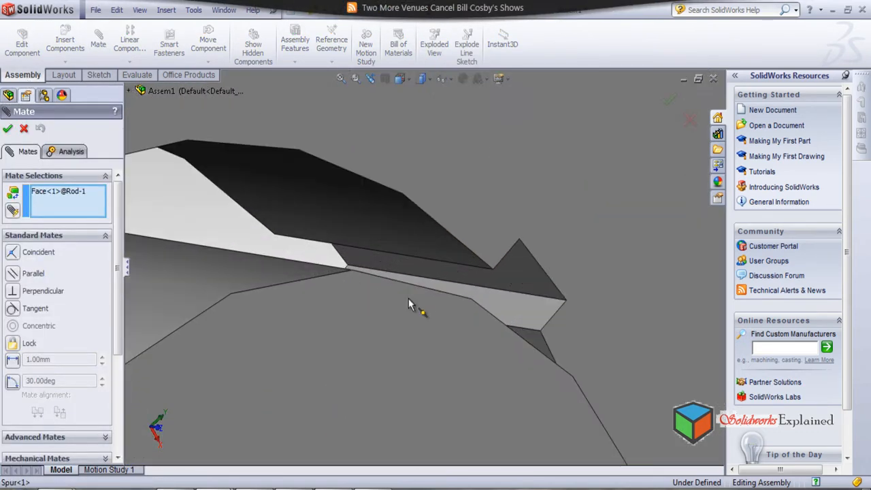
click(531, 315)
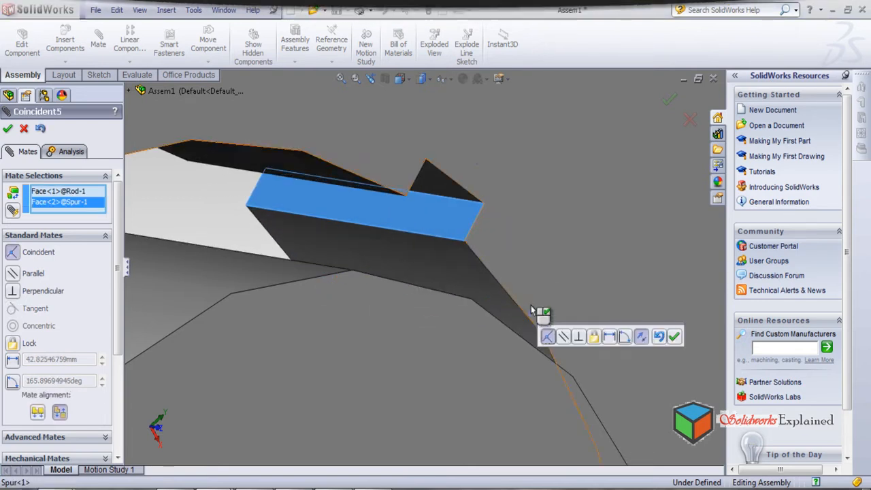
scroll(504, 279, up, 6)
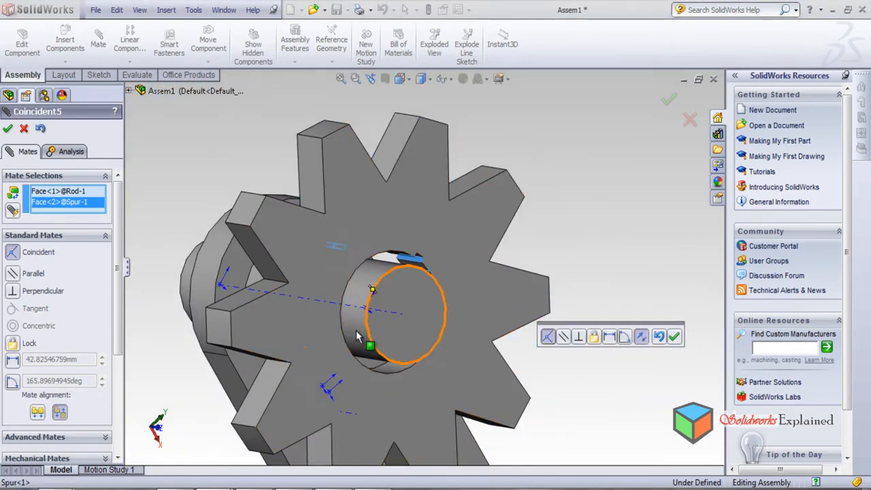
middle_drag(195, 277, 97, 360)
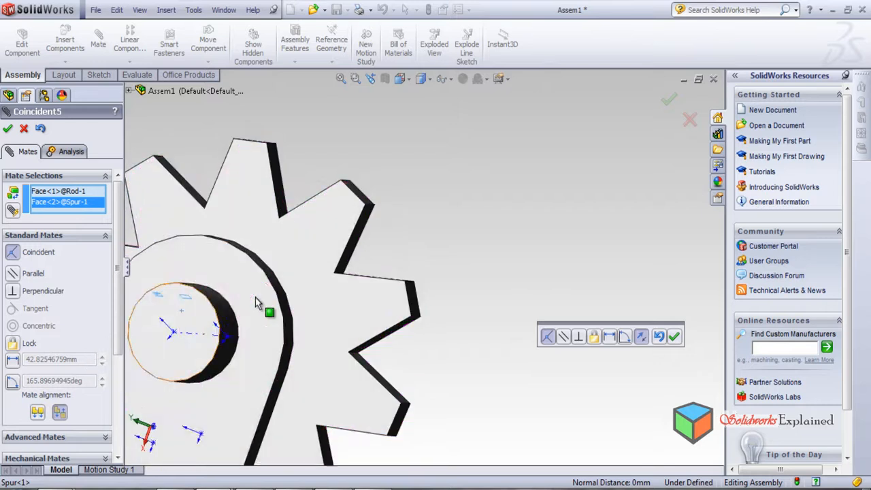
scroll(197, 308, down, 3)
scroll(291, 287, up, 6)
middle_drag(363, 220, 407, 305)
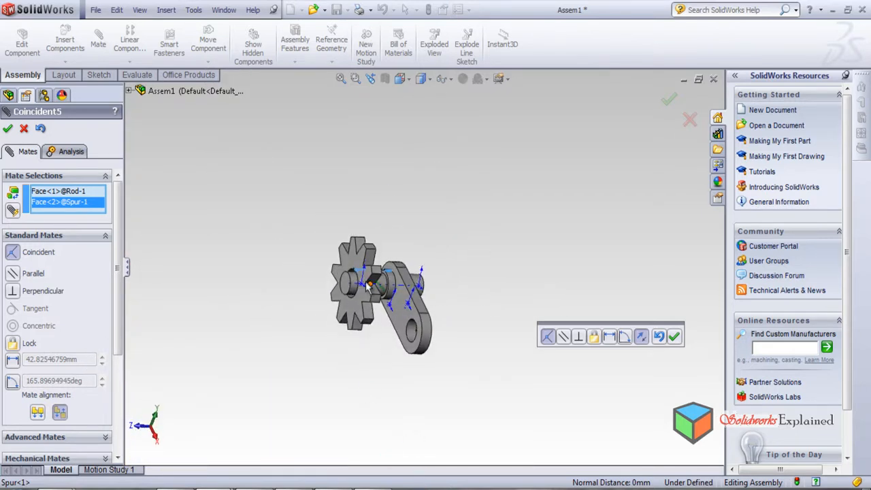
scroll(325, 259, down, 5)
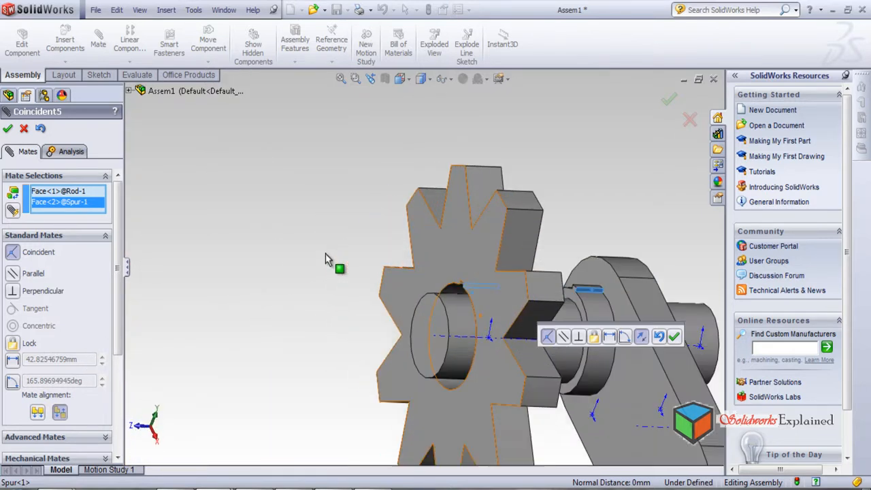
click(7, 129)
Step: Slide the Spur toward the Holder and add a Coincident mate between the Spur's Holder-side face and the Holder's adjacent face
drag(493, 289, 580, 300)
scroll(580, 300, down, 4)
scroll(482, 259, up, 5)
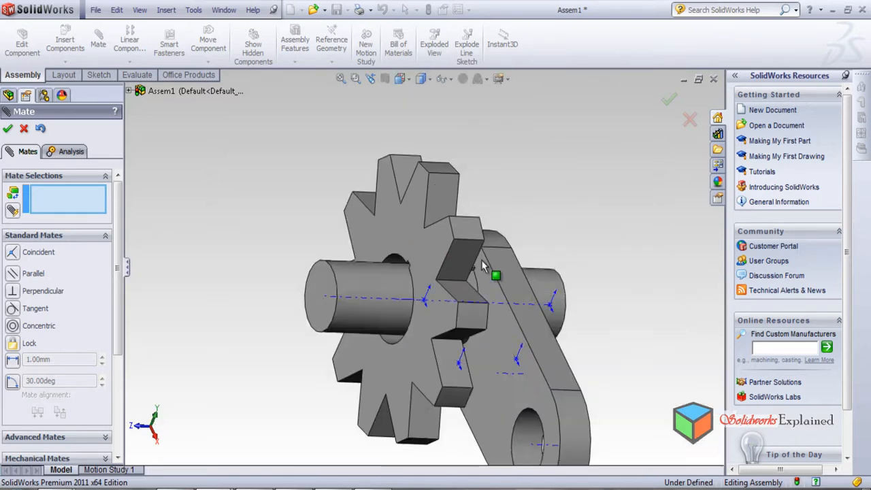
scroll(449, 283, down, 3)
middle_drag(475, 280, 437, 316)
middle_drag(507, 256, 488, 283)
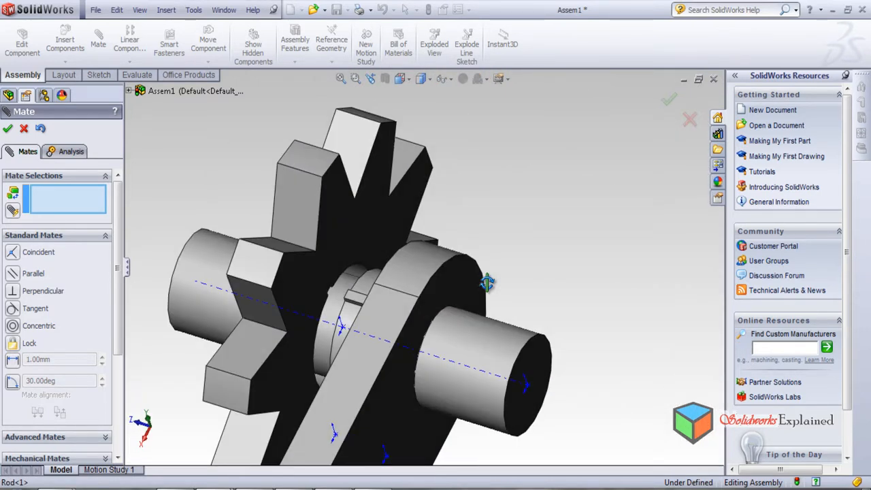
click(329, 255)
middle_drag(330, 255, 93, 193)
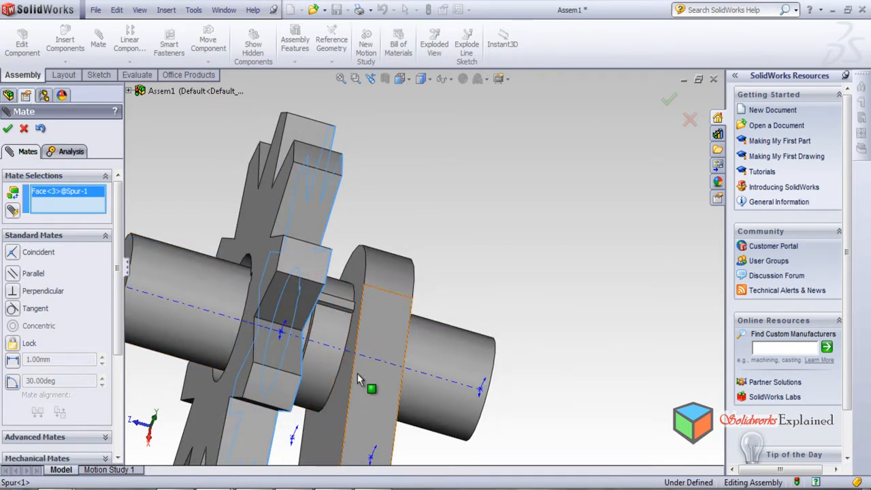
click(337, 416)
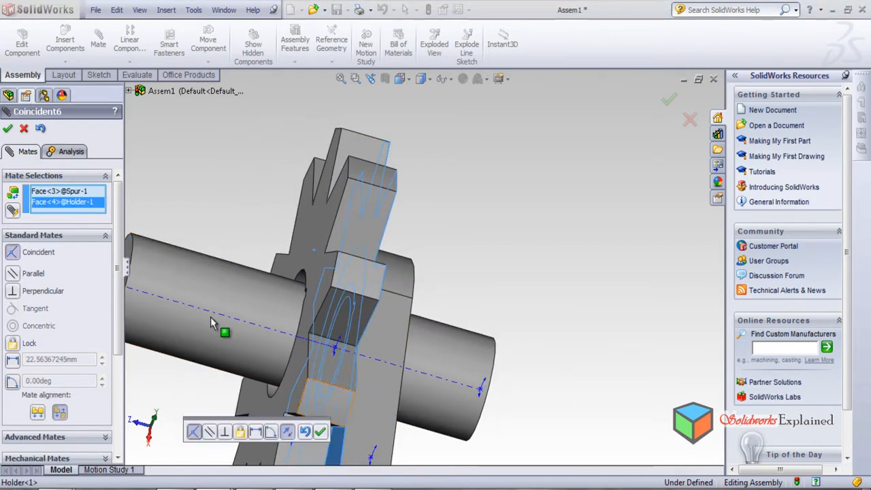
click(8, 128)
Step: Rotate the Spur on the Rod and examine the fit of the collar's key in the Spur's keyway from the front
middle_drag(310, 326, 403, 281)
drag(393, 251, 399, 296)
scroll(355, 310, down, 3)
scroll(355, 310, down, 5)
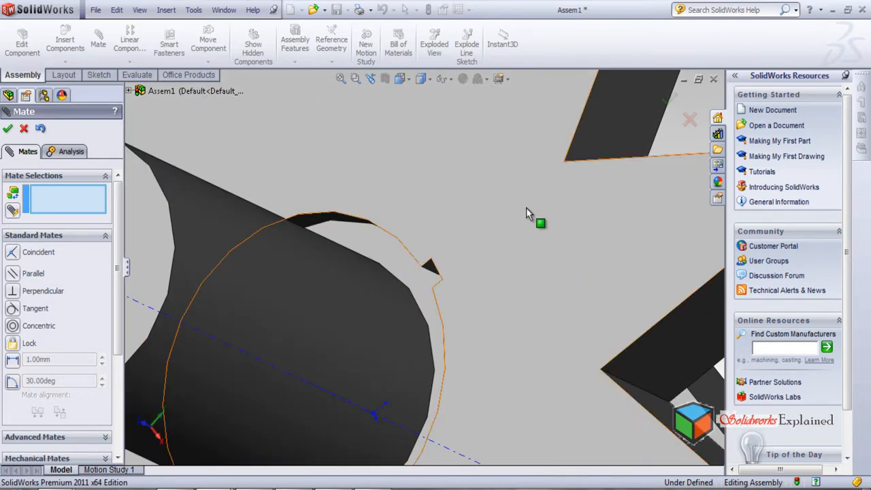
scroll(569, 259, up, 5)
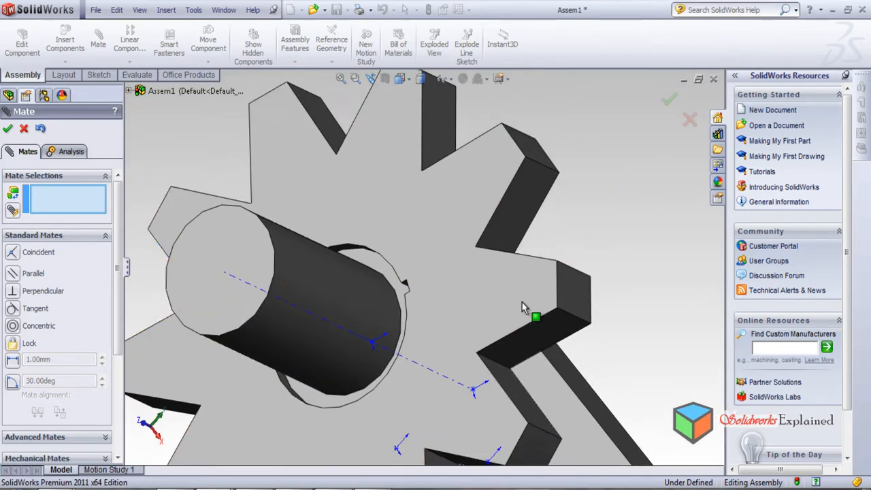
scroll(436, 310, down, 2)
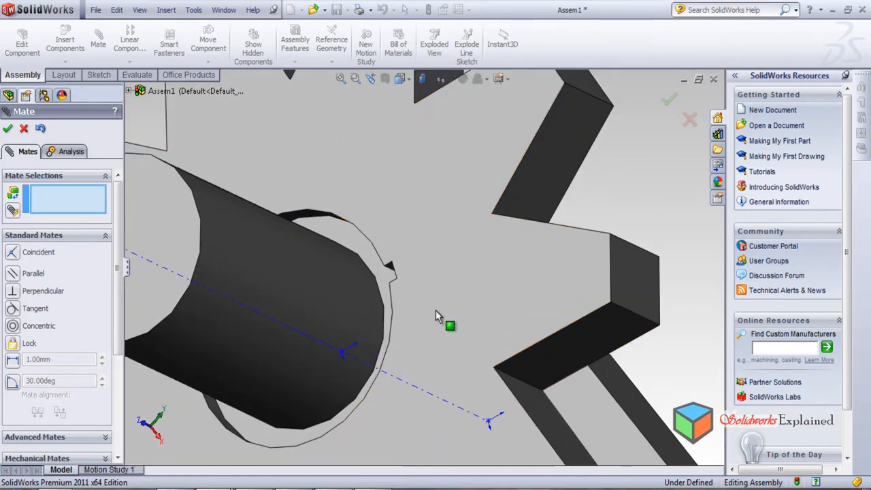
scroll(436, 310, up, 3)
middle_drag(420, 321, 430, 366)
scroll(372, 286, down, 5)
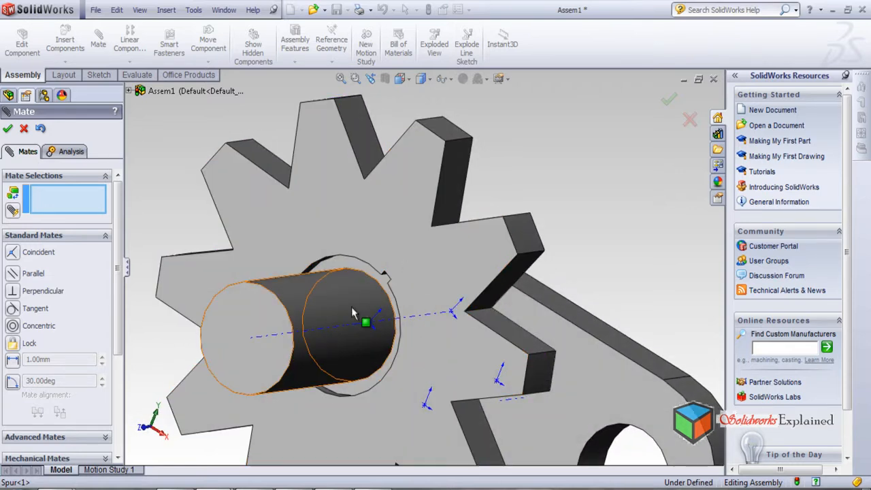
Step: Switch to the Rod part and check the extrusion depth of its keyed collar
middle_drag(372, 285, 350, 279)
scroll(356, 277, up, 5)
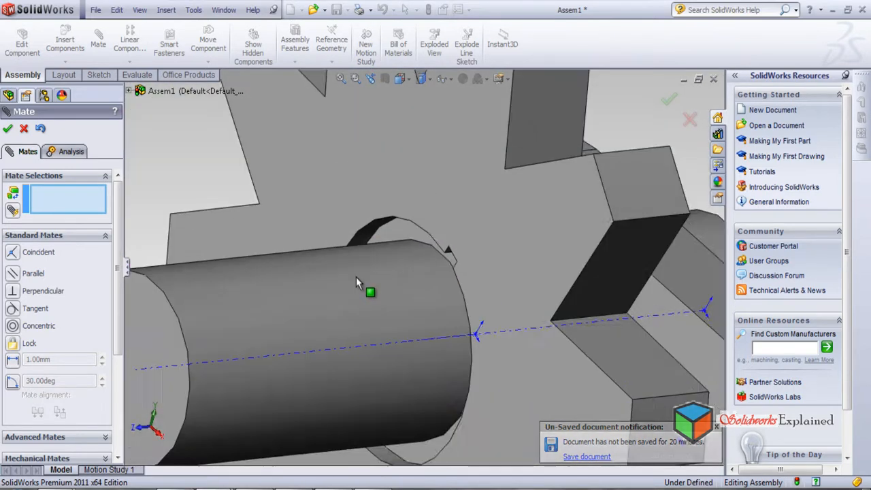
middle_drag(231, 316, 327, 250)
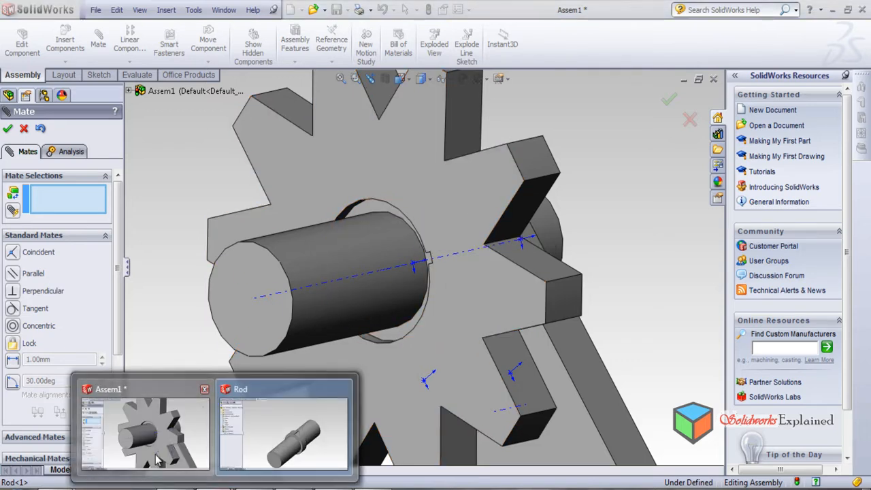
click(292, 442)
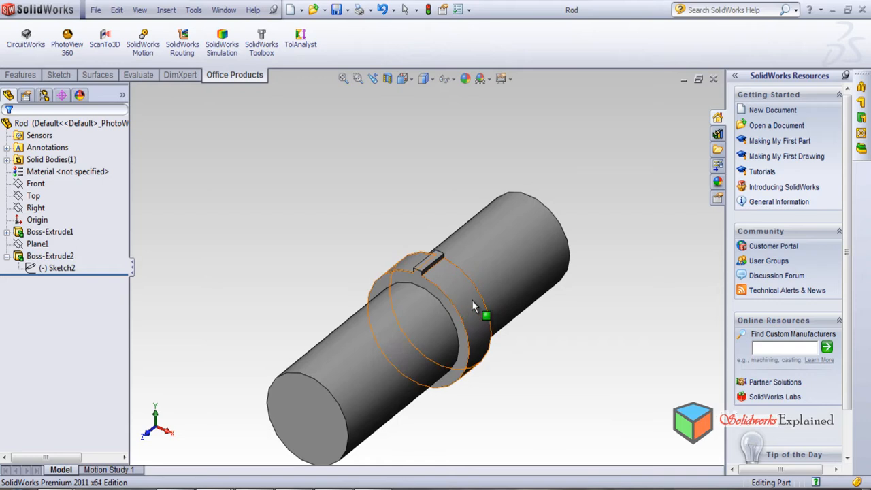
scroll(475, 314, down, 3)
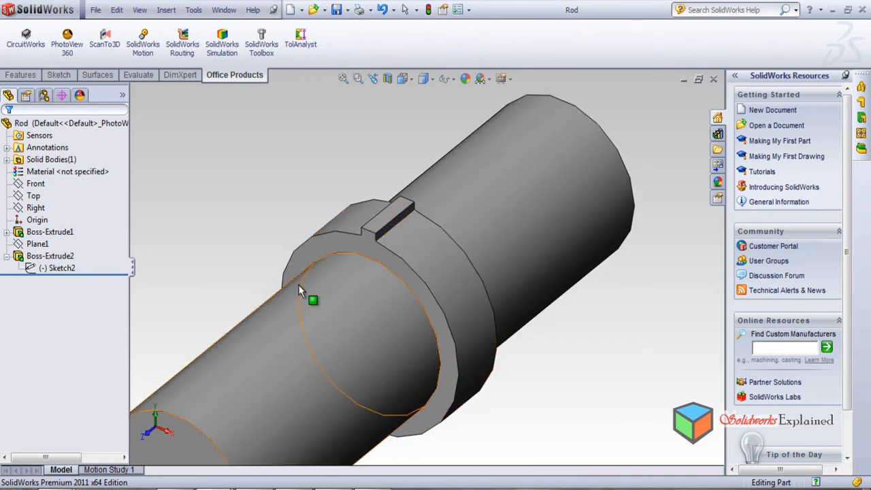
click(50, 256)
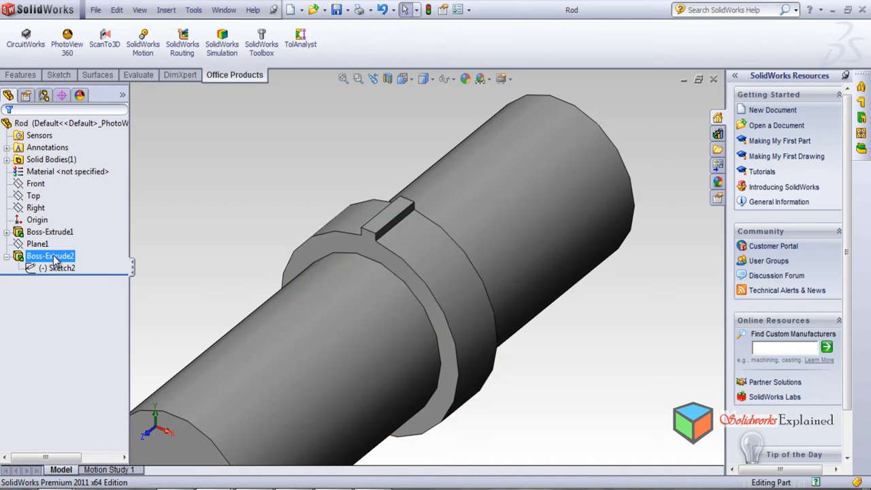
right_click(54, 259)
click(61, 218)
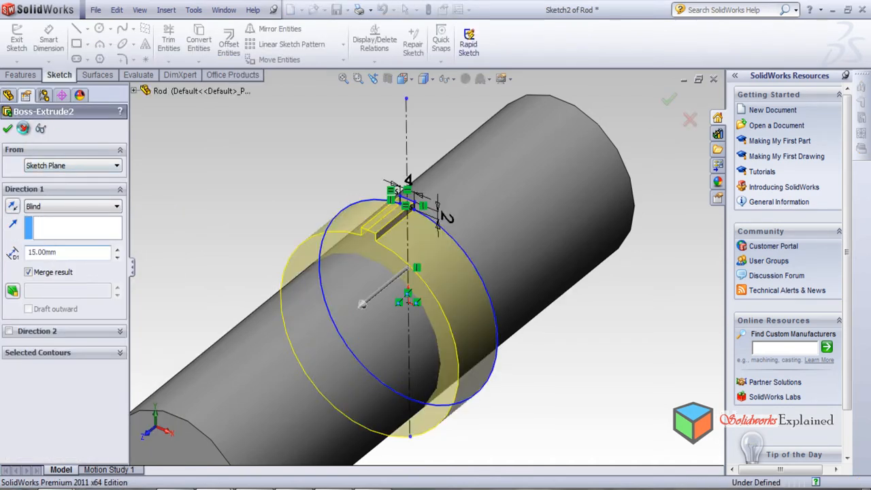
click(24, 130)
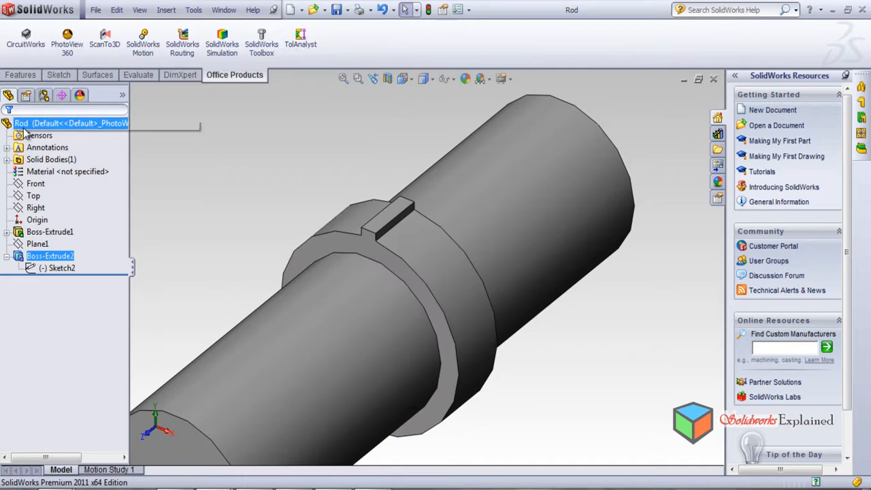
Step: Open the Spur part from the Gear mates folder and orient it to show the gear's thickness
click(312, 10)
click(266, 143)
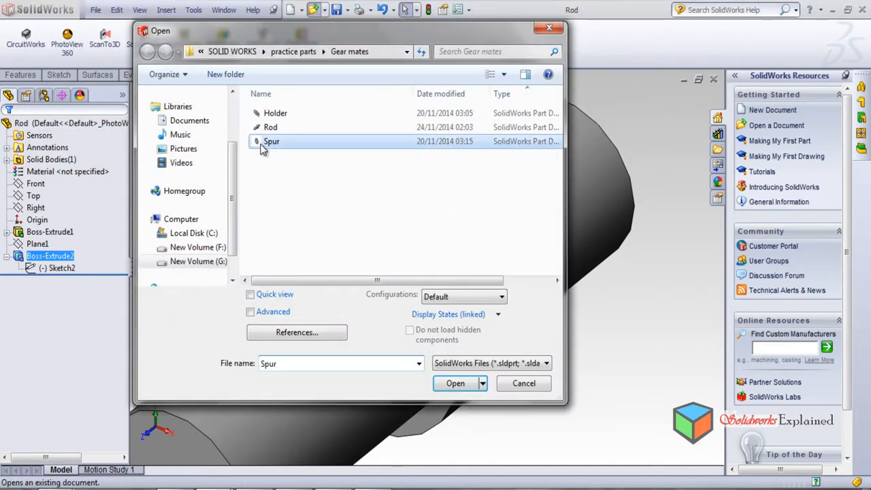
double_click(263, 143)
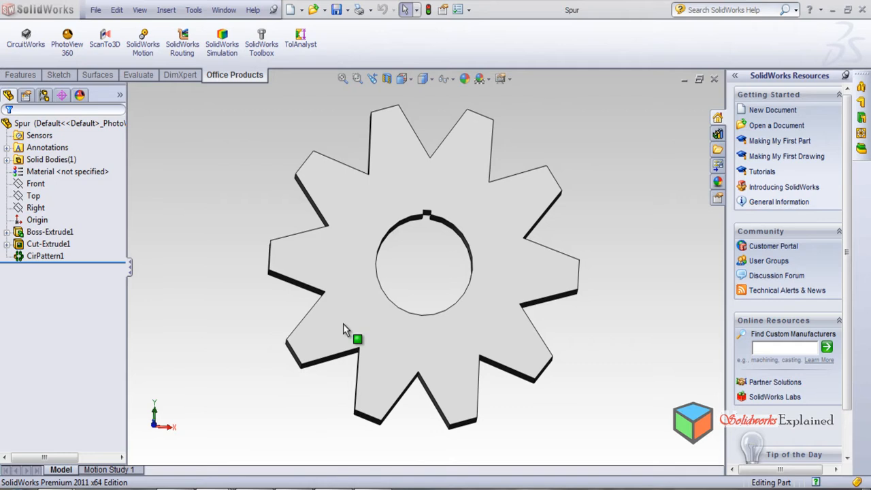
middle_drag(438, 302, 121, 344)
Step: Set the depth of the spur gear's base extrusion to 15 mm and save the part
click(50, 257)
click(51, 245)
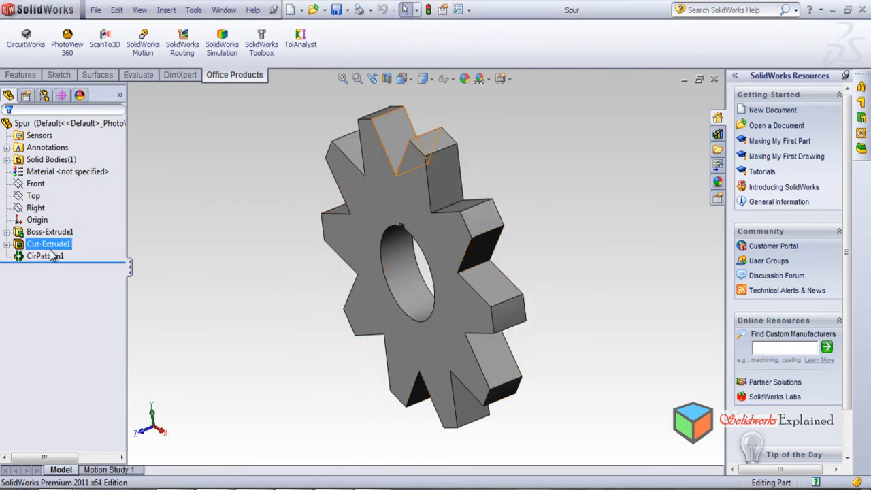
click(59, 233)
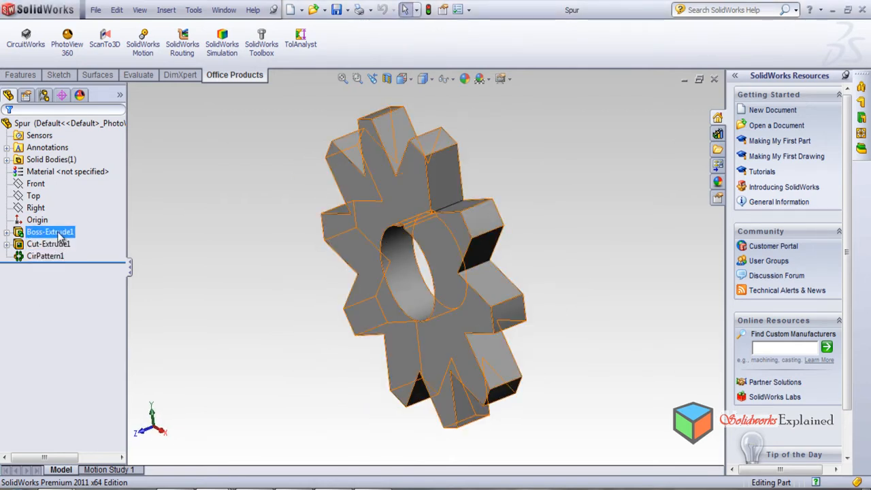
right_click(60, 235)
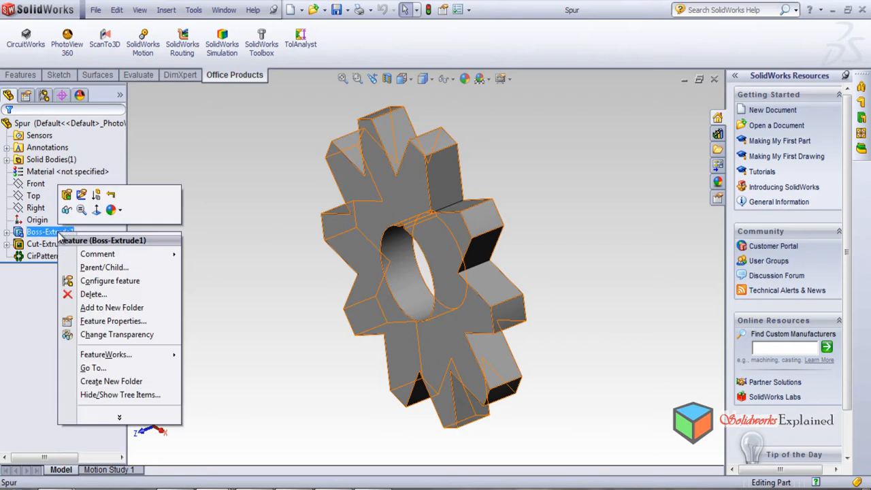
click(70, 197)
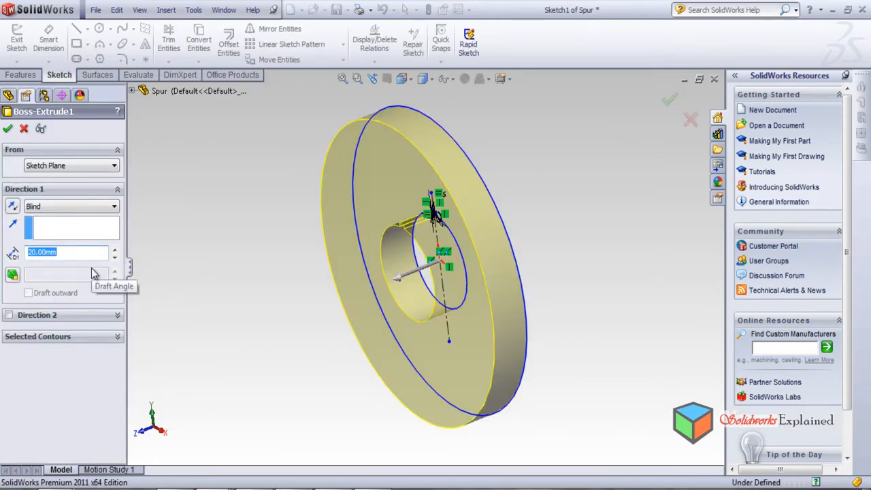
key(Return)
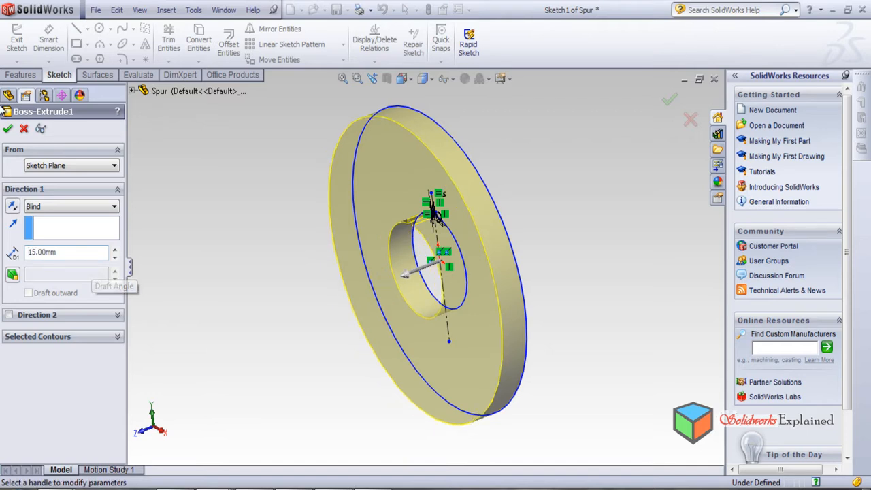
click(8, 130)
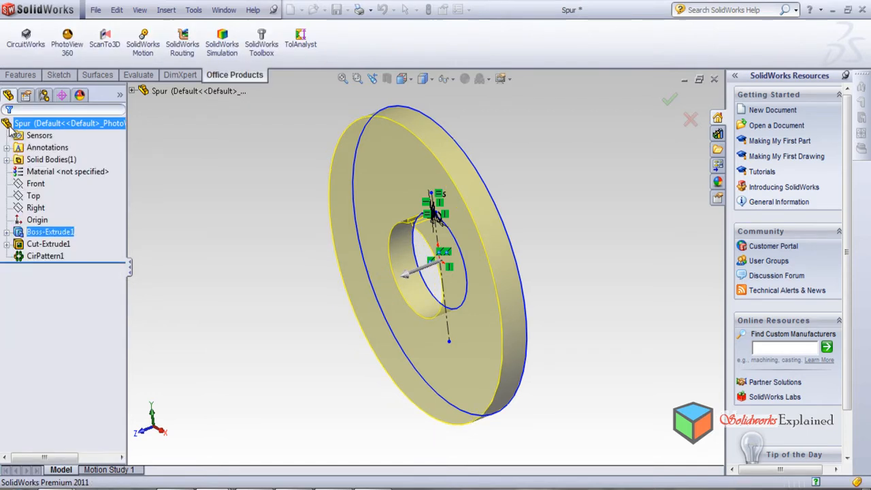
middle_drag(287, 203, 295, 170)
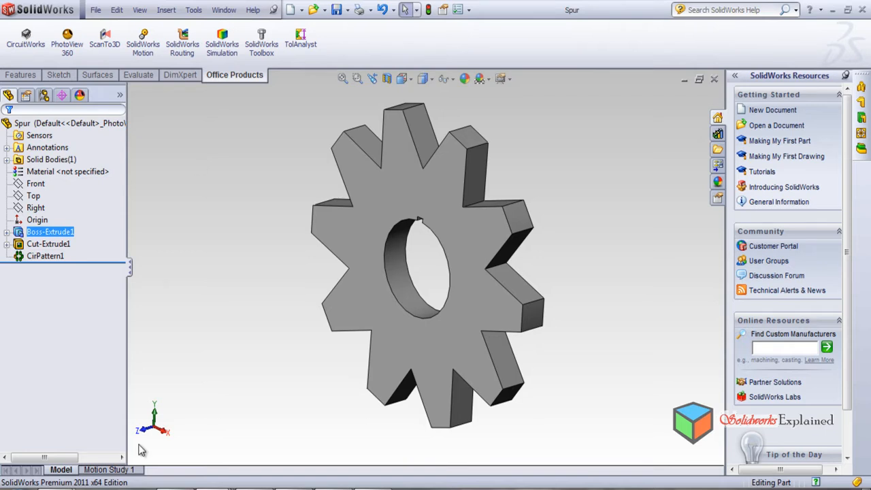
Step: Return to the Assem1 assembly and examine how the spur gear sits on the rod and against the holder
mouse_move(219, 486)
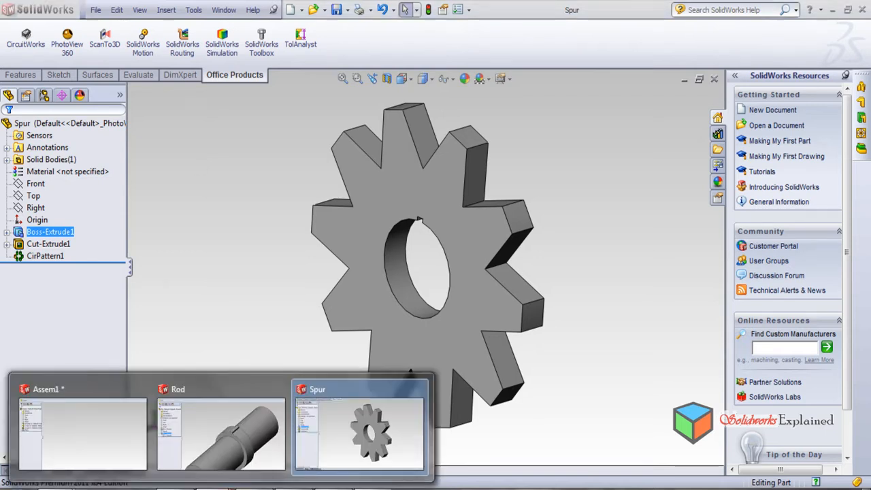
click(94, 439)
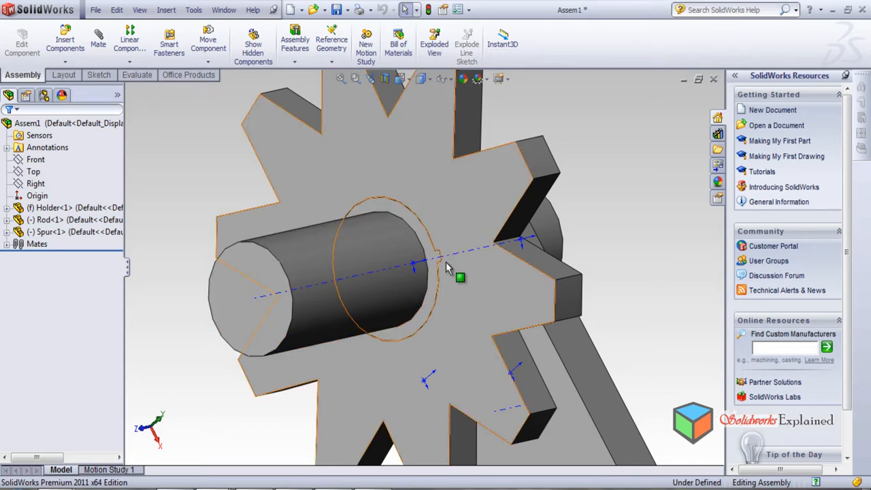
middle_drag(442, 319, 426, 288)
scroll(369, 332, down, 5)
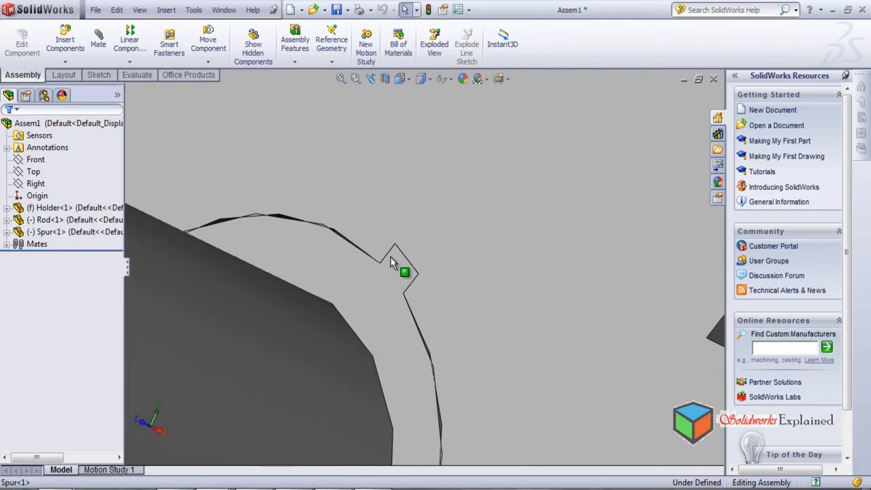
scroll(412, 341, up, 5)
drag(420, 264, 536, 268)
middle_drag(535, 257, 382, 316)
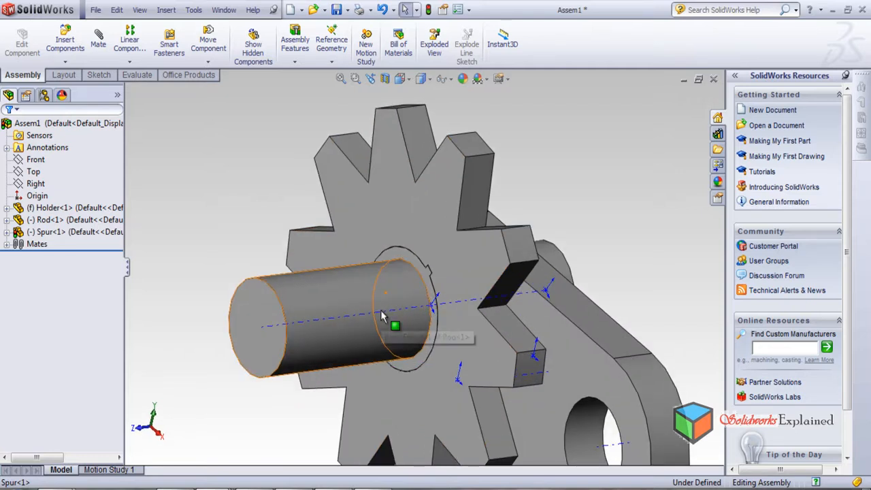
scroll(382, 317, up, 3)
scroll(497, 381, up, 2)
scroll(473, 368, down, 2)
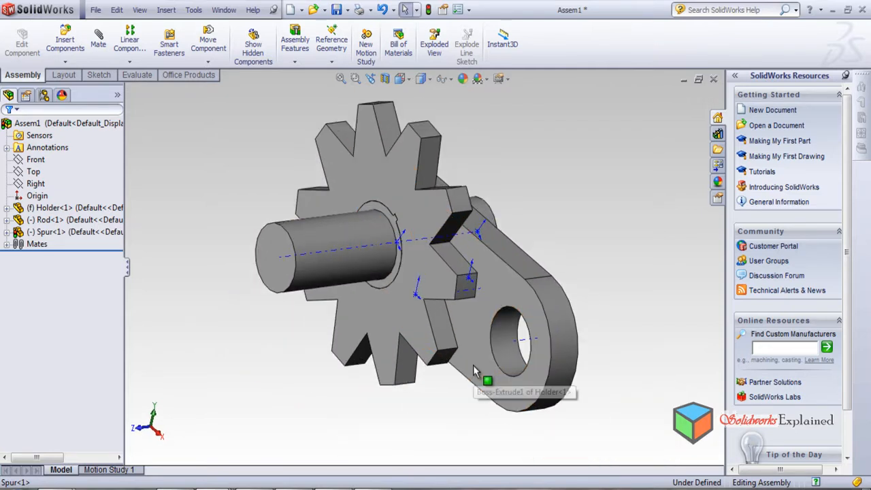
middle_drag(420, 307, 522, 346)
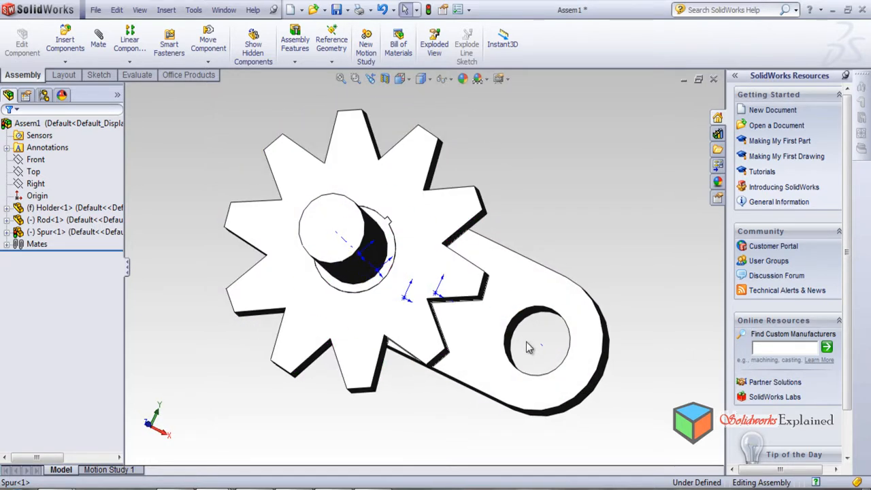
scroll(392, 387, down, 2)
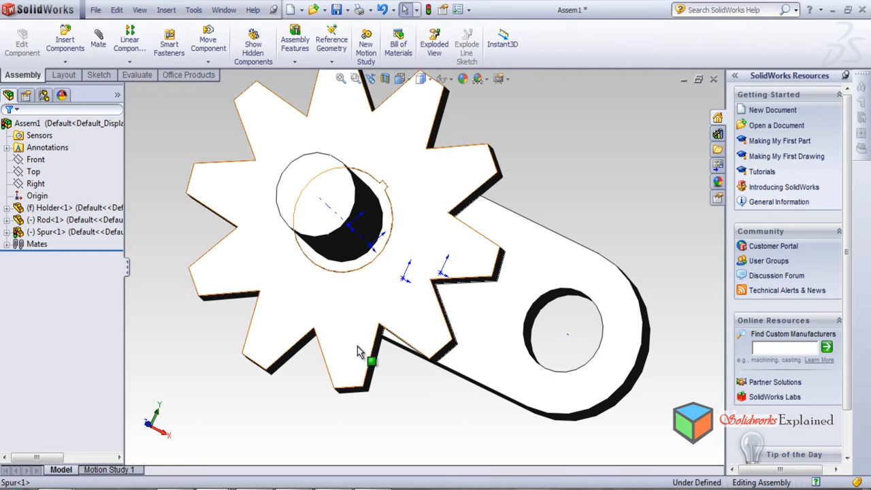
scroll(421, 313, up, 2)
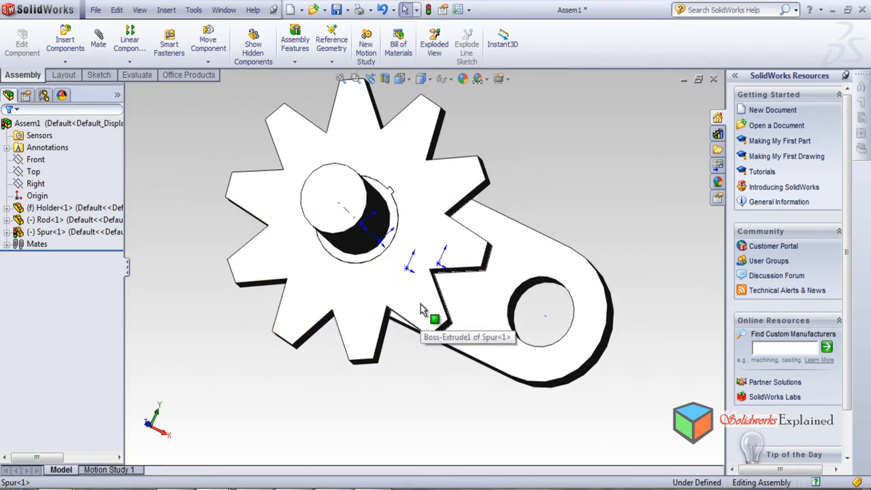
scroll(421, 317, up, 2)
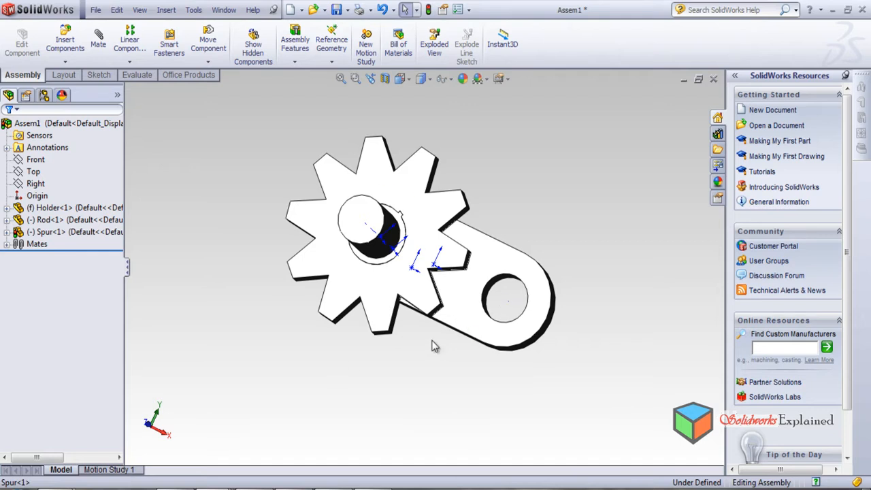
Step: Insert a second Rod component near the holder's empty hole
click(65, 38)
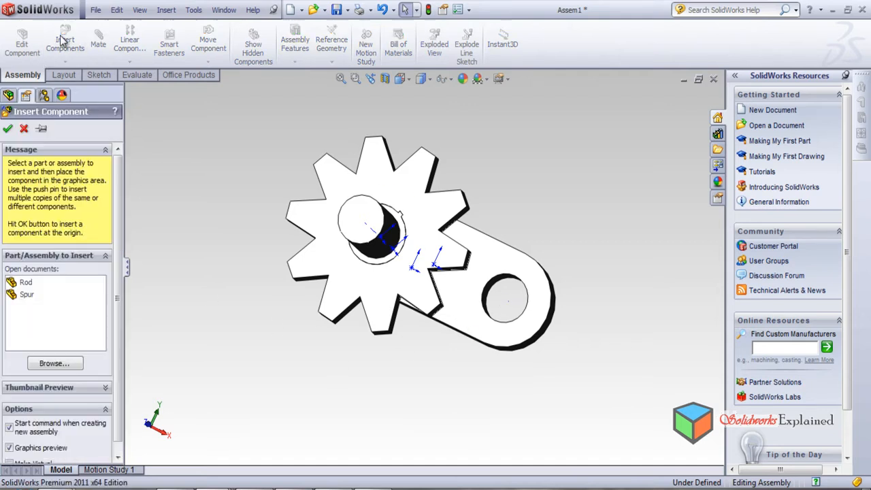
click(27, 282)
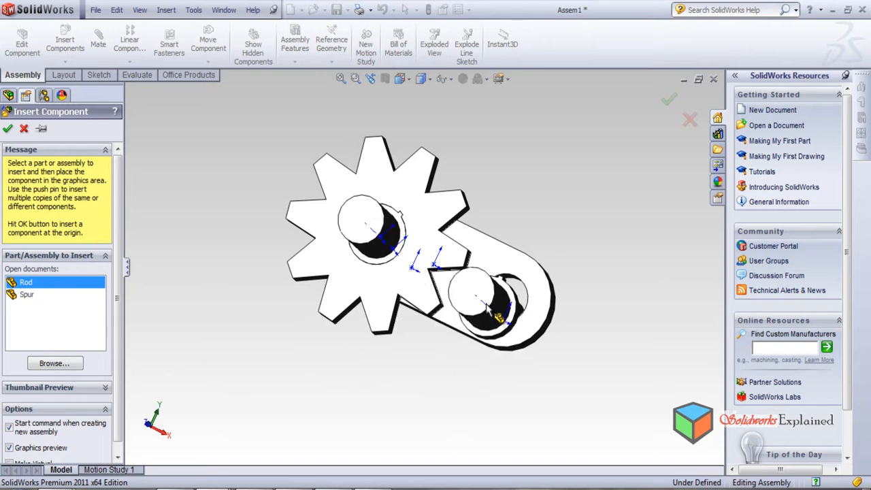
click(501, 310)
Step: Add a coincident mate between the axis of the holder's free hole and the second rod's axis
middle_drag(518, 407, 472, 426)
scroll(482, 364, down, 5)
click(477, 206)
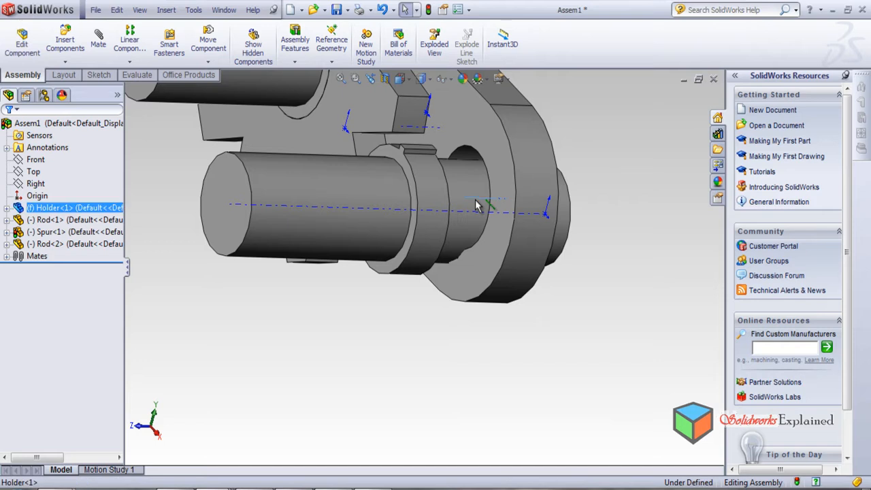
click(99, 39)
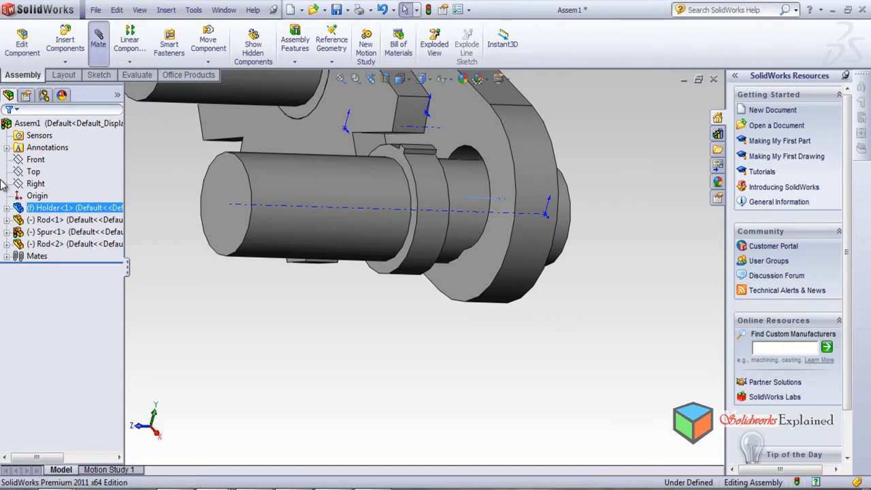
click(389, 210)
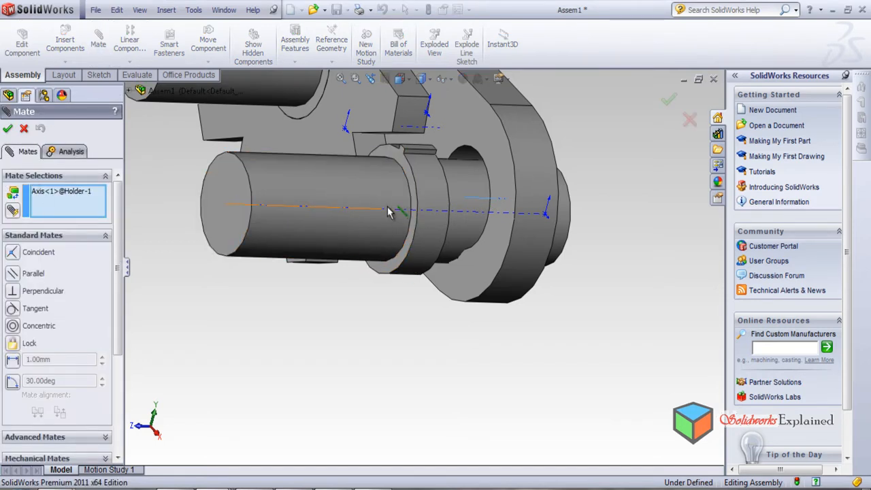
middle_drag(452, 268, 488, 345)
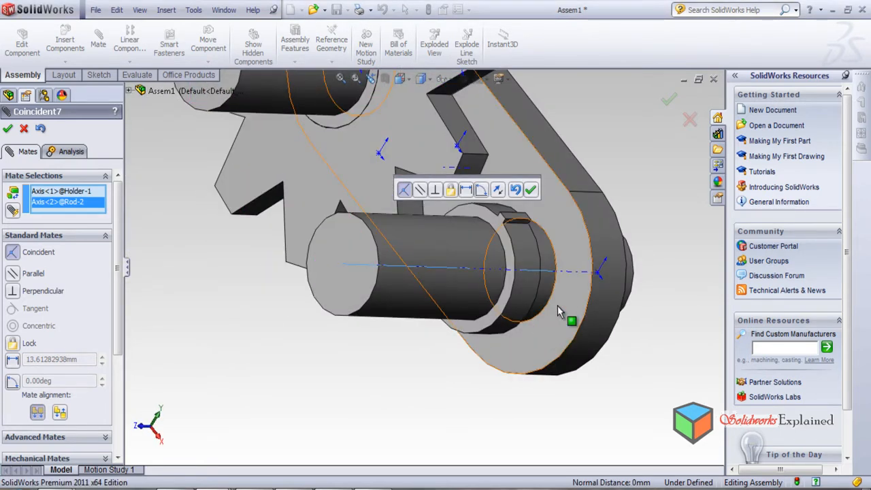
key(Return)
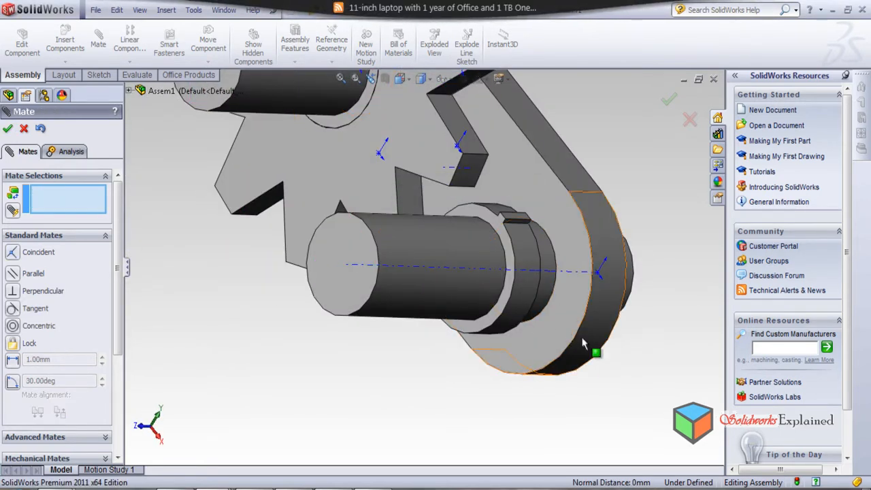
Step: Add a coincident mate between the holder's face around the free hole and the adjoining collar face of the second rod
click(563, 305)
middle_drag(574, 302, 399, 377)
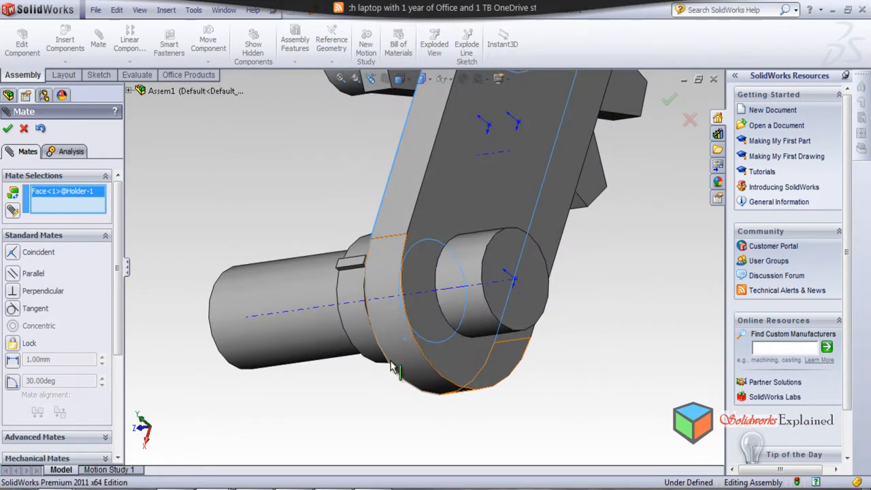
scroll(357, 306, down, 3)
scroll(358, 306, down, 3)
middle_drag(384, 277, 294, 225)
click(293, 224)
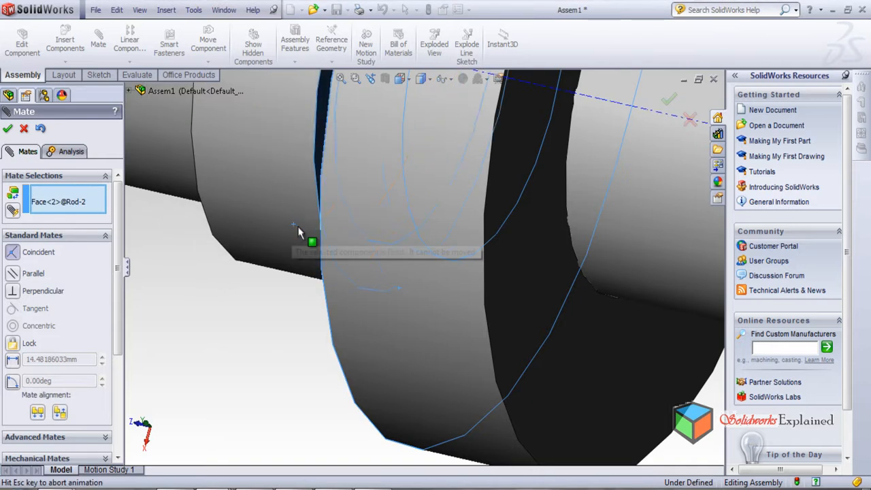
scroll(225, 285, down, 2)
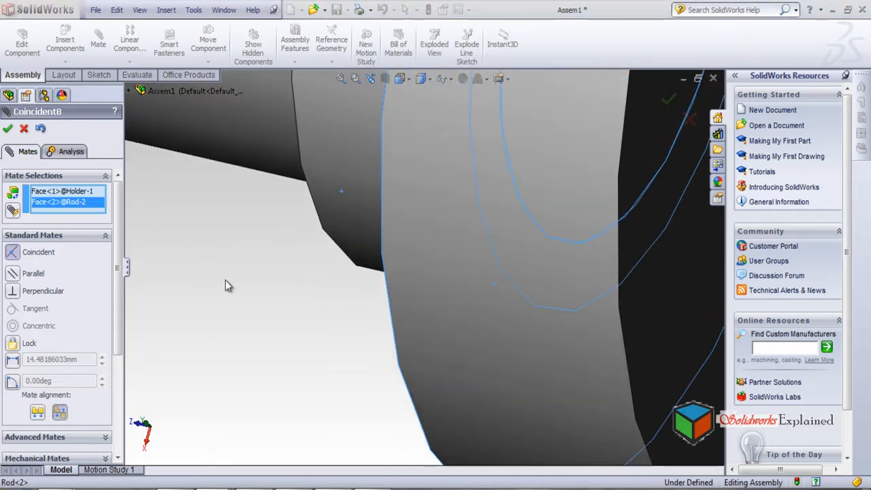
click(8, 128)
Step: Examine how the second rod sits beside the spur gear and test its rotation in the holder, leaving the Mate command
scroll(265, 317, down, 3)
scroll(282, 307, up, 7)
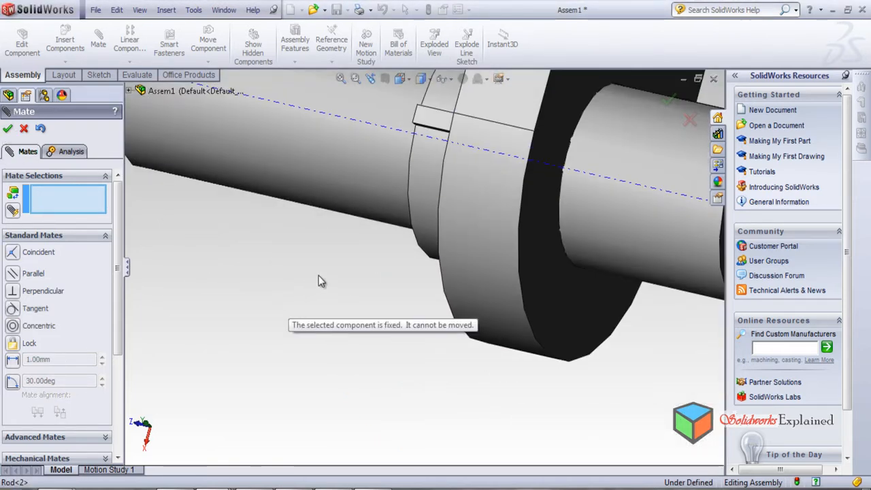
scroll(321, 275, up, 5)
middle_drag(381, 266, 435, 285)
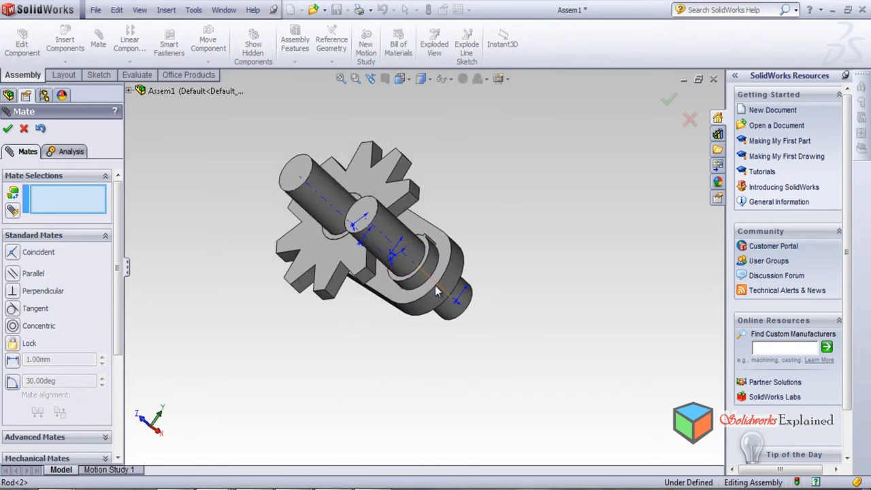
scroll(373, 235, down, 2)
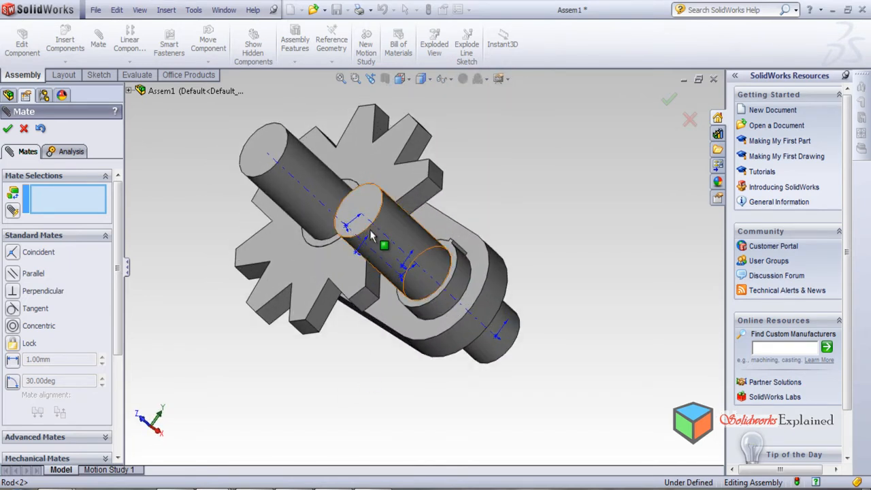
scroll(371, 235, down, 2)
middle_drag(329, 259, 323, 337)
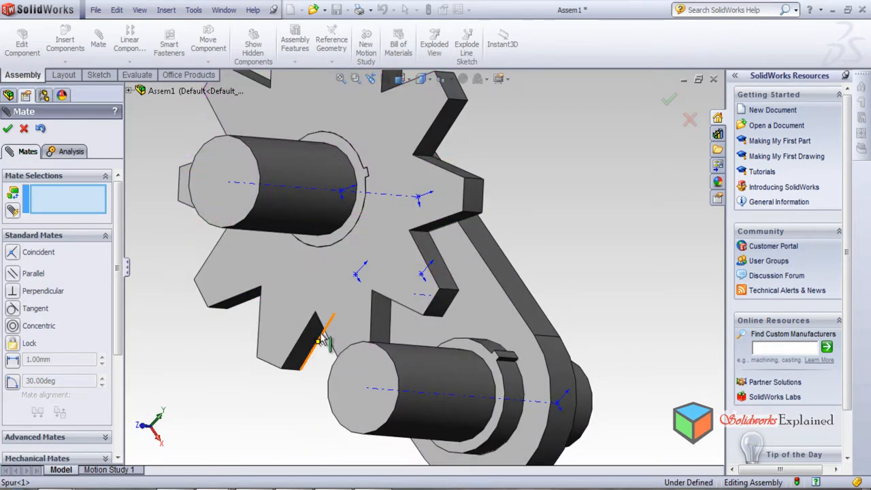
scroll(396, 354, up, 2)
drag(431, 339, 330, 366)
drag(405, 424, 382, 384)
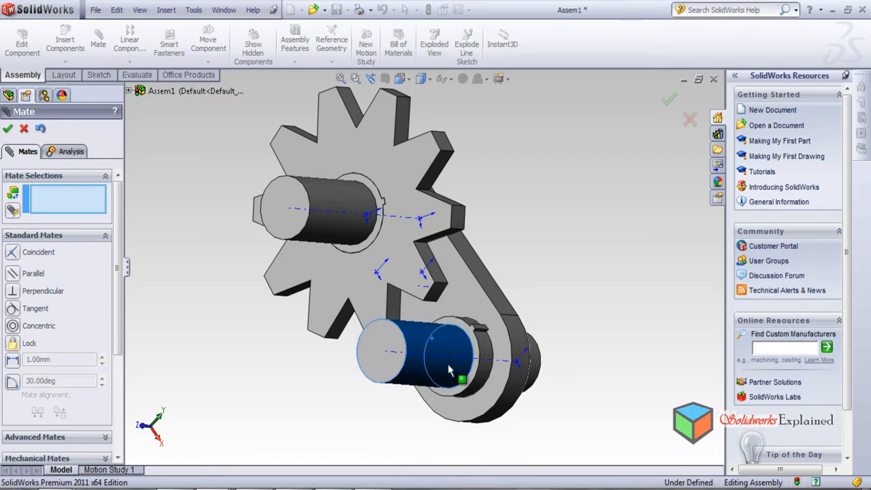
drag(456, 368, 458, 370)
middle_drag(521, 346, 467, 409)
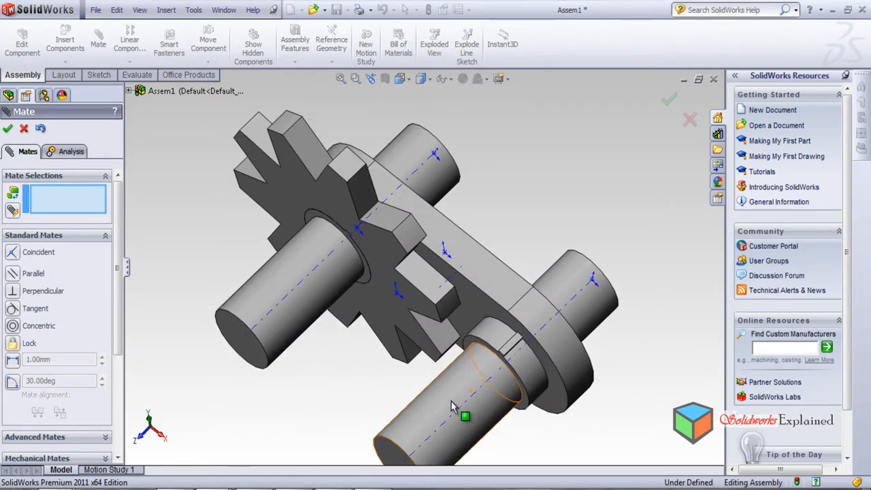
scroll(379, 313, down, 1)
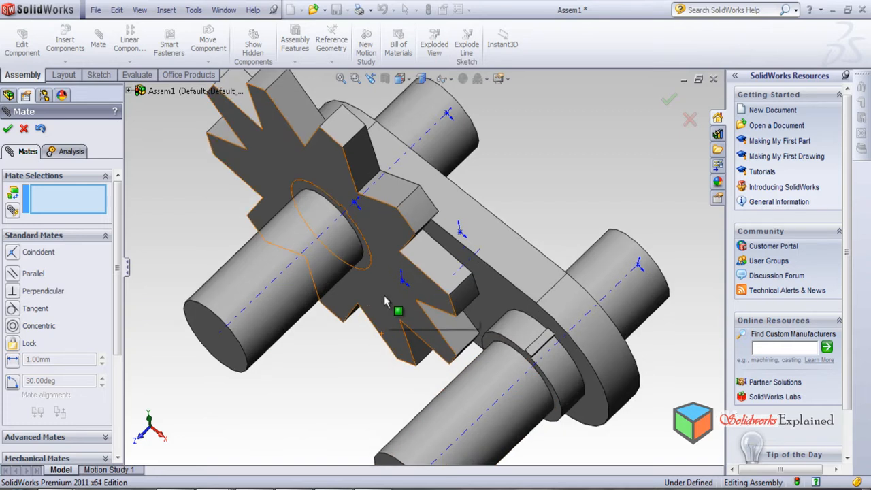
scroll(384, 296, up, 1)
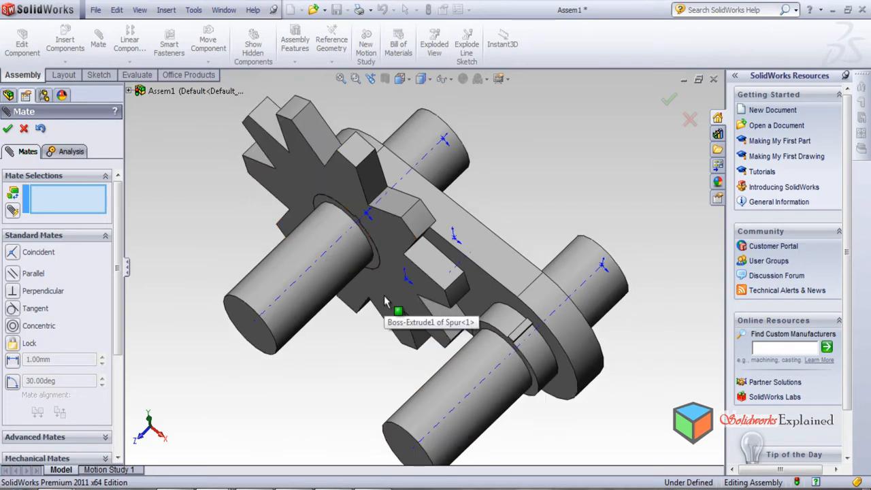
click(24, 130)
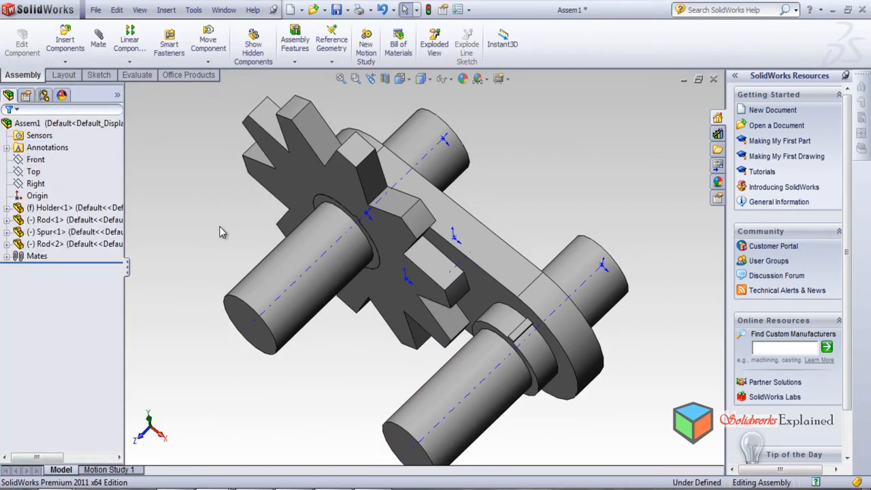
Step: Save the assembly as Assem1 in the Gear mates folder without rebuilding it
click(95, 10)
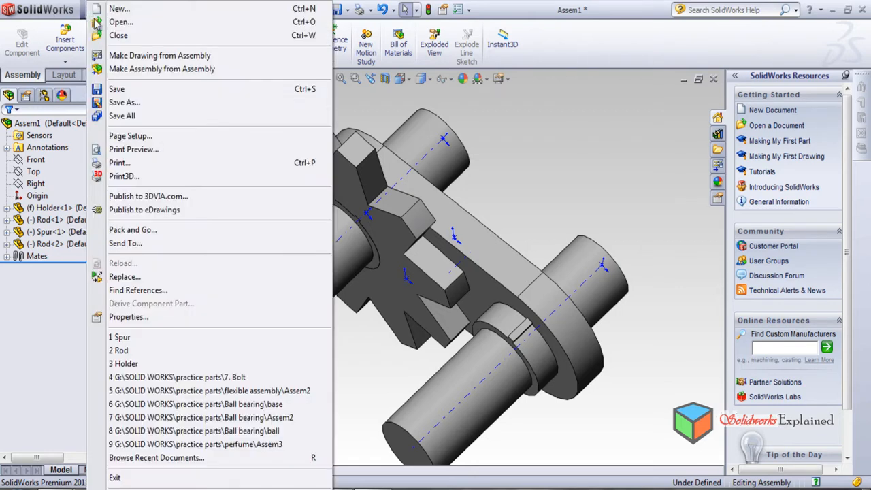
click(120, 103)
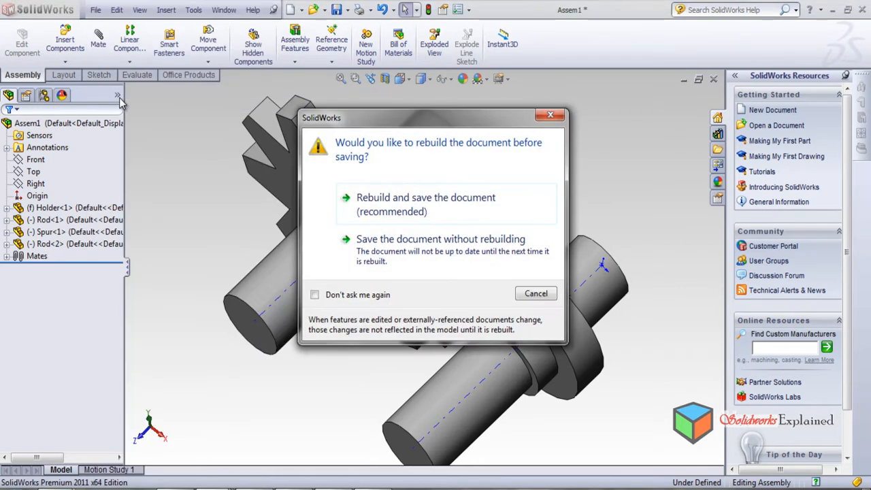
click(436, 254)
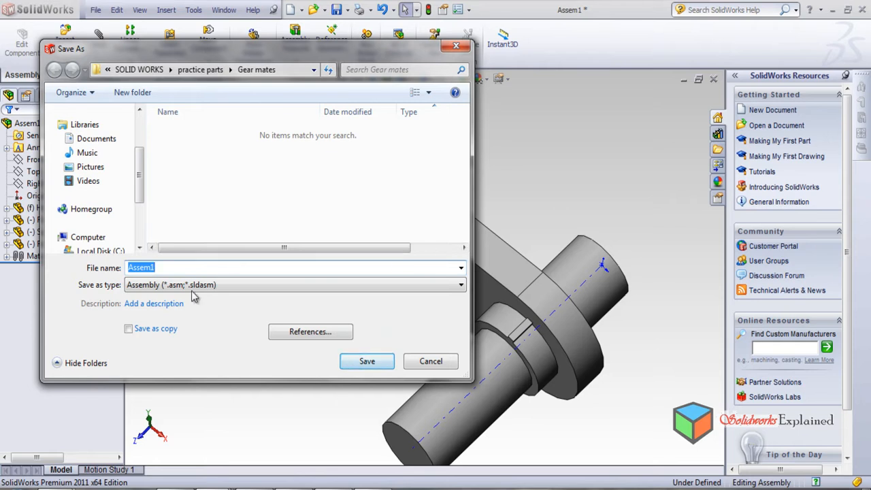
click(367, 362)
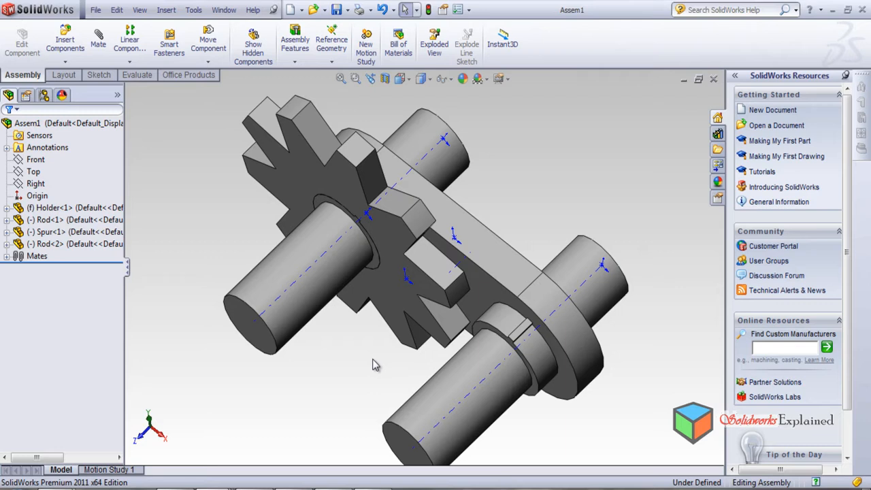
Step: Examine the gap between the spur gear's teeth and the second rod from several angles
scroll(344, 422, down, 2)
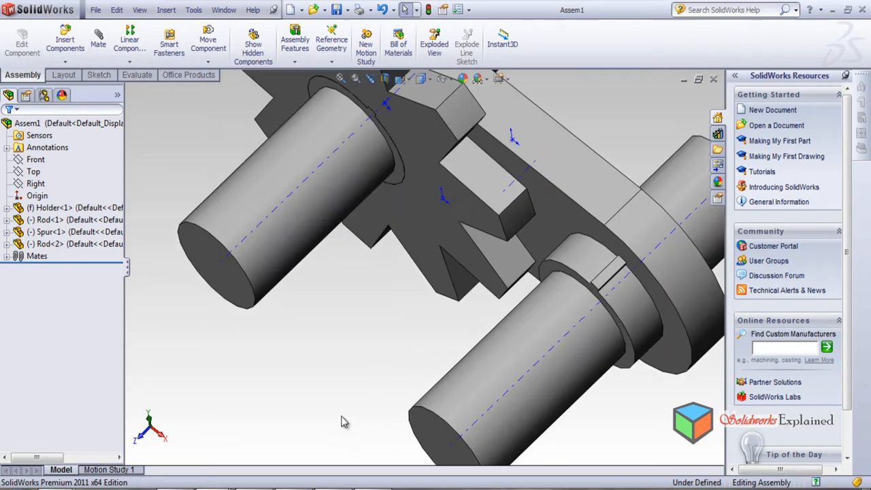
scroll(348, 340, up, 2)
middle_drag(379, 231, 547, 177)
scroll(550, 170, down, 2)
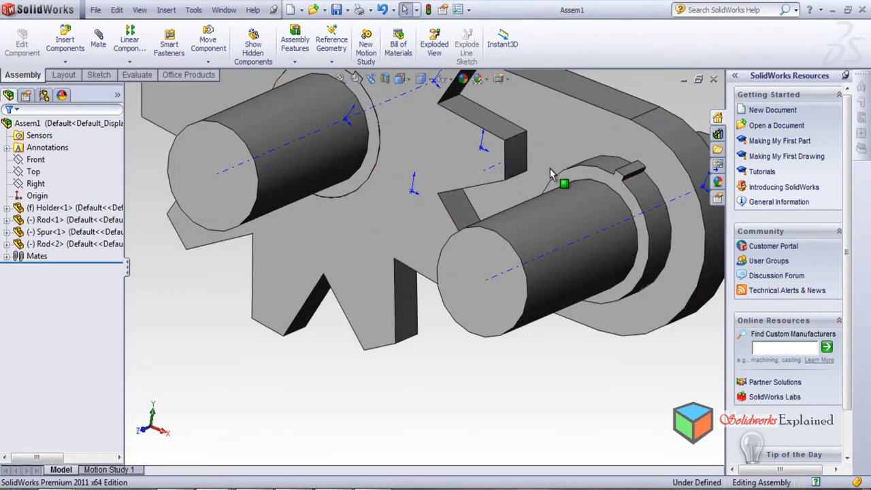
scroll(489, 203, up, 3)
scroll(487, 197, up, 3)
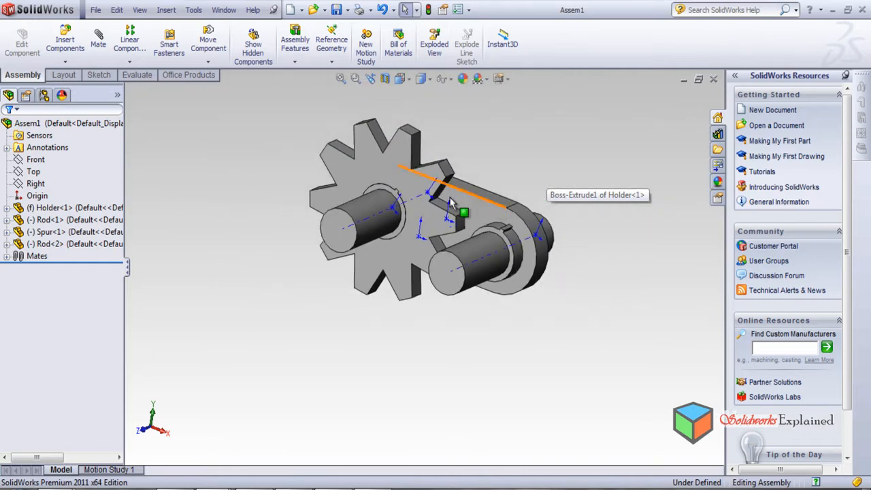
scroll(425, 196, down, 3)
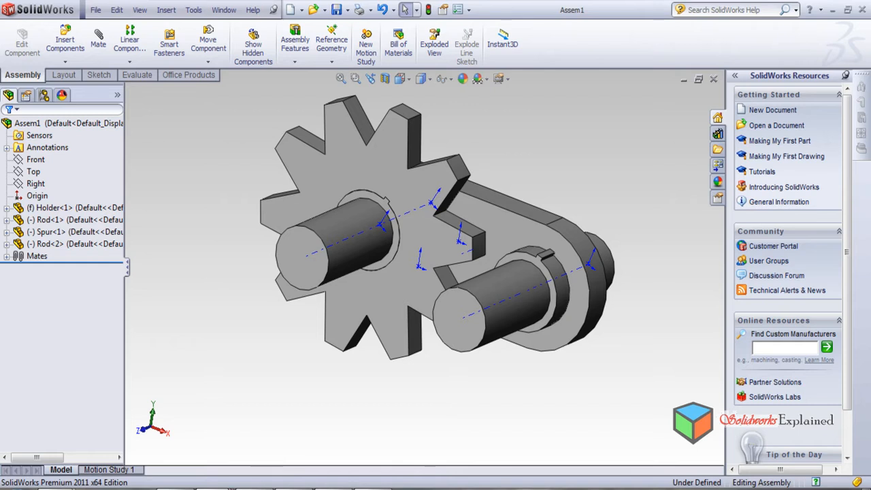
Step: Switch to the Spur part and show the sketches behind its base extrusion and tooth cut in a front-on view
mouse_move(222, 489)
click(332, 433)
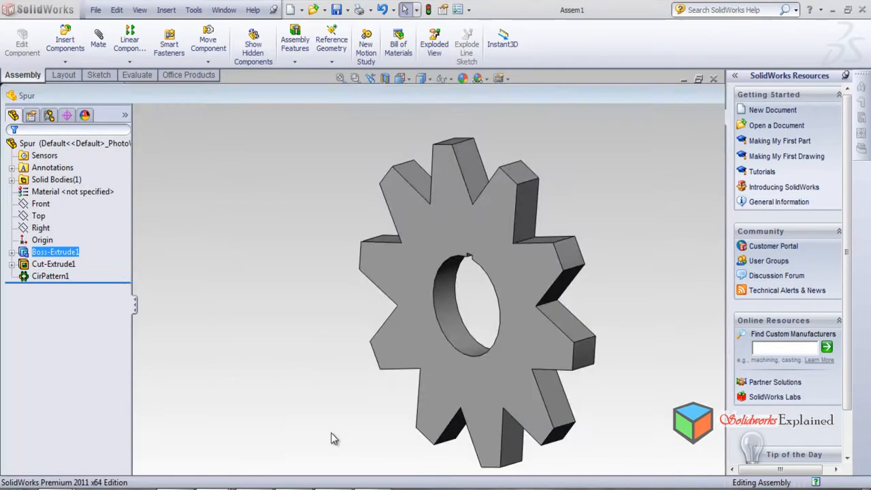
middle_drag(409, 386, 335, 311)
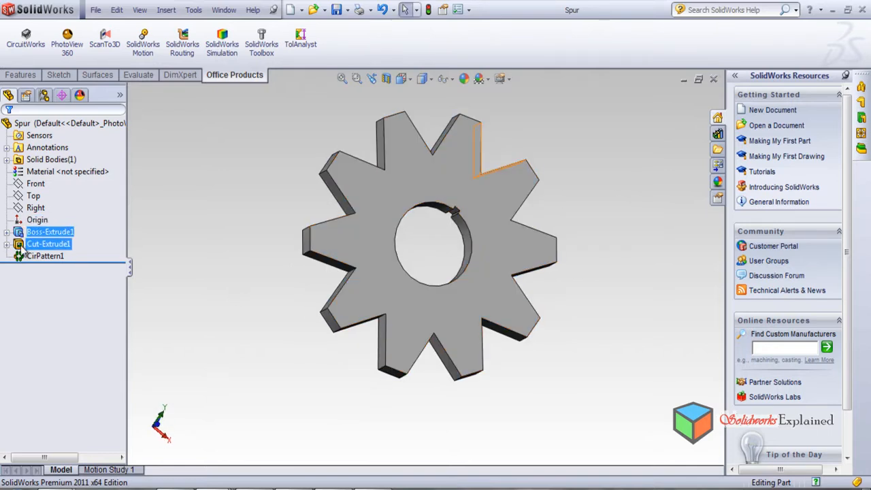
click(7, 244)
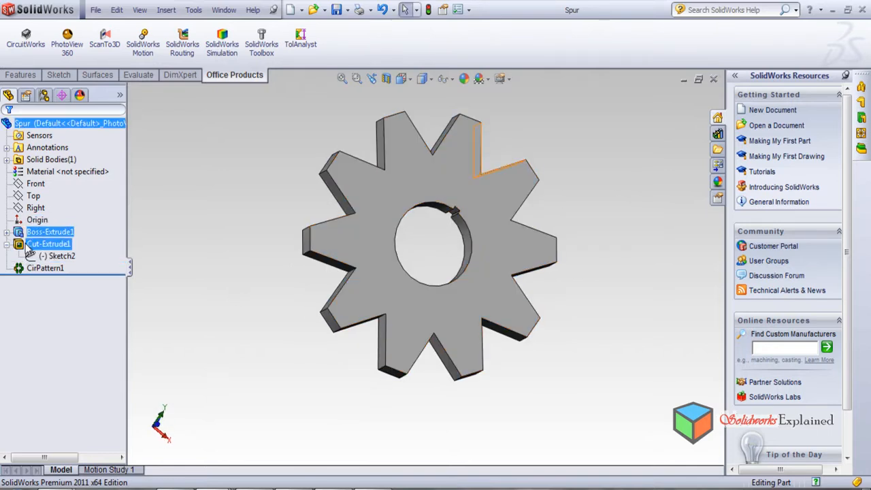
click(7, 232)
click(58, 244)
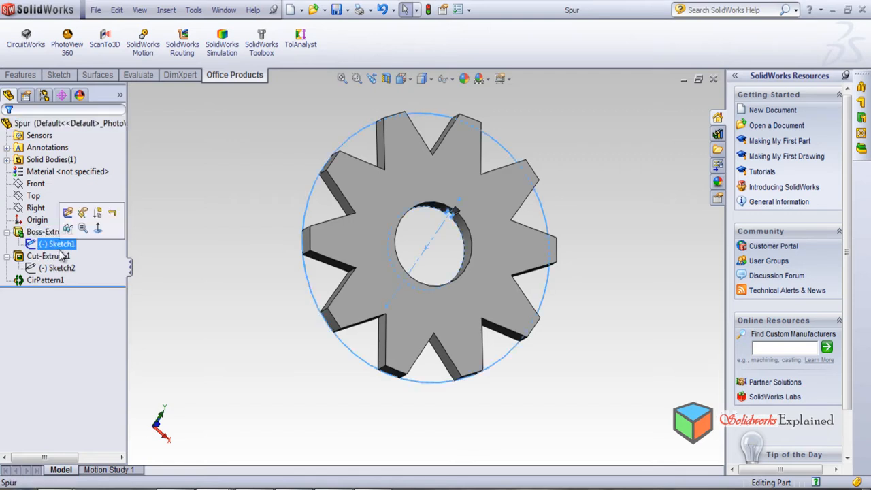
mouse_move(256, 318)
middle_down()
mouse_move(237, 344)
mouse_move(238, 309)
middle_up()
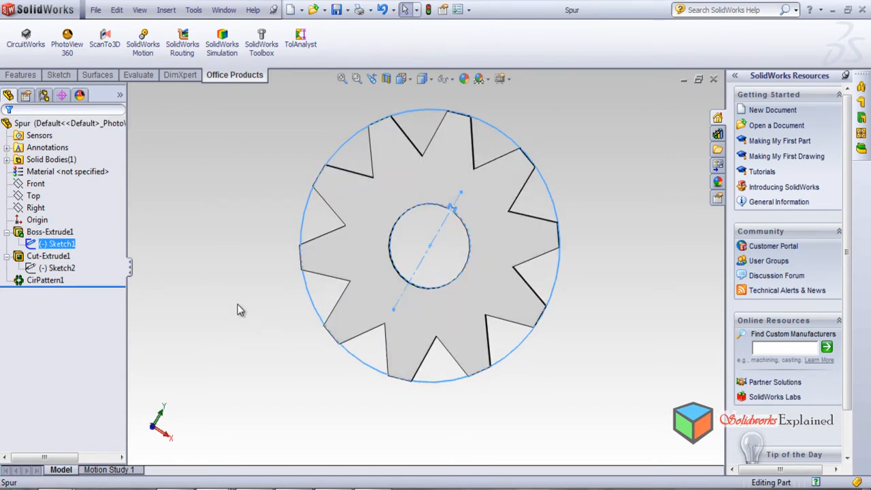
ctrl+click(61, 269)
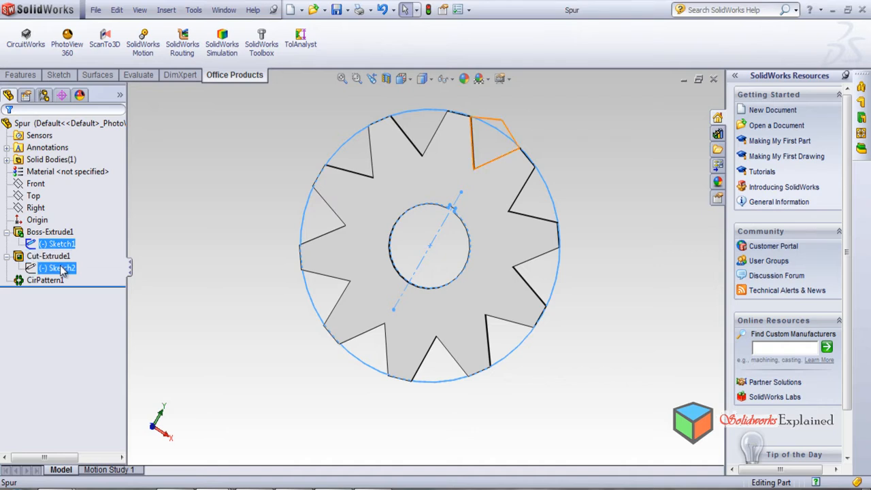
click(51, 232)
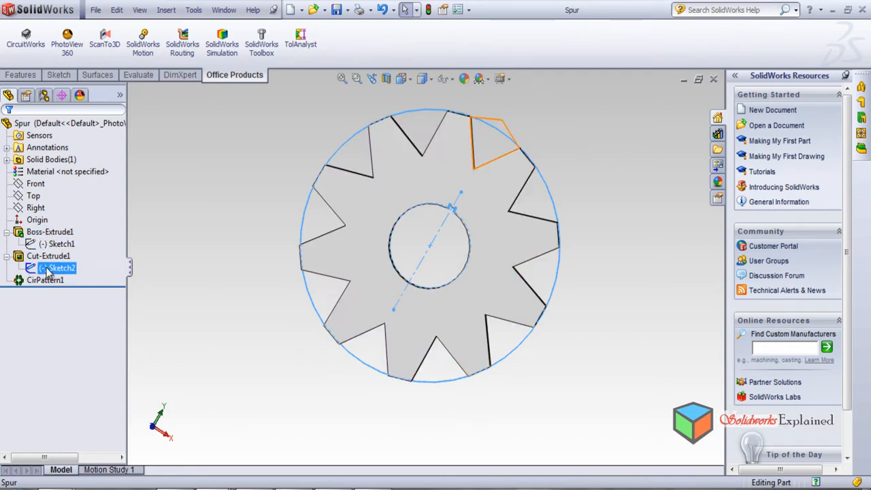
Step: Edit the tooth cut's sketch and move its inner vertex toward the bore, to about X 0, Y 37.9 mm
right_click(48, 272)
click(58, 235)
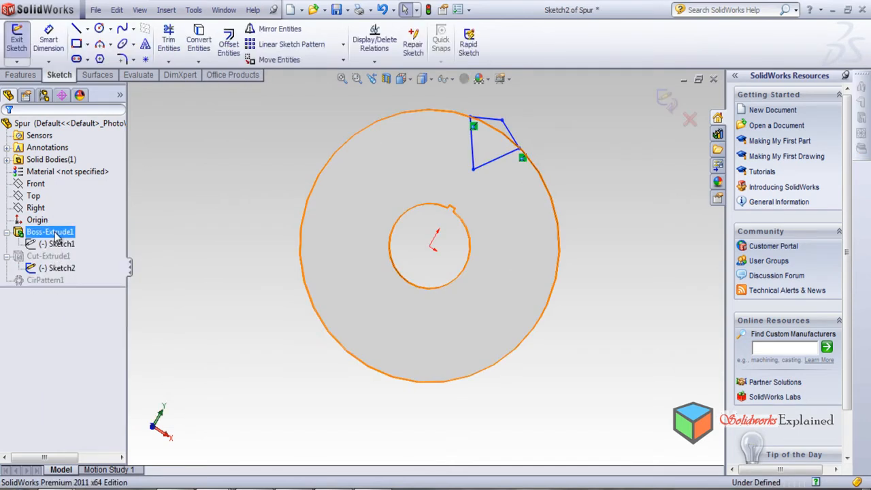
mouse_move(223, 367)
middle_down()
mouse_move(288, 369)
mouse_move(249, 421)
mouse_move(220, 379)
middle_up()
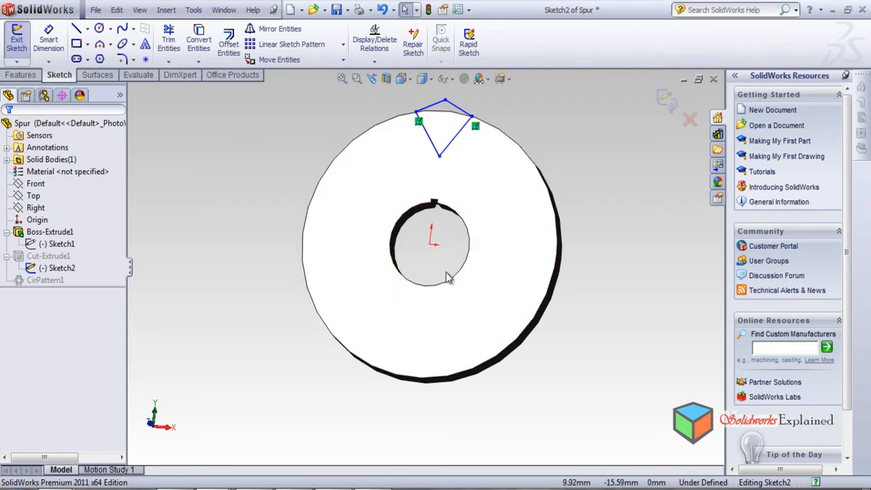
drag(439, 162, 437, 188)
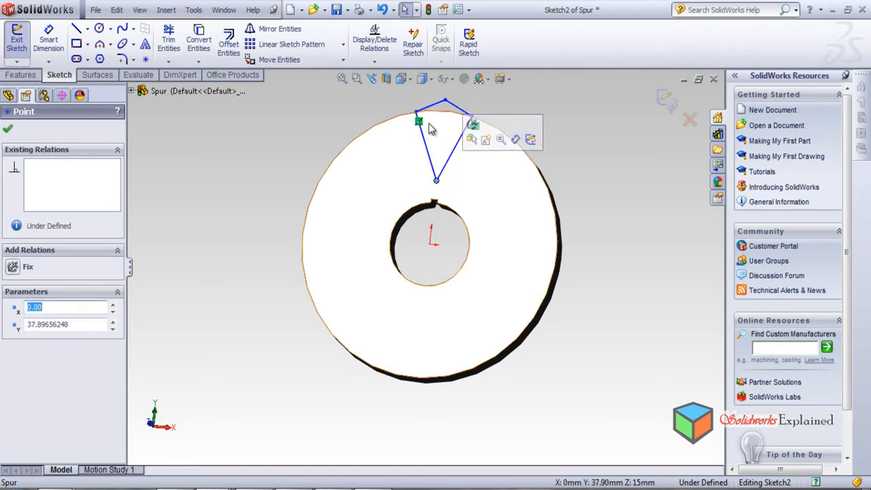
Step: Narrow the tooth-cut profile by moving its two rim points inward, one to about X 11.13, Y 79.22 mm, and exit the sketch
scroll(385, 137, down, 3)
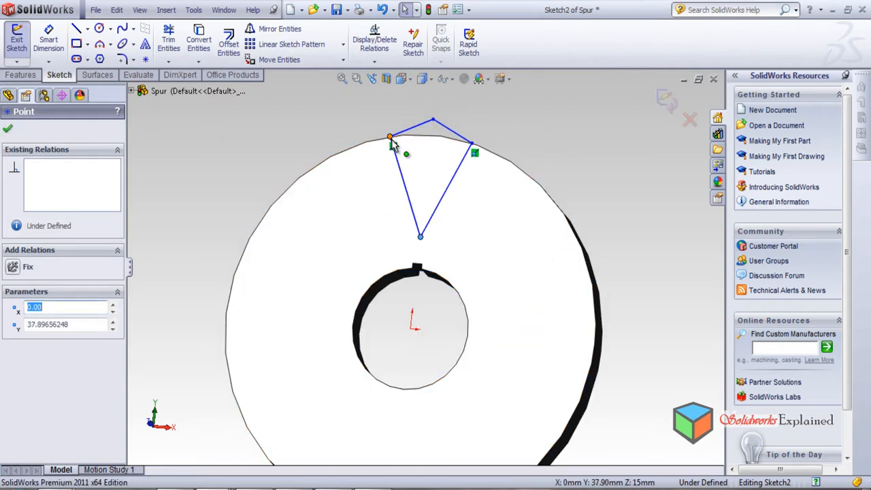
drag(391, 139, 410, 133)
drag(476, 151, 456, 144)
mouse_move(470, 219)
middle_down()
mouse_move(504, 234)
mouse_move(467, 245)
mouse_move(471, 272)
mouse_move(470, 232)
middle_up()
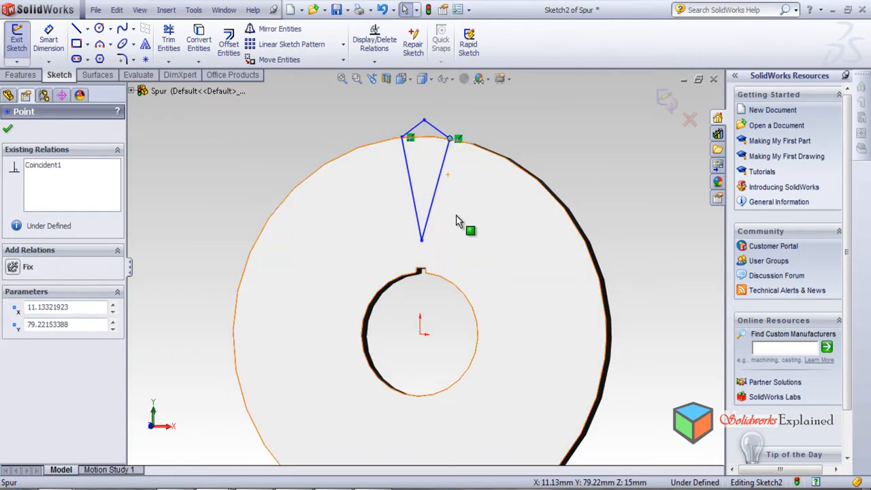
middle_drag(388, 221, 504, 167)
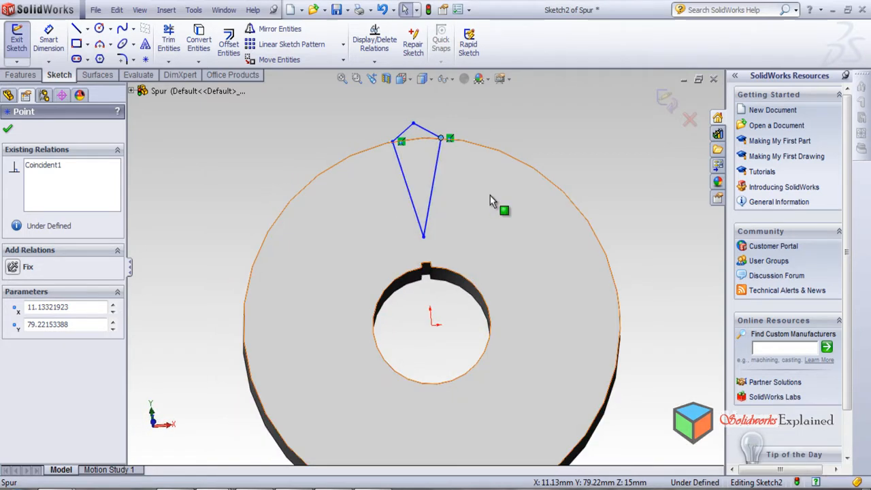
click(665, 101)
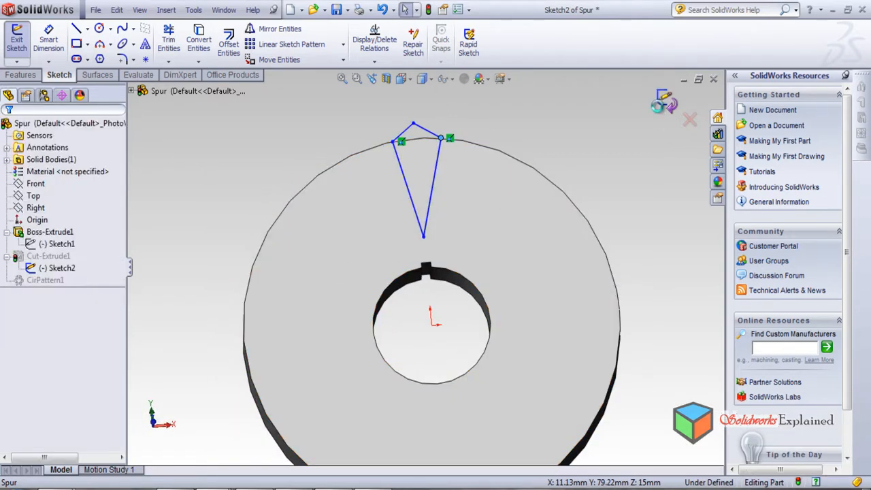
key(f)
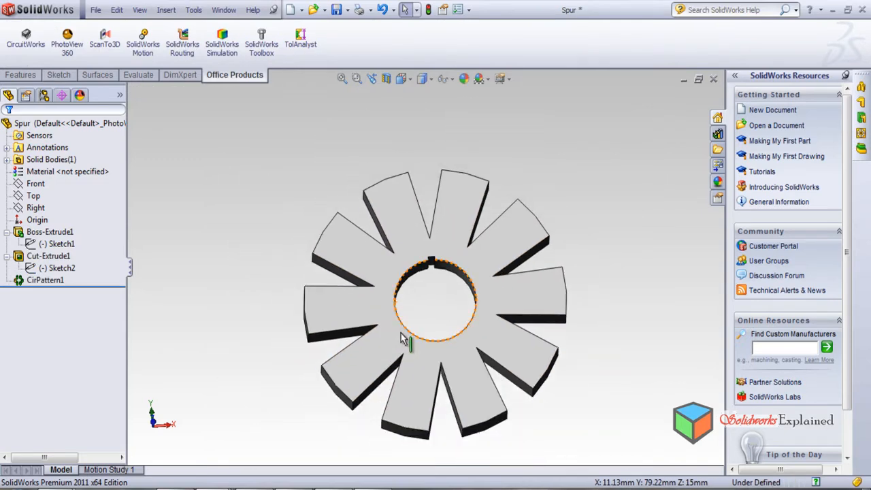
Step: Edit the base extrusion's sketch, dimension the gear's outer circle to a 100 mm diameter, and exit the sketch
middle_drag(436, 329, 415, 367)
click(49, 244)
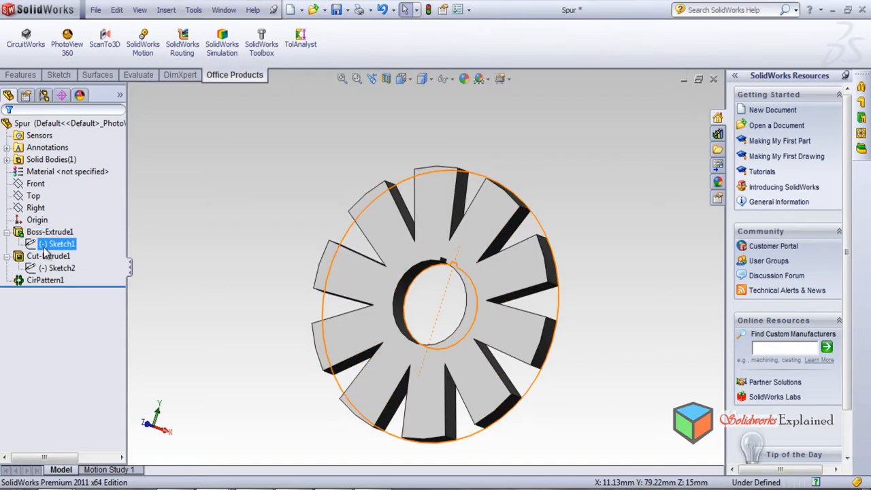
click(45, 248)
click(55, 214)
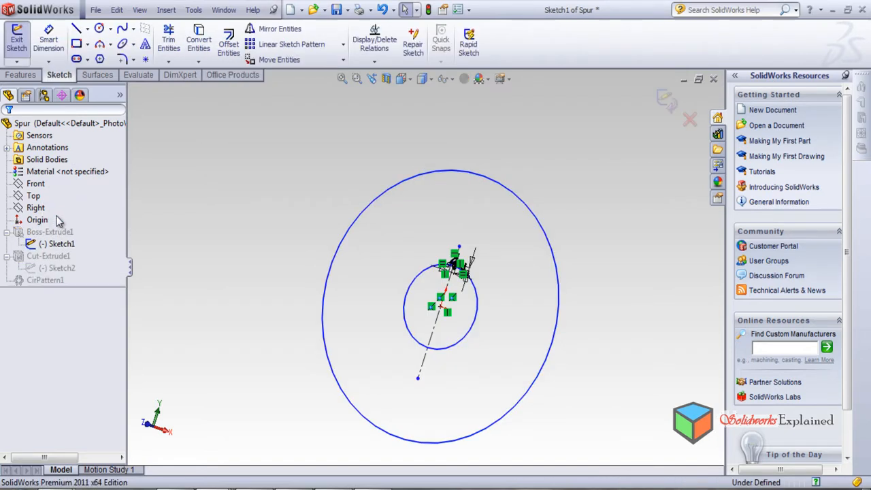
click(58, 247)
click(87, 230)
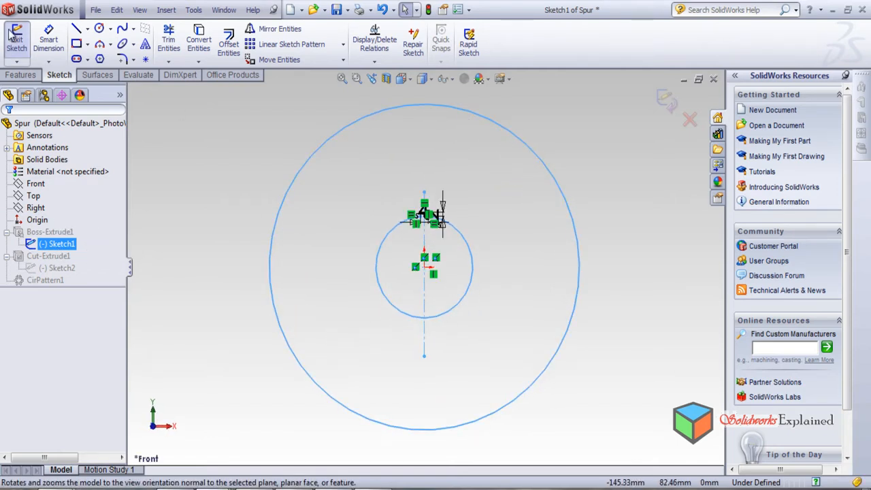
click(54, 52)
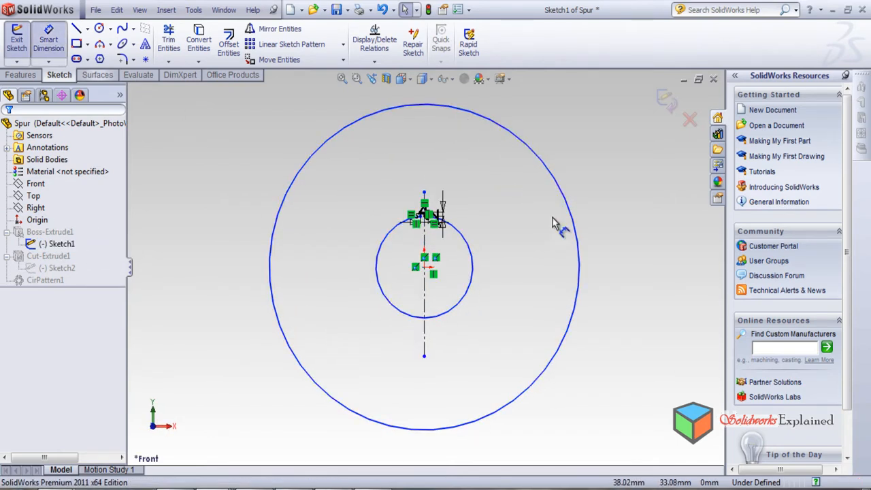
click(579, 254)
click(658, 267)
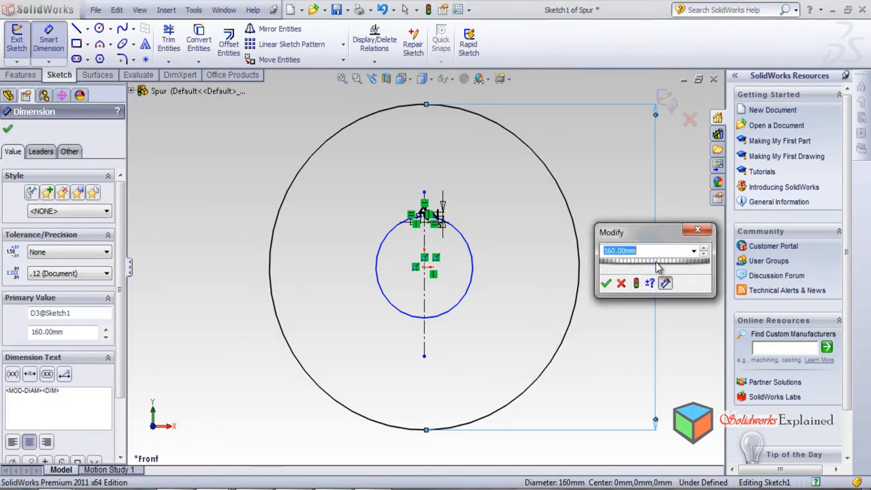
text(100)
key(Return)
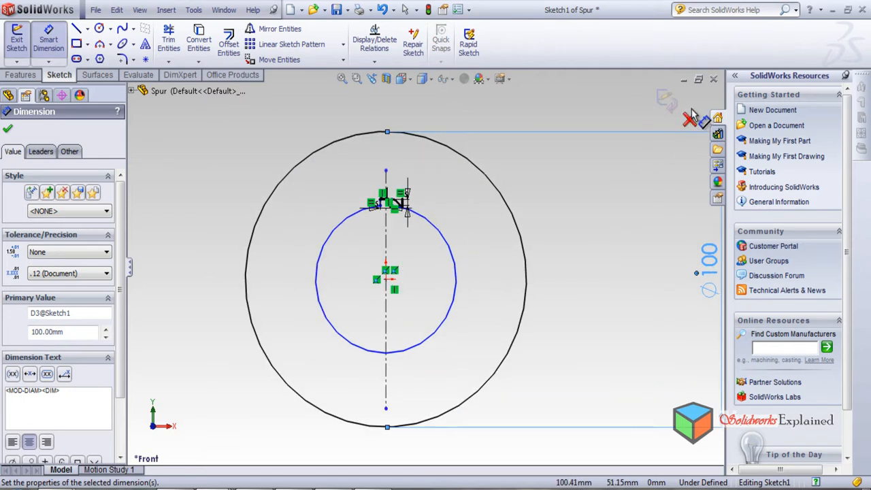
click(667, 107)
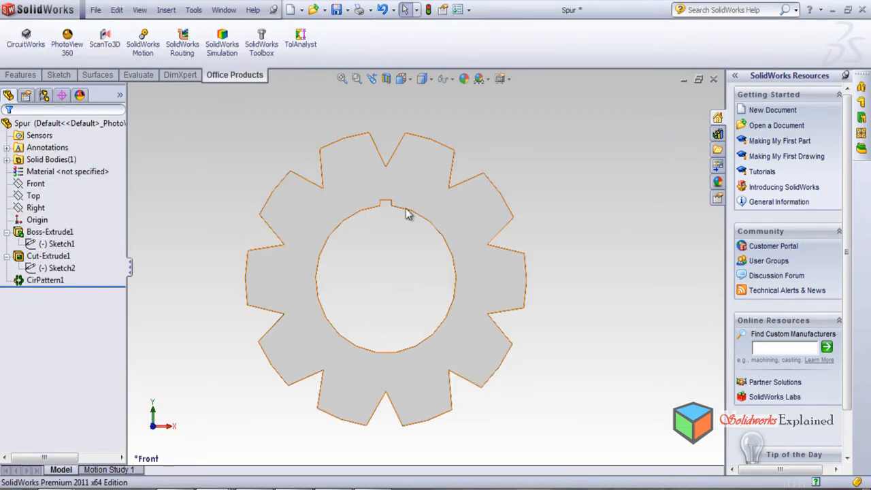
Step: Edit the tooth cut's sketch, move its inner vertex toward the bore to about X 0, Y 30.34 mm, and exit the sketch
click(50, 233)
click(59, 244)
click(59, 268)
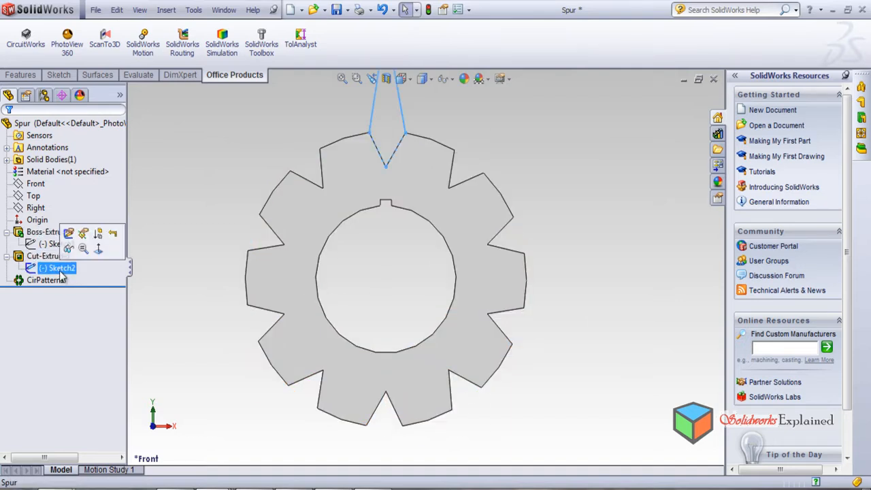
click(71, 233)
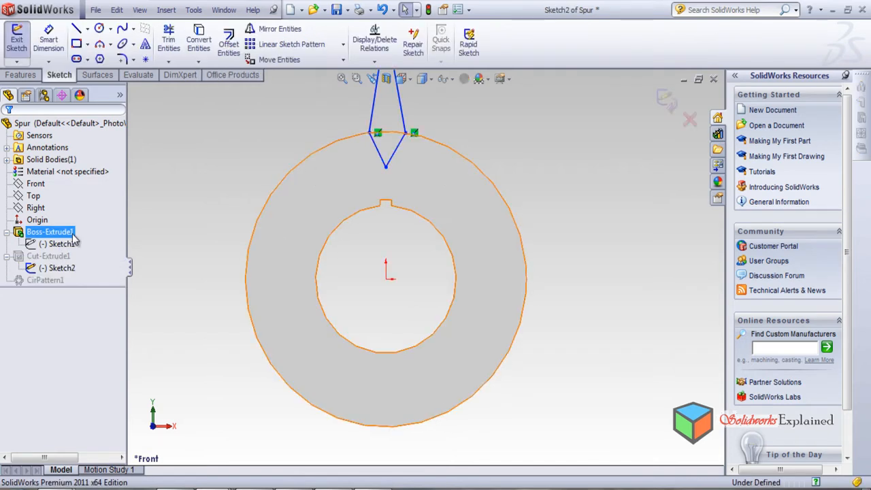
scroll(358, 152, down, 4)
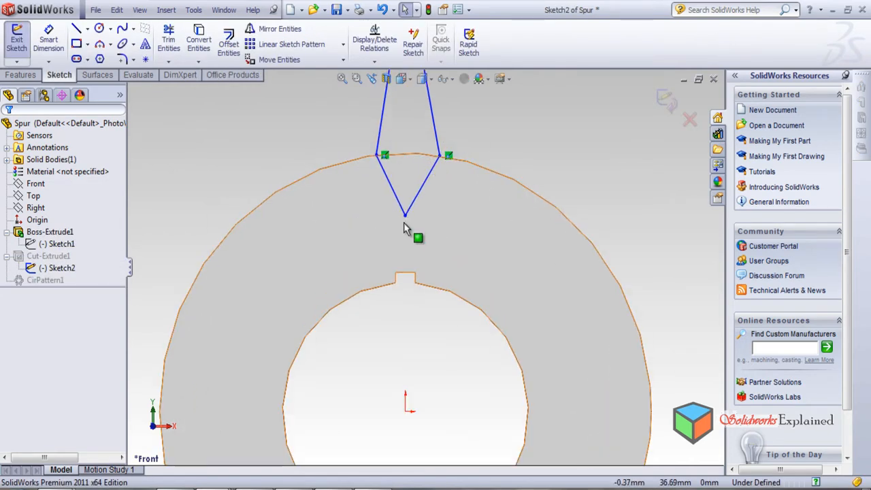
drag(407, 214, 403, 266)
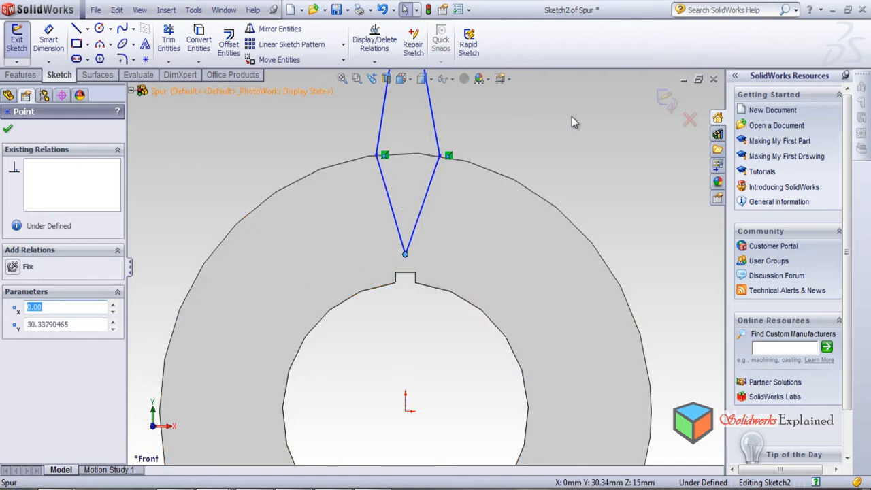
click(665, 100)
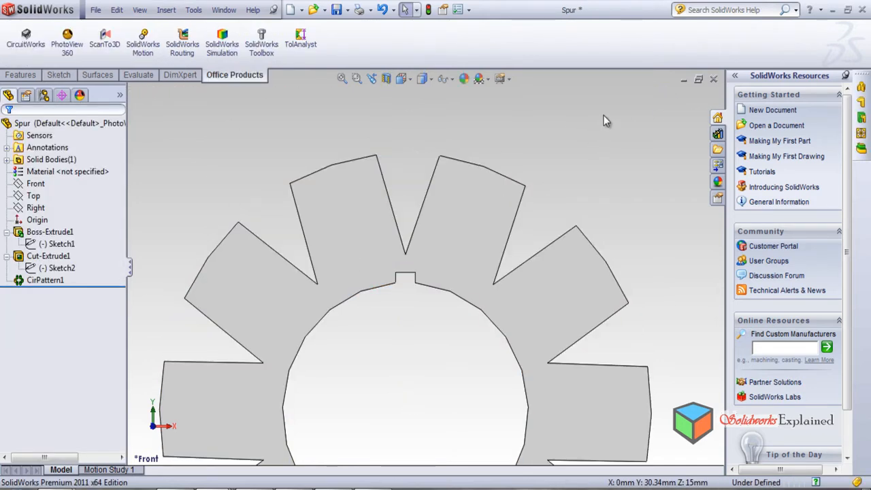
scroll(559, 245, down, 2)
scroll(572, 262, up, 5)
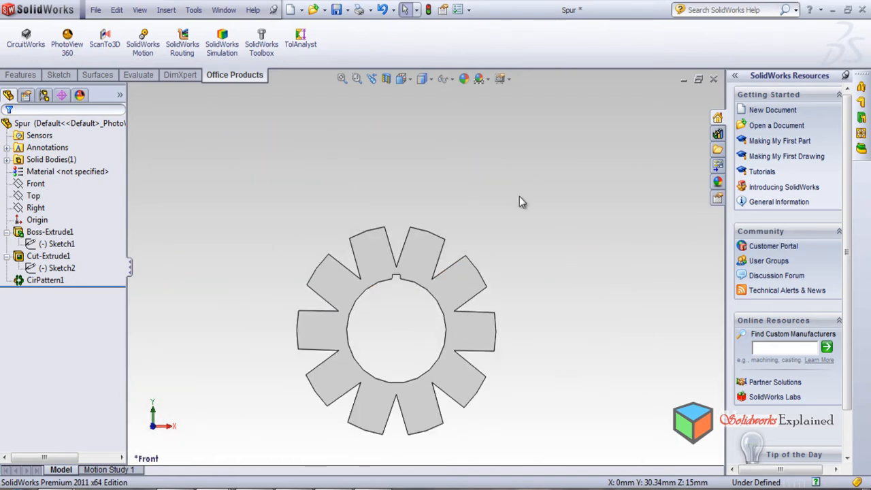
Step: Reopen the tooth cut's sketch and move its inner vertex away from the bore, to about X 0, Y 35.57 mm
click(48, 281)
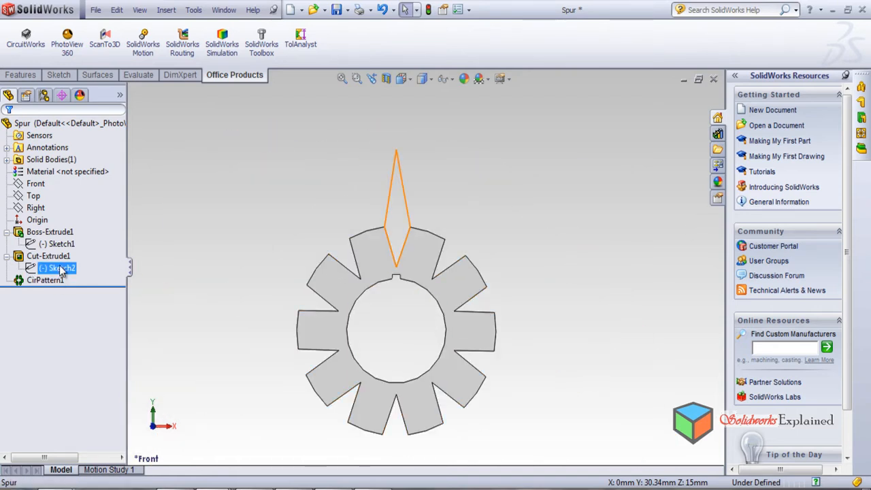
click(59, 266)
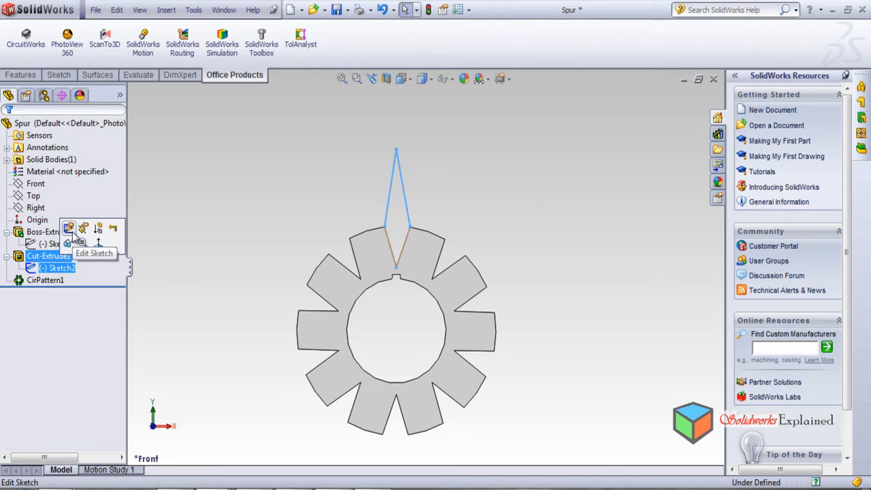
click(68, 229)
scroll(443, 247, down, 5)
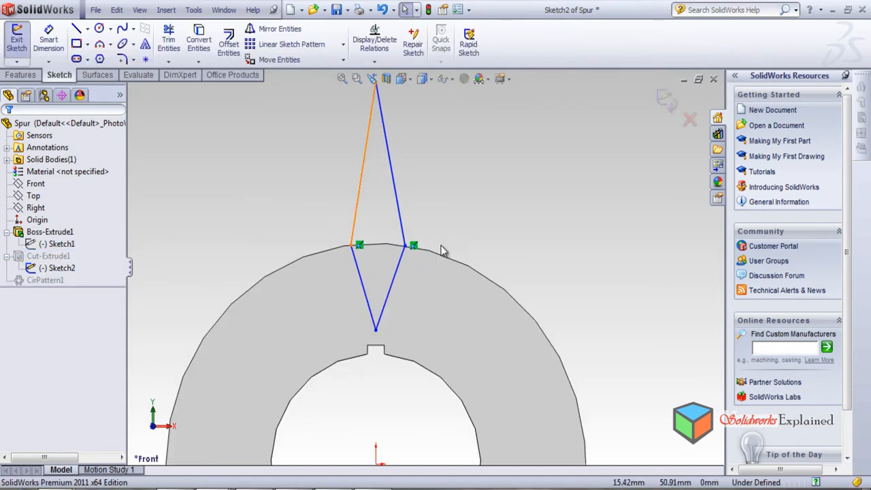
drag(378, 331, 375, 307)
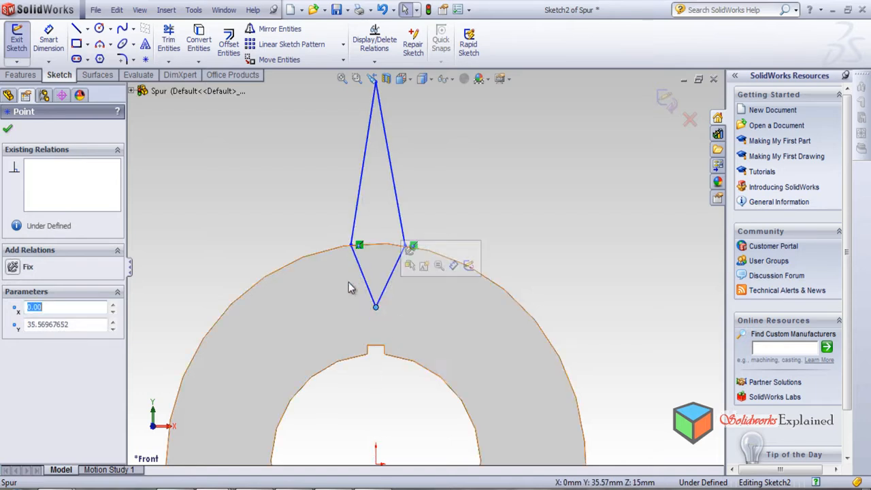
Step: Widen the tooth cut by moving its rim points outward to about X -10.68, Y 48.85 mm and X 10.93, Y 48.79 mm, and exit the sketch
drag(353, 249, 335, 270)
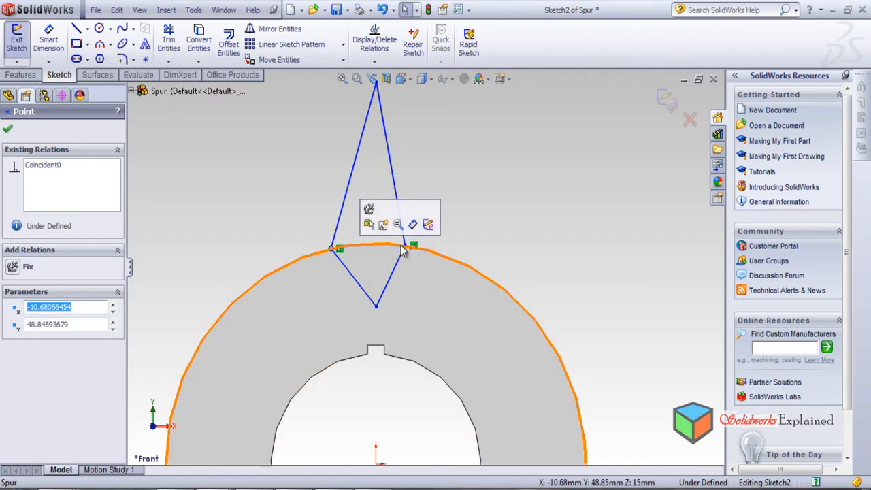
click(409, 246)
drag(416, 251, 421, 256)
click(667, 102)
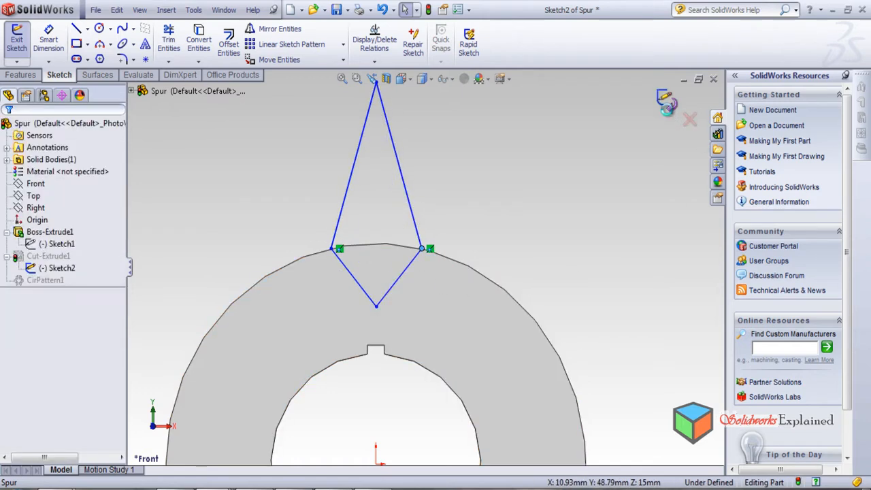
key(f)
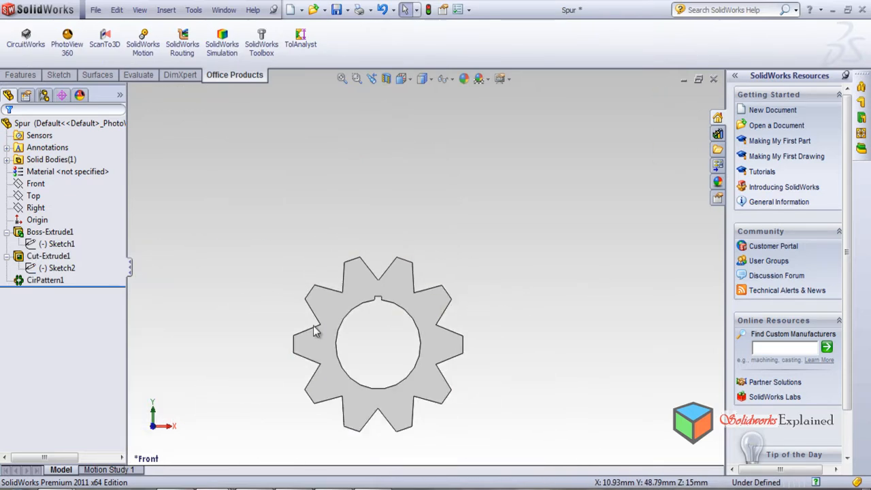
mouse_move(424, 354)
middle_down()
mouse_move(583, 334)
mouse_move(431, 343)
middle_up()
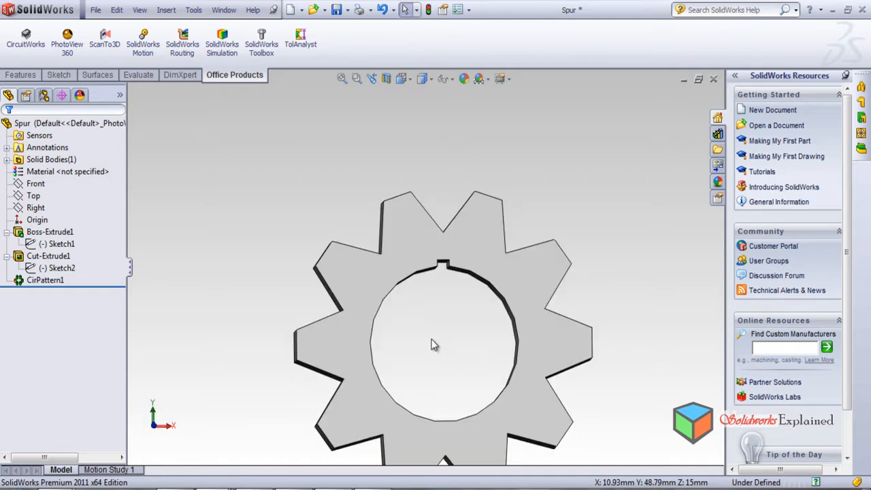
scroll(443, 272, down, 4)
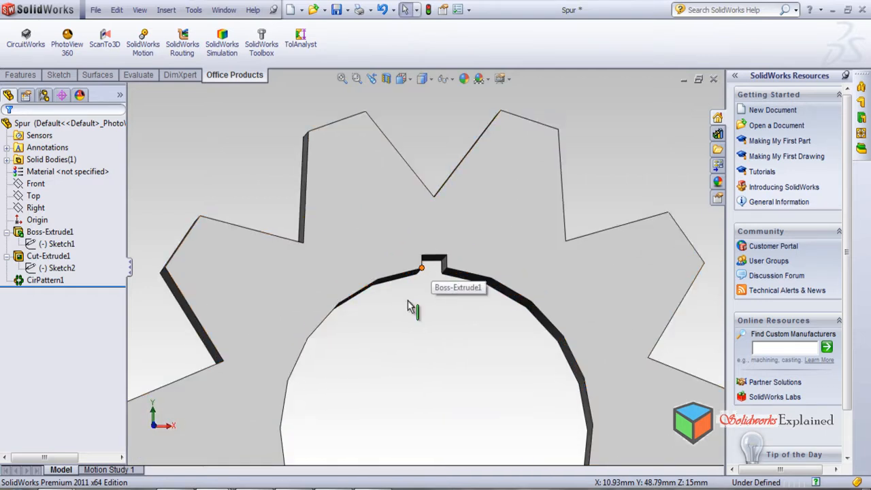
scroll(391, 354, up, 4)
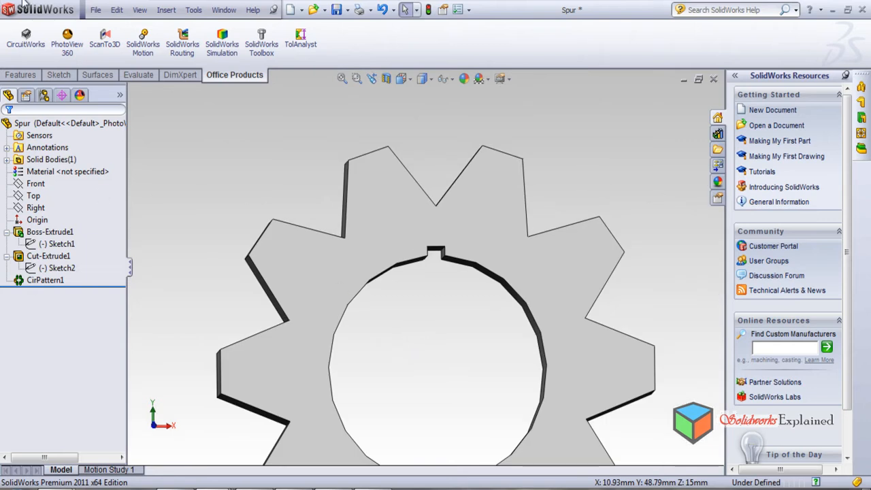
Step: Save the modified gear as a new part named pinion in the Gear mates folder, accepting the replacement of its references
click(95, 9)
click(125, 110)
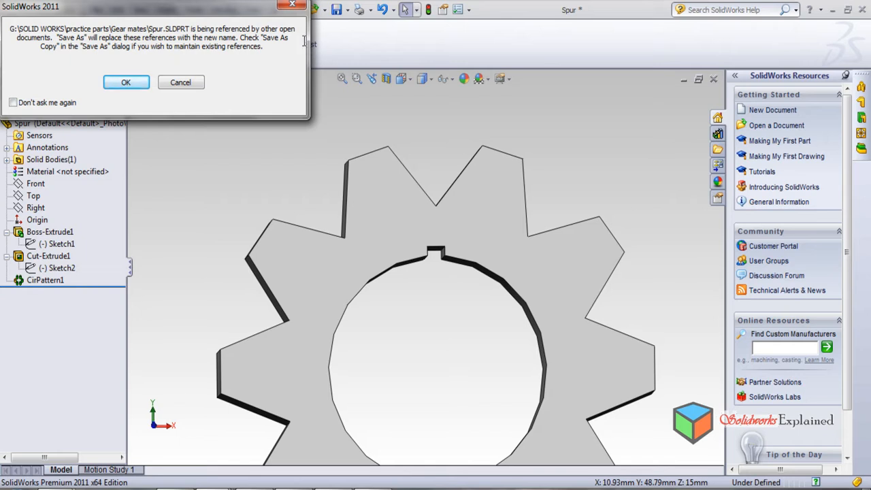
click(125, 83)
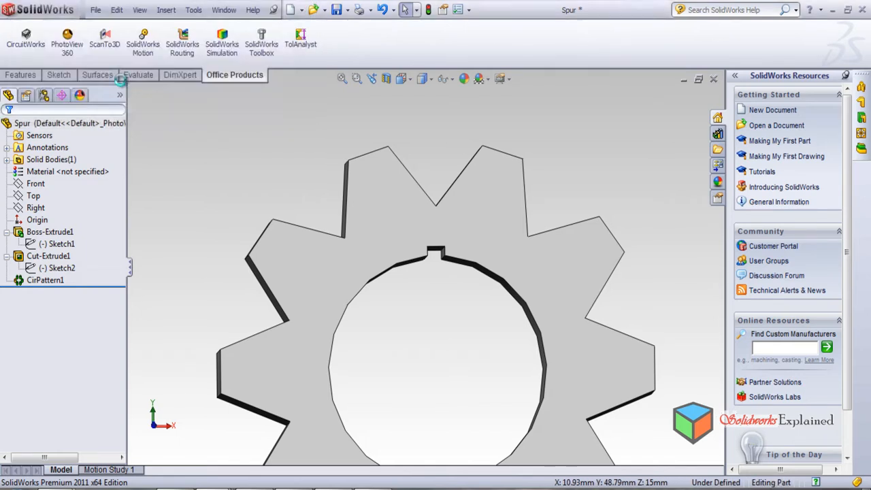
click(200, 267)
key(BackSpace)
key(BackSpace)
key(BackSpace)
key(BackSpace)
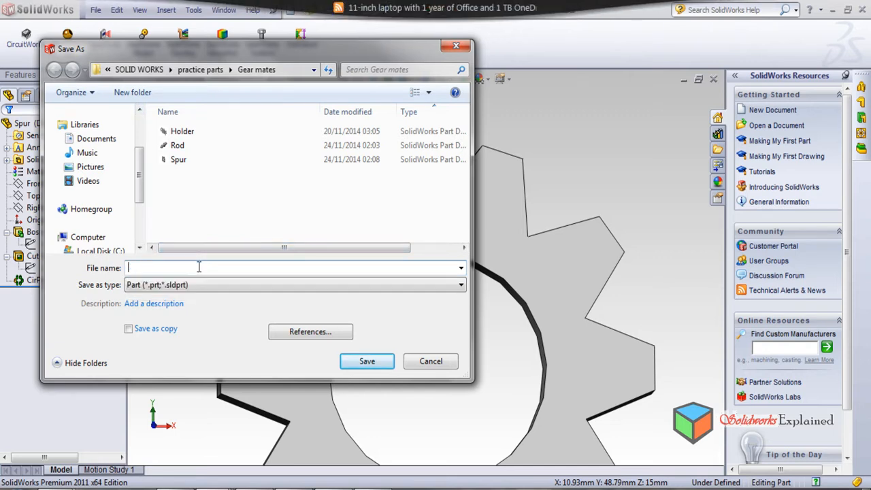
text(pinion)
key(Return)
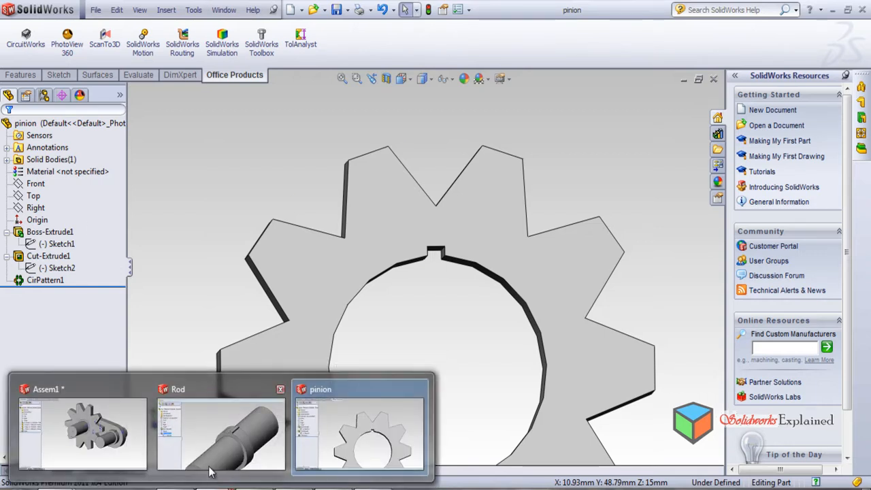
Step: Look at the gear in the Assem1 assembly and return to the pinion part
click(106, 424)
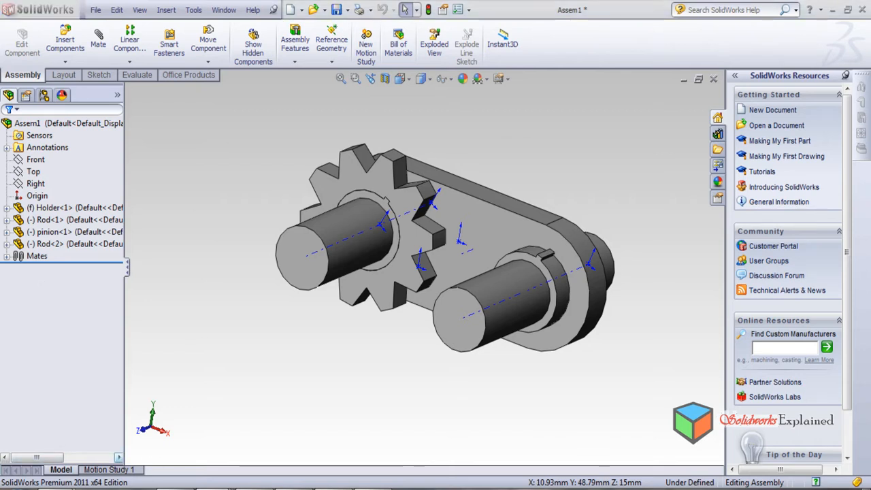
mouse_move(221, 487)
click(388, 426)
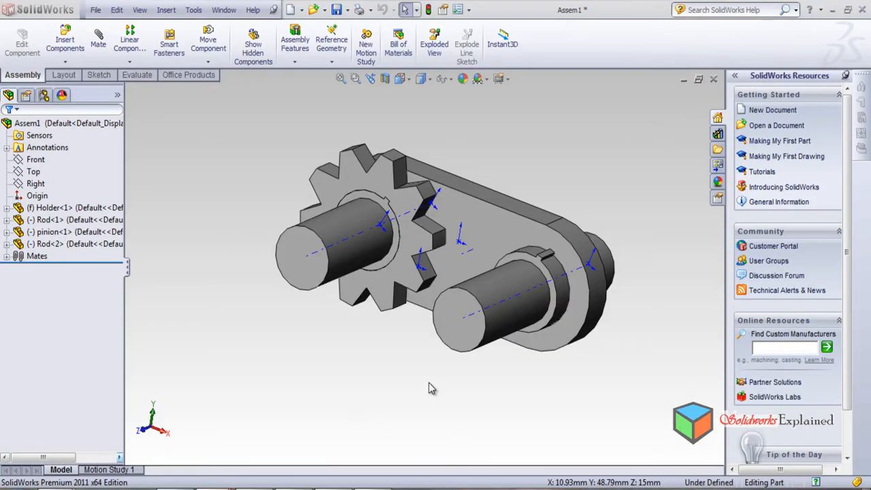
Step: Edit the circular pattern of the tooth cut and set its angular spacing to 33 degrees
scroll(442, 341, up, 3)
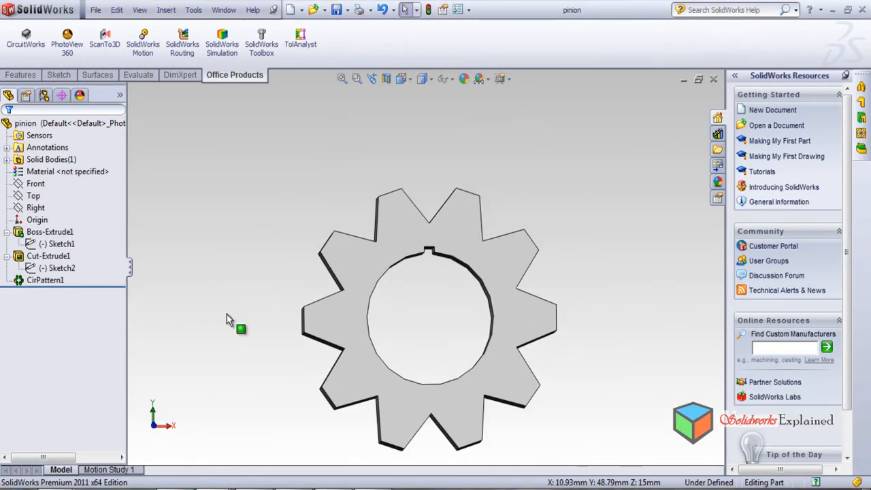
click(61, 268)
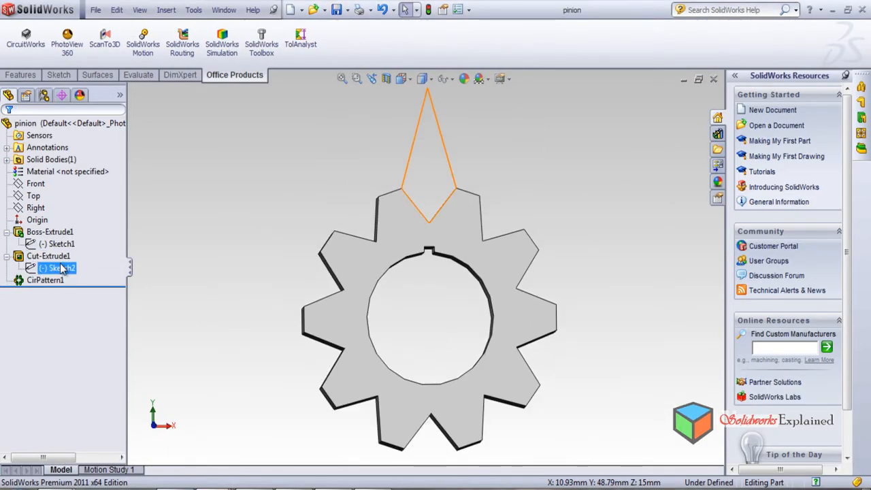
right_click(52, 281)
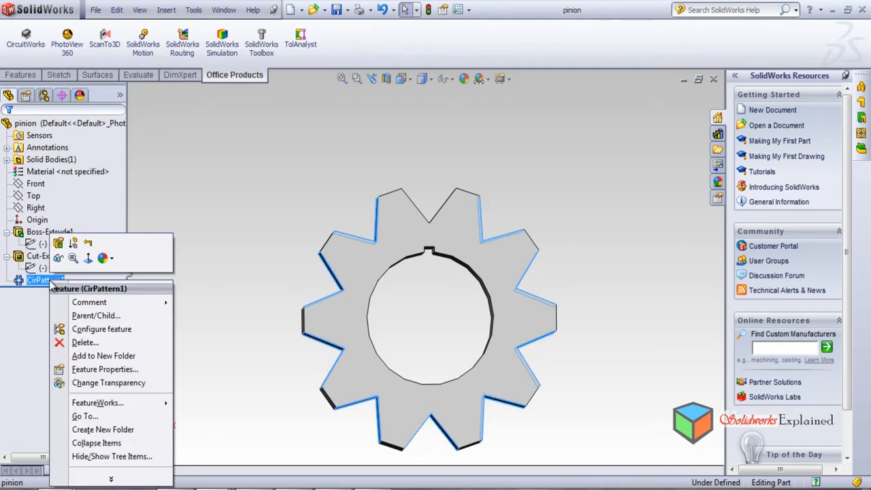
click(60, 244)
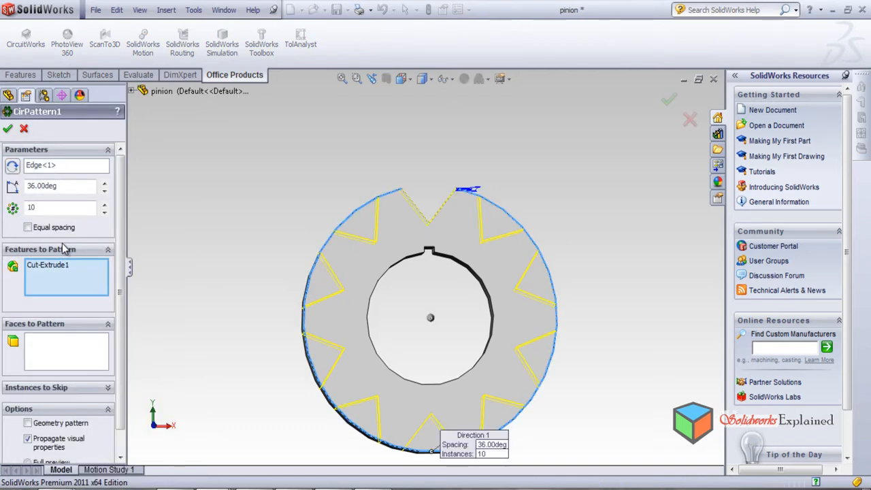
click(104, 191)
click(104, 191)
click(104, 192)
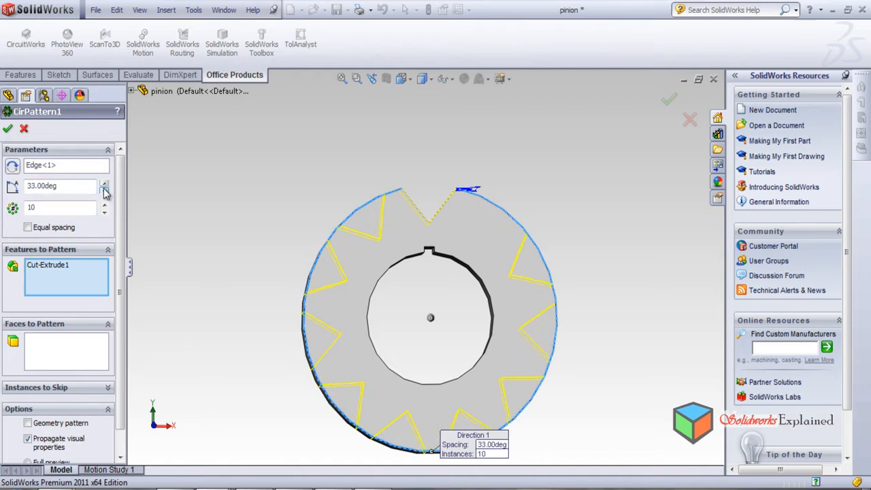
Step: Try 23 instances in the circular pattern of the tooth cut
click(105, 204)
click(106, 205)
click(105, 205)
click(106, 205)
click(106, 204)
click(105, 205)
click(106, 205)
click(105, 205)
click(105, 204)
click(106, 205)
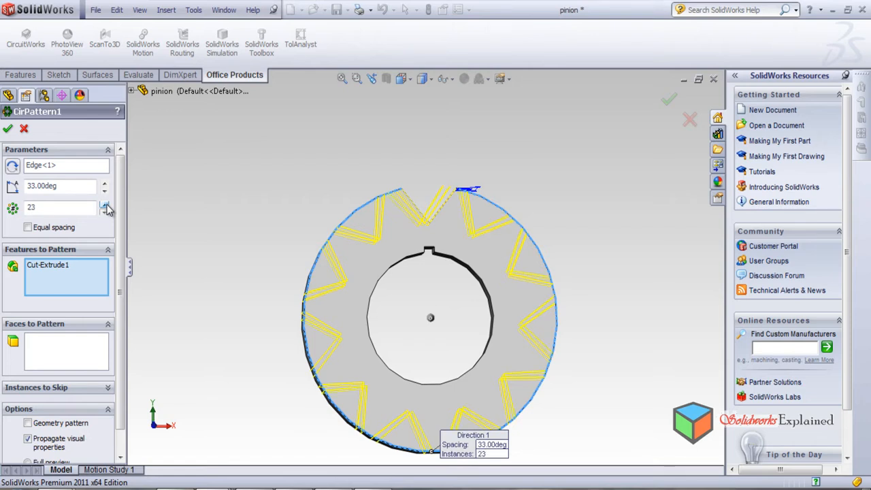
Step: Try an angular spacing of 24 degrees for the circular pattern of the tooth cut
click(106, 191)
click(106, 191)
click(105, 191)
click(105, 191)
click(105, 191)
click(106, 192)
click(105, 191)
click(106, 191)
click(106, 191)
click(106, 192)
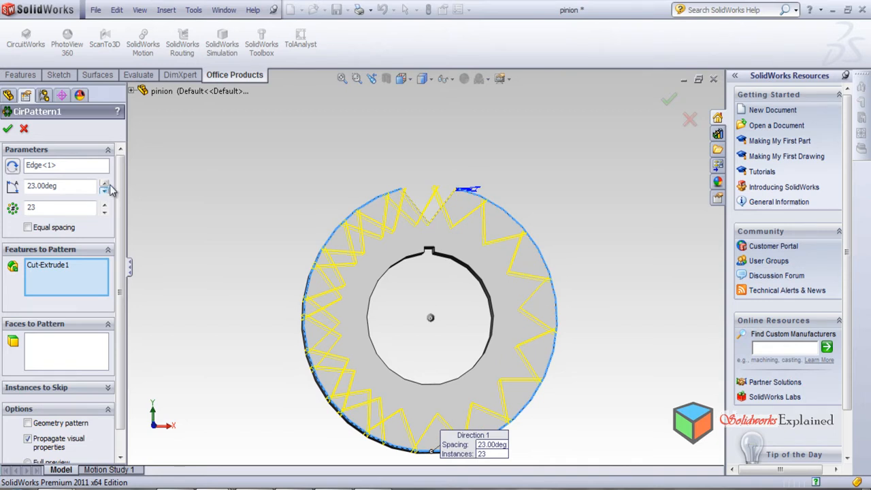
click(106, 183)
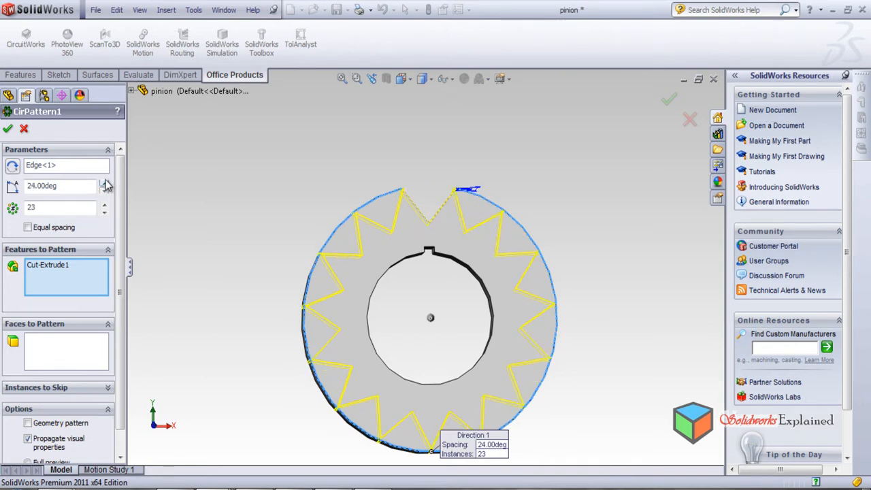
Step: Set the tooth pattern's angular spacing back to 33 degrees and its instance count to 24
click(104, 184)
click(104, 184)
click(105, 184)
click(104, 183)
click(105, 184)
click(104, 184)
click(104, 184)
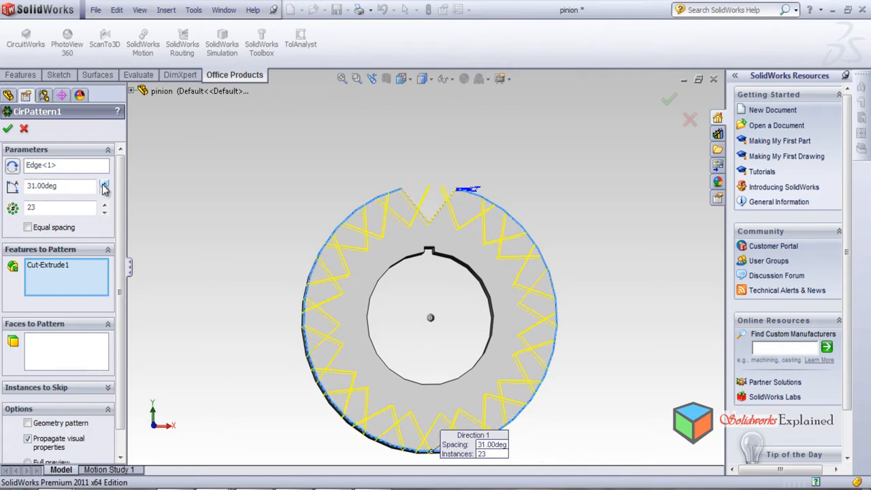
click(104, 183)
click(104, 184)
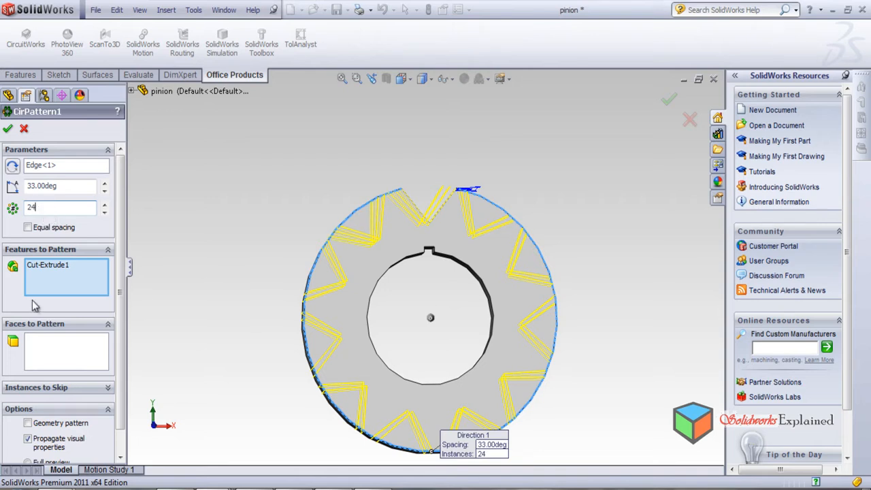
Step: Calculate 360 divided by 24 in Calculator and set the tooth pattern's angular spacing to 15 degrees
click(15, 489)
click(72, 166)
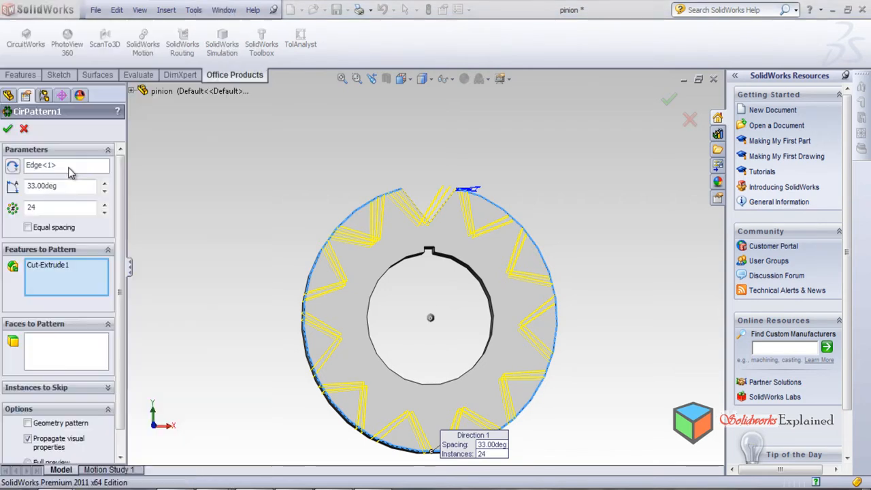
text(360)
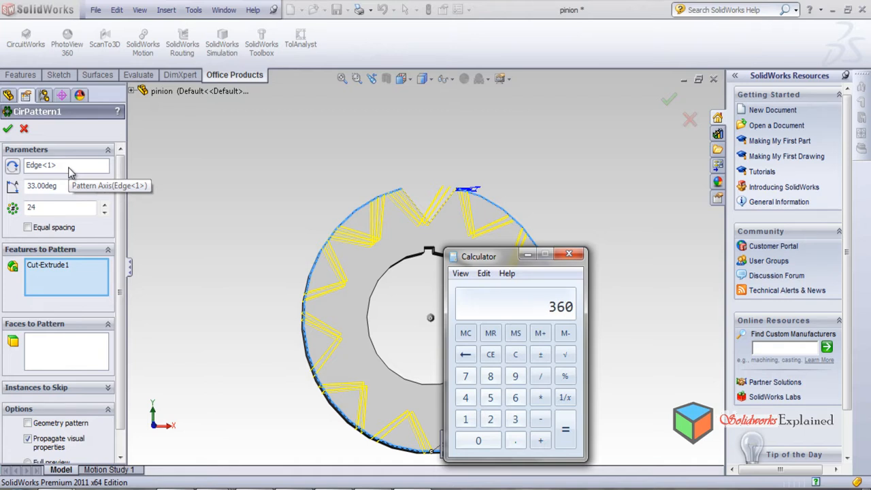
text(24)
key(Return)
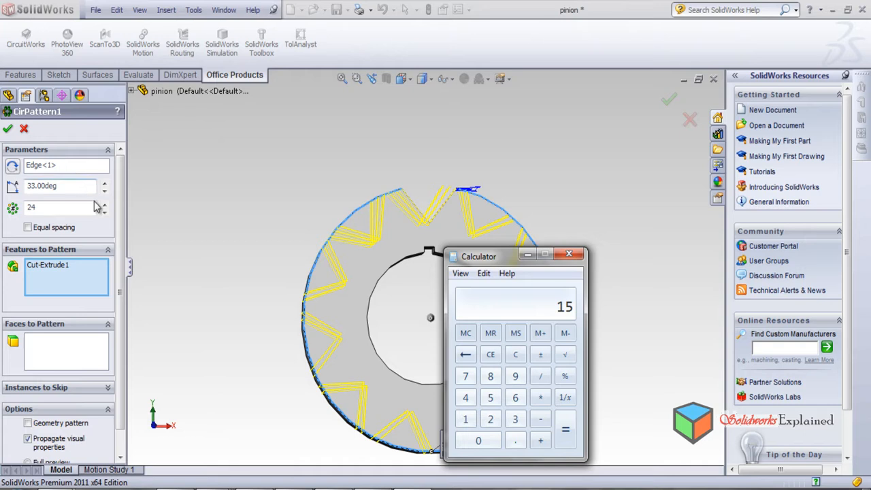
click(570, 255)
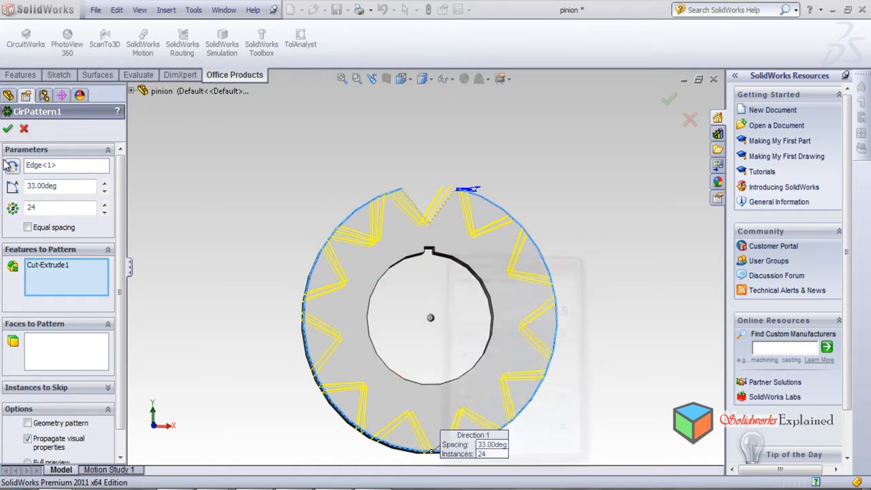
text(15)
key(Return)
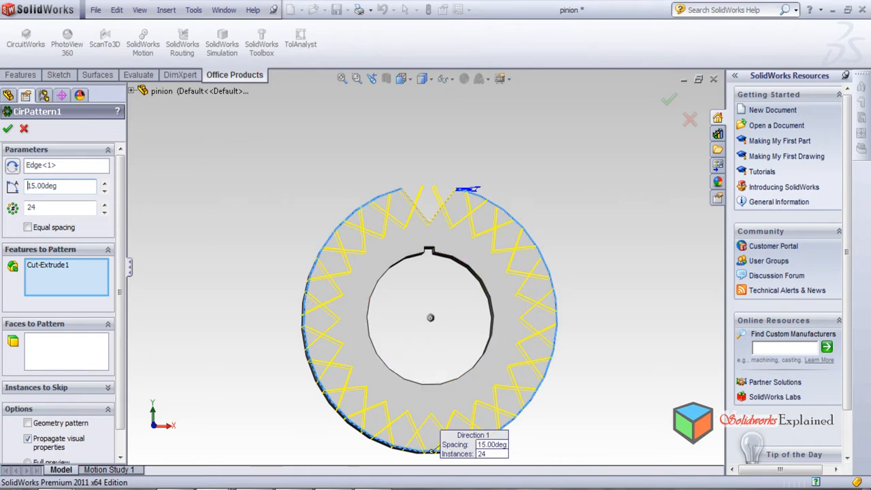
Step: Set the tooth pattern to 20 instances and calculate 360 divided by 20 in Calculator
click(21, 489)
click(291, 147)
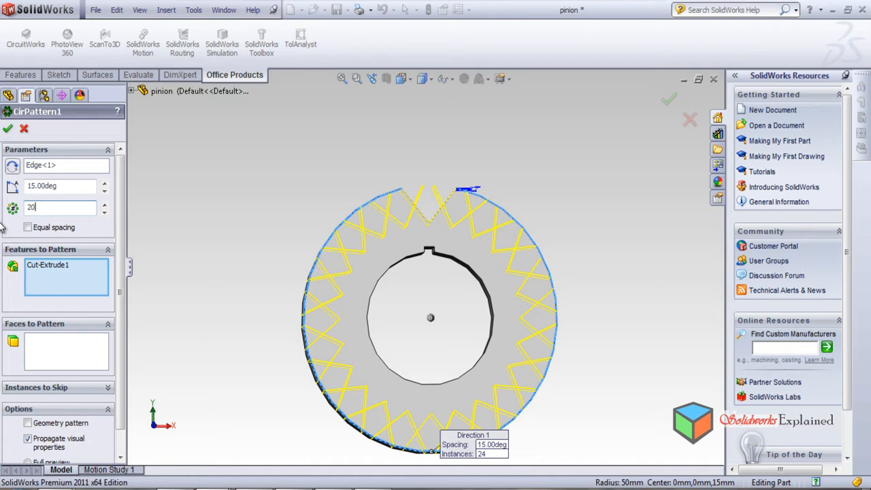
click(15, 488)
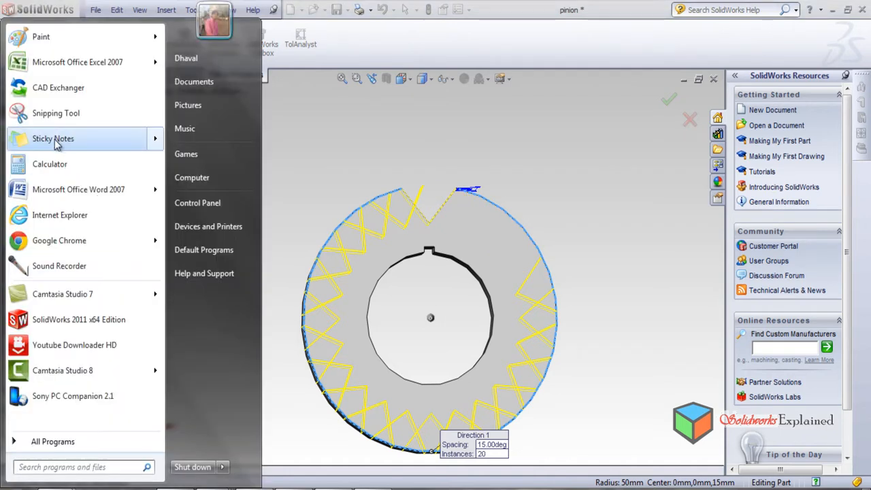
click(51, 164)
text(360)
text(20)
key(Return)
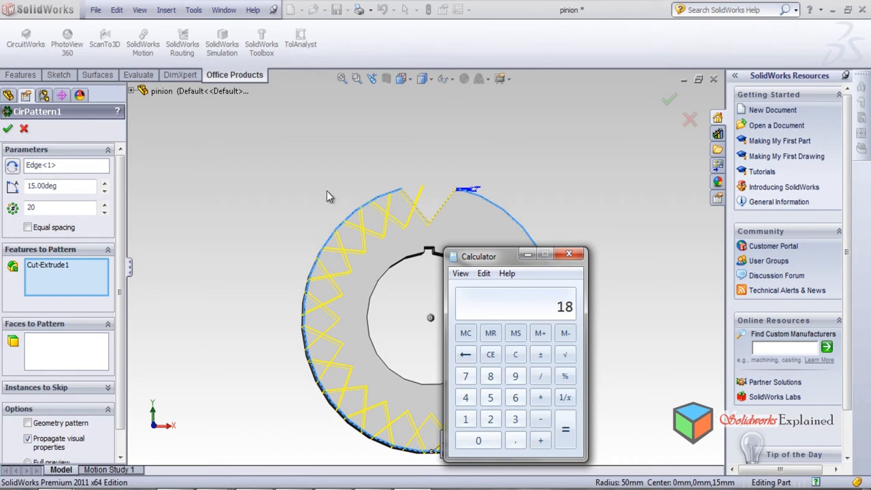
click(569, 255)
Step: Set the tooth pattern's angular spacing to 18 degrees and accept the circular pattern
click(104, 184)
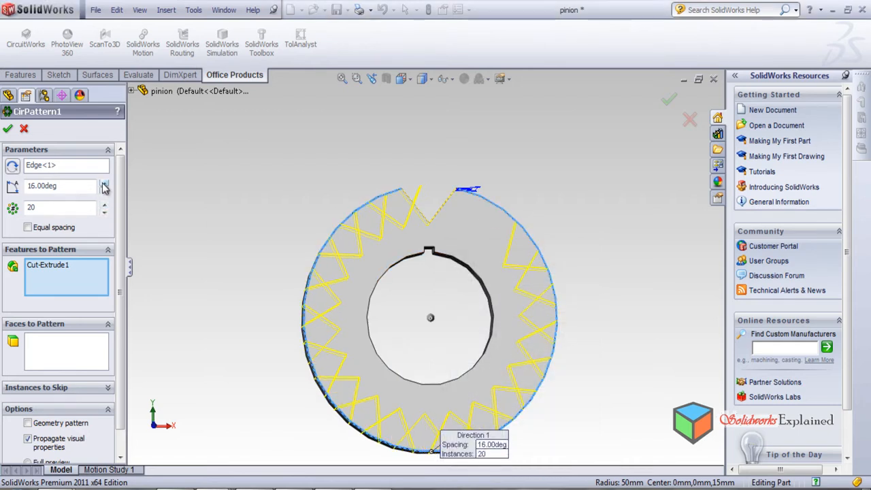
click(105, 183)
click(105, 184)
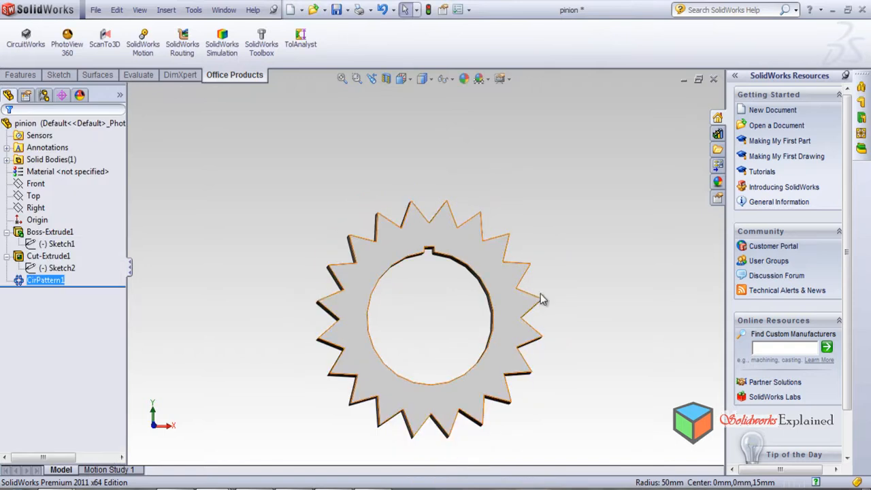
Step: Switch to the Assem1 assembly, dismiss the What's Wrong report and examine the pinion on its rod
middle_drag(511, 350, 565, 449)
middle_drag(658, 488, 509, 273)
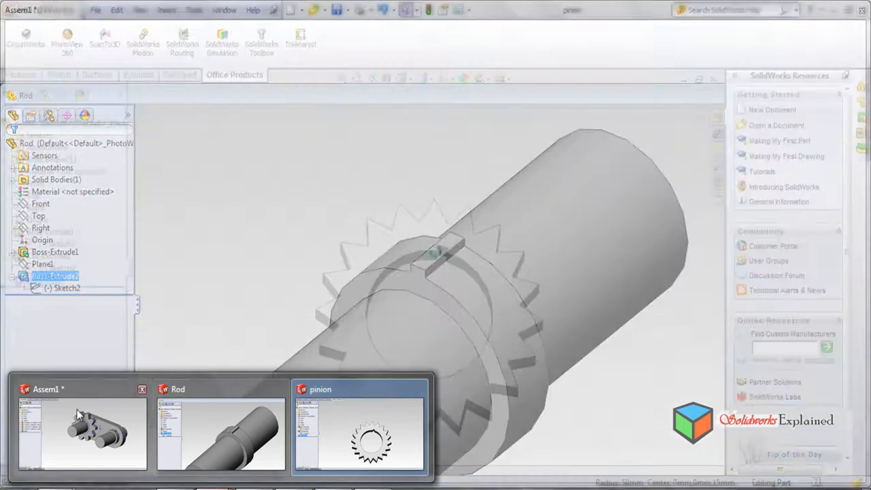
click(71, 414)
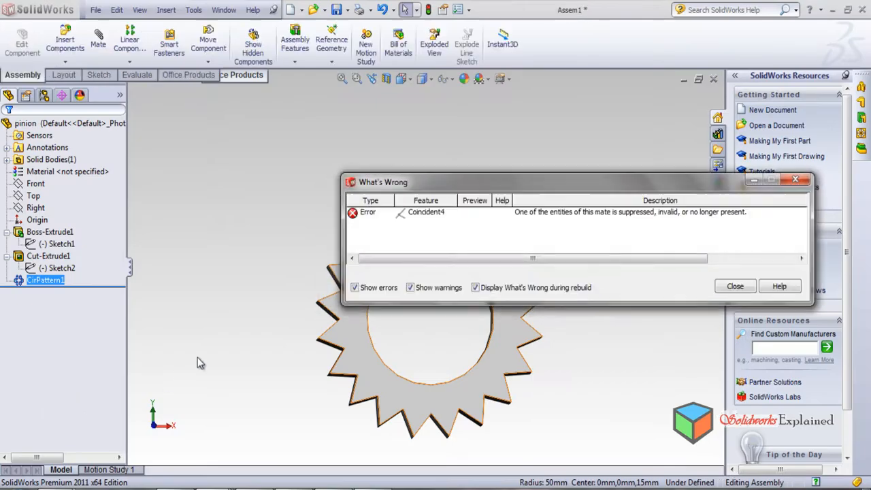
click(735, 287)
middle_drag(246, 390, 238, 373)
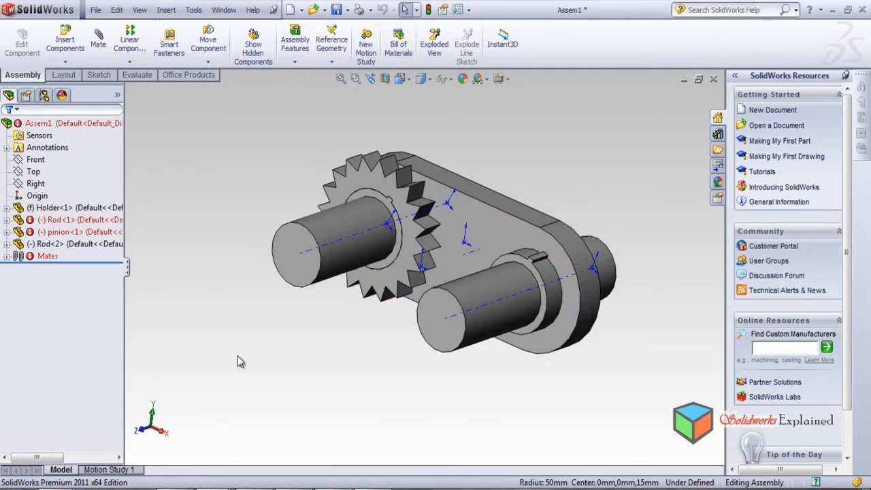
middle_drag(243, 310, 407, 197)
scroll(436, 187, down, 3)
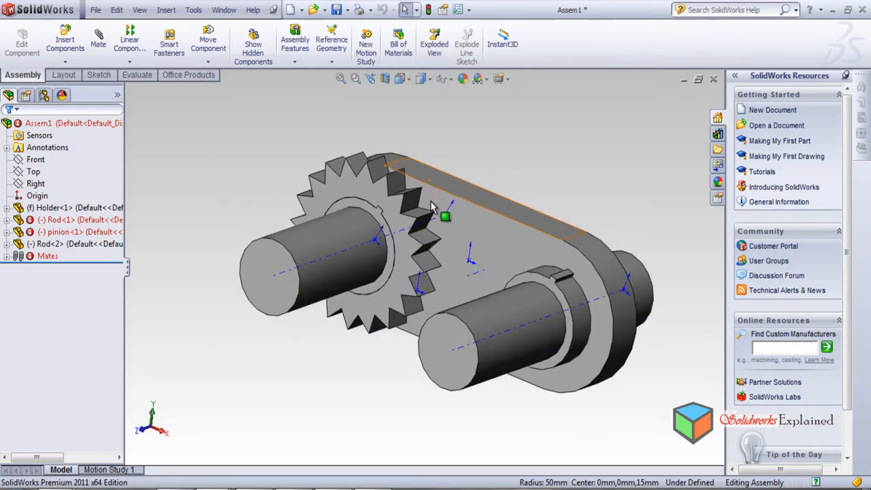
scroll(398, 276, up, 3)
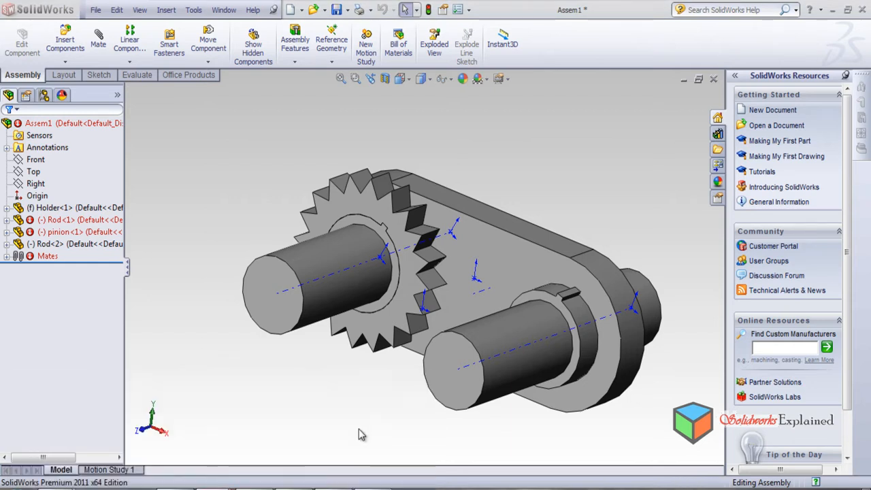
Step: Undo the circular pattern edit in the pinion part and check the gear in Assem1
key(ctrl+Tab)
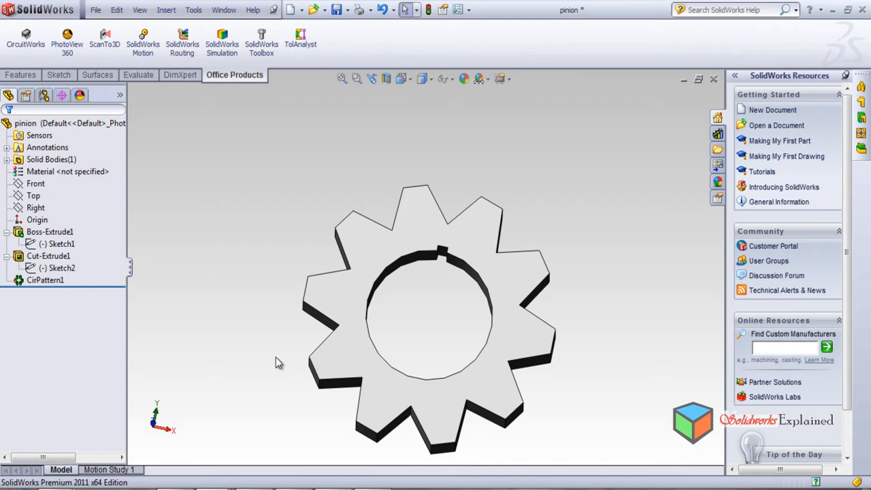
mouse_move(224, 486)
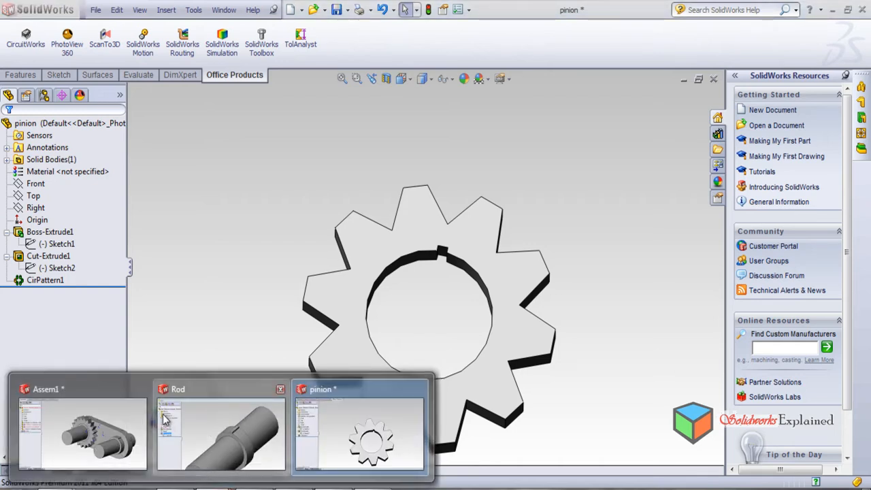
click(110, 429)
middle_drag(279, 368, 439, 232)
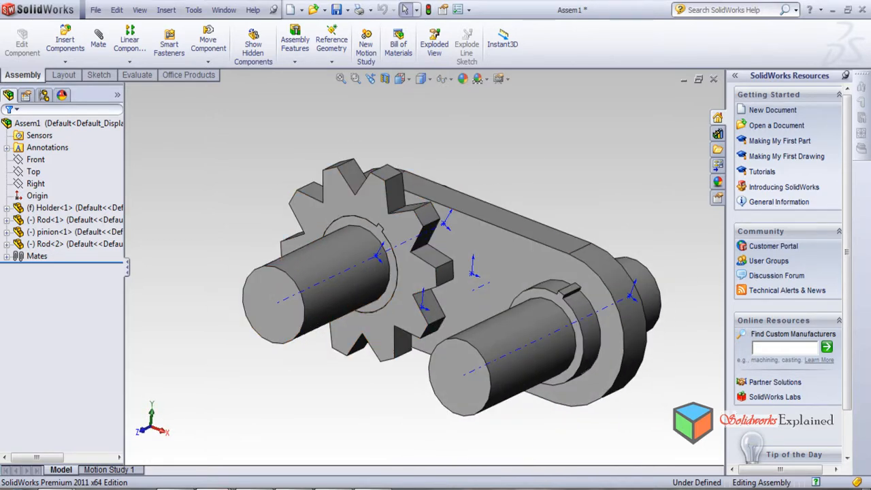
Step: Undo the latest moves of the tooth cut's sketch points in the pinion part and check the gear in Assem1
mouse_move(230, 482)
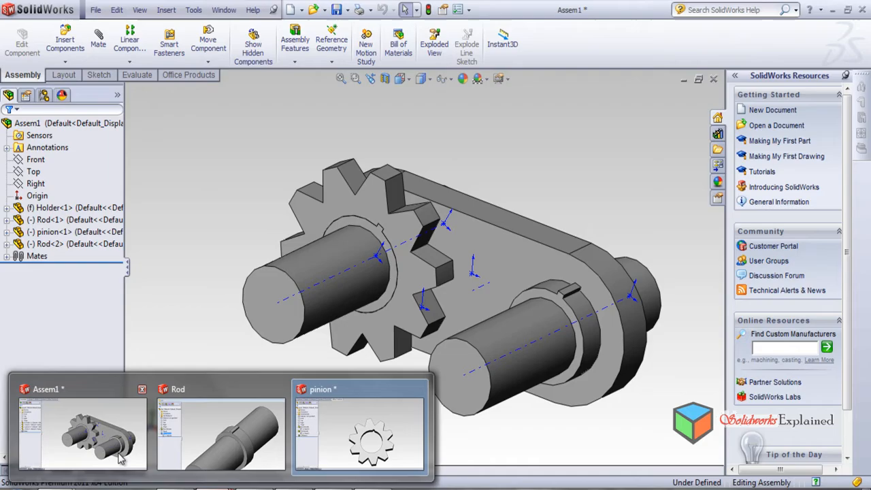
click(362, 430)
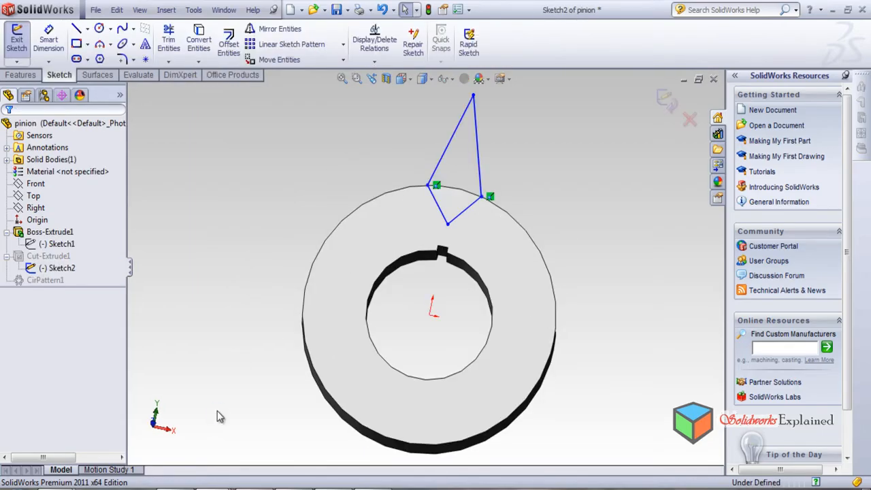
key(ctrl+z)
key(ctrl+z)
key(ctrl+z)
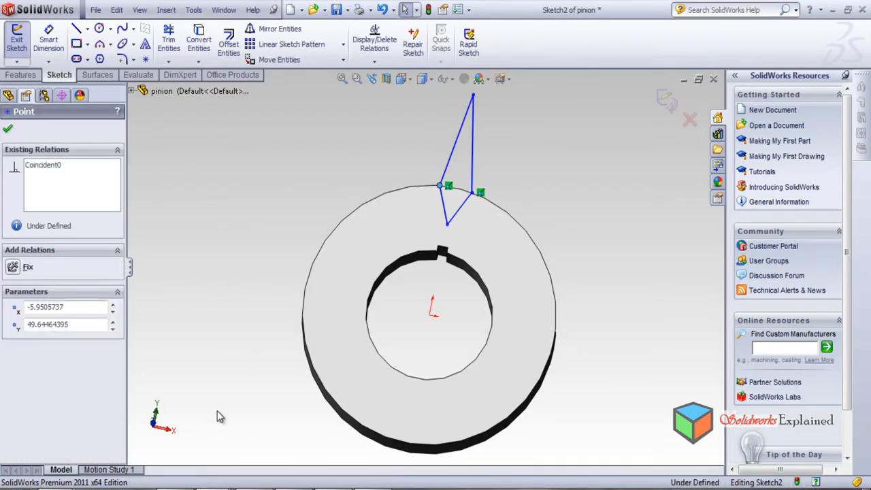
key(ctrl+z)
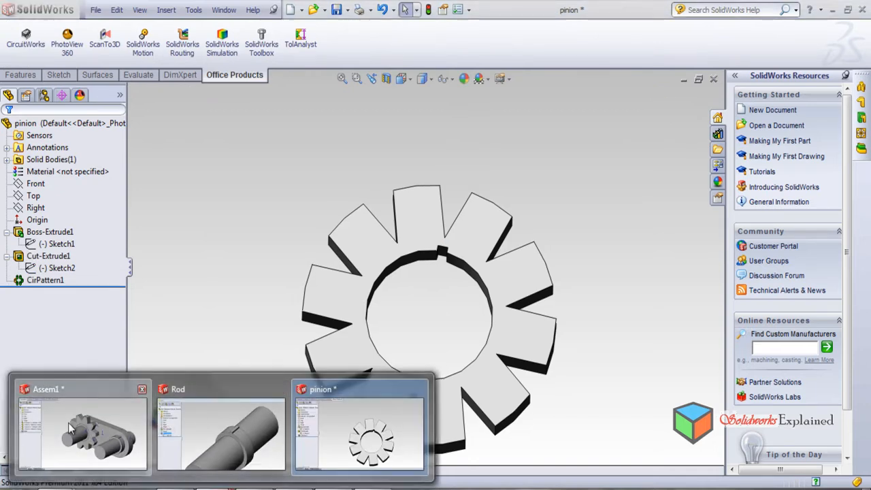
click(75, 425)
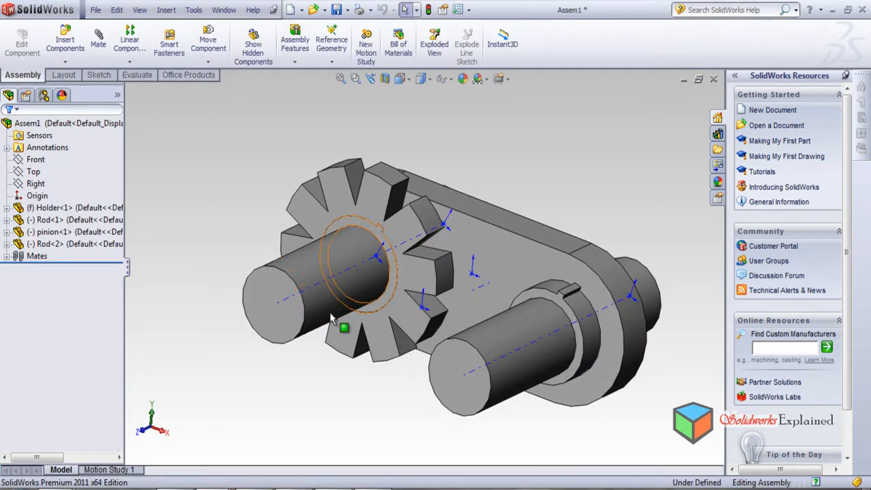
Step: Switch to the pinion part and undo the latest edits to the tooth cut's sketch and the resizing of the gear's outer circle
mouse_move(237, 423)
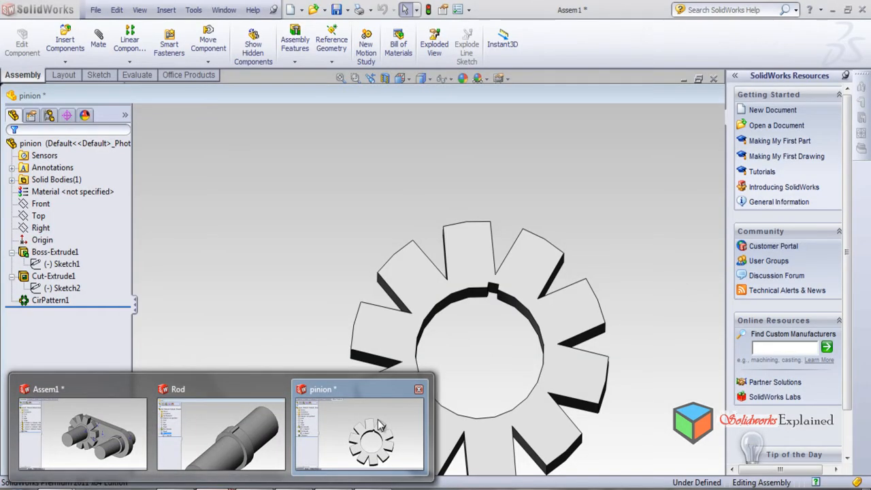
click(381, 426)
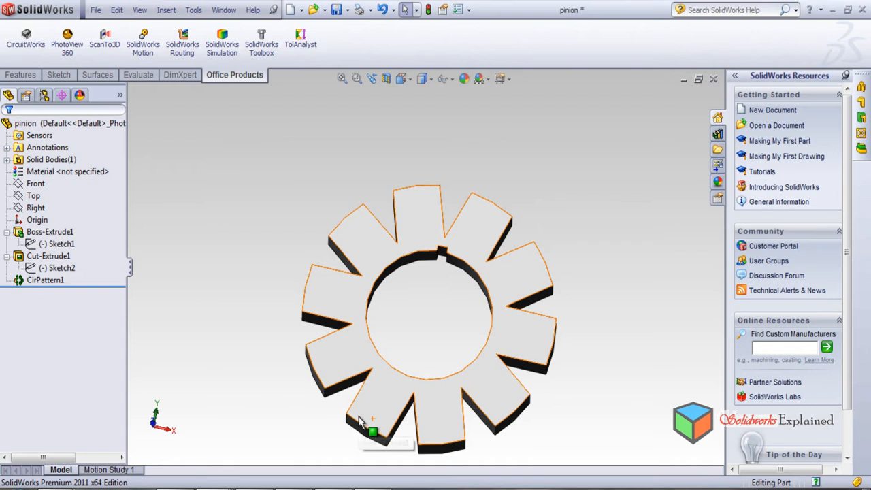
key(ctrl+z)
key(ctrl+z)
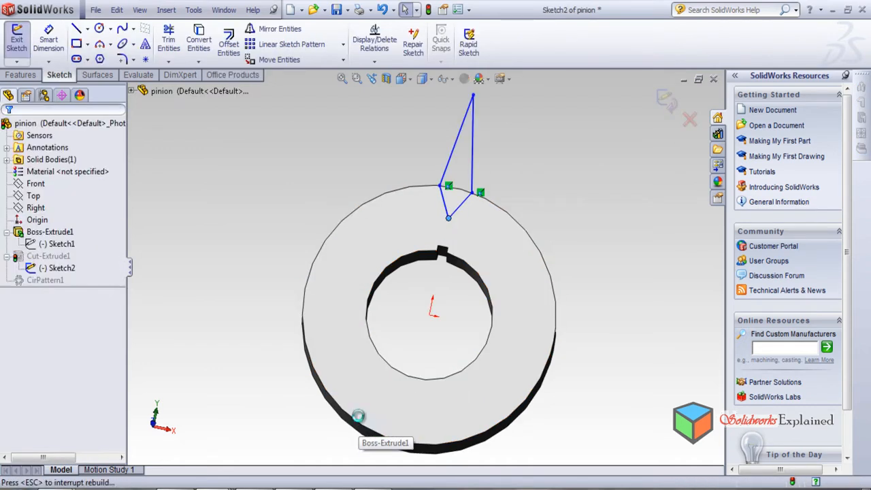
key(ctrl+z)
key(ctrl+z)
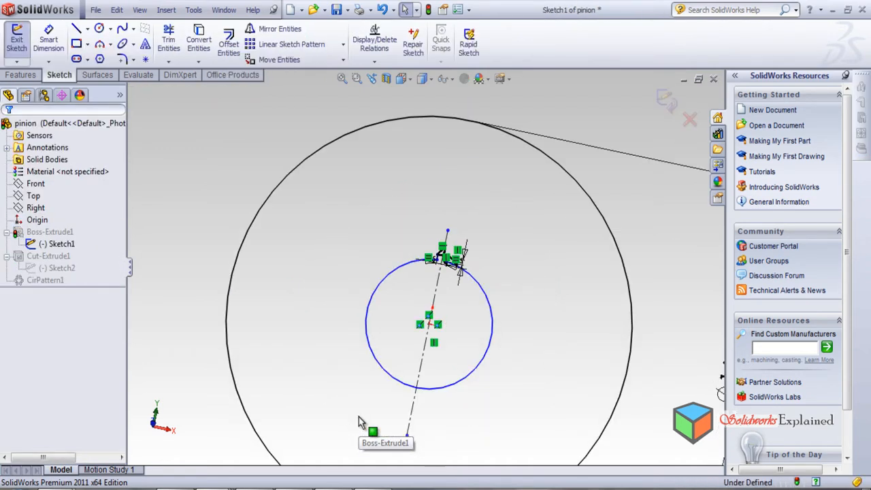
key(ctrl+z)
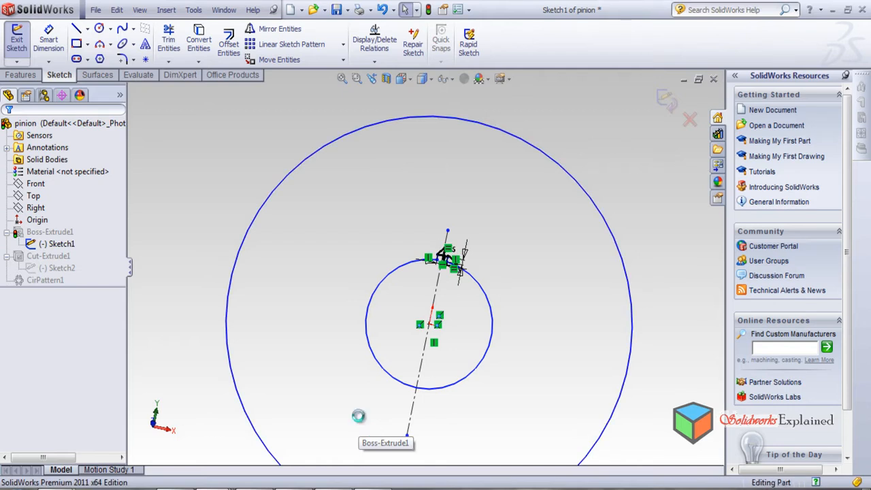
key(ctrl+z)
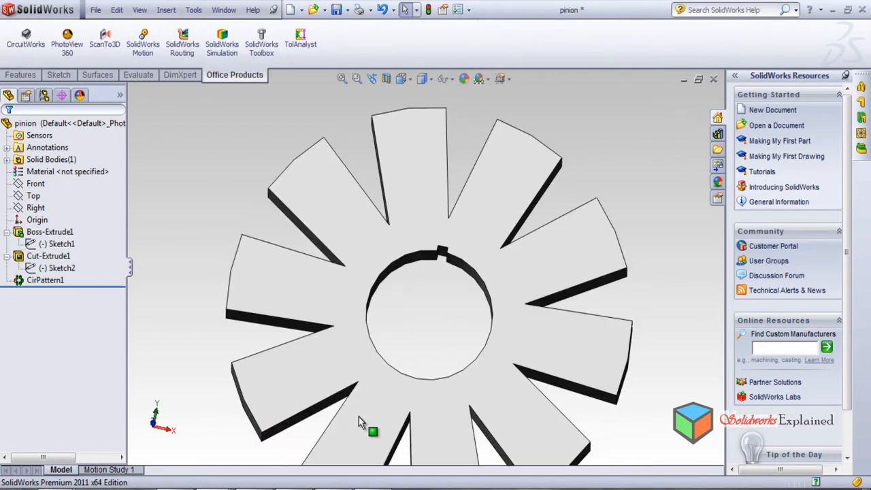
Step: Undo the earlier moves of the tooth cut's sketch points to restore the wide gaps and tapered teeth
key(ctrl+z)
key(ctrl+z)
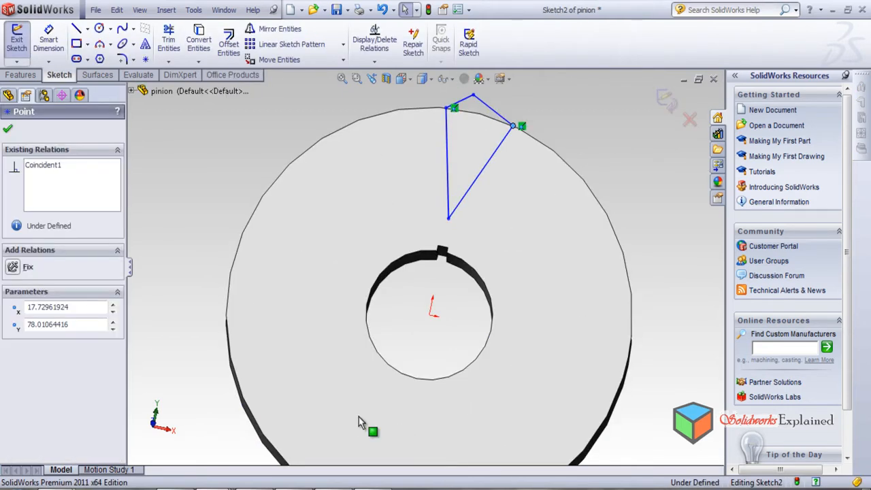
key(ctrl+z)
key(ctrl+z)
key(ctrl+z)
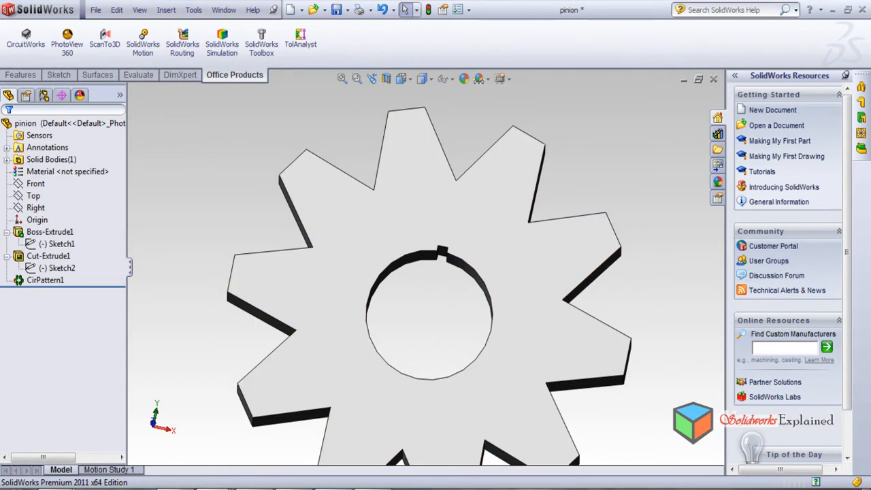
Step: Switch to the Assem1 assembly and examine the pinion's teeth and size on its rod
mouse_move(221, 485)
mouse_move(68, 407)
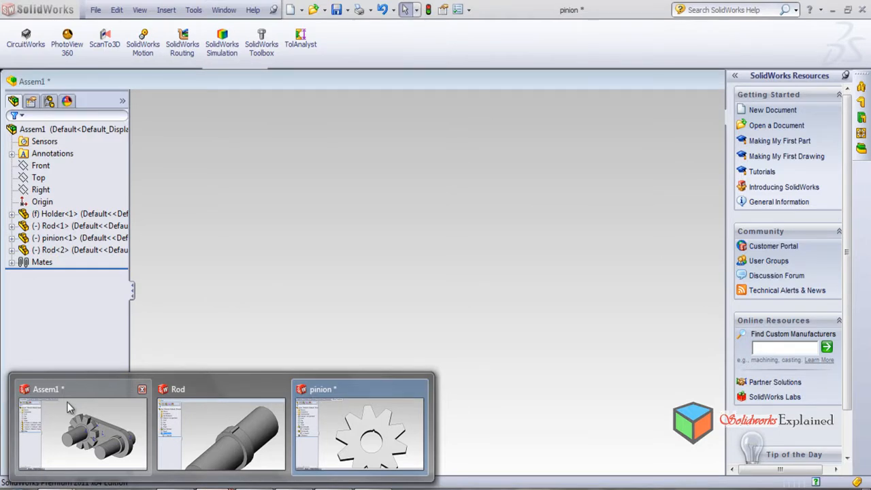
click(75, 417)
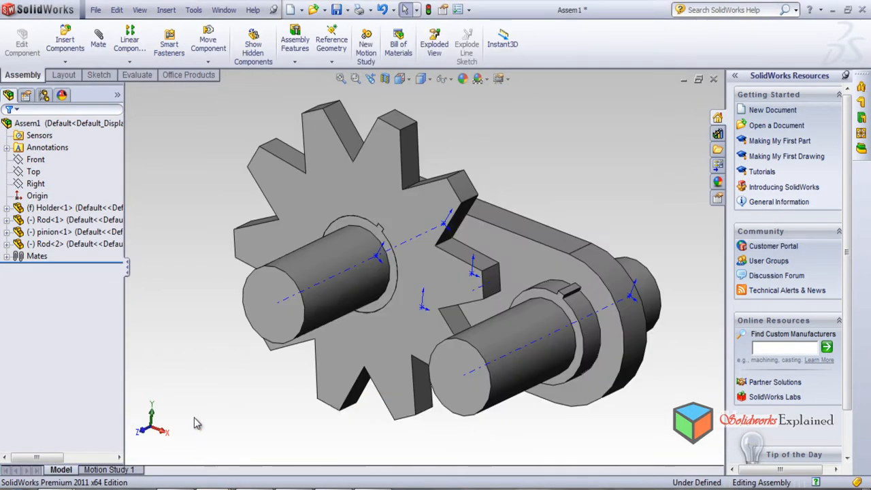
scroll(447, 333, down, 1)
scroll(439, 344, up, 4)
mouse_move(385, 402)
middle_down()
mouse_move(414, 285)
mouse_move(388, 363)
mouse_move(409, 375)
mouse_move(393, 390)
middle_up()
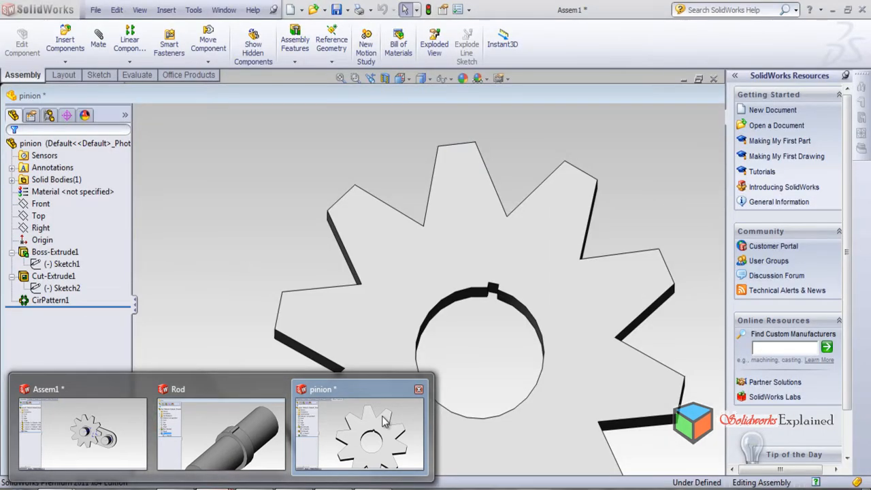
Step: Return to the pinion part and examine the whole gear from another angle
click(383, 419)
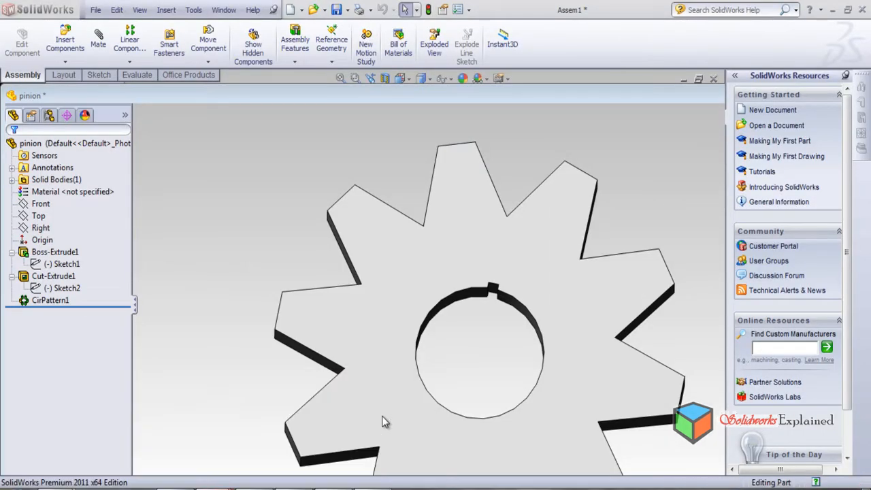
scroll(412, 373, down, 5)
scroll(411, 373, up, 5)
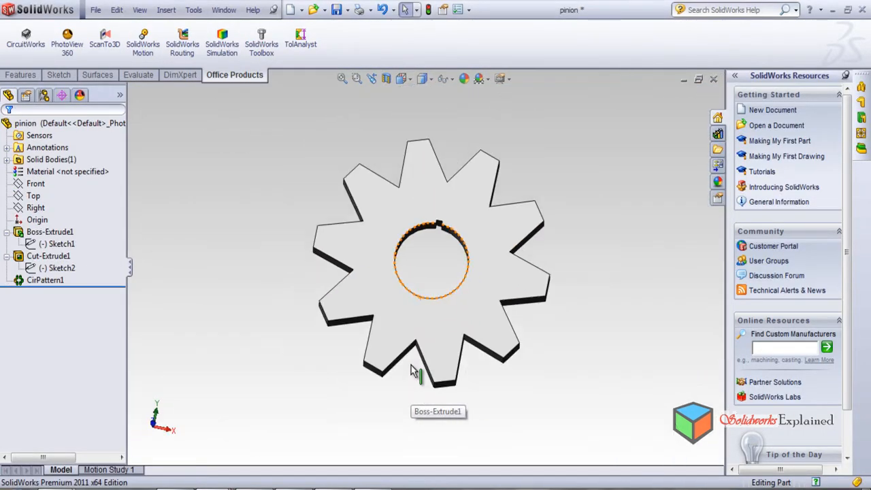
middle_drag(412, 360, 403, 306)
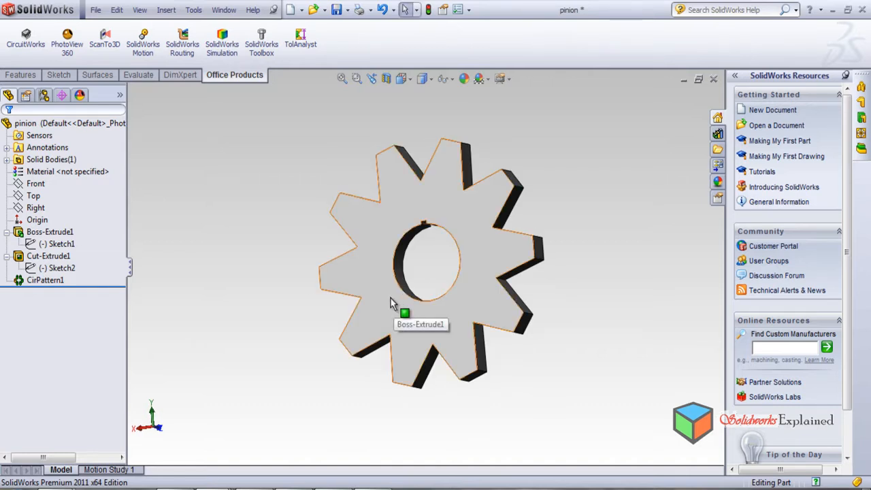
click(96, 11)
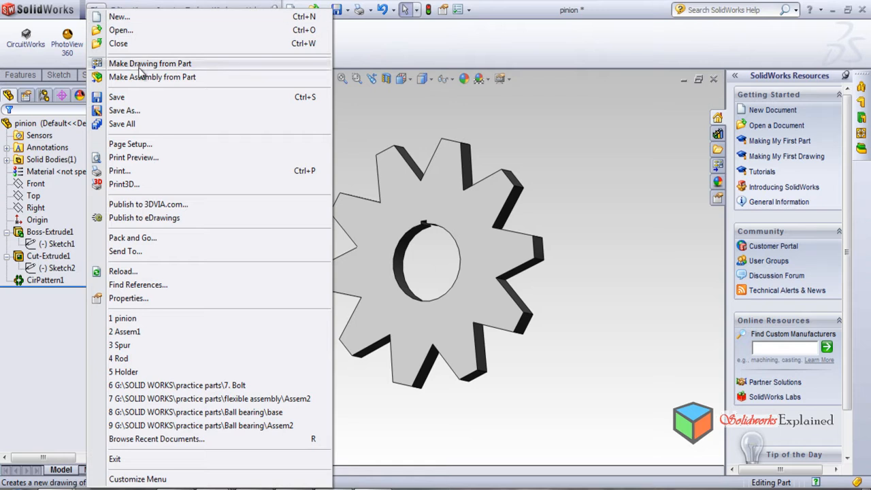
click(138, 111)
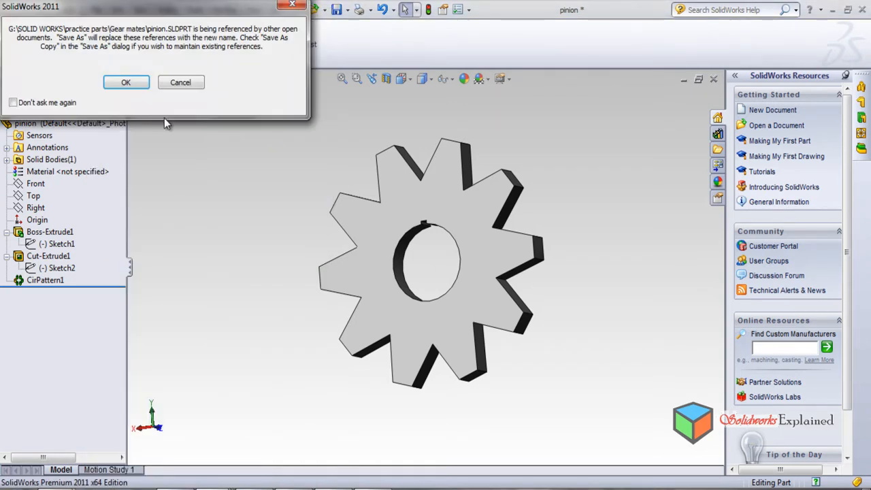
drag(82, 10, 185, 100)
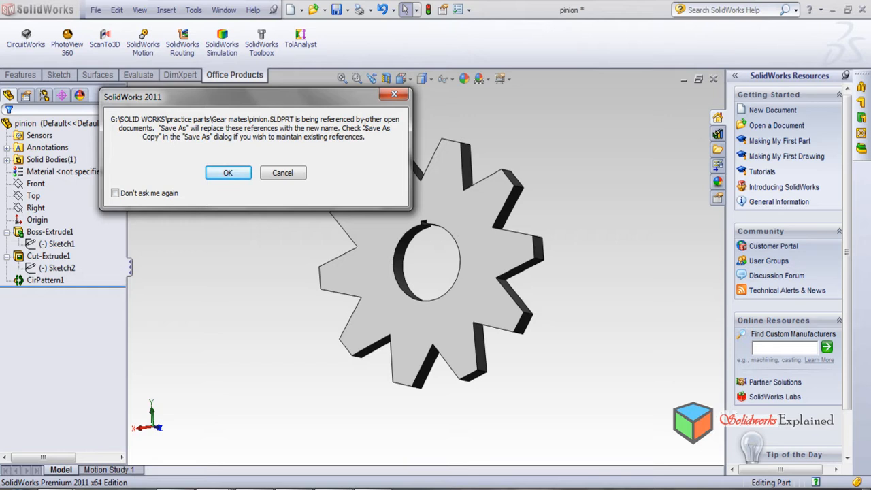
drag(379, 133, 170, 150)
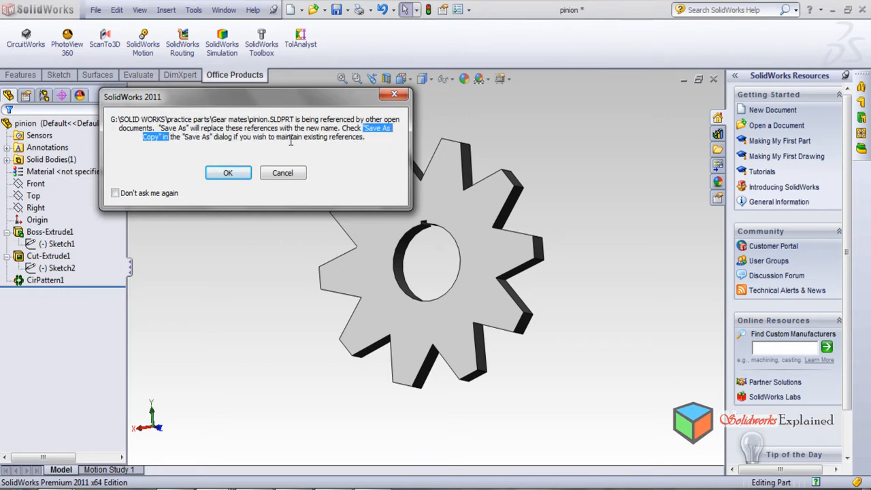
click(394, 94)
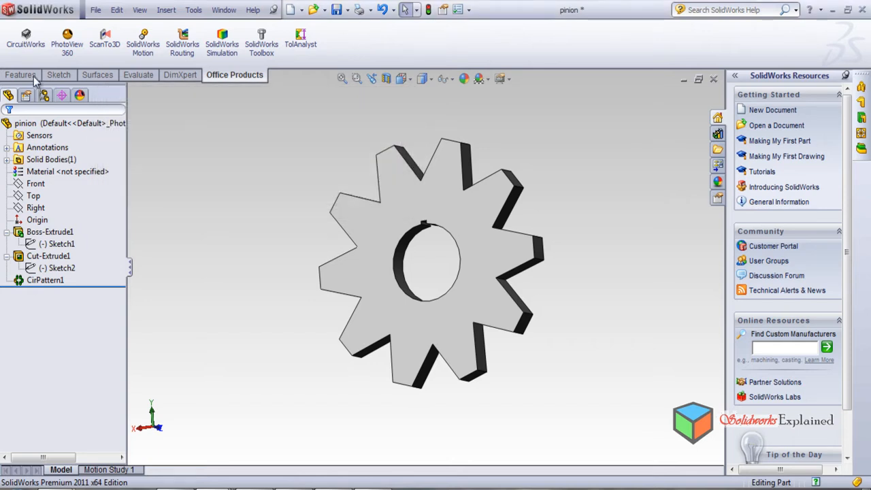
click(95, 11)
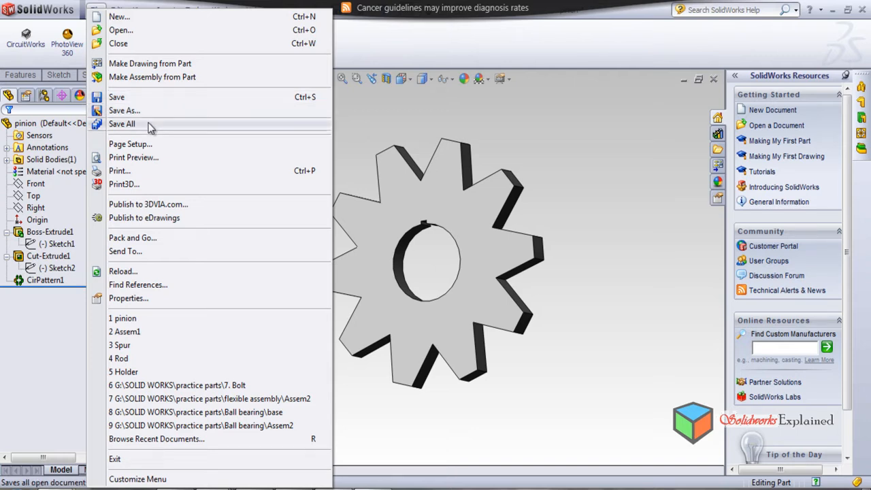
click(636, 158)
Step: Open the sketch of the pinion's Boss-Extrude1 for editing and measure the bore circle's radius with Smart Dimension
middle_drag(636, 158, 200, 277)
scroll(443, 234, down, 3)
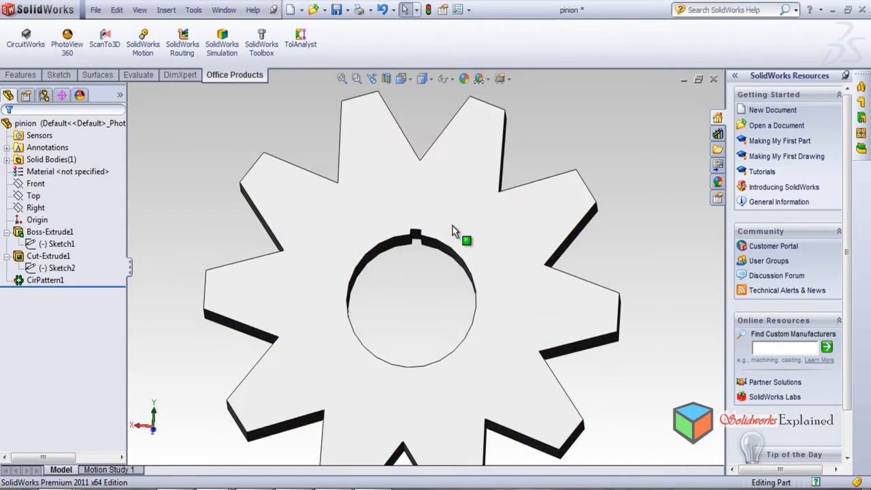
click(74, 247)
click(82, 207)
scroll(500, 302, down, 2)
scroll(502, 302, up, 4)
click(48, 39)
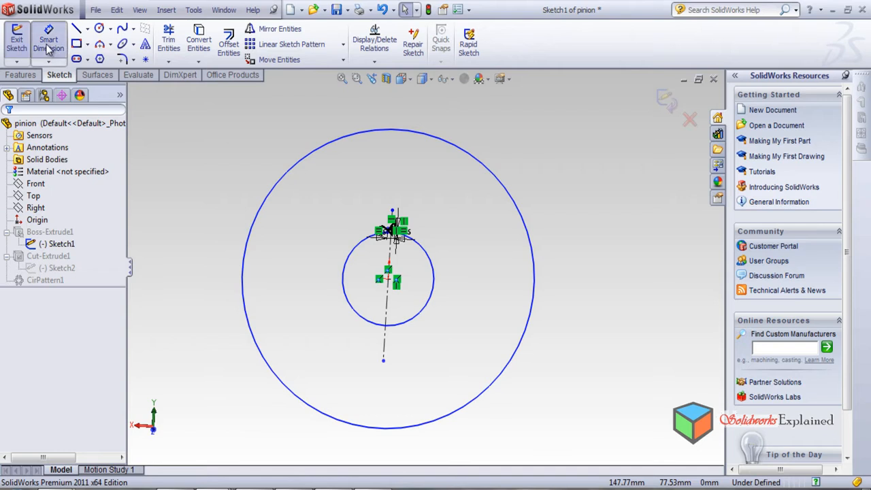
click(466, 298)
click(470, 299)
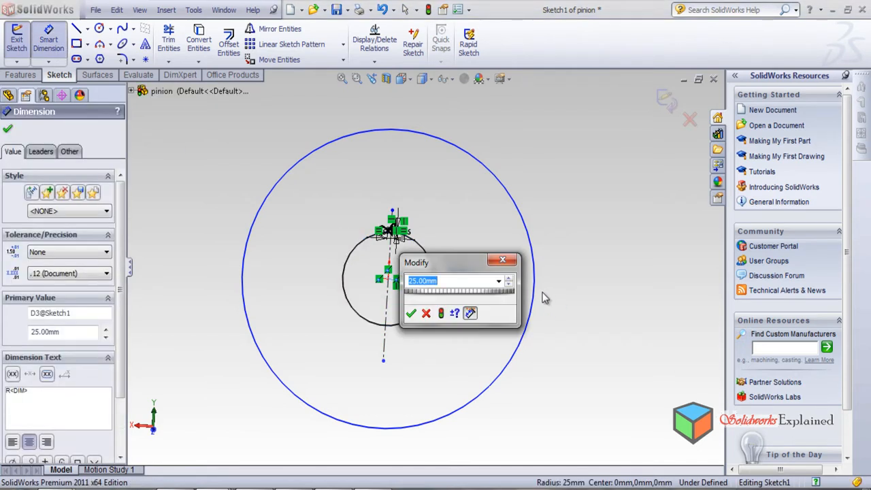
click(501, 261)
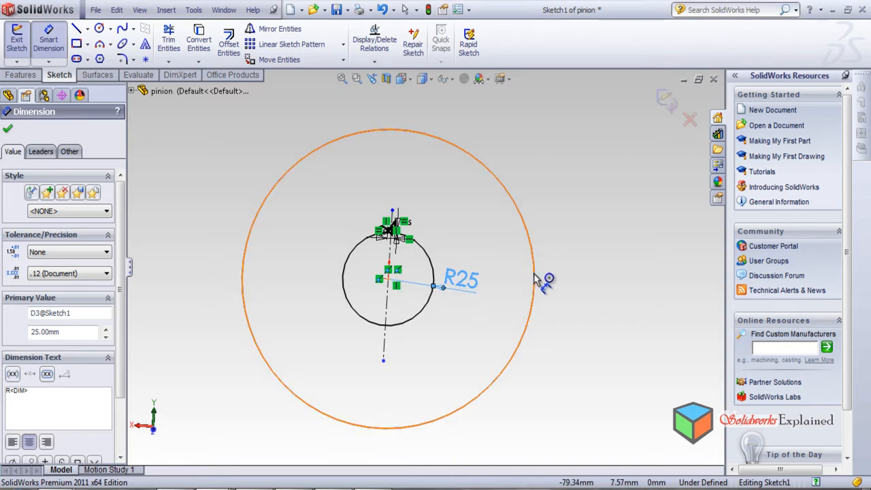
Step: Measure the outer circle's diameter with Smart Dimension, and exit the sketch discarding its changes
click(538, 279)
click(584, 275)
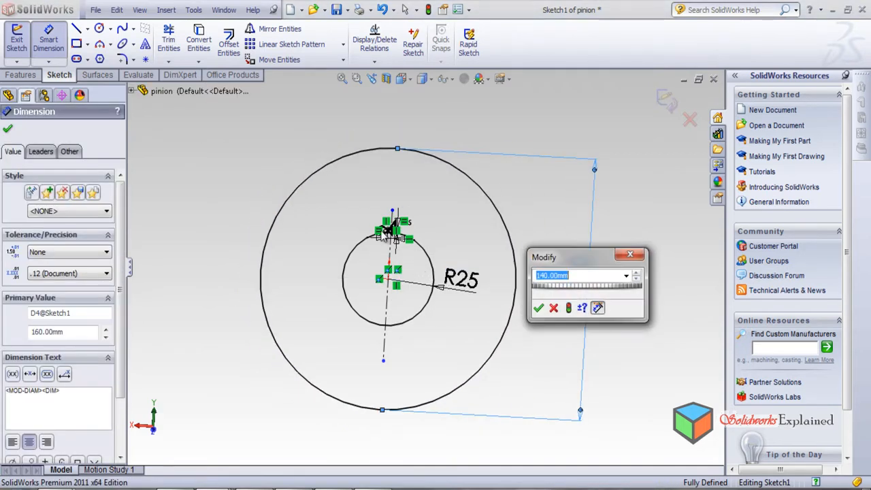
click(631, 254)
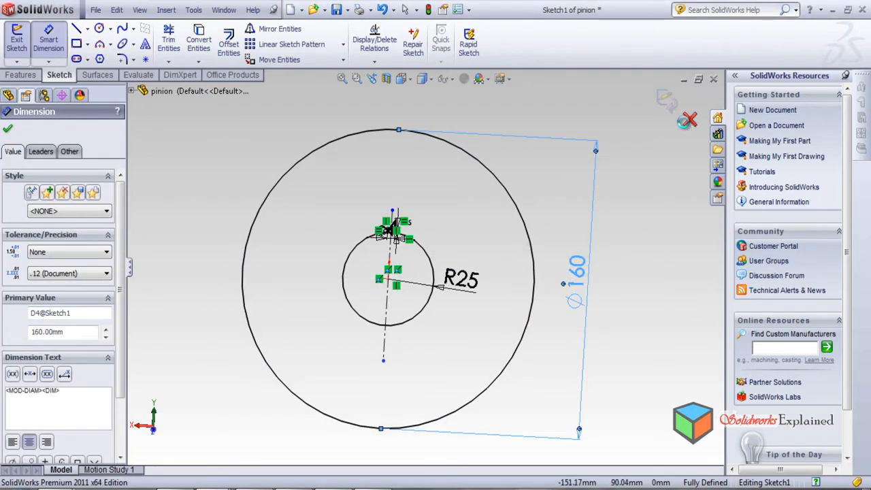
click(689, 122)
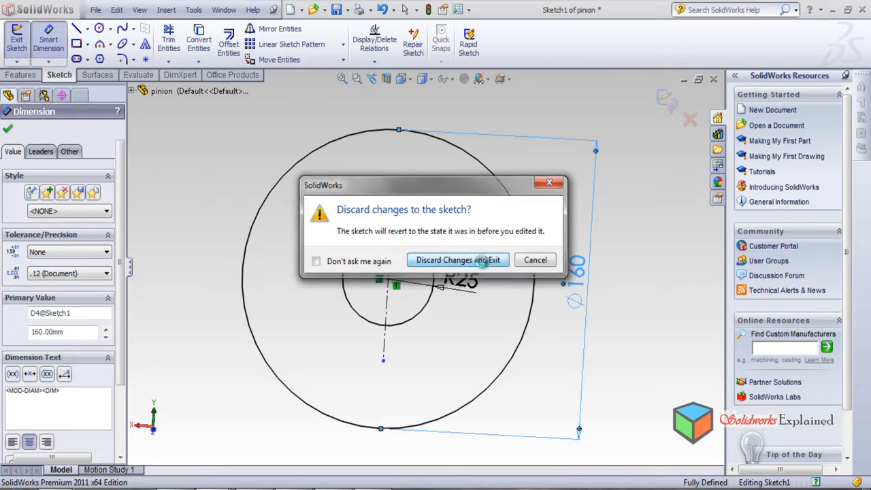
click(487, 263)
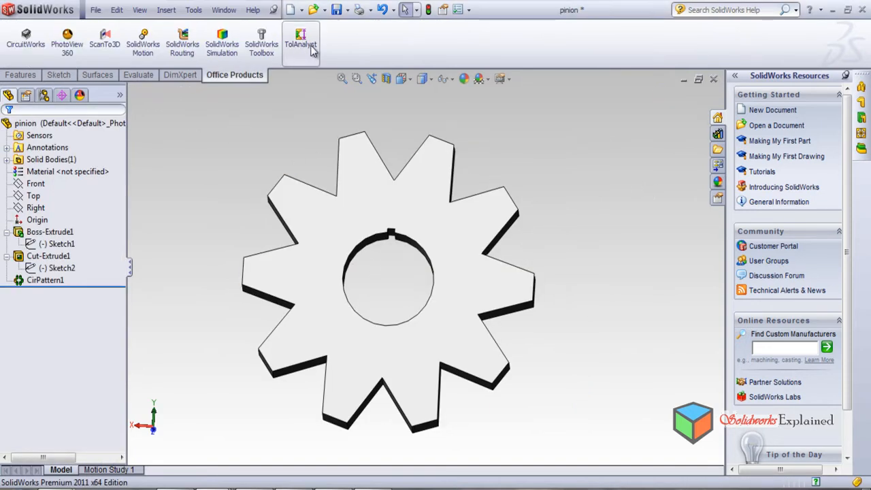
Step: Close the pinion part without saving it and examine the gear in the Assem1 assembly
click(713, 79)
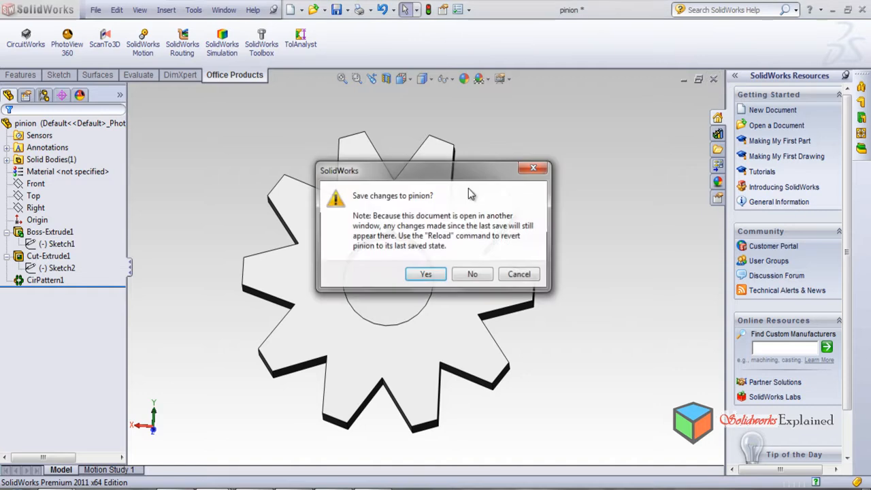
click(472, 279)
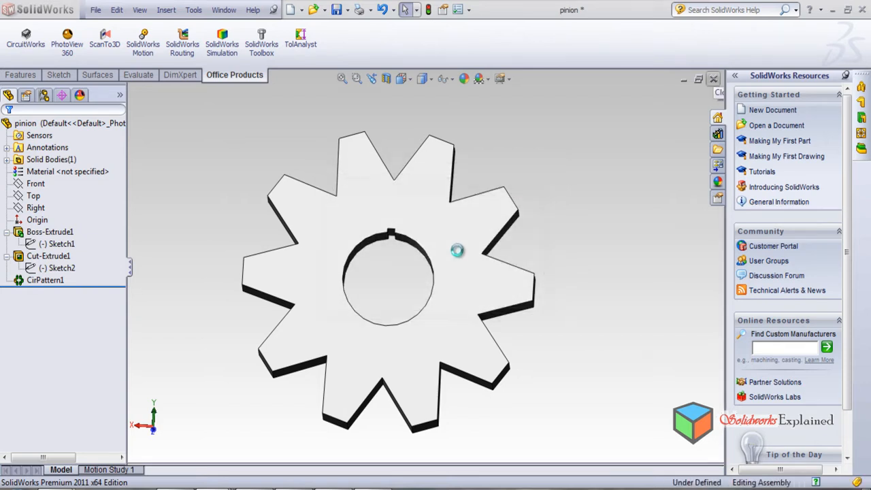
middle_drag(346, 369, 350, 307)
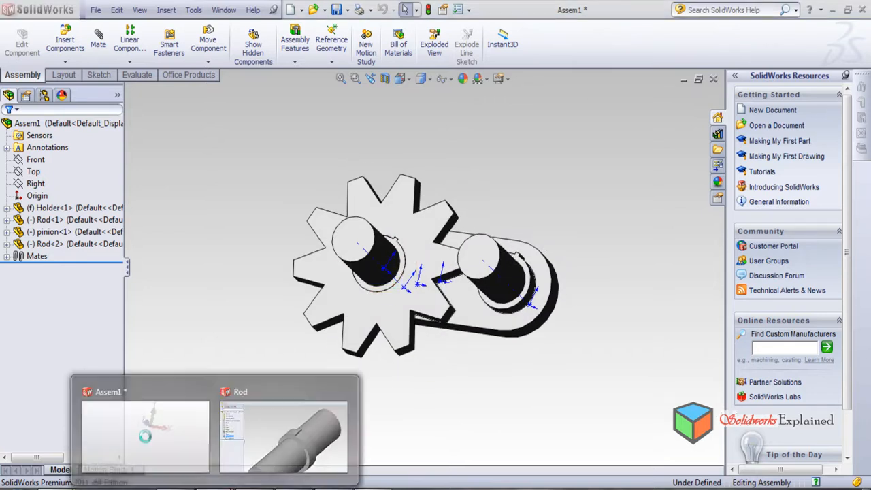
Step: Switch to the Rod part window and create a new part document from the Tutorial part template
click(284, 413)
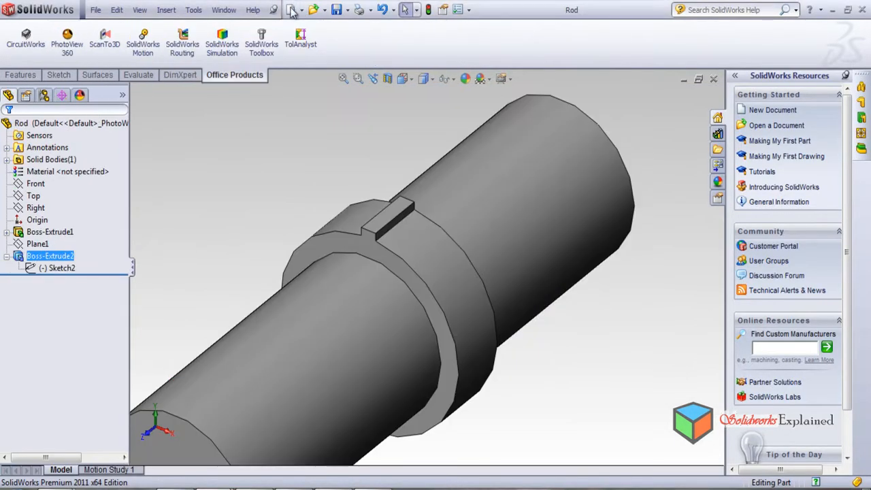
click(289, 18)
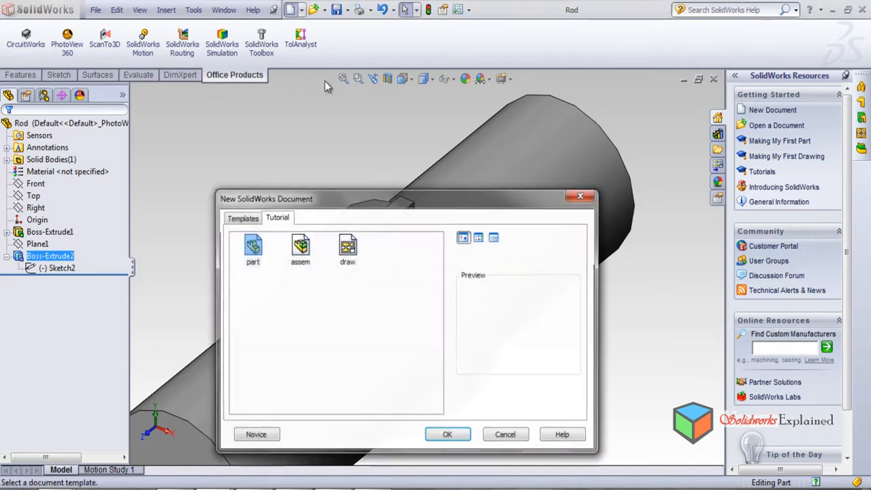
click(449, 436)
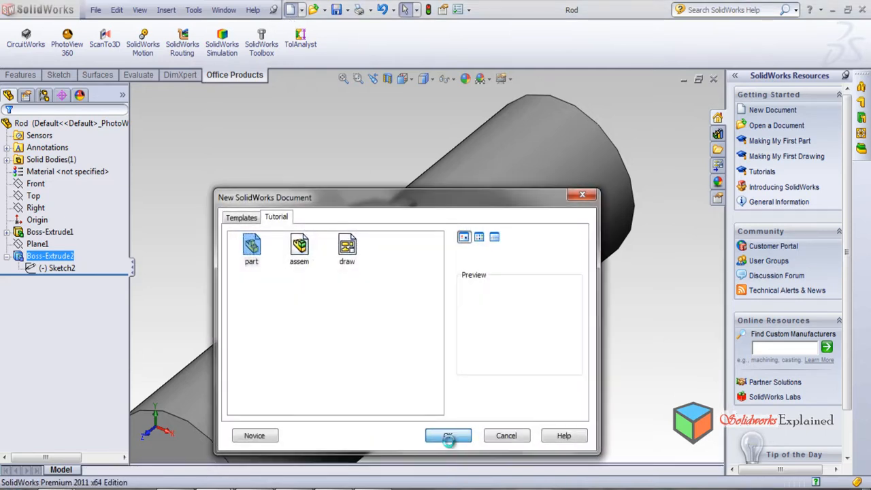
Step: Sketch two concentric circles centred on the origin on the Front plane, with radii of about 26 mm and 70 mm
click(15, 185)
click(74, 170)
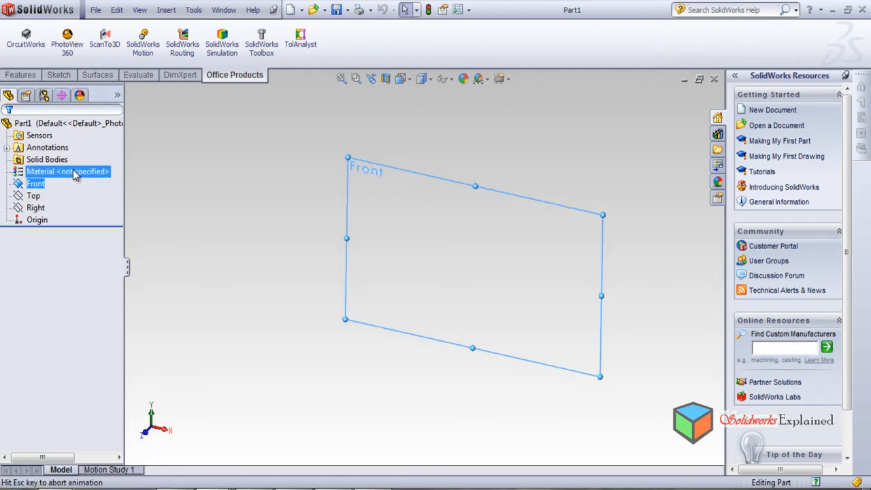
click(58, 75)
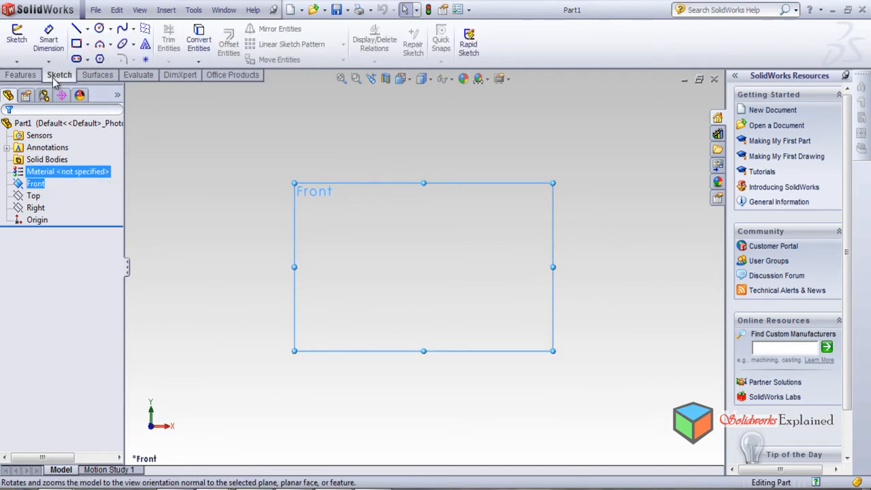
click(99, 29)
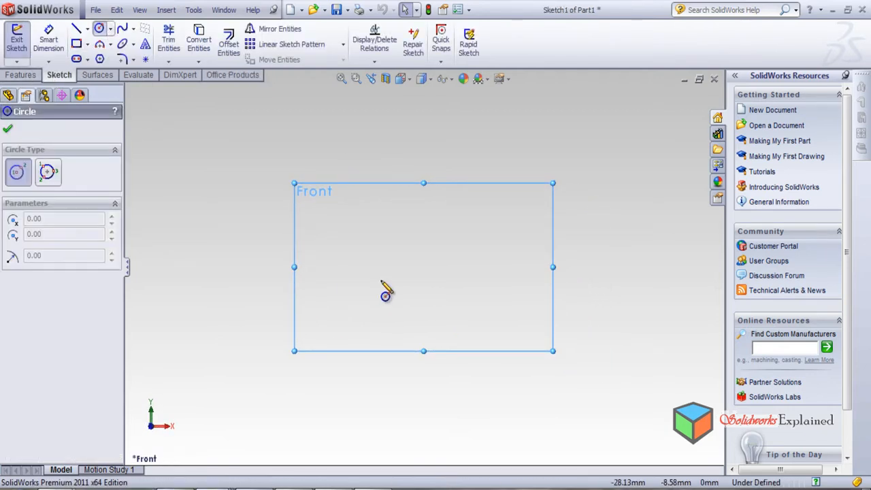
click(424, 266)
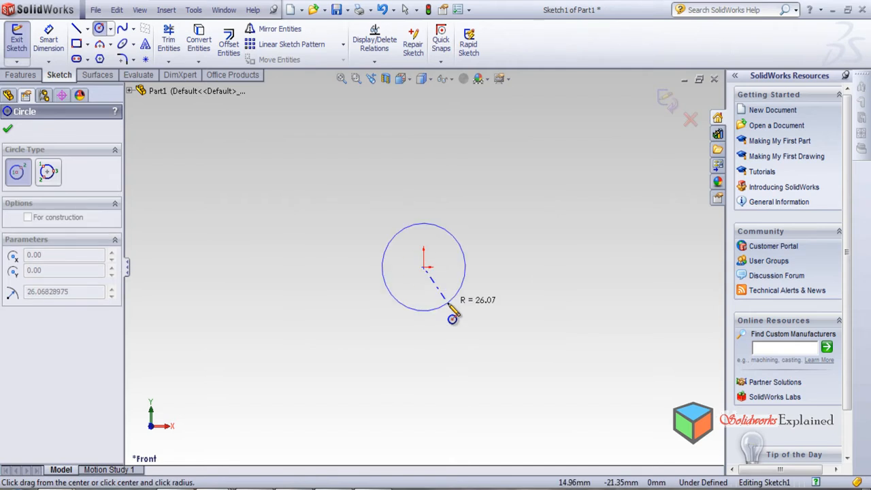
click(452, 318)
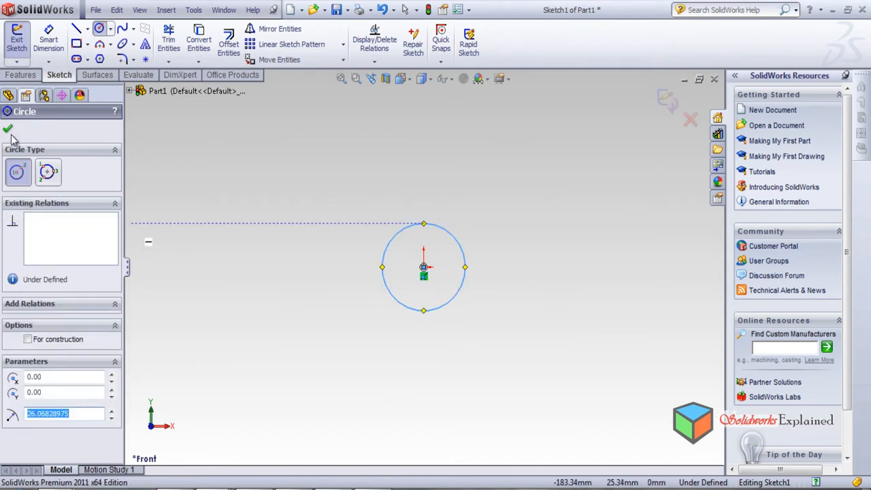
click(423, 267)
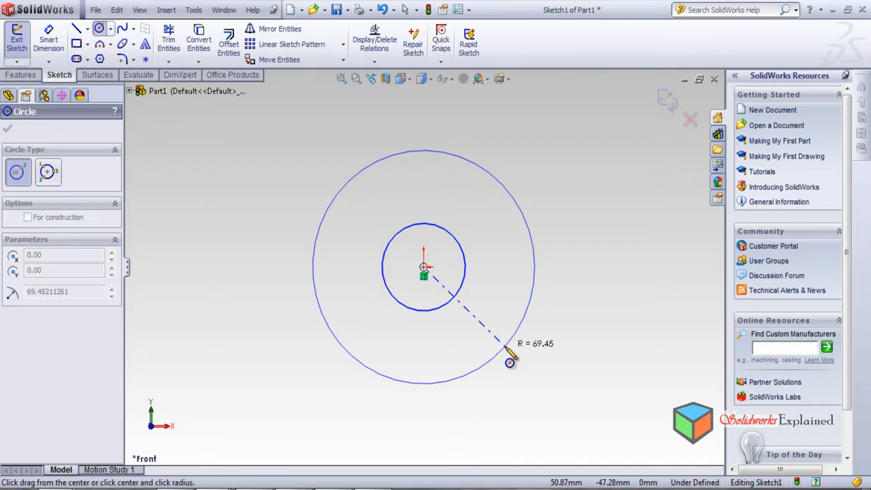
click(495, 355)
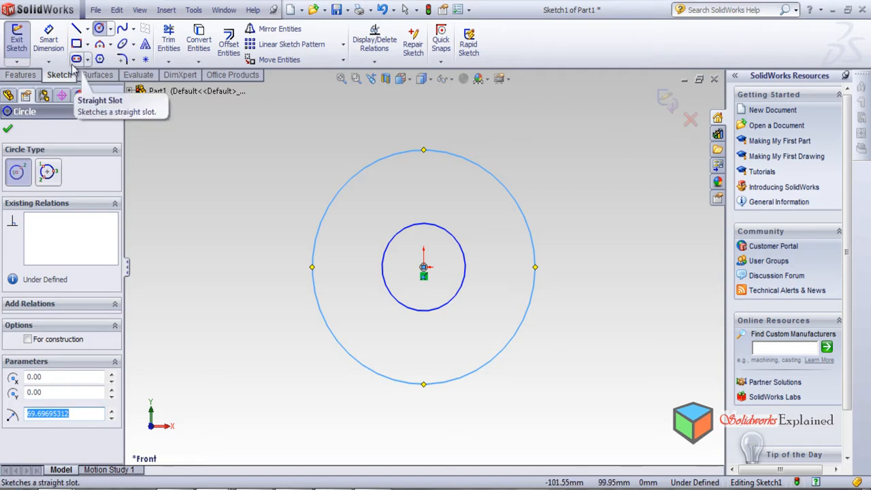
key(Escape)
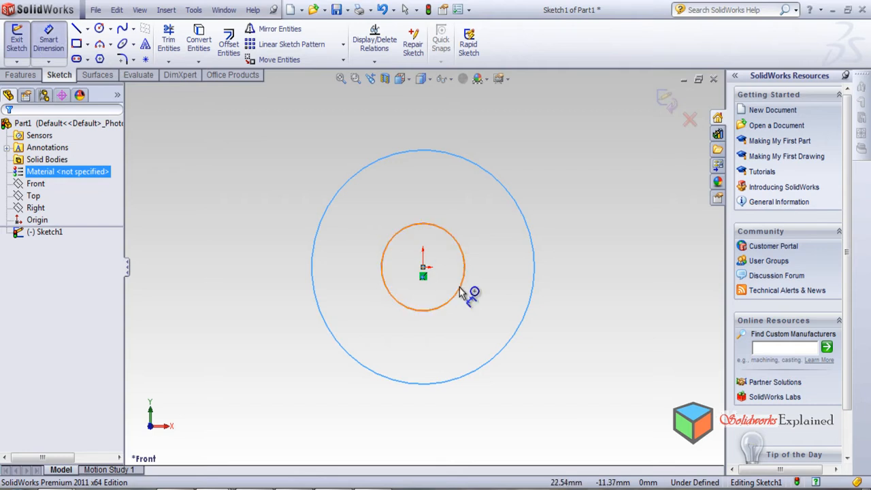
key(Escape)
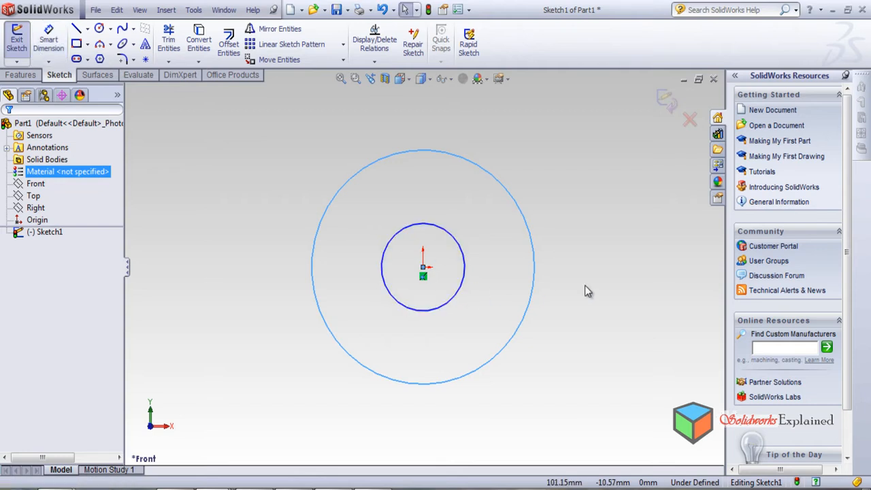
Step: Dimension the inner circle's diameter with Smart Dimension and set it to 25 mm
click(48, 39)
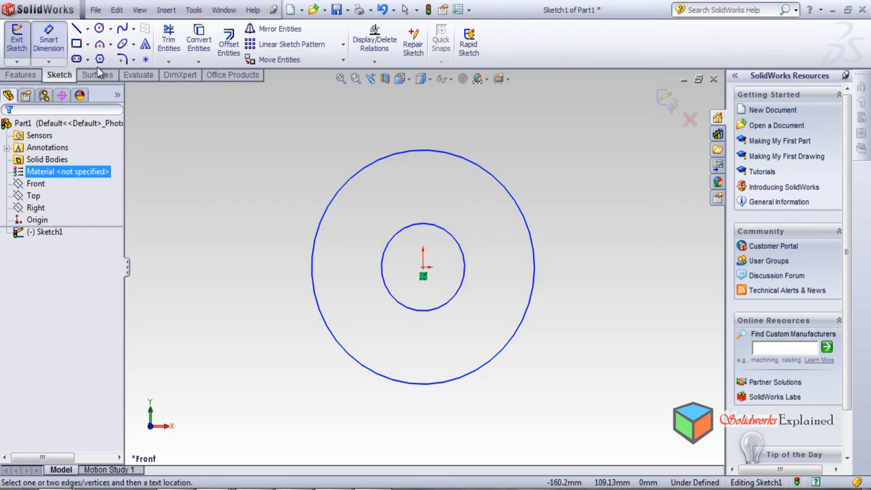
click(466, 272)
click(646, 293)
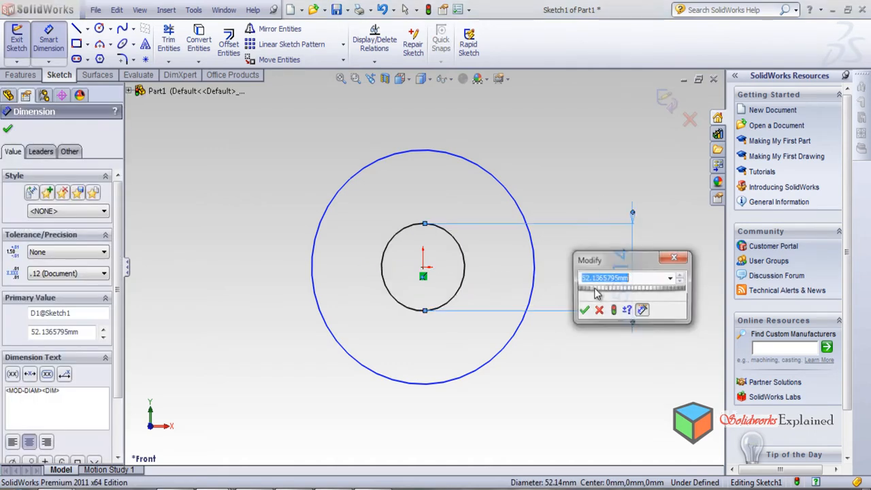
text(25)
key(Return)
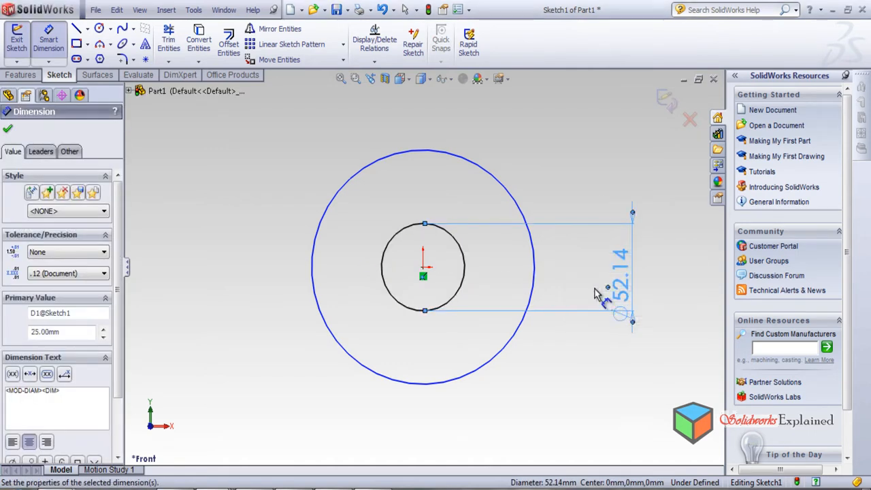
scroll(425, 292, down, 8)
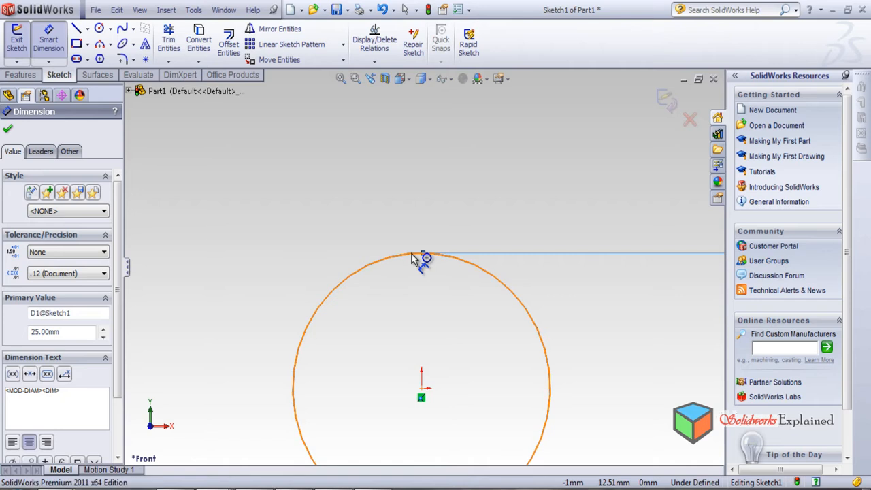
click(412, 254)
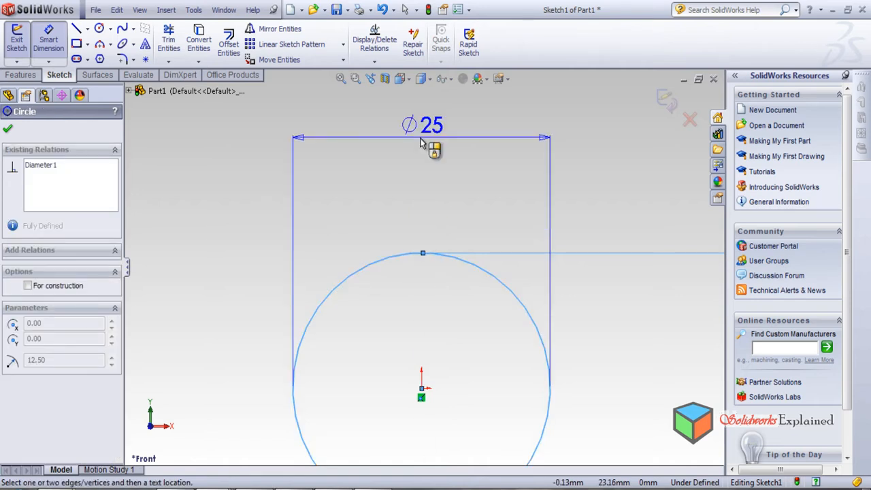
click(424, 136)
click(589, 204)
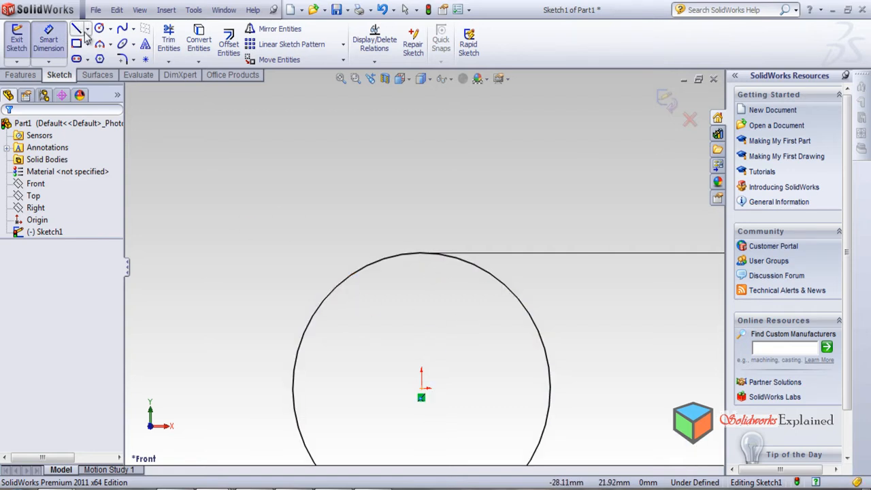
Step: Draw a vertical centerline through the origin, extending beyond both the upper and lower edges of the 25 mm circle
click(91, 59)
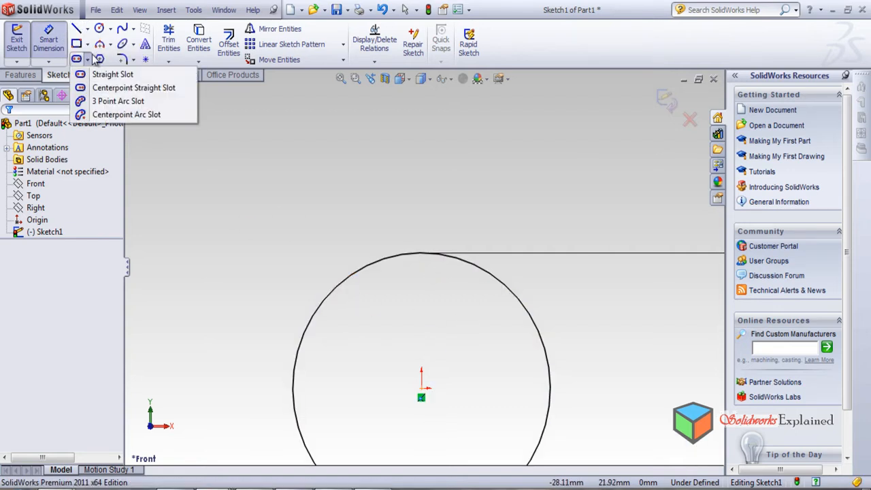
click(87, 28)
click(106, 54)
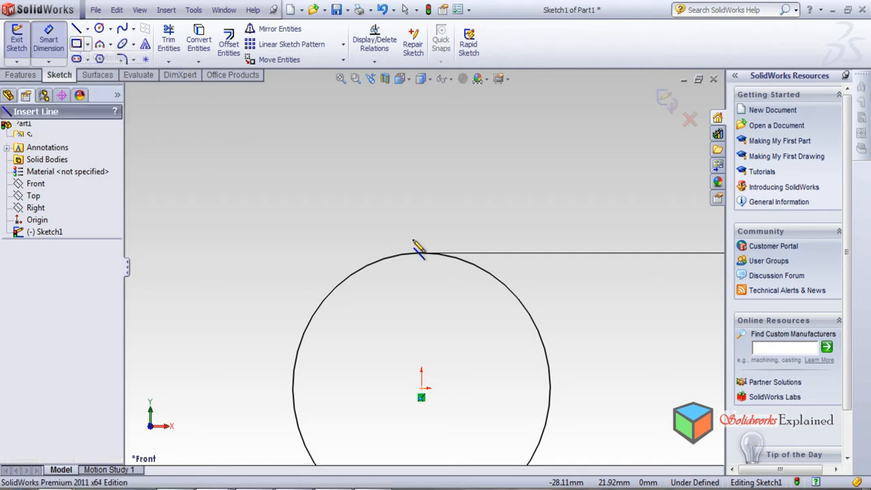
click(426, 175)
scroll(426, 412, down, 2)
scroll(427, 405, up, 2)
scroll(429, 396, down, 2)
scroll(428, 388, up, 6)
click(421, 408)
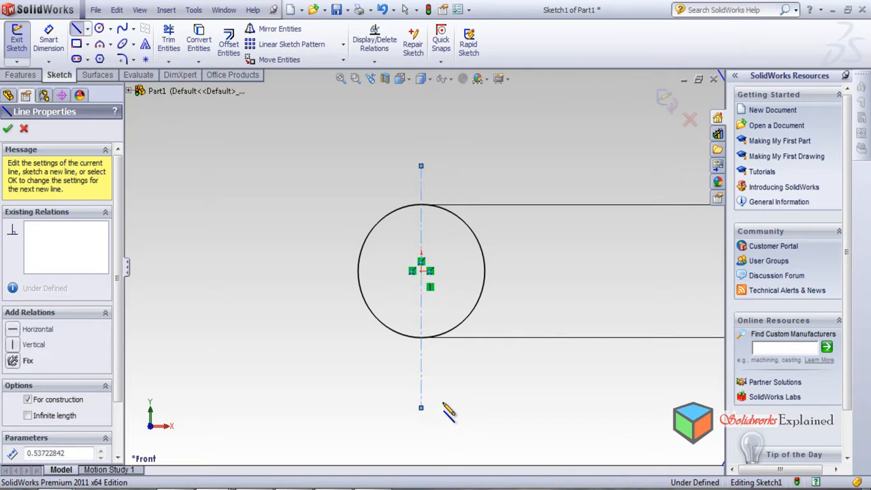
key(Escape)
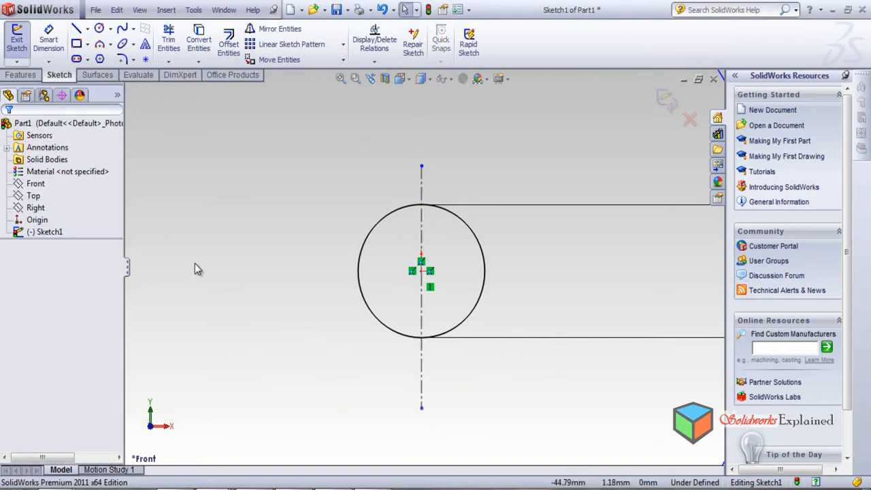
Step: Sketch a three-sided keyway outline about 1.7 mm wide and 0.6 mm high on top of the 25 mm circle, across the centerline
scroll(404, 245, down, 5)
scroll(400, 227, down, 5)
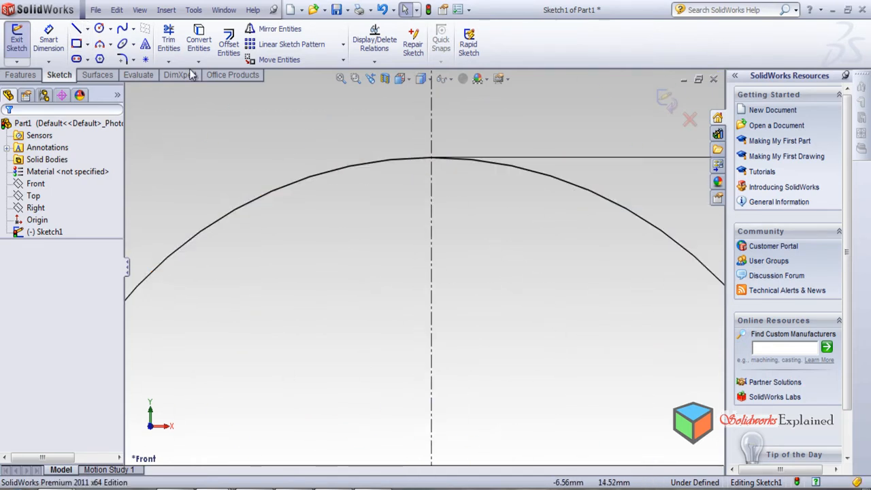
click(76, 29)
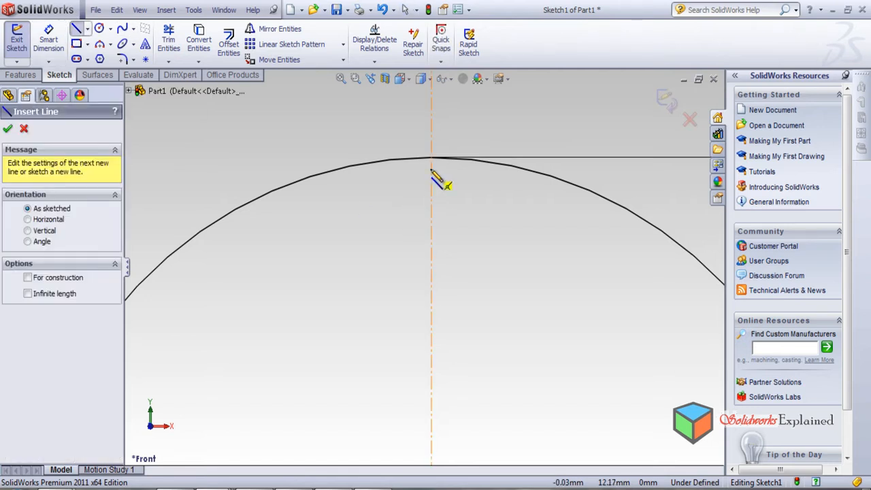
click(412, 162)
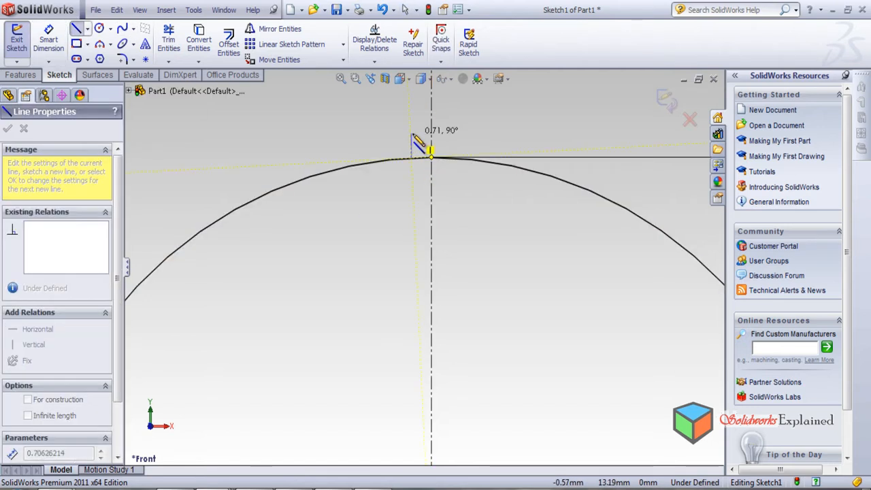
click(411, 139)
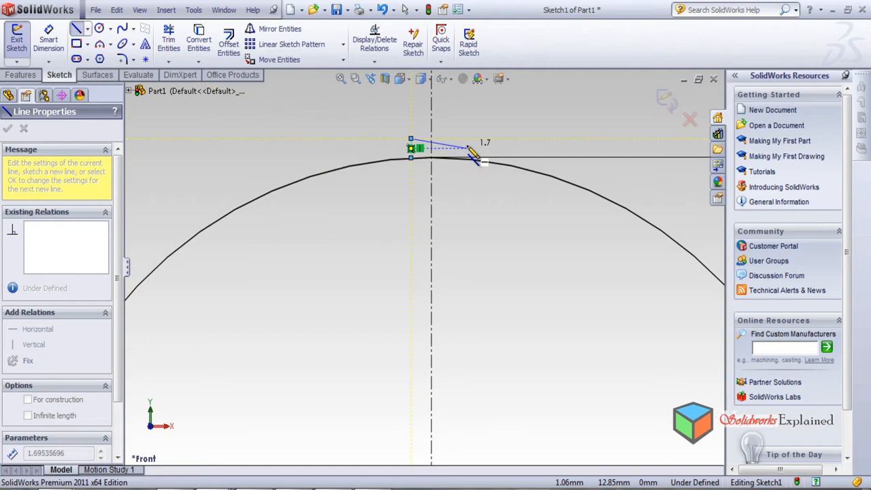
click(466, 139)
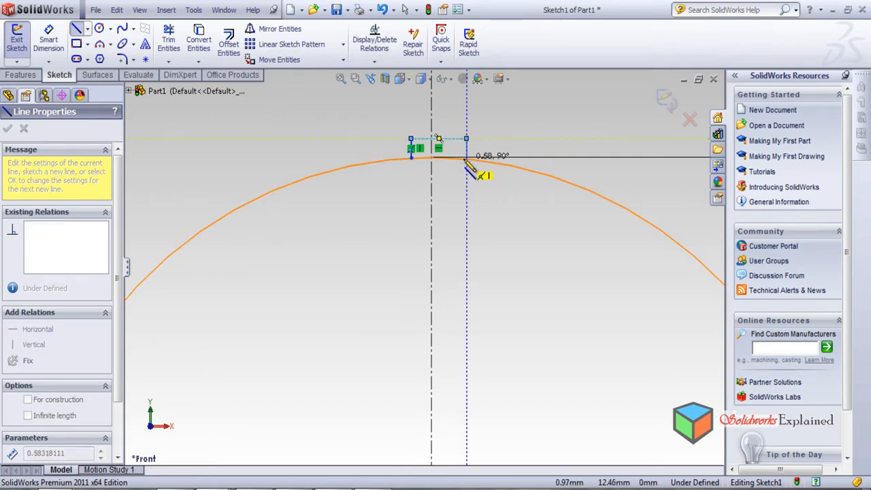
click(467, 158)
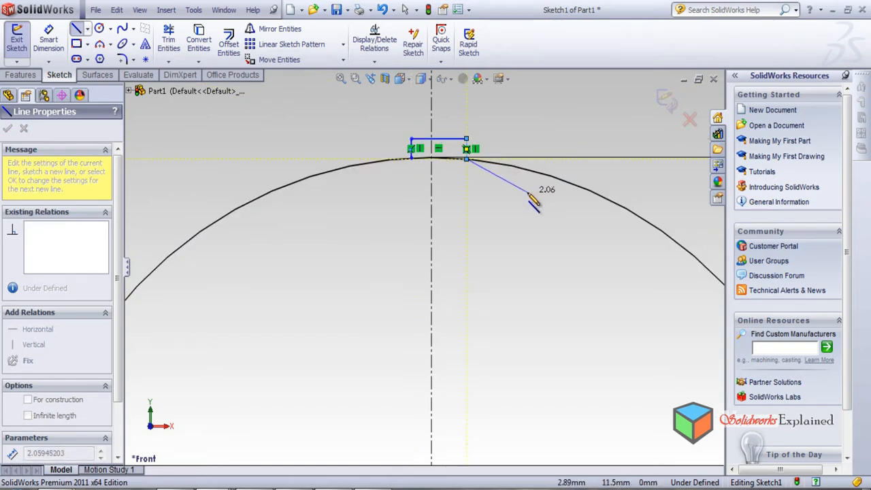
key(Escape)
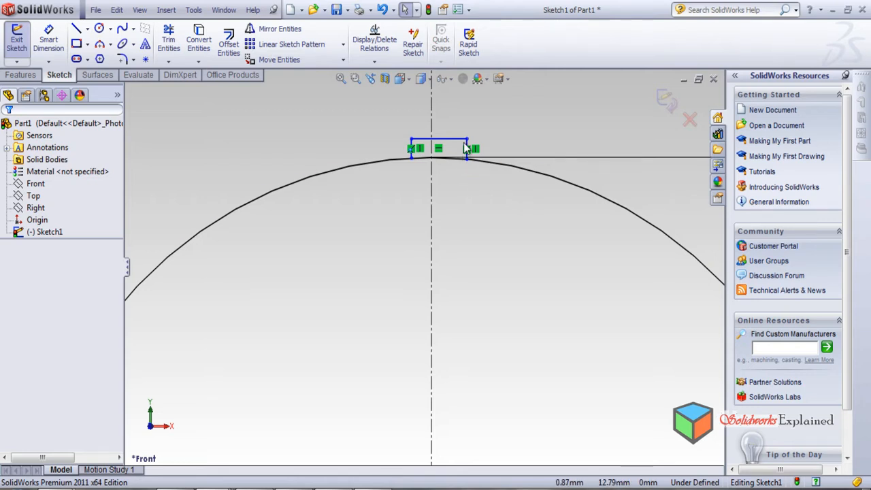
Step: Add an Equal relation between the two vertical side lines of the keyway outline
scroll(470, 153, down, 4)
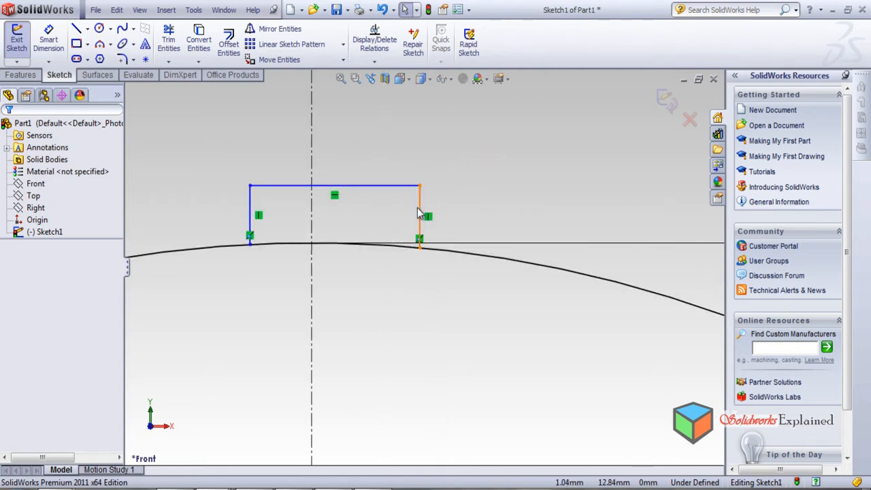
click(420, 209)
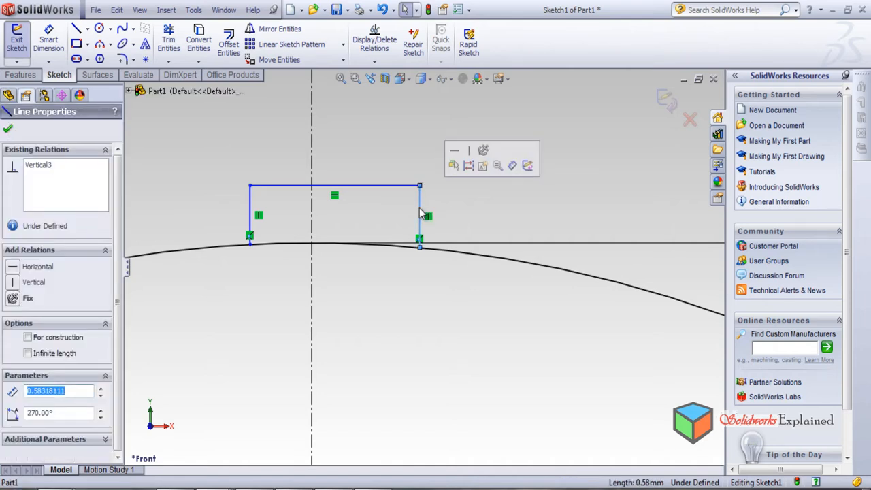
ctrl+click(252, 204)
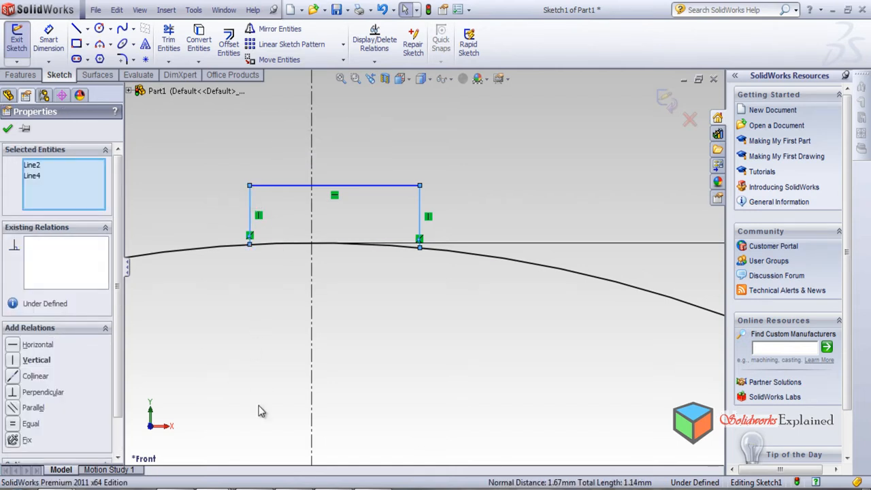
click(13, 423)
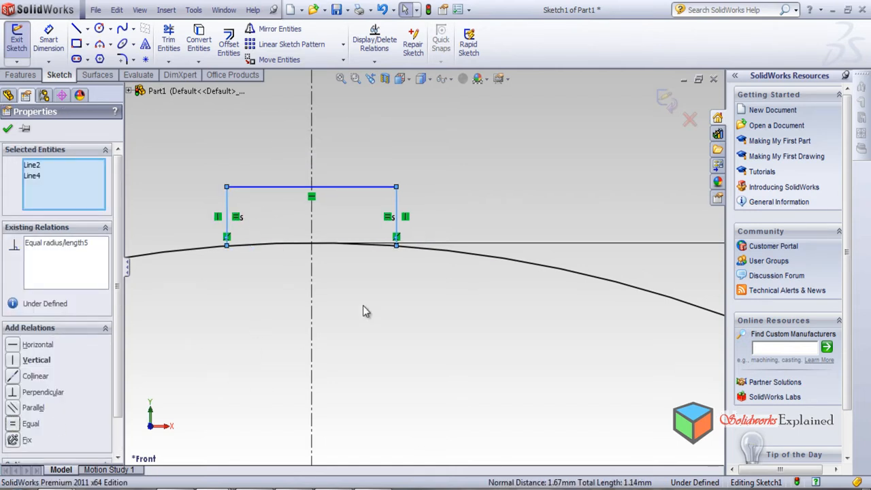
drag(121, 382, 125, 427)
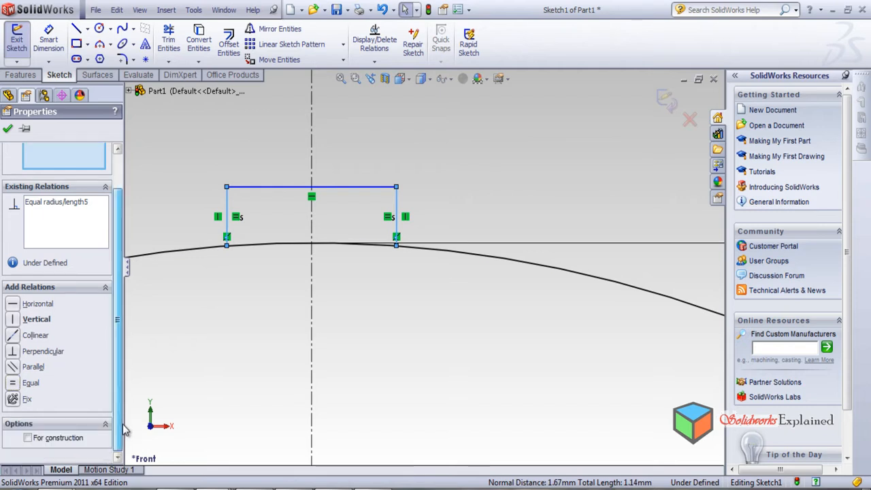
click(7, 128)
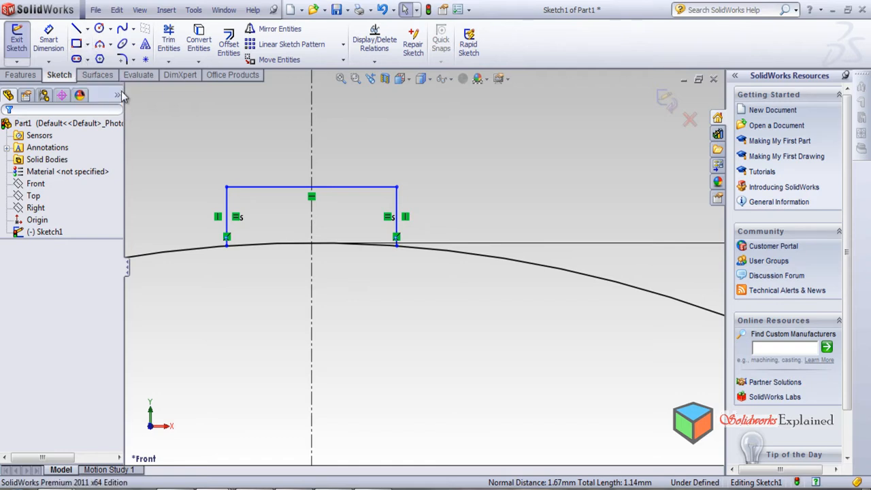
Step: Dimension the right vertical side of the keyway outline and set its height to 2 mm
click(49, 41)
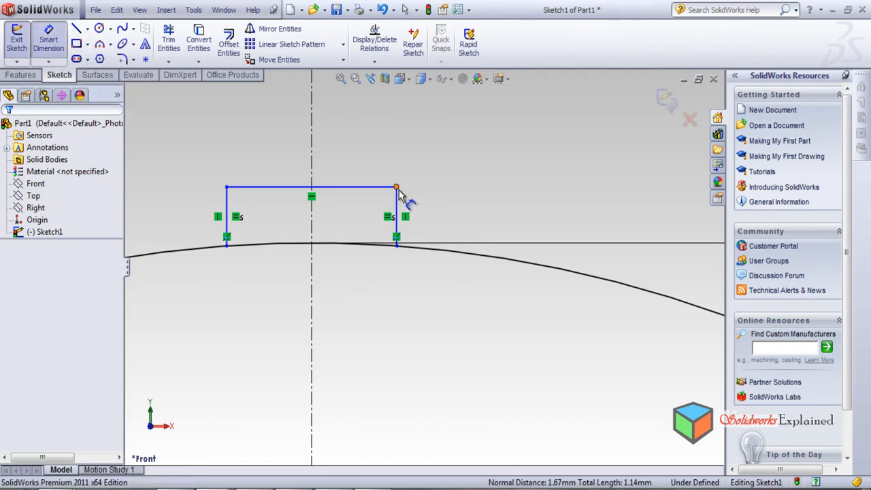
click(397, 209)
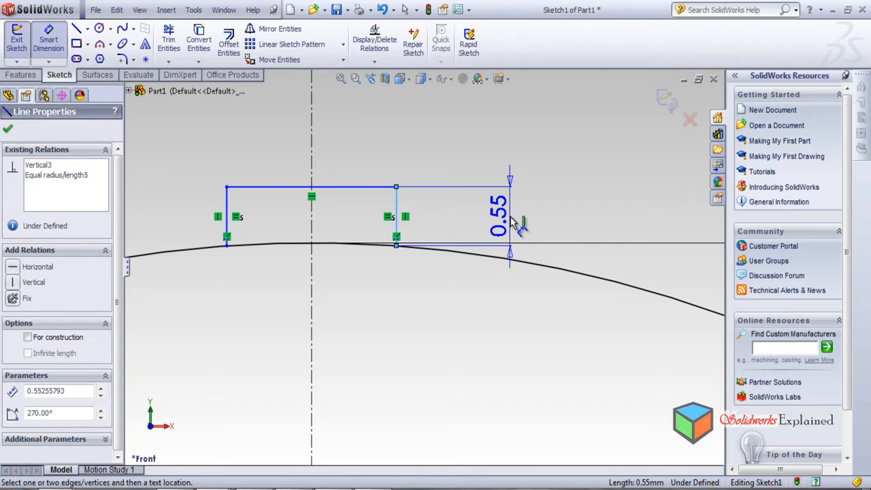
click(512, 221)
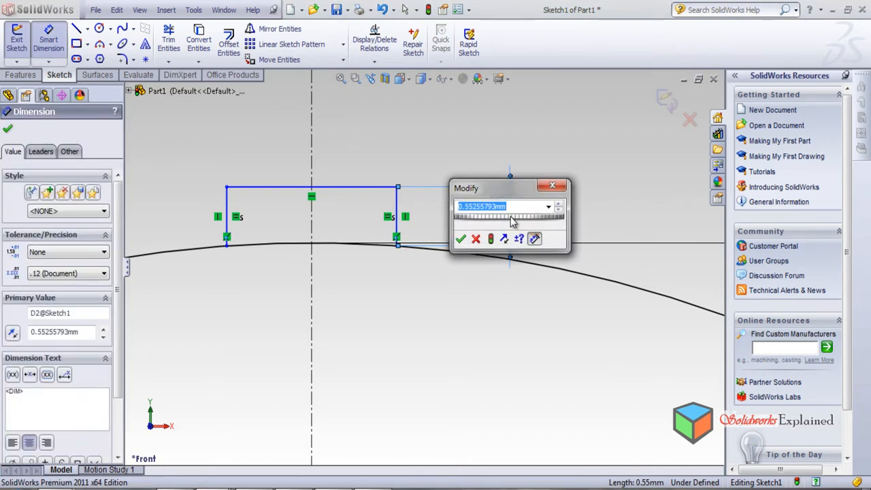
key(Return)
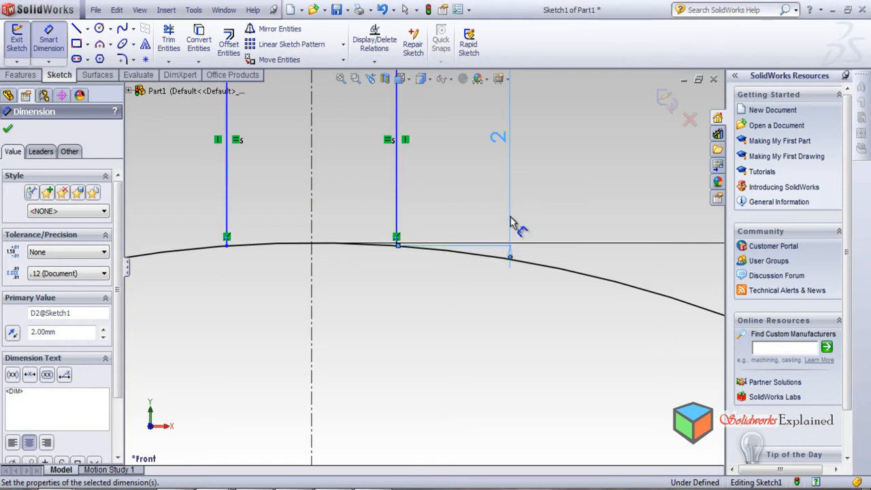
Step: Dimension the horizontal line closing the keyway outline and set its width to 4 mm
scroll(510, 217, up, 5)
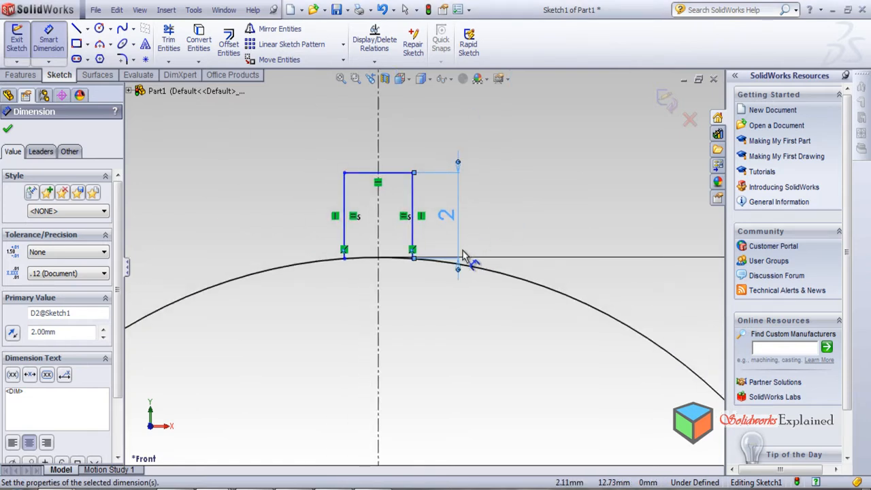
scroll(493, 259, up, 3)
scroll(501, 261, up, 4)
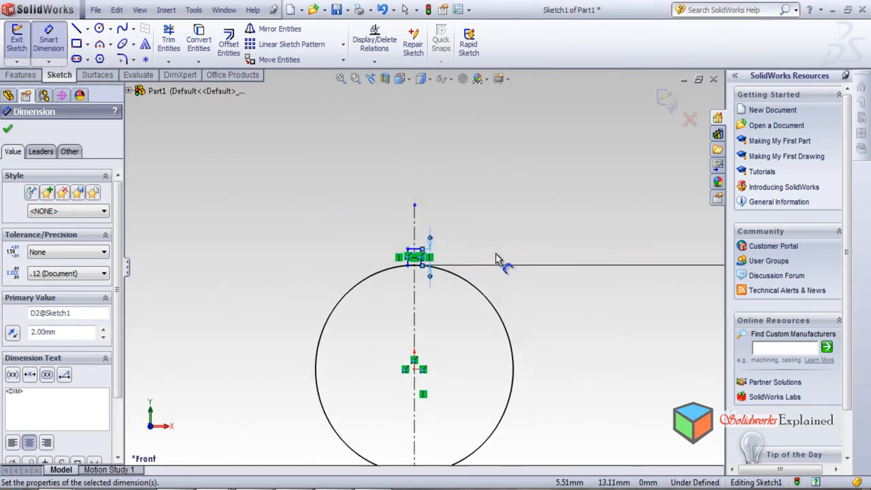
scroll(389, 342, down, 5)
scroll(496, 200, up, 5)
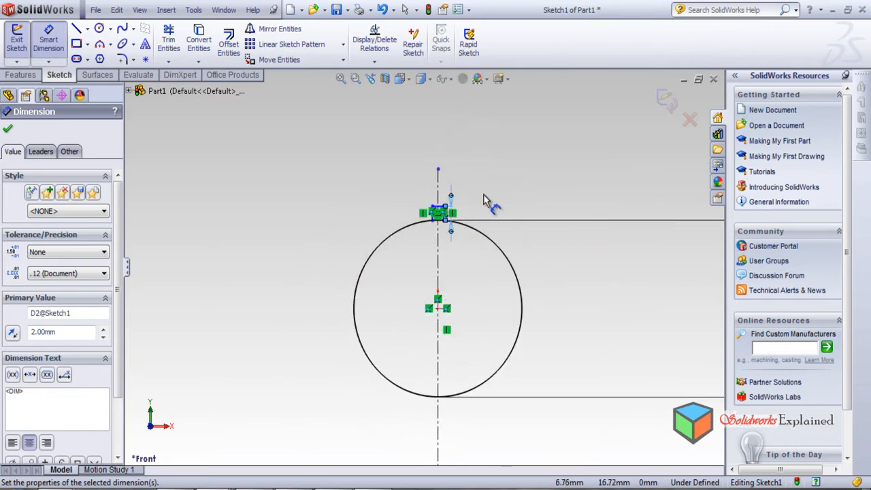
scroll(462, 205, down, 3)
scroll(410, 273, down, 8)
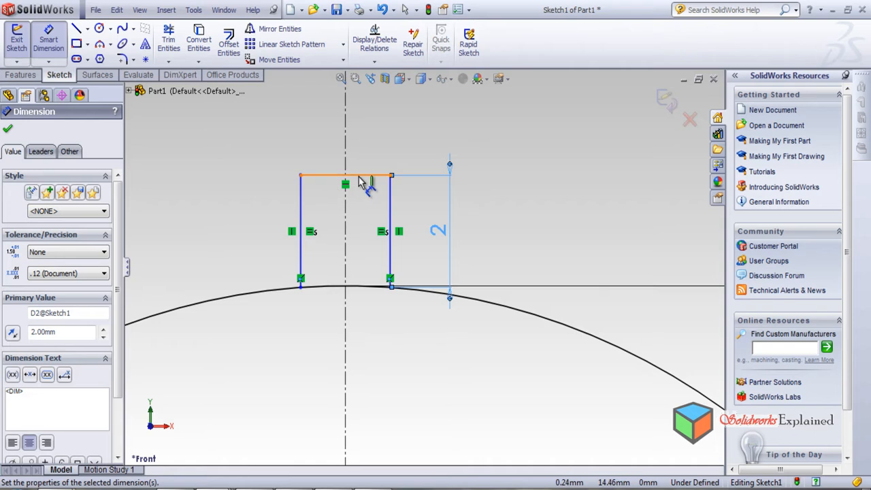
click(363, 177)
click(379, 139)
text(4)
key(Return)
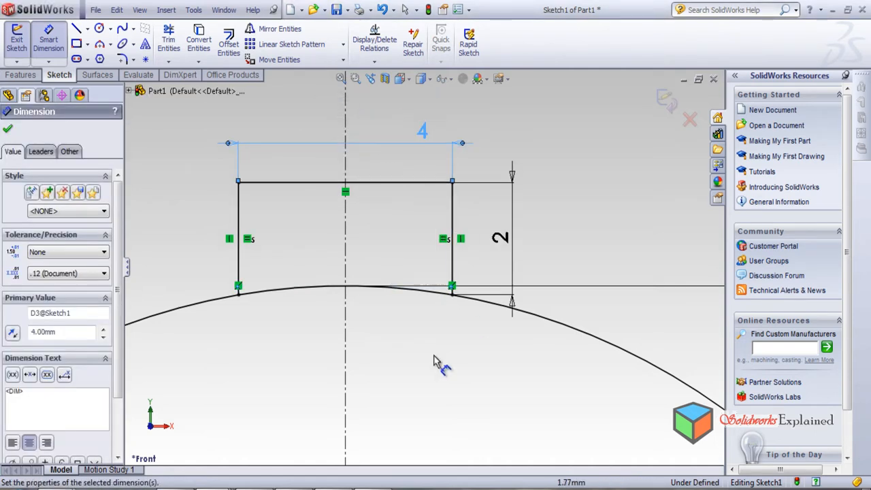
Step: Trim away the arc segments of the 25 mm circle that lie between the keyway's two vertical sides
click(169, 38)
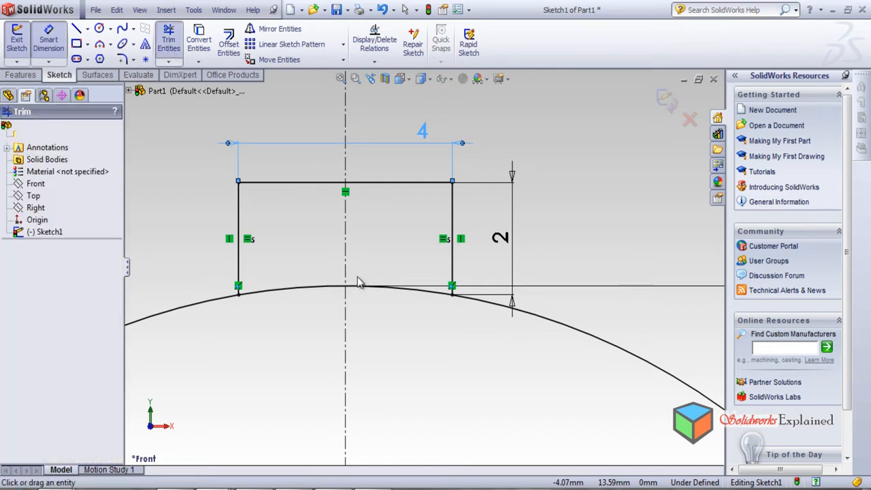
click(324, 292)
click(395, 294)
scroll(461, 325, down, 3)
scroll(452, 319, up, 6)
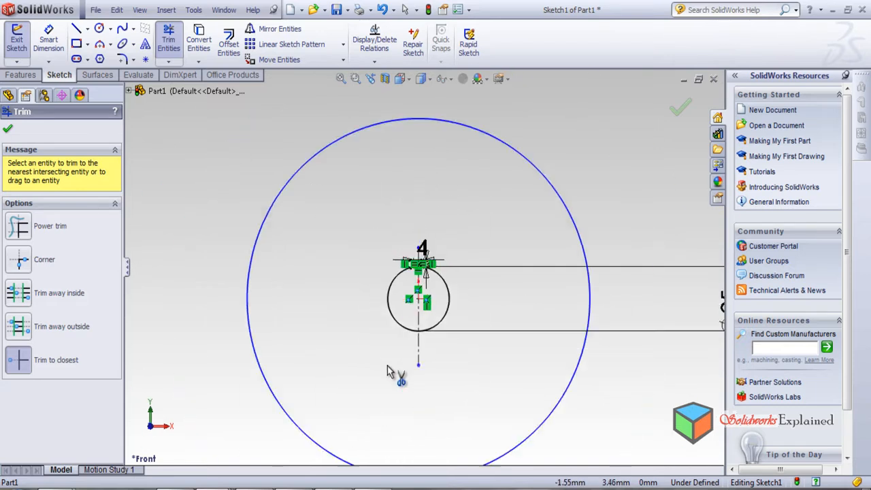
scroll(417, 335, up, 4)
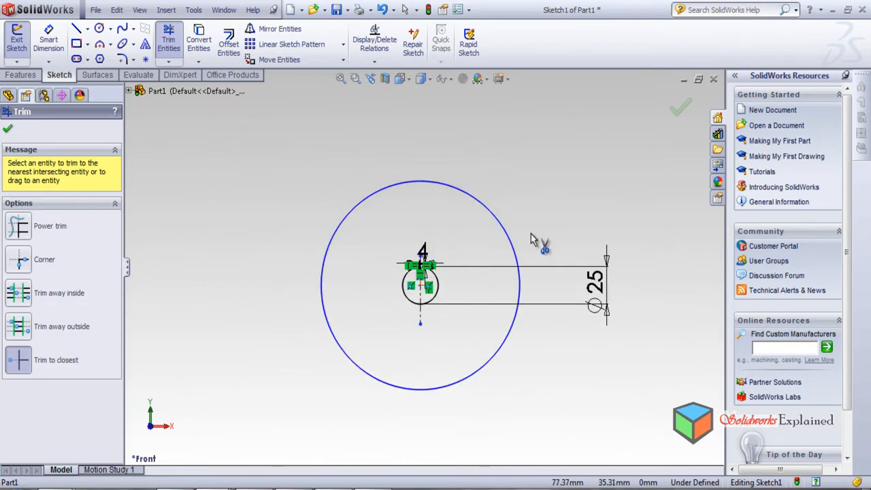
Step: Dimension the outer circle's diameter, set it to 80 mm, and exit the sketch
click(48, 39)
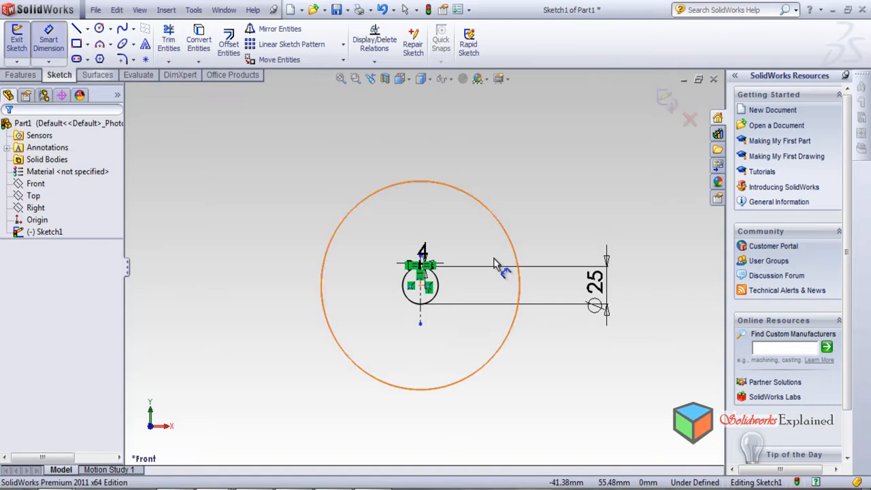
click(513, 244)
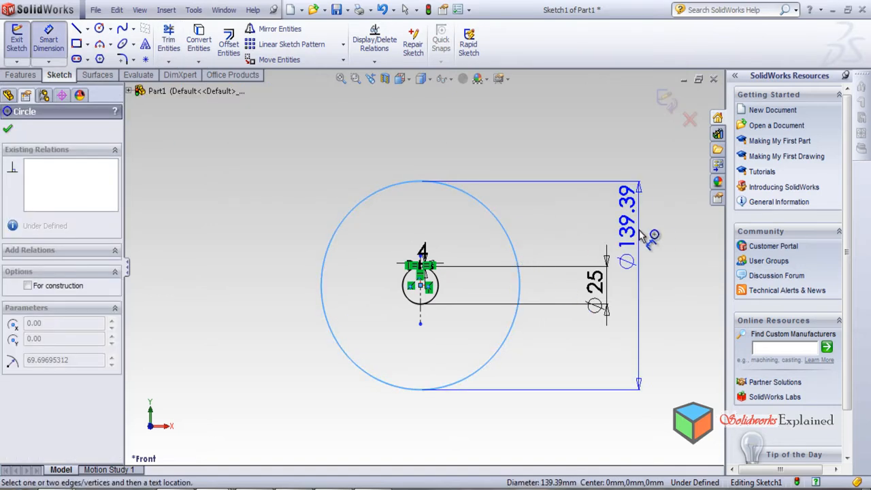
click(664, 236)
text(1)
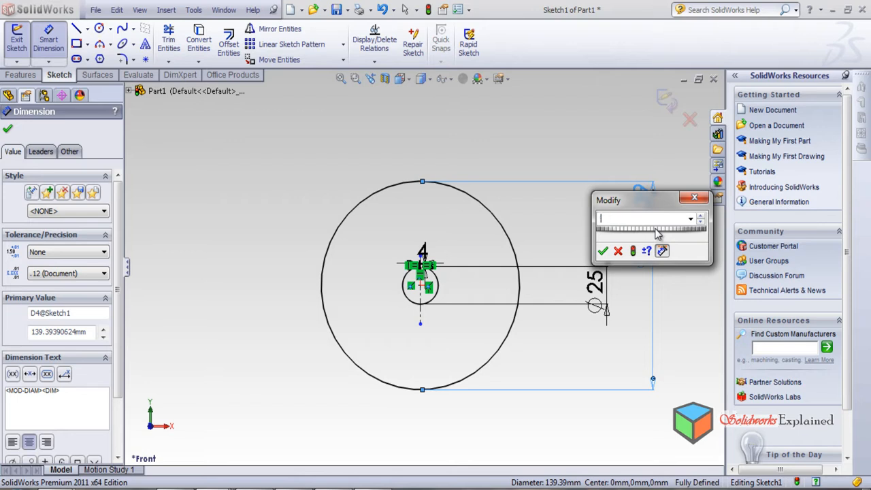
text(0)
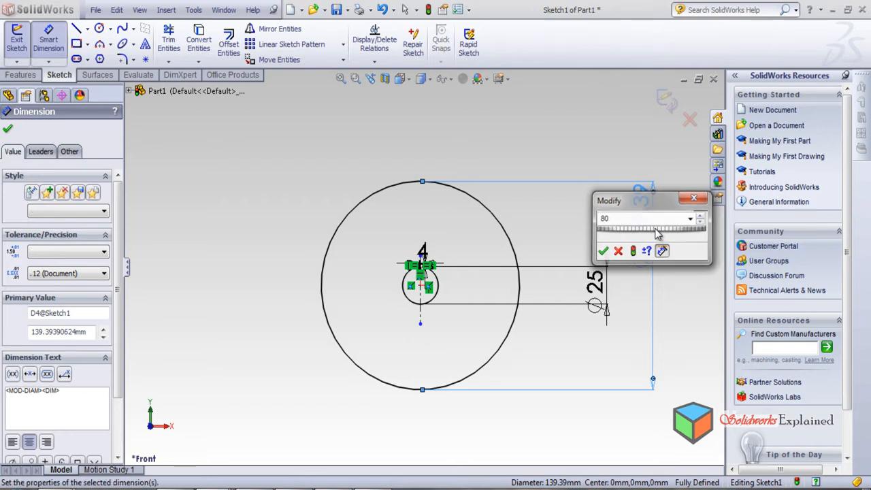
key(Return)
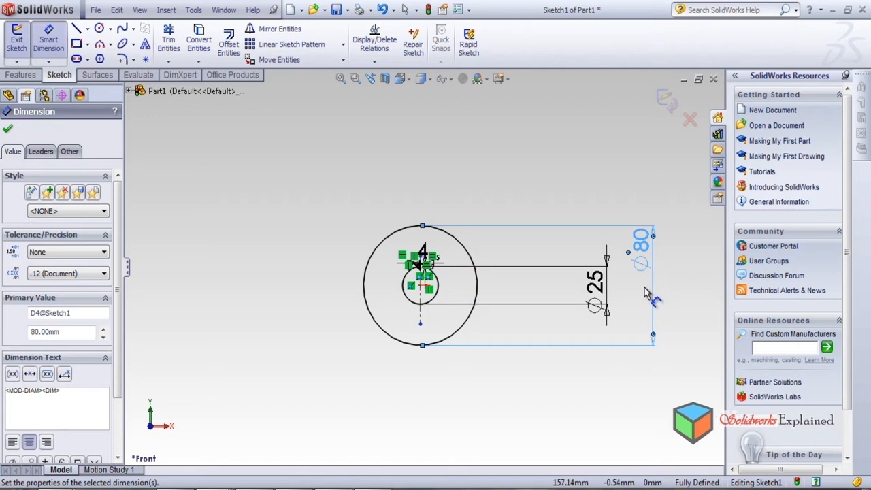
click(669, 112)
Step: Extrude Sketch1 as a boss with a blind depth of 15 mm to form the gear blank
scroll(429, 322, down, 5)
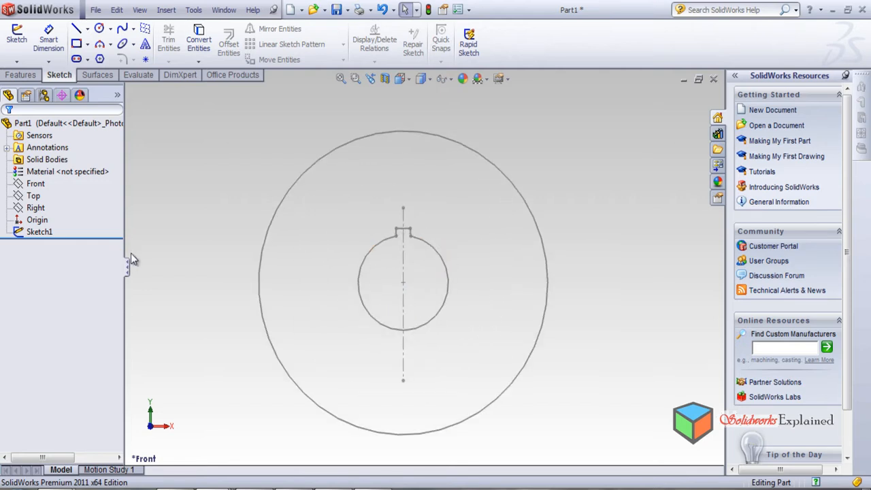
click(21, 74)
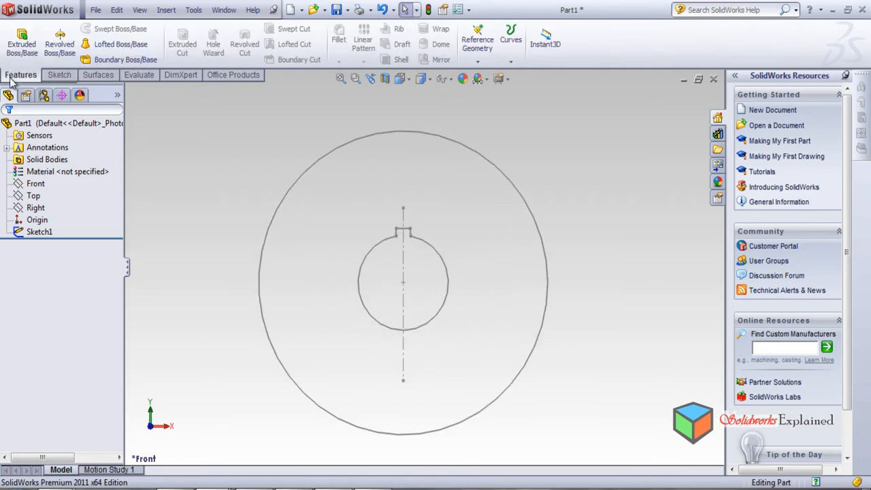
click(21, 41)
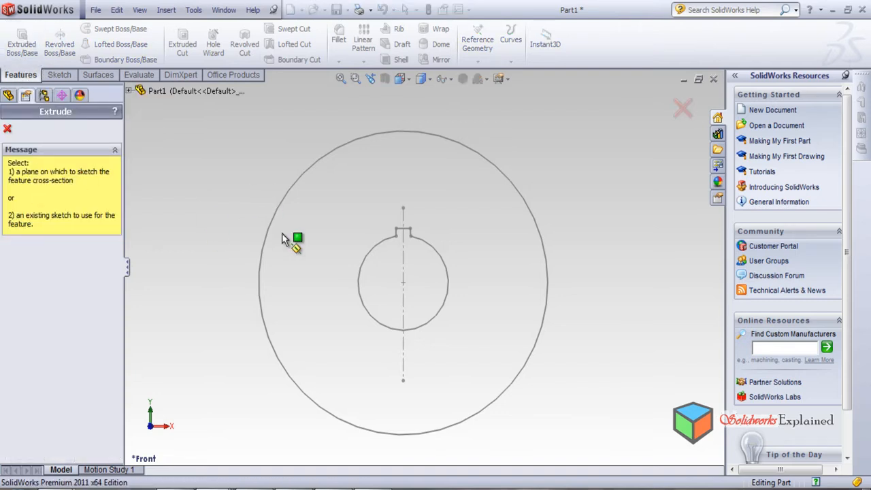
click(129, 90)
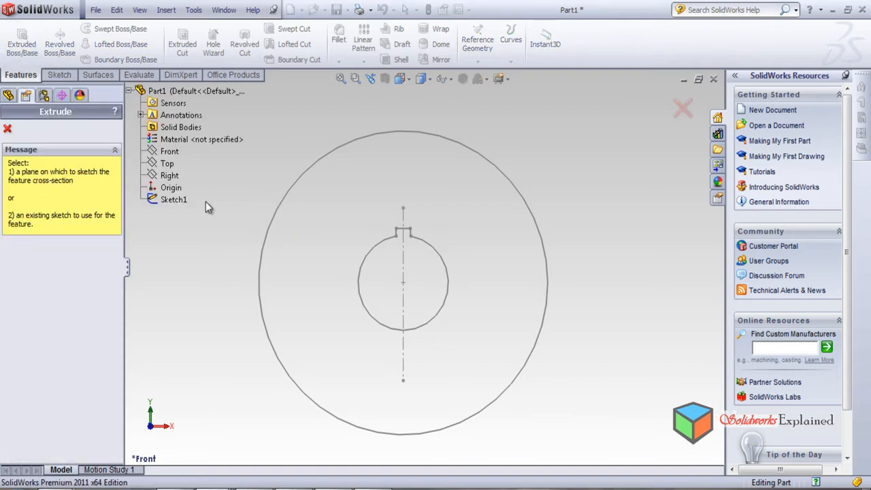
click(174, 200)
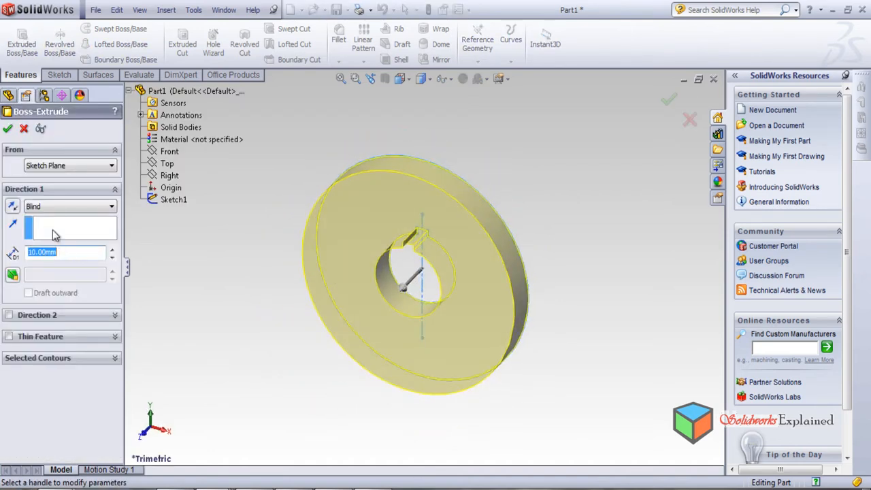
text(15)
click(7, 129)
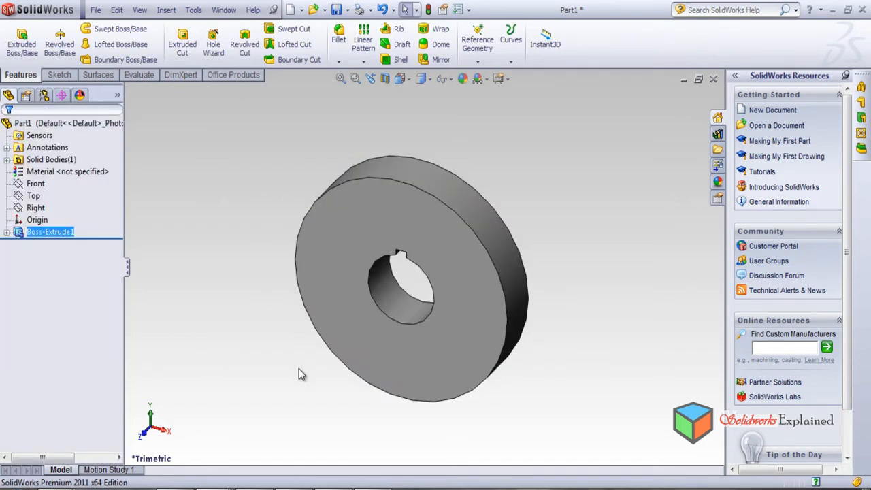
Step: Open the gear blank's Sketch1 for editing, view it normal to its plane to inspect its dimensions, and exit it
middle_drag(207, 363, 246, 273)
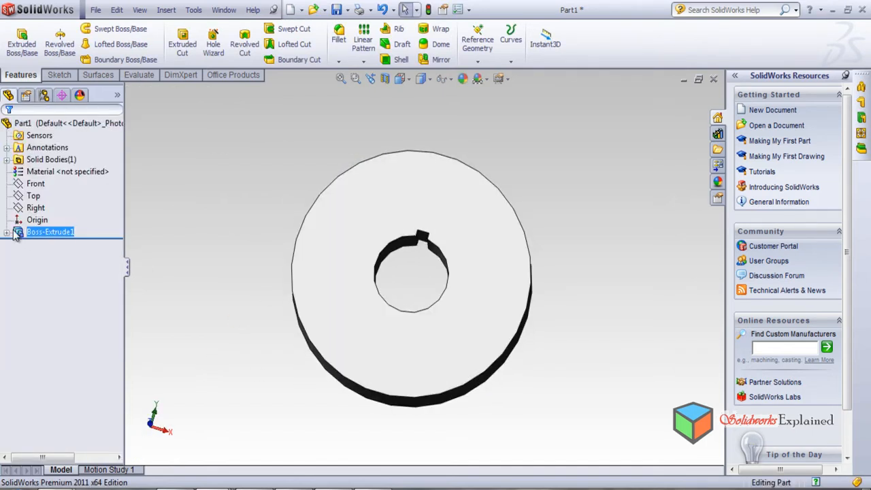
click(6, 232)
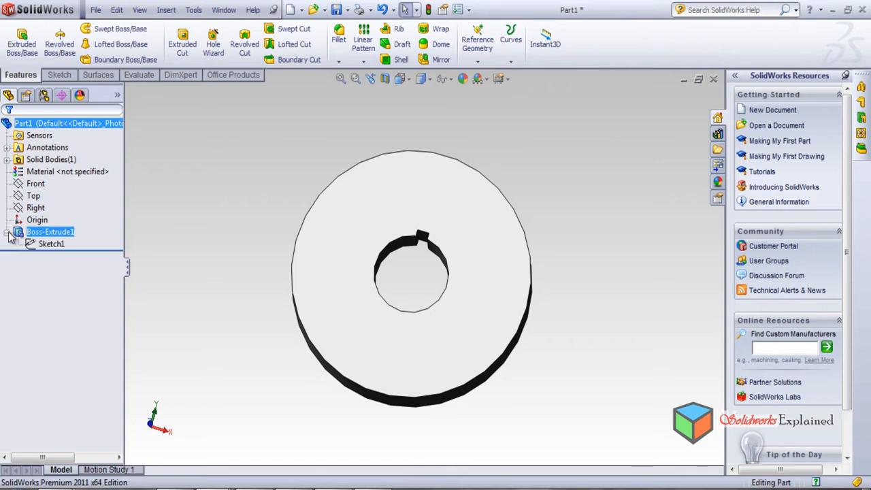
right_click(53, 244)
click(63, 206)
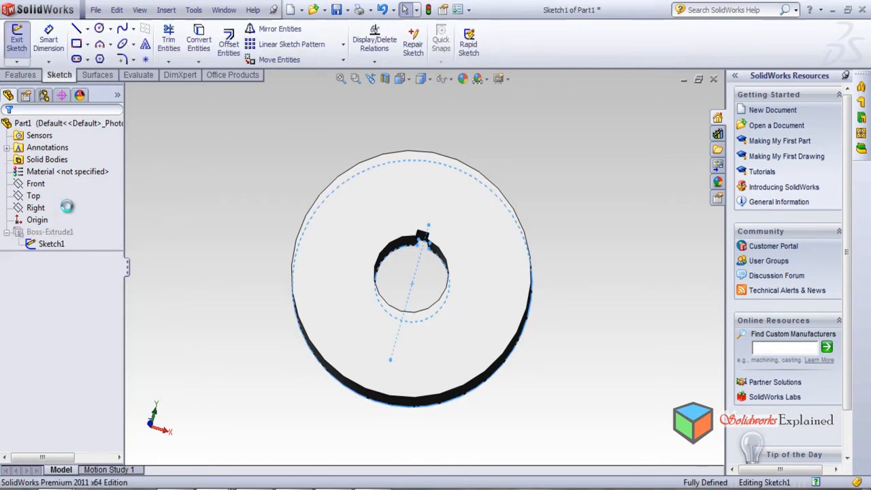
right_click(48, 247)
click(84, 227)
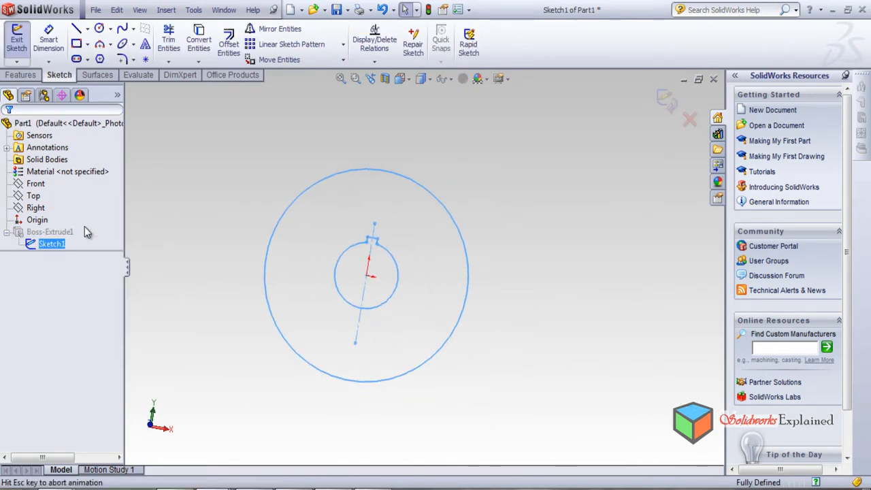
scroll(232, 245, down, 5)
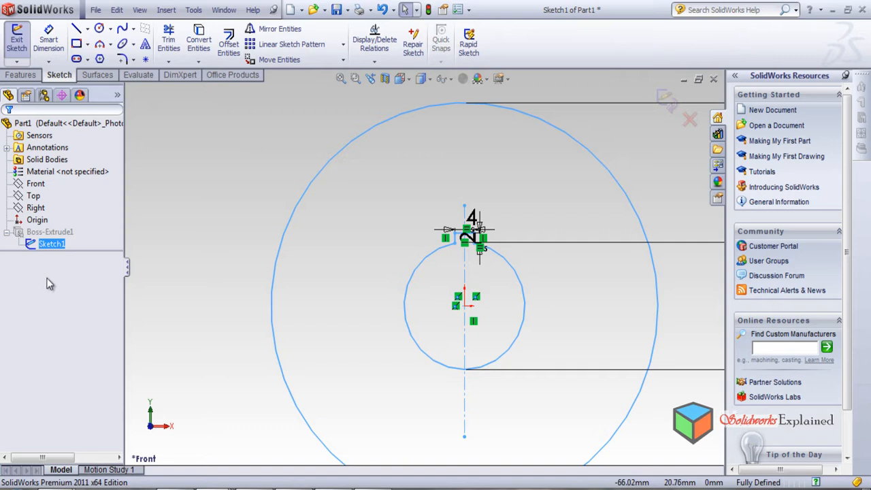
click(665, 101)
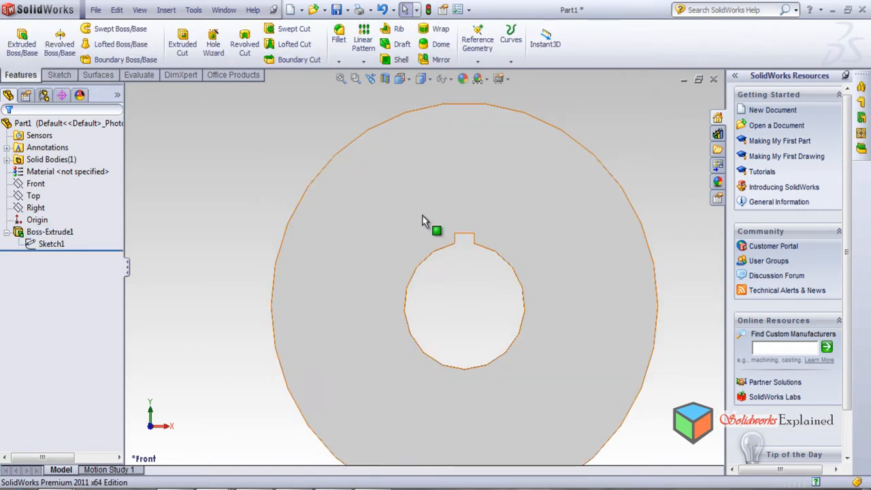
Step: Start a sketch on the gear blank's front face and draw a vertical centerline from the origin up to just beyond the outer edge
click(59, 76)
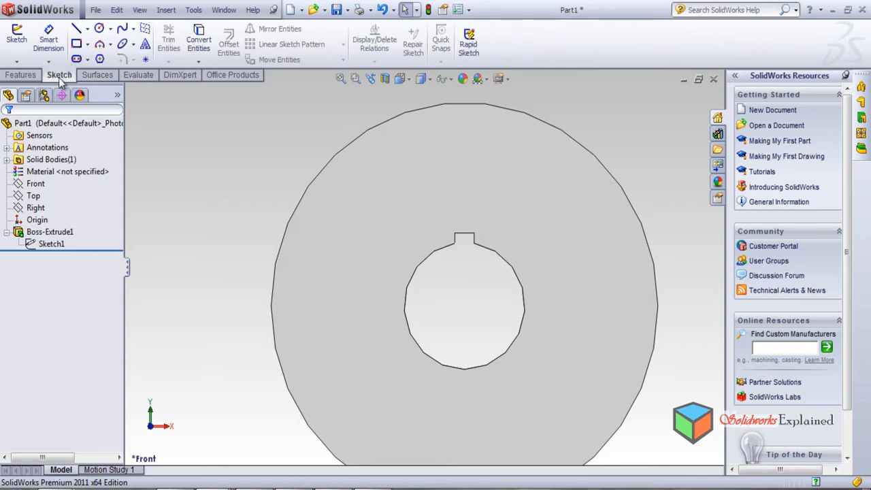
click(77, 30)
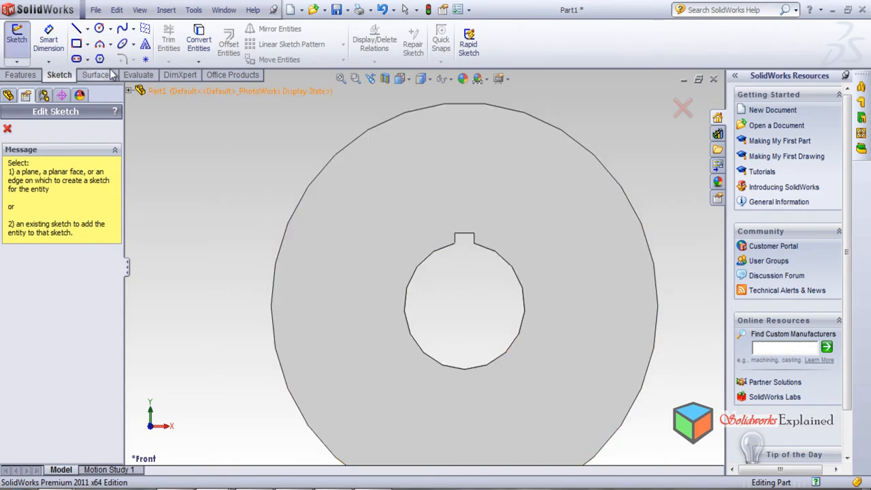
click(88, 30)
click(83, 58)
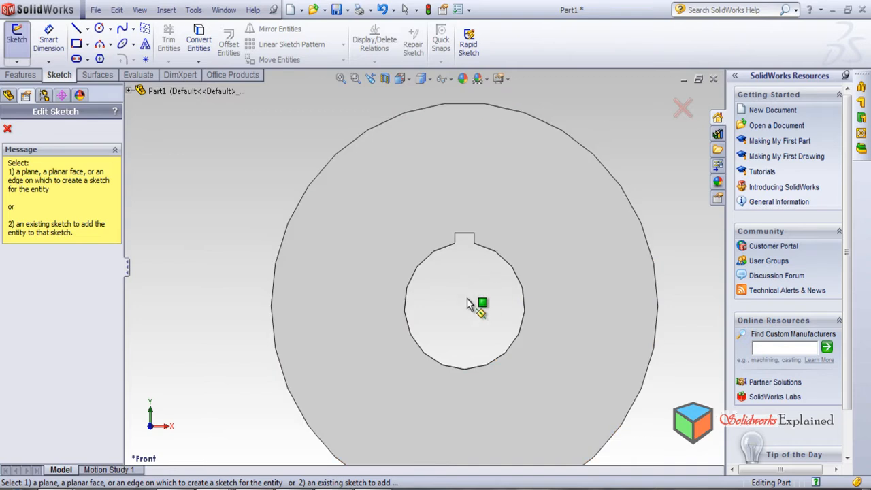
click(534, 227)
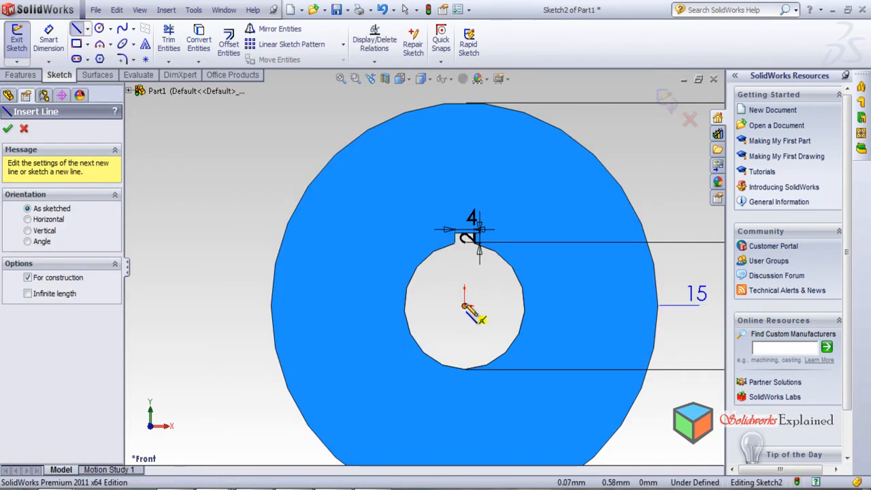
click(464, 305)
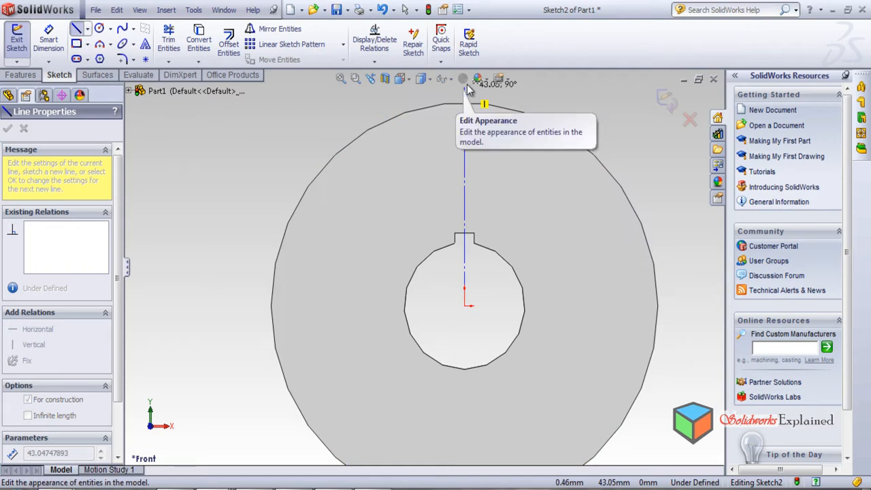
click(464, 97)
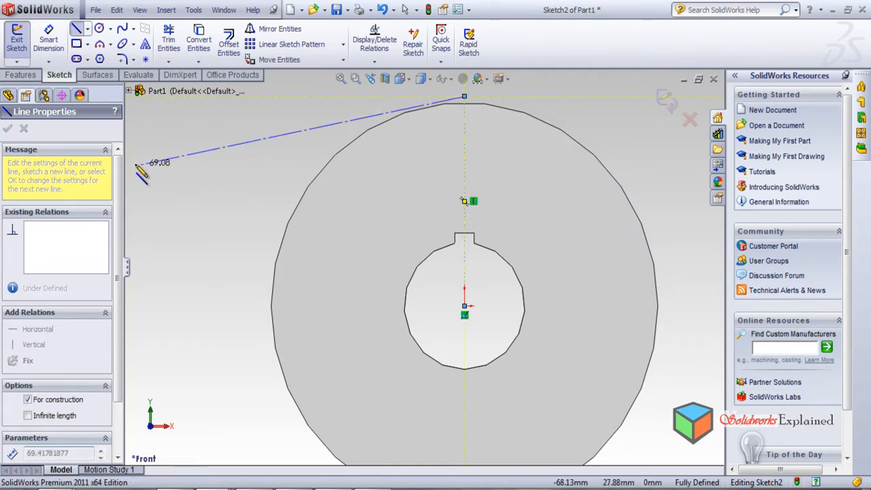
Step: Sketch a closed four-line diamond across the blank's outer edge, with its lower and upper corners in line with the vertical centerline
key(Escape)
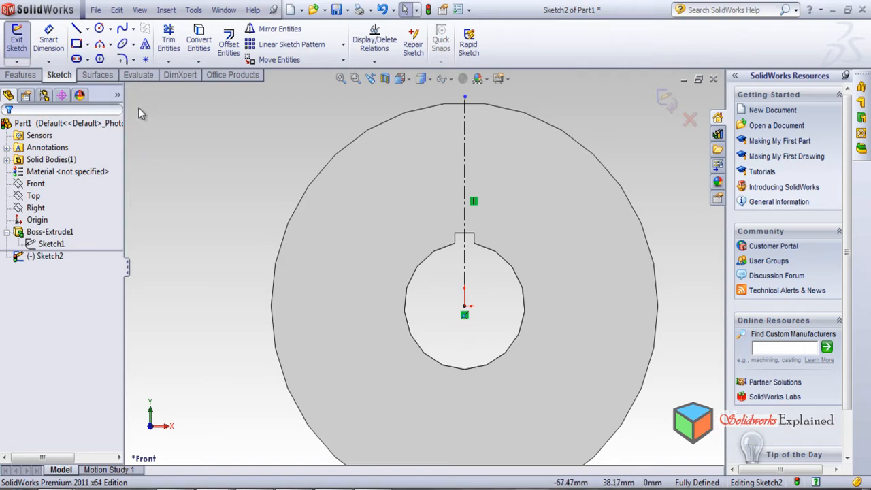
click(76, 29)
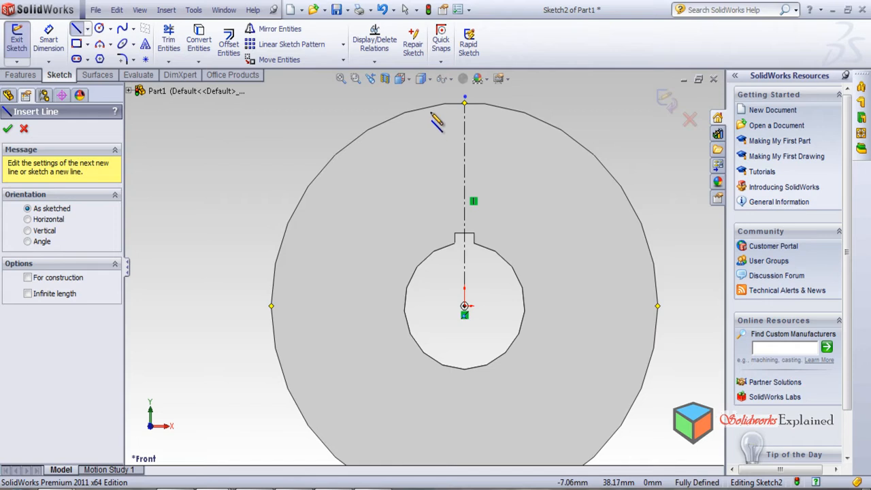
scroll(476, 139, up, 3)
scroll(426, 196, down, 4)
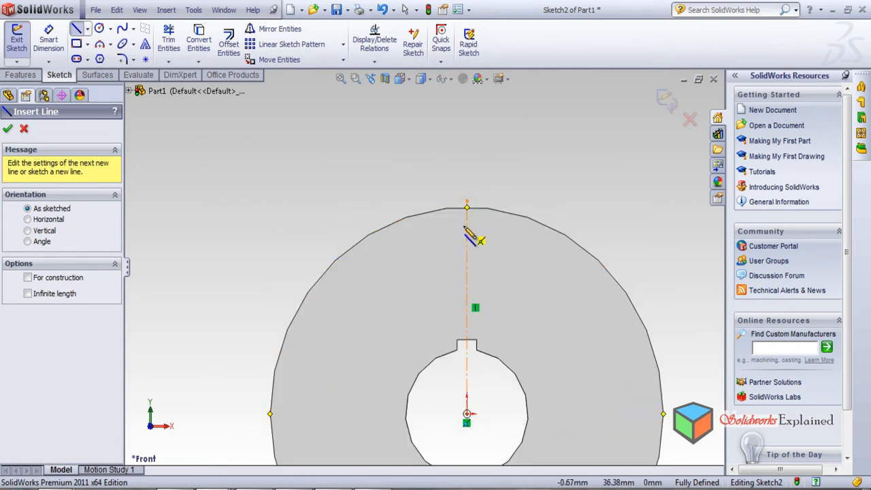
click(434, 212)
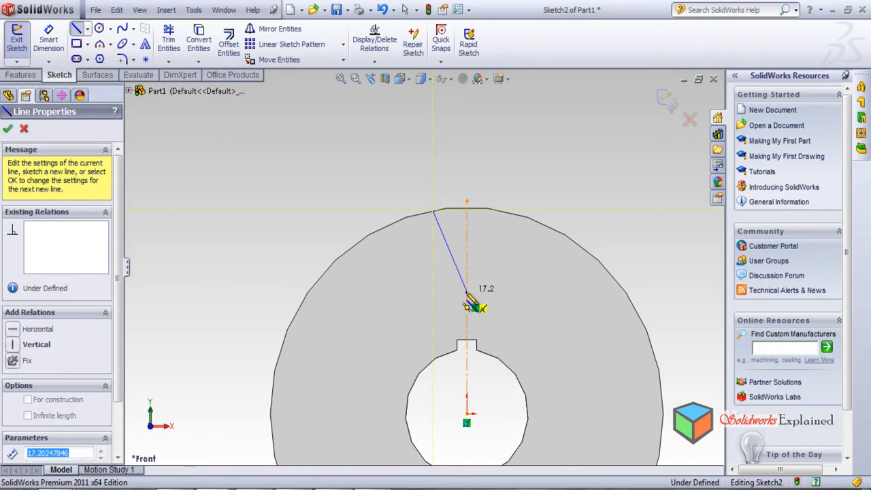
click(467, 292)
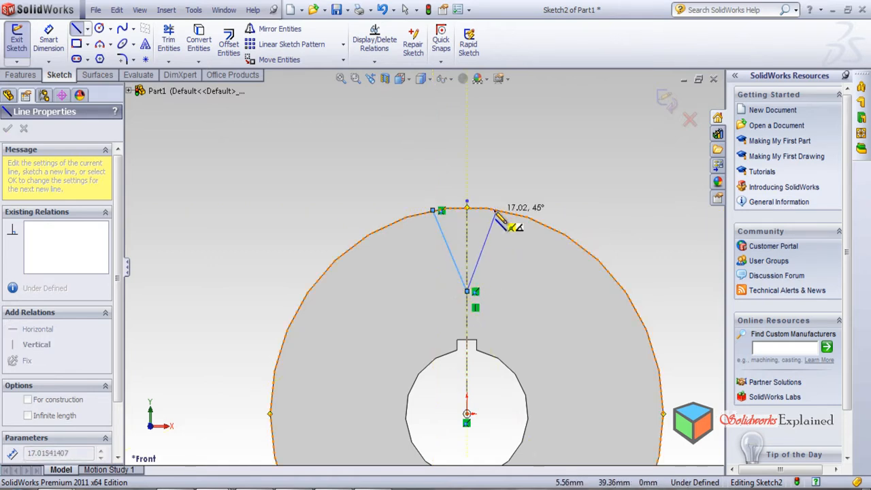
click(497, 210)
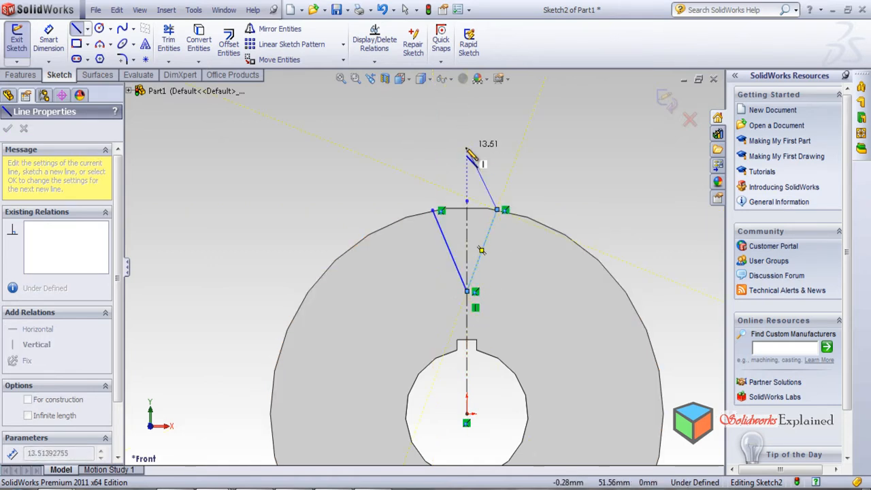
click(467, 147)
click(435, 211)
key(Escape)
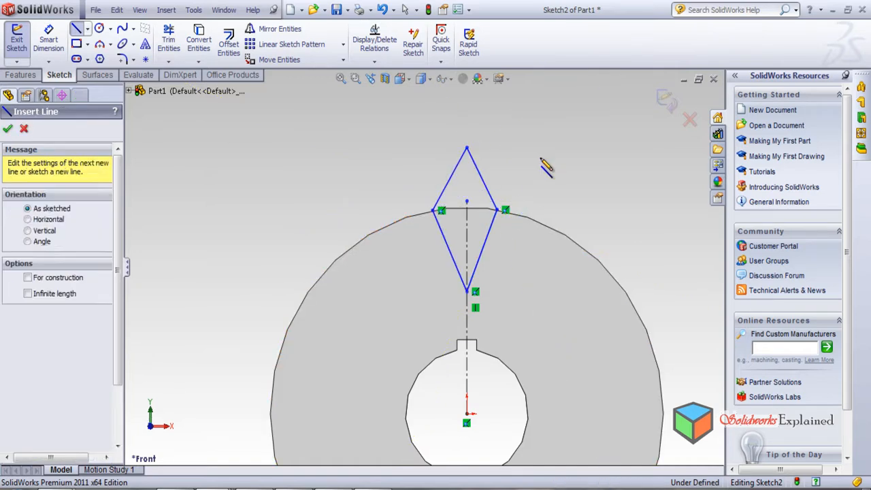
Step: Cut-extrude the diamond profile with a blind depth of 15 mm to form a V-shaped tooth gap in the blank
click(13, 75)
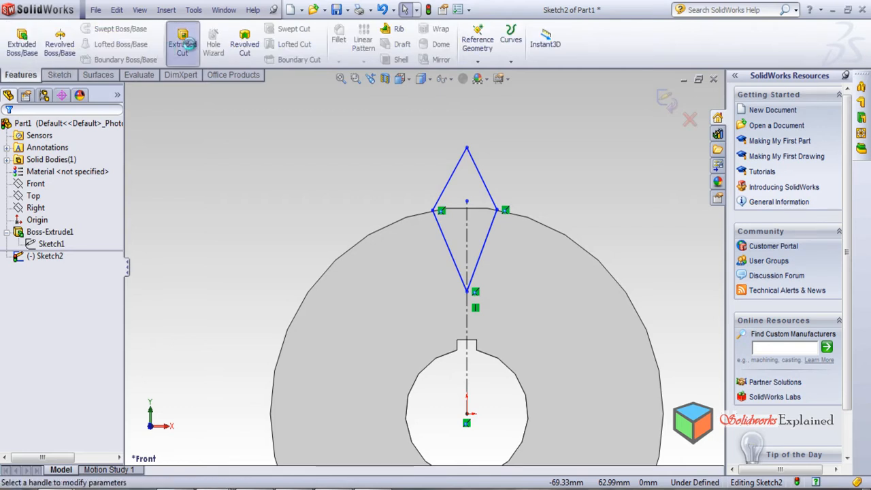
click(184, 43)
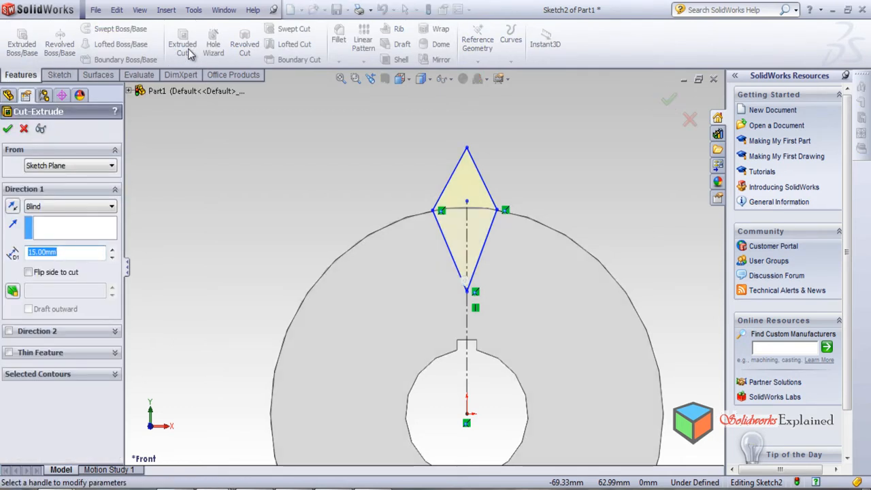
click(670, 100)
key(f)
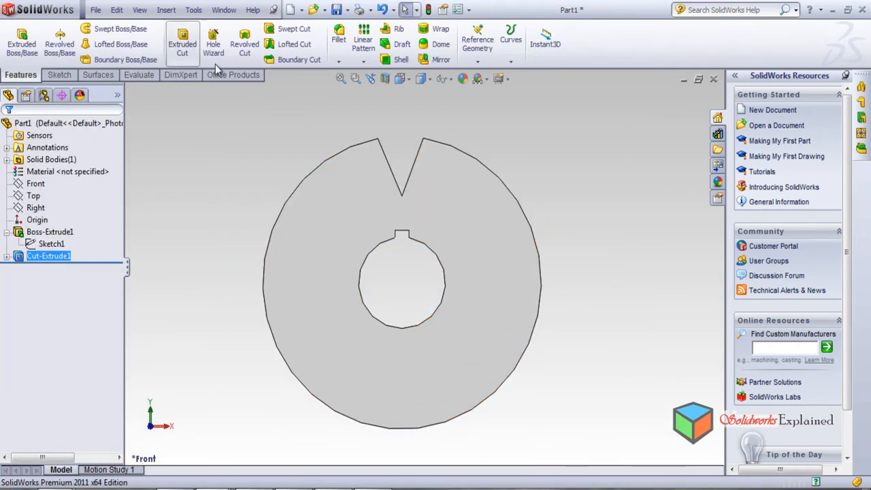
Step: Circular-pattern the V-shaped cut around the blank's outer circular edge with 16 instances at 24° spacing
click(364, 62)
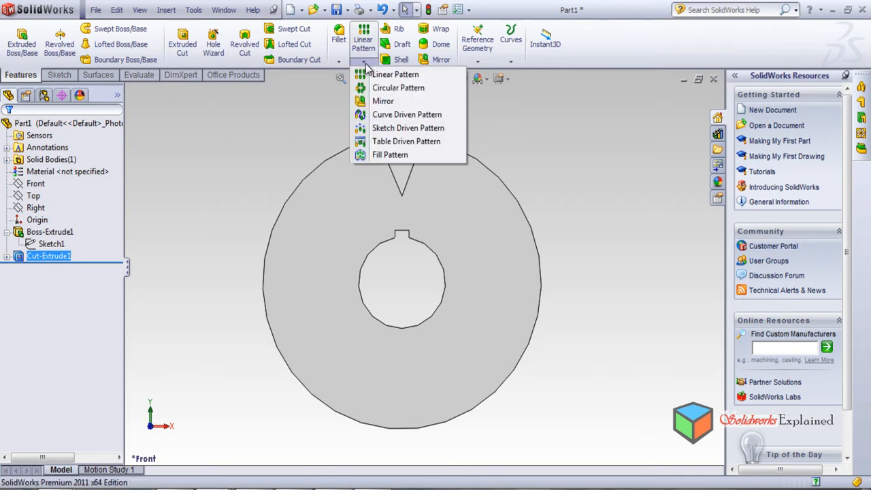
click(378, 88)
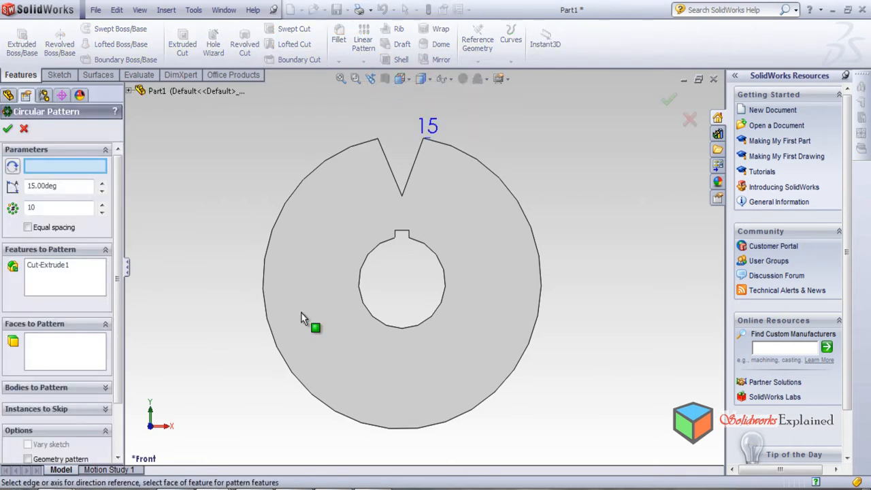
click(326, 161)
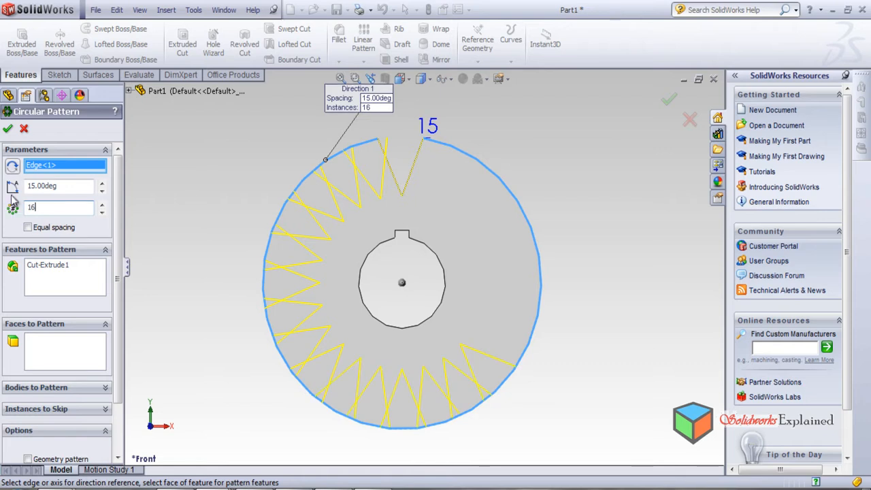
click(102, 183)
click(101, 183)
click(101, 183)
click(101, 183)
click(102, 183)
click(102, 183)
click(102, 183)
click(101, 183)
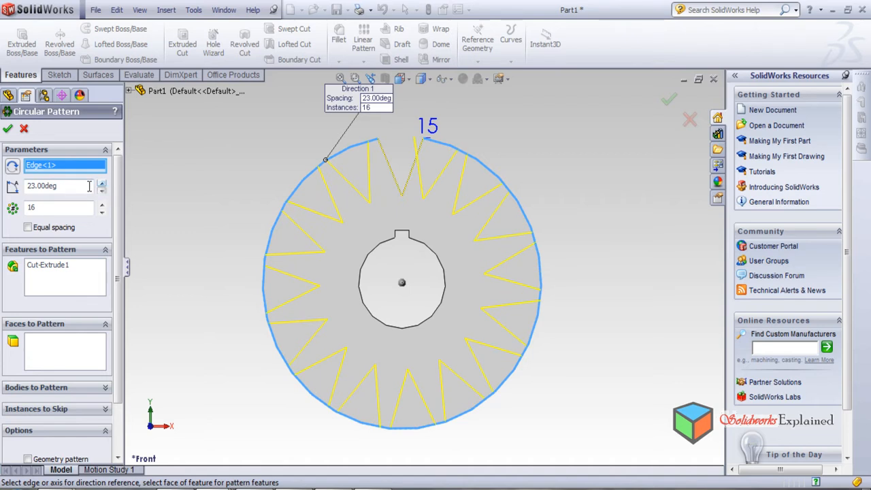
click(101, 183)
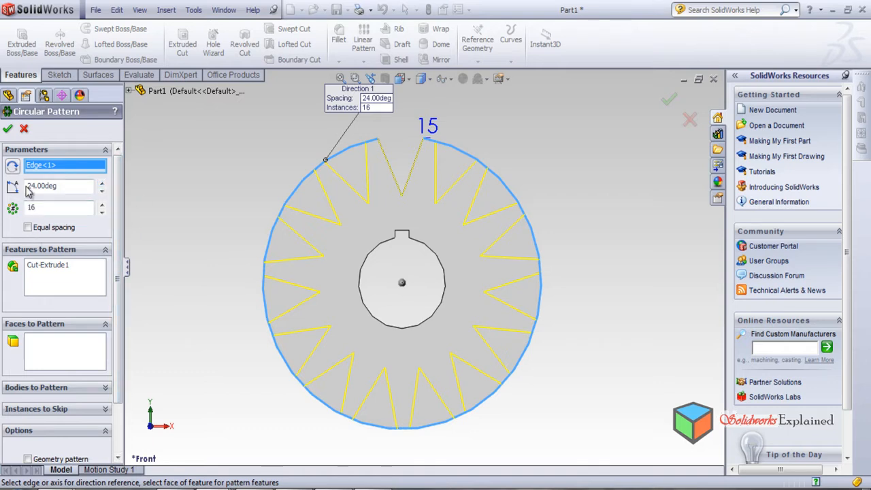
click(6, 129)
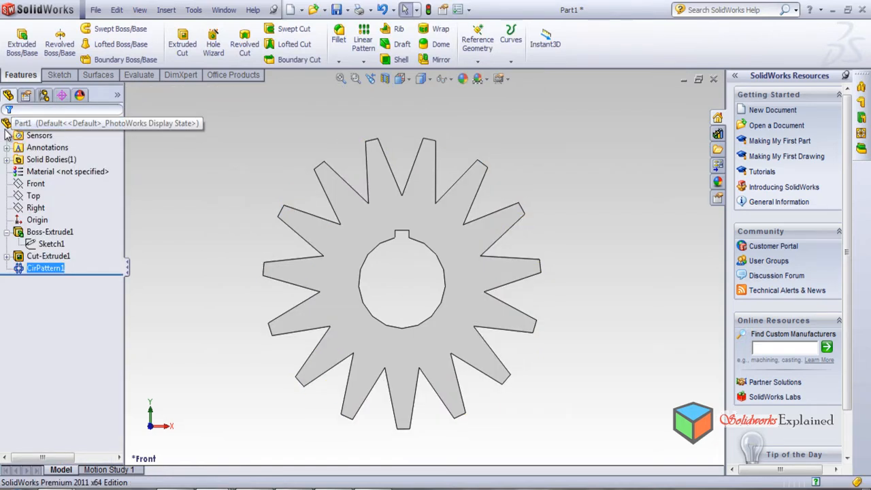
Step: Try to save the finished gear part under the existing file name pinion in the Gear mates folder
middle_drag(311, 291, 288, 259)
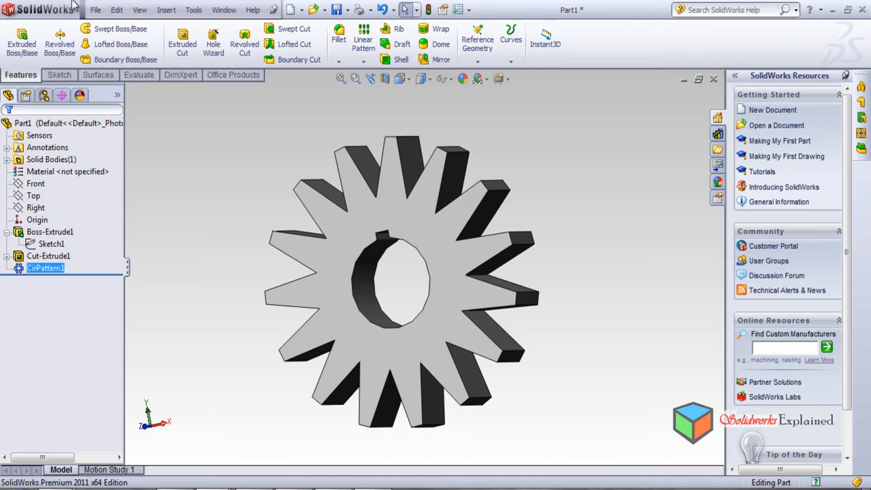
key(ctrl+s)
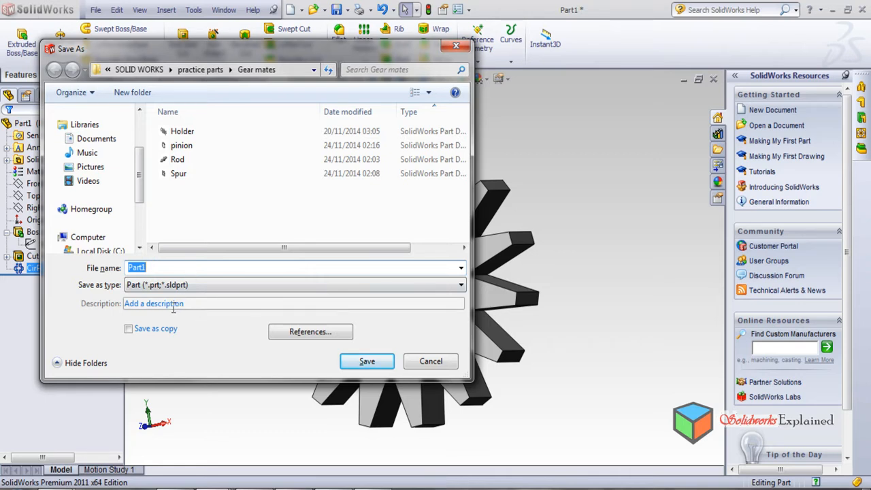
click(197, 147)
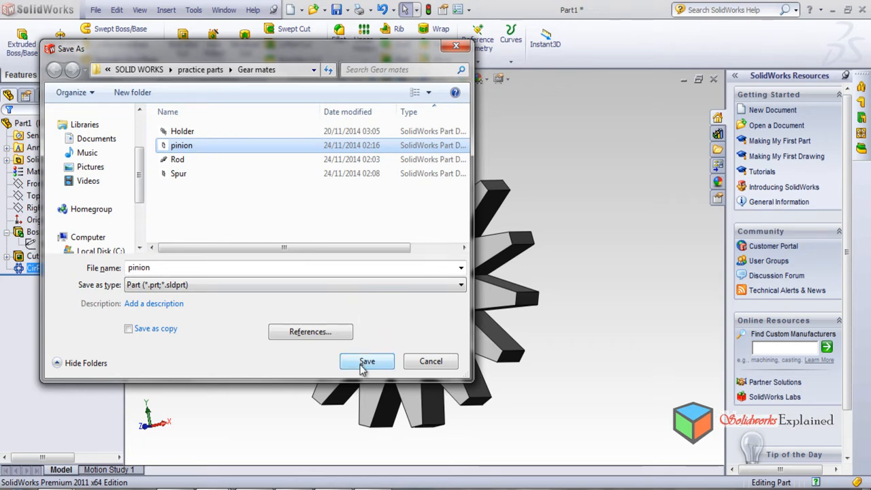
click(366, 361)
click(471, 257)
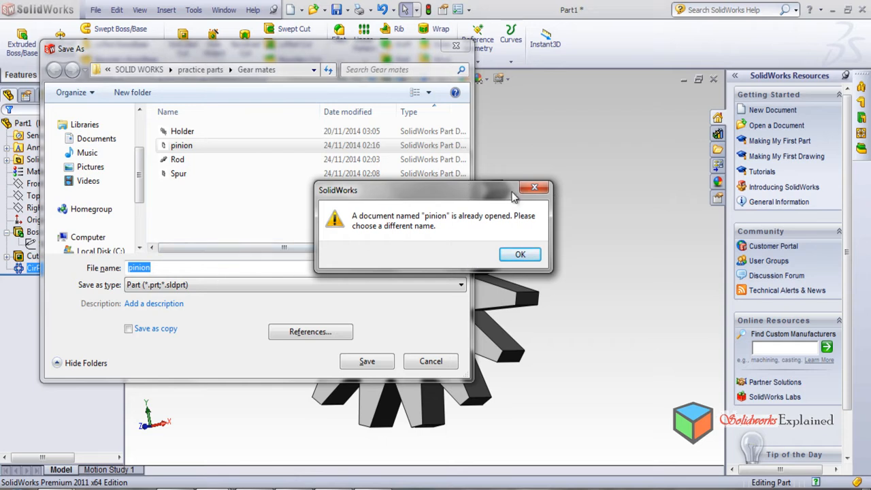
click(535, 187)
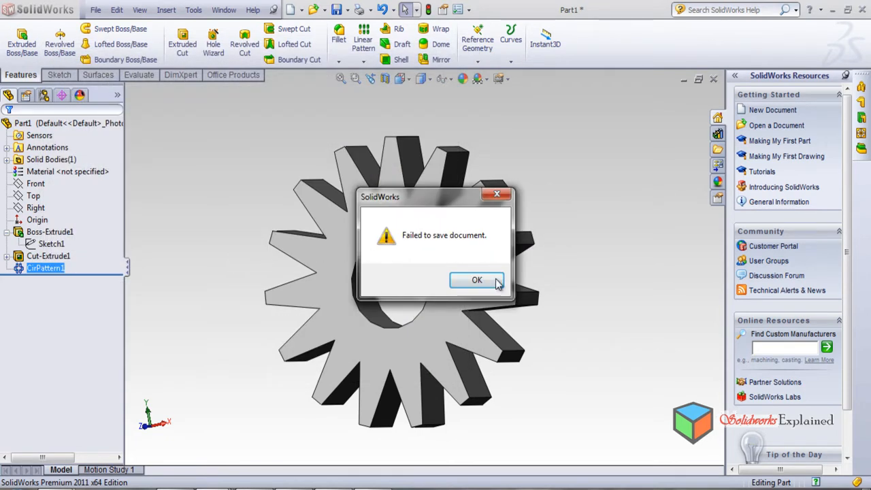
click(477, 279)
Step: Save the gear part as "pinion new" in the Gear mates folder
click(117, 10)
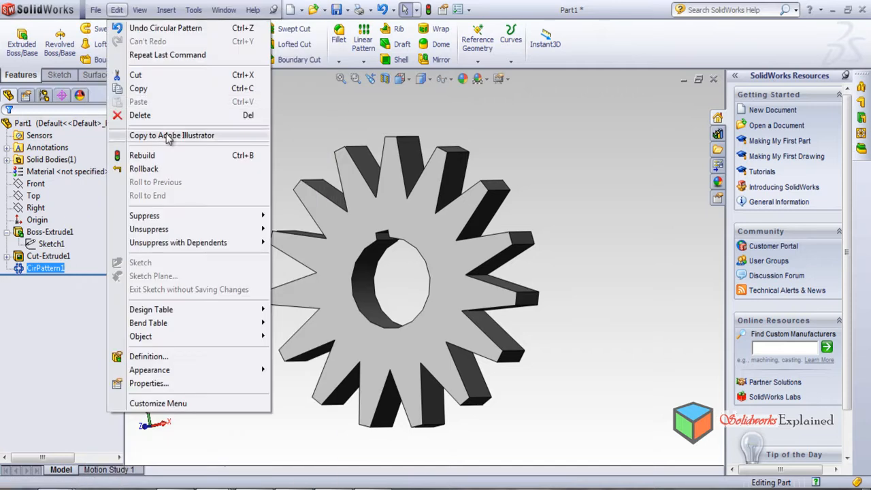
click(95, 9)
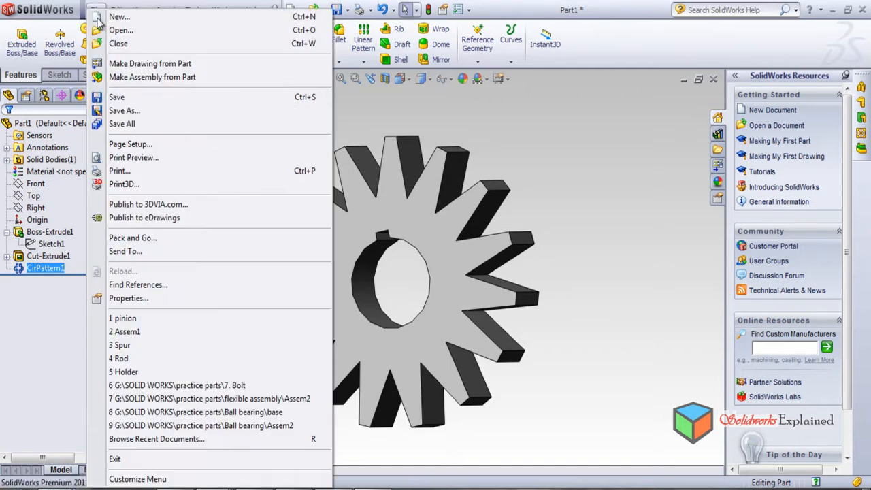
click(155, 112)
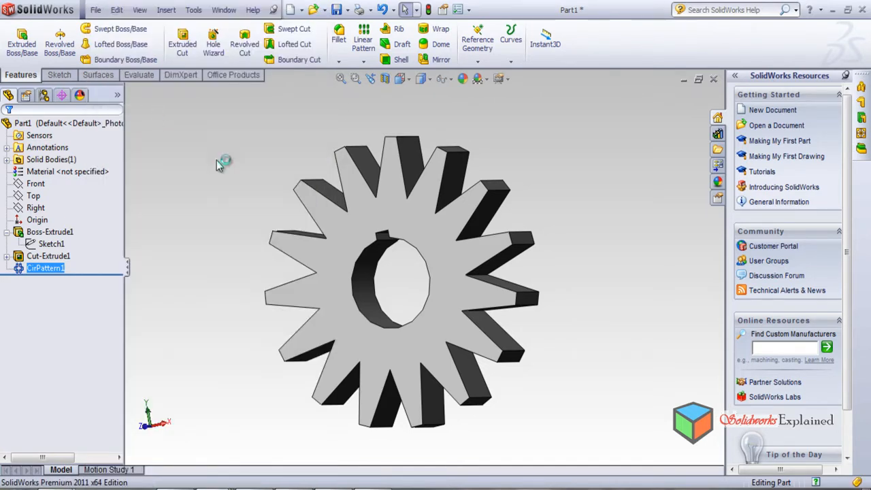
text(p)
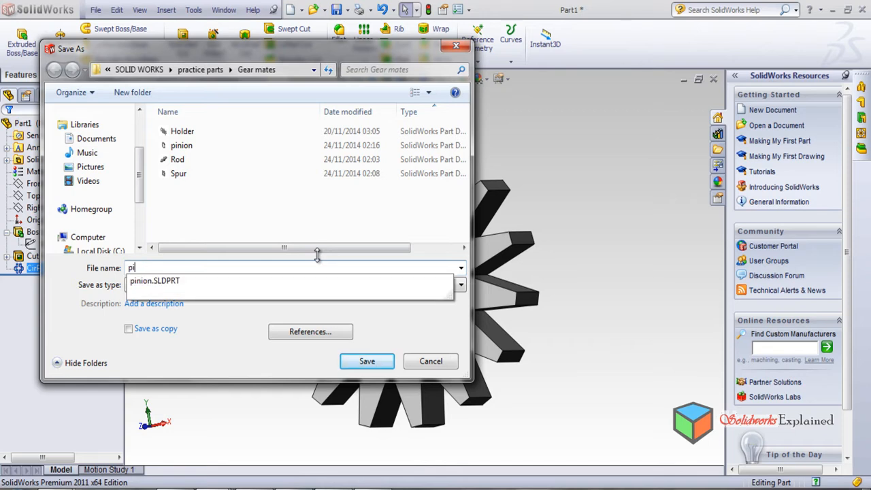
text(inion new)
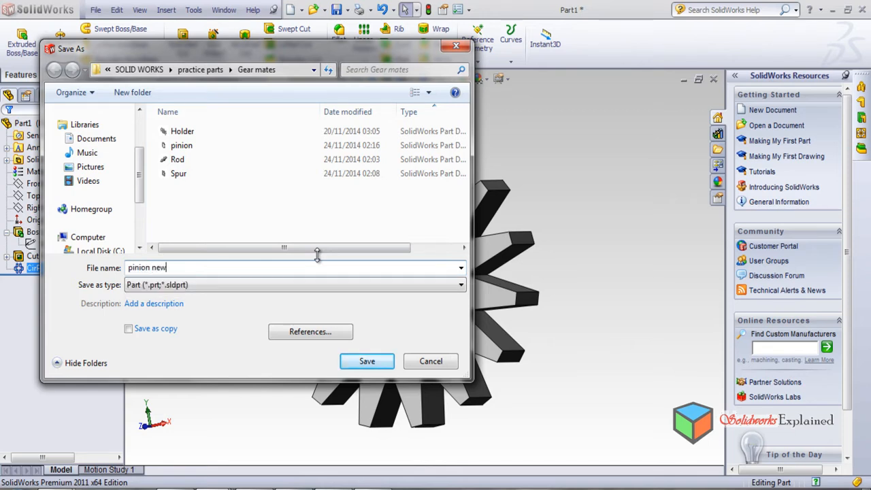
click(368, 362)
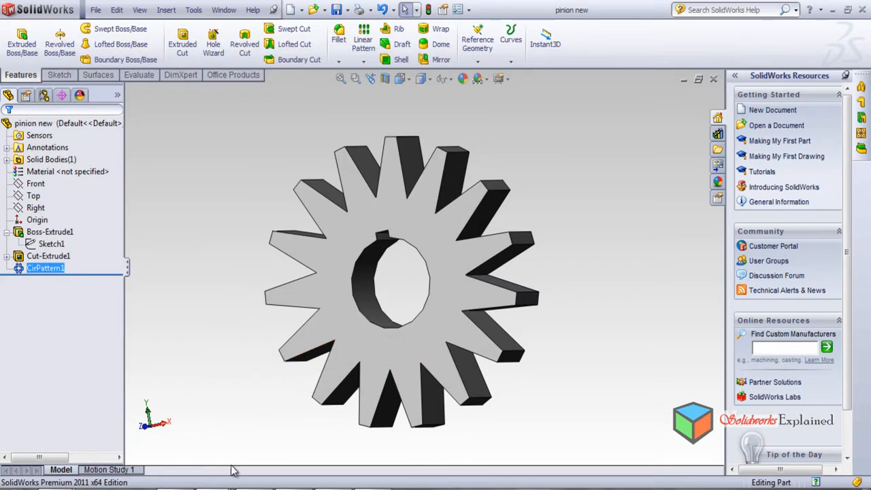
Step: Switch to the Assem1 assembly window, dismiss the rollback warning, and close the pinion new part window
mouse_move(221, 486)
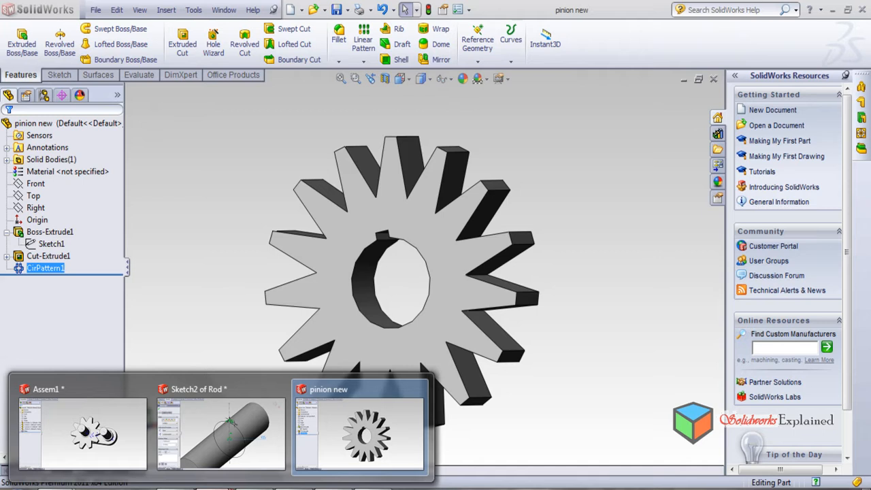
click(55, 442)
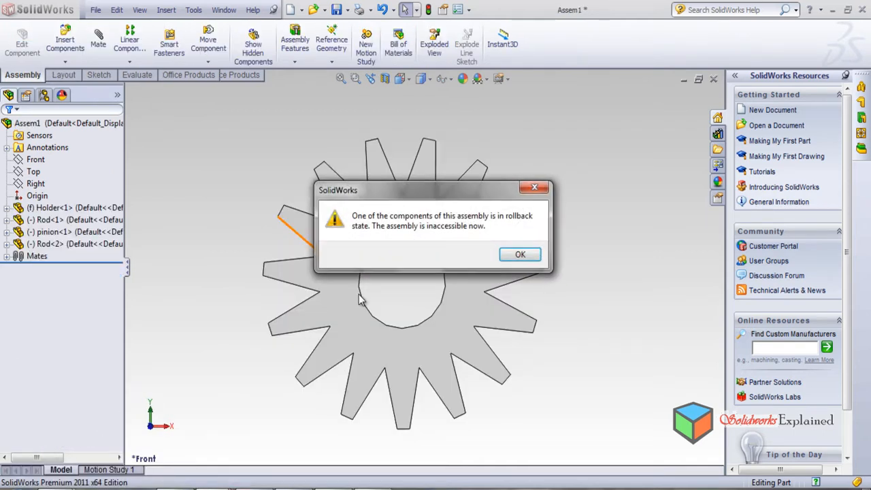
click(517, 255)
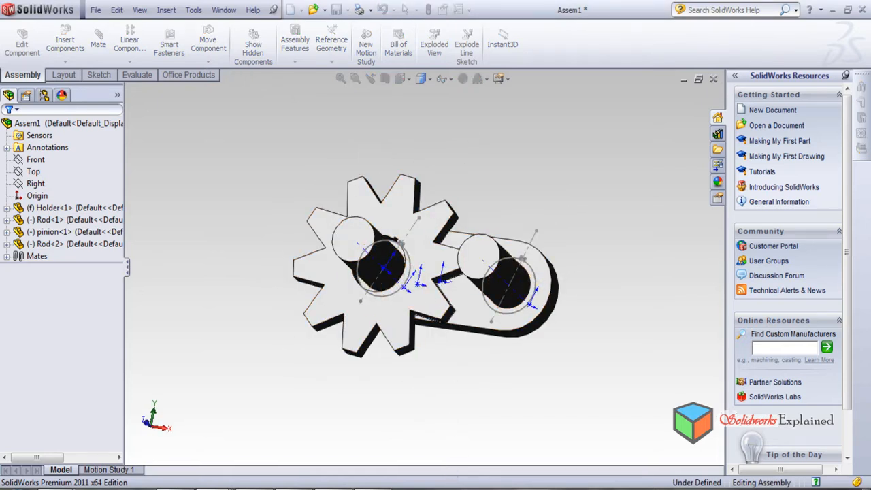
mouse_move(225, 489)
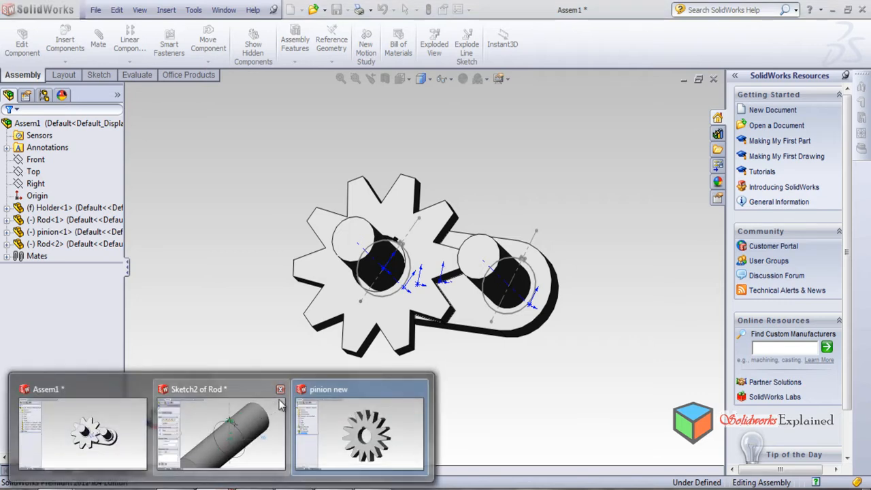
click(417, 389)
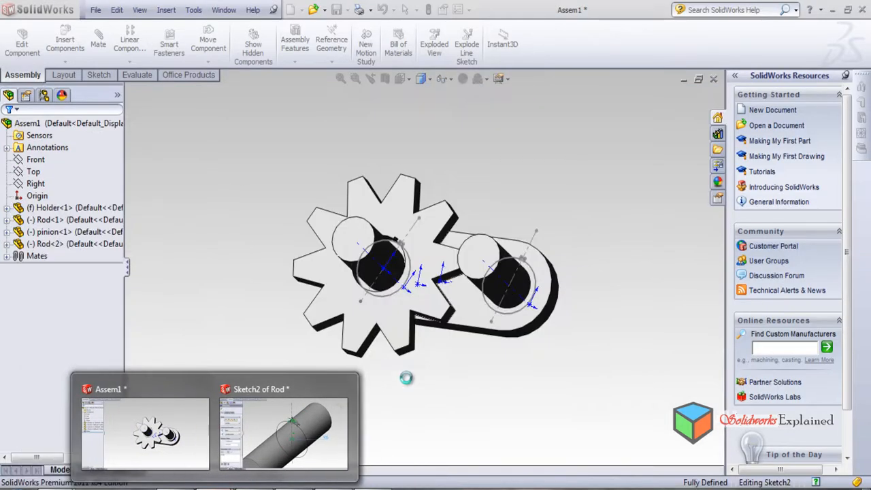
Step: Preview the Rod part's open Sketch2, return to the Assem1 assembly, and dismiss the rollback warning
mouse_move(344, 425)
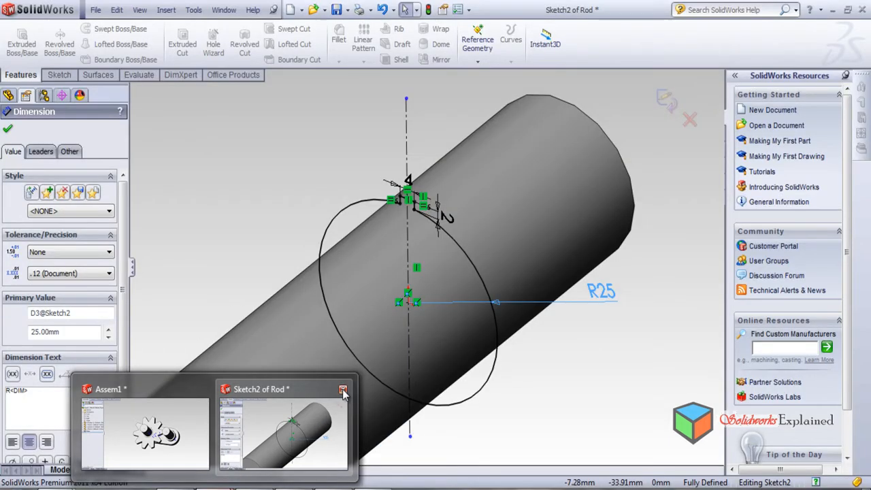
click(174, 432)
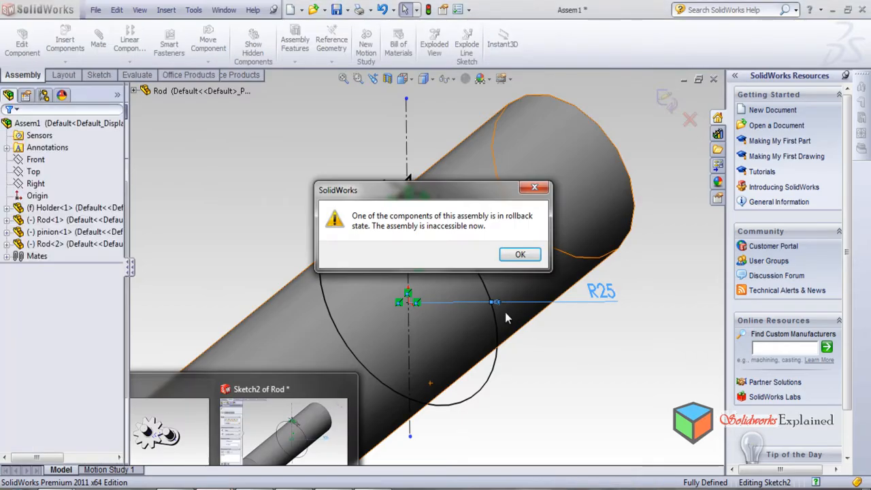
click(516, 256)
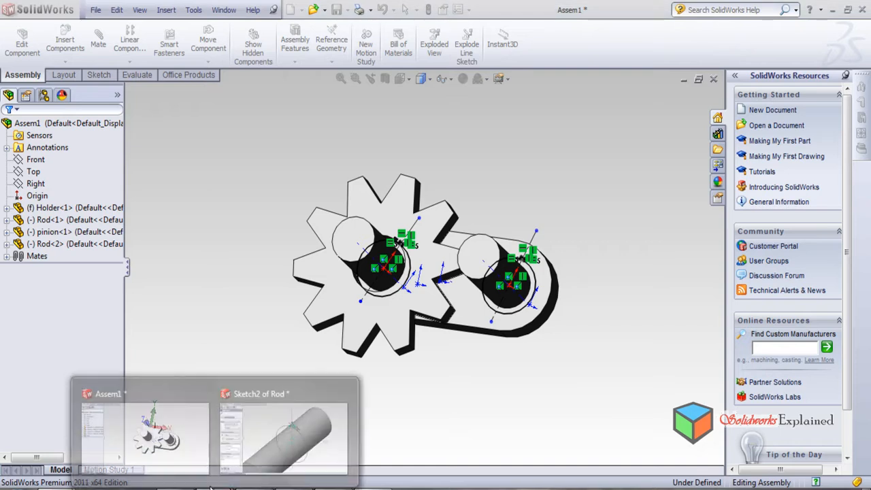
Step: Finish the open Sketch2 in the Rod part and return to the Assem1 assembly
click(285, 409)
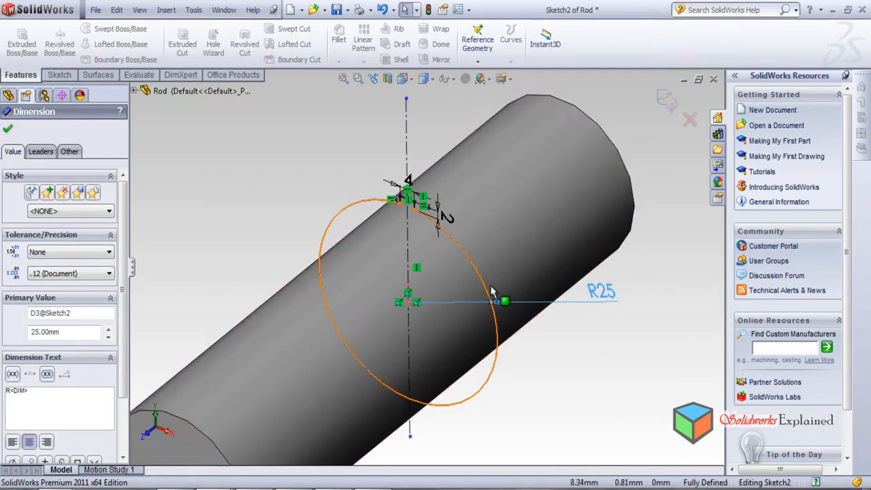
key(f)
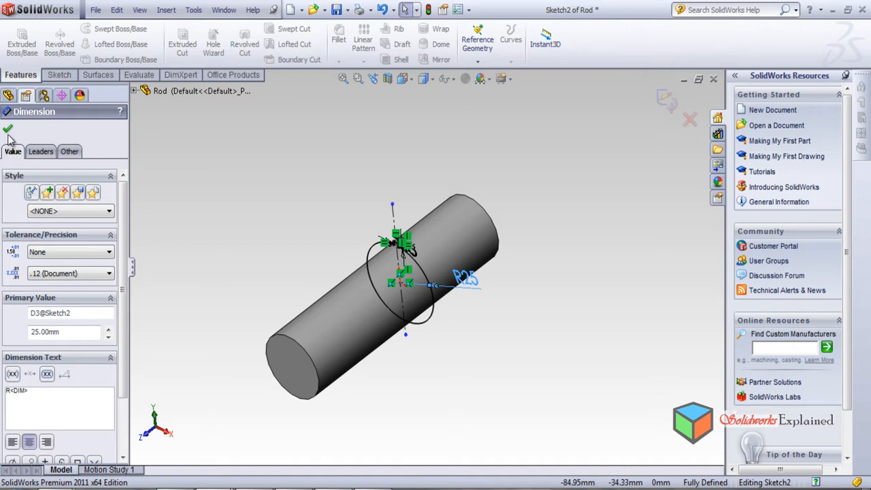
click(7, 128)
mouse_move(481, 375)
middle_down()
mouse_move(362, 408)
mouse_move(456, 462)
mouse_move(519, 402)
mouse_move(505, 430)
mouse_move(440, 349)
mouse_move(453, 306)
mouse_move(395, 397)
mouse_move(386, 367)
middle_up()
click(671, 99)
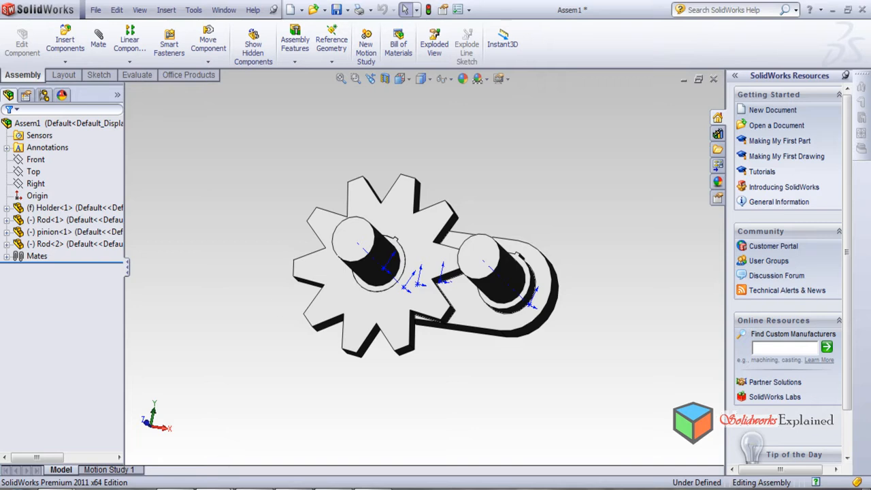
click(140, 421)
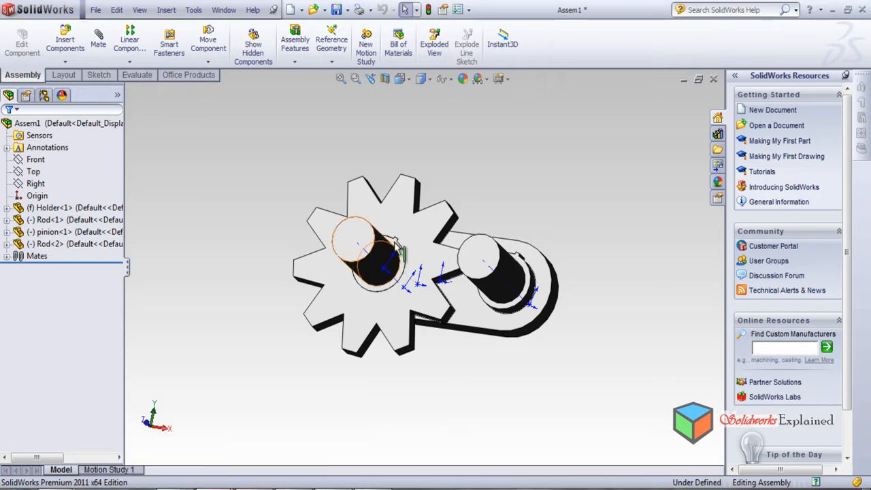
Step: Insert the pinion new part from the Gear mates folder and place it in free space beside the large gear
mouse_move(383, 296)
middle_down()
mouse_move(259, 360)
mouse_move(340, 356)
mouse_move(353, 301)
mouse_move(386, 307)
middle_up()
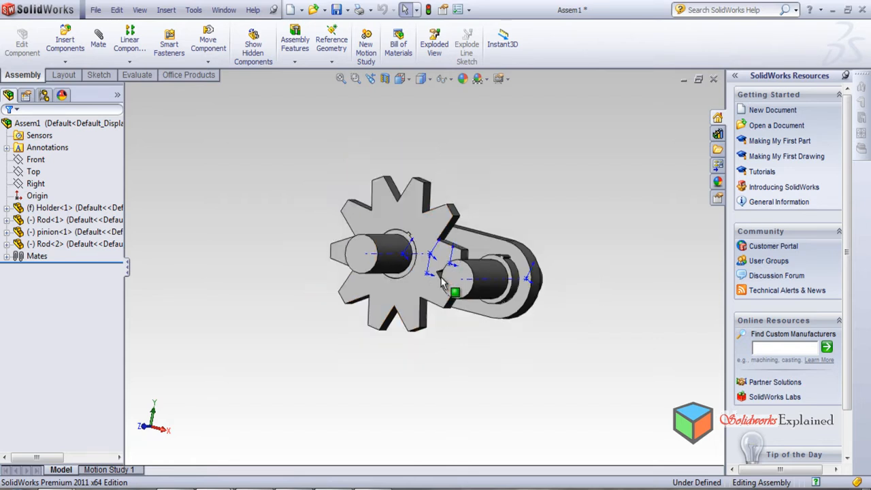
scroll(427, 312, down, 2)
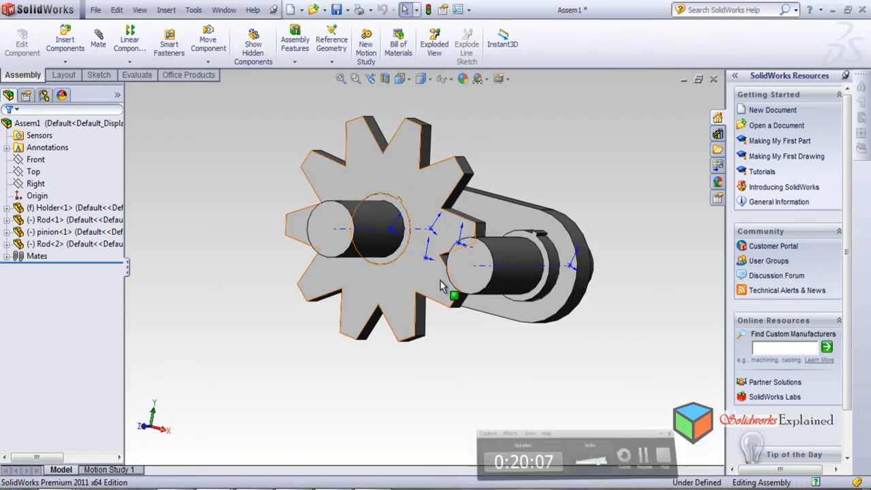
mouse_move(292, 383)
middle_down()
mouse_move(262, 338)
mouse_move(262, 383)
mouse_move(286, 388)
middle_up()
click(65, 41)
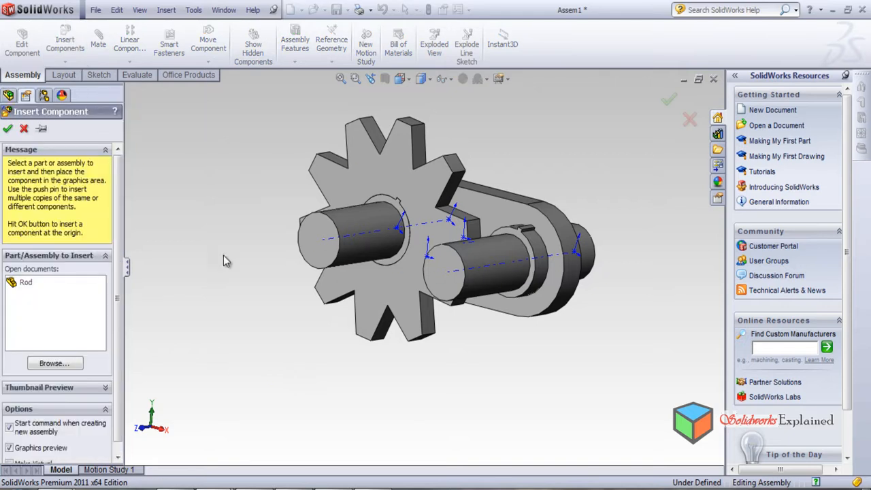
click(61, 365)
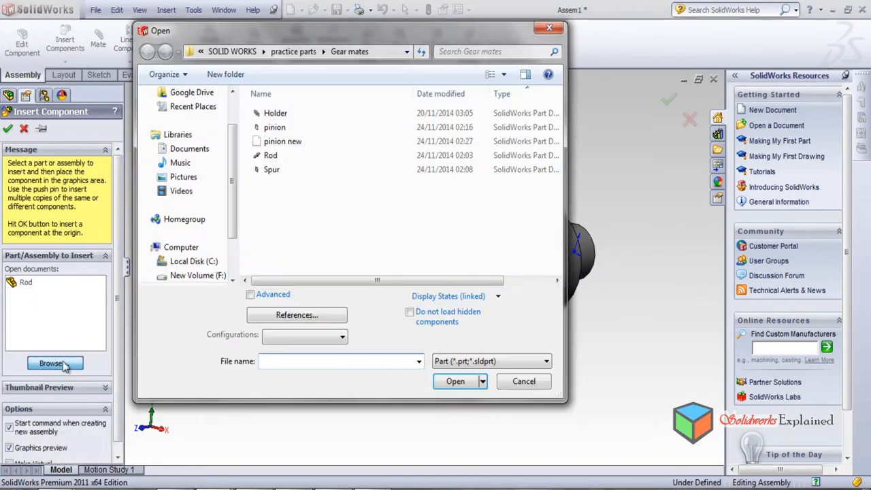
click(289, 143)
double_click(288, 143)
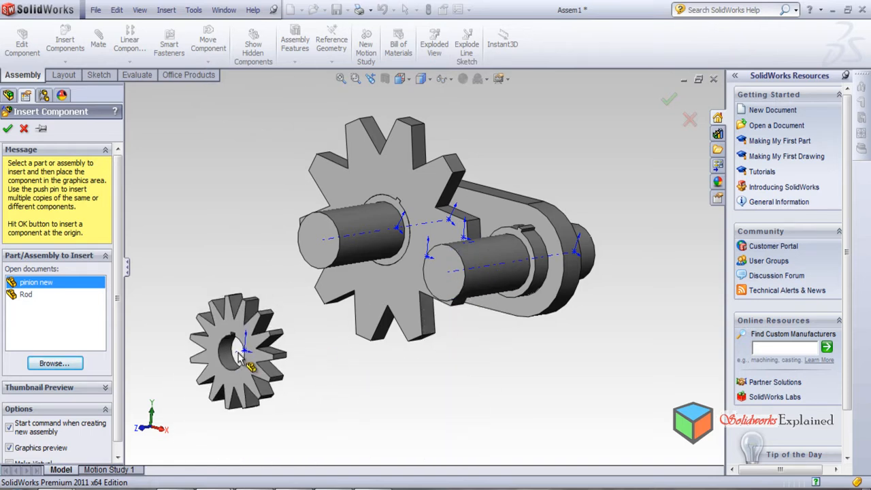
click(242, 350)
middle_drag(389, 413, 285, 354)
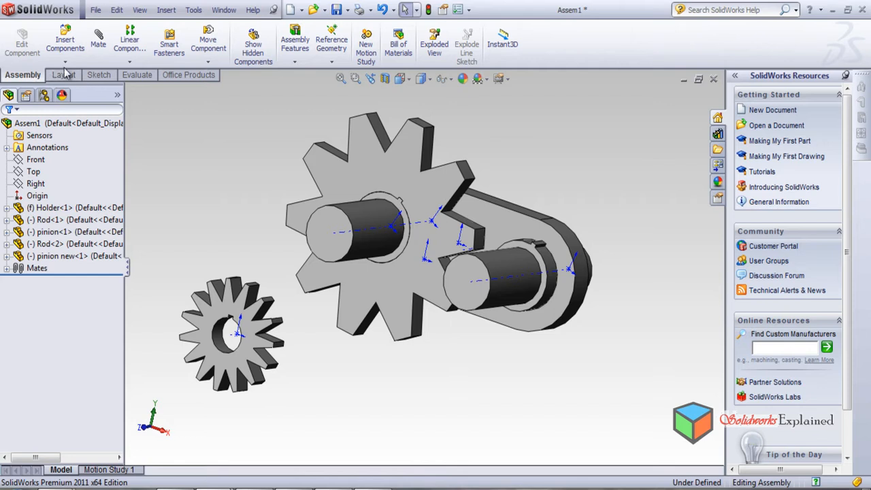
Step: Try to add a reference dimension to the end face of the second rod with Smart Dimension
click(99, 75)
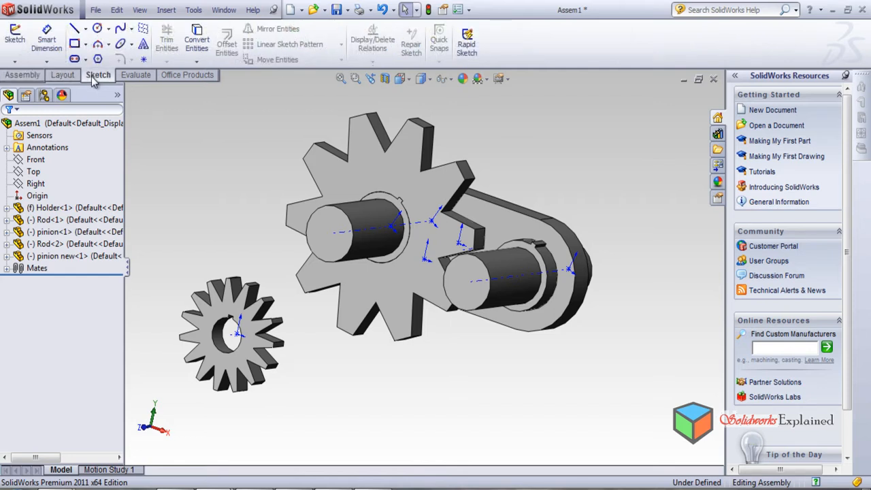
click(46, 39)
click(476, 293)
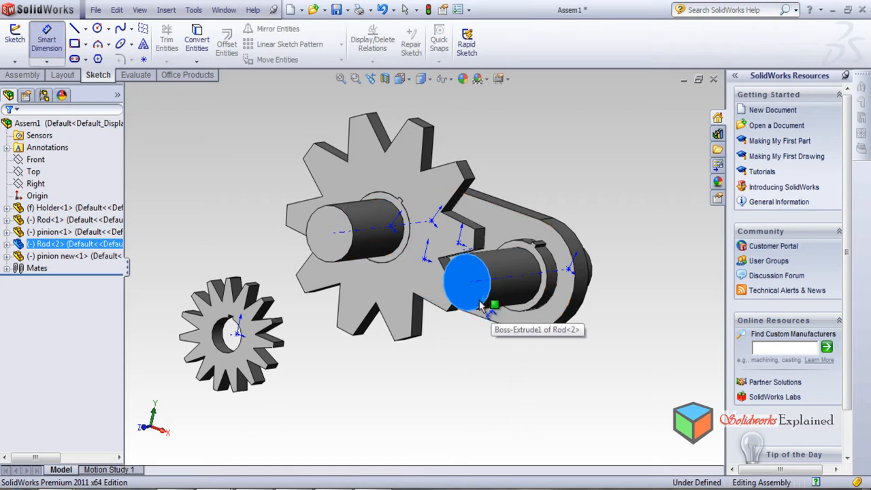
middle_drag(496, 383, 474, 381)
scroll(499, 257, down, 3)
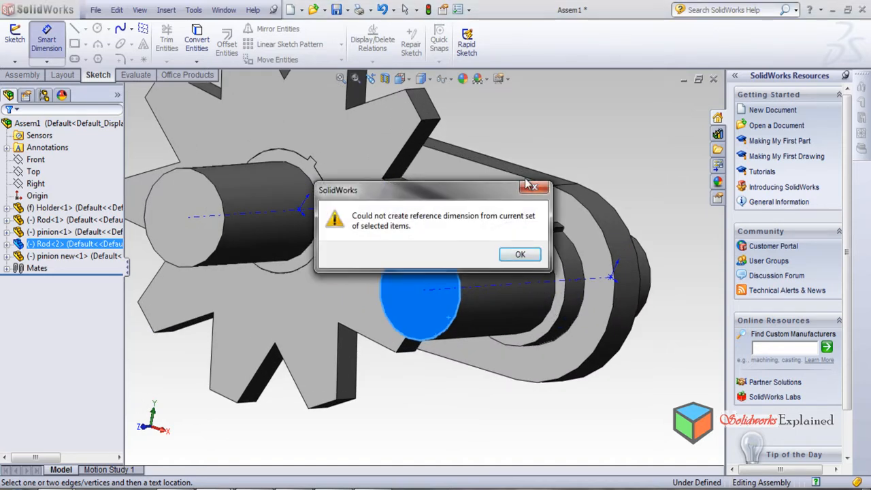
click(533, 186)
Step: Add a reference radius dimension to the bore of the newly inserted gear
scroll(492, 352, down, 4)
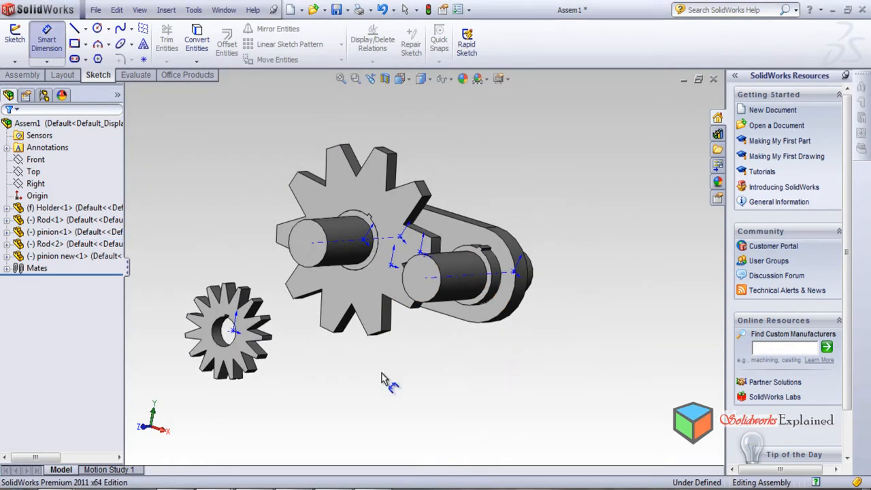
click(232, 344)
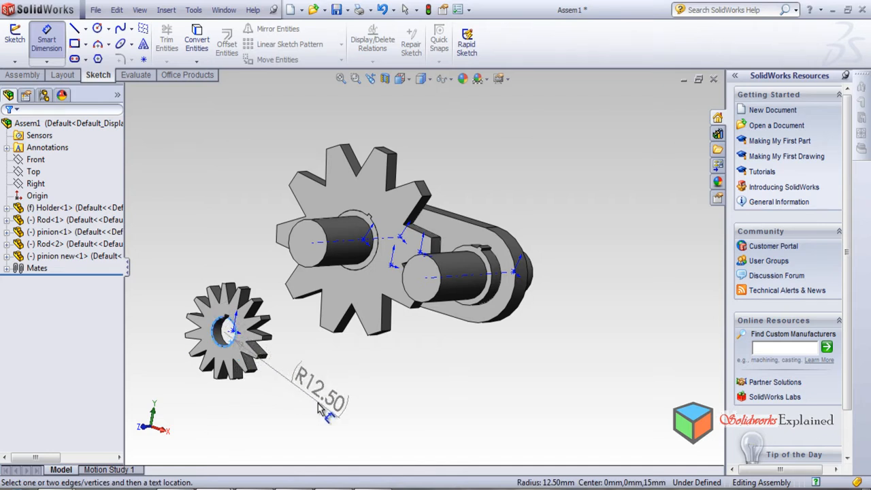
click(320, 407)
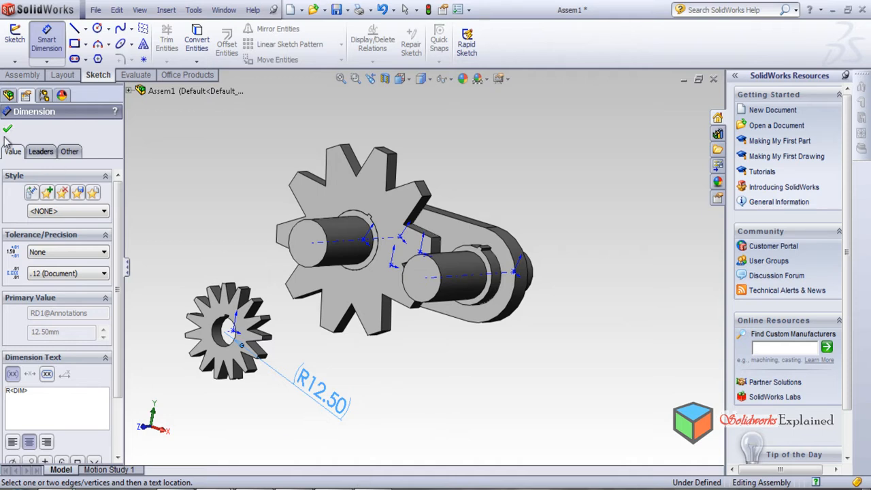
Step: Switch to the Rod part window, open the pinion new part from the Gear mates folder, and leave the dimension command
mouse_move(215, 487)
click(283, 432)
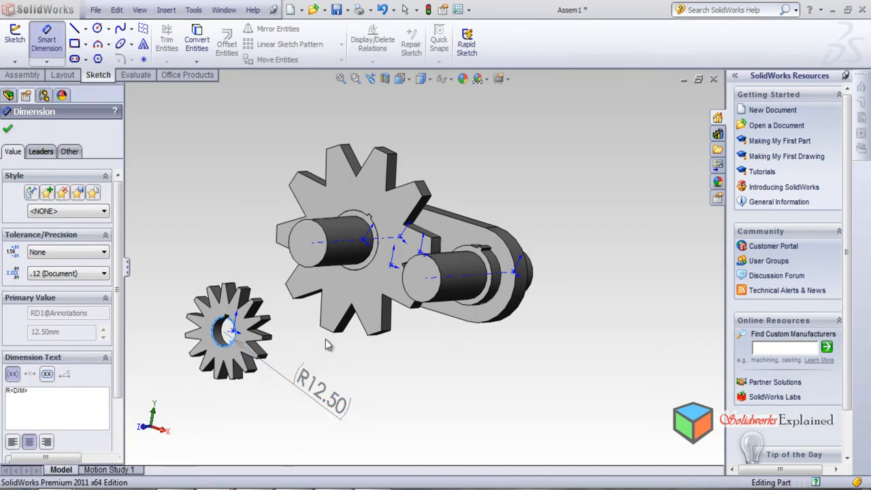
click(312, 10)
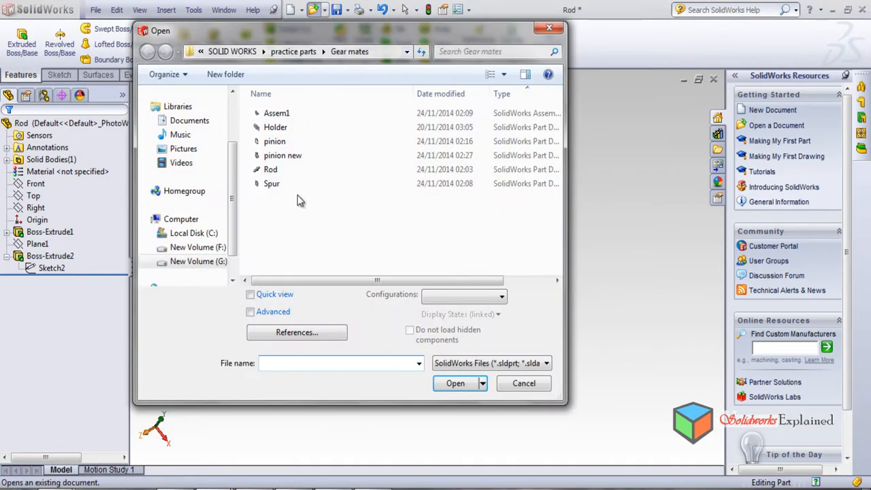
double_click(283, 159)
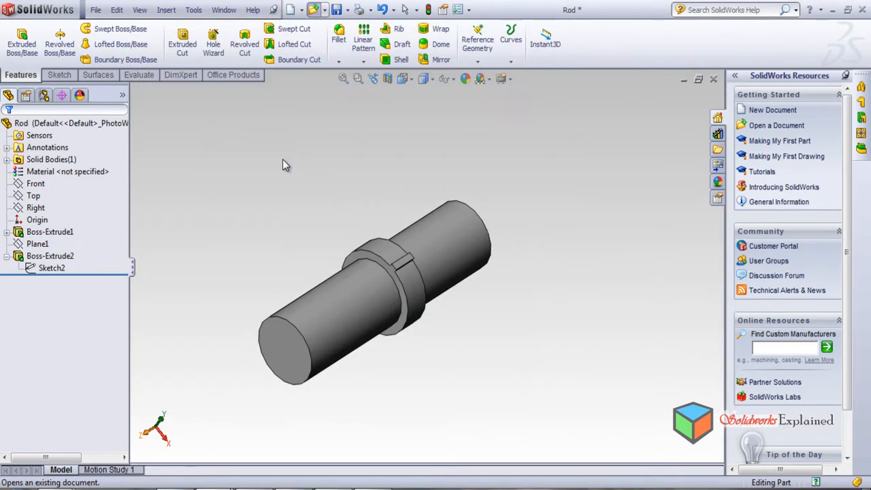
click(24, 257)
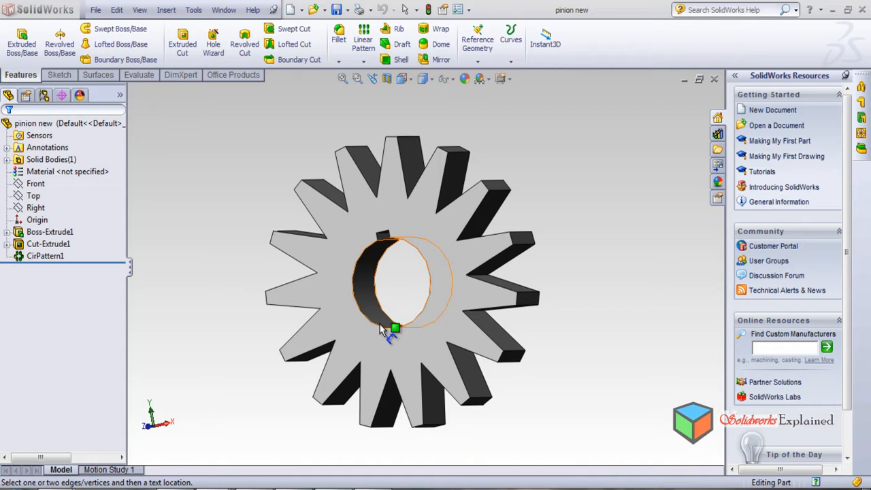
key(Escape)
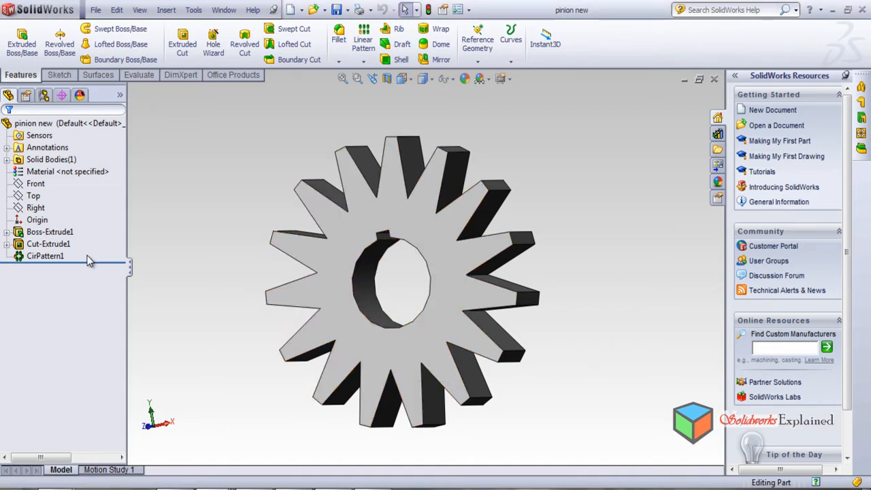
Step: Open Sketch1 of Boss-Extrude1 in the pinion new part for editing, viewed normal to its plane
click(54, 233)
click(6, 233)
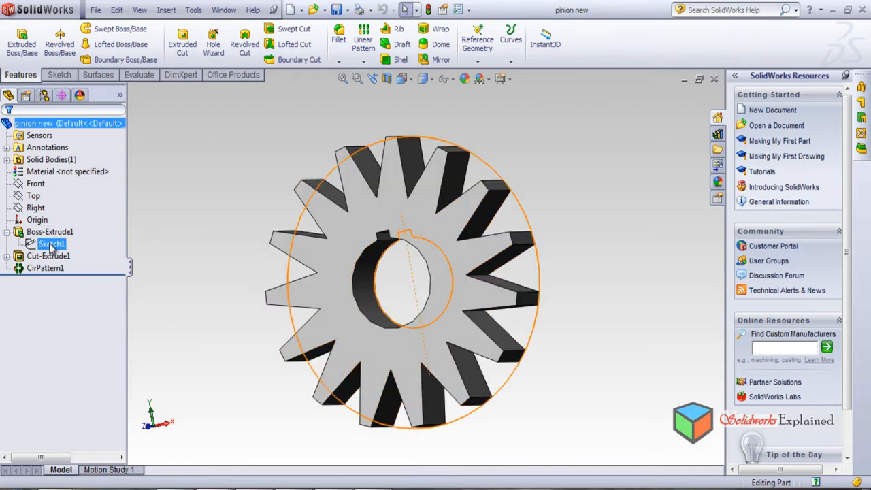
click(49, 244)
click(59, 206)
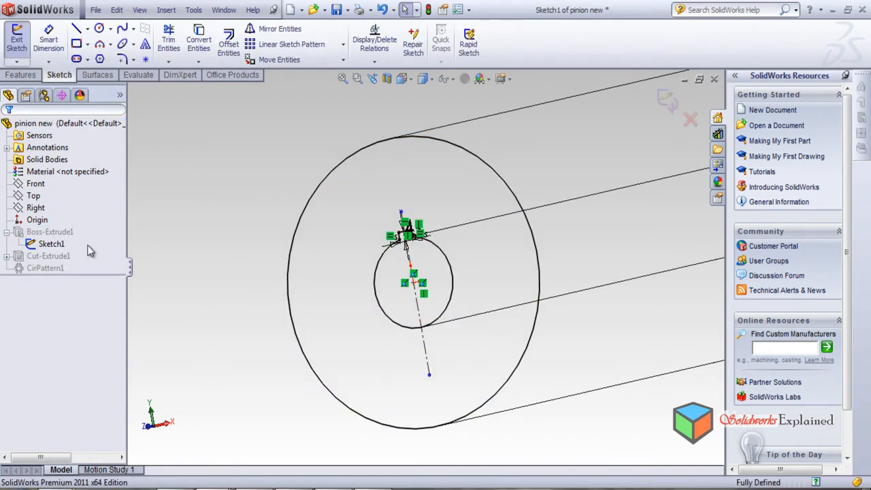
right_click(51, 248)
click(88, 229)
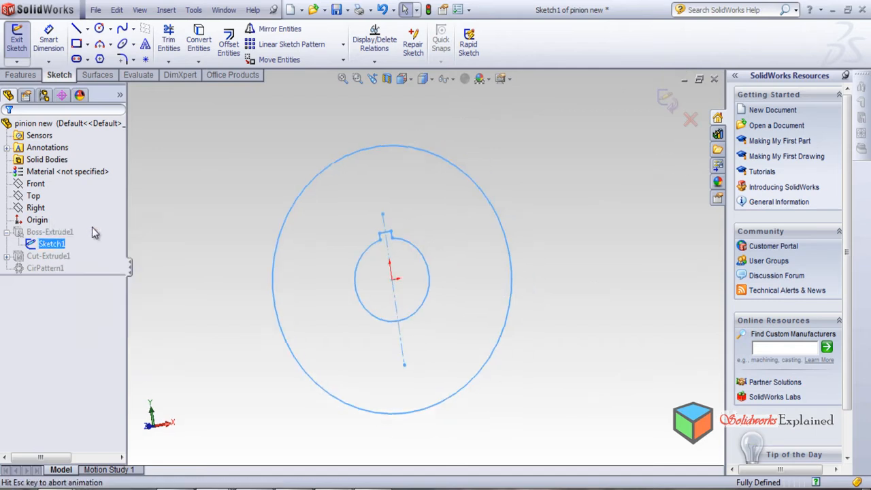
scroll(330, 280, down, 2)
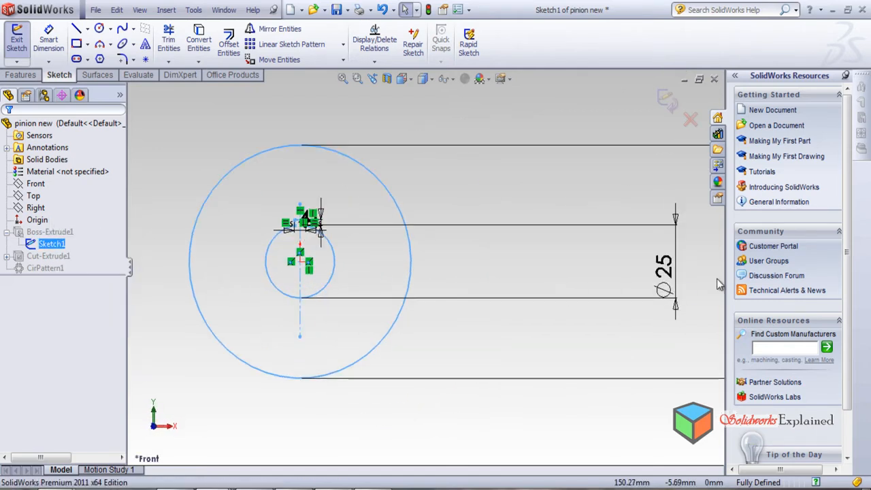
Step: Set the inner bore circle's diameter to 50 mm in the pinion's base sketch
key(Escape)
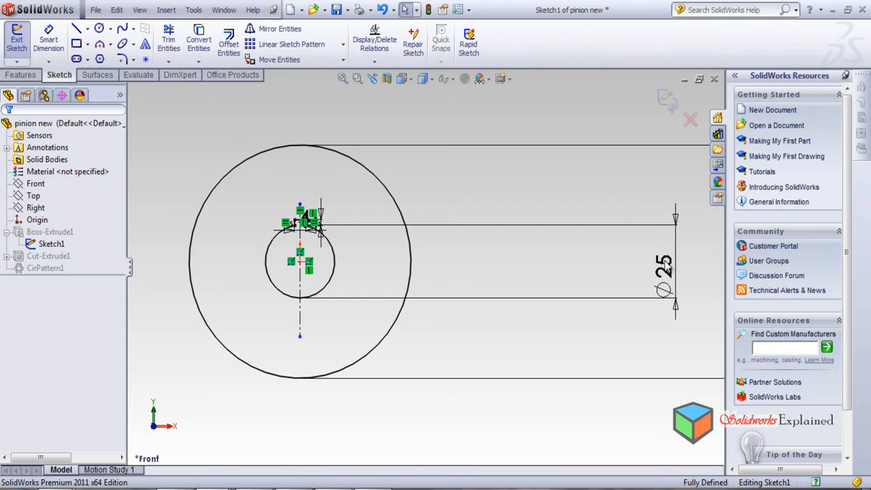
double_click(662, 276)
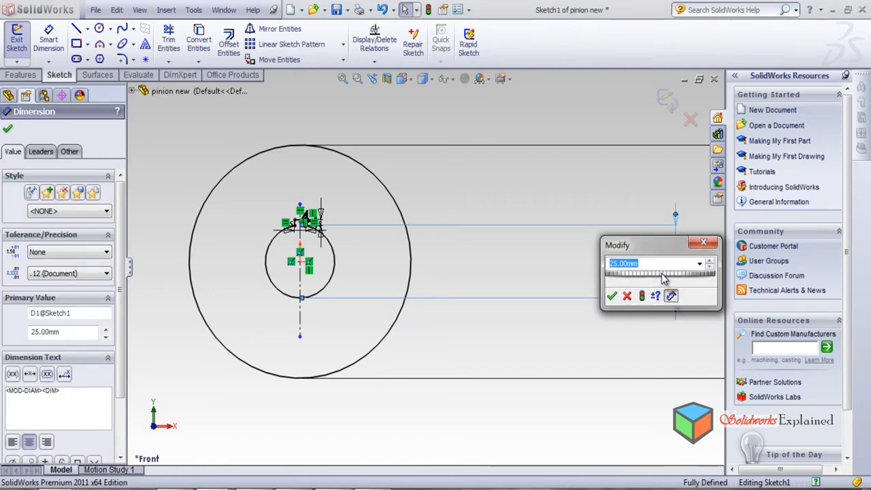
text(50)
key(Return)
scroll(681, 333, up, 2)
scroll(681, 329, down, 2)
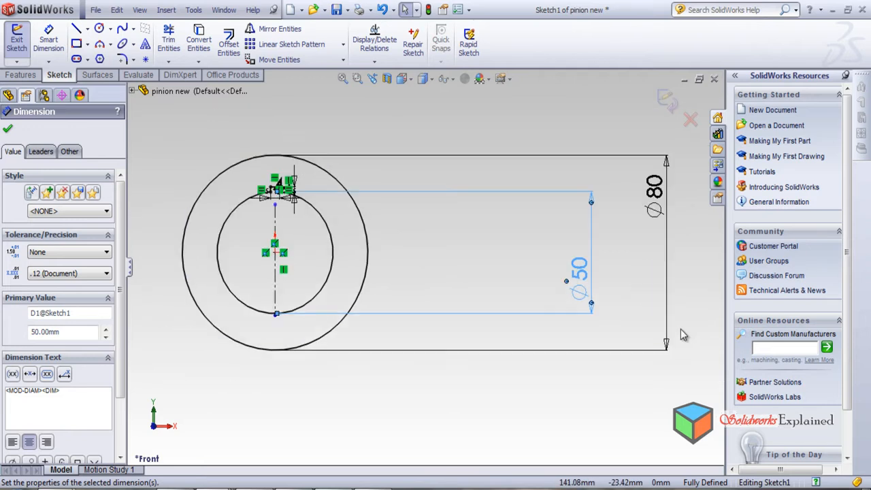
Step: Set the outer circle's diameter to 100 mm and exit the base sketch
double_click(655, 193)
text(100)
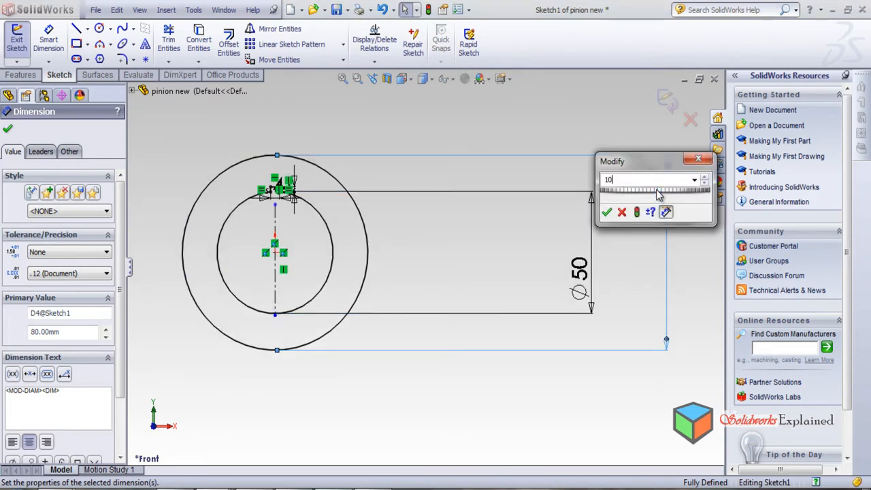
key(Return)
scroll(243, 146, down, 2)
scroll(243, 146, up, 6)
key(f)
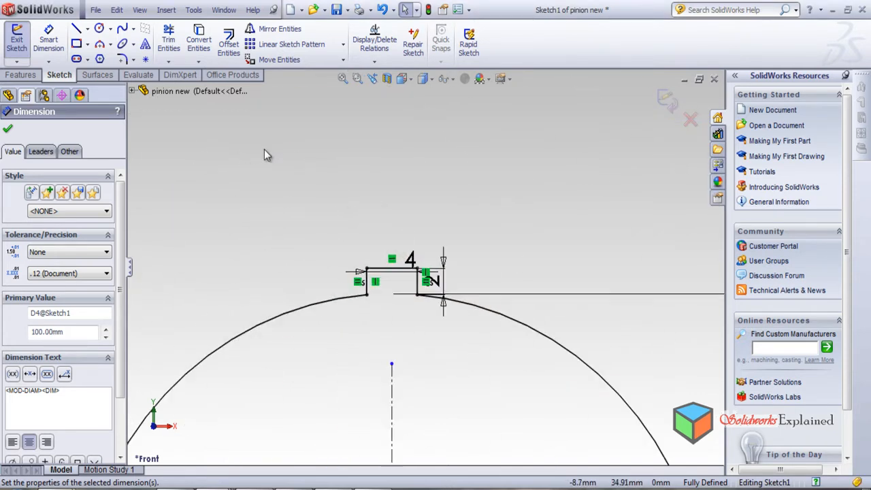
click(668, 102)
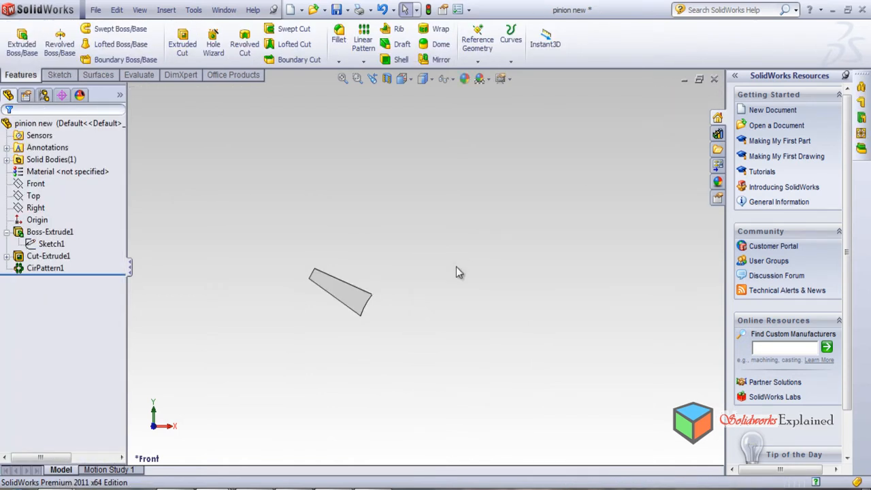
Step: Roll the model back to the state between Cut-Extrude1 and CirPattern1
scroll(463, 266, up, 2)
scroll(299, 333, down, 3)
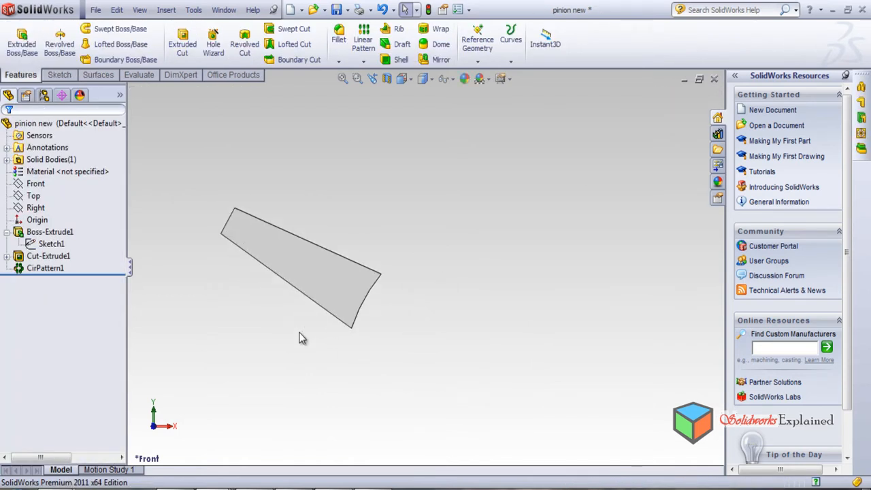
scroll(299, 333, up, 2)
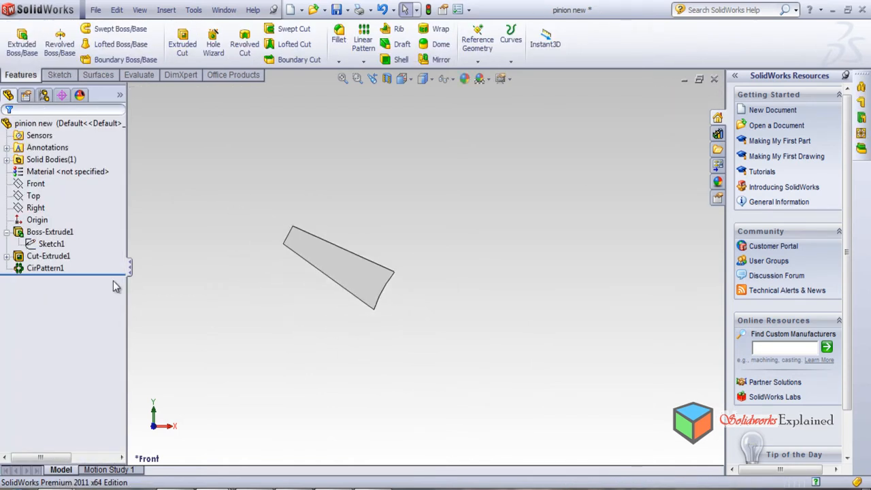
click(60, 285)
click(46, 269)
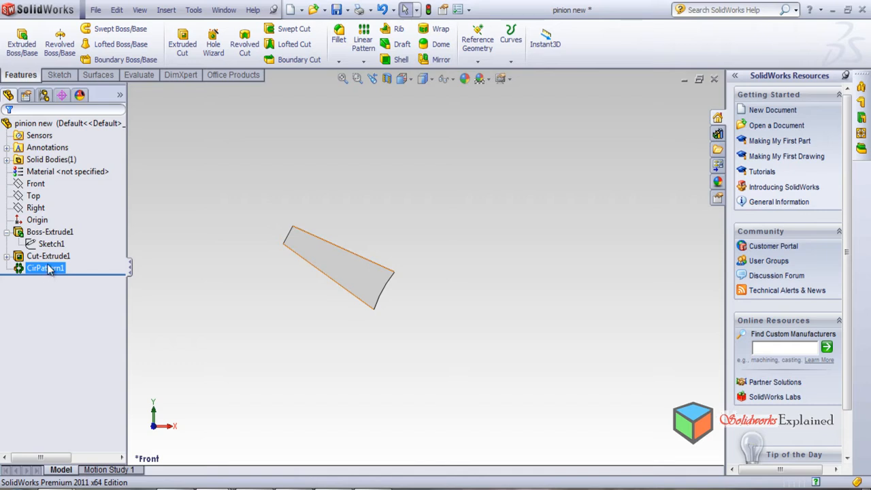
click(72, 275)
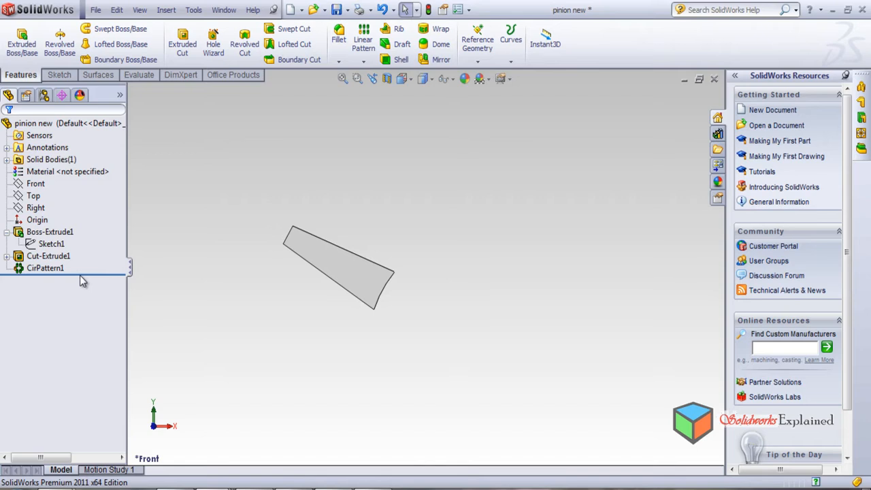
mouse_move(84, 275)
mouse_down()
mouse_move(93, 253)
mouse_move(87, 259)
mouse_up()
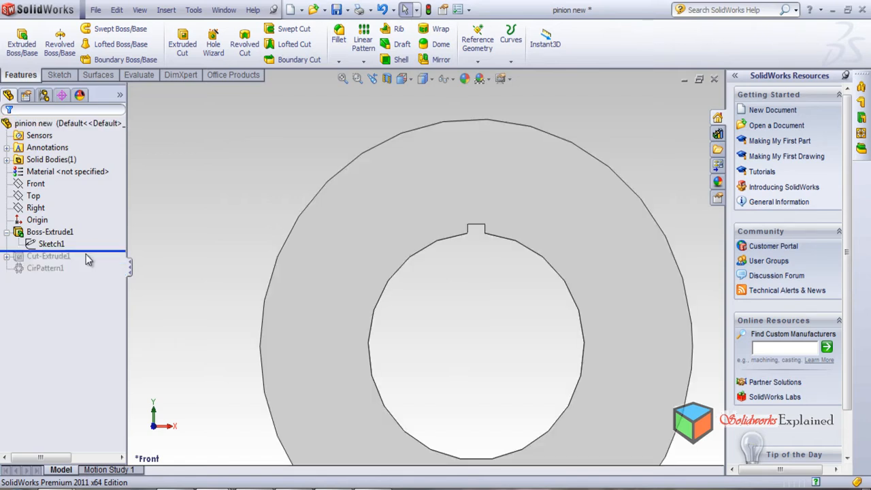
drag(92, 251, 87, 265)
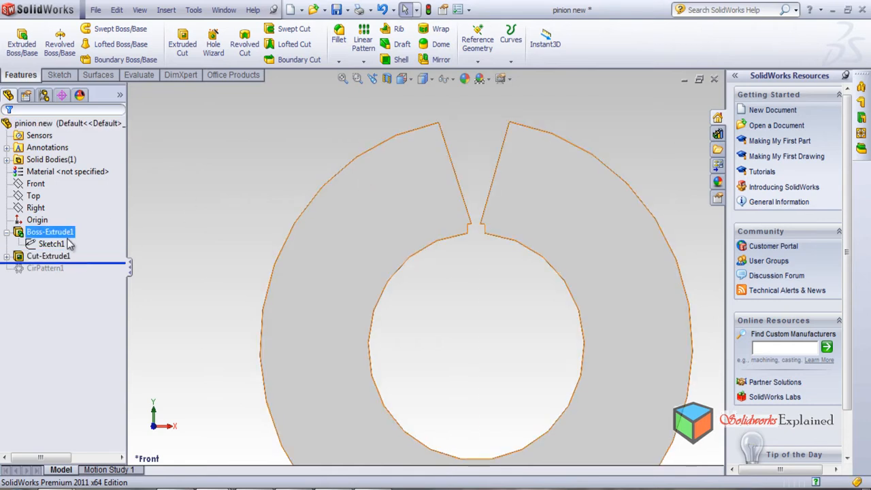
Step: Edit the sketch of Cut-Extrude1 and raise the wedge's lower vertex along the centerline to about Y 32.7 mm
click(7, 257)
right_click(54, 267)
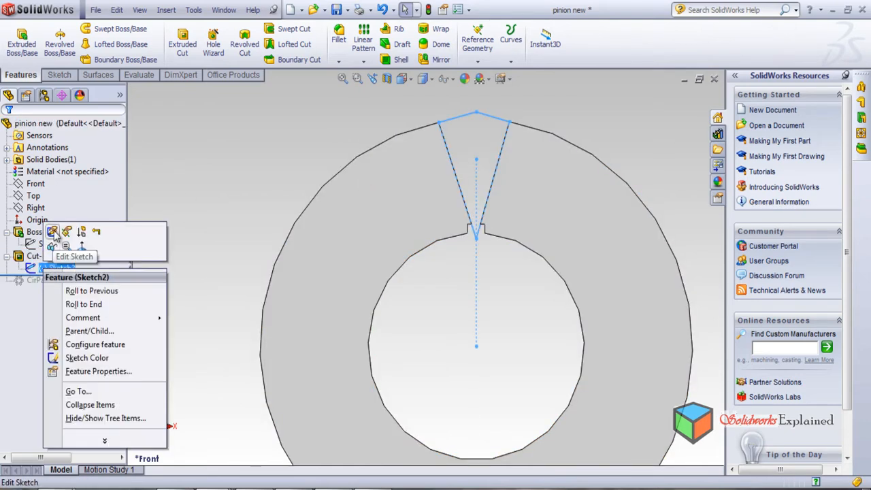
click(55, 234)
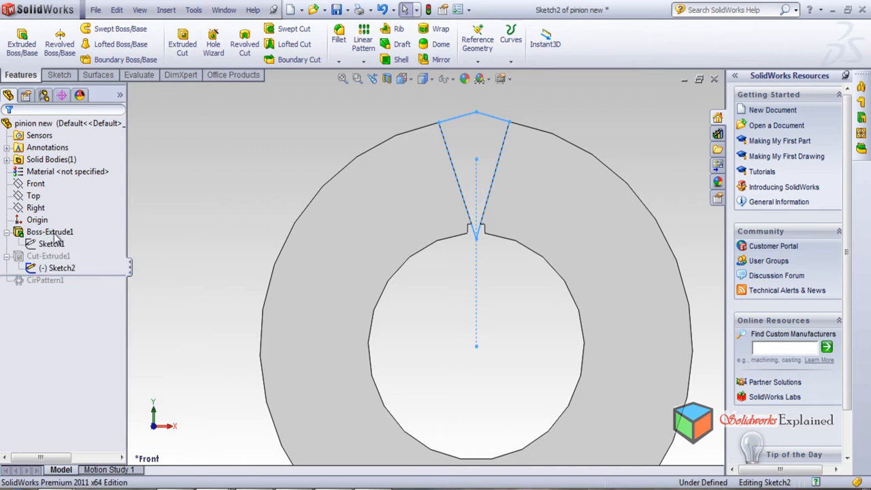
click(476, 236)
drag(479, 220, 479, 203)
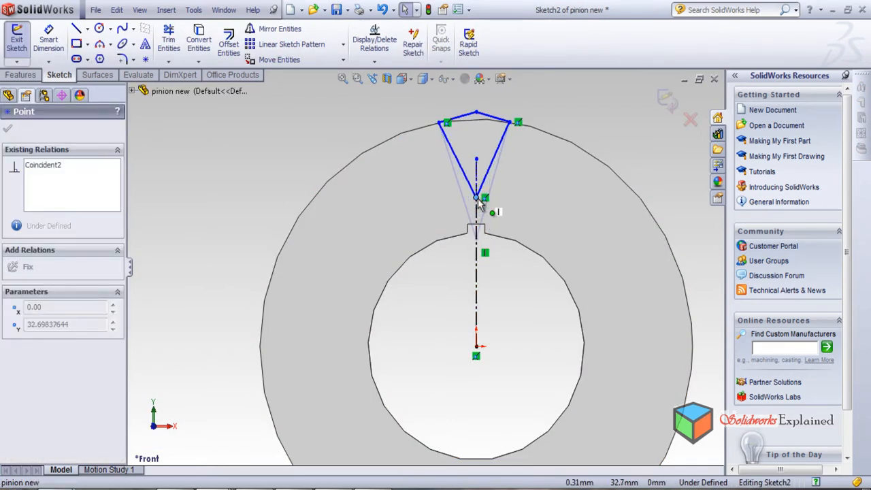
Step: Narrow the wedge by moving its upper corners on the outer circle to about X -5.42 mm and 4.11 mm, and exit the sketch
click(446, 123)
mouse_move(446, 123)
mouse_down()
mouse_move(469, 129)
mouse_move(454, 123)
mouse_up()
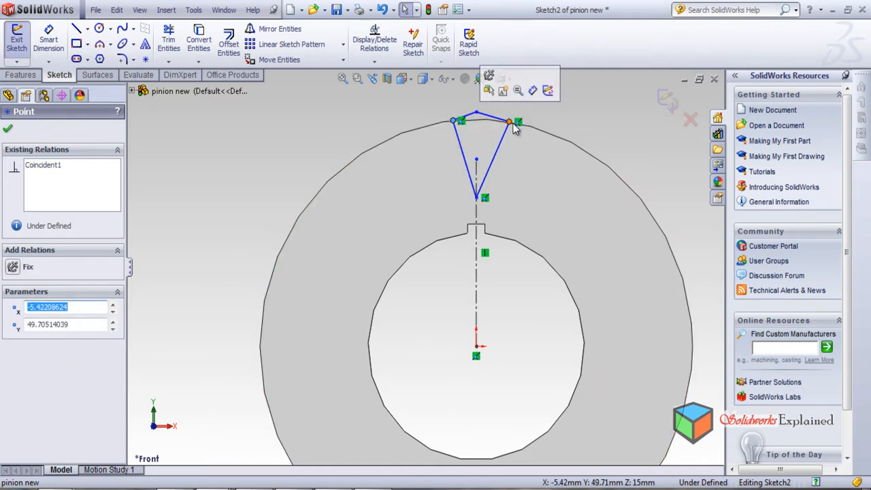
drag(509, 121, 496, 129)
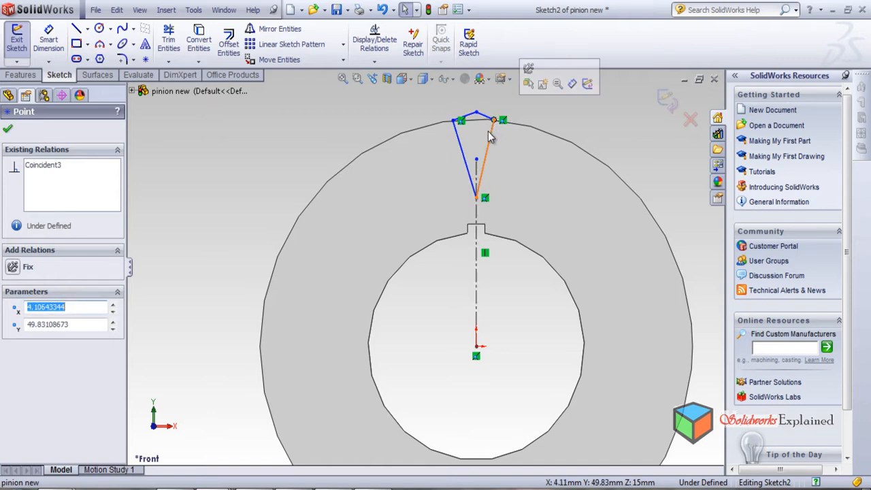
click(6, 130)
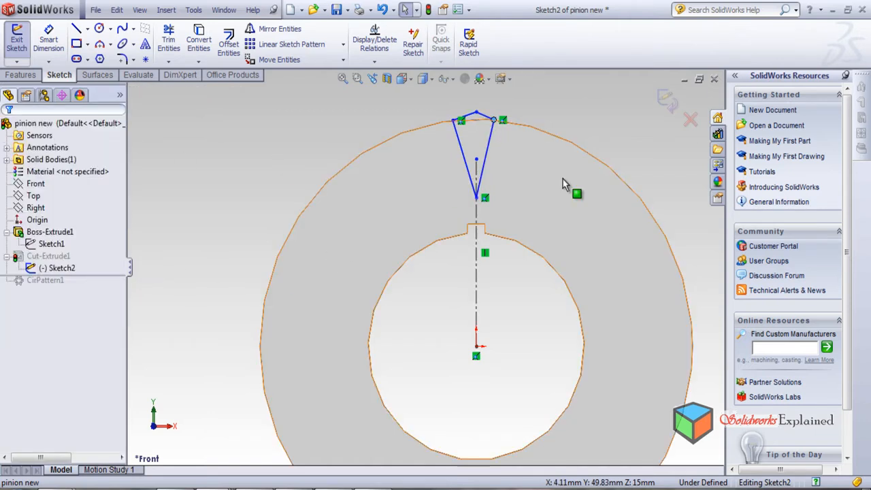
click(668, 100)
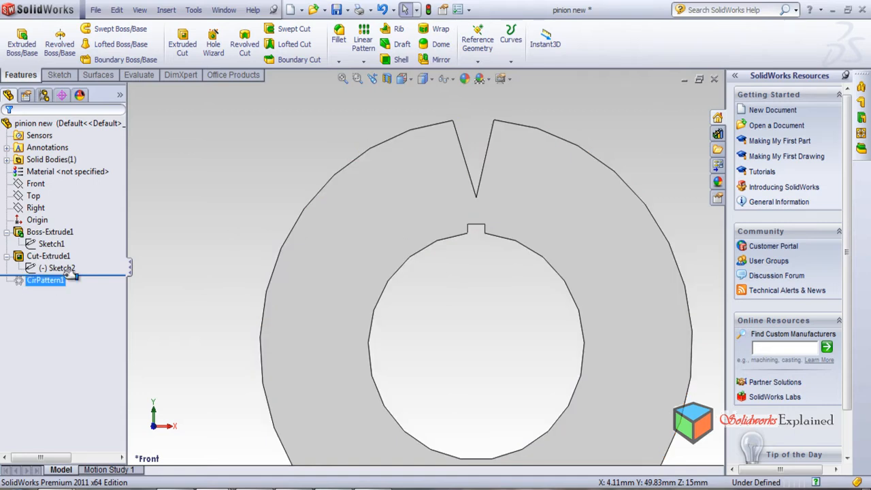
Step: Roll the model forward to the end so that it includes CirPattern1
drag(60, 272, 62, 275)
drag(95, 275, 97, 289)
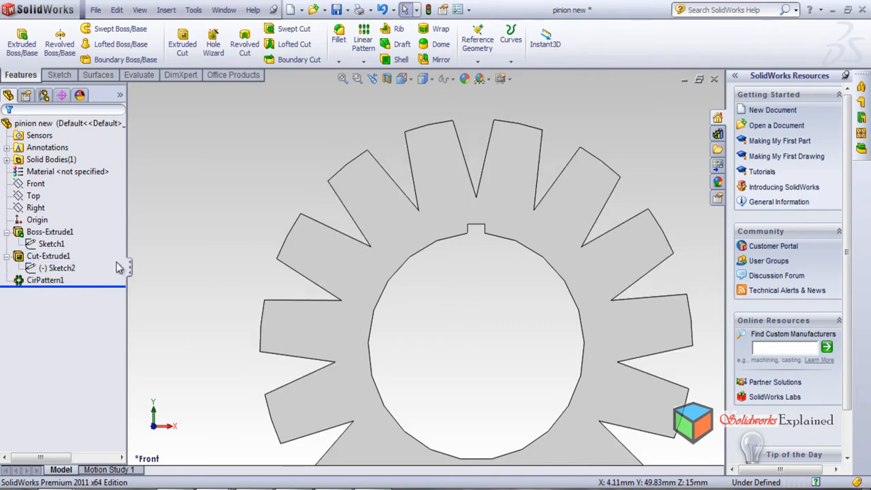
key(f)
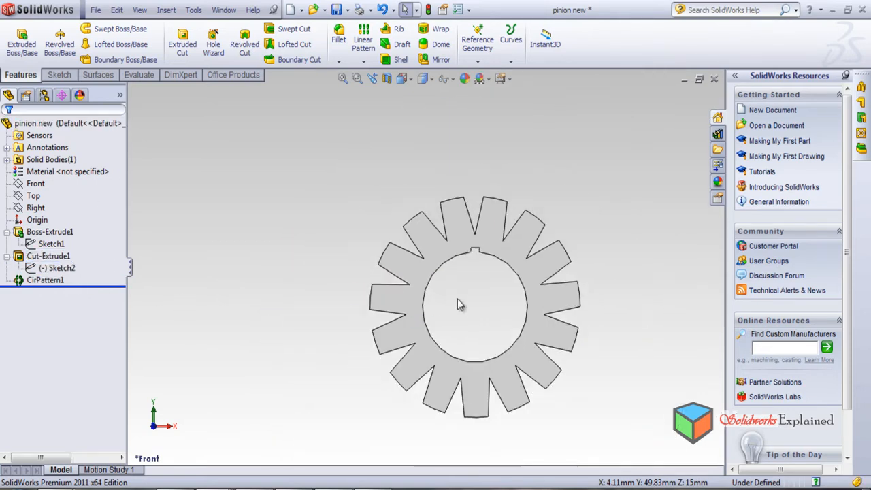
Step: Edit the circular pattern of the tooth cut to use 26 instances at 15 degree spacing
right_click(63, 280)
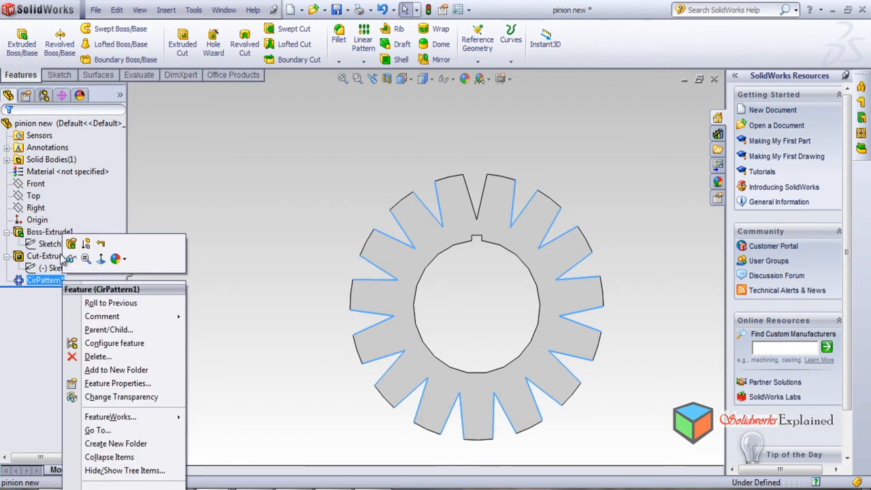
click(79, 245)
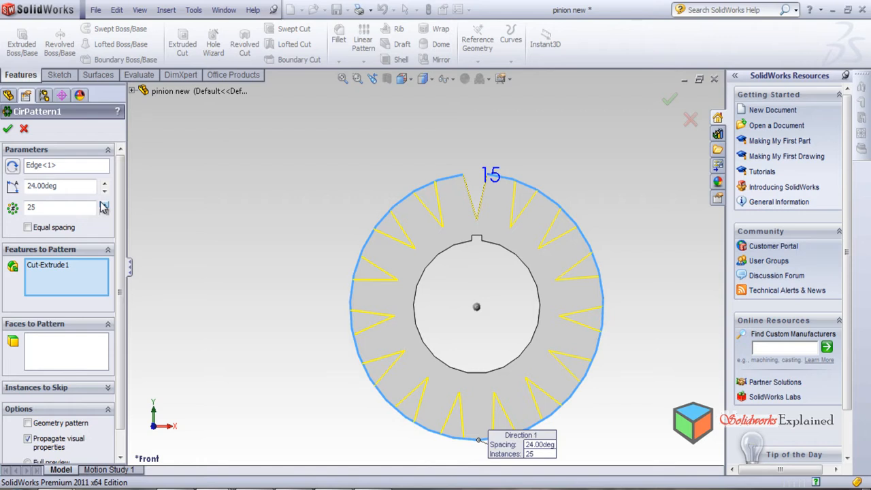
double_click(75, 187)
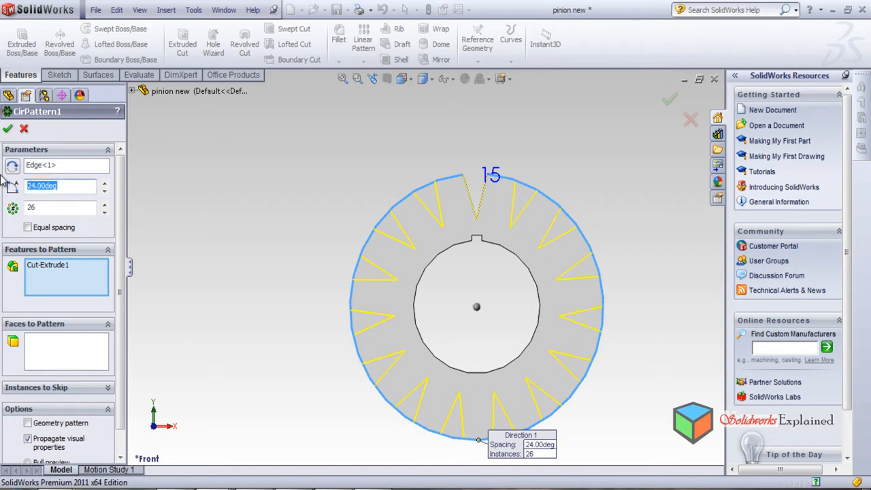
key(Return)
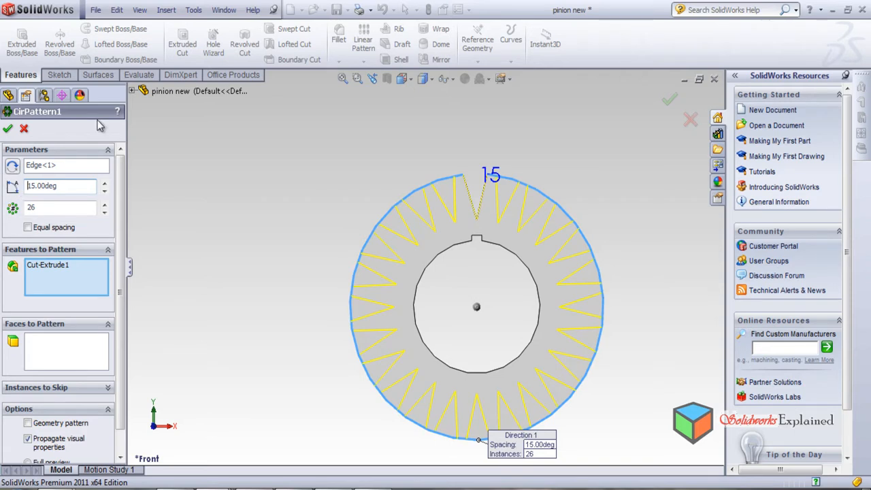
click(8, 129)
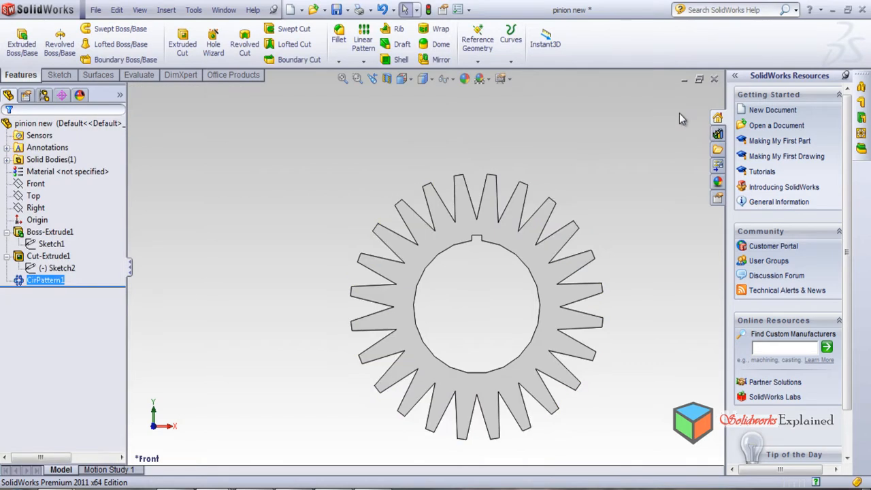
middle_drag(447, 311, 436, 354)
mouse_move(61, 421)
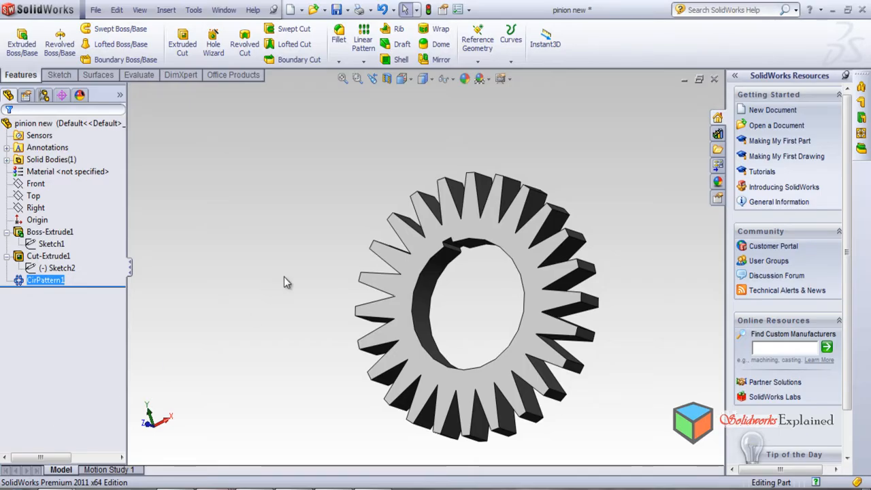
Step: Switch to the Assem1 assembly and show it in isometric view
key(ctrl+Tab)
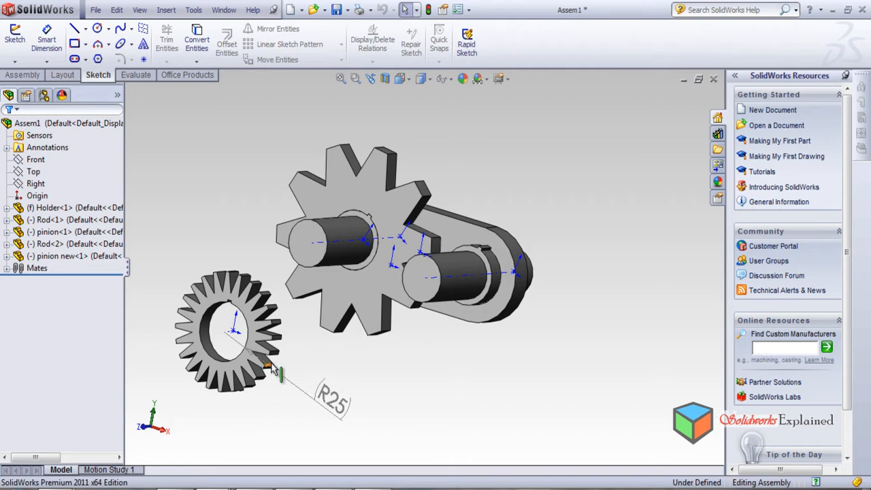
scroll(275, 357, down, 1)
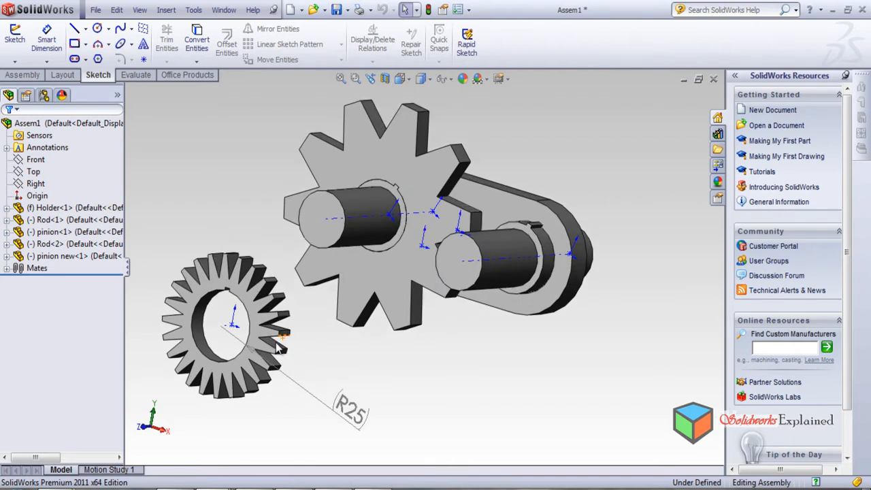
scroll(277, 355, up, 2)
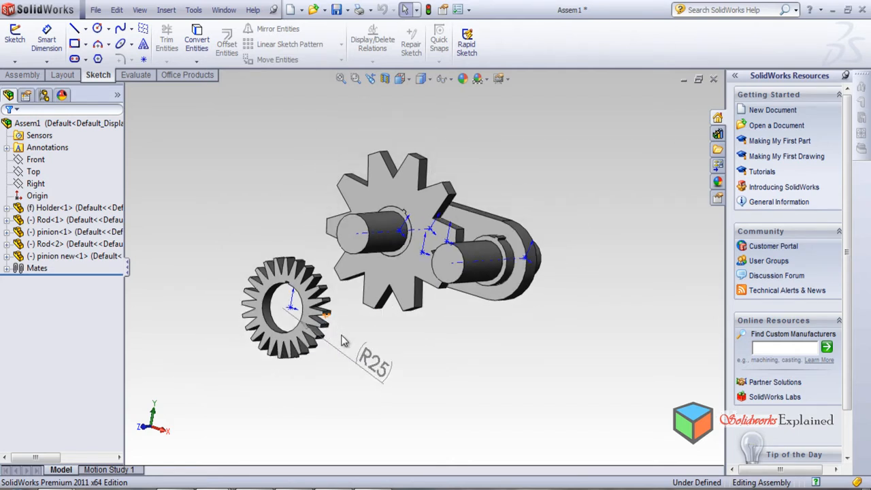
key(ctrl+7)
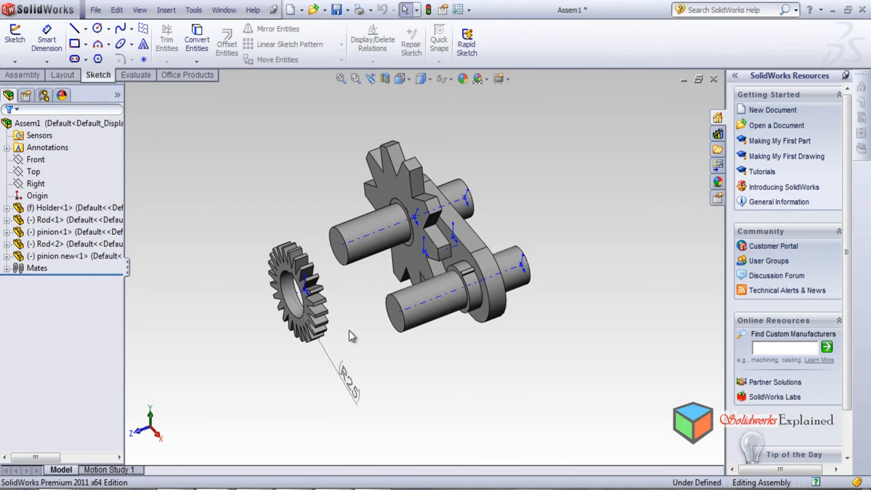
click(417, 311)
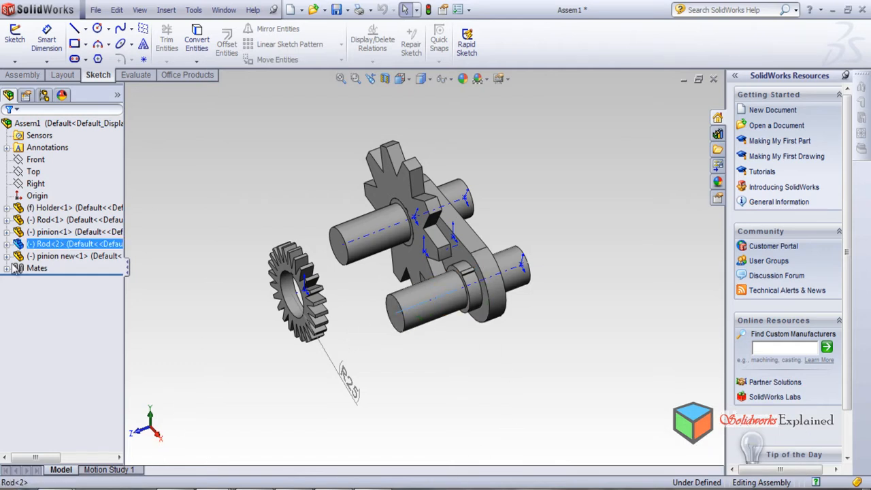
click(23, 75)
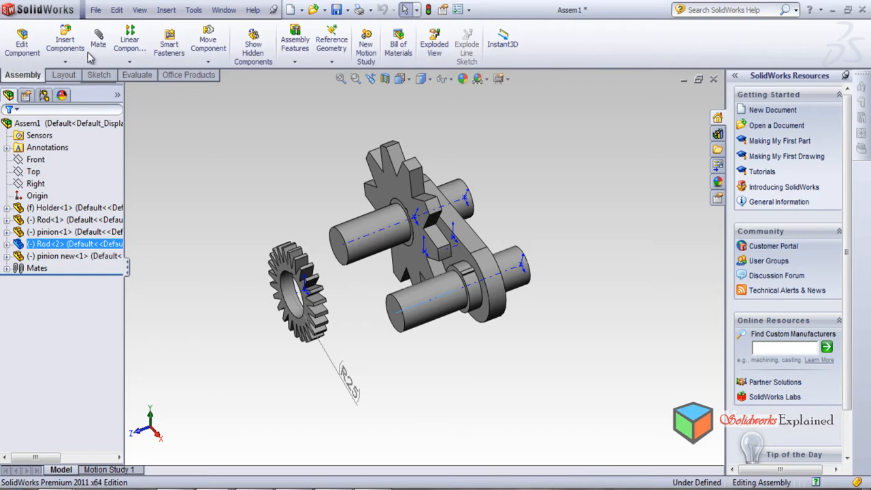
click(98, 39)
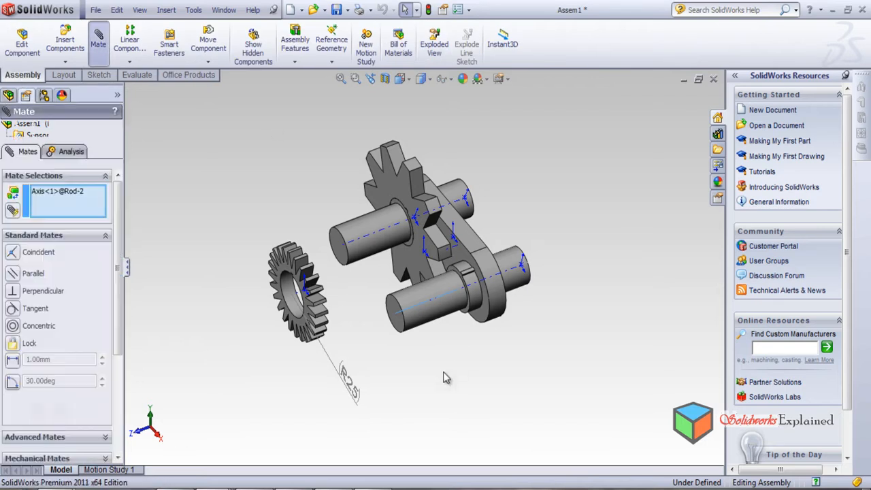
click(297, 302)
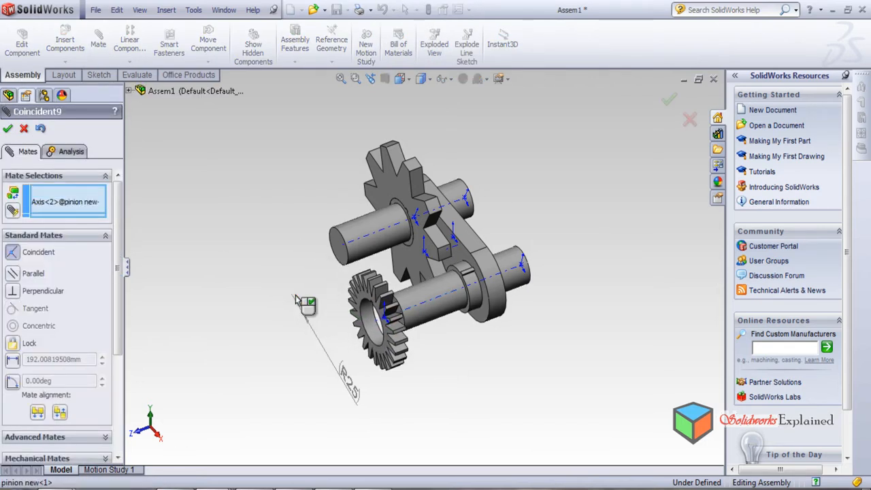
middle_drag(456, 360, 486, 313)
scroll(518, 260, up, 6)
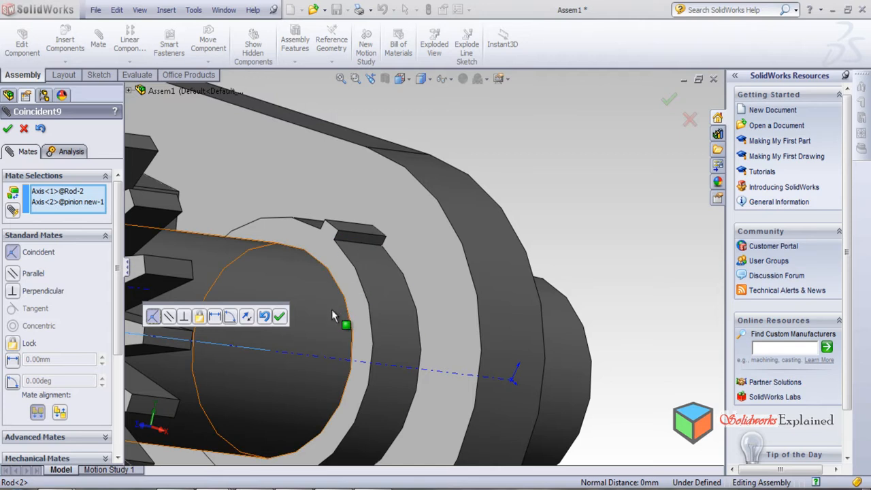
scroll(388, 258, down, 5)
scroll(347, 208, down, 5)
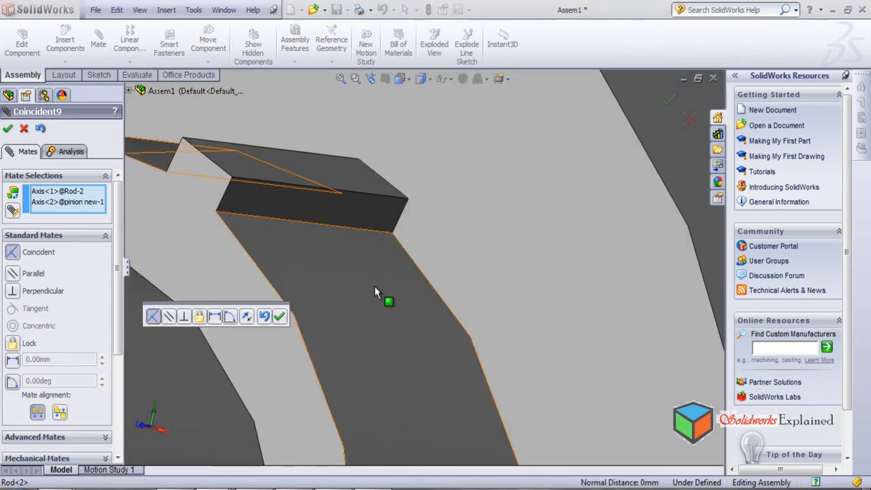
scroll(368, 315, up, 6)
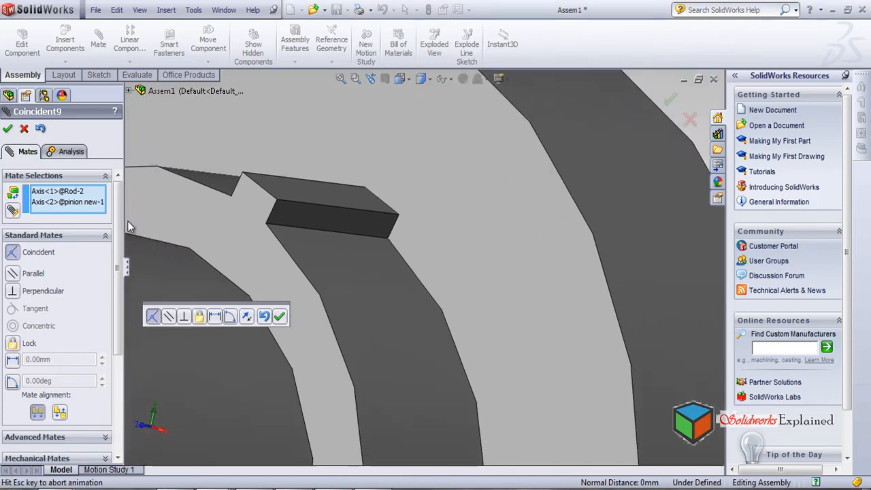
key(Escape)
key(Escape)
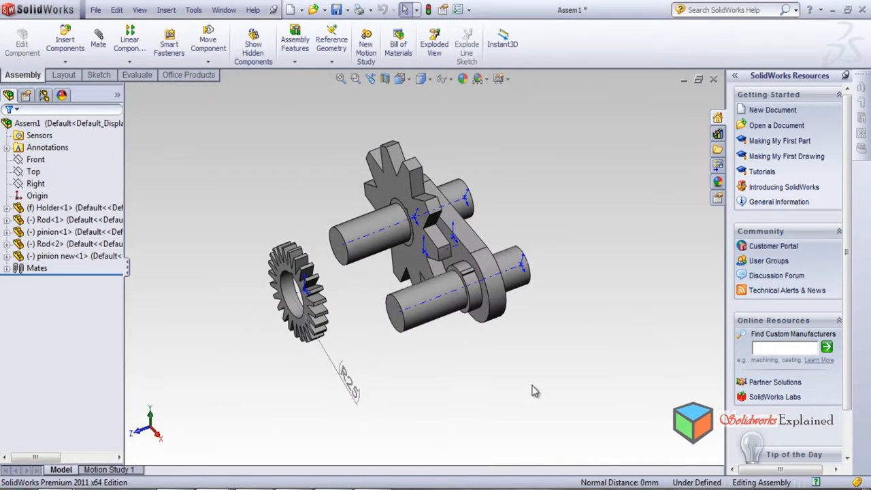
Step: Add a coincident mate between the axis of the second rod and the axis of the new pinion
scroll(458, 329, down, 3)
click(414, 305)
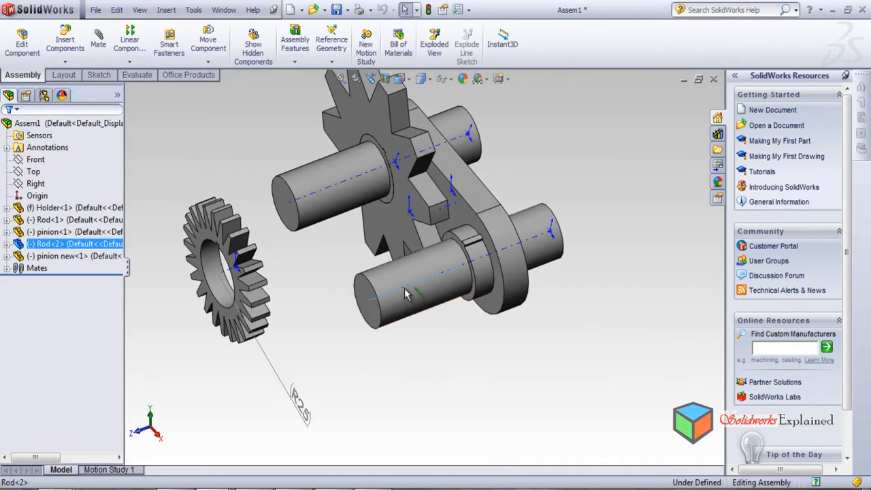
click(98, 40)
scroll(285, 355, down, 3)
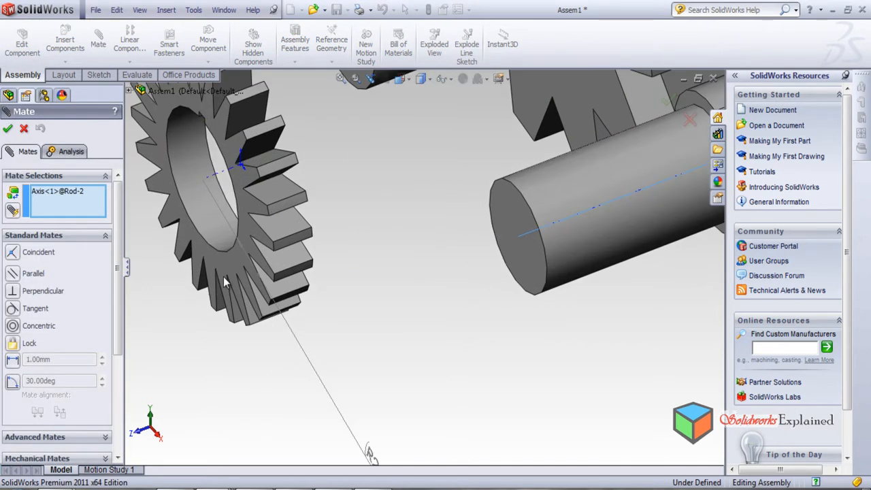
click(218, 178)
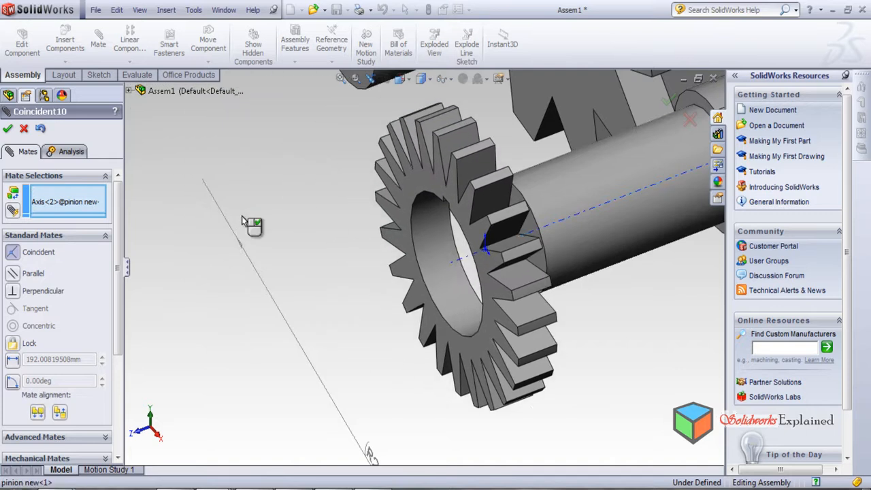
click(8, 128)
Step: Add a coincident mate between the side face of the second rod's key and the matching keyway face in the new pinion's bore
scroll(353, 340, up, 5)
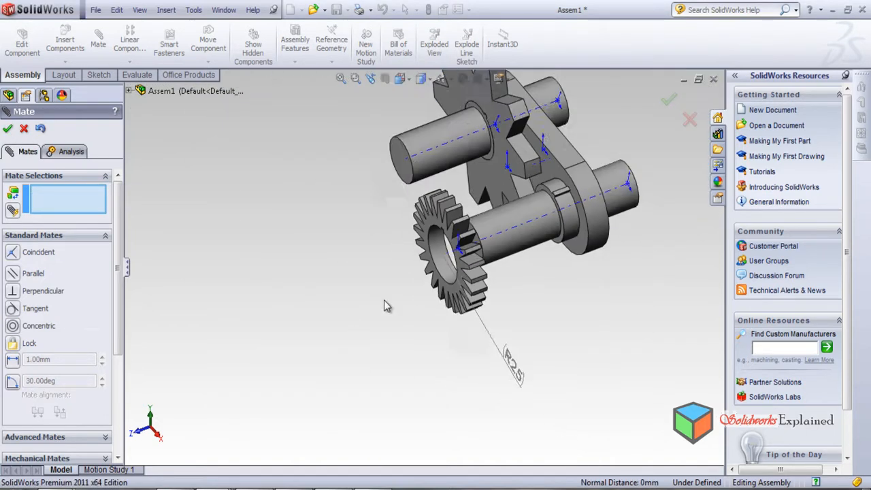
scroll(471, 225, down, 8)
scroll(295, 265, down, 3)
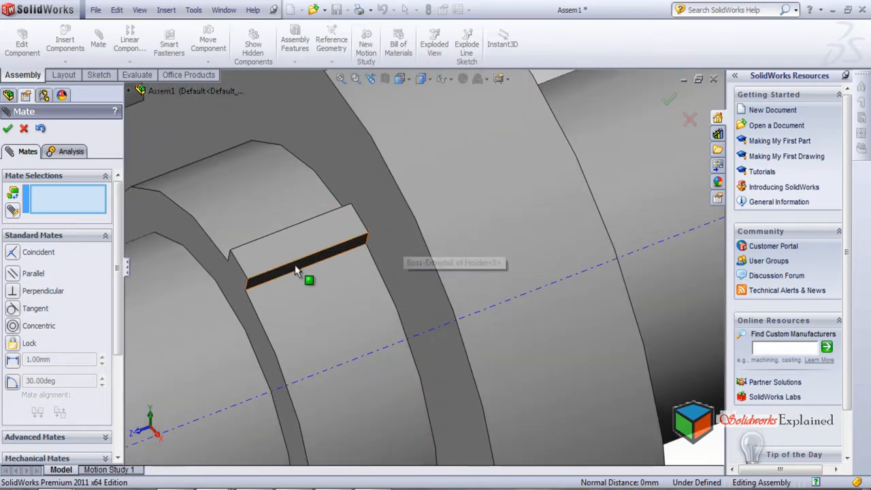
click(295, 265)
scroll(310, 341, up, 8)
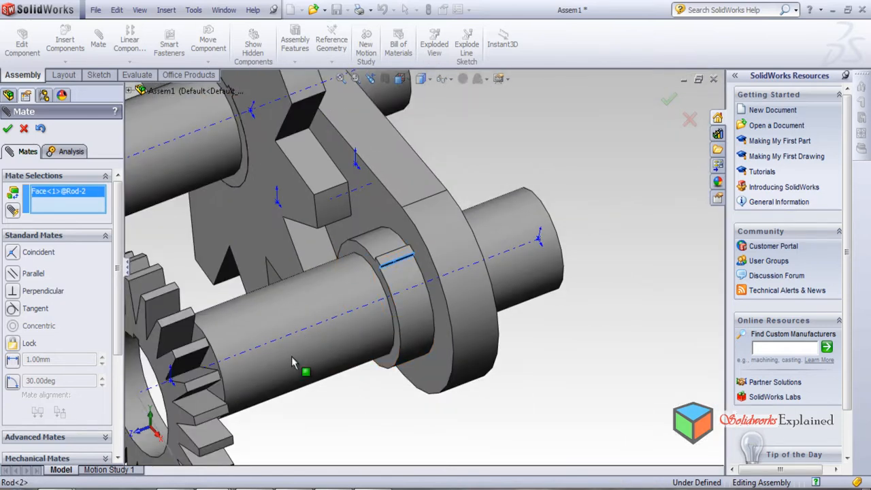
scroll(316, 367, down, 2)
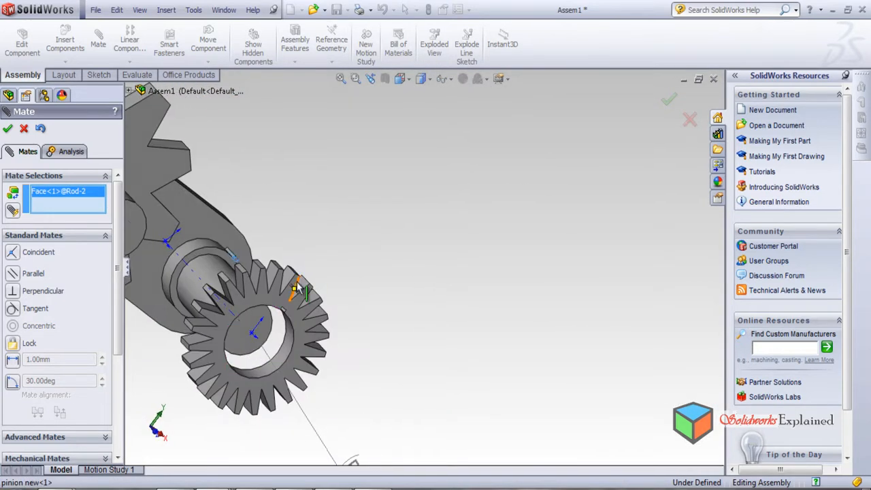
scroll(354, 368, down, 5)
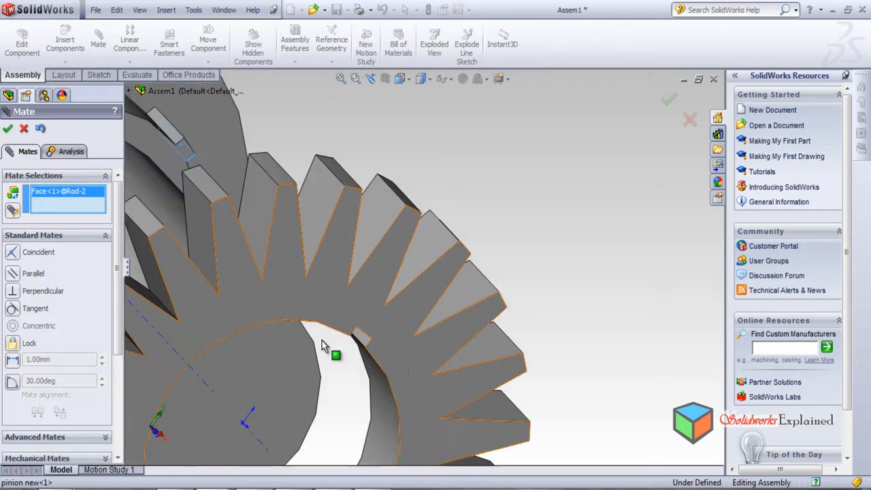
click(360, 336)
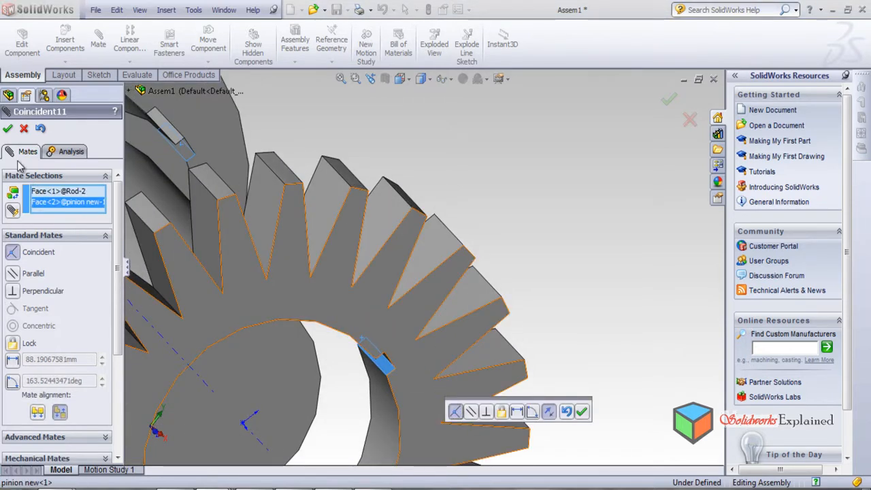
click(8, 130)
Step: Mate the new pinion's rear face coincident with the holder's flat face on the gear side, seating it on the second rod
scroll(335, 306, down, 5)
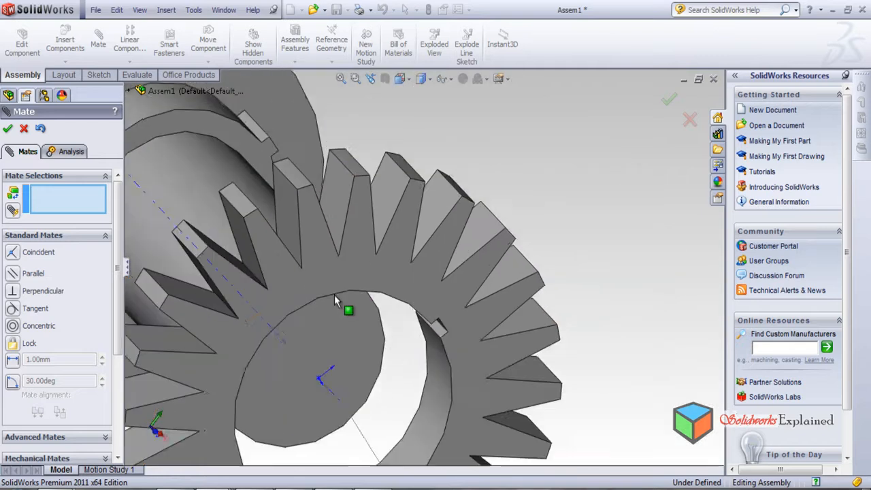
middle_drag(347, 292, 419, 316)
scroll(554, 232, up, 3)
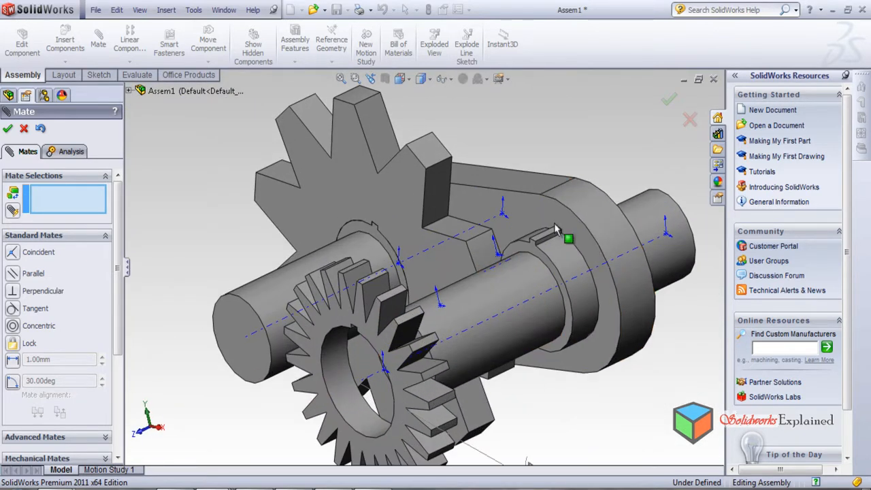
click(594, 262)
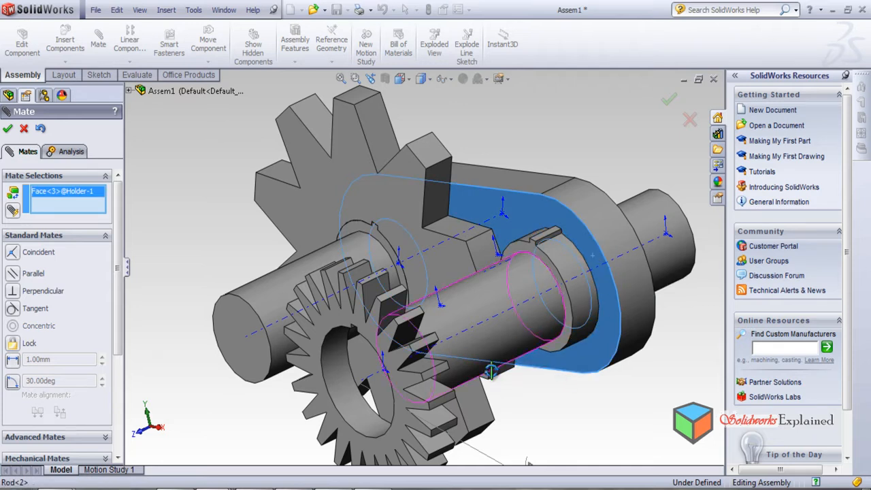
middle_drag(593, 262, 381, 320)
click(351, 331)
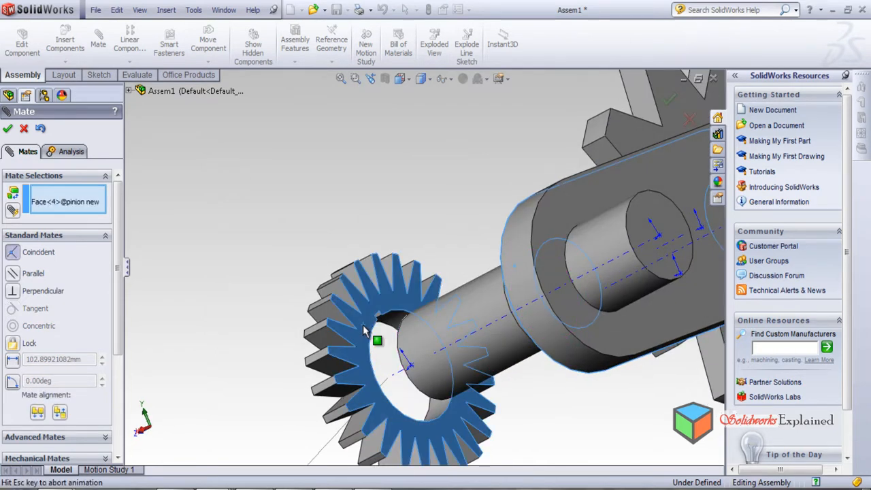
click(7, 128)
Step: Examine from several angles how the new pinion sits on the second rod and how its teeth meet the larger gear
middle_drag(321, 264, 185, 96)
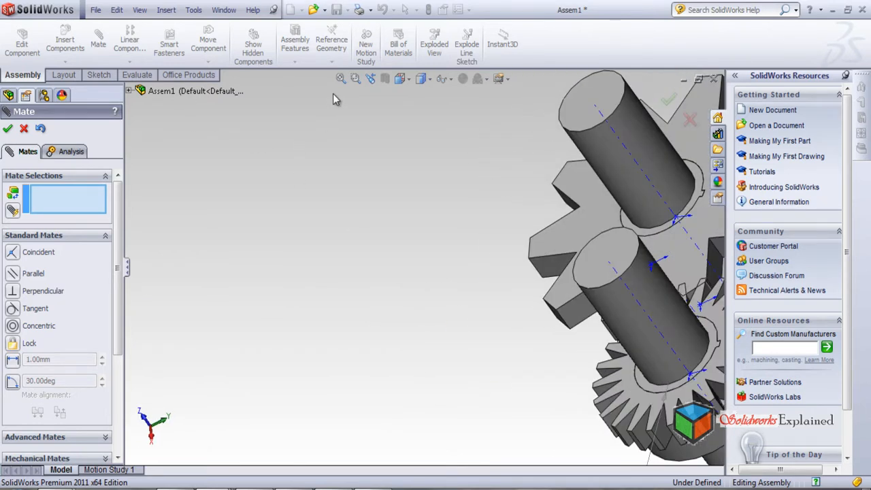
click(356, 80)
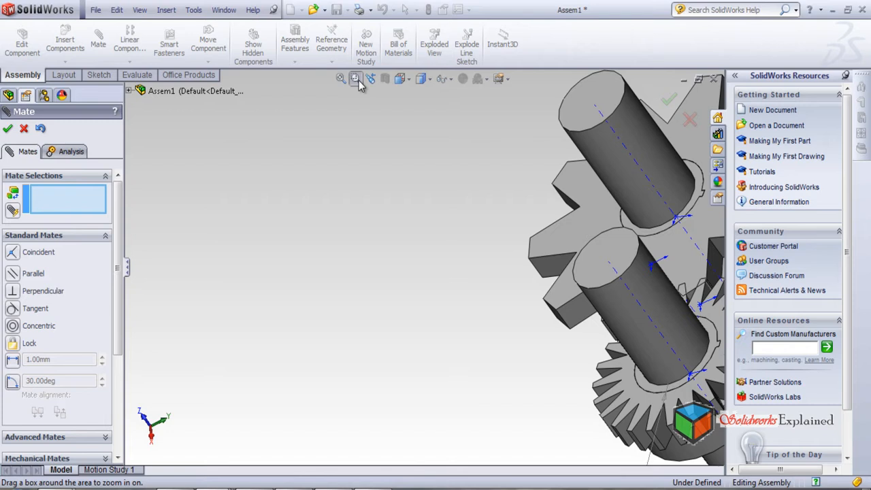
click(342, 79)
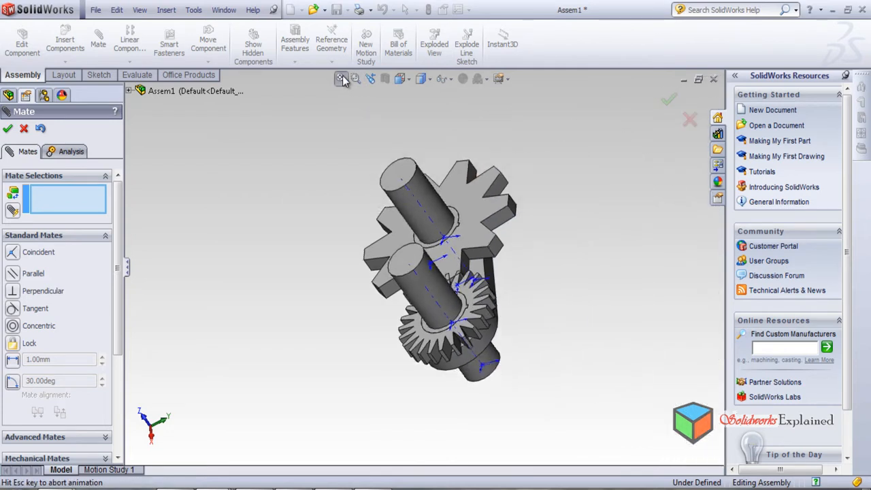
middle_drag(370, 352, 408, 442)
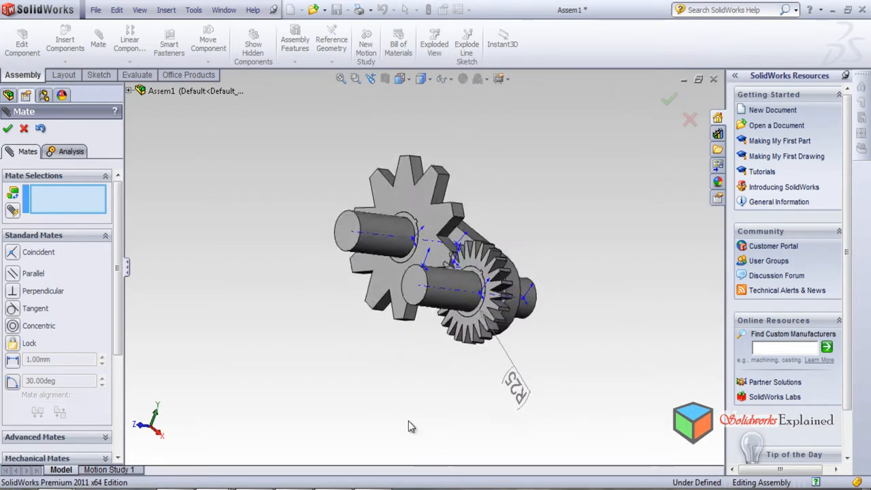
scroll(475, 344, down, 3)
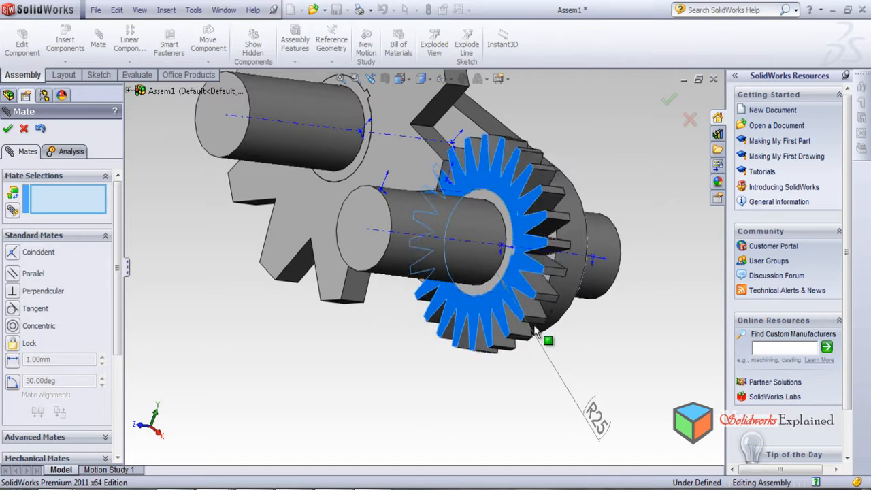
middle_drag(467, 395, 399, 333)
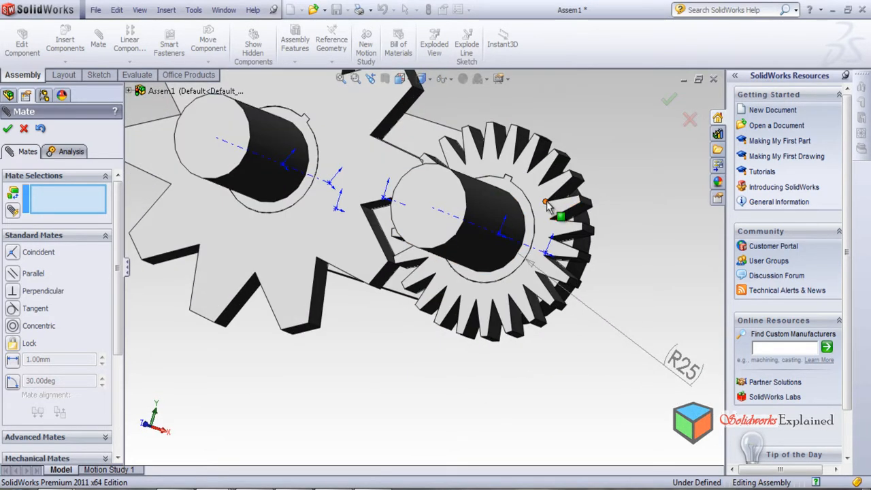
middle_drag(436, 364, 415, 373)
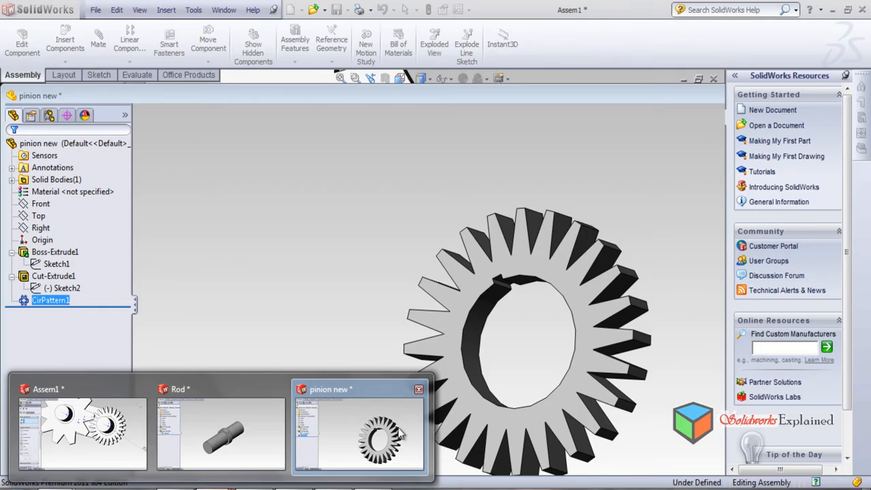
Step: Switch to the pinion new part and edit its circular tooth pattern to have 10 instances
click(401, 434)
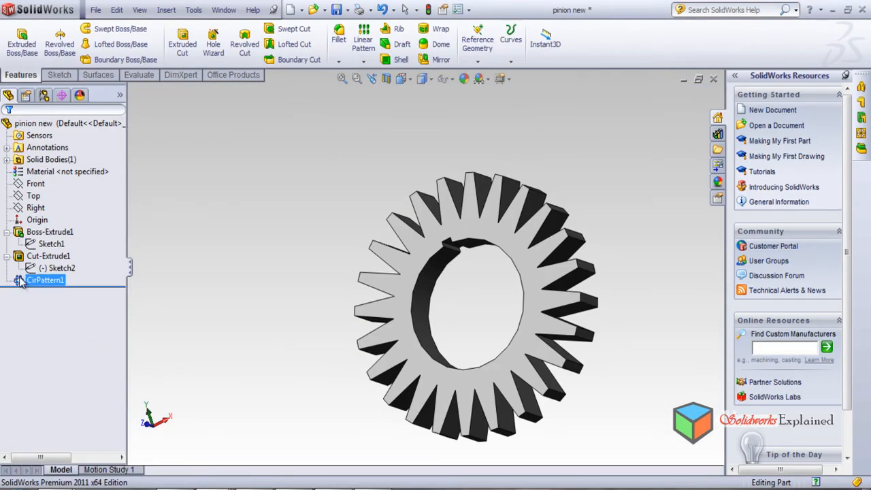
right_click(39, 288)
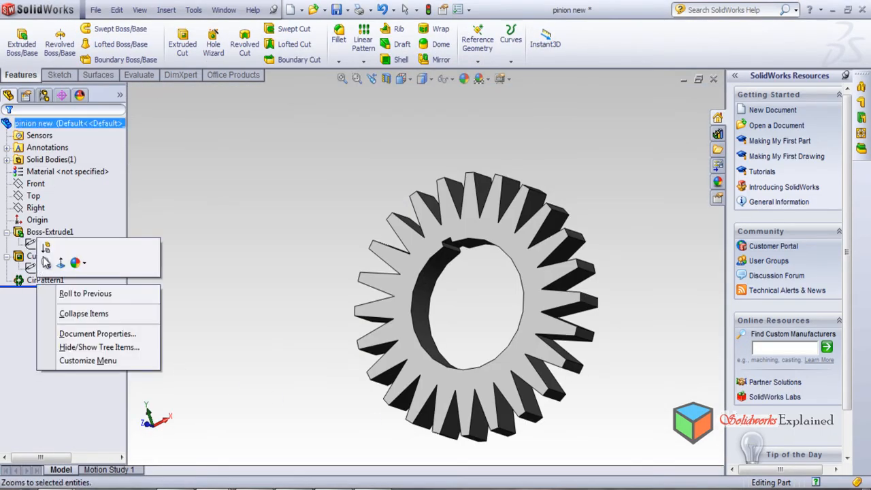
click(231, 265)
drag(53, 286, 52, 280)
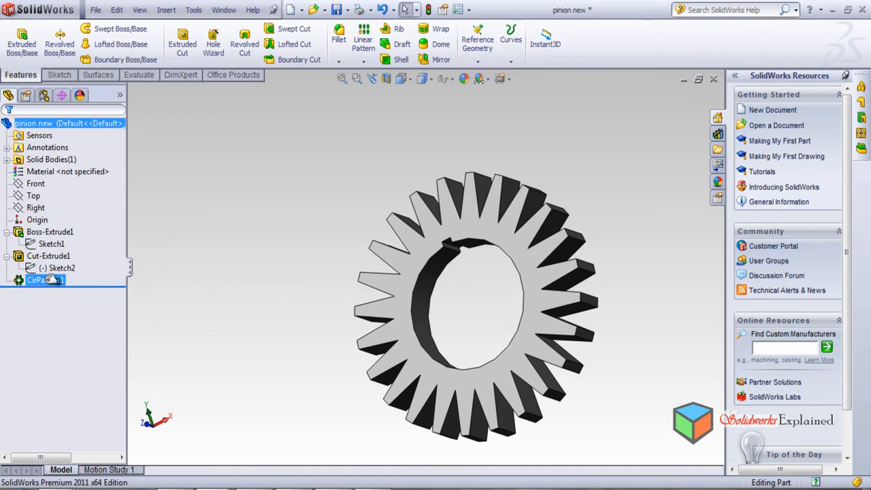
right_click(51, 279)
click(55, 248)
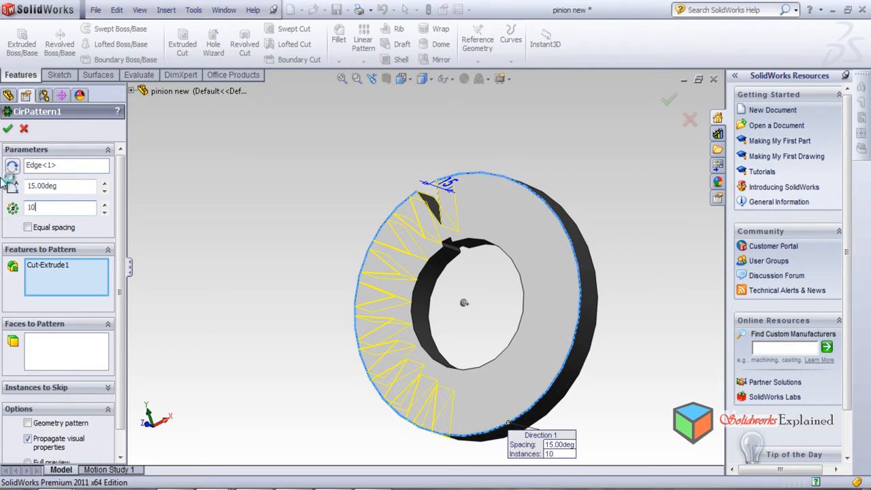
Step: Set the circular pattern's angular spacing to 36 degrees and apply the edited pattern
click(49, 190)
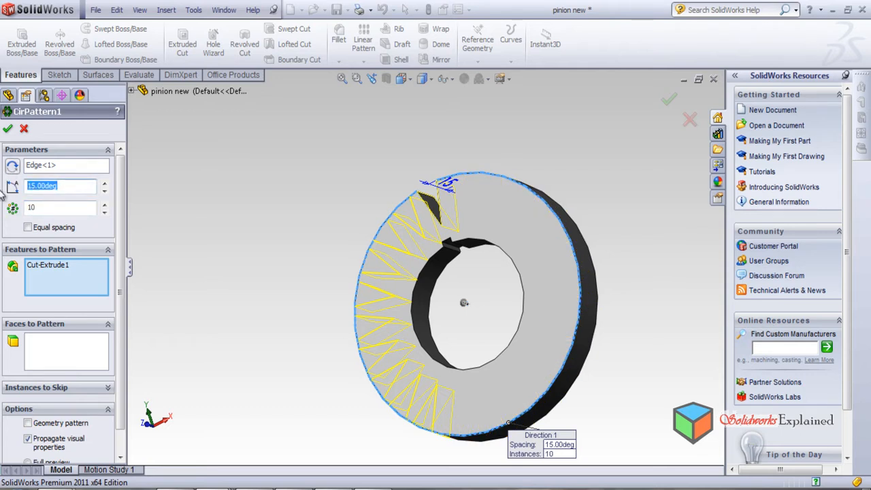
key(Return)
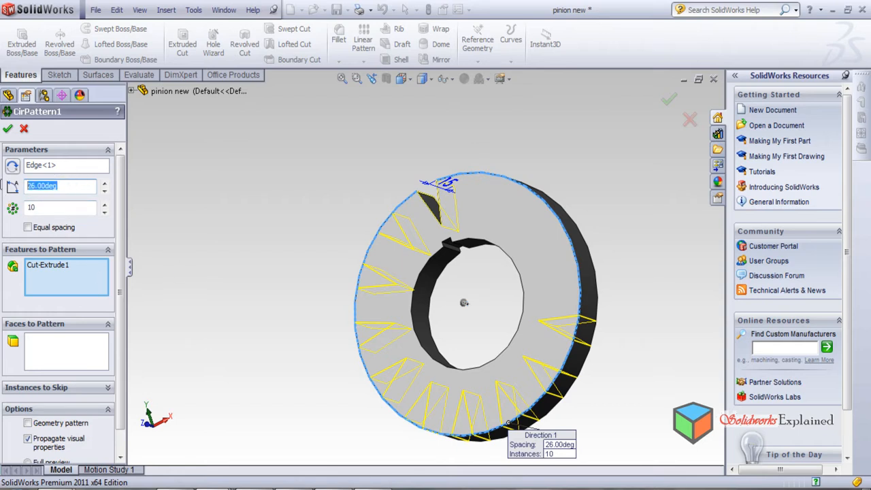
text(30)
key(Return)
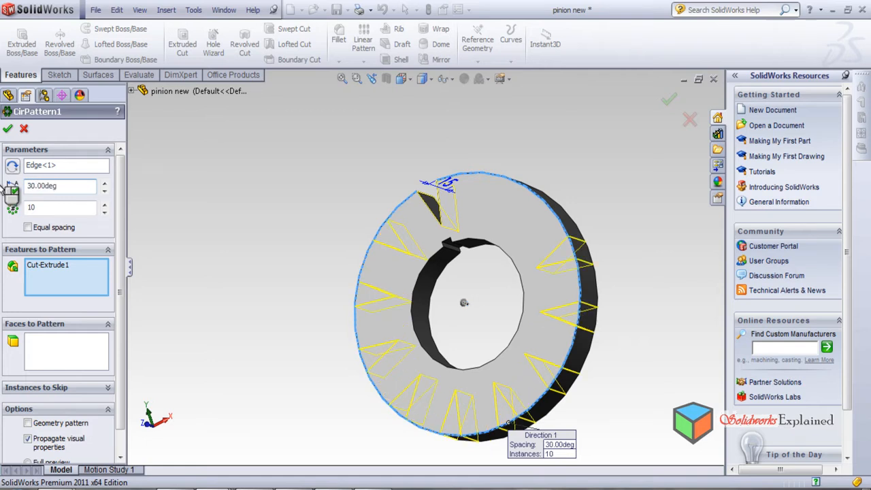
click(104, 184)
click(104, 184)
click(104, 184)
click(104, 184)
click(104, 184)
click(105, 184)
mouse_move(225, 352)
middle_down()
mouse_move(249, 402)
mouse_move(240, 347)
middle_up()
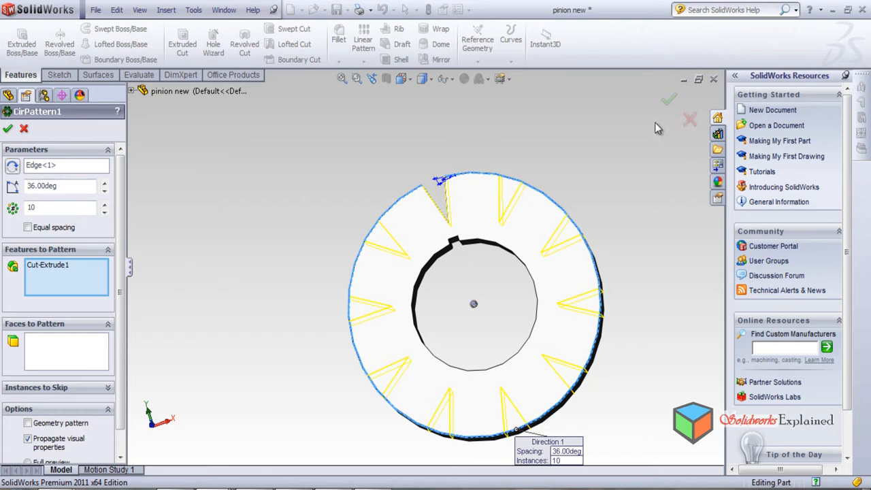
click(670, 103)
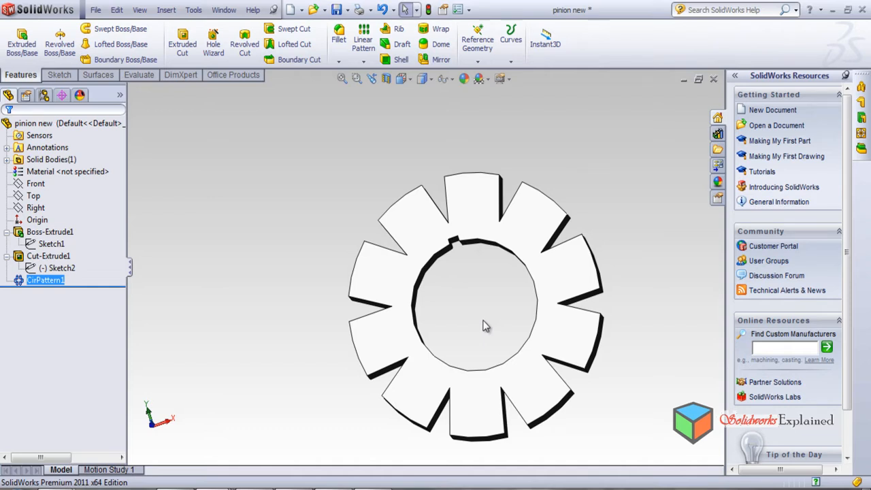
click(51, 244)
right_click(49, 243)
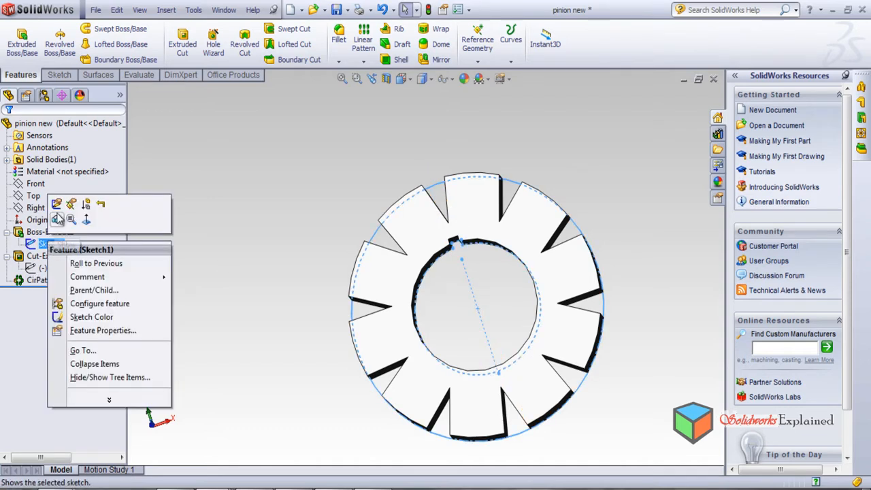
click(57, 220)
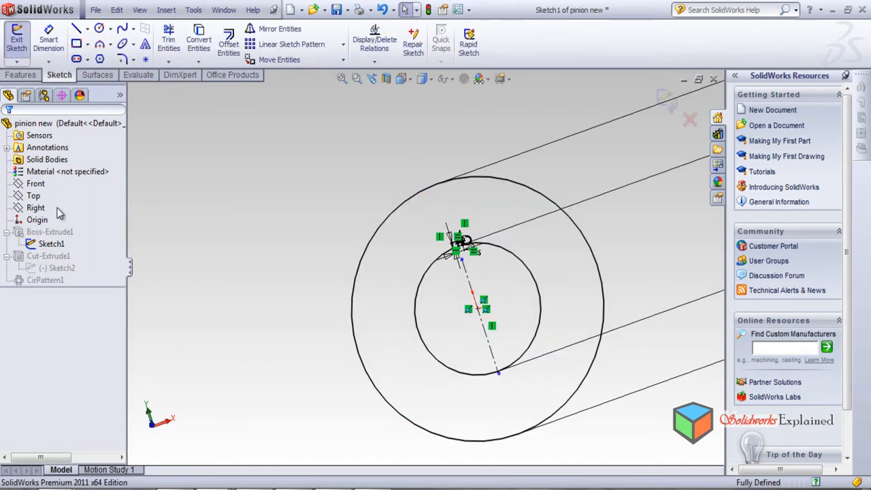
click(668, 100)
click(45, 280)
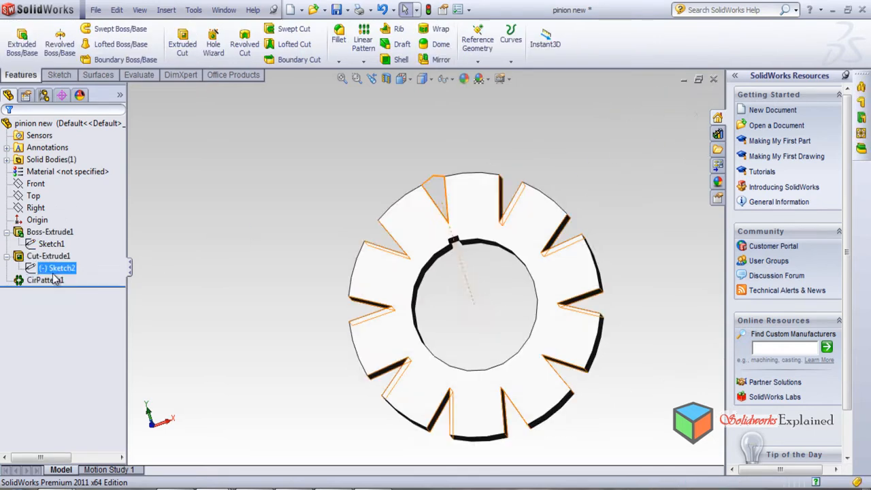
Step: Try to widen the tooth-gap profile by moving its two rim corners to about X 10.44, Y 48.90 and X -12.67, Y 48.37
click(60, 268)
right_click(58, 269)
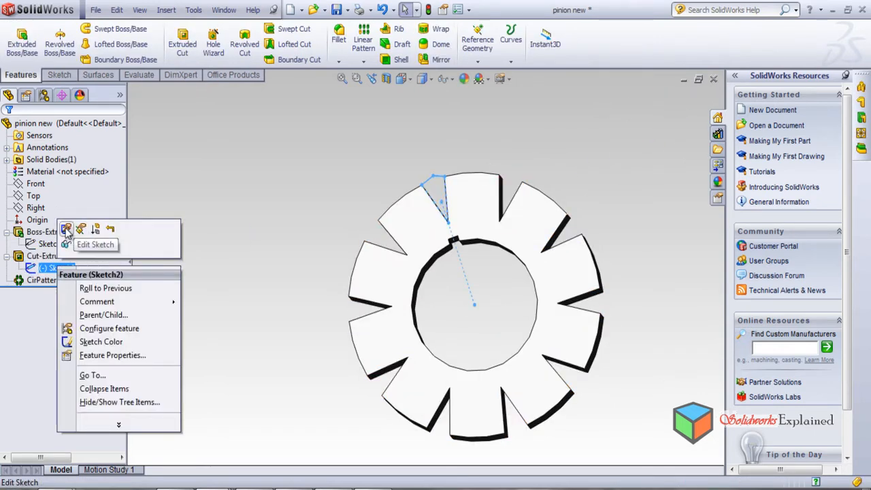
click(66, 229)
scroll(440, 195, down, 2)
scroll(441, 195, down, 2)
click(486, 214)
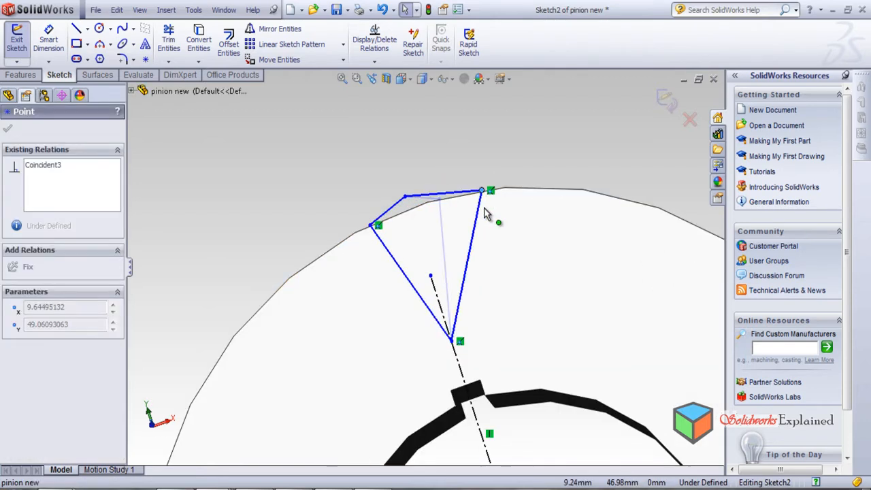
drag(482, 191, 488, 190)
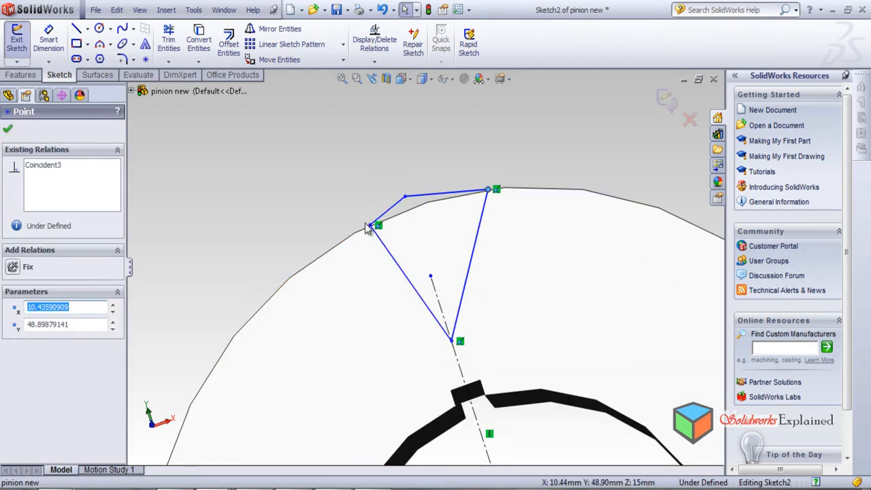
drag(373, 229, 314, 244)
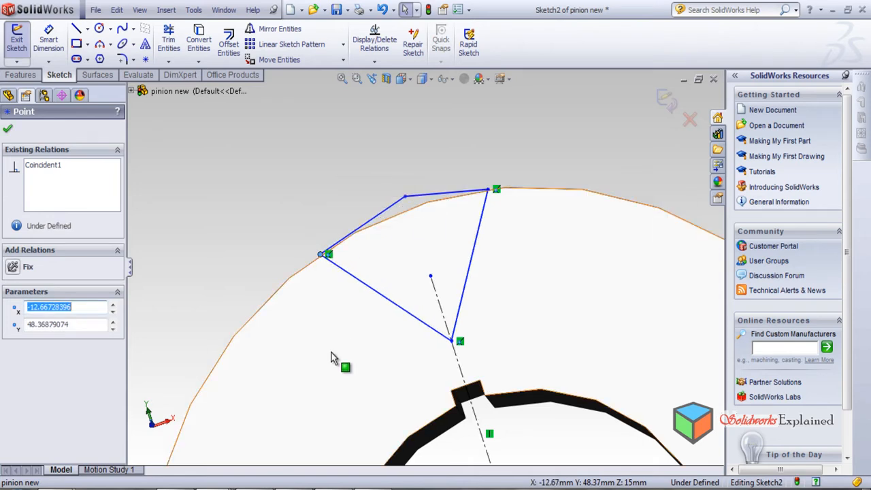
click(667, 100)
click(671, 100)
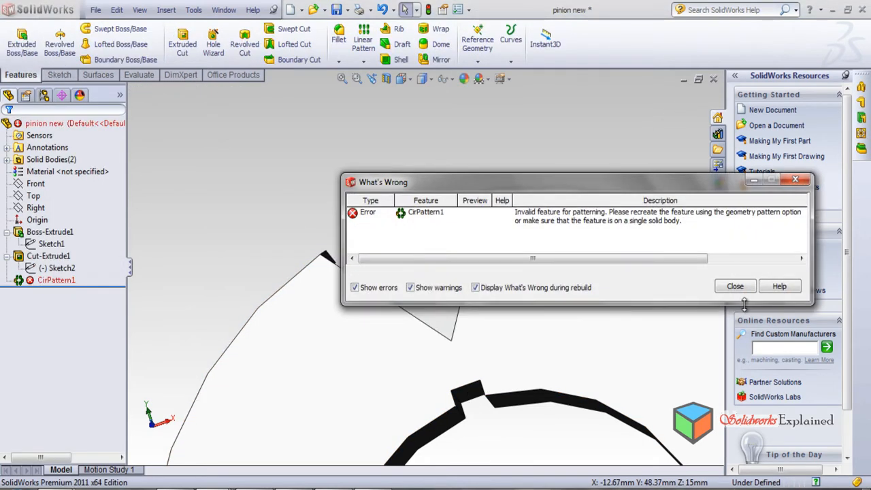
click(735, 286)
Step: Reopen the tooth-gap sketch and move its outermost corner beyond the rim to about X 0.70, Y 58.44
scroll(533, 267, down, 5)
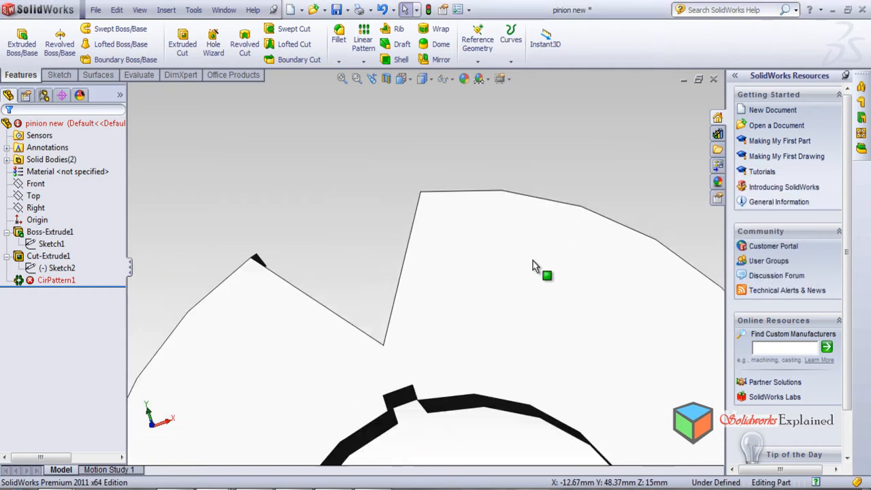
scroll(533, 261, up, 6)
middle_drag(417, 303, 203, 292)
right_click(55, 285)
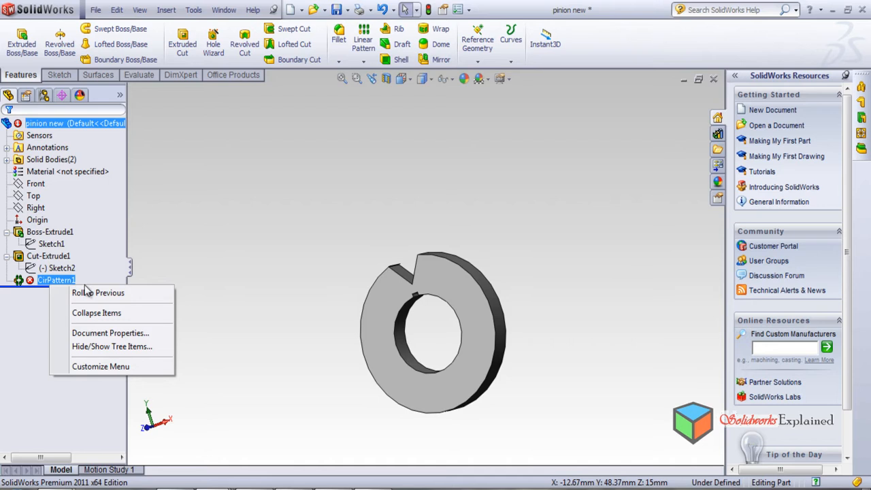
click(217, 231)
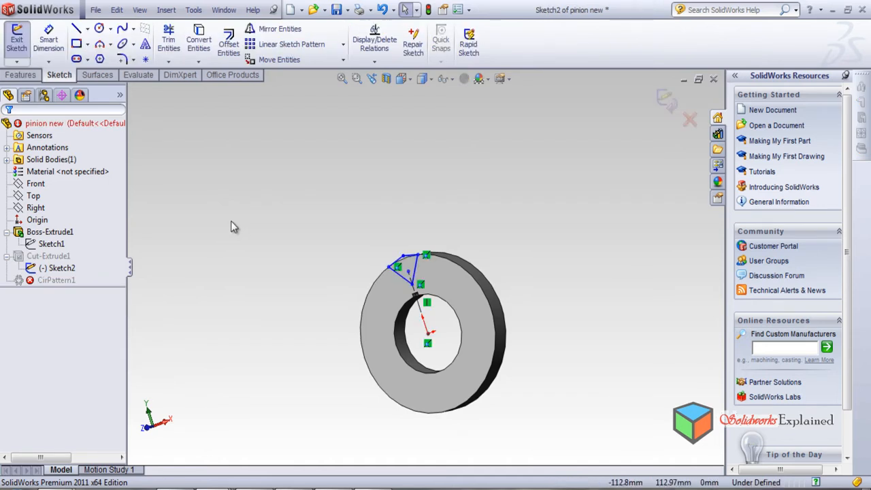
scroll(408, 235, down, 5)
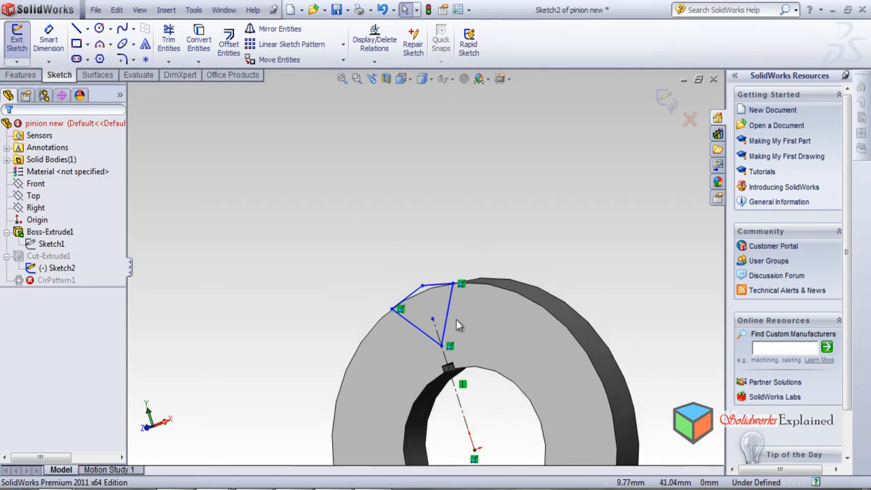
middle_drag(414, 300, 450, 272)
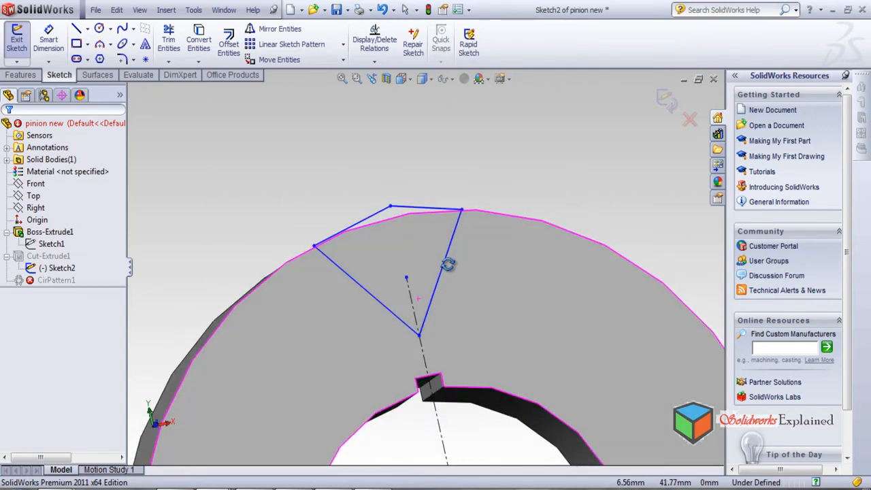
mouse_move(392, 207)
mouse_down()
mouse_move(400, 175)
mouse_move(386, 159)
mouse_up()
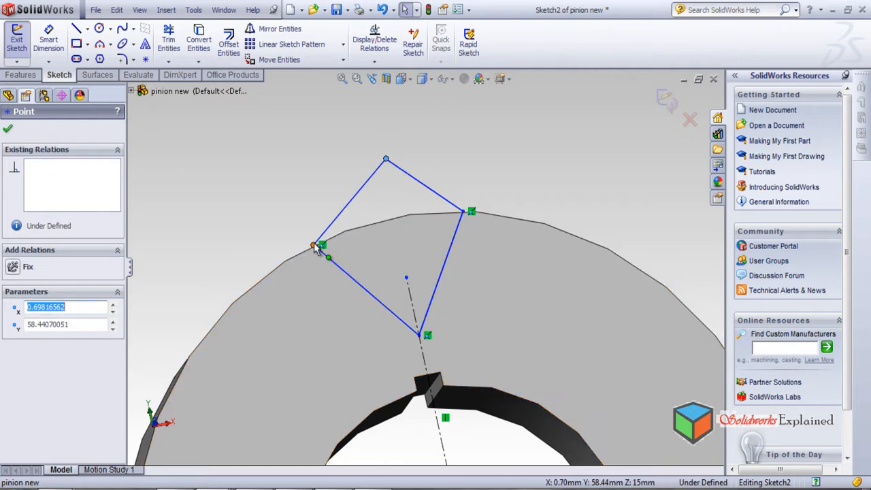
Step: Move the gap profile's rim corners to about X -9.16, Y 49.15 and X 7.66, Y 49.41, and rebuild the part
drag(320, 245, 336, 236)
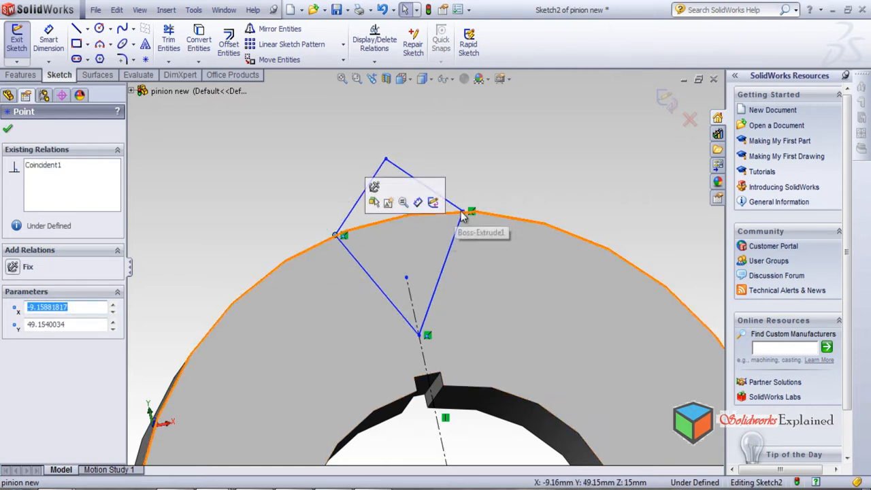
drag(469, 211, 445, 213)
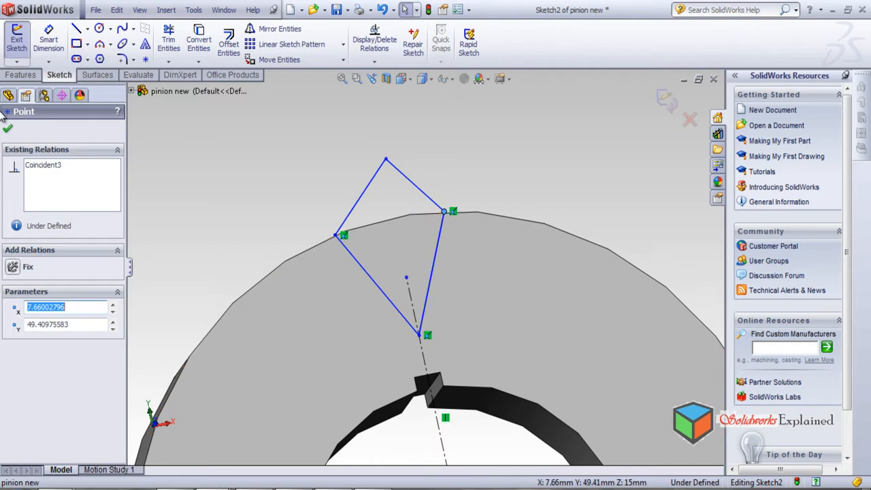
click(7, 129)
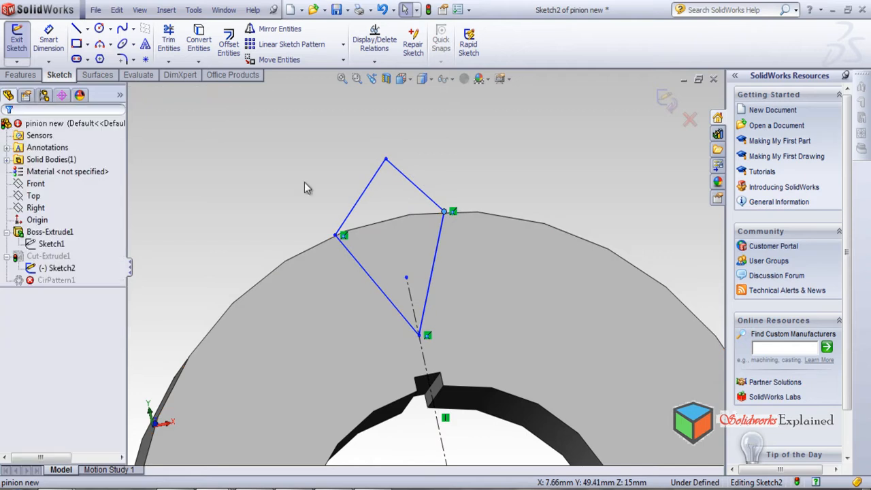
click(668, 99)
Step: Switch to the Assem1 assembly and rotate the new pinion slightly to align its teeth with the larger gear's gaps
scroll(572, 275, down, 5)
middle_drag(497, 312, 282, 463)
mouse_move(208, 455)
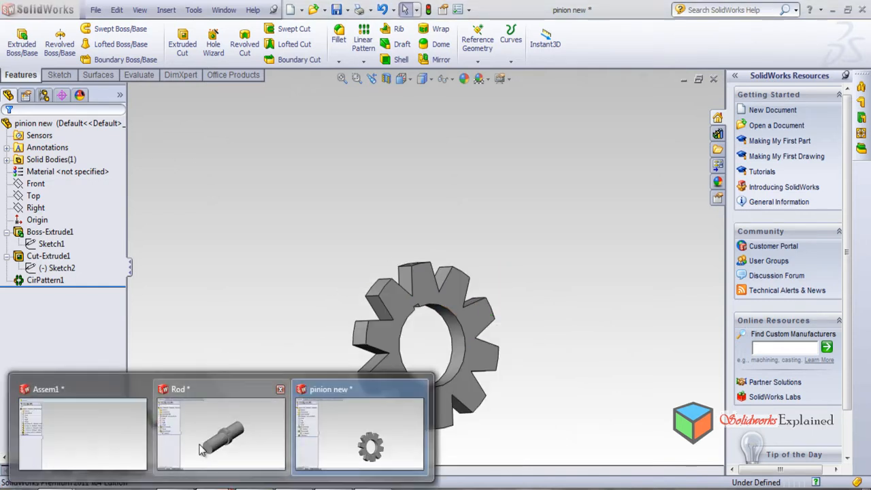
click(93, 427)
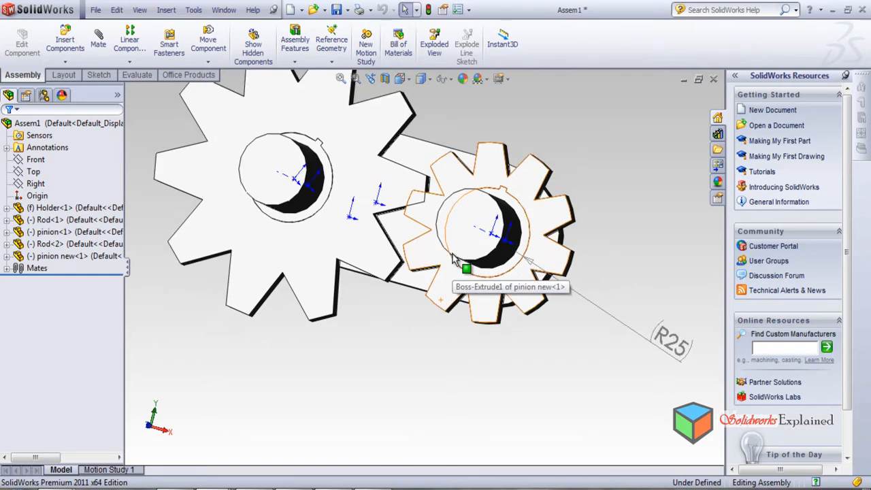
scroll(449, 252, down, 3)
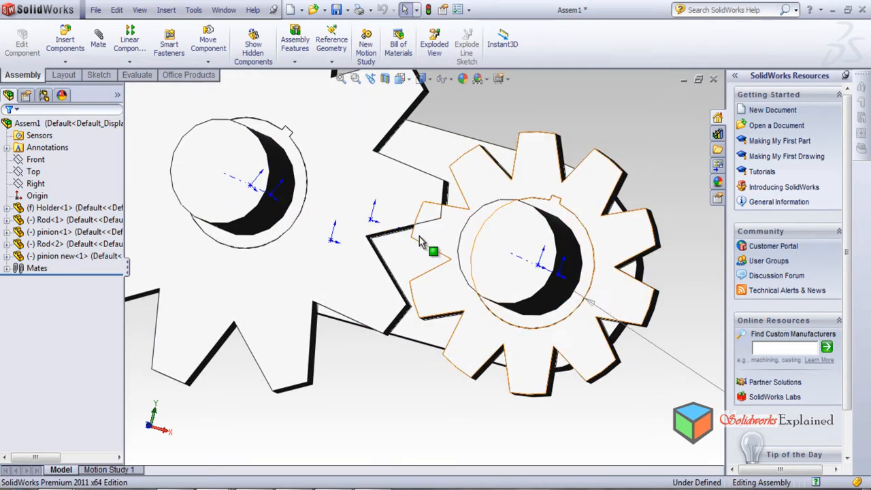
drag(441, 273, 453, 288)
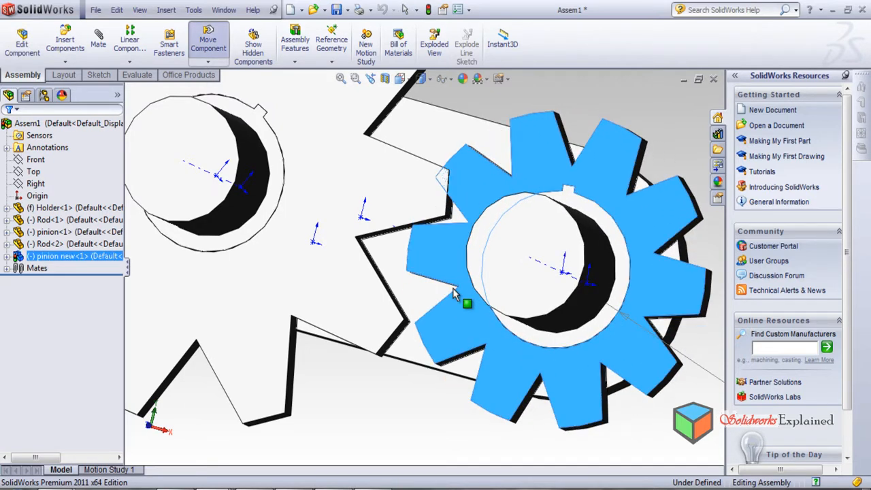
drag(453, 288, 453, 288)
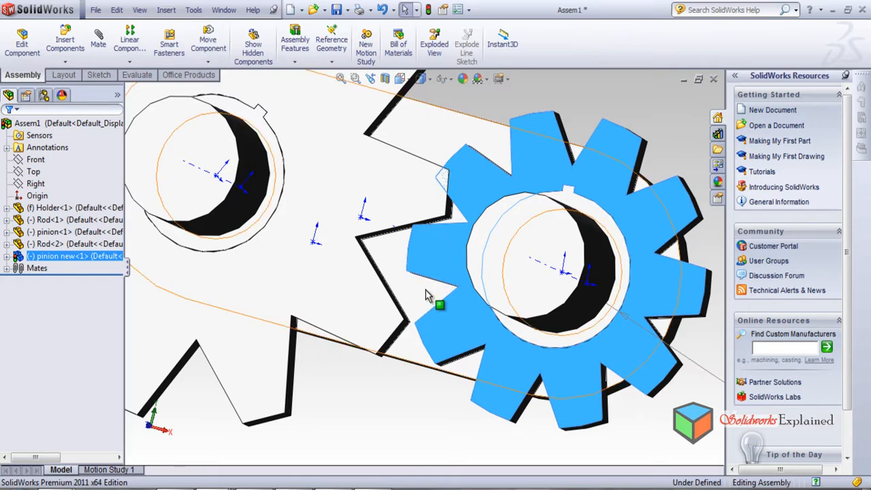
Step: Examine how the reworked pinion teeth mesh with the larger gear, close up and from an angled view
scroll(399, 297, down, 1)
scroll(399, 297, up, 3)
scroll(398, 297, up, 2)
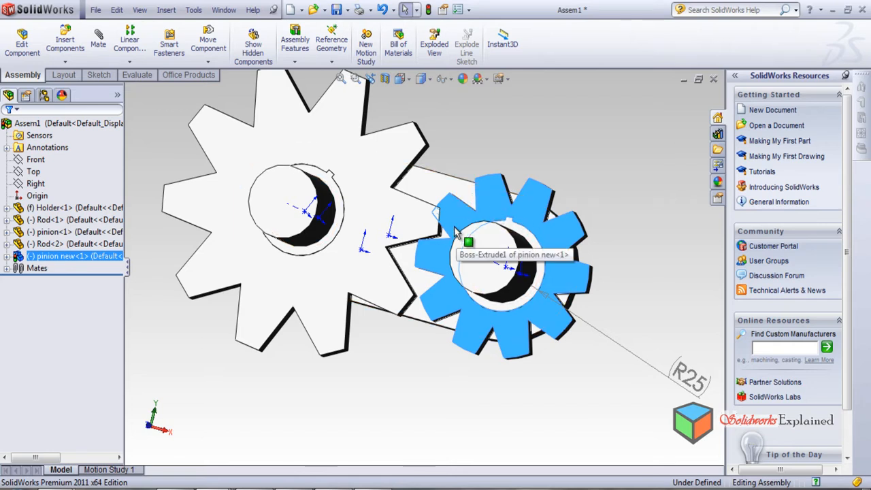
drag(439, 223, 415, 293)
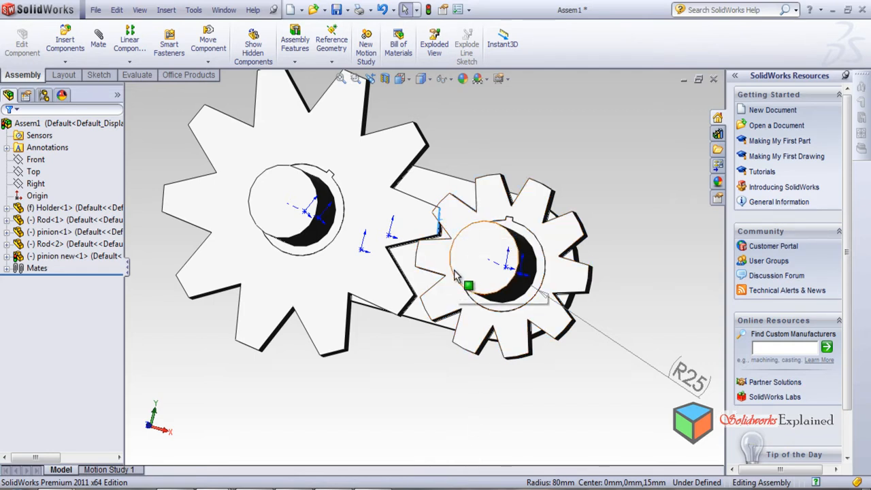
scroll(530, 304, up, 2)
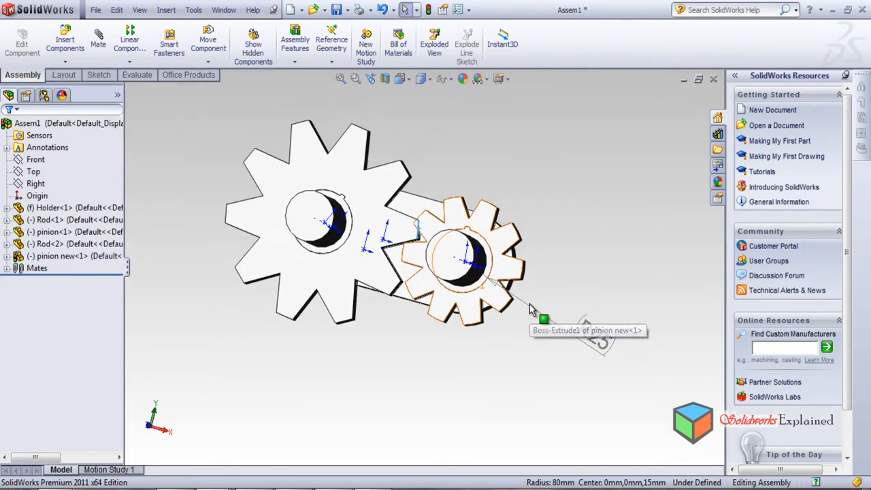
middle_drag(530, 304, 447, 340)
scroll(418, 187, down, 2)
scroll(419, 187, down, 2)
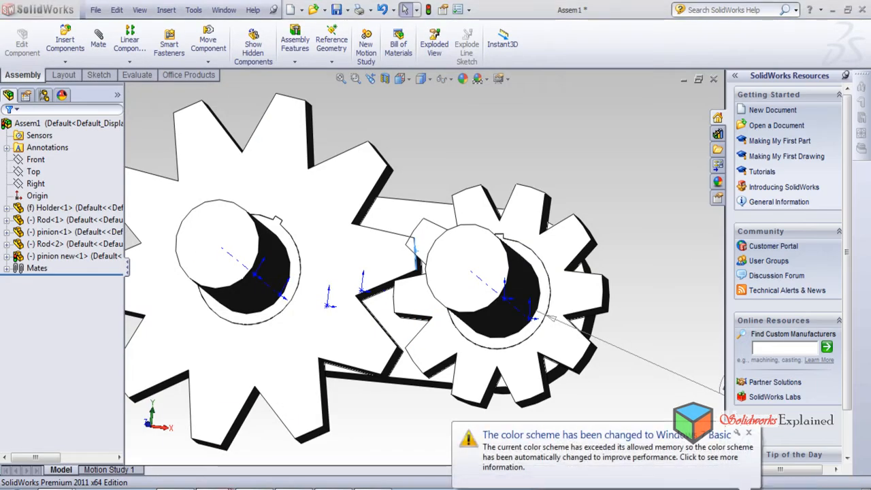
Step: Switch to the pinion new part and reopen the tooth-gap sketch, Sketch2, for editing
mouse_move(215, 487)
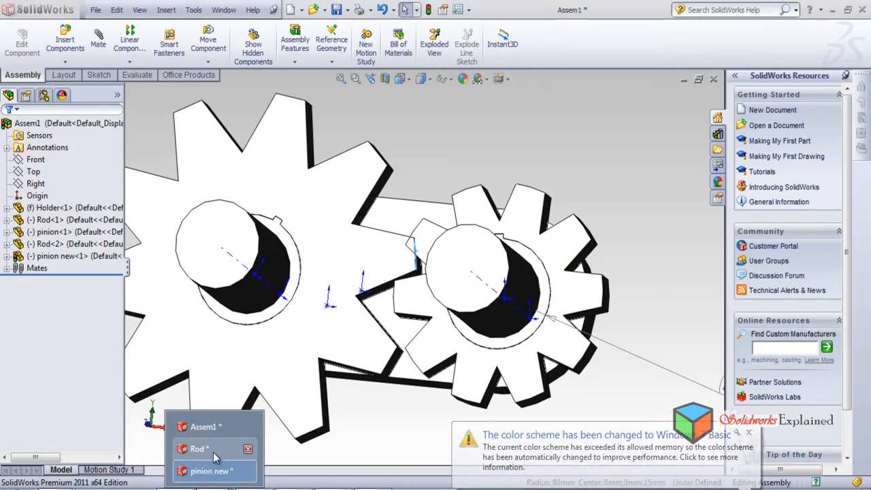
click(225, 470)
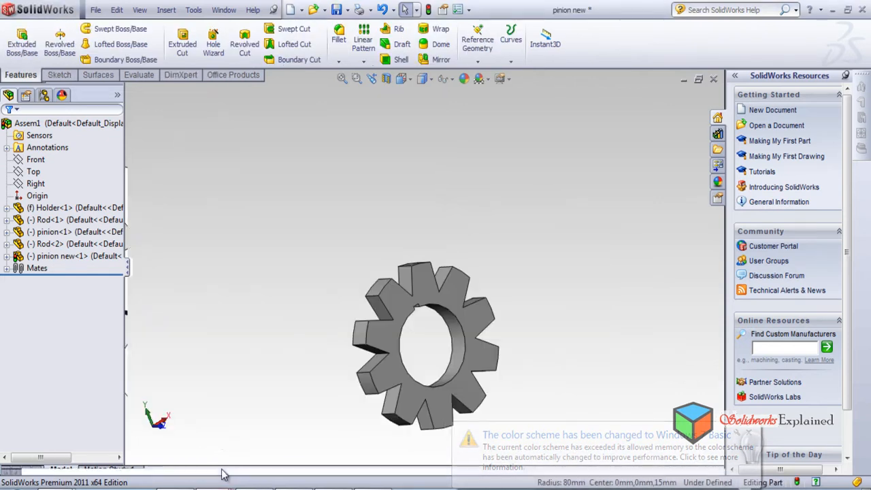
click(51, 245)
click(45, 280)
click(58, 270)
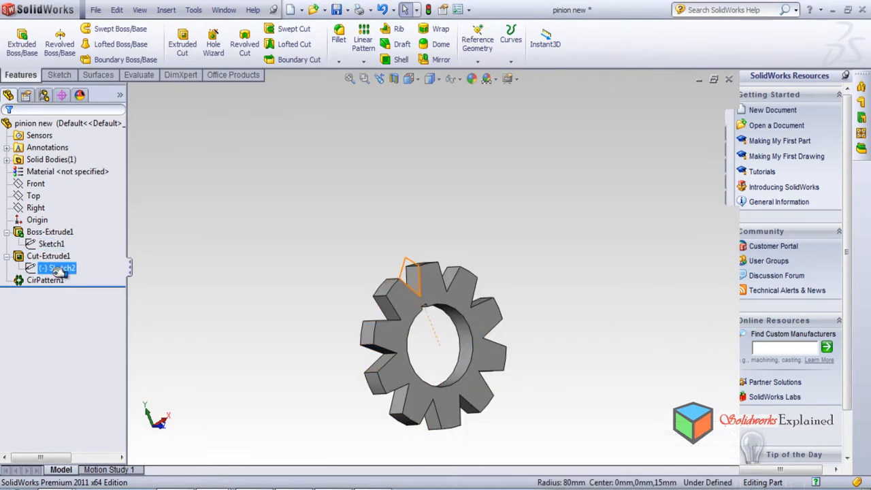
right_click(59, 270)
click(91, 253)
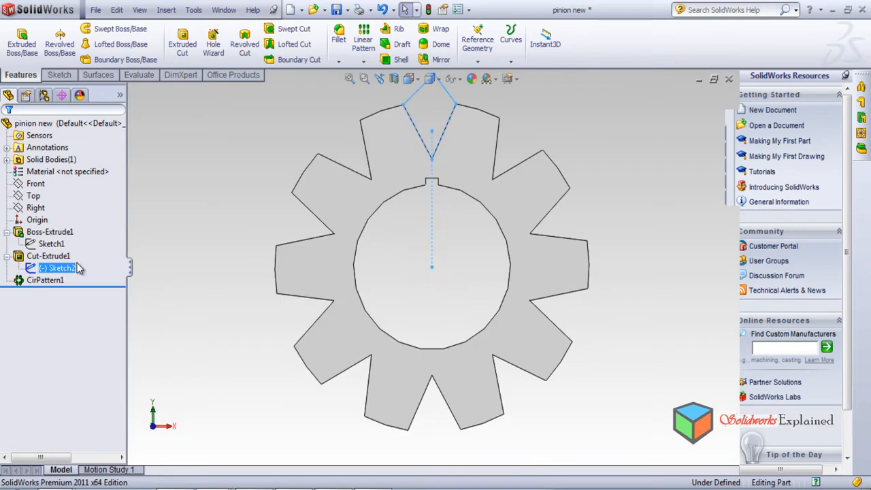
right_click(68, 270)
click(74, 229)
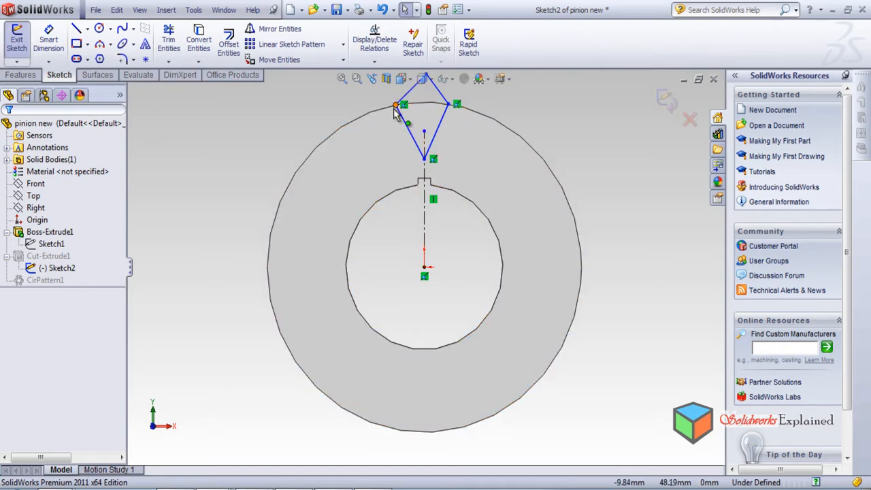
Step: Move the gap profile's inner corner along the centerline to about Y 31.35 and shift its left rim corner outward
click(425, 159)
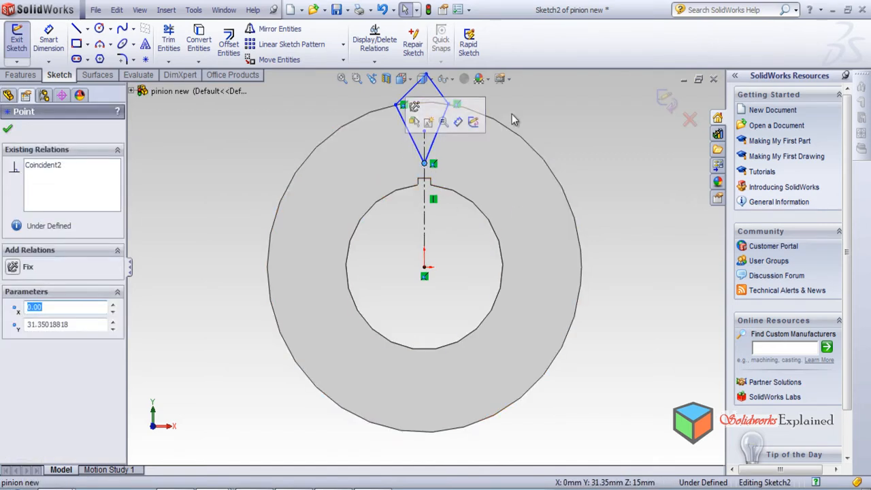
scroll(480, 129, down, 3)
scroll(439, 84, up, 3)
scroll(429, 166, down, 4)
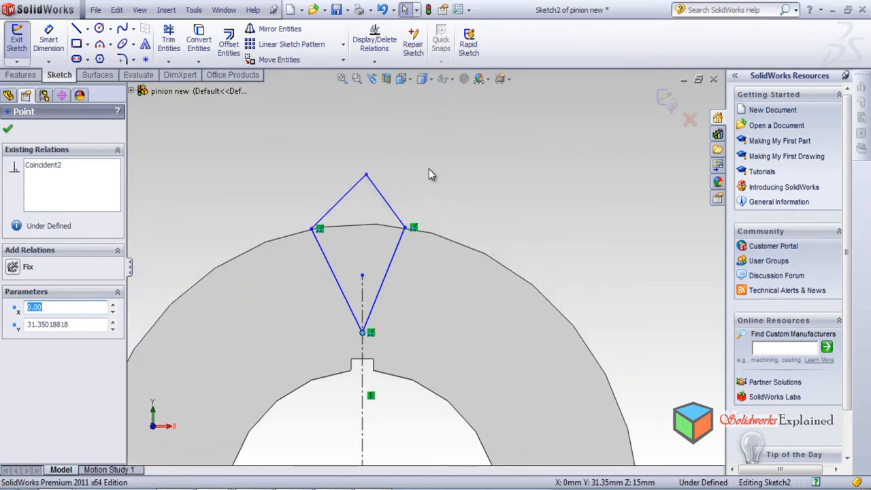
drag(296, 227, 307, 319)
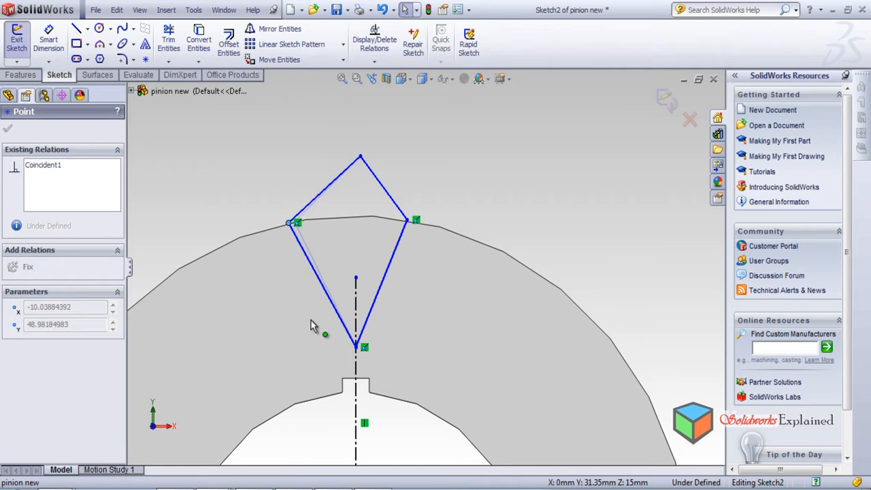
Step: Delete all four lines of the tooth-gap profile, keeping only the vertical centerline
click(373, 174)
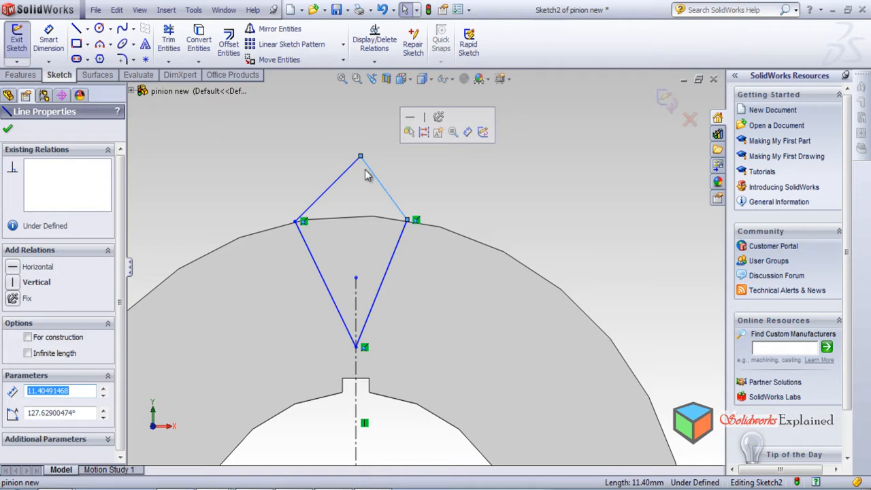
key(Delete)
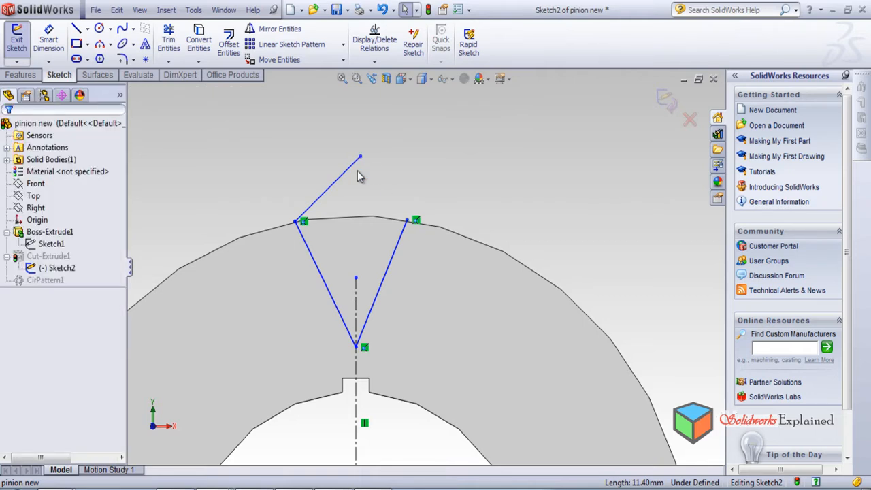
click(342, 175)
key(Delete)
click(316, 268)
key(Delete)
click(397, 245)
key(Delete)
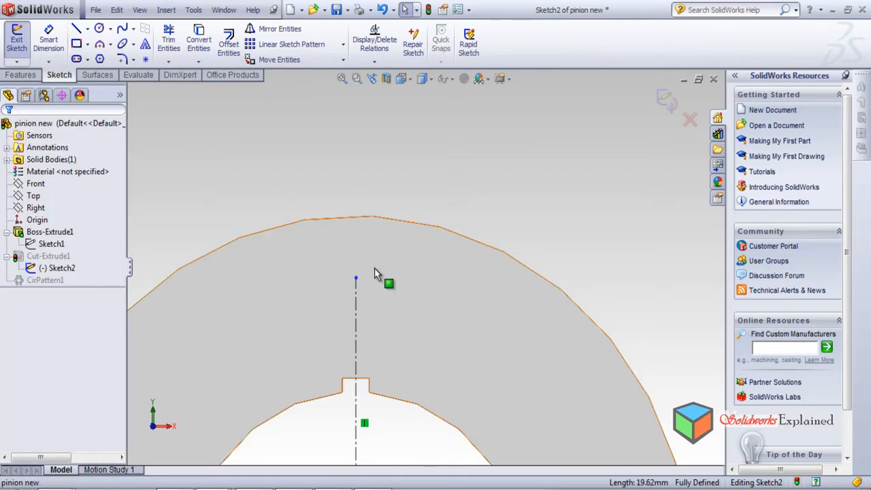
Step: Sketch a closed five-sided gap profile with a left flank of about 18.5 mm, a flat root of about 13.8 mm and its peak beyond the rim
click(78, 31)
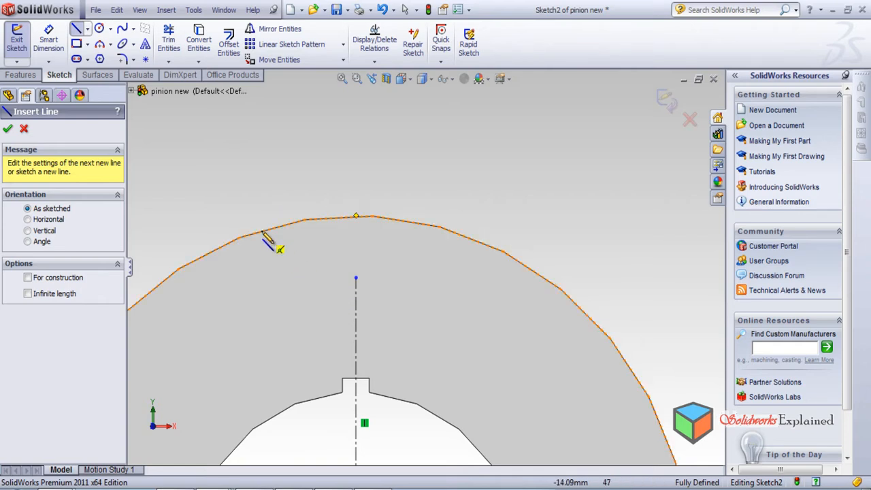
click(262, 233)
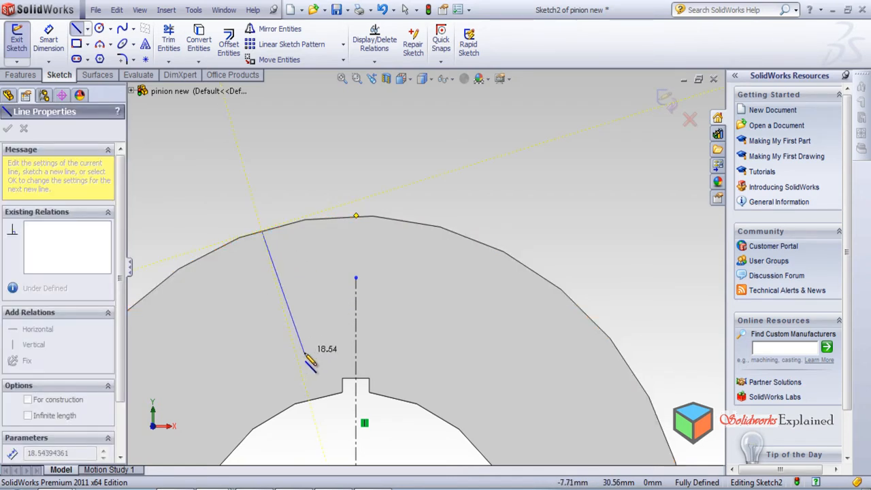
click(304, 352)
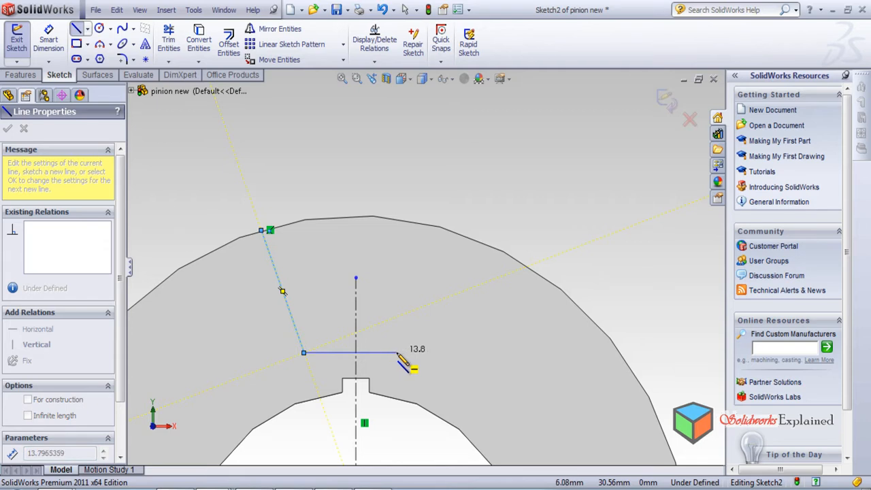
click(397, 353)
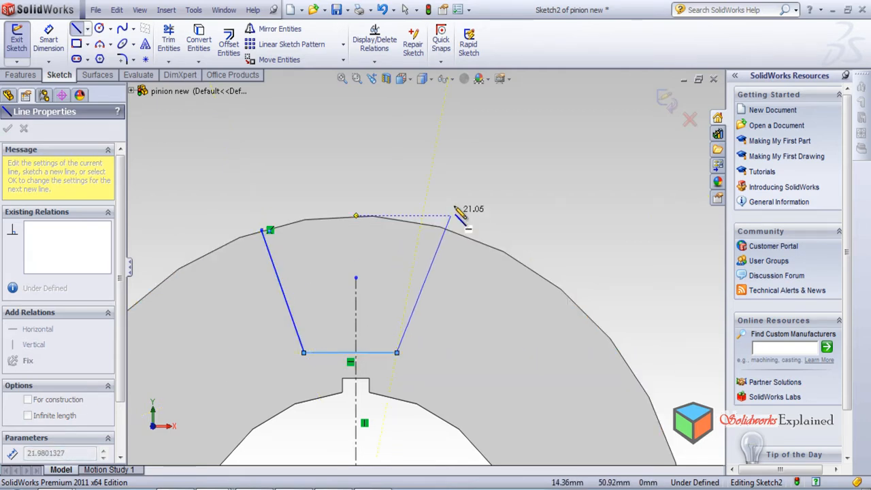
click(462, 186)
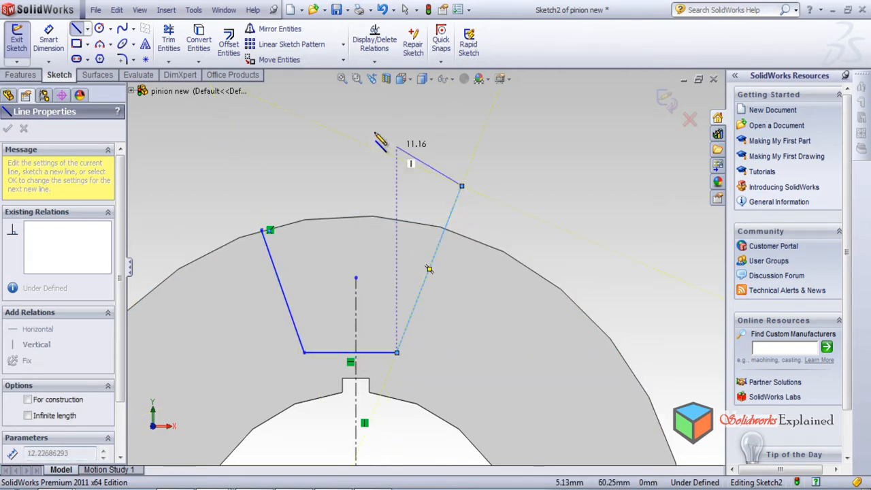
click(361, 122)
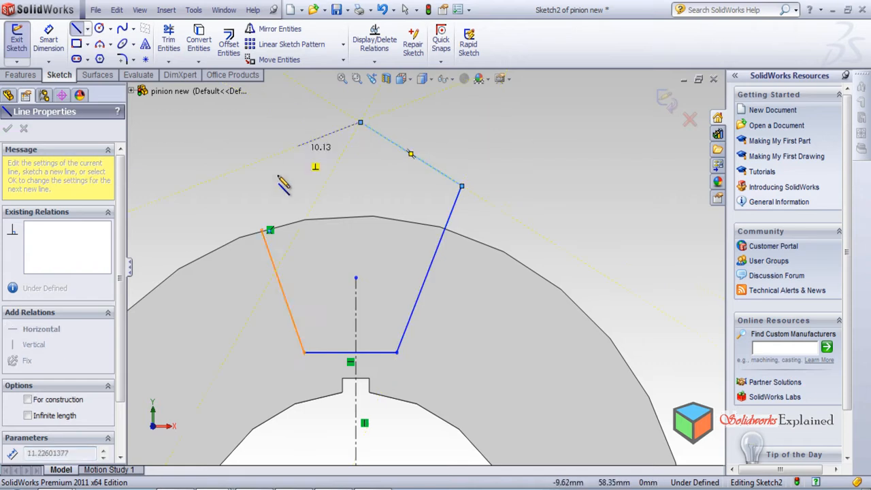
click(263, 231)
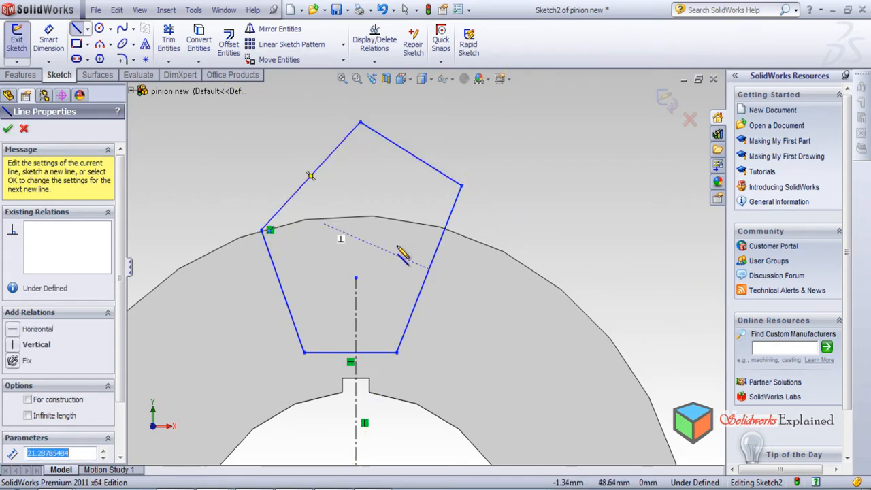
click(7, 131)
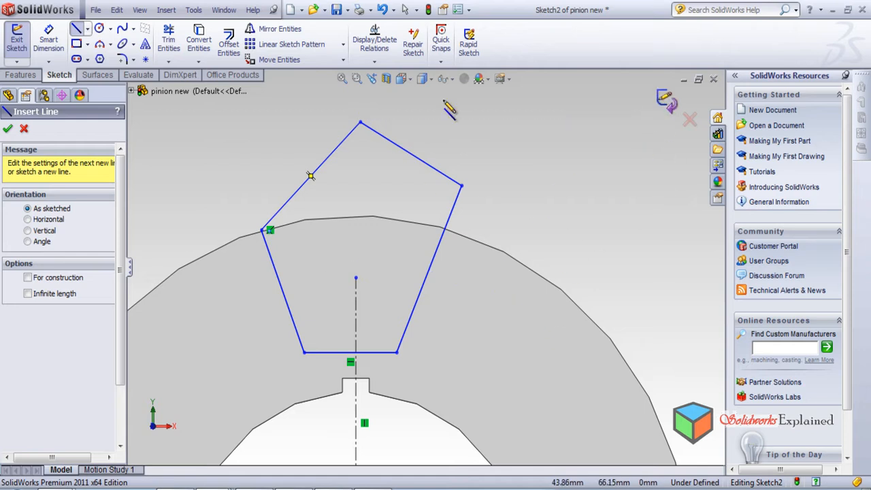
click(8, 129)
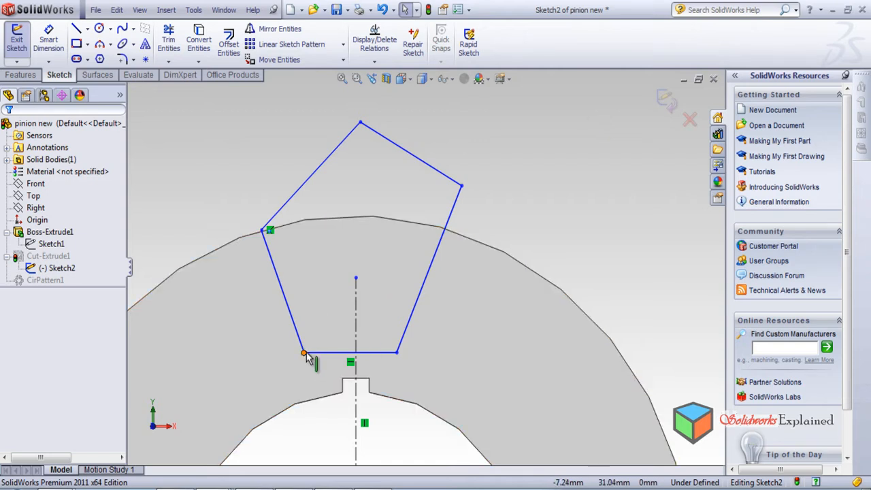
Step: Move the profile's left root corner to about X -5.62, Y 30.75 and rebuild the part
drag(303, 354, 318, 353)
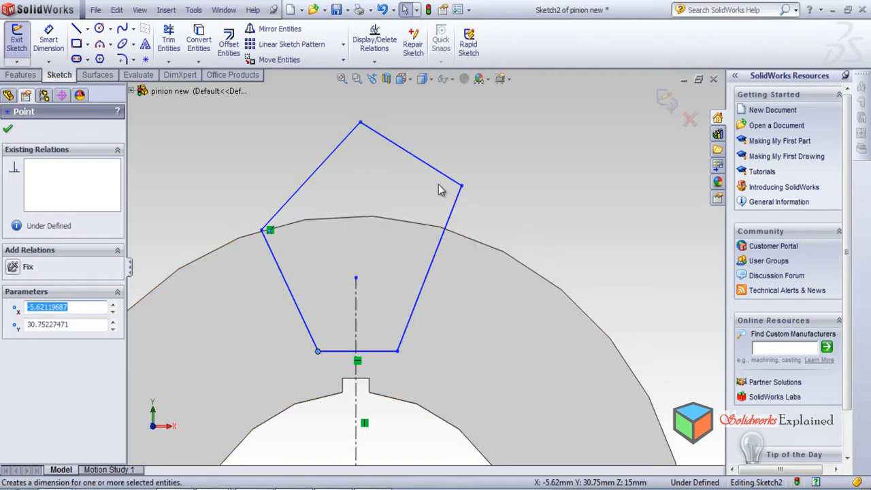
click(664, 102)
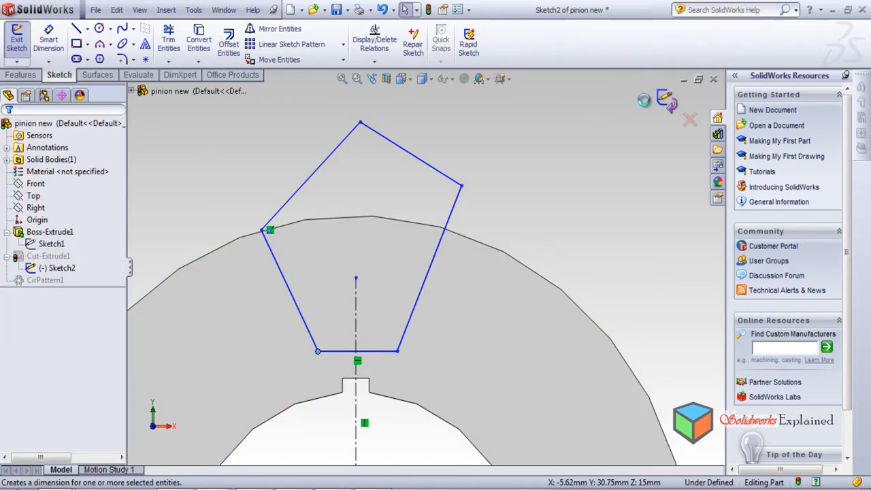
middle_drag(482, 252, 456, 298)
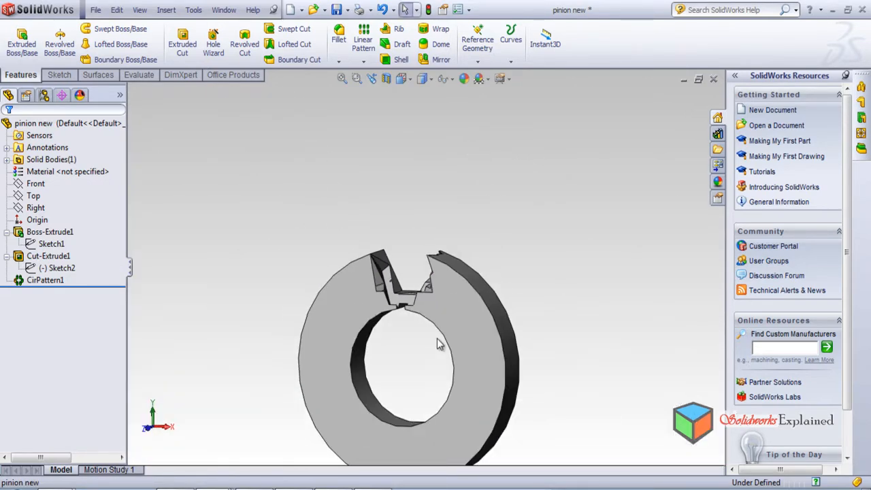
Step: Return to the gap sketch, move its outer flank corners onto the rim at about X -13.18 and X 13.18, Y 48.23, and rebuild
key(ctrl+z)
mouse_move(439, 288)
middle_down()
mouse_move(331, 408)
mouse_move(386, 422)
mouse_move(350, 445)
mouse_move(381, 286)
middle_up()
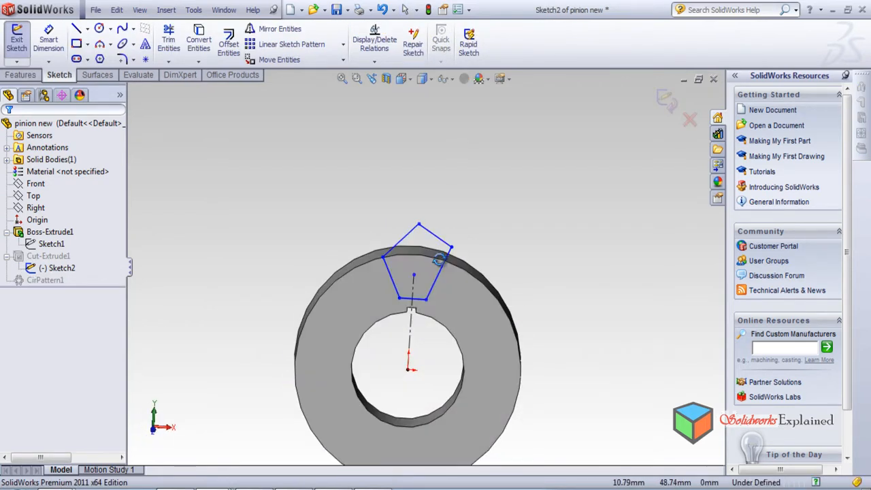
scroll(391, 255, up, 3)
scroll(389, 264, up, 3)
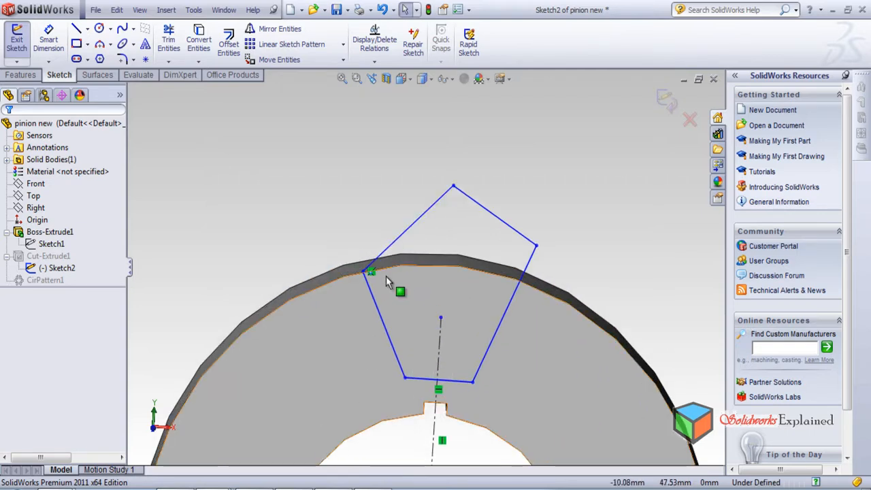
drag(362, 271, 358, 220)
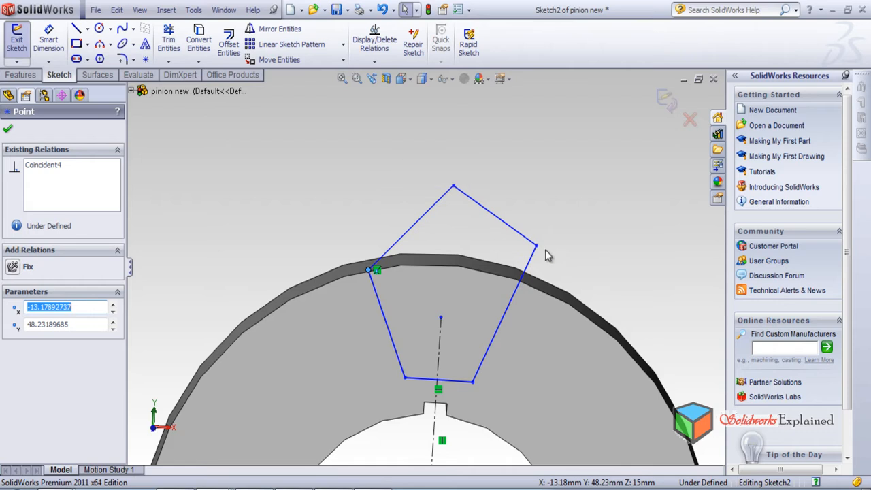
drag(538, 248, 520, 280)
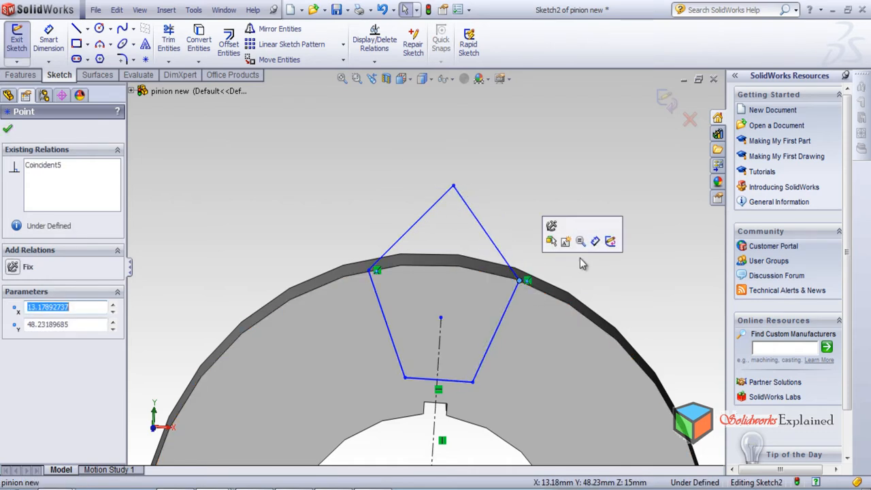
click(665, 100)
Step: Delete the circular pattern feature CirPattern1, leaving the single tooth-gap cut
middle_drag(526, 404, 558, 467)
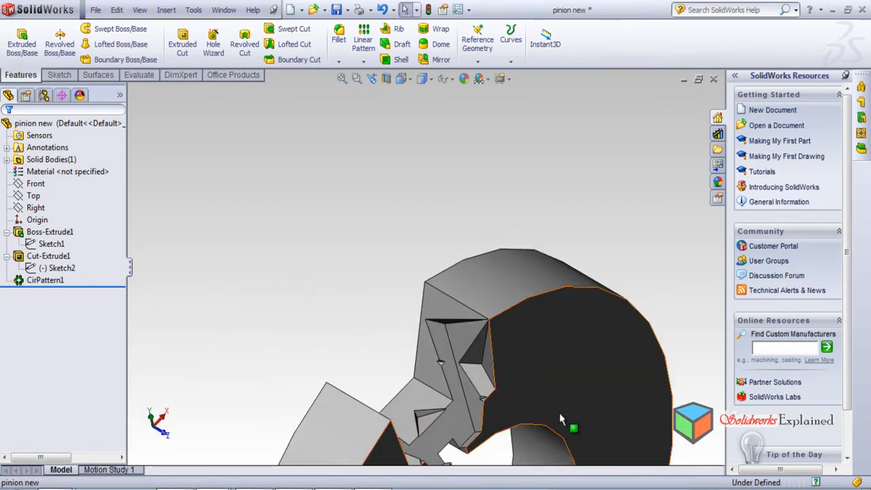
scroll(551, 376, down, 2)
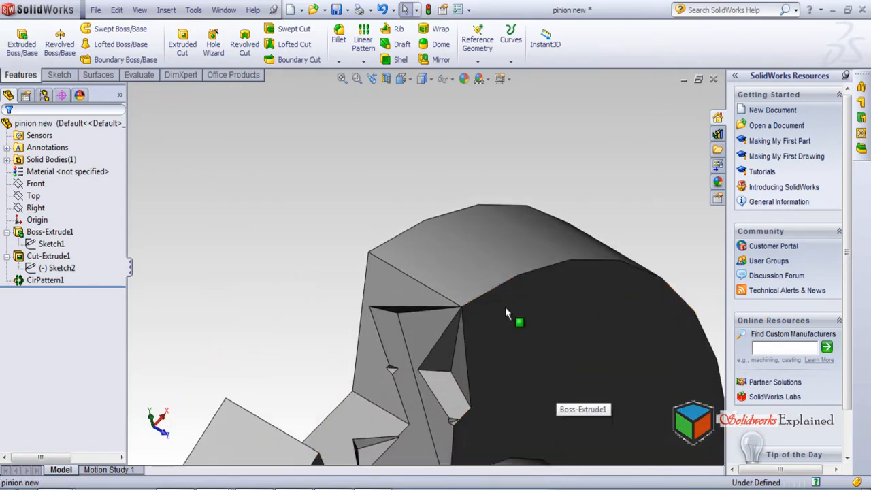
scroll(446, 334, up, 5)
middle_drag(446, 334, 438, 306)
scroll(503, 445, down, 5)
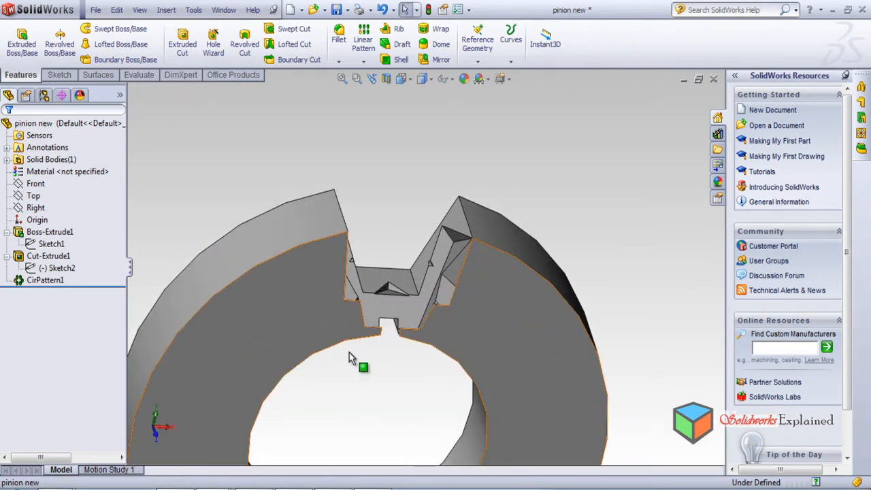
scroll(347, 325, up, 2)
middle_drag(342, 327, 202, 254)
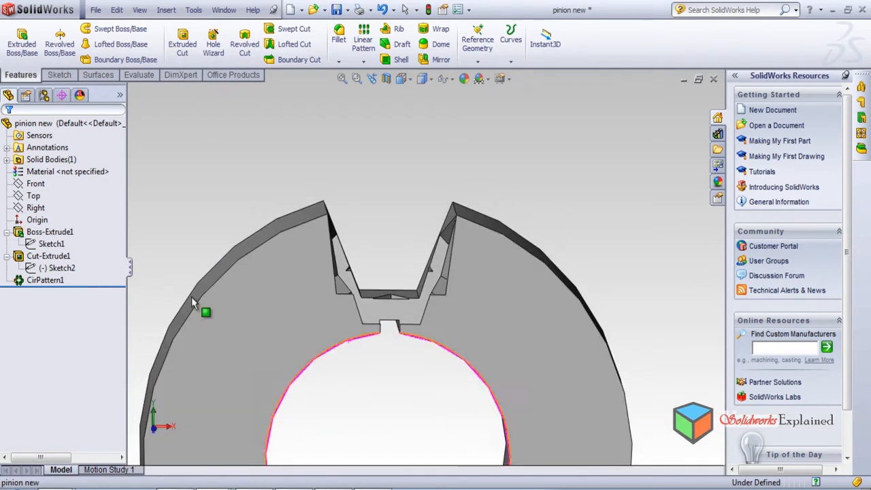
right_click(55, 281)
click(87, 352)
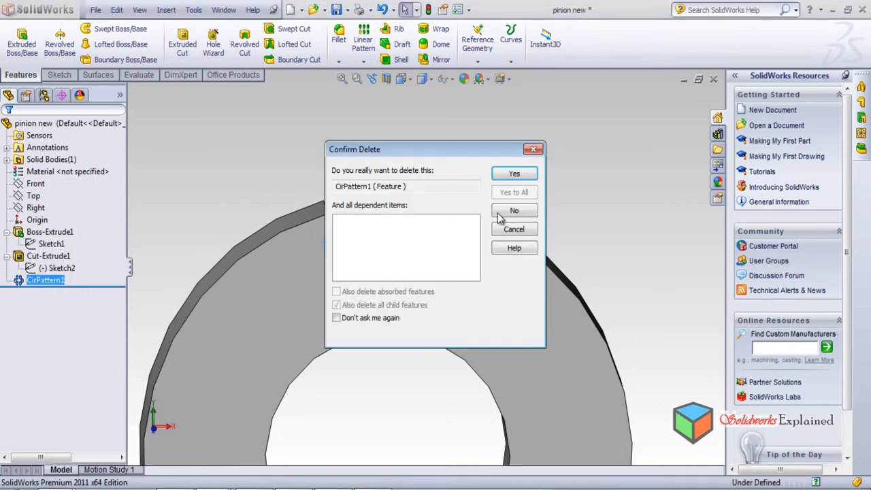
click(512, 176)
middle_drag(177, 367, 156, 320)
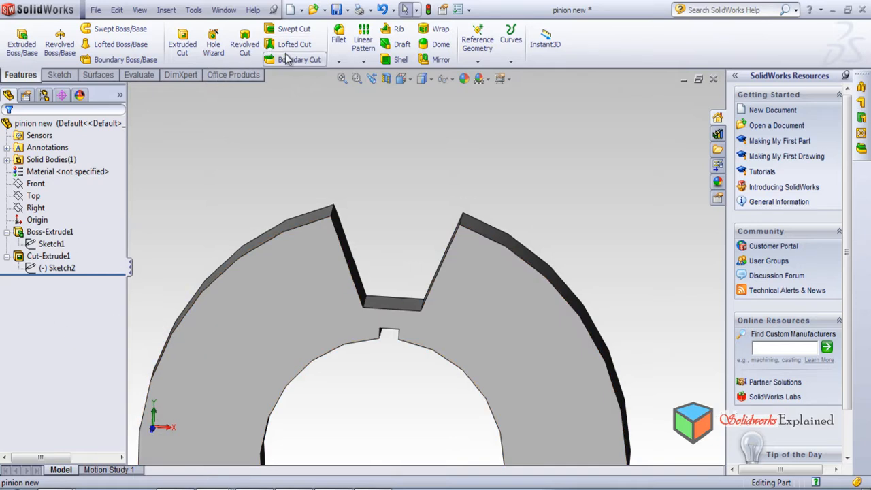
Step: Start a circular pattern and choose Cut-Extrude1, the single tooth gap, as the feature to pattern
click(364, 62)
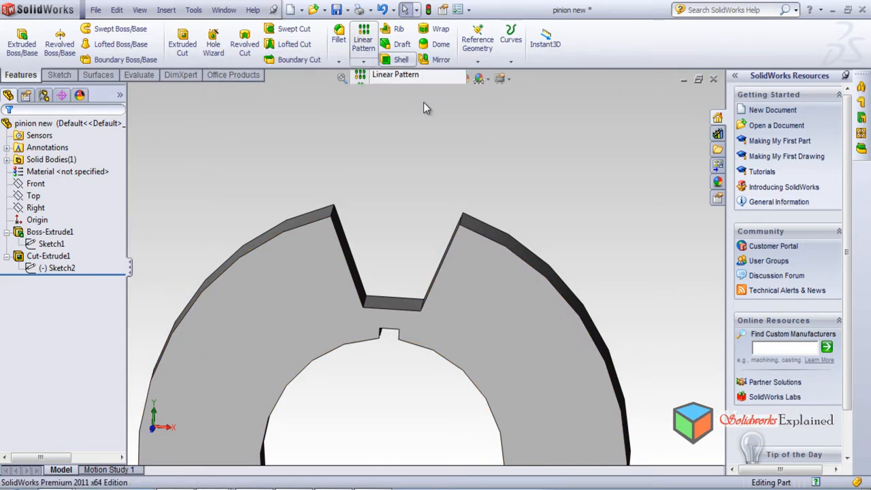
click(363, 62)
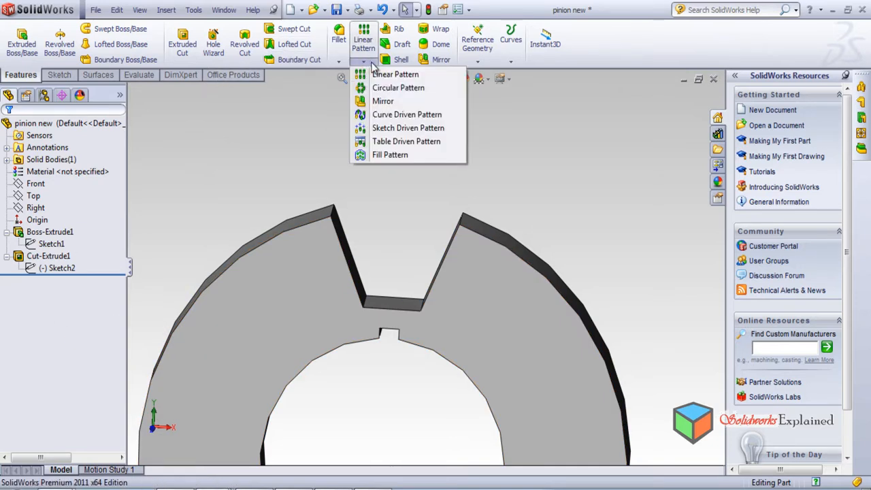
click(397, 88)
scroll(369, 312, down, 2)
scroll(368, 312, up, 3)
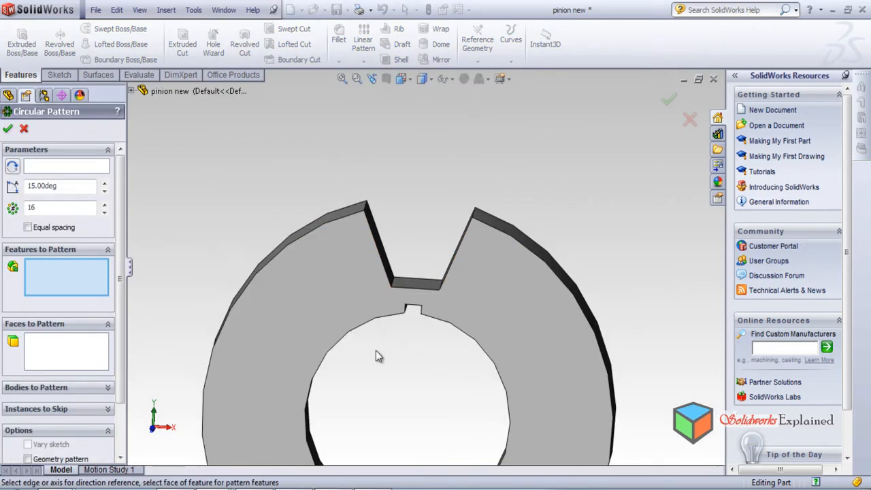
scroll(364, 354, down, 1)
scroll(364, 353, up, 1)
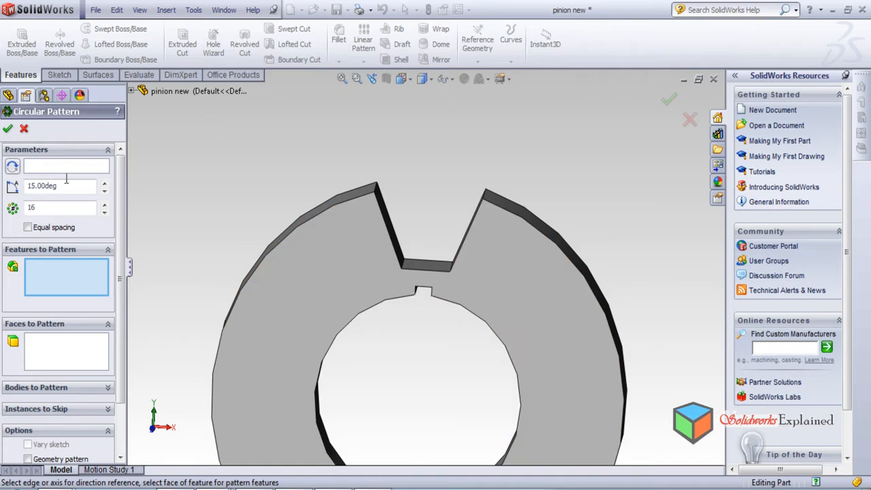
click(130, 91)
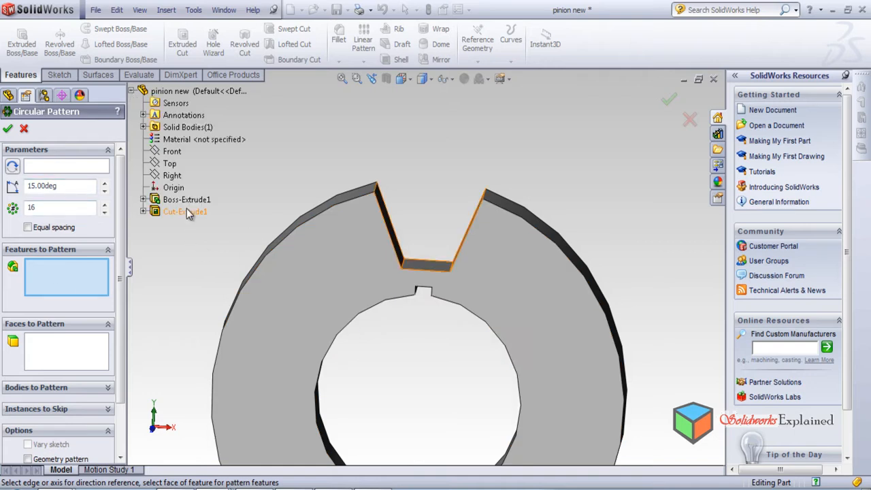
click(187, 212)
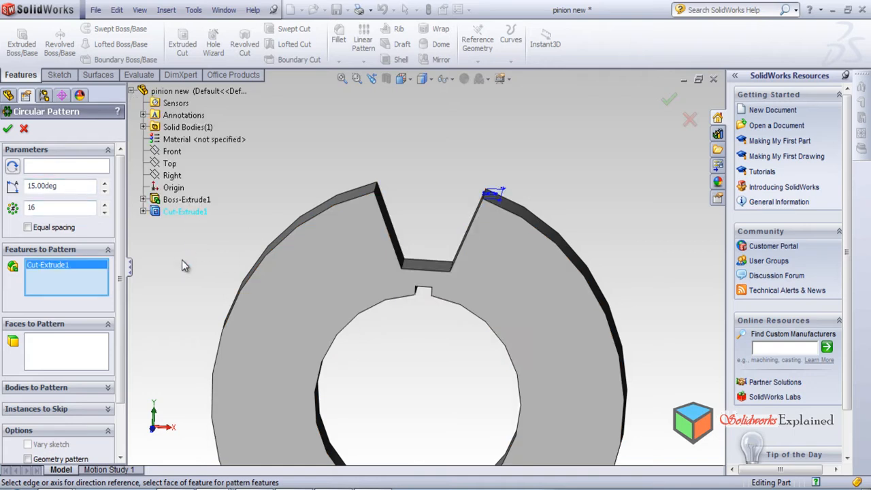
click(39, 167)
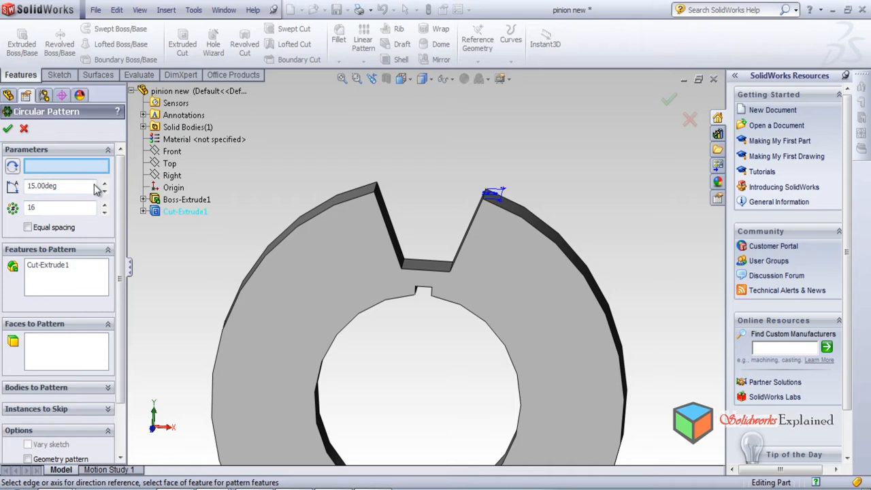
click(292, 242)
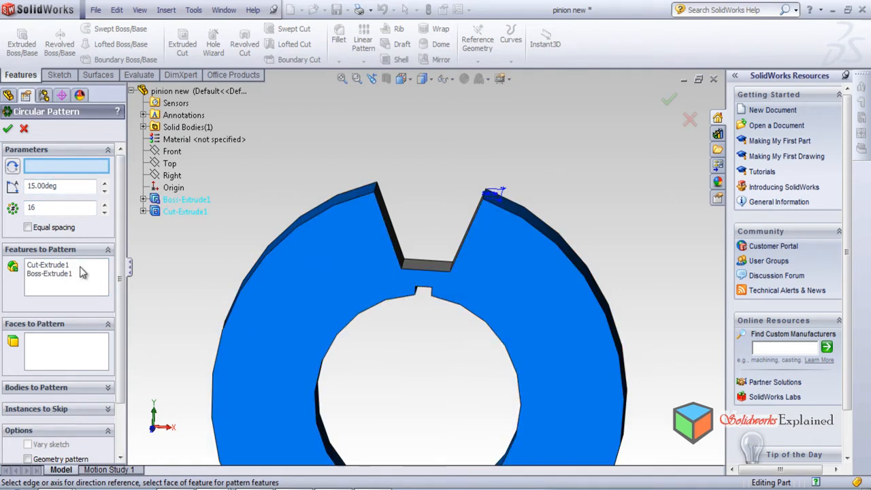
scroll(79, 244, down, 3)
scroll(81, 243, up, 3)
scroll(638, 226, down, 3)
scroll(623, 225, up, 8)
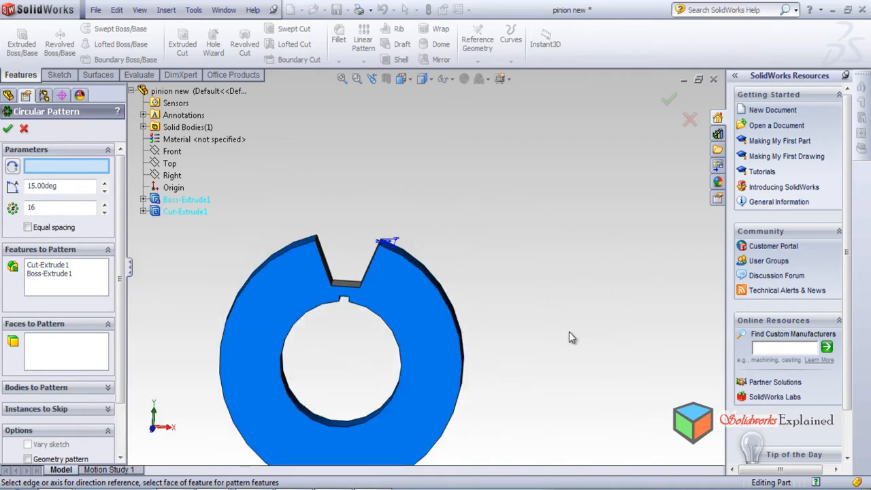
scroll(414, 377, down, 5)
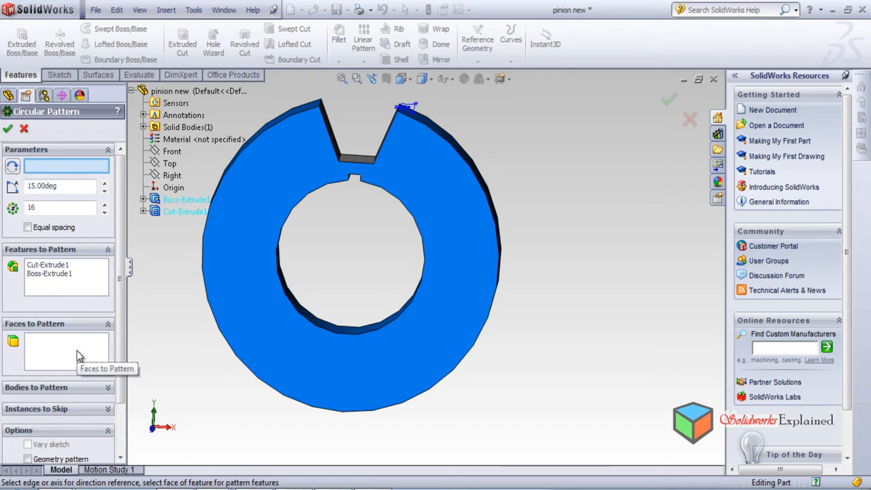
click(52, 274)
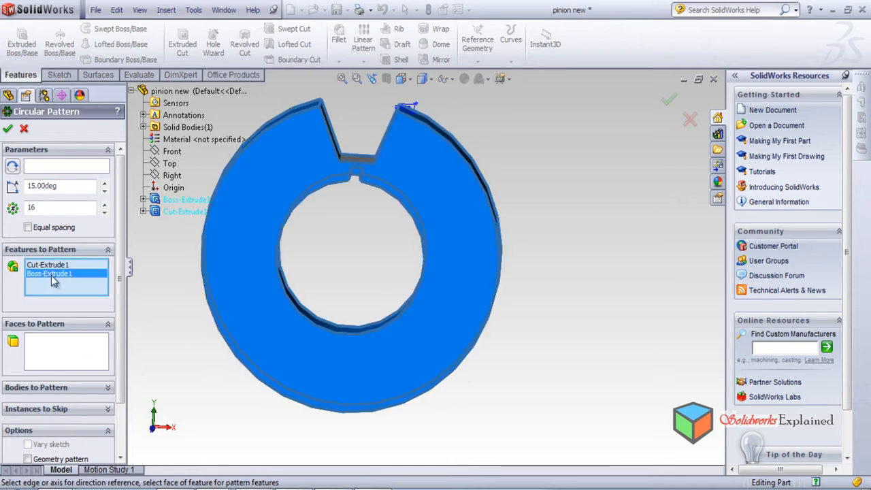
key(Delete)
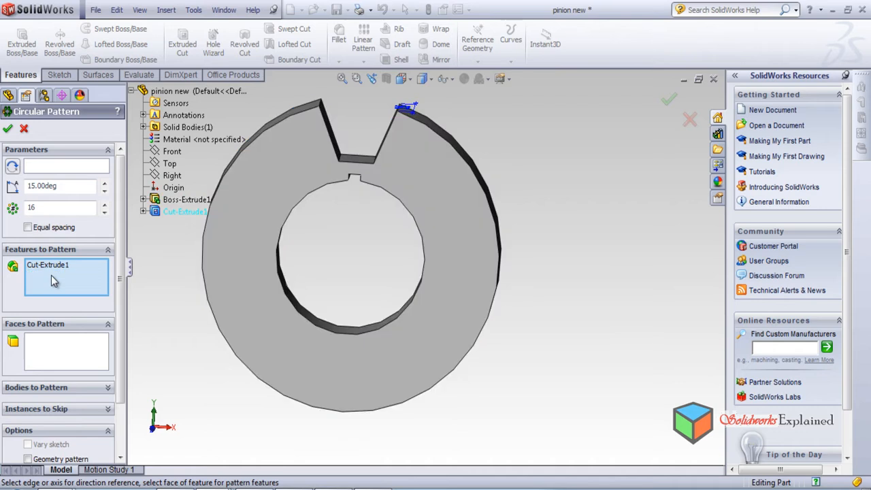
Step: Add the pinion's flat front face to the faces to pattern and set its outer circular edge as the pattern axis
click(81, 346)
click(280, 333)
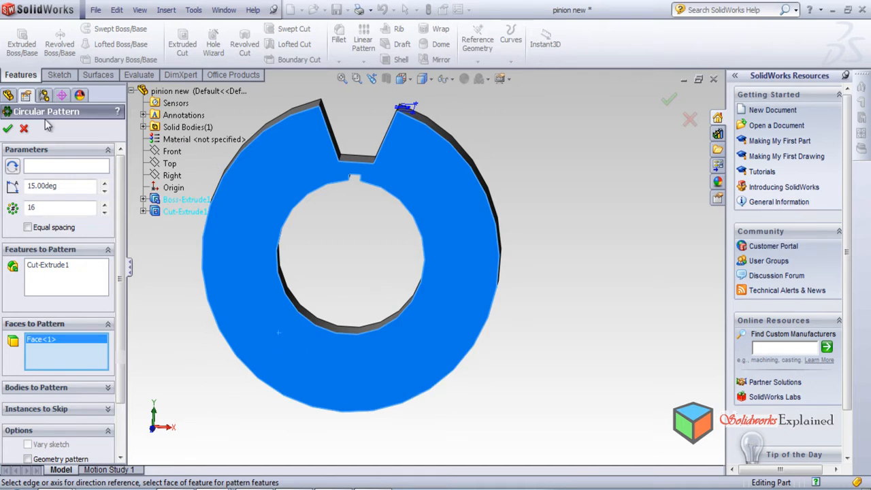
click(65, 167)
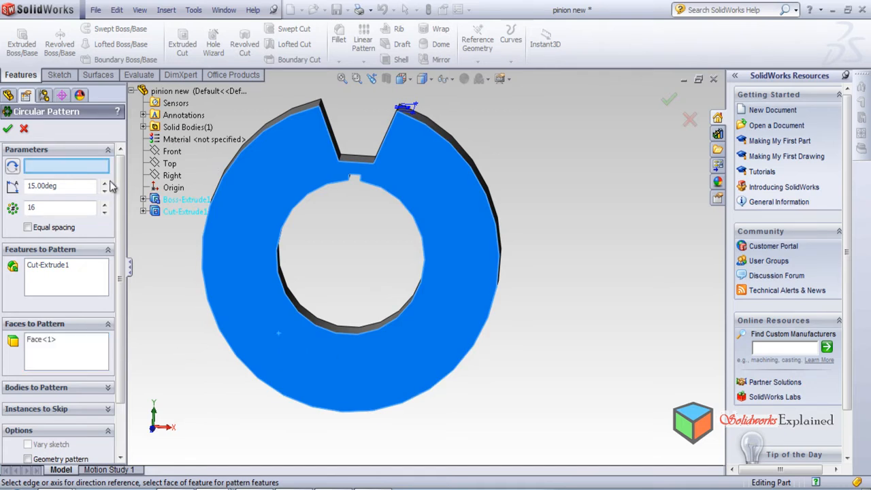
click(247, 144)
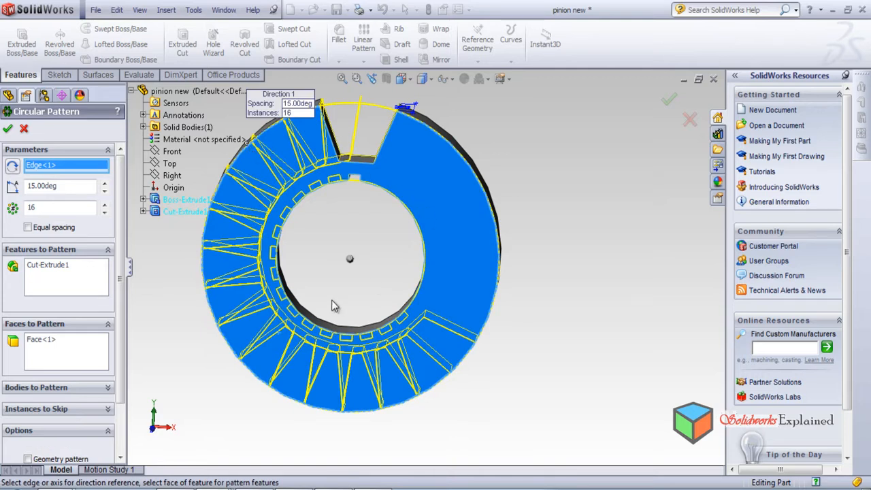
mouse_move(279, 327)
middle_down()
mouse_move(274, 343)
mouse_move(269, 296)
mouse_move(271, 315)
middle_up()
scroll(300, 297, down, 1)
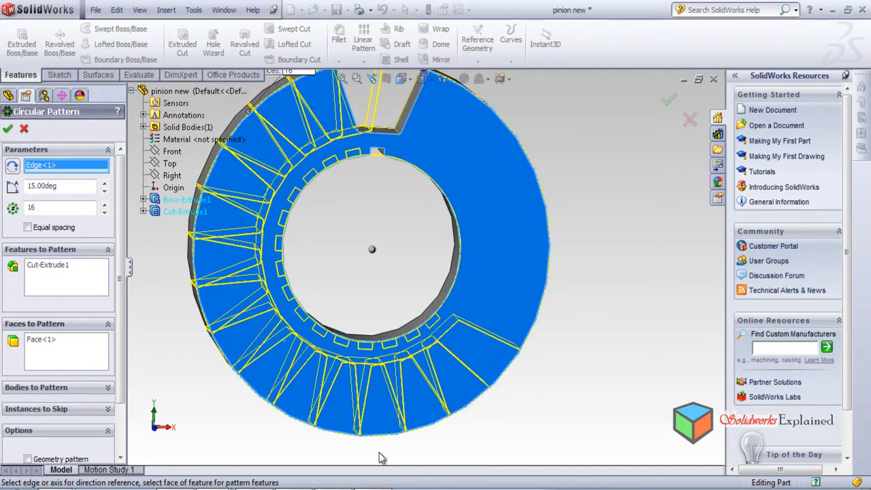
scroll(375, 446, down, 1)
key(f)
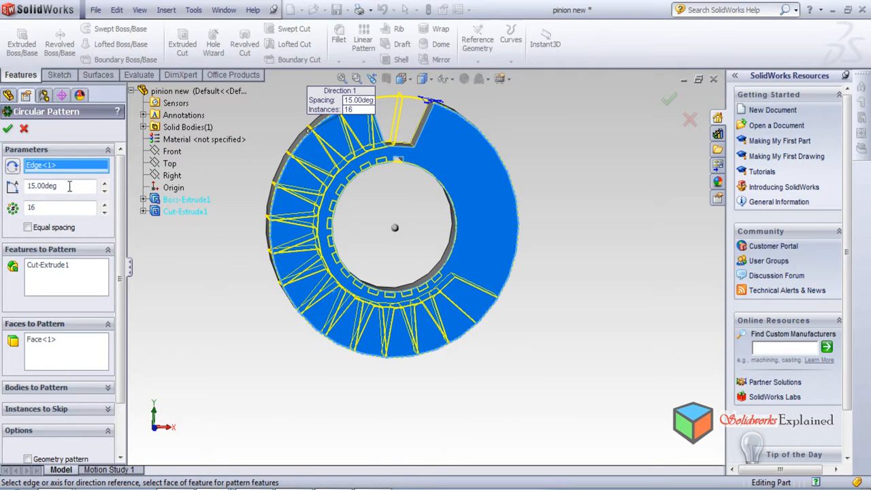
Step: Set the circular pattern to 10 instances with a spacing of 36 degrees
click(104, 213)
click(105, 213)
click(105, 213)
click(105, 213)
click(105, 213)
click(105, 213)
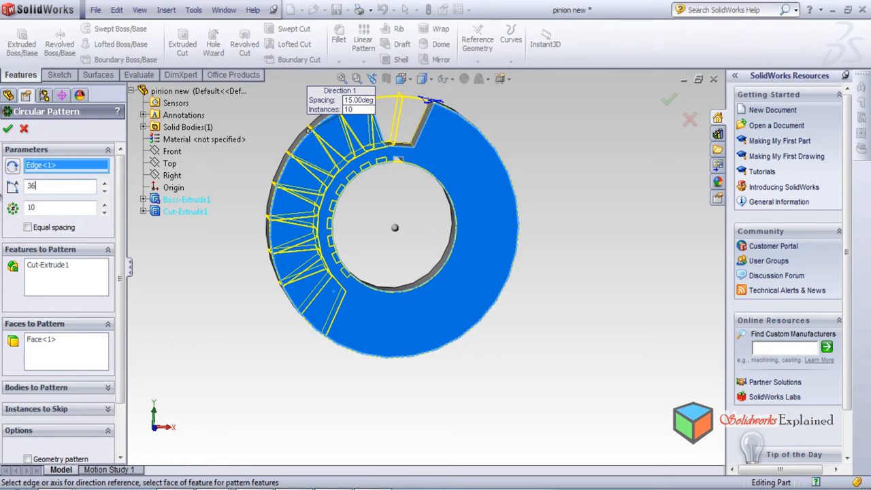
text(36)
key(Return)
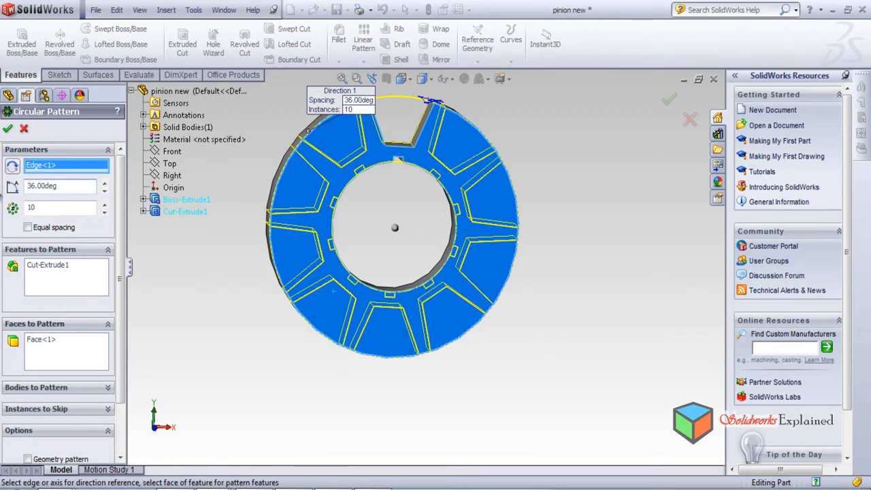
Step: Try to apply the circular pattern and check its preview from the opposite side of the pinion
click(670, 100)
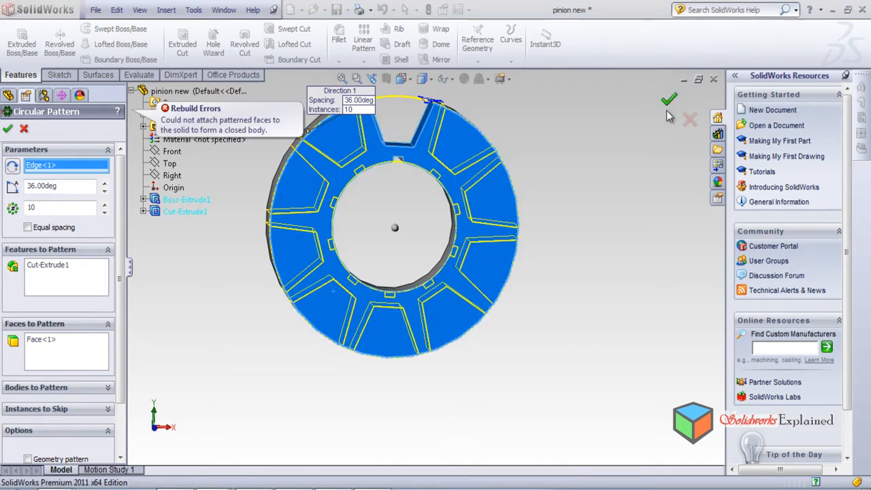
click(670, 107)
middle_drag(578, 197, 437, 439)
middle_drag(531, 178, 461, 197)
scroll(451, 146, down, 5)
middle_drag(426, 145, 400, 134)
scroll(401, 158, up, 6)
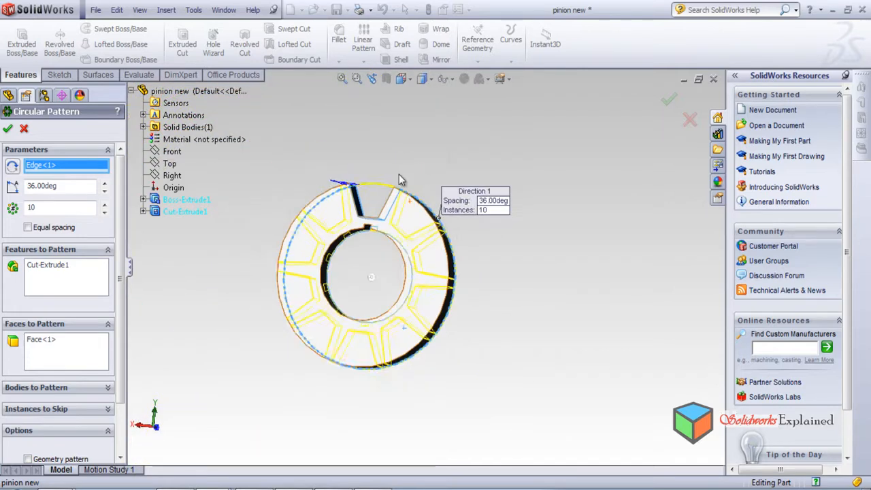
scroll(376, 216, down, 4)
middle_drag(406, 311, 424, 311)
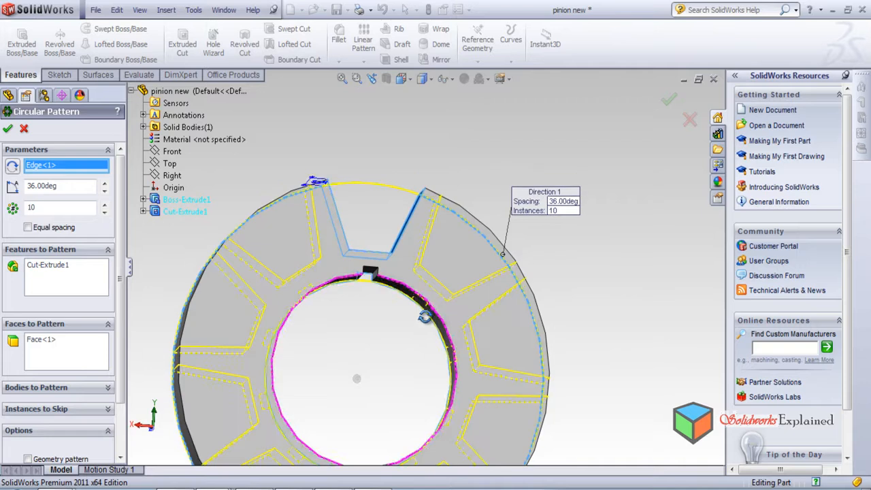
Step: Add Boss-Extrude1 to the features to pattern alongside Cut-Extrude1 and apply the circular pattern
click(188, 200)
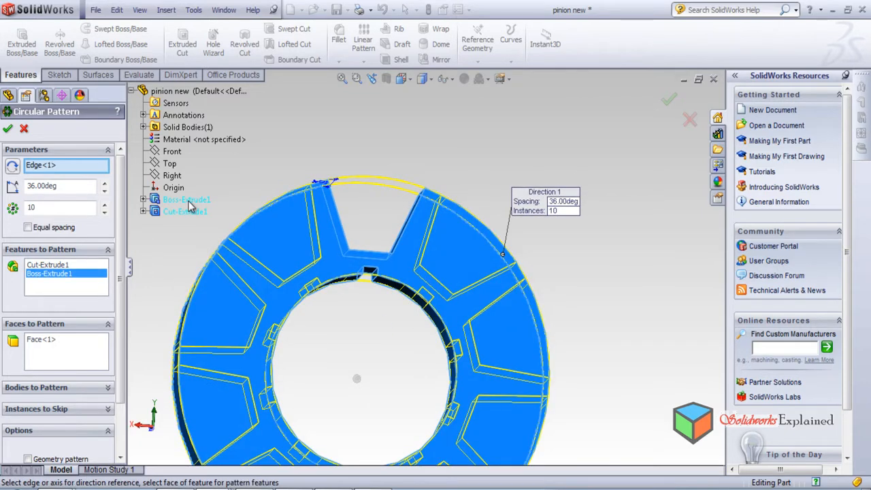
click(189, 204)
middle_drag(303, 262, 301, 296)
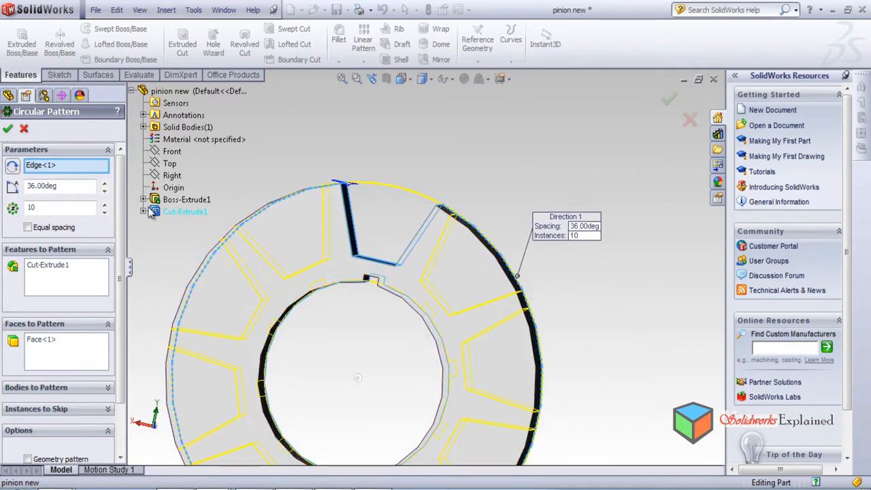
click(187, 200)
click(7, 130)
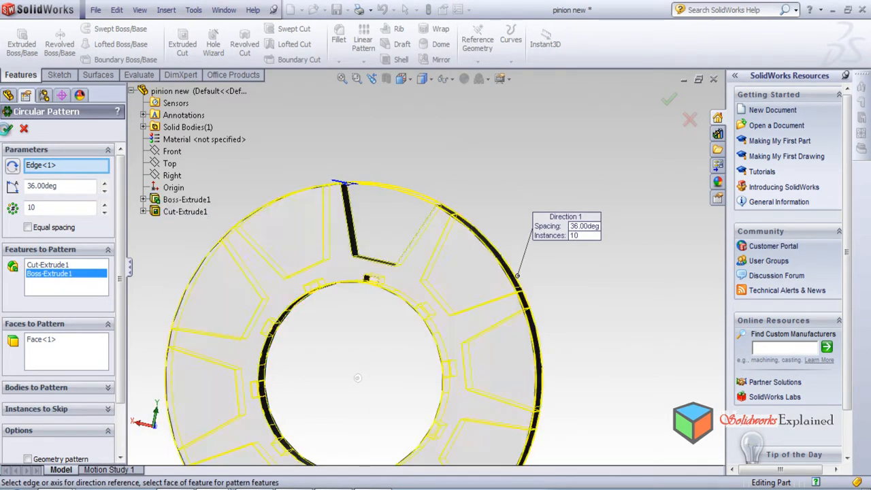
scroll(320, 275, down, 3)
scroll(339, 282, up, 5)
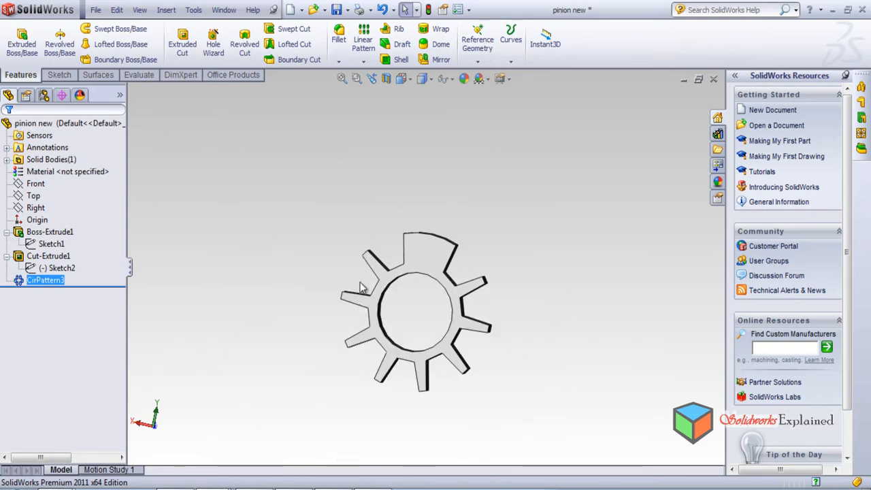
middle_drag(409, 398, 411, 205)
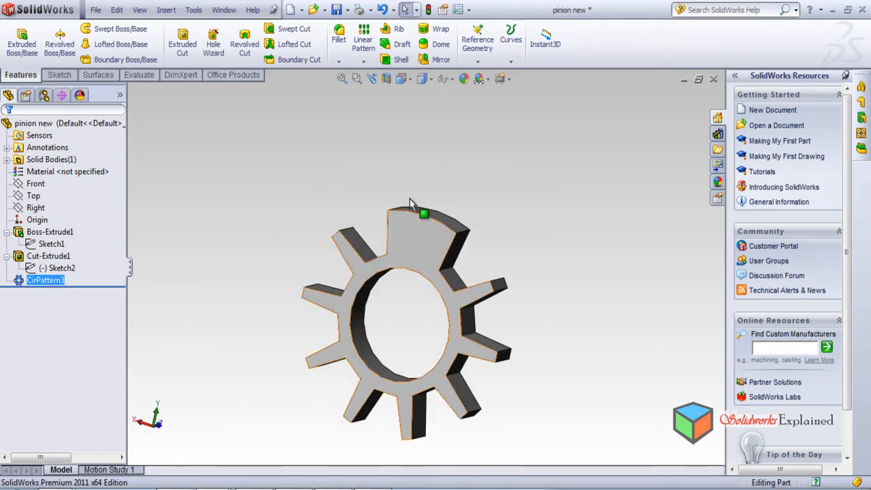
Step: Edit the circular pattern to remove Boss-Extrude1 from its features, keeping only Cut-Extrude1, and apply the change
right_click(44, 281)
click(53, 249)
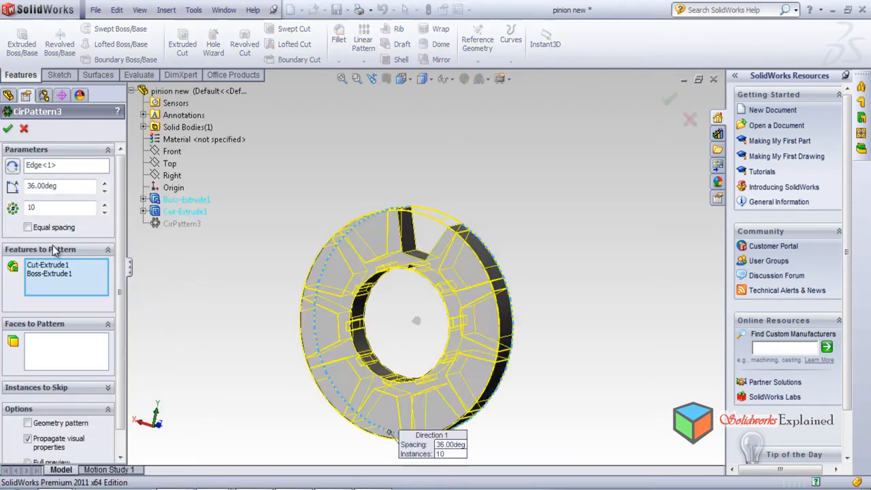
scroll(410, 268, down, 2)
scroll(418, 356, up, 3)
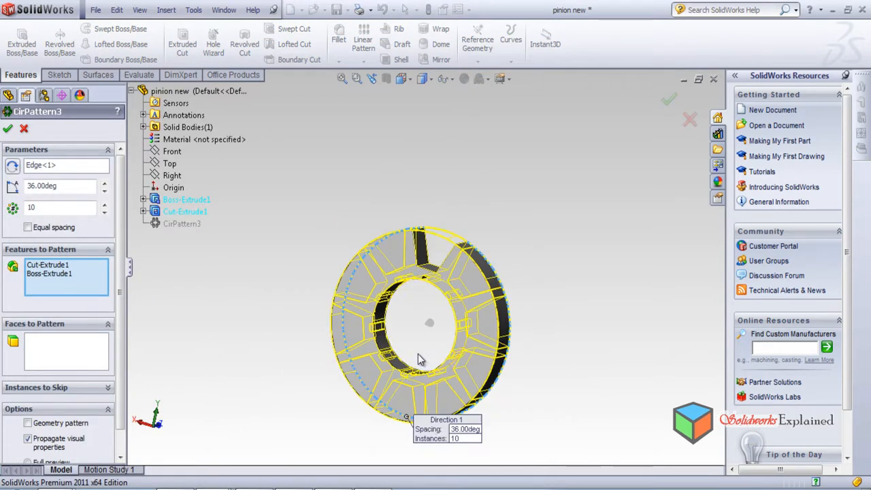
middle_drag(437, 306, 415, 299)
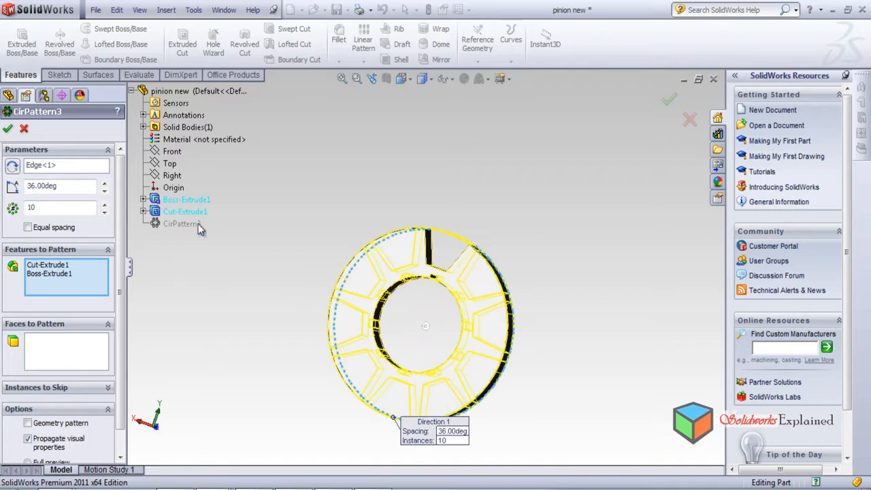
click(191, 201)
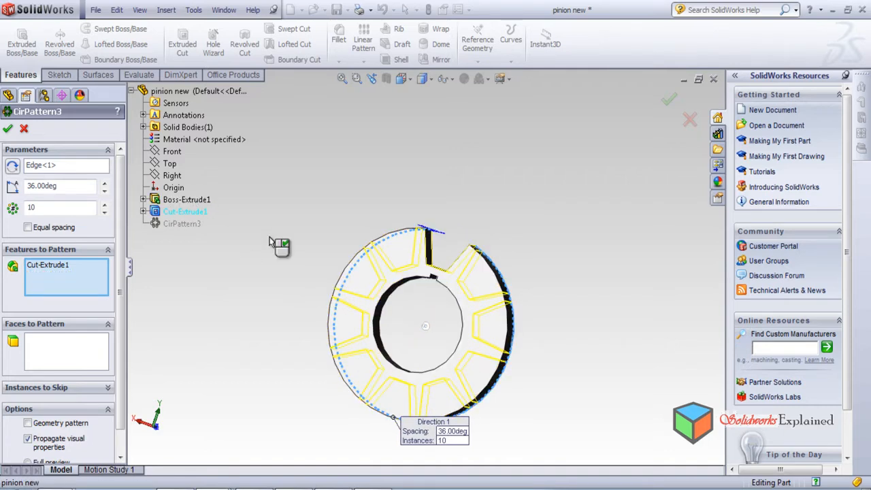
click(9, 129)
middle_drag(395, 286, 305, 346)
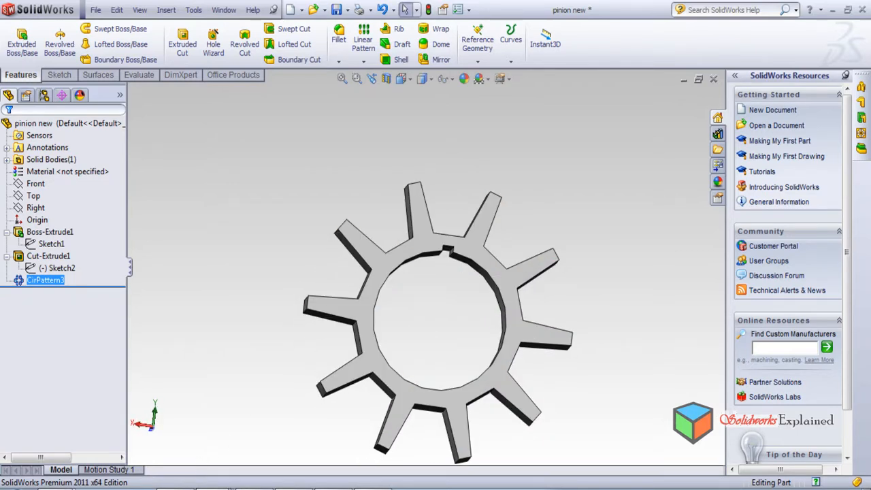
Step: Switch to the Assem1 assembly and examine how the repatterned pinion meshes with the larger gear
mouse_move(221, 489)
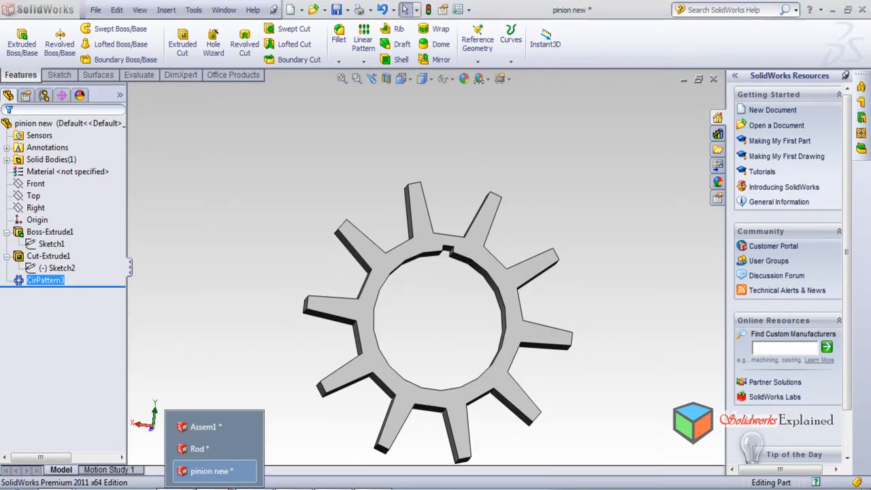
click(203, 427)
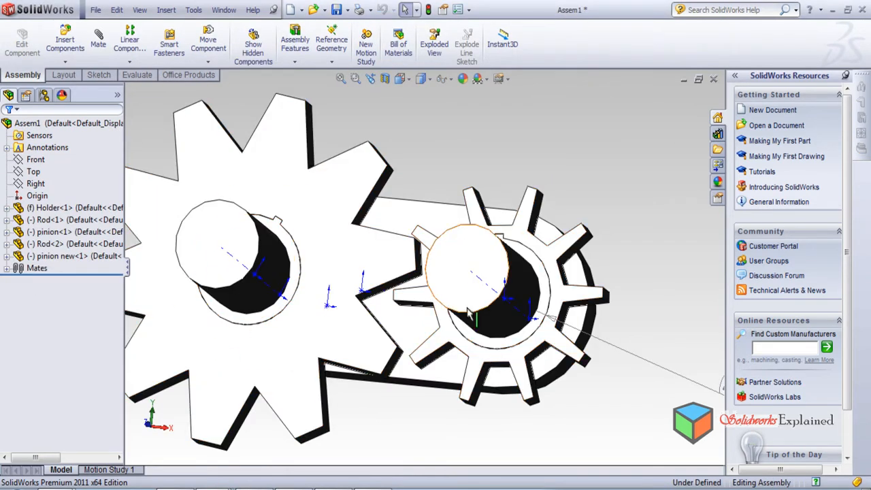
mouse_move(477, 344)
middle_down()
mouse_move(507, 386)
mouse_move(494, 350)
mouse_move(502, 334)
mouse_move(482, 318)
middle_up()
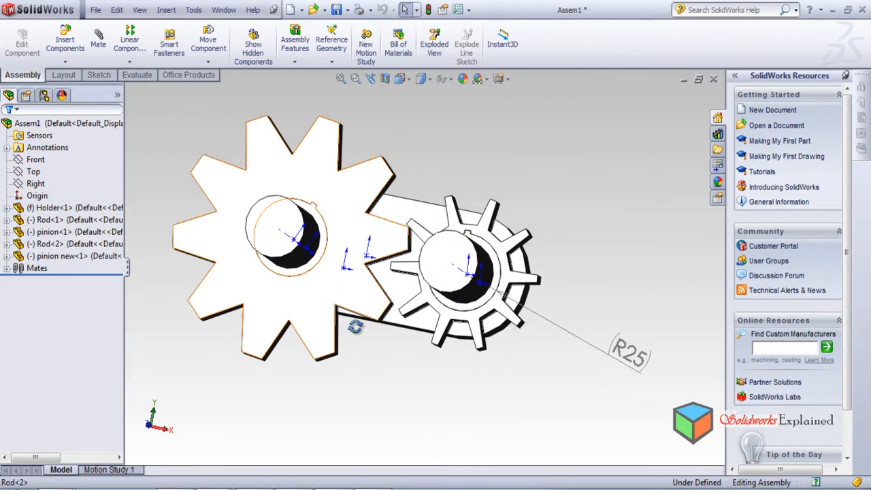
Step: Turn the gears in the assembly and check from different angles how their teeth run together
middle_drag(369, 316, 345, 366)
drag(479, 232, 511, 429)
click(295, 227)
middle_drag(296, 227, 353, 179)
drag(382, 208, 409, 225)
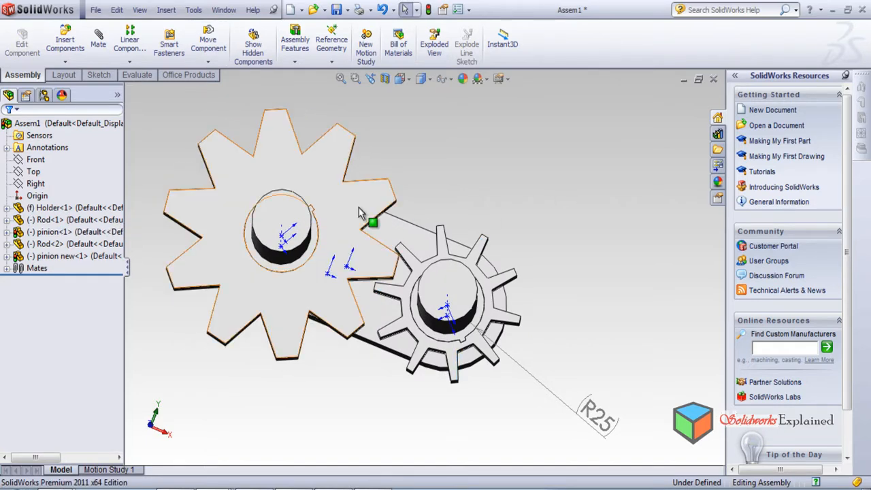
click(65, 76)
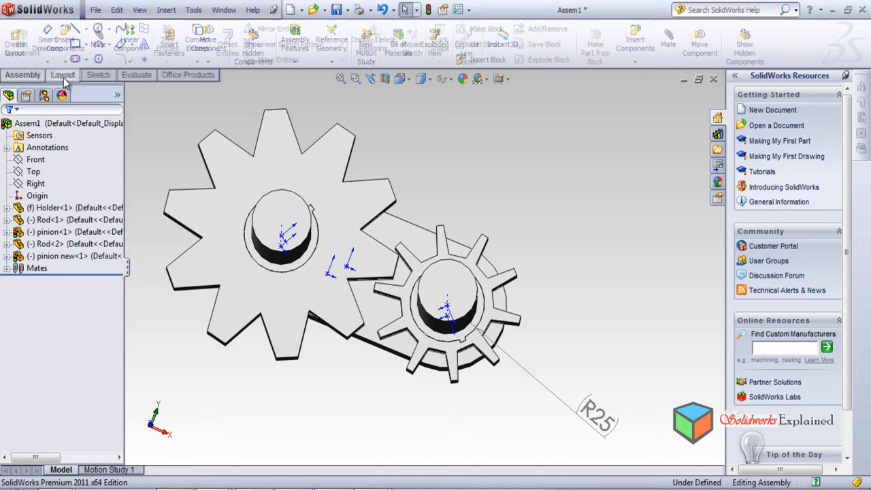
click(20, 76)
key(ctrl+7)
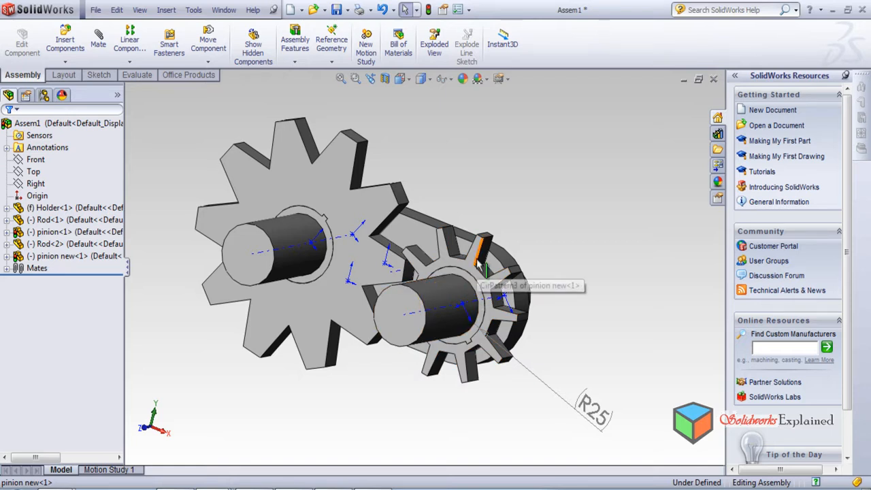
Step: Start a mate between a tooth-tip edge of the larger gear and the adjacent tooth edge of the new pinion
scroll(408, 304, down, 4)
middle_drag(407, 304, 424, 335)
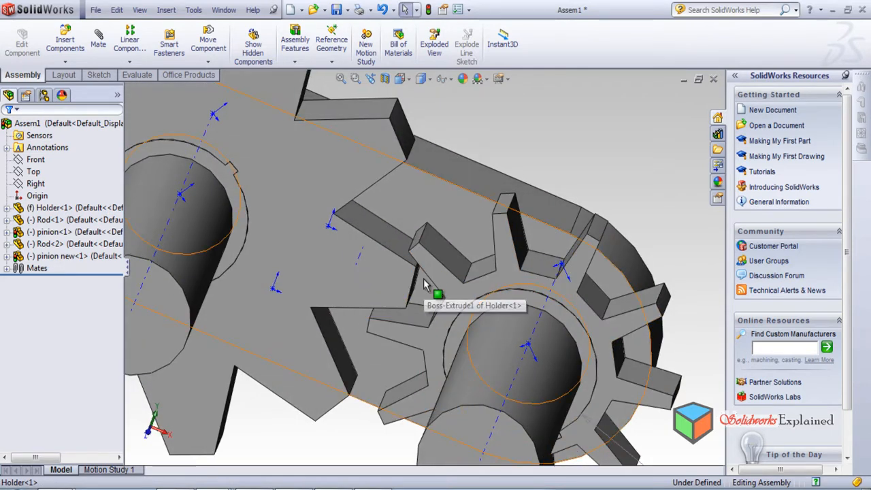
scroll(412, 287, down, 1)
scroll(412, 288, down, 2)
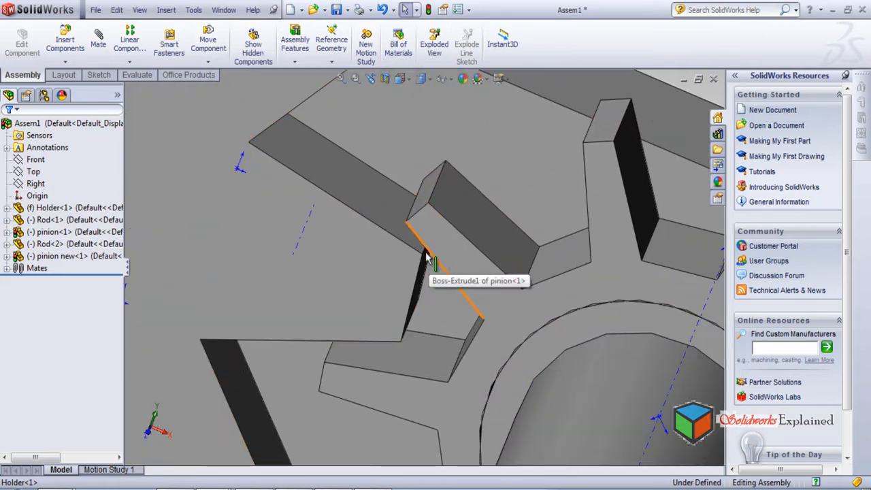
click(424, 252)
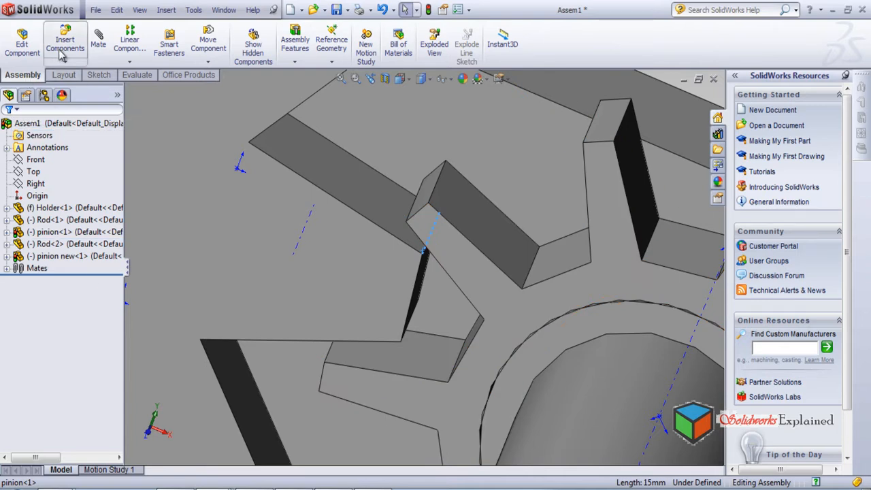
click(96, 45)
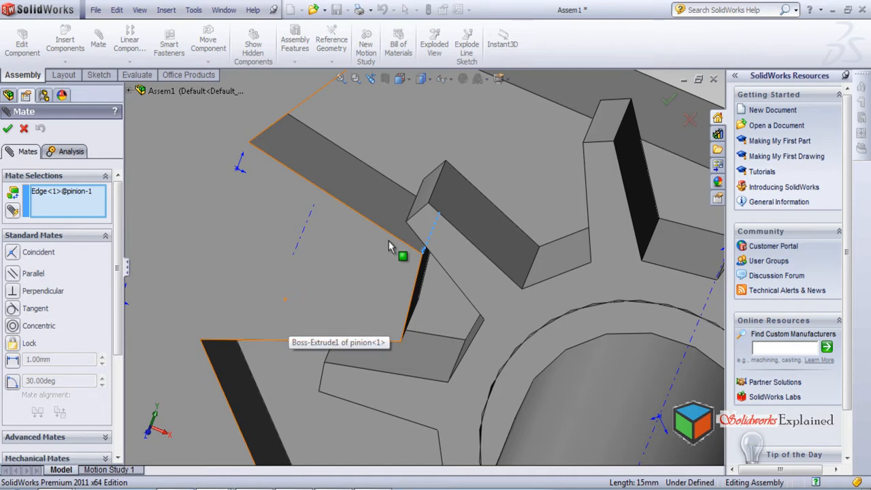
middle_drag(380, 250, 401, 232)
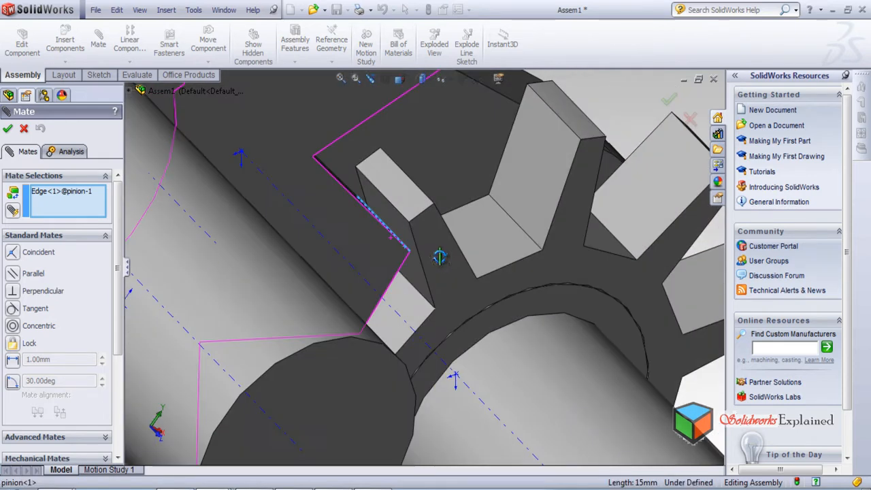
click(404, 221)
middle_drag(390, 321, 346, 268)
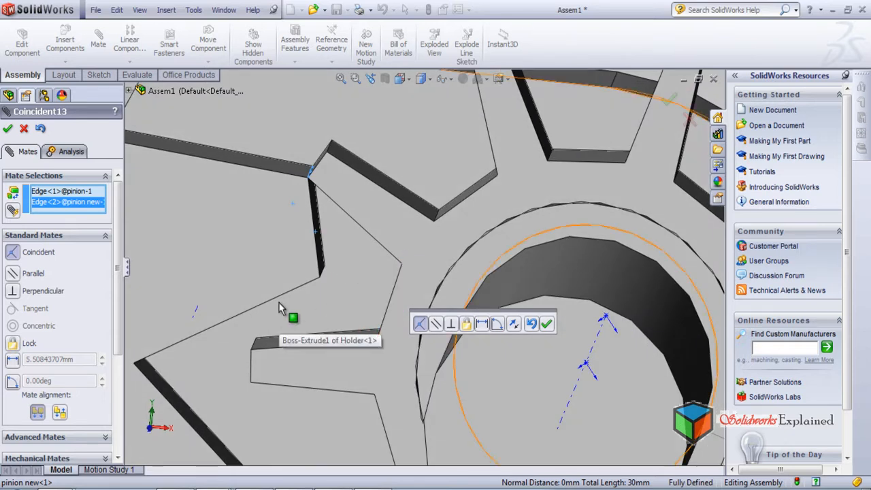
Step: Look through the available mate types and change the mate between the two tooth edges to a mechanical Gear mate
scroll(121, 321, down, 5)
click(45, 280)
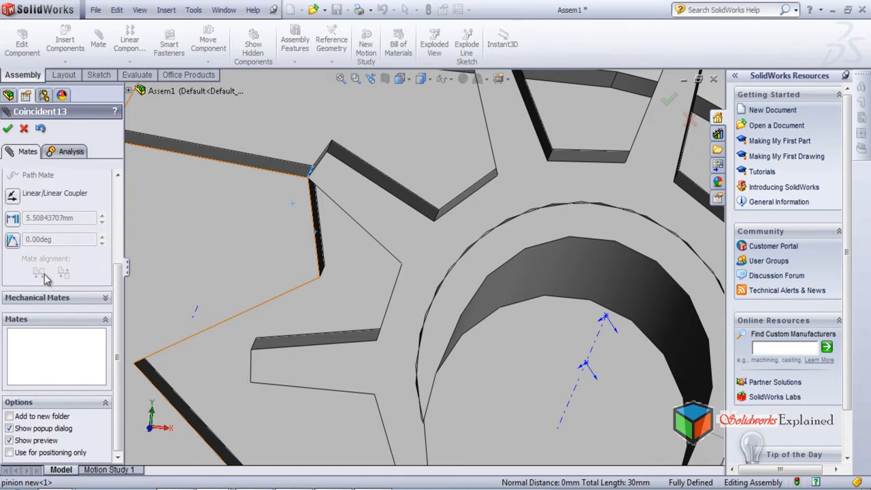
drag(117, 305, 120, 230)
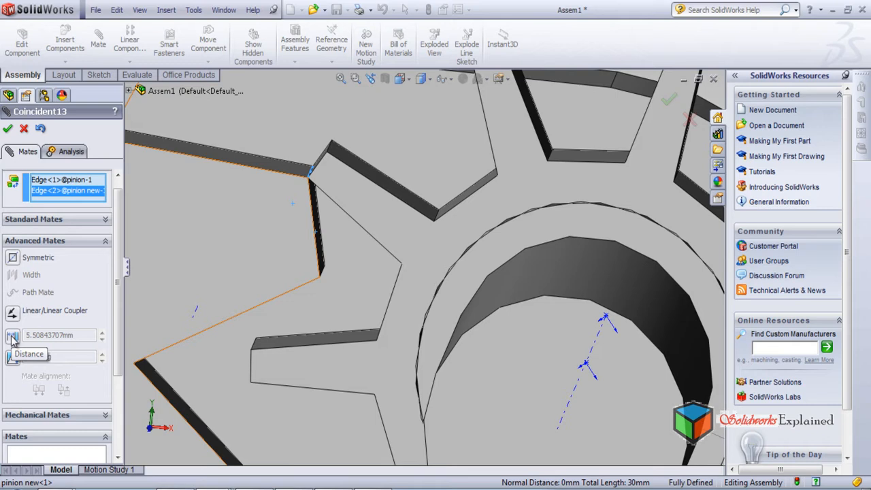
scroll(88, 286, down, 5)
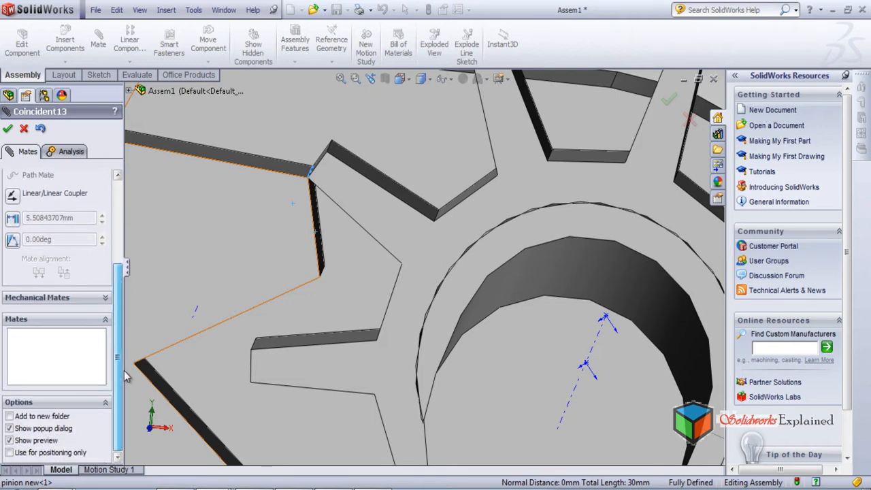
click(79, 298)
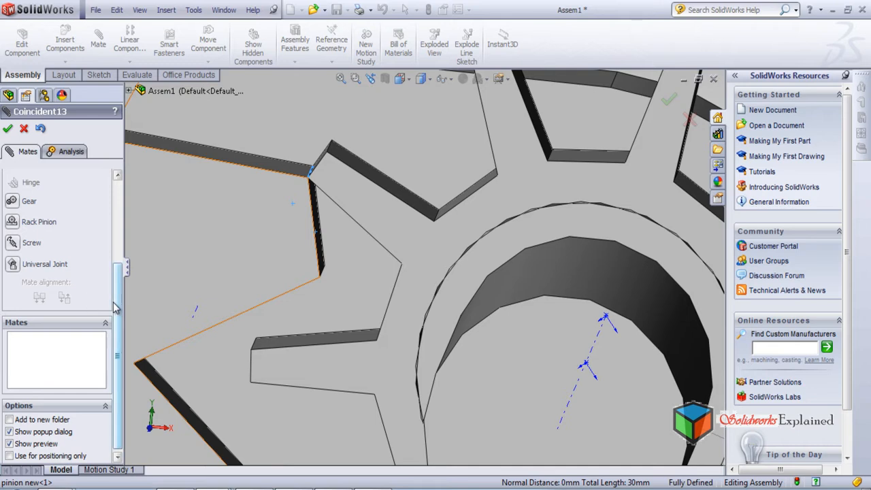
click(11, 203)
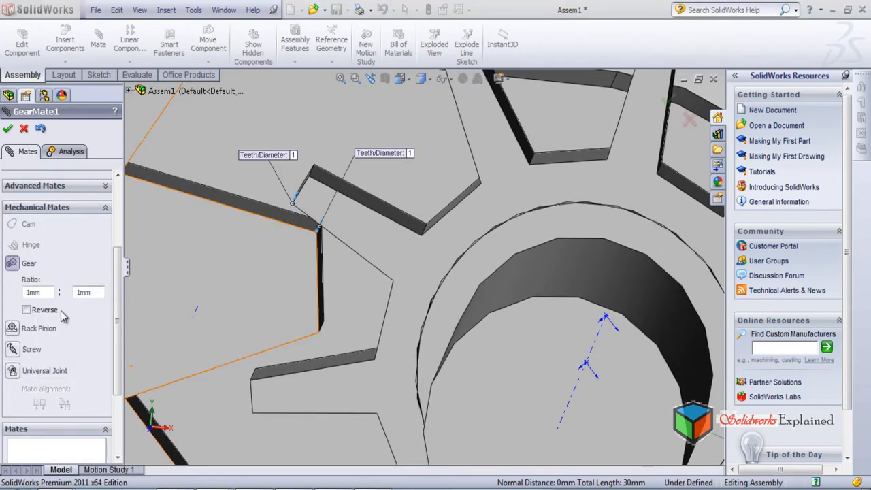
Step: Set the gear mate's ratio to 3 mm : 1 mm and apply the mate
double_click(47, 292)
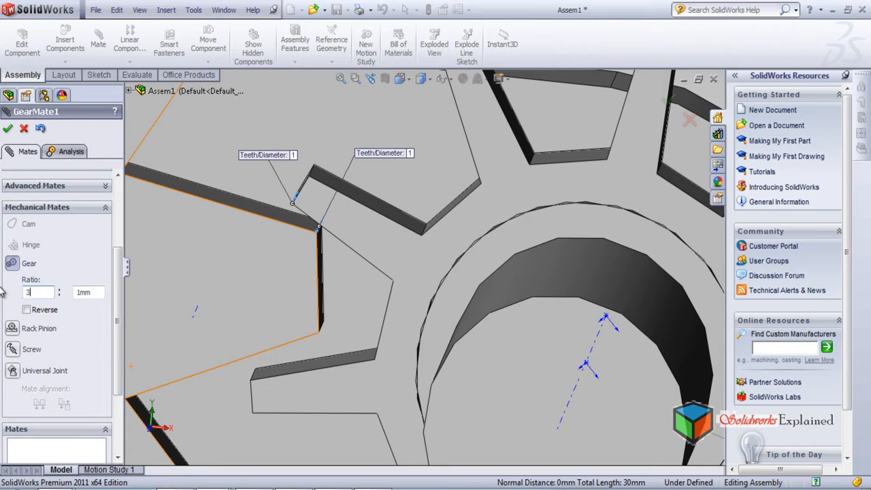
text(3)
key(Return)
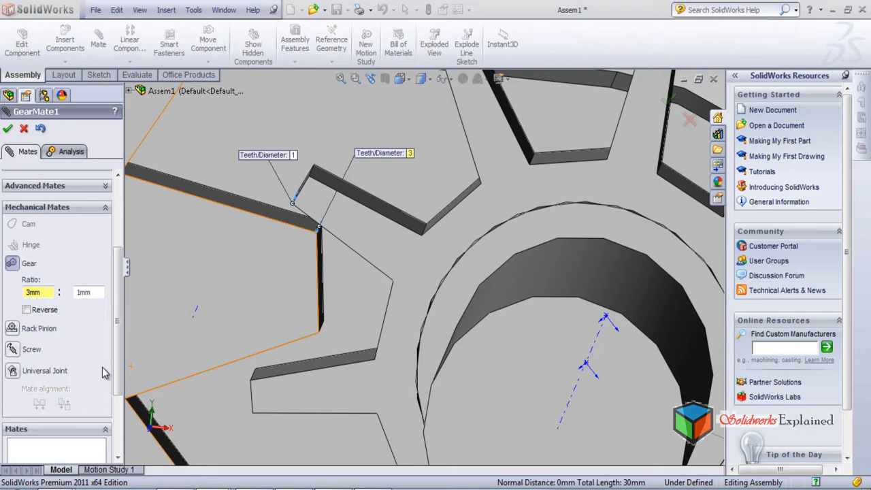
scroll(220, 347, up, 5)
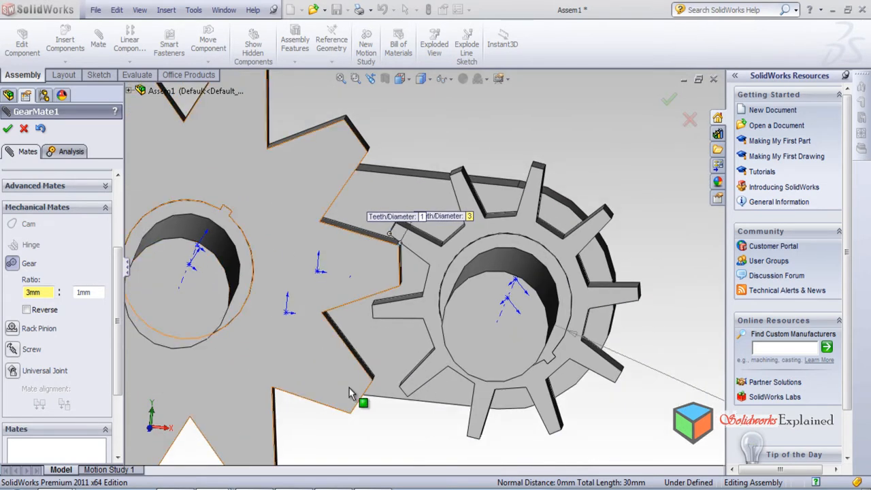
click(8, 130)
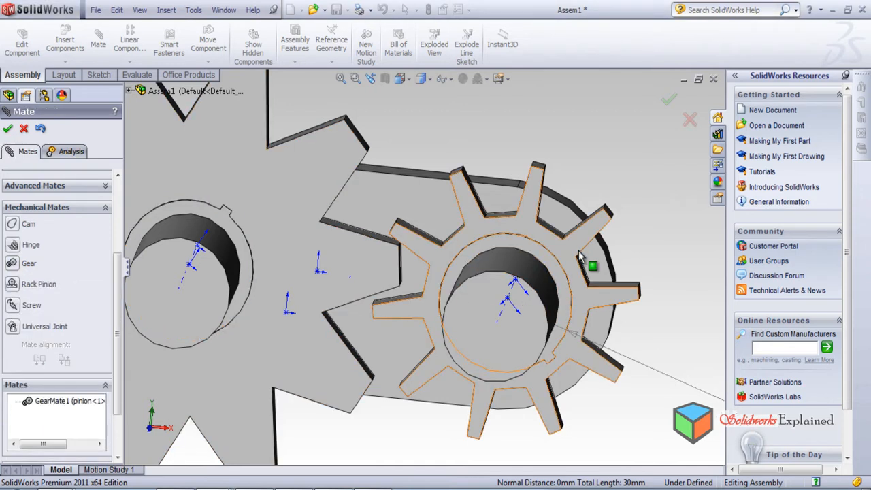
Step: Turn the new pinion to test how the gear mate drives the larger gear
drag(594, 250, 378, 235)
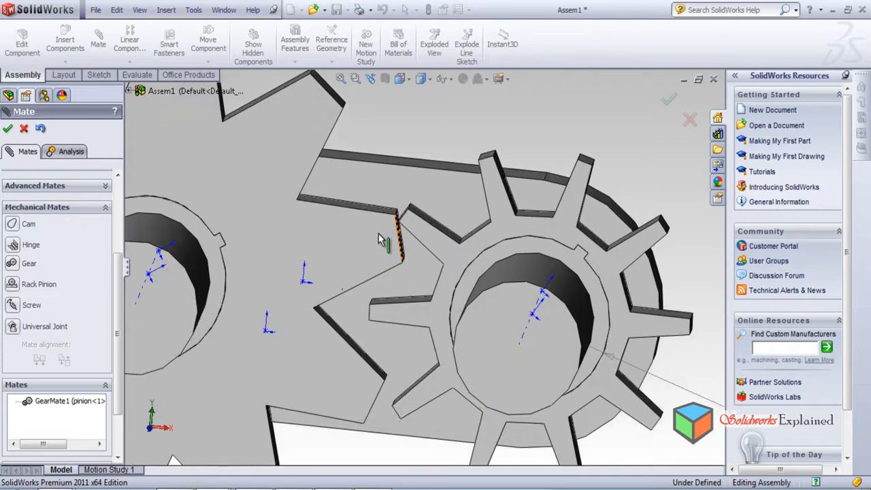
scroll(373, 250, up, 5)
middle_drag(482, 339, 429, 366)
scroll(413, 322, down, 2)
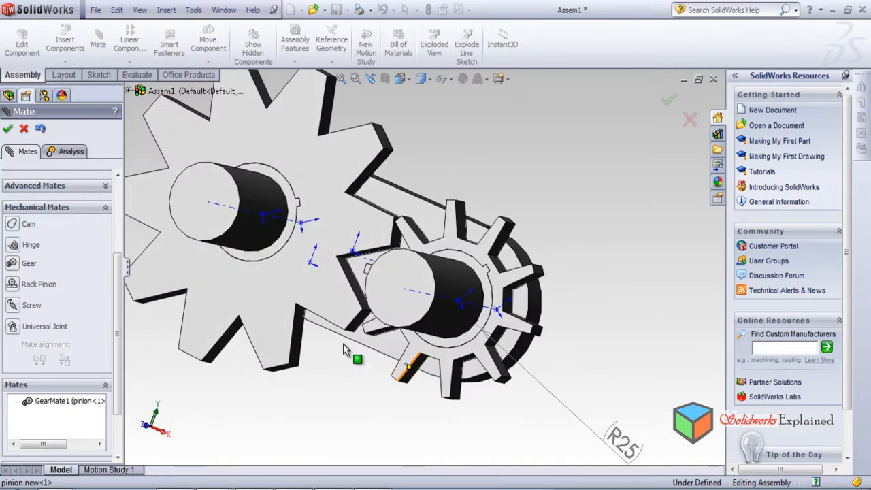
scroll(293, 311, down, 1)
scroll(293, 312, up, 2)
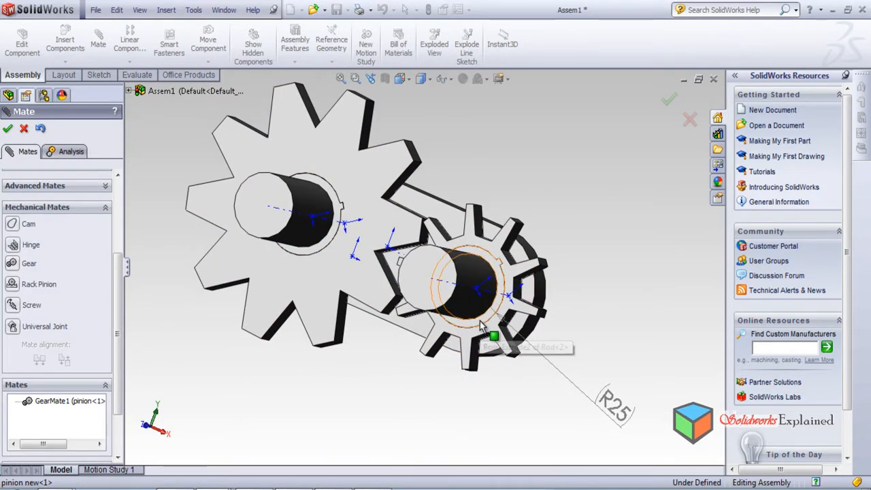
click(503, 242)
drag(333, 462, 467, 327)
click(467, 327)
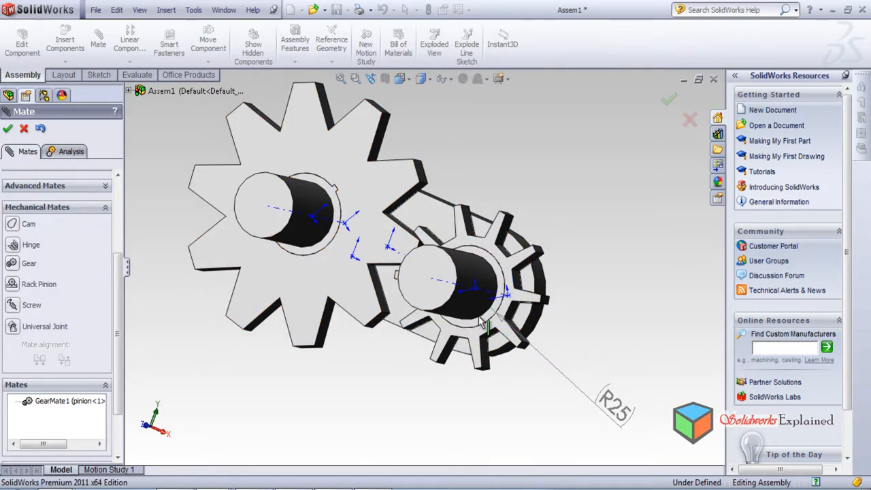
Step: Examine the engaged teeth of both gears up close and with the whole assembly in view
scroll(468, 333, down, 2)
middle_drag(376, 277, 353, 277)
scroll(313, 203, down, 1)
scroll(312, 202, up, 4)
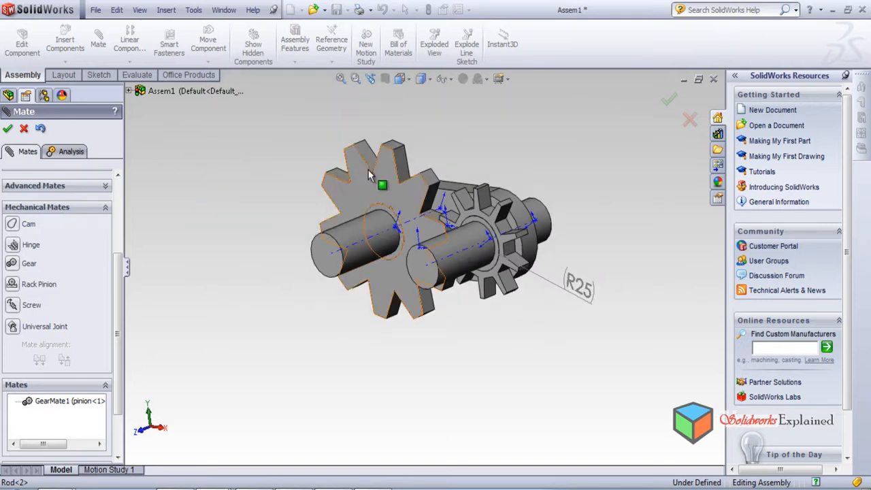
scroll(466, 211, down, 3)
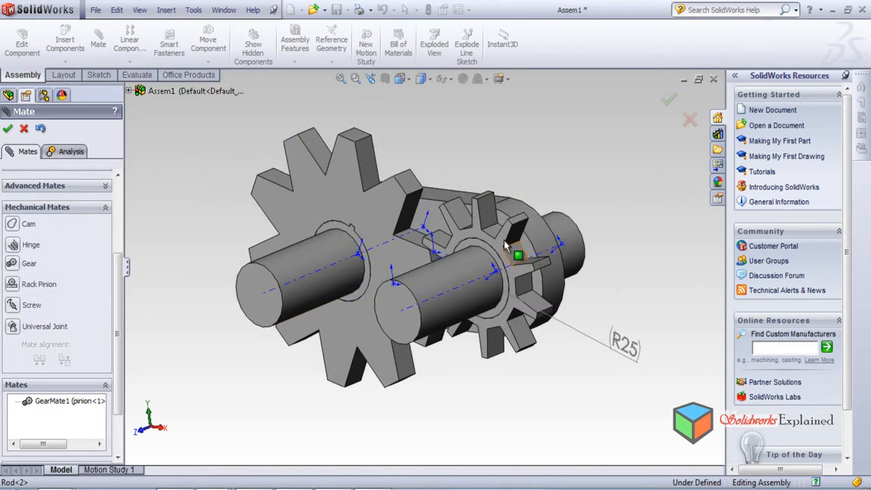
scroll(497, 266, down, 5)
scroll(486, 262, up, 3)
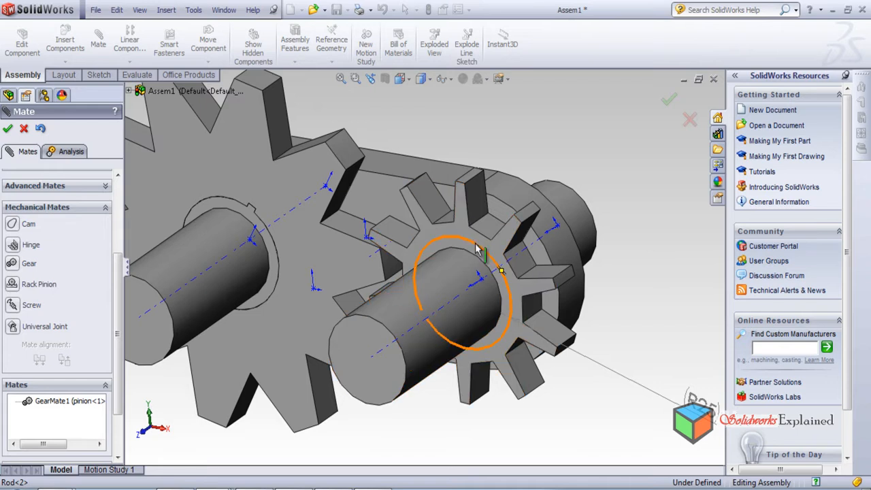
scroll(450, 272, down, 2)
scroll(450, 272, up, 3)
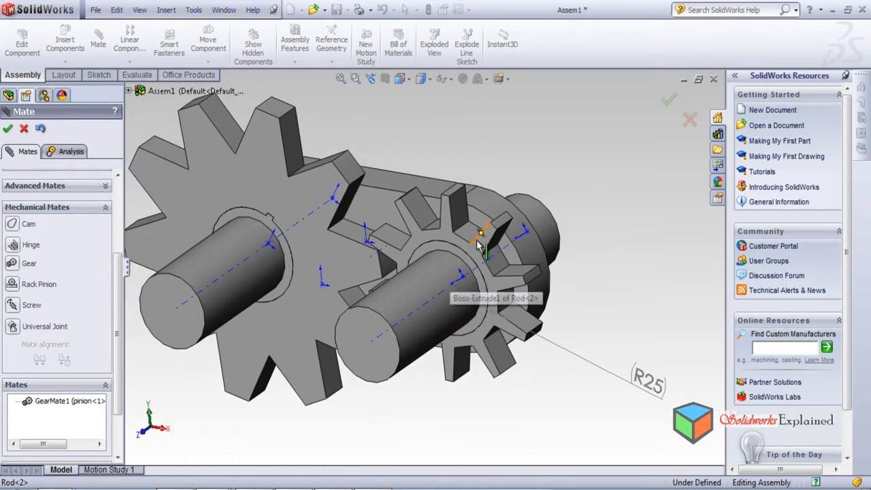
scroll(396, 279, down, 2)
drag(469, 189, 382, 292)
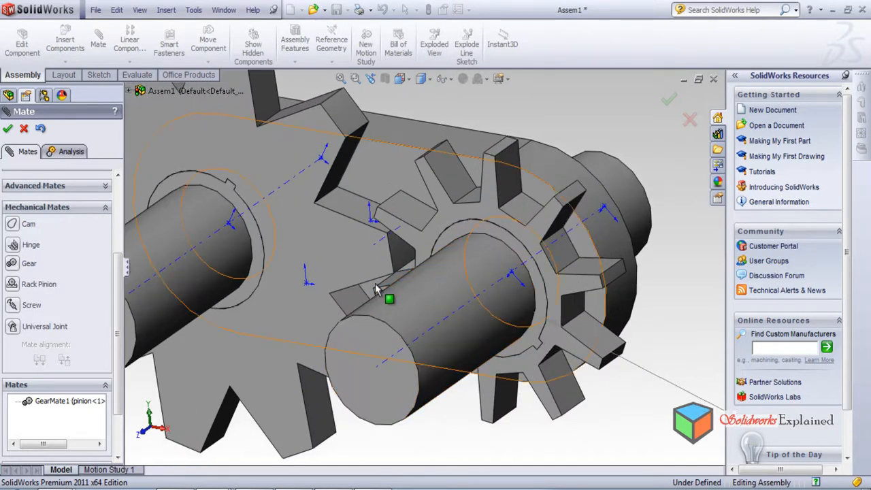
Step: Close the Mate command and turn the new pinion again to check the linked rotation of both gears
click(23, 129)
click(558, 399)
drag(559, 398, 473, 317)
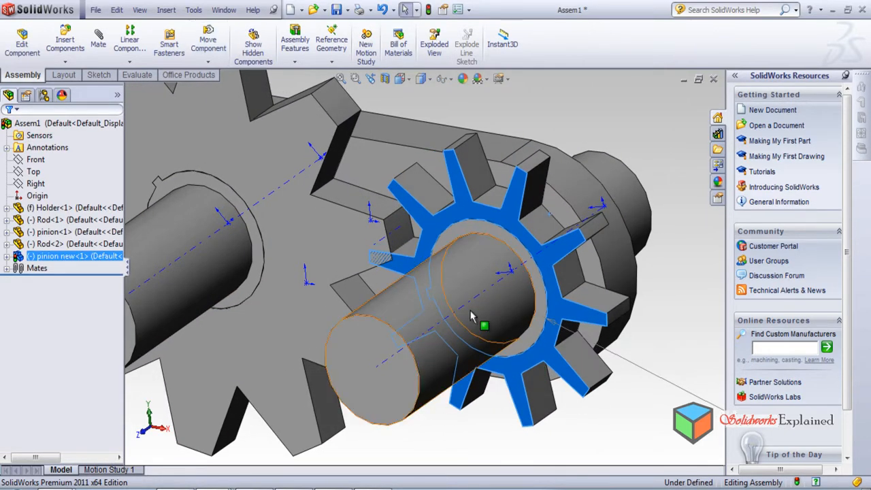
click(621, 123)
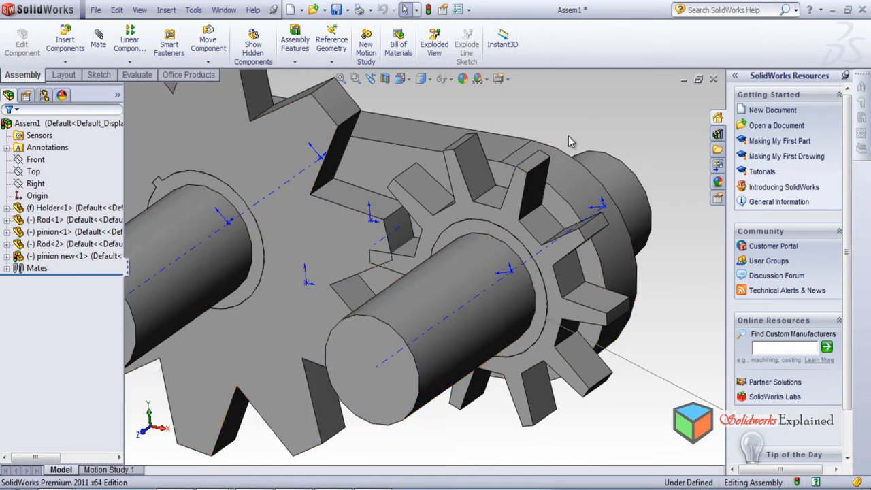
scroll(589, 109, down, 1)
scroll(572, 132, up, 4)
scroll(536, 201, up, 3)
scroll(393, 304, down, 2)
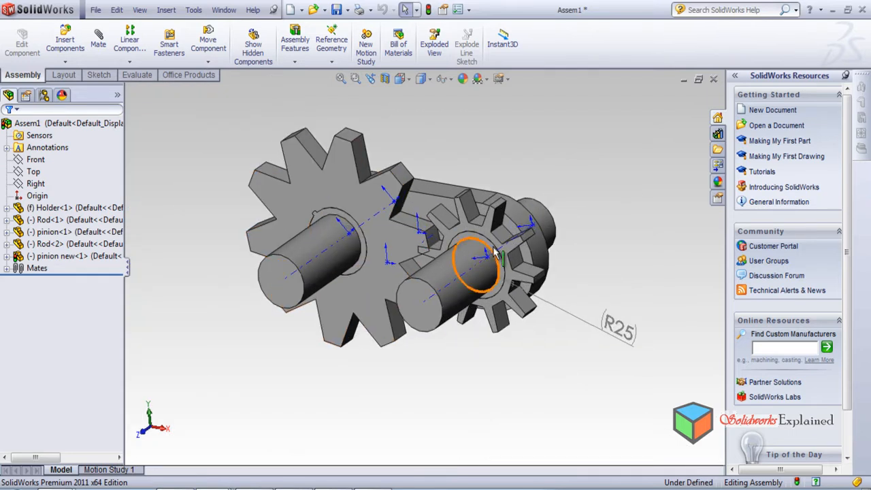
click(544, 300)
drag(543, 301, 270, 290)
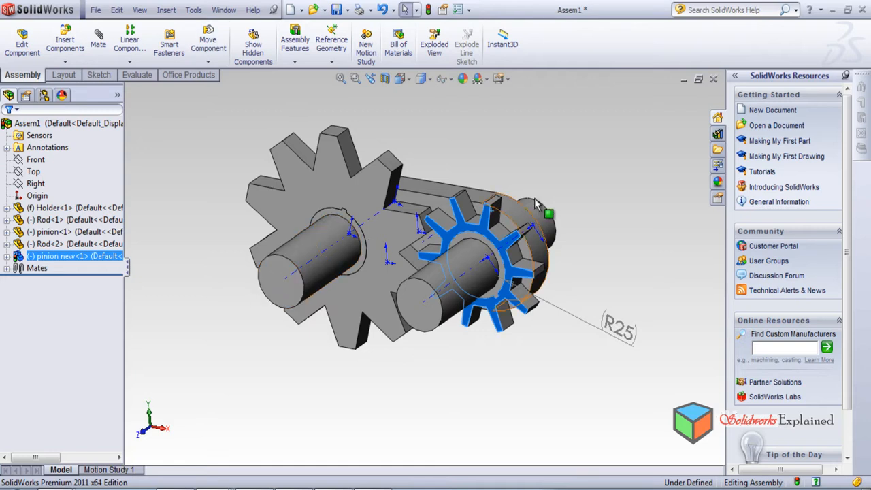
click(513, 178)
Step: Open Motion Study 1 and expand its full animation timeline
mouse_move(306, 350)
middle_down()
mouse_move(322, 263)
mouse_move(297, 245)
mouse_move(302, 346)
middle_up()
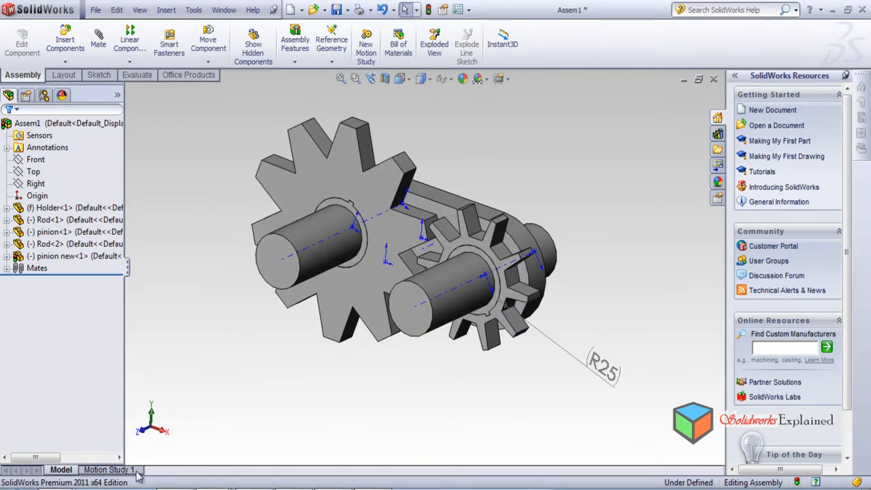
click(109, 469)
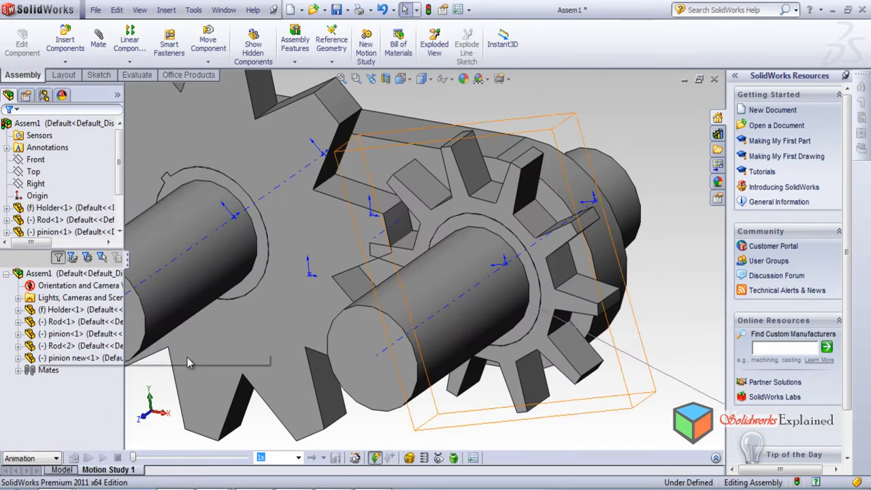
click(717, 459)
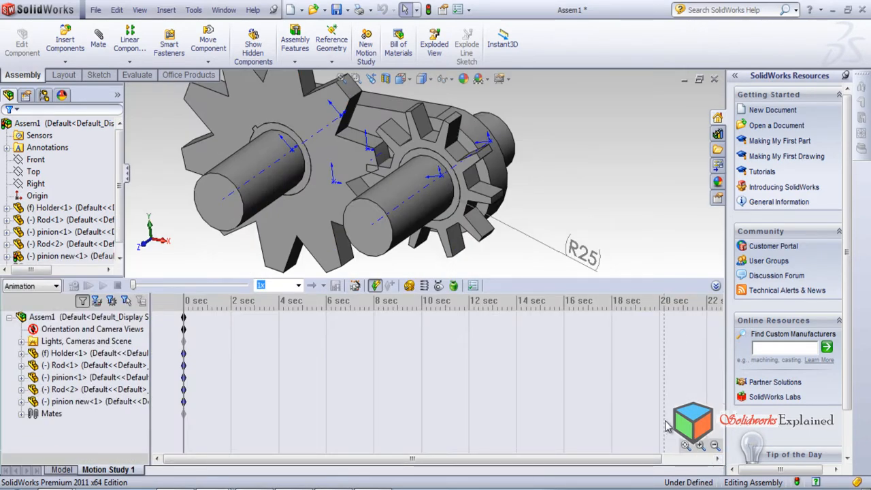
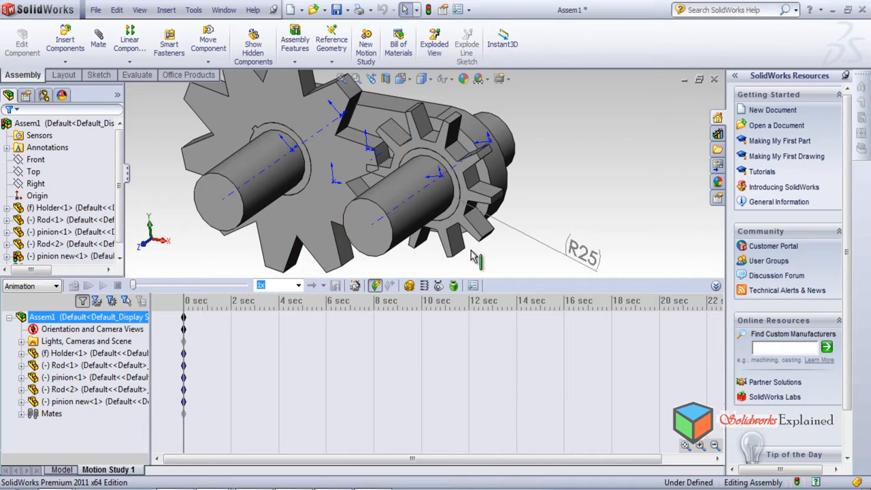
Step: Start a rotary motor in the motion study and assign it to the front face of the new pinion
click(412, 287)
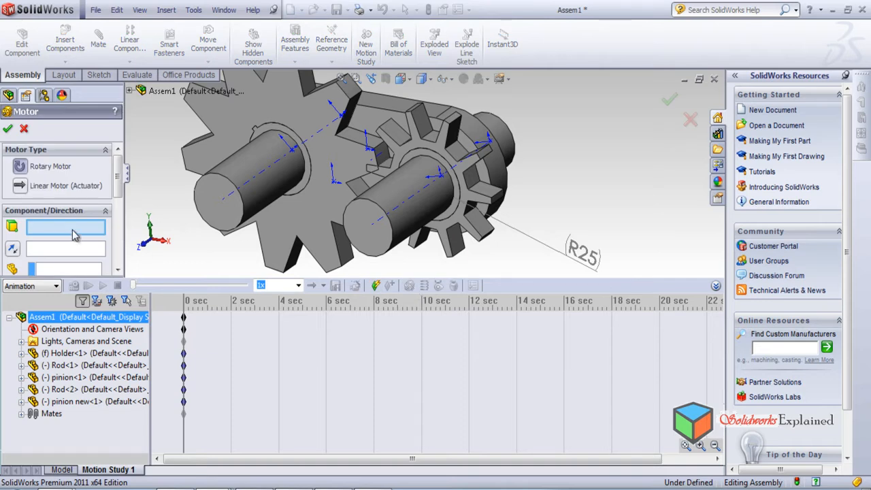
click(716, 286)
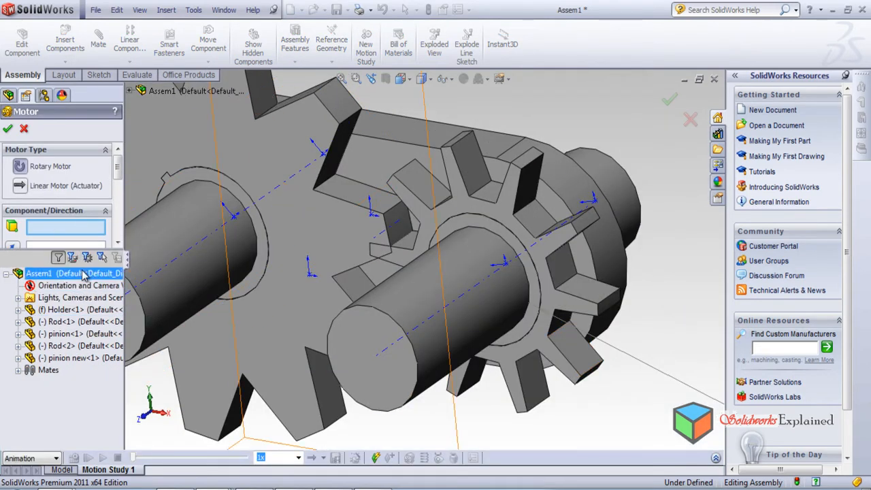
mouse_move(117, 163)
mouse_down()
mouse_move(111, 242)
mouse_move(117, 160)
mouse_up()
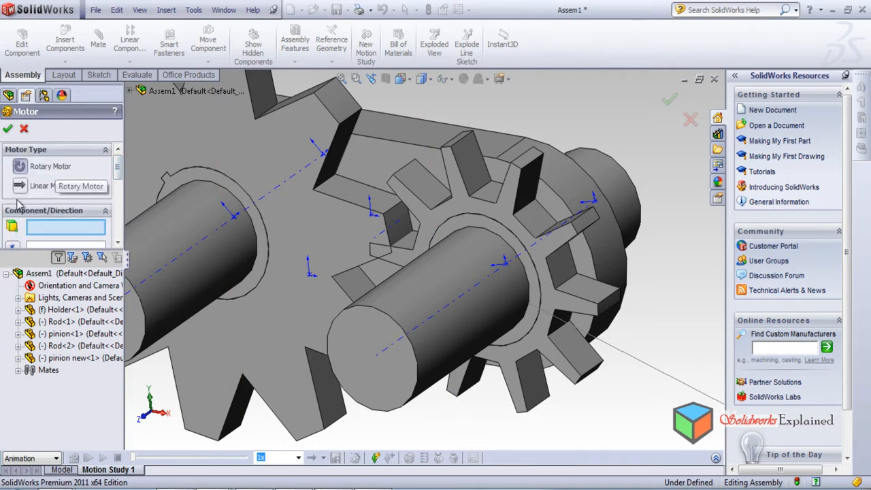
click(118, 245)
click(118, 245)
click(118, 245)
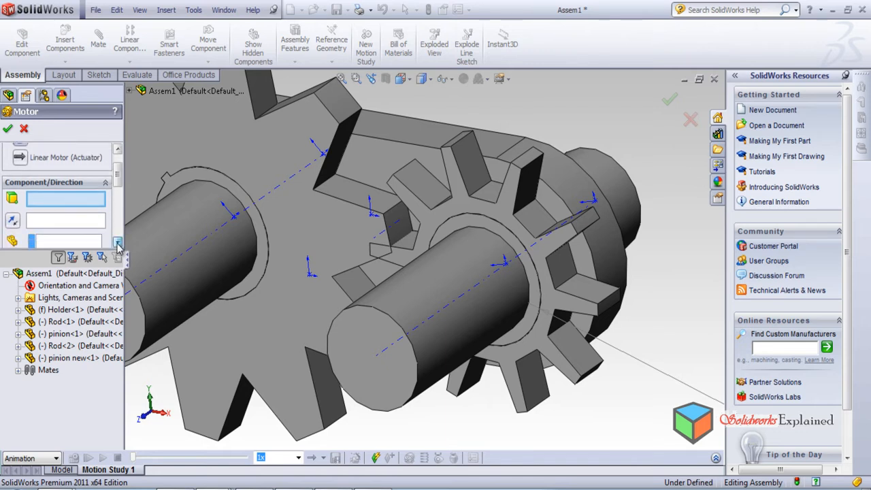
click(118, 245)
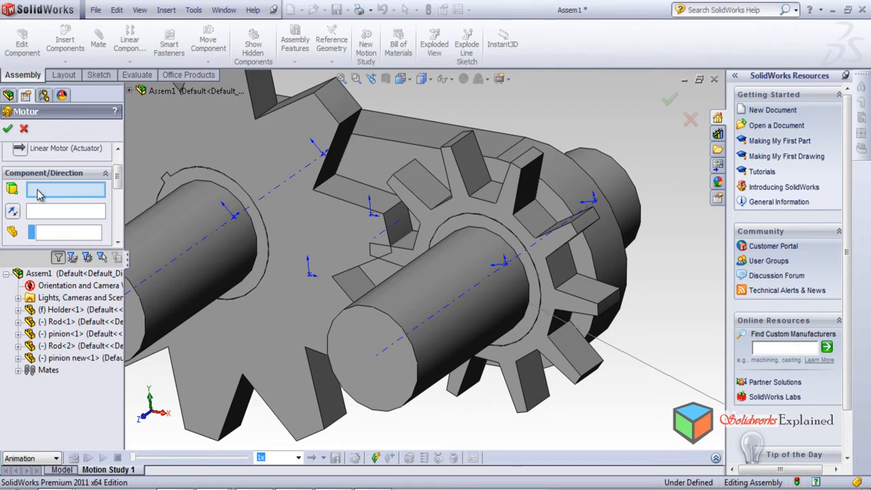
click(464, 202)
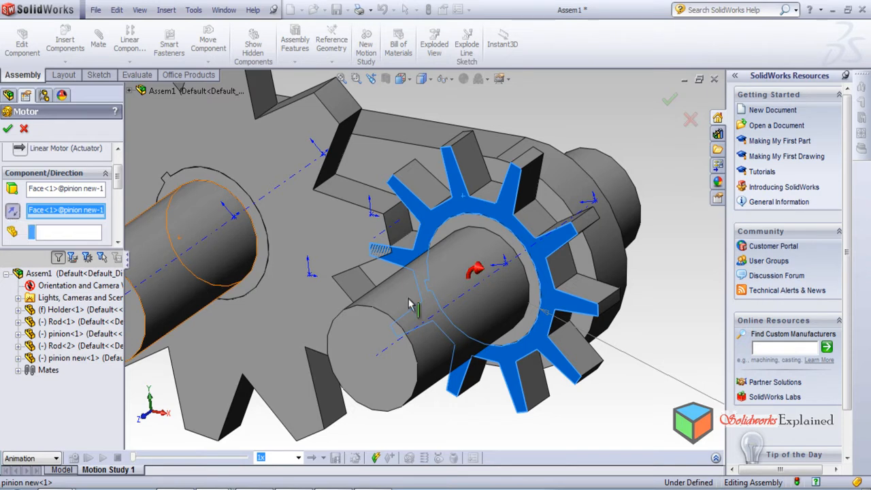
Step: Accept the new pinion's motor at a constant speed of 100 RPM, and calculate and play the motion study
click(118, 244)
click(118, 243)
click(118, 244)
click(118, 244)
click(118, 244)
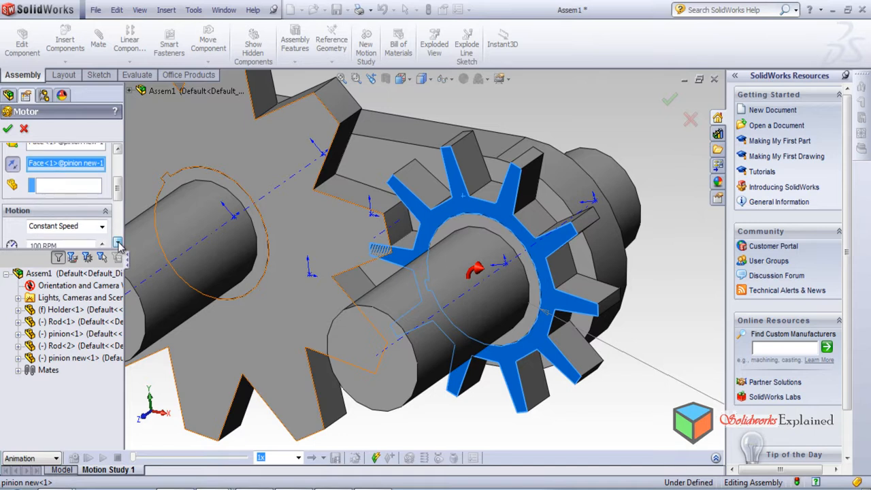
mouse_move(118, 197)
mouse_down()
mouse_move(119, 230)
mouse_move(118, 181)
mouse_up()
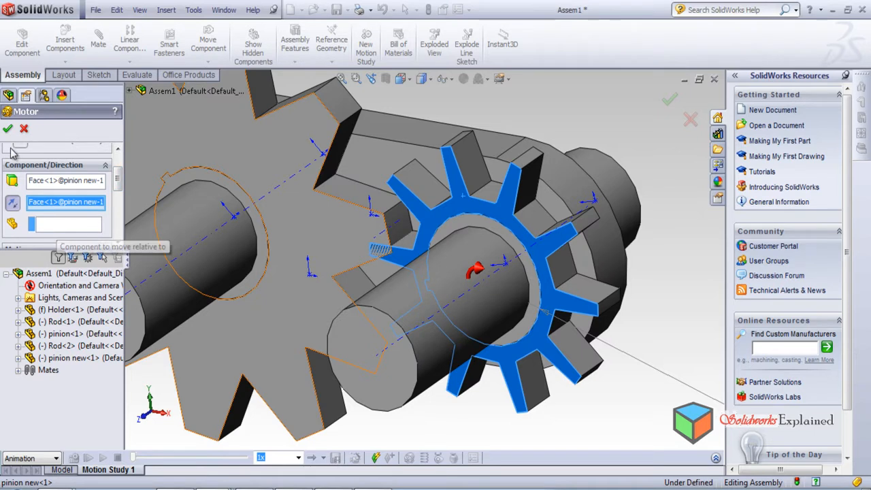
click(6, 129)
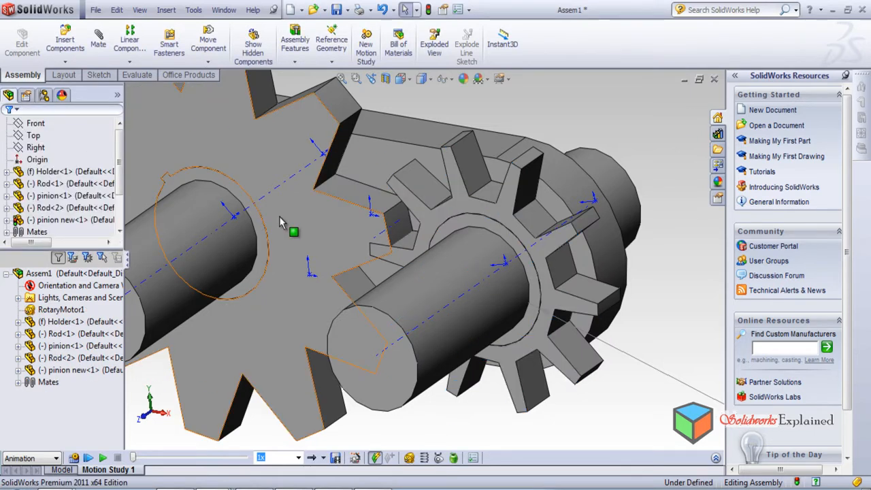
click(74, 458)
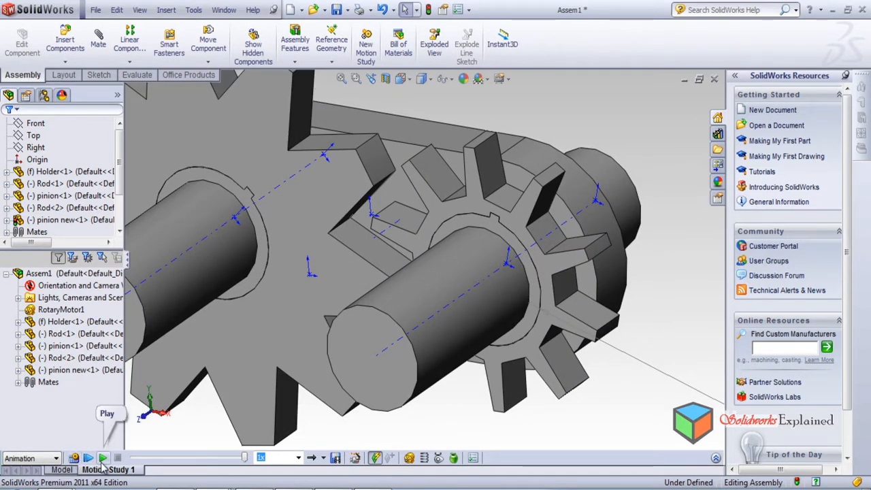
click(101, 460)
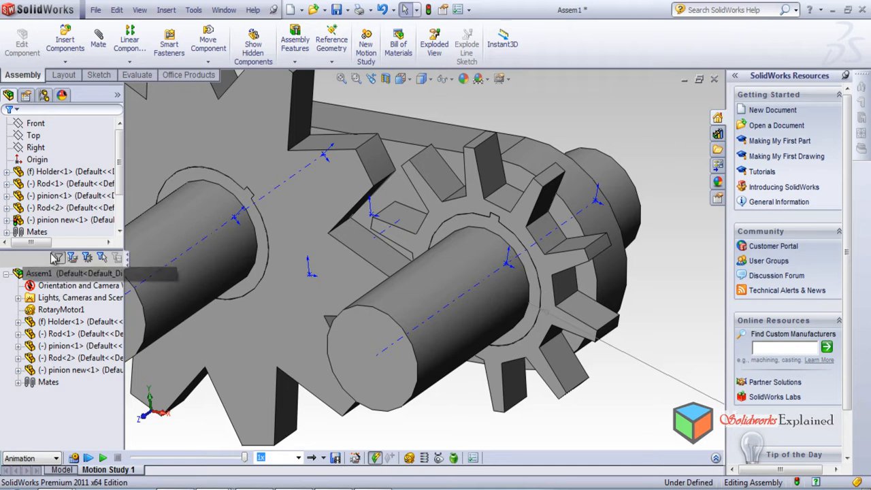
Step: Review the rotary motor's face, direction and speed settings and close them without changes
click(42, 370)
click(55, 310)
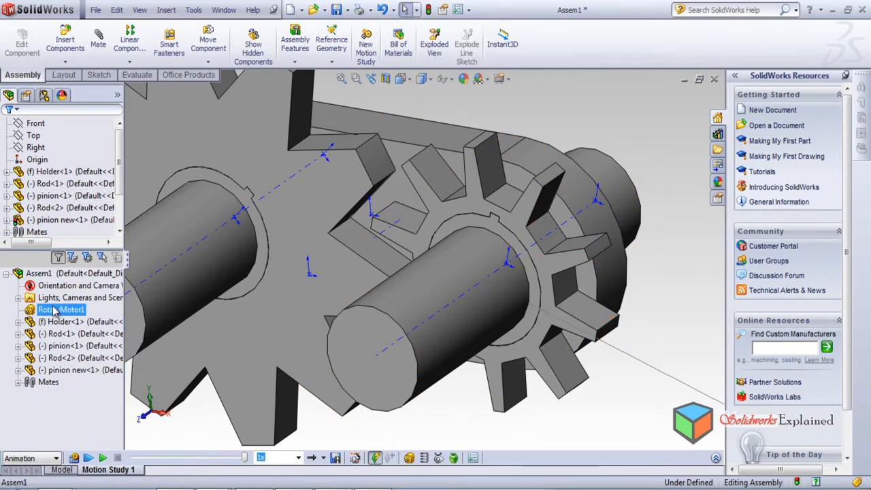
right_click(56, 313)
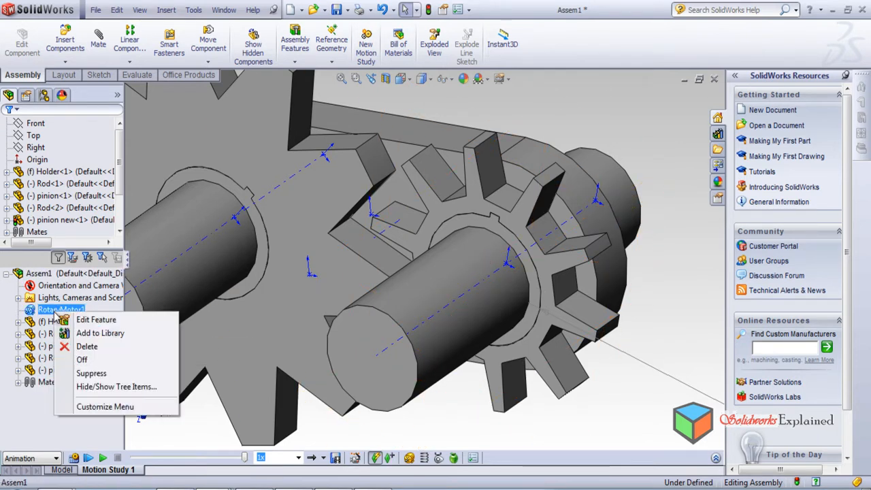
click(92, 319)
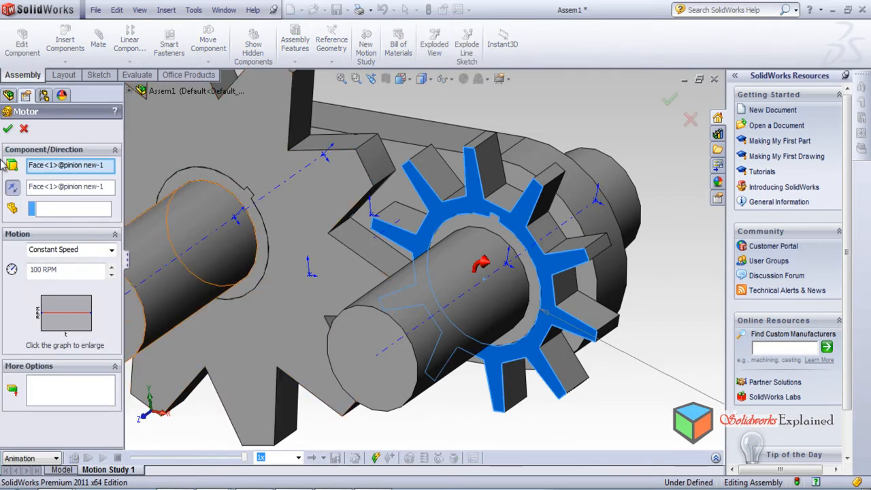
click(24, 129)
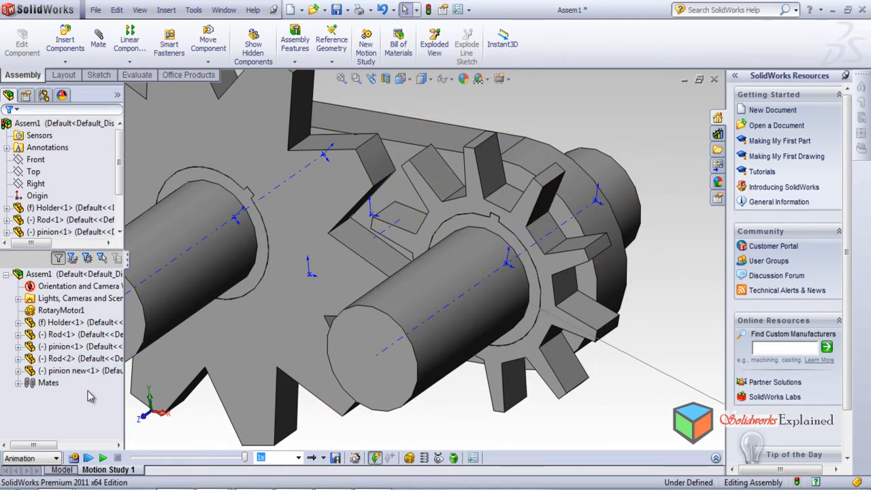
Step: Delete the gear mate between the larger gear and the new pinion from the motion study's mates
scroll(220, 353, up, 5)
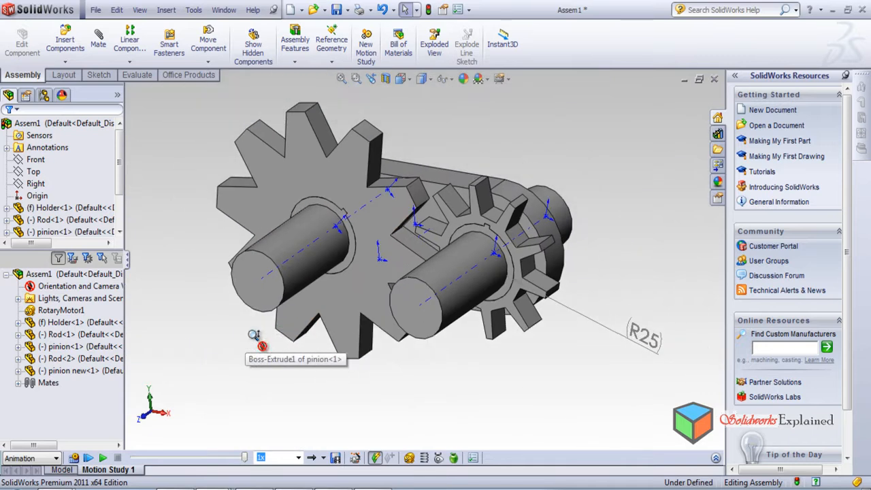
drag(305, 216, 372, 272)
scroll(449, 262, down, 3)
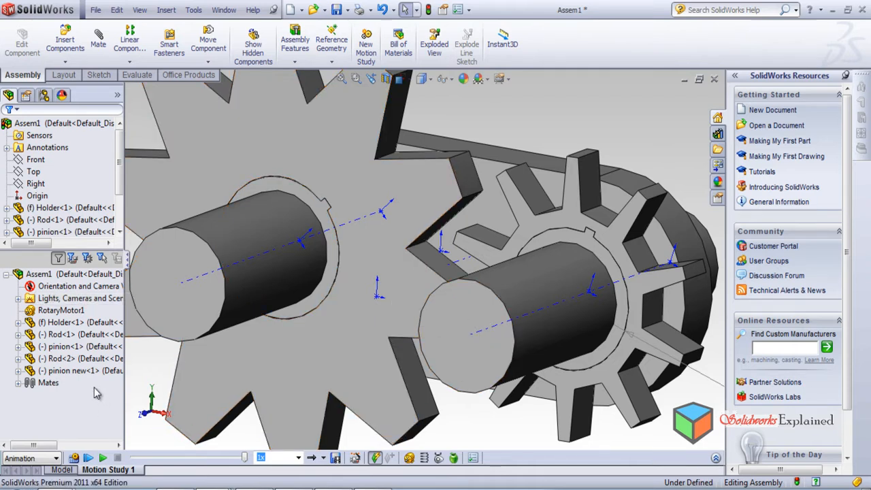
click(20, 383)
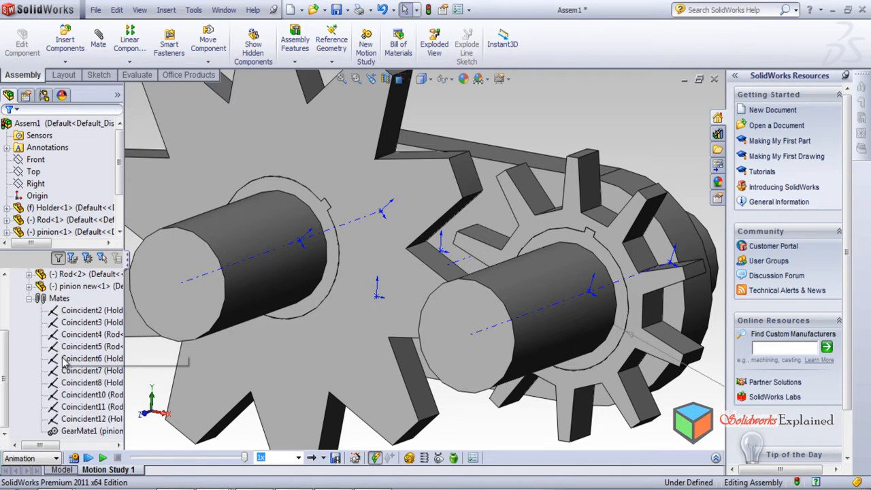
click(83, 433)
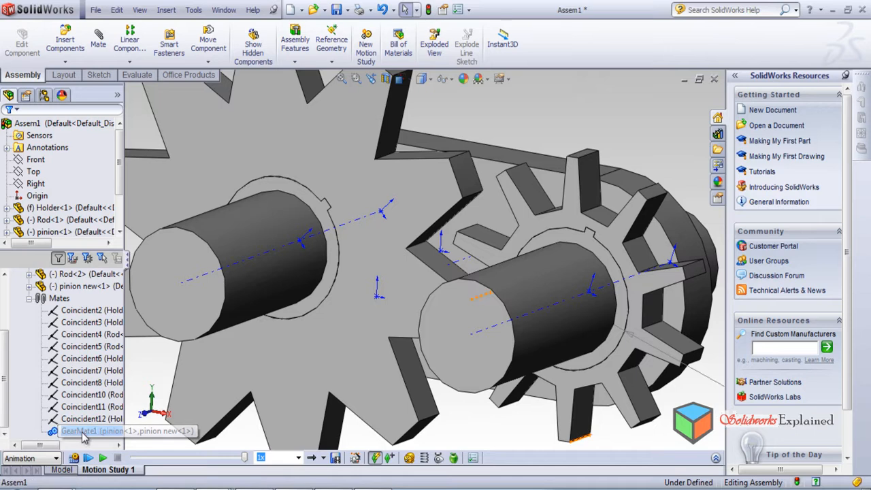
right_click(83, 433)
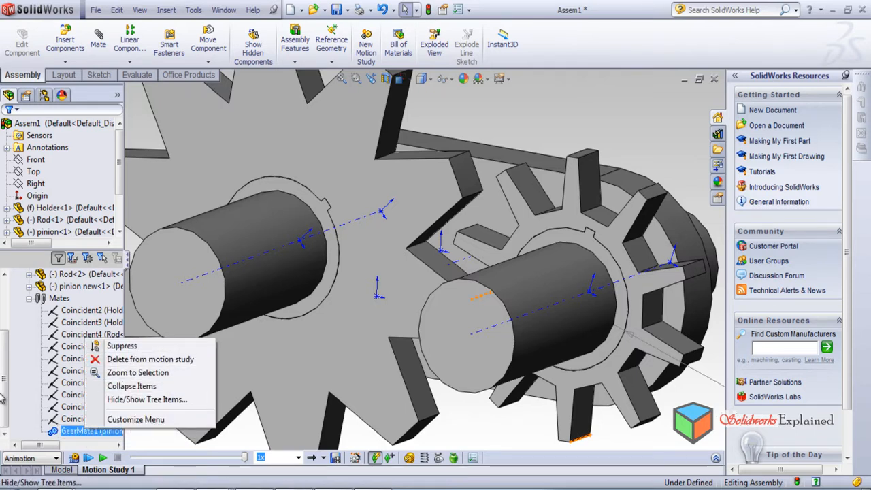
key(Escape)
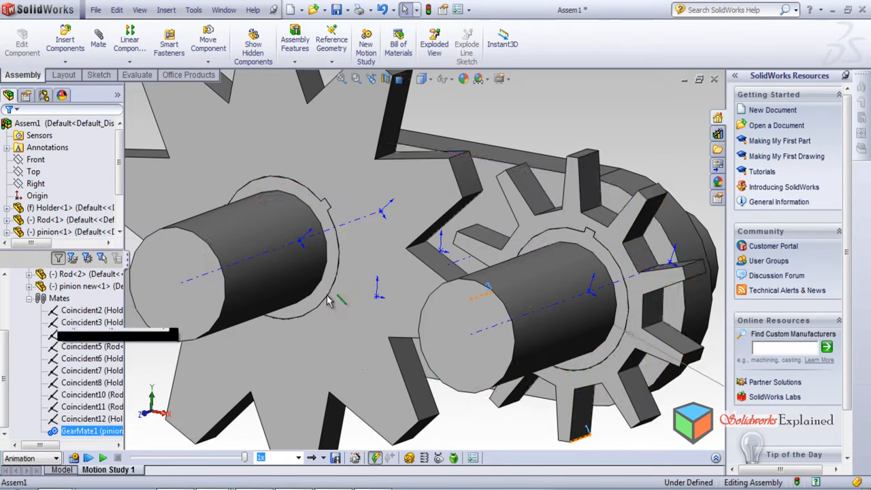
scroll(429, 402, up, 2)
key(f)
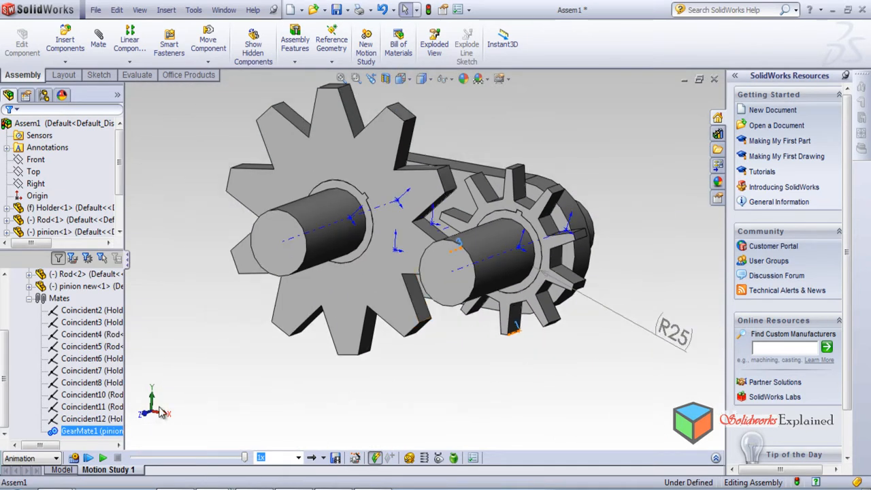
click(227, 411)
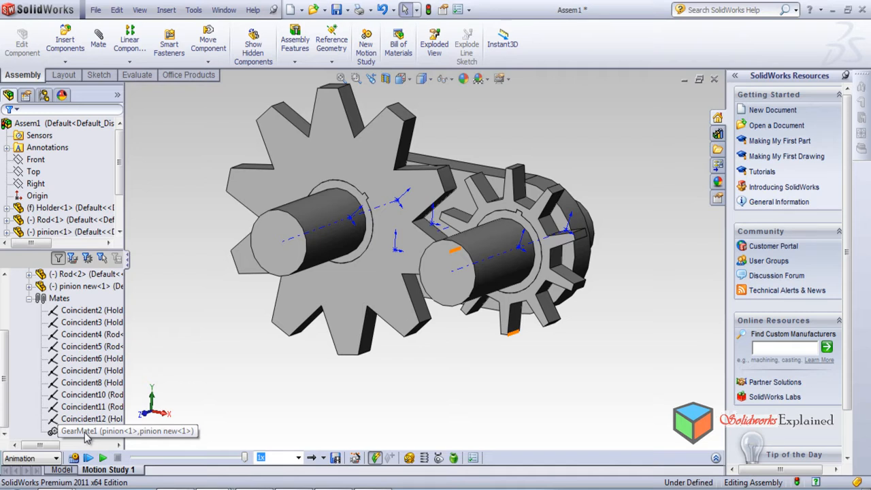
right_click(87, 437)
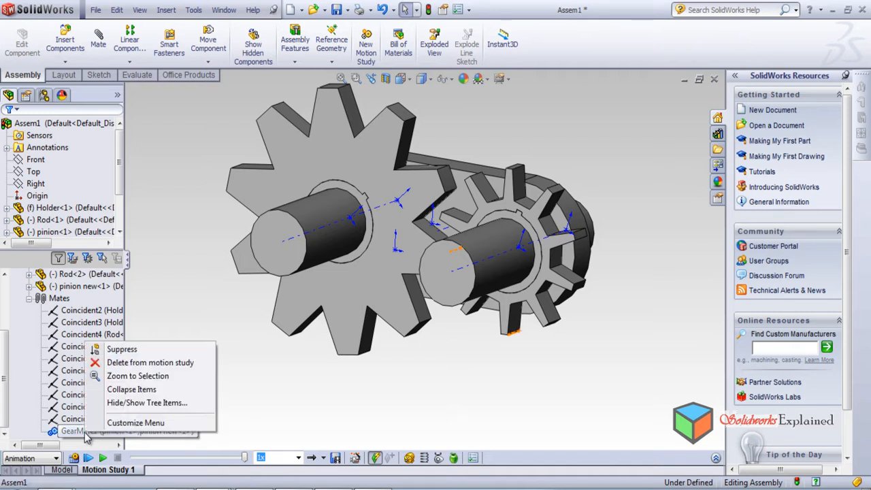
click(161, 363)
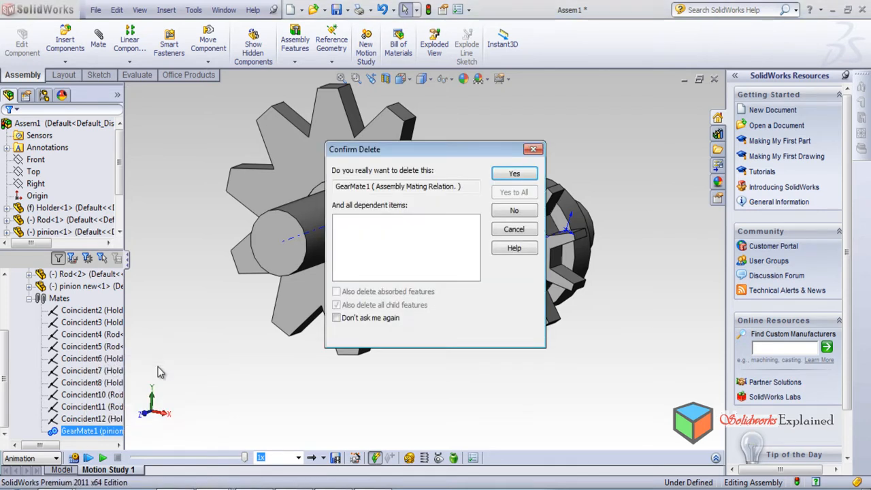
click(514, 174)
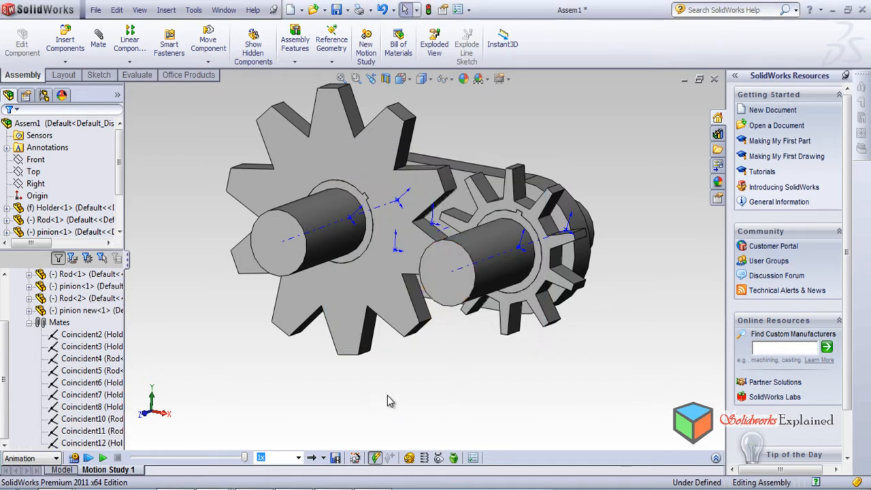
Step: Try to mate a tooth edge of the new pinion coincident with a tooth edge of the larger gear, declining the initial animation state update
scroll(370, 404, down, 3)
middle_drag(539, 276, 476, 293)
scroll(439, 194, down, 8)
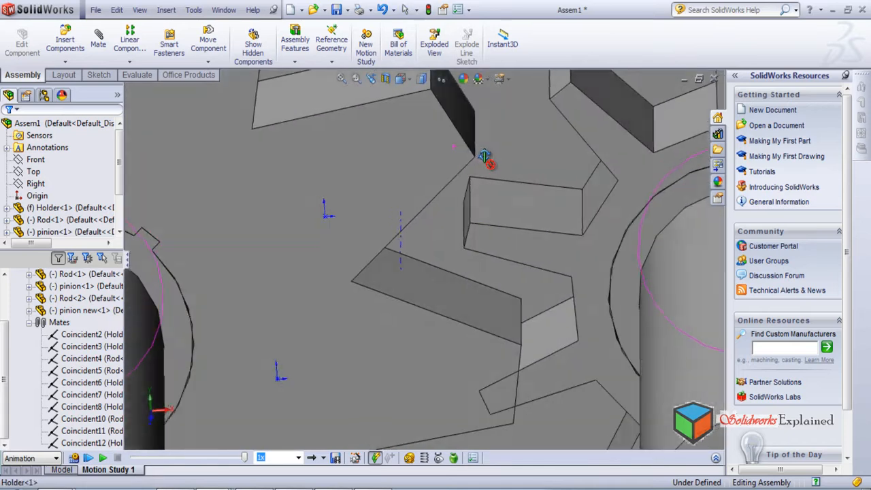
middle_drag(484, 158, 483, 156)
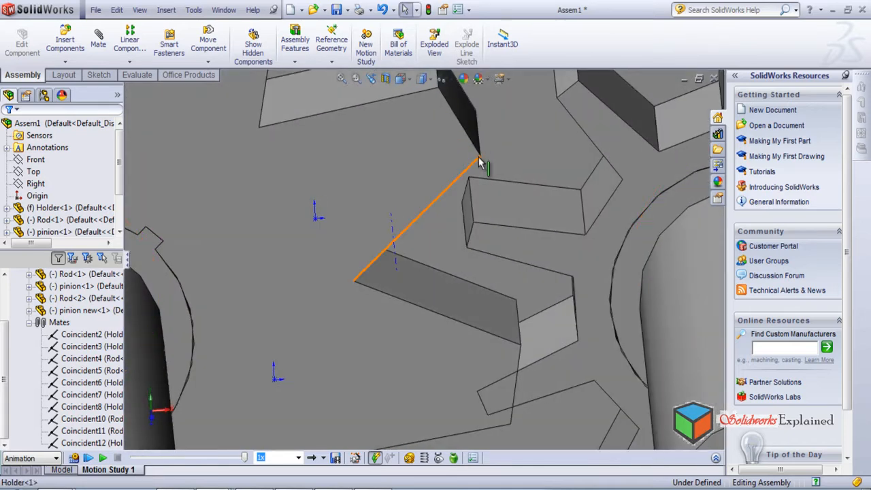
middle_drag(457, 222, 458, 203)
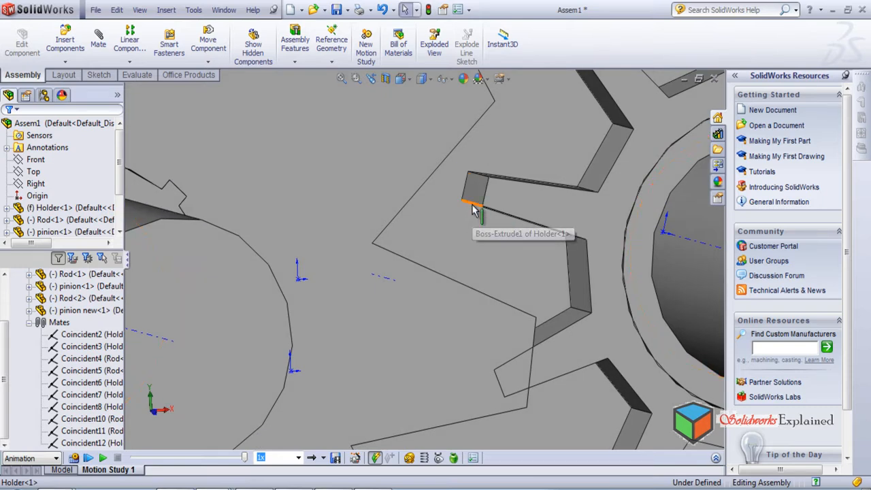
click(472, 206)
middle_drag(418, 291, 387, 280)
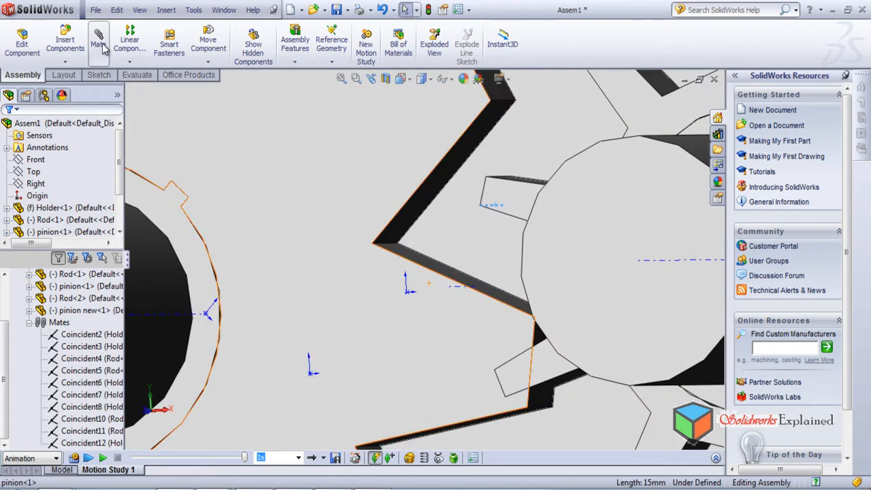
click(102, 50)
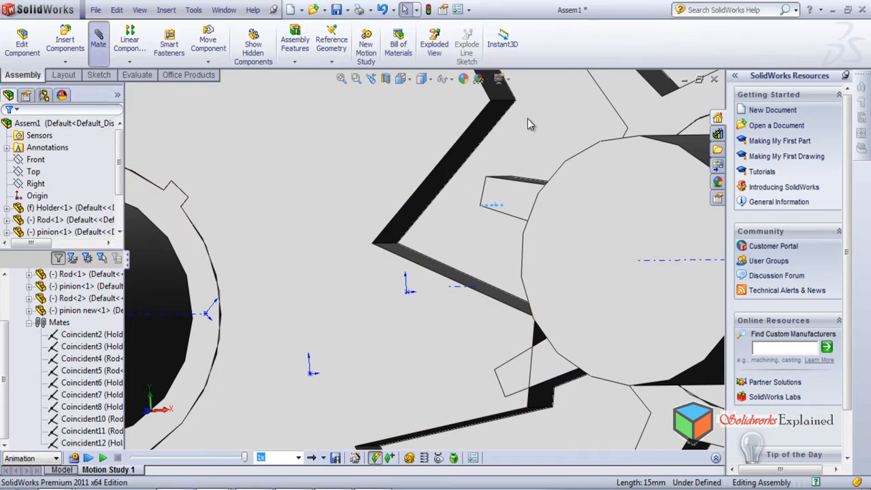
click(502, 102)
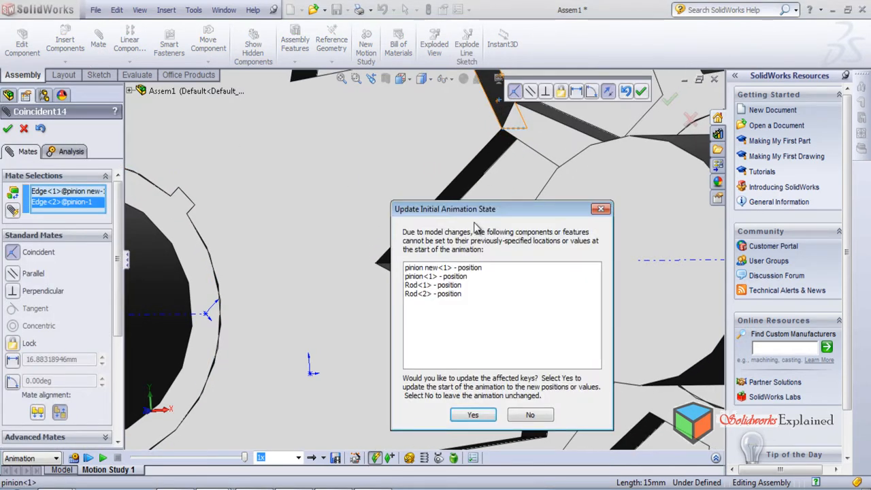
click(531, 416)
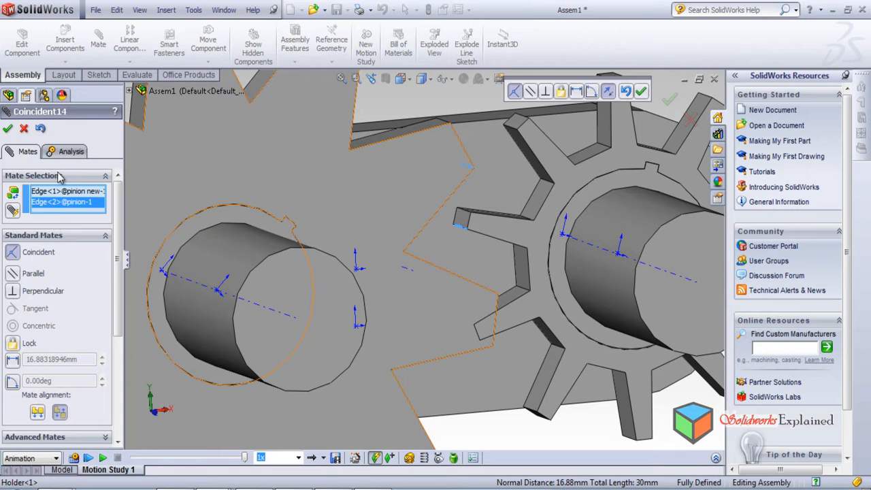
click(24, 131)
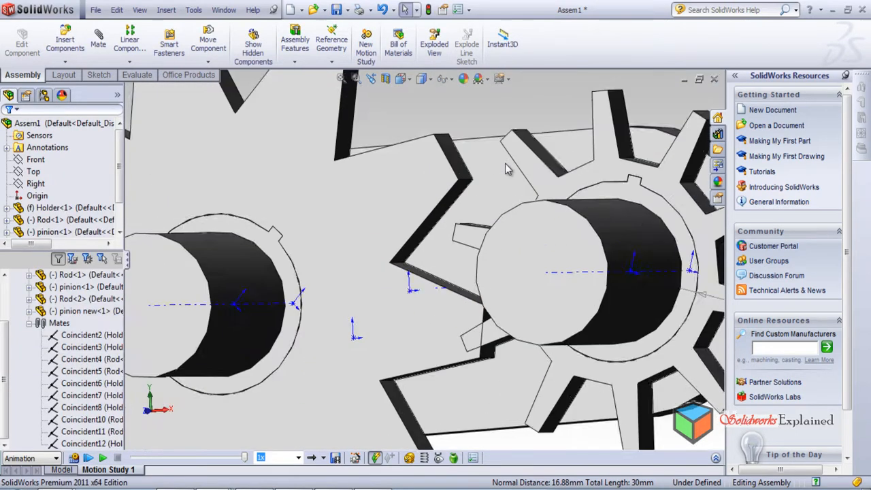
middle_drag(520, 173, 506, 194)
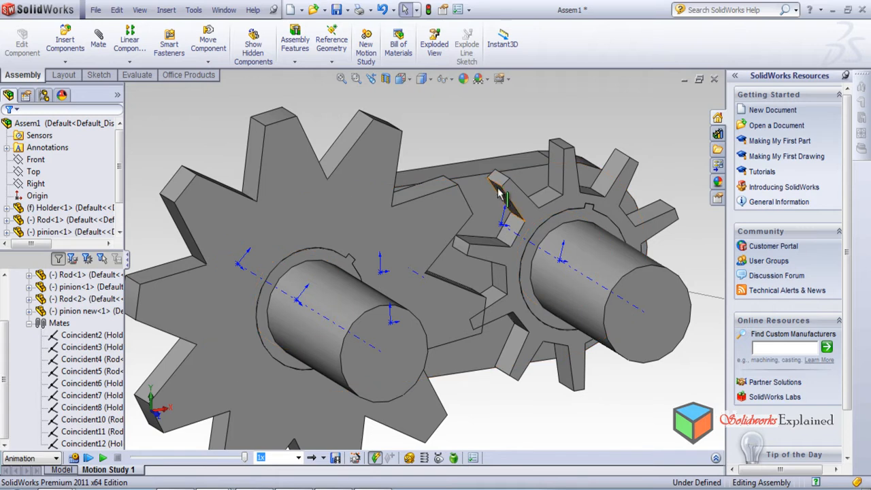
Step: Mate a tooth-tip edge of the new pinion coincident with a tooth edge of the larger gear, accepting the initial animation state update
scroll(500, 195, down, 5)
click(476, 224)
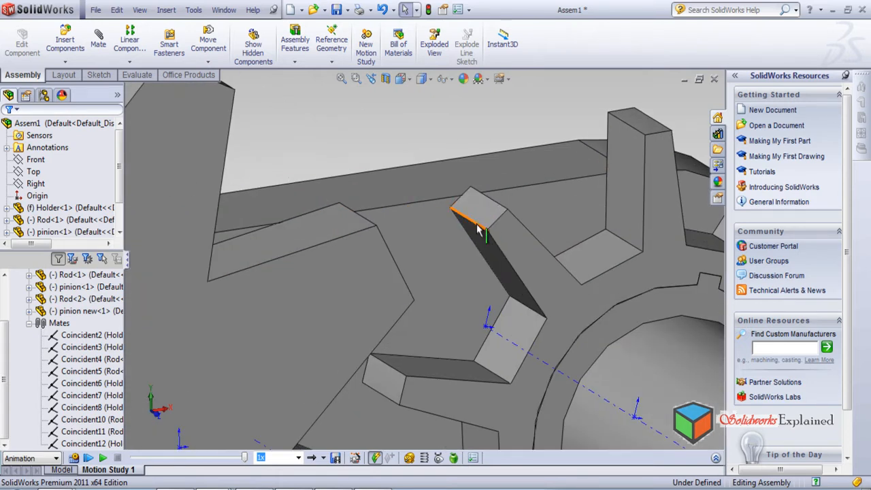
click(102, 39)
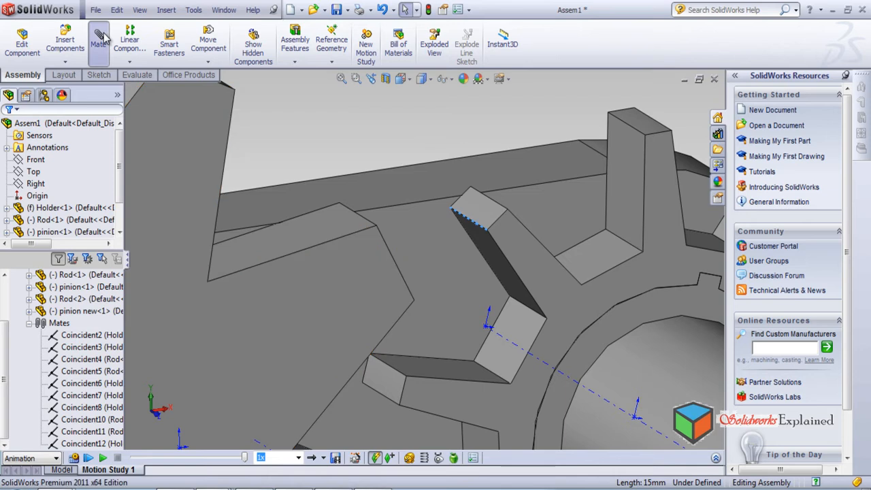
click(370, 220)
click(366, 220)
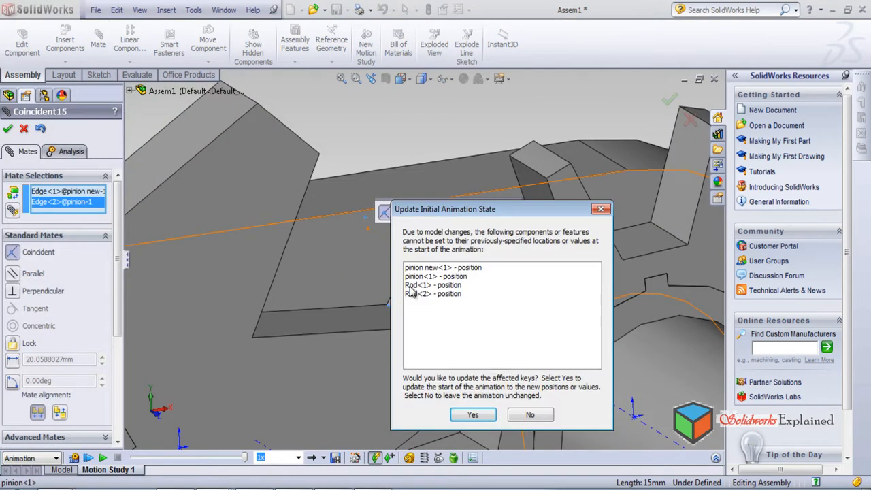
click(469, 415)
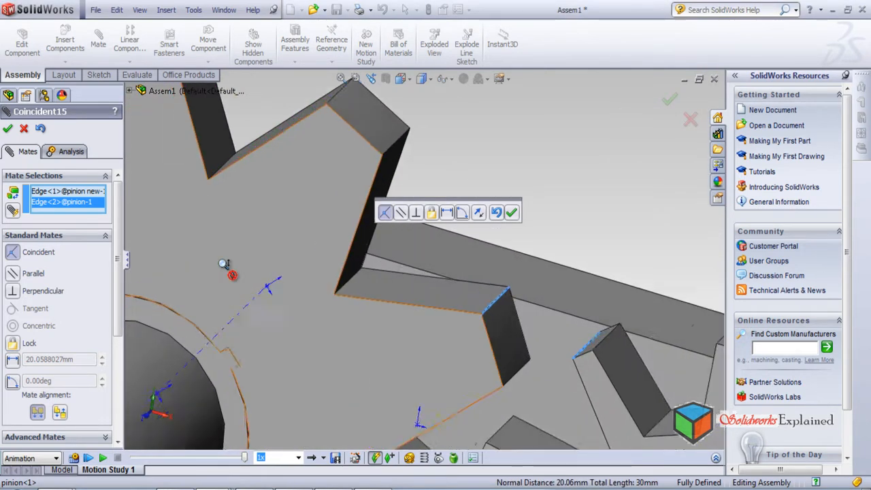
click(7, 133)
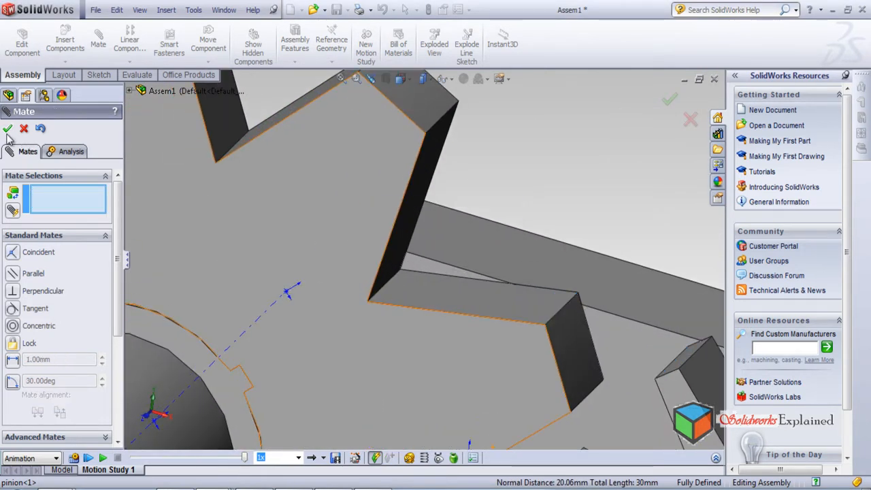
scroll(375, 224, up, 4)
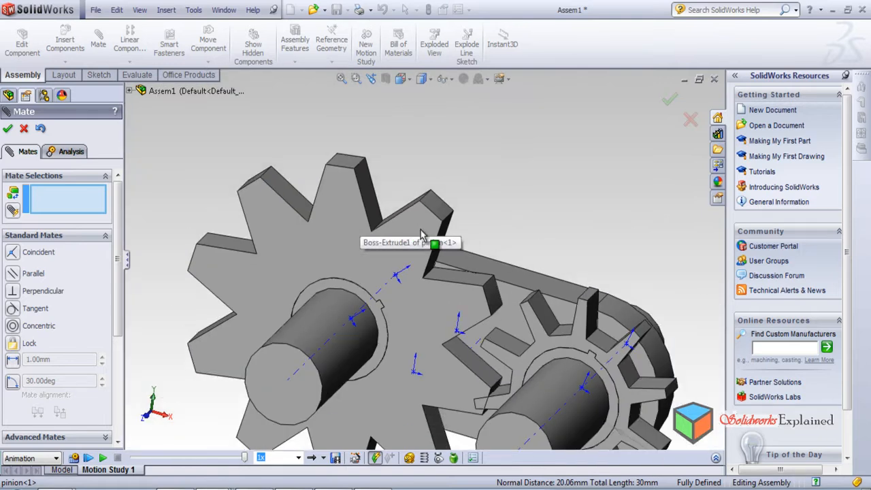
scroll(540, 411, down, 3)
scroll(518, 409, up, 3)
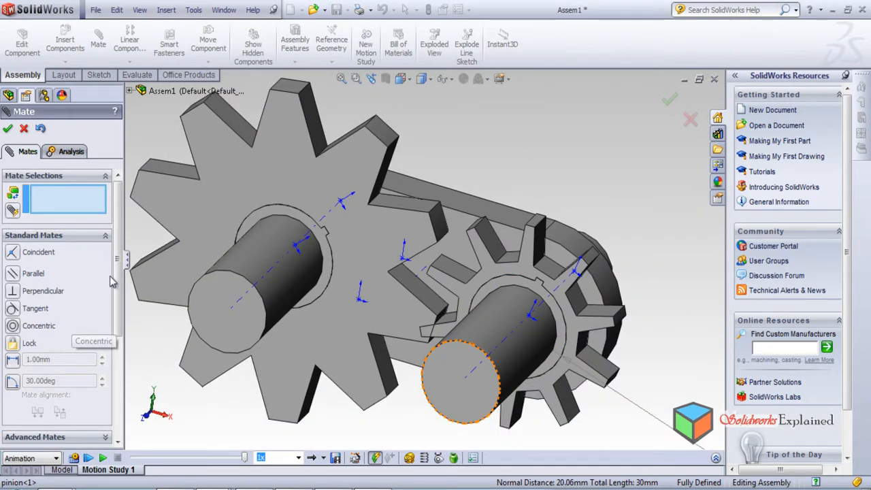
drag(122, 286, 124, 405)
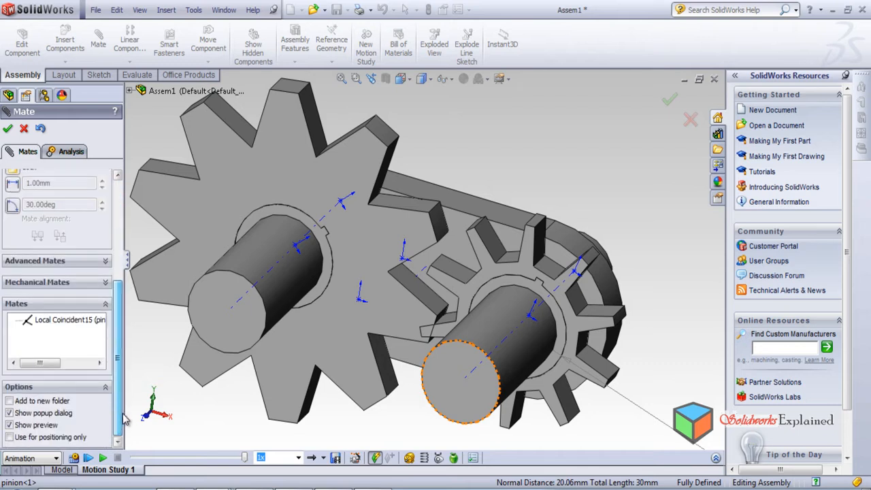
click(73, 284)
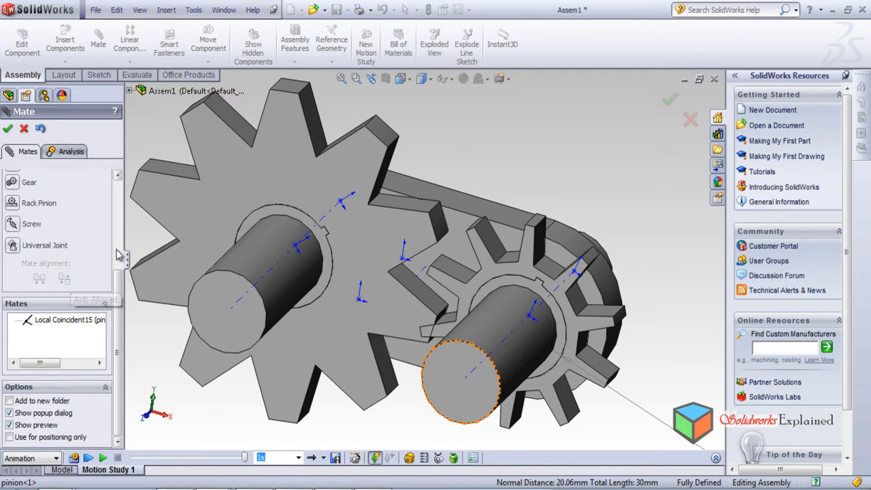
click(11, 183)
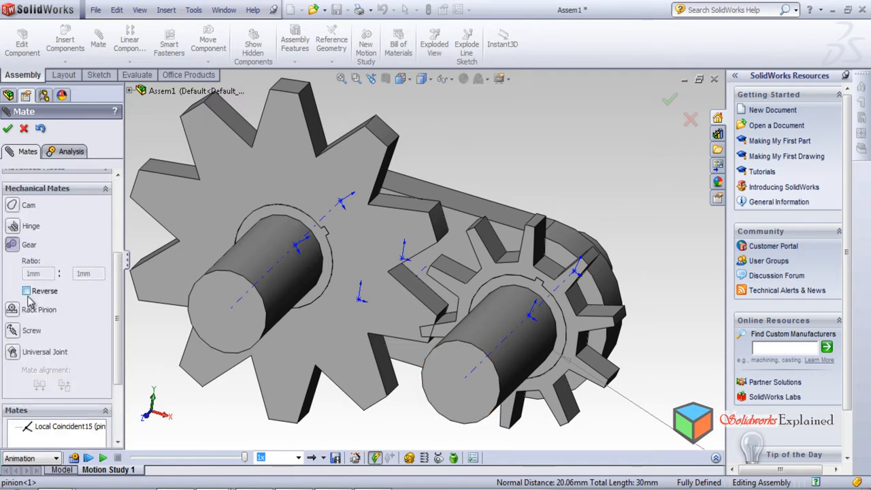
click(23, 131)
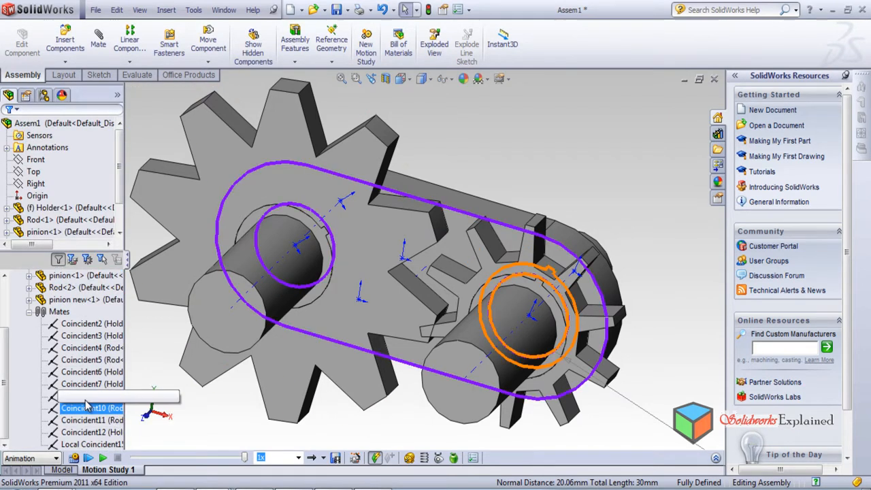
Step: Review the motion study's mates and inspect the gears' tooth edges joined by the local coincident mate from several angles
click(28, 312)
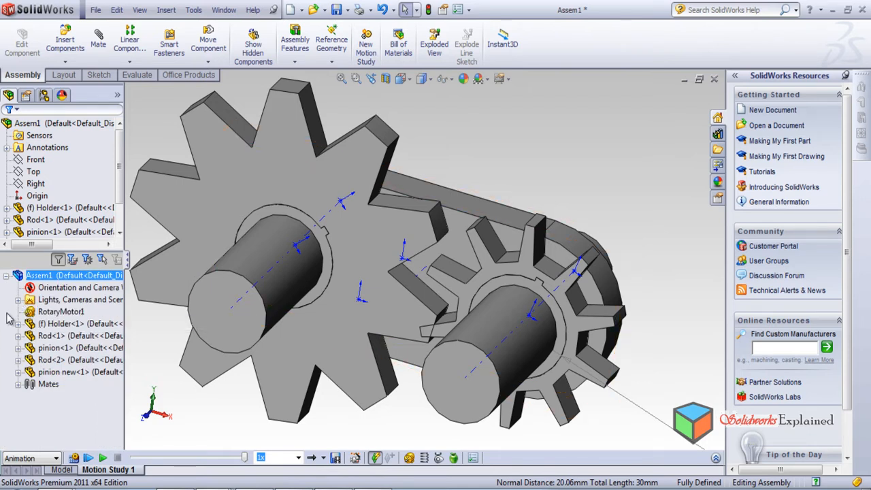
click(20, 384)
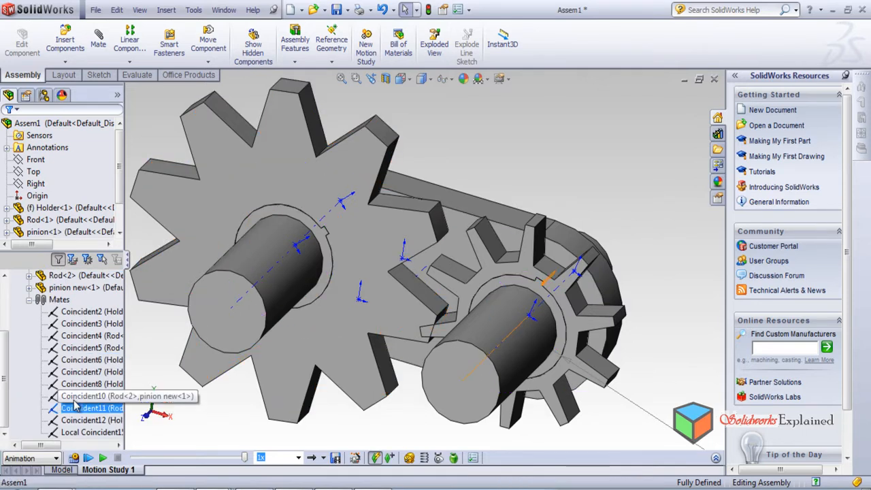
middle_drag(371, 264, 371, 391)
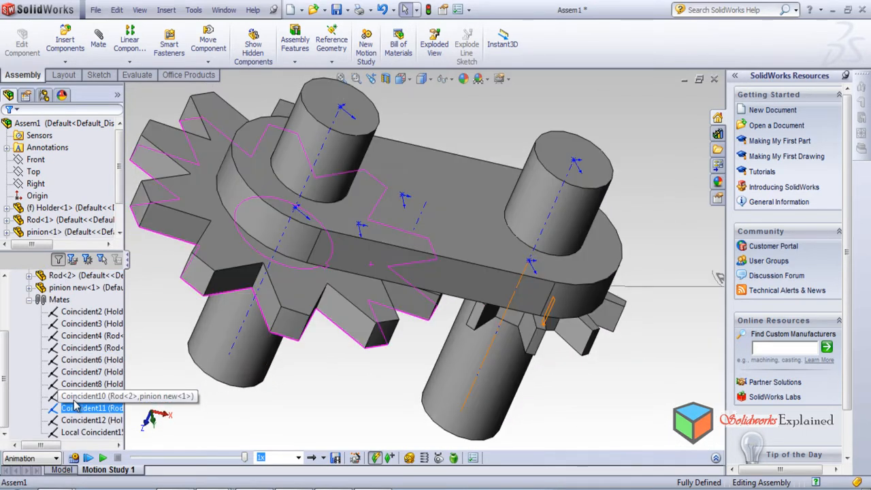
click(59, 433)
click(86, 420)
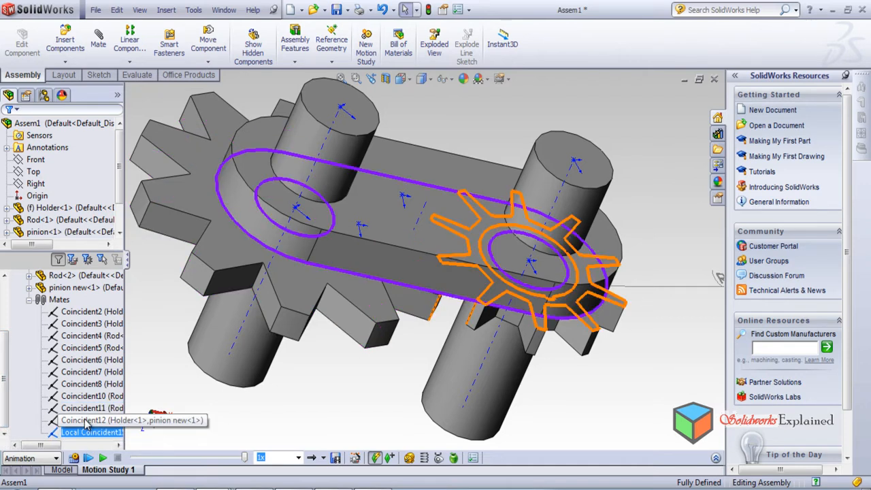
middle_drag(295, 354, 544, 299)
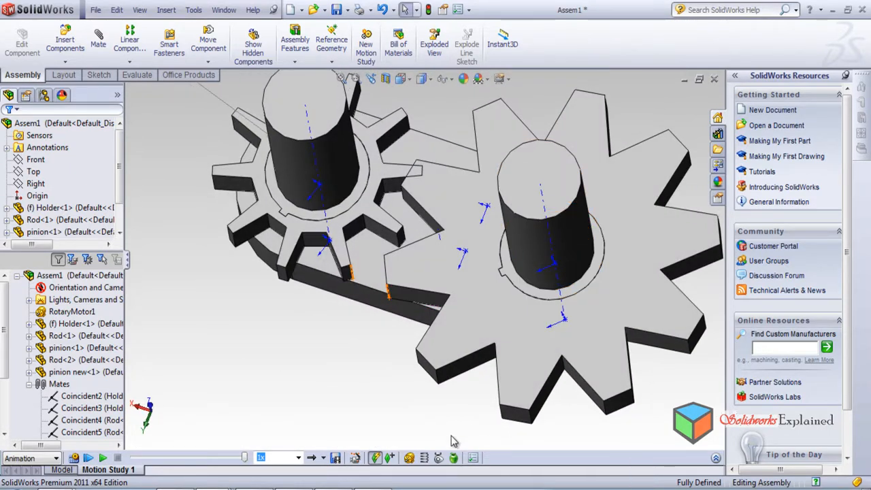
scroll(422, 435, down, 3)
scroll(385, 436, up, 5)
middle_drag(409, 333, 531, 290)
scroll(363, 280, up, 3)
scroll(538, 291, up, 3)
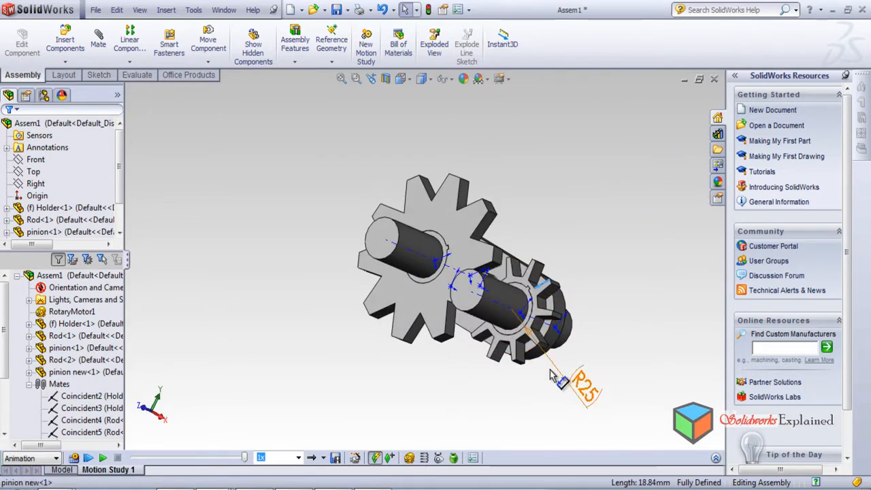
Step: Try to rotate the new pinion and the larger gear by hand to test their freedom of movement
click(537, 323)
drag(537, 323, 549, 269)
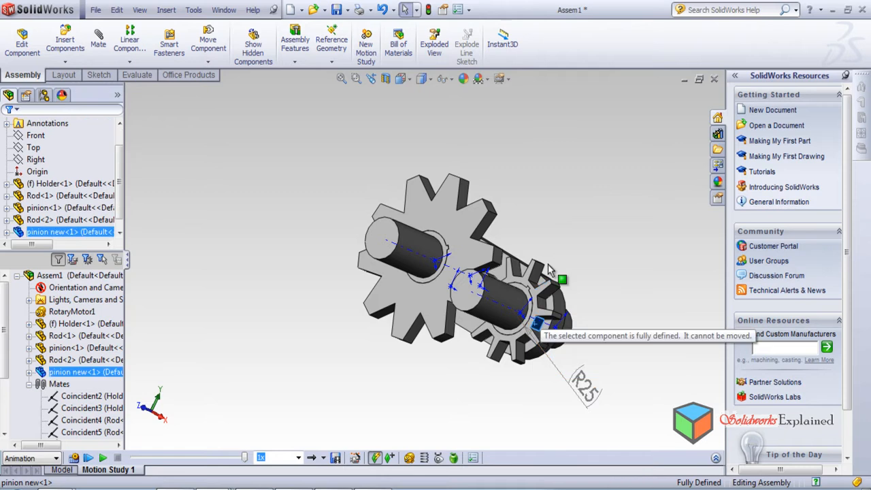
click(29, 384)
click(395, 367)
click(468, 272)
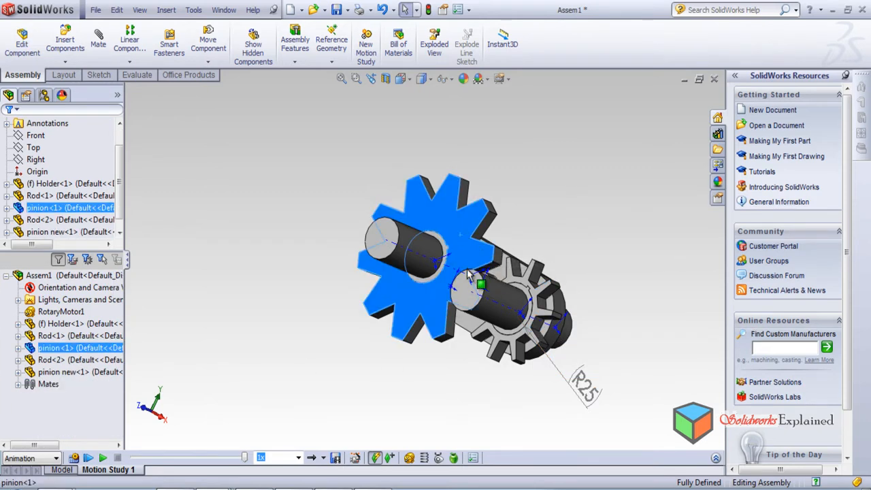
drag(467, 272, 496, 293)
Step: Rotate the larger gear and the new pinion by hand to position their teeth between each other
key(ctrl+8)
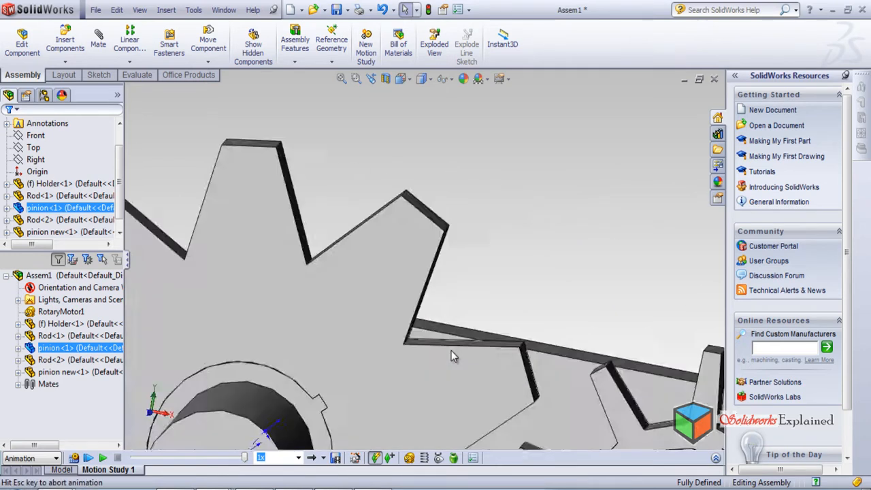
scroll(527, 332, down, 3)
scroll(512, 335, up, 5)
drag(443, 245, 318, 309)
scroll(340, 334, down, 2)
middle_drag(353, 347, 310, 346)
scroll(318, 303, up, 3)
drag(367, 222, 422, 327)
scroll(424, 340, down, 2)
middle_drag(428, 366, 414, 383)
mouse_move(526, 283)
middle_down()
mouse_move(550, 337)
mouse_move(562, 281)
mouse_move(535, 278)
middle_up()
drag(571, 273, 590, 366)
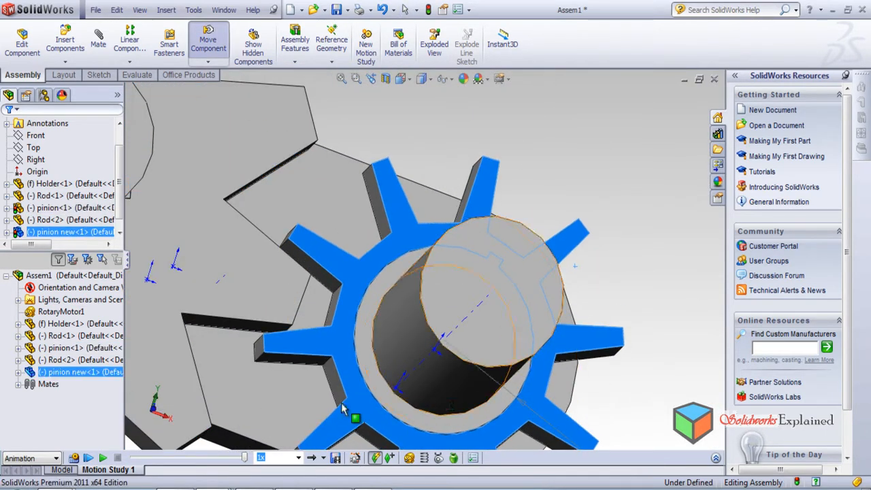
Step: Pick a tooth-tip edge of the new pinion and a tooth edge of the larger gear for a mate, accepting the initial animation state update
scroll(278, 306, down, 3)
mouse_move(331, 292)
middle_down()
mouse_move(346, 334)
mouse_move(327, 276)
middle_up()
click(320, 206)
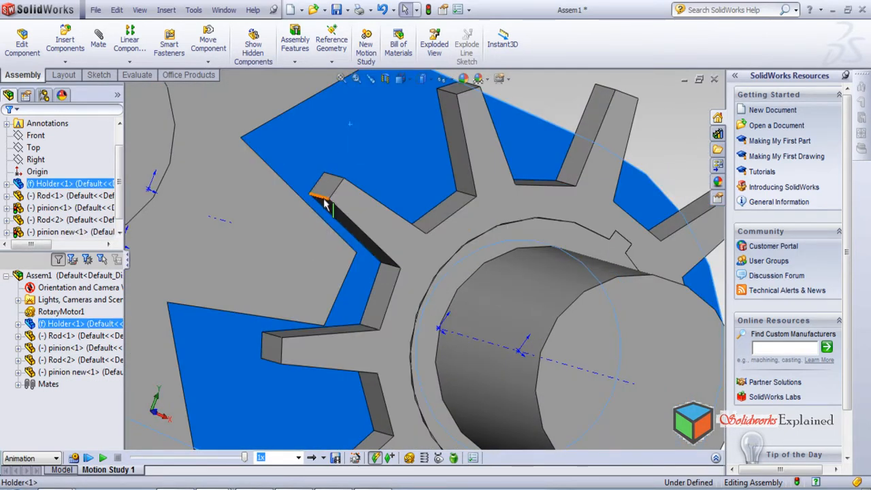
click(325, 205)
click(98, 41)
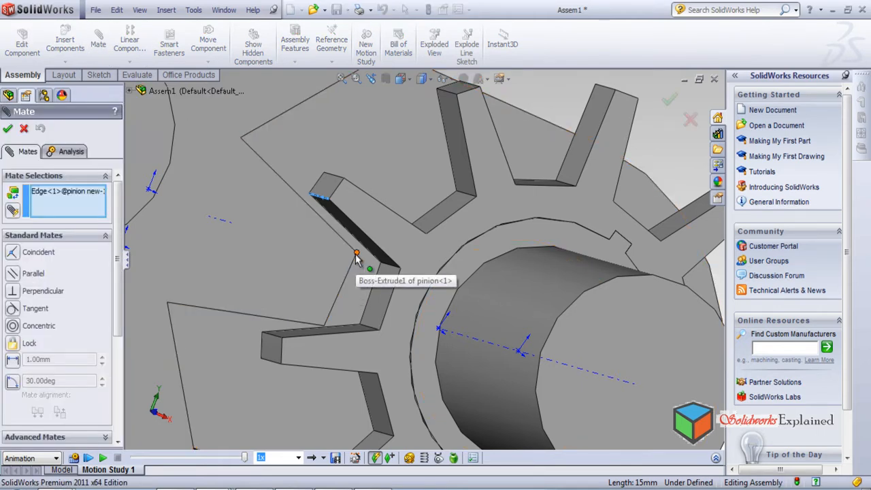
middle_drag(336, 279, 303, 280)
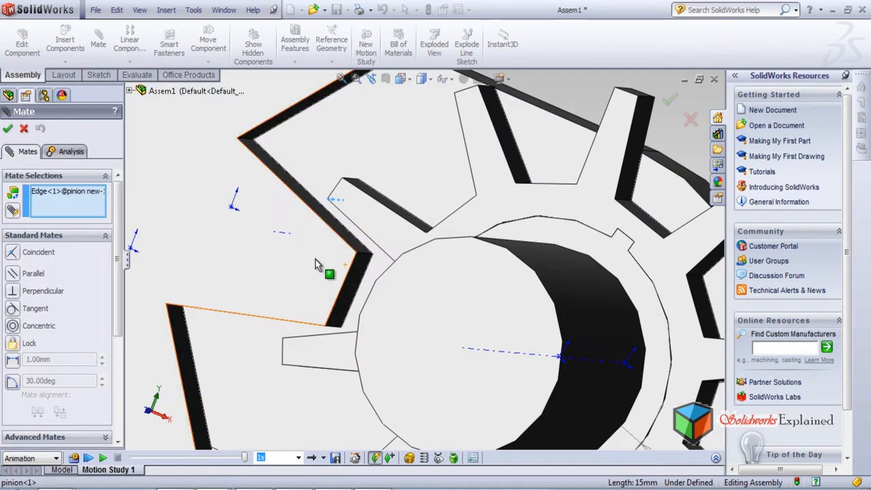
click(362, 257)
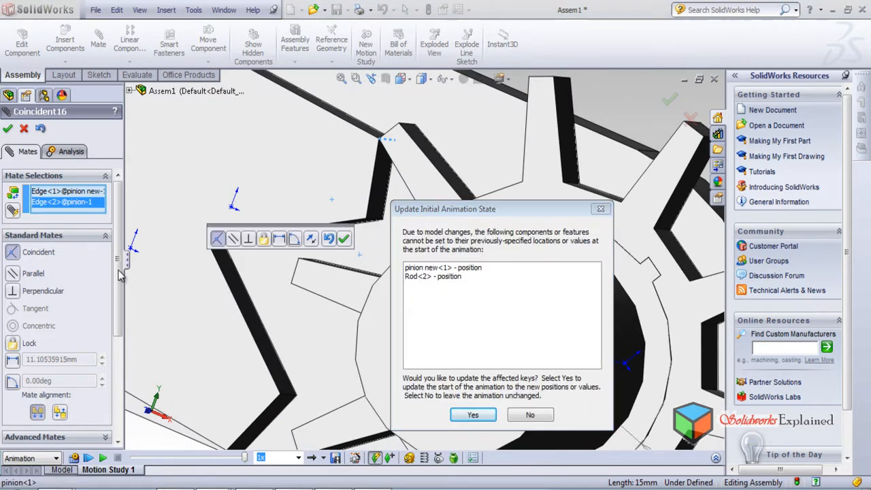
click(473, 415)
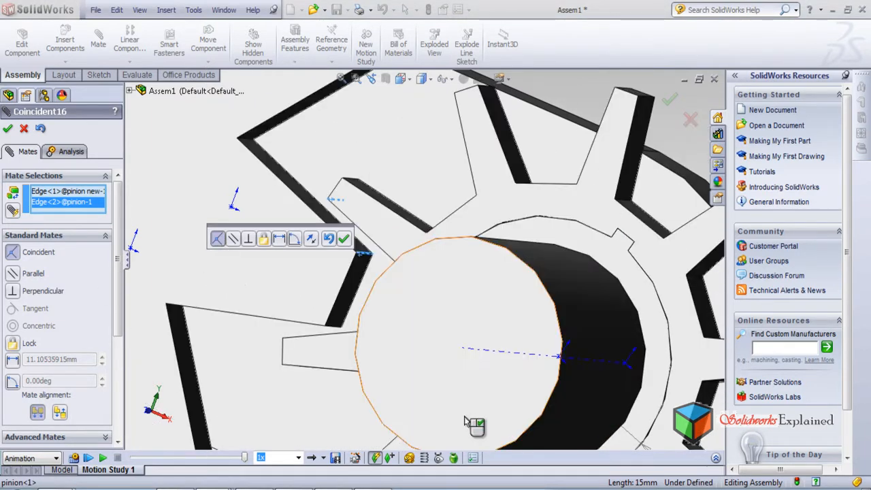
Step: Make the mate between the two tooth edges a mechanical gear mate with a ratio of 4 mm to 1 mm
scroll(117, 343, down, 3)
scroll(117, 342, down, 3)
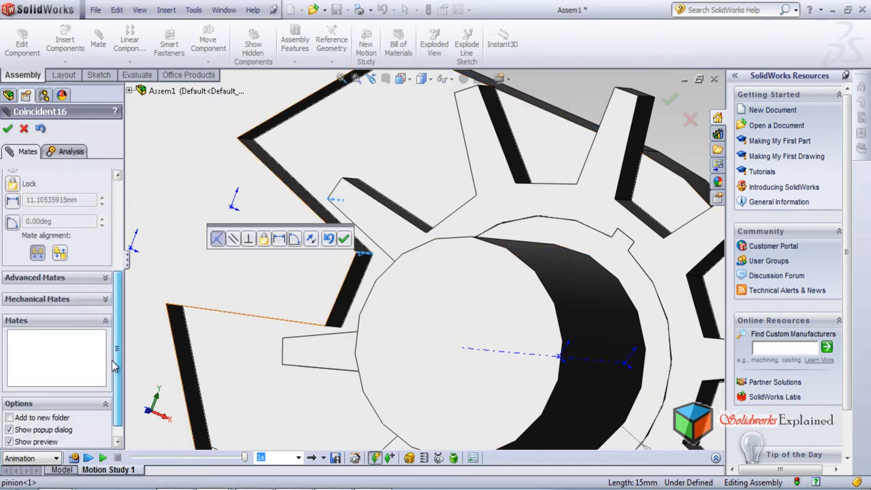
click(83, 300)
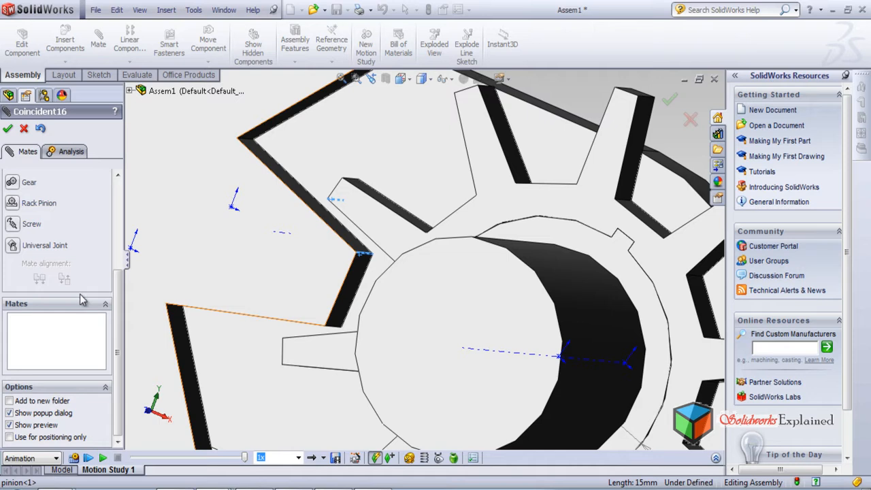
click(13, 183)
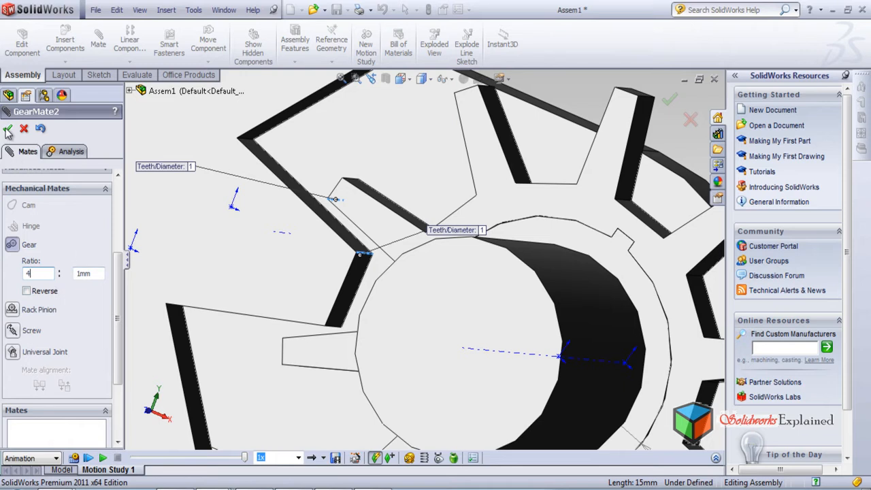
key(Return)
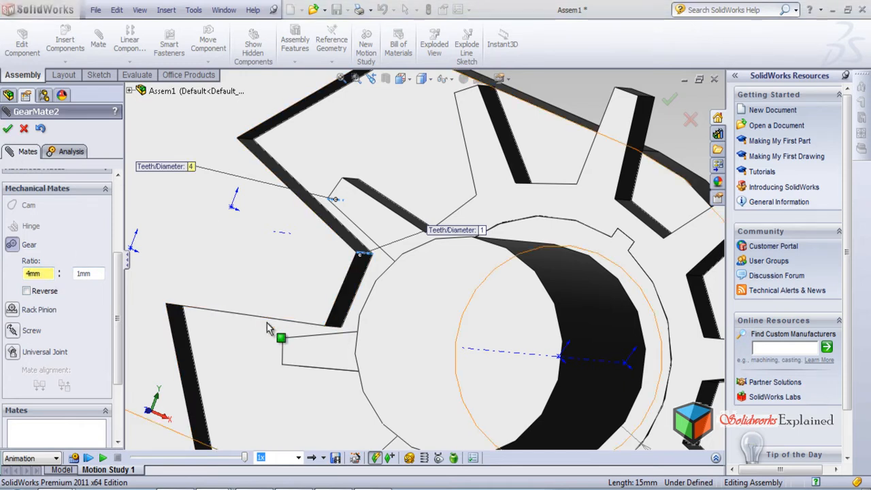
click(7, 128)
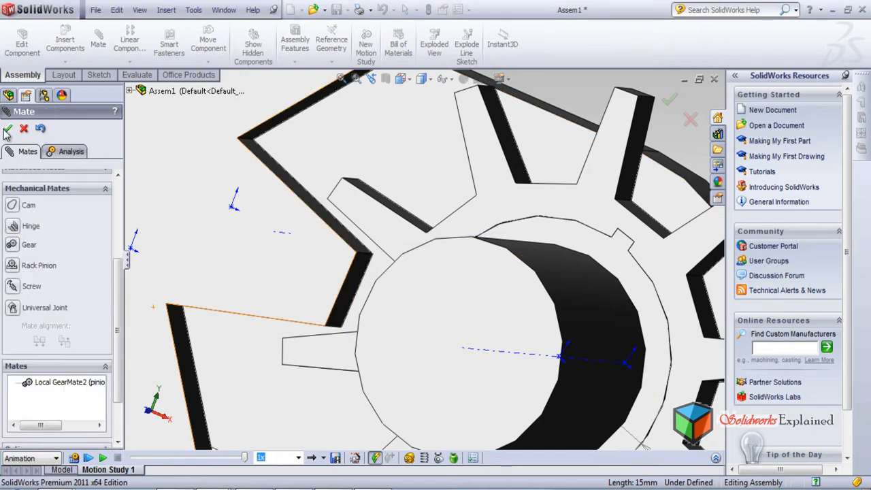
Step: Rotate the new pinion to test the gear mate with the larger gear, and calculate the motion study
drag(364, 219, 439, 373)
scroll(439, 373, up, 6)
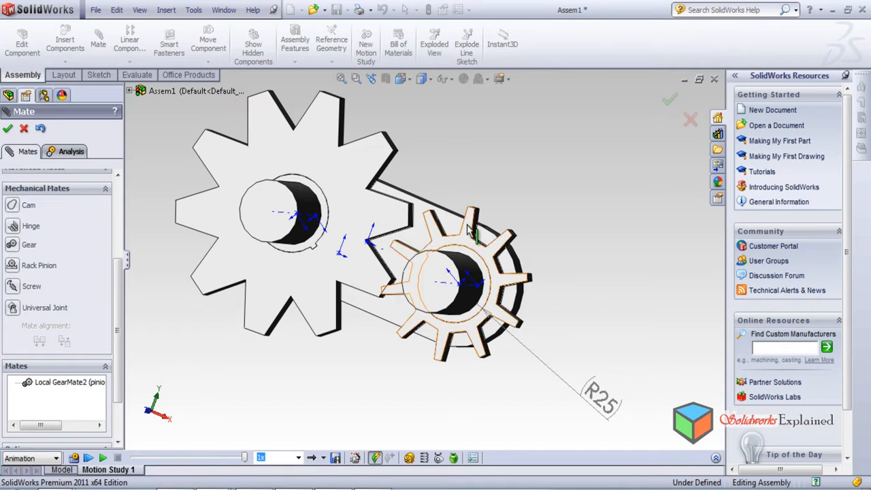
drag(463, 208, 517, 349)
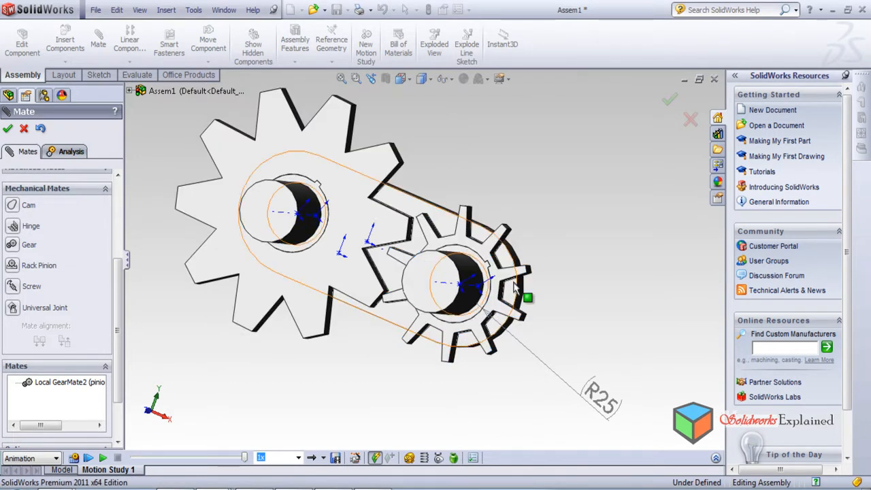
click(74, 458)
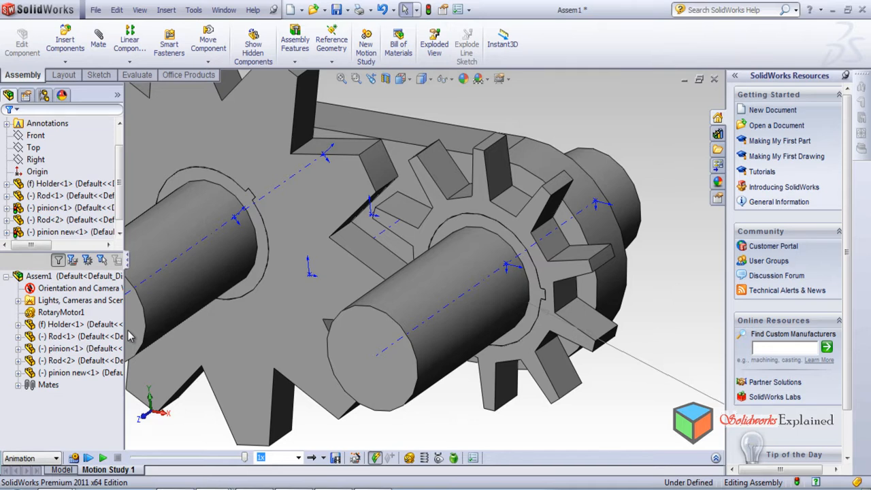
scroll(424, 268, up, 4)
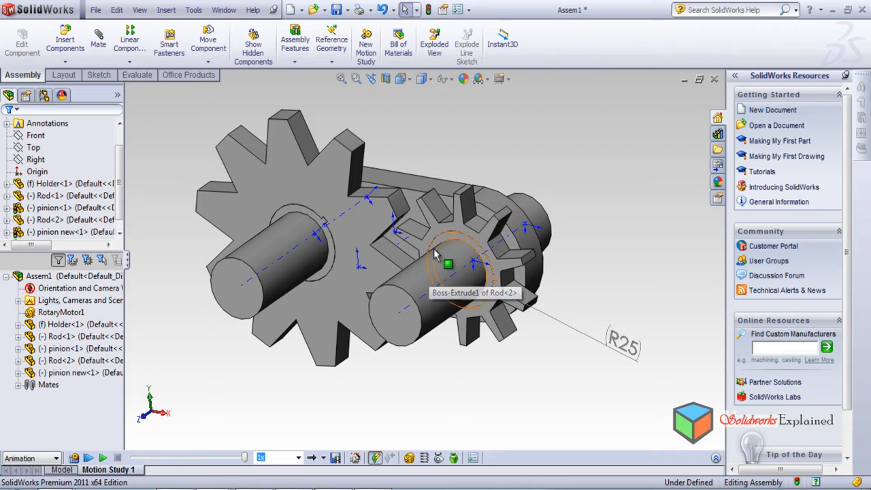
middle_drag(434, 249, 438, 246)
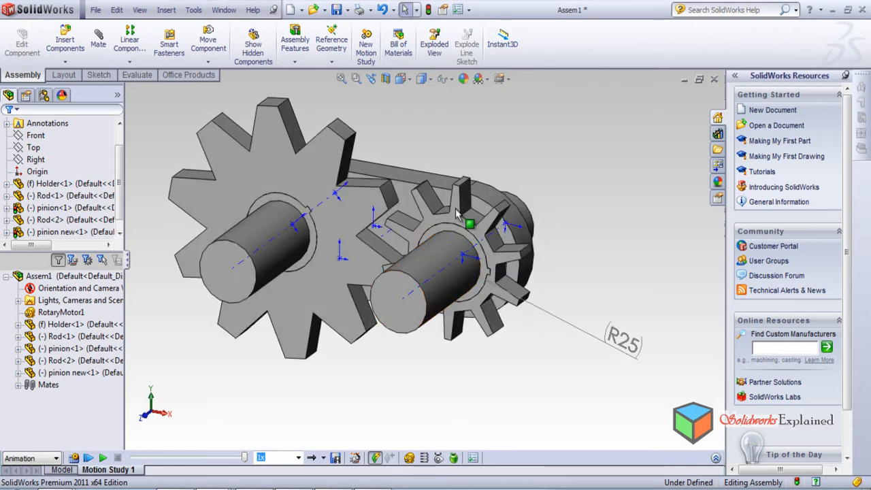
middle_drag(399, 348, 384, 359)
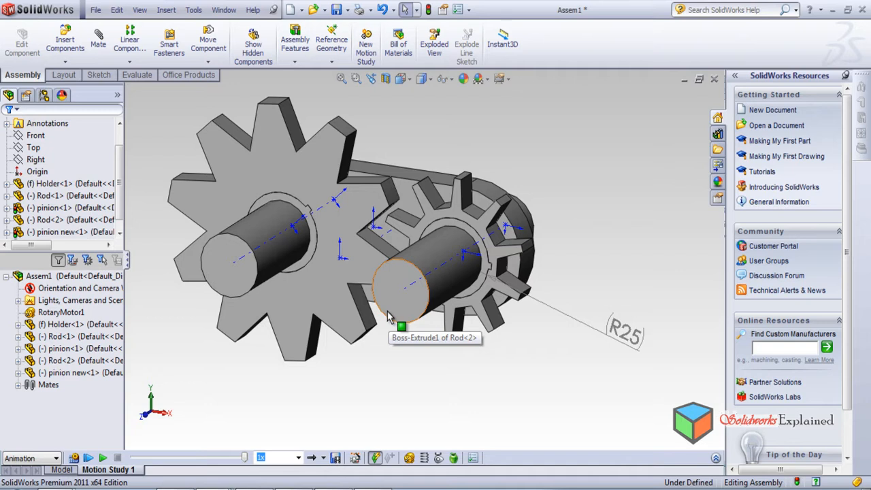
drag(389, 317, 387, 313)
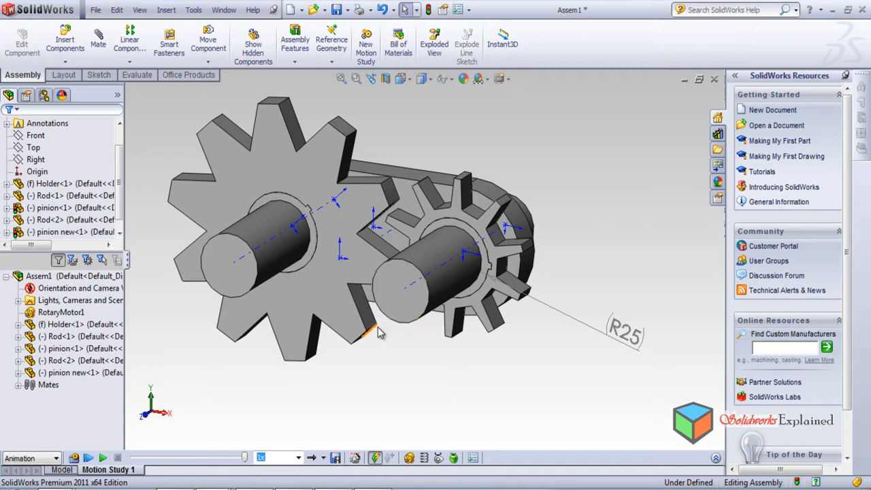
scroll(368, 335, down, 2)
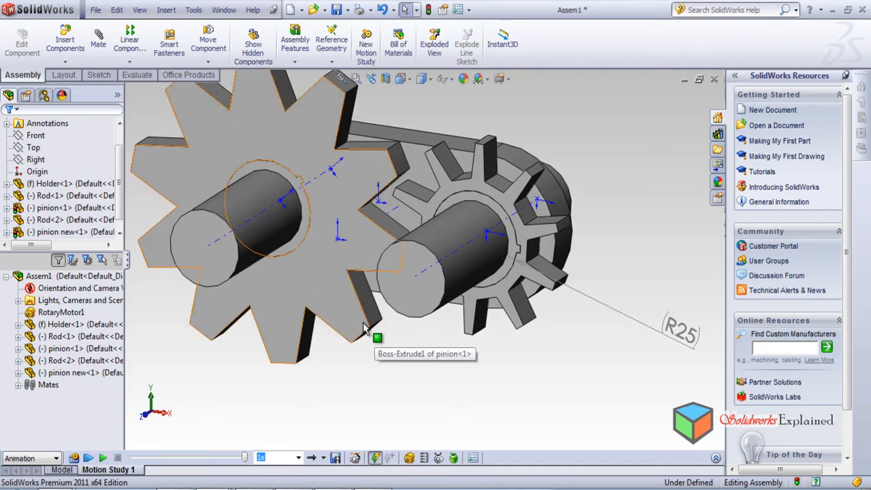
scroll(366, 329, up, 2)
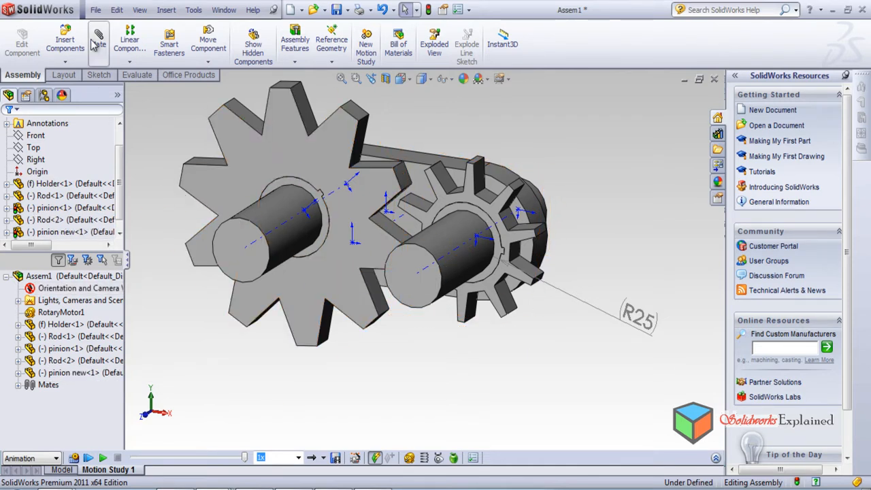
Step: Hide the origins and temporary axes in the assembly, and remove the R25 radius dimension from the new pinion
click(140, 10)
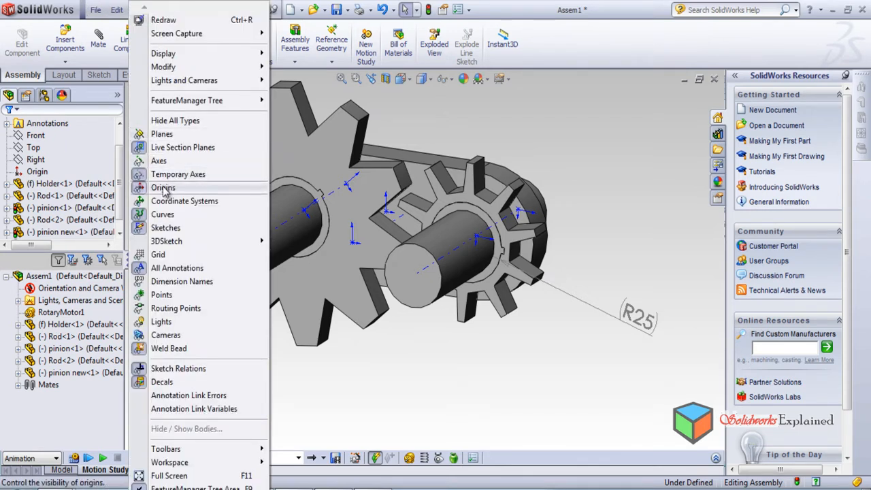
click(151, 188)
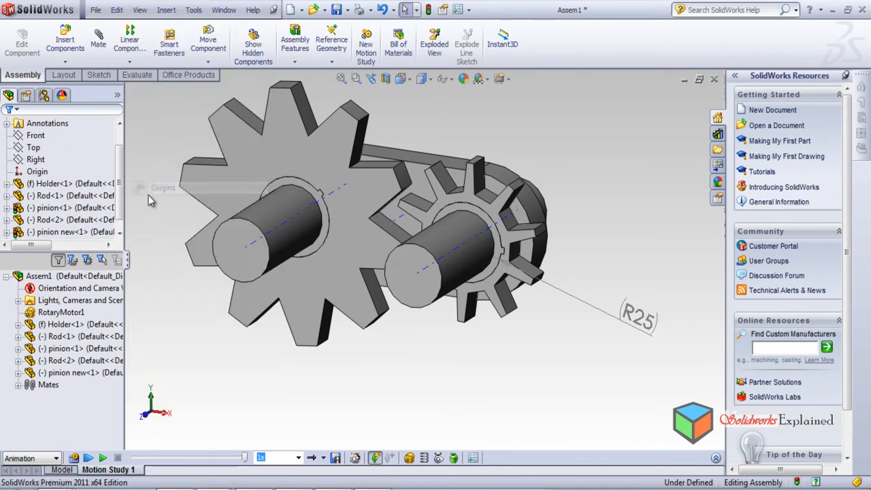
click(142, 10)
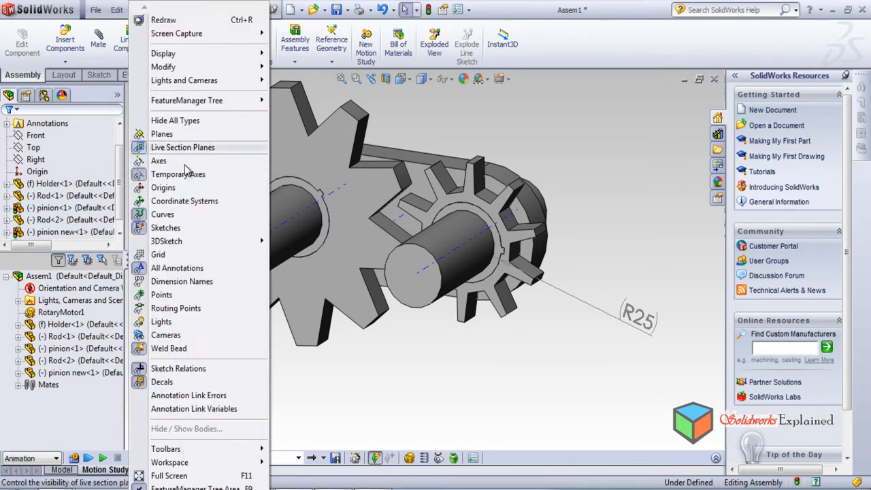
click(141, 176)
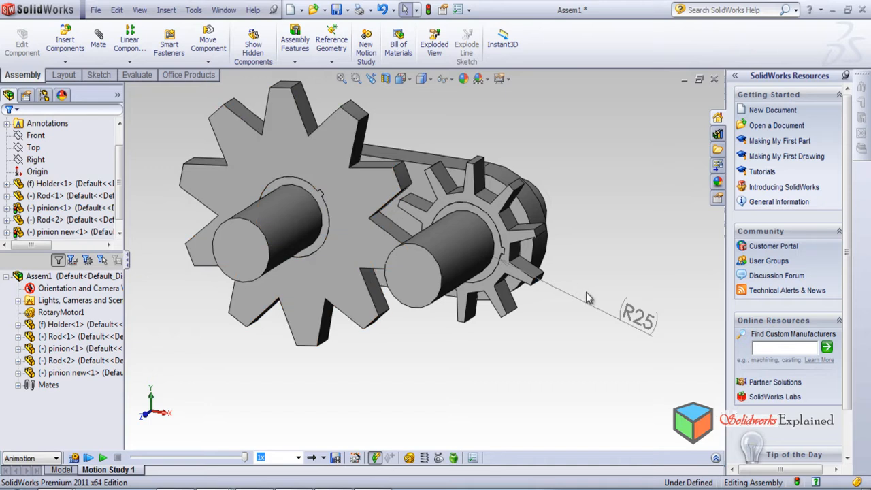
click(643, 317)
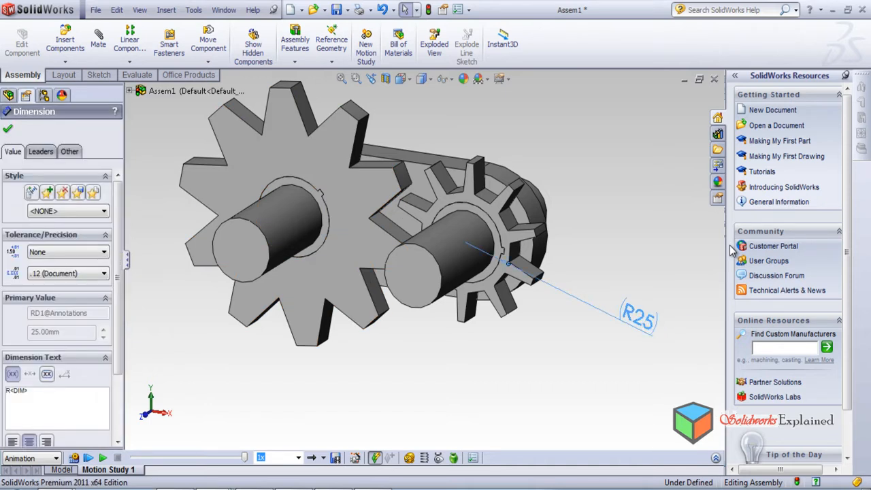
click(725, 246)
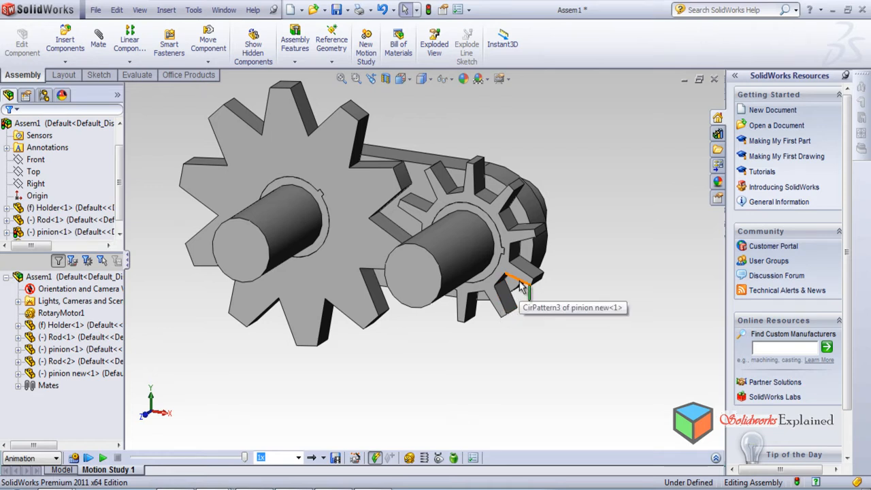
Step: Save the assembly together with all its modified parts, without rebuilding the document
key(ctrl+s)
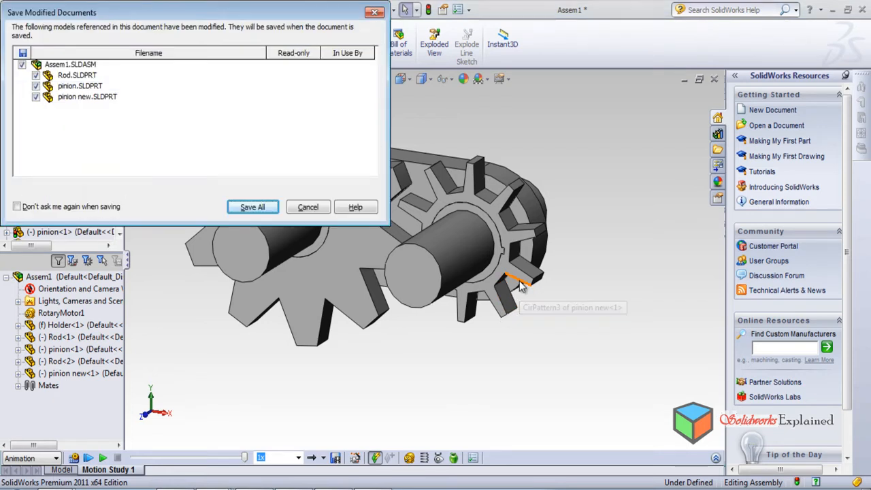
click(253, 209)
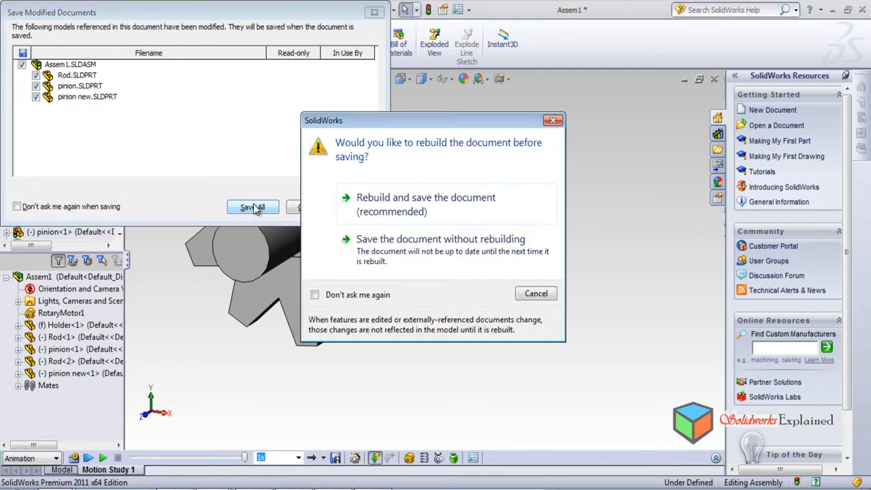
click(435, 255)
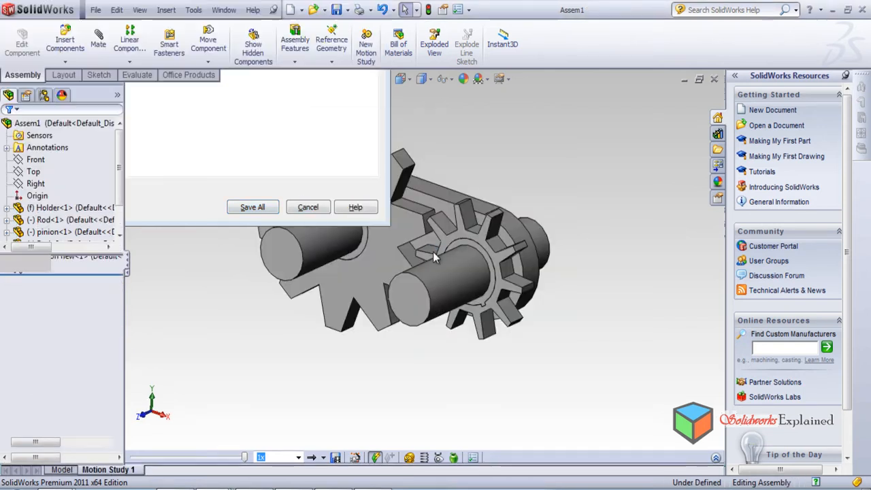
Step: Save the whole assembly view as a JPEG file named image in the Gear mates folder
scroll(443, 262, up, 2)
scroll(443, 262, up, 2)
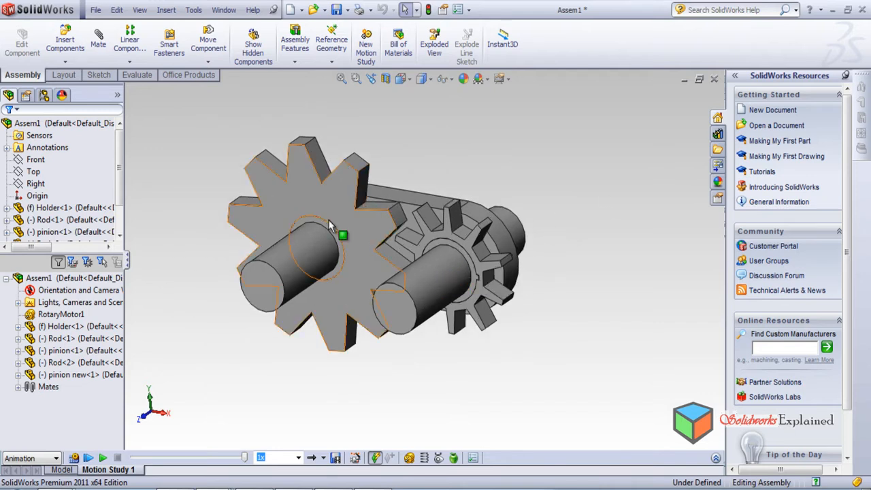
click(96, 9)
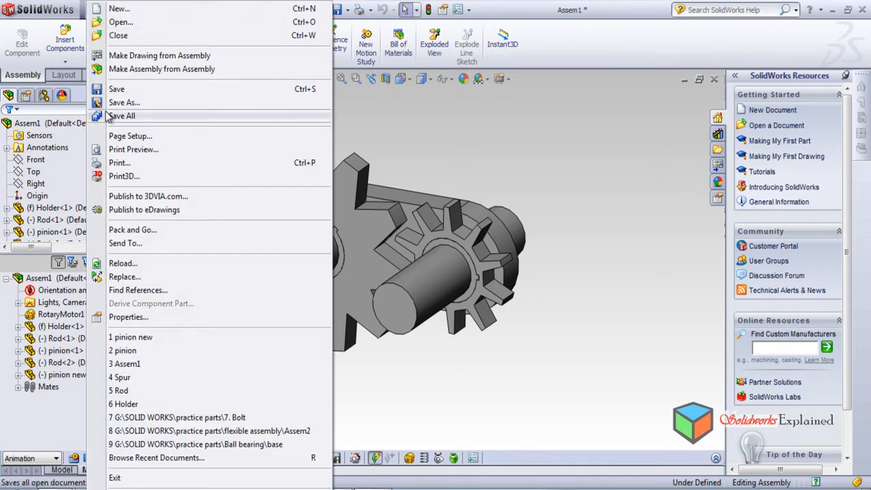
click(121, 102)
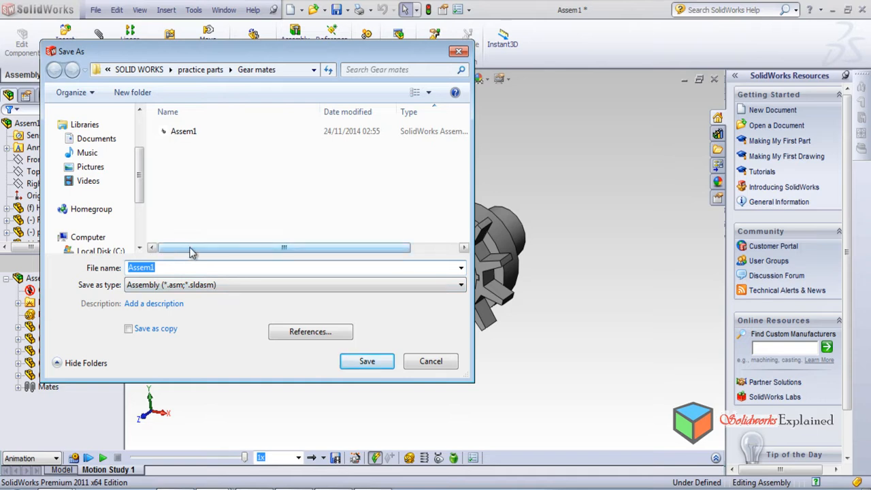
click(235, 285)
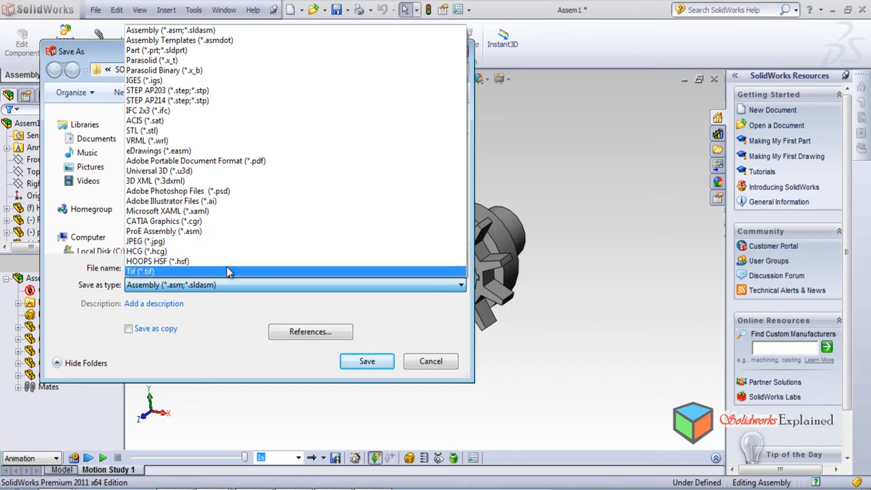
click(221, 242)
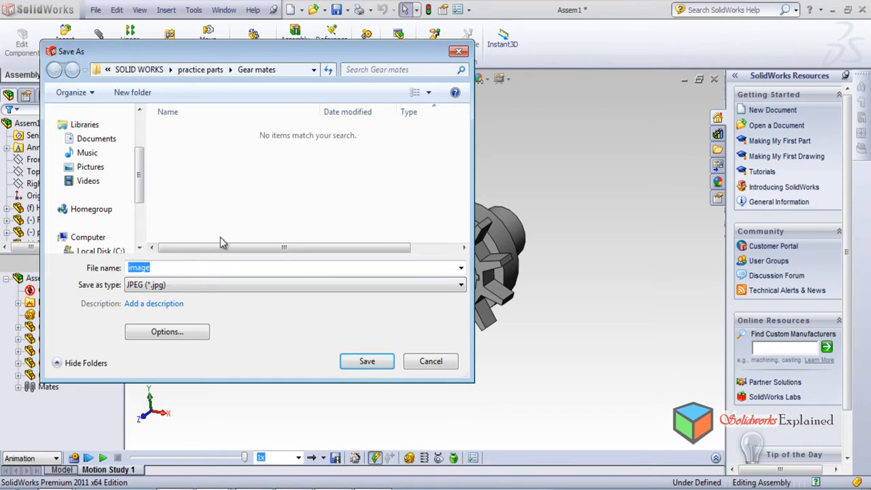
click(365, 362)
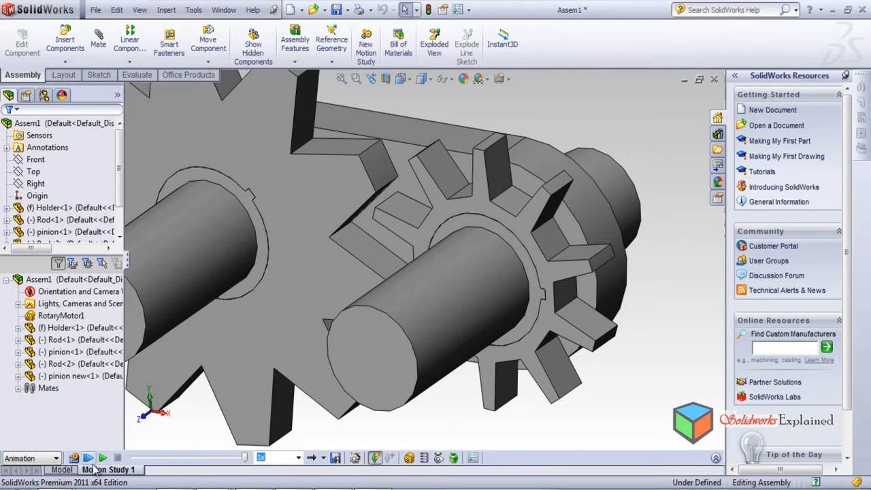
Step: Open the JPEG named image from the Gear mates folder in Windows Photo Viewer to check it, close it and return to the SolidWorks assembly
click(41, 451)
click(402, 172)
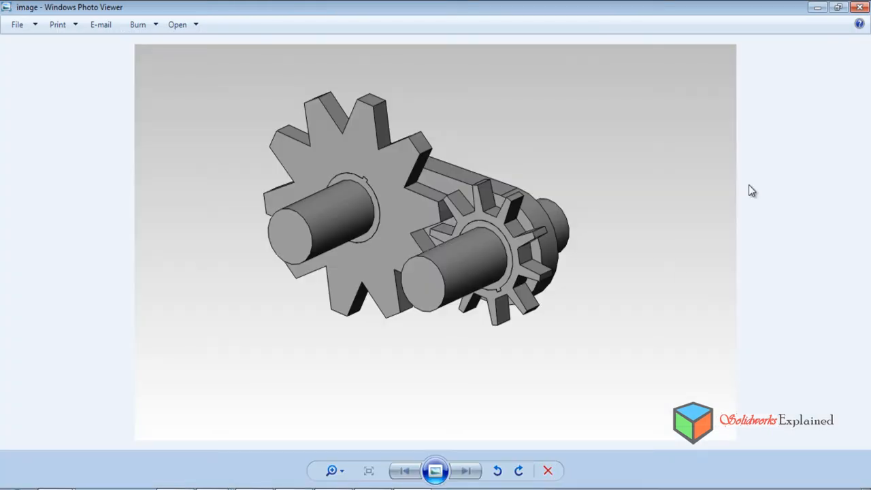
click(859, 8)
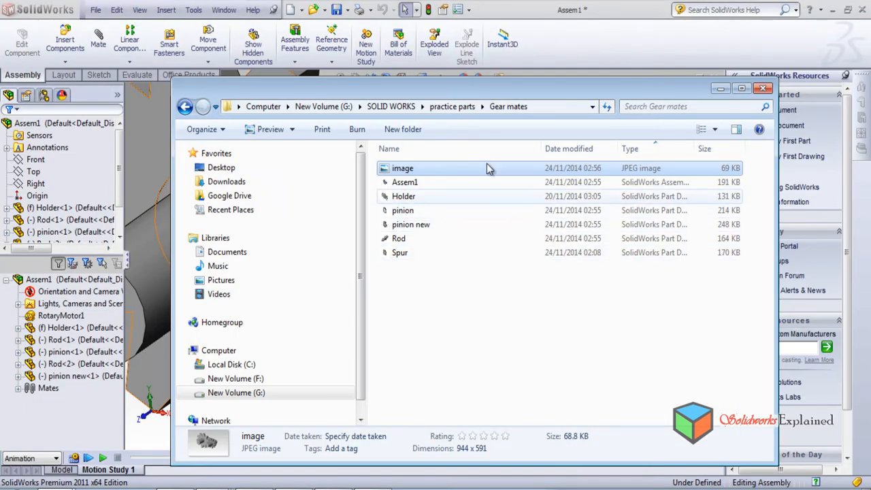
click(497, 10)
scroll(447, 256, down, 1)
scroll(453, 253, up, 5)
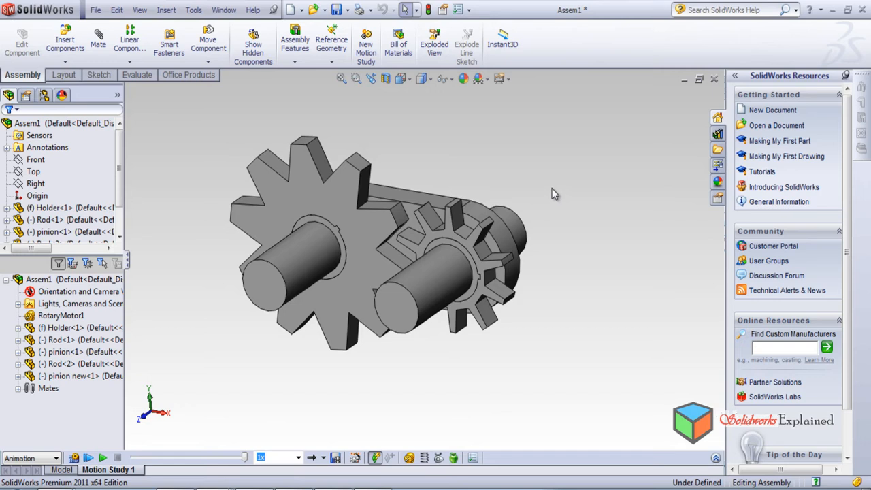